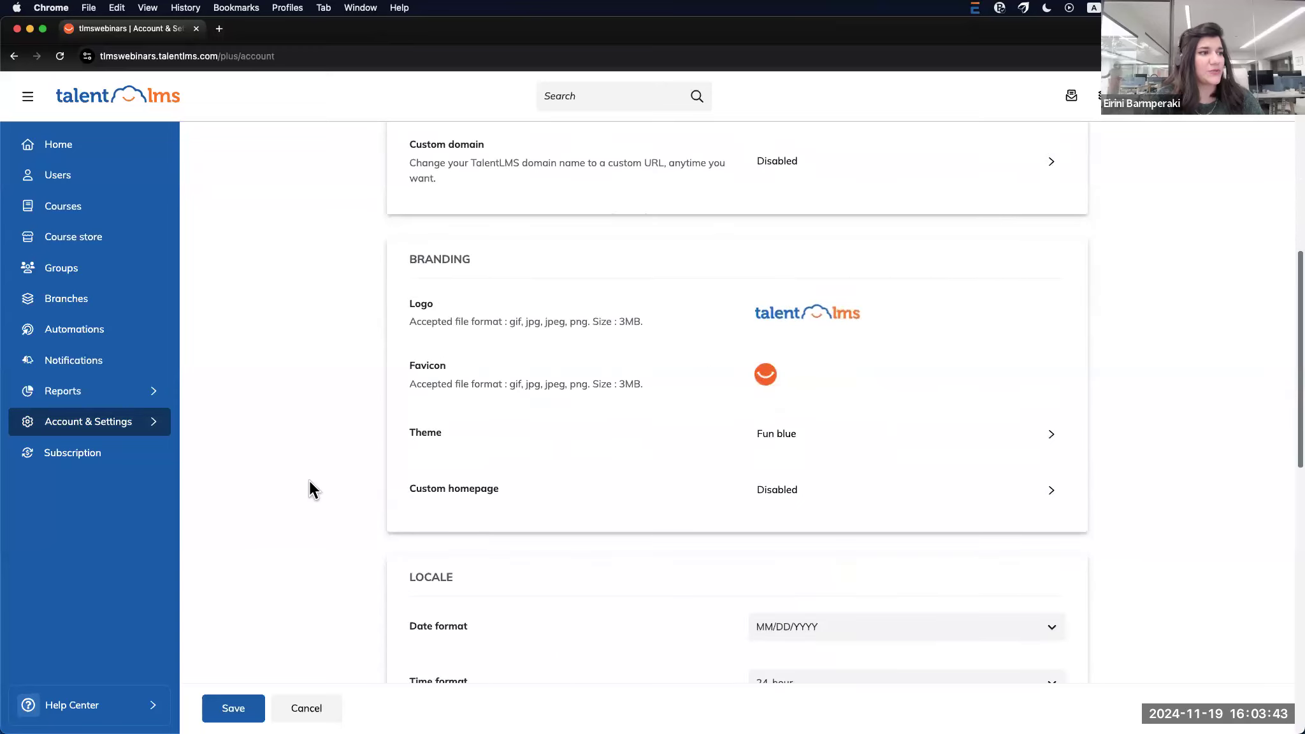
# Open the Custom homepage editor from the Branding section of Account & Settings
pyautogui.click(1042, 492)
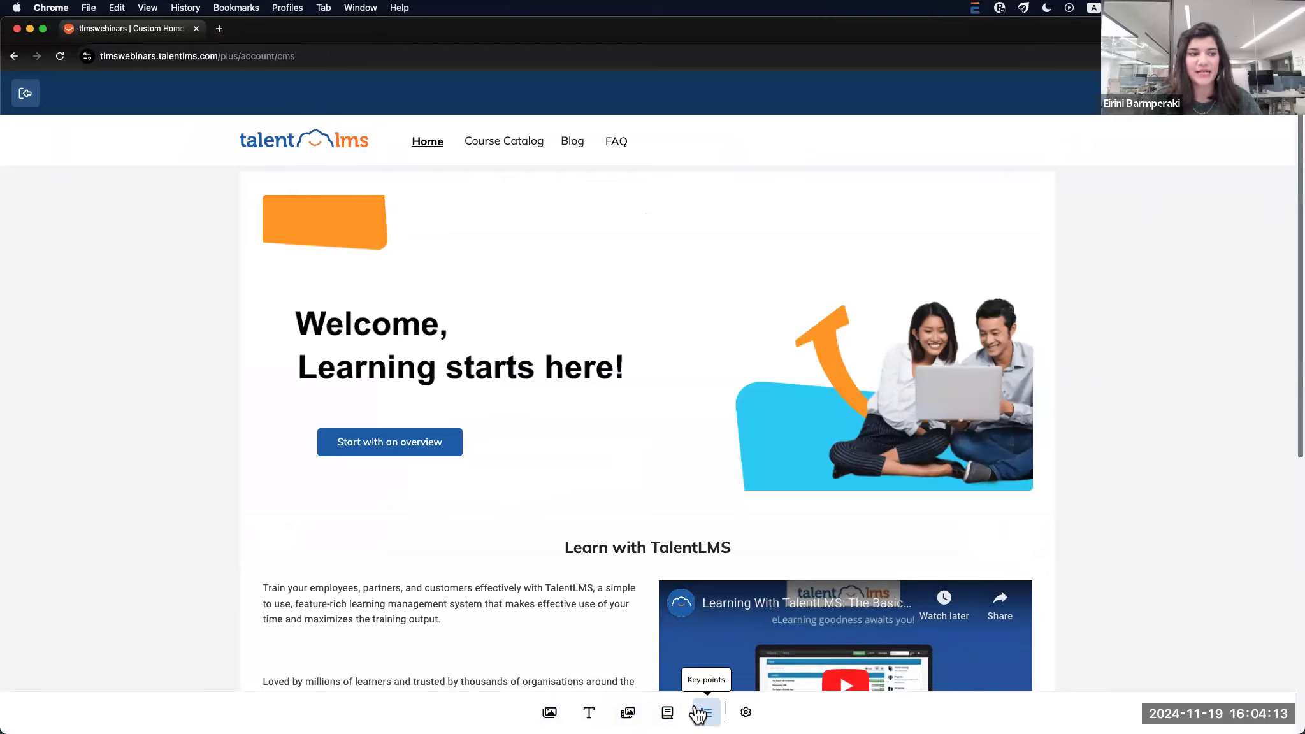
pyautogui.click(549, 713)
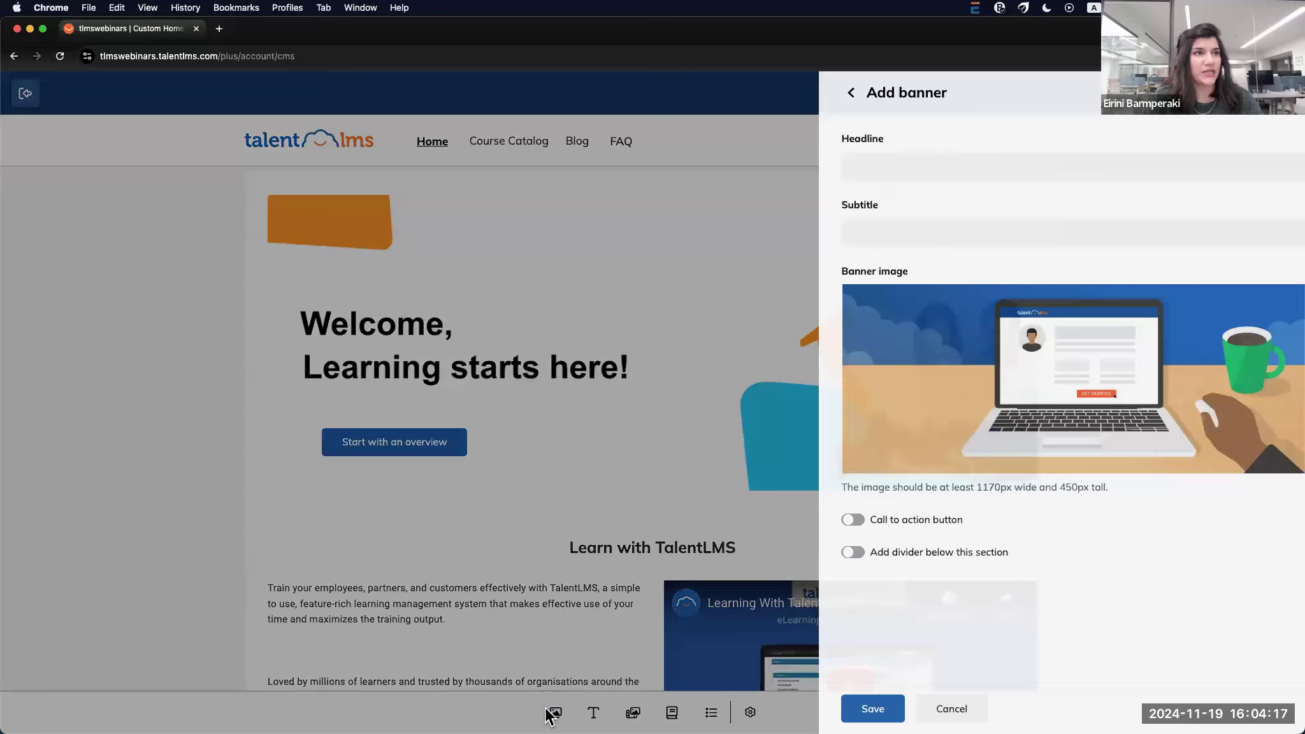
pyautogui.click(839, 153)
pyautogui.click(828, 220)
pyautogui.moveTo(922, 442)
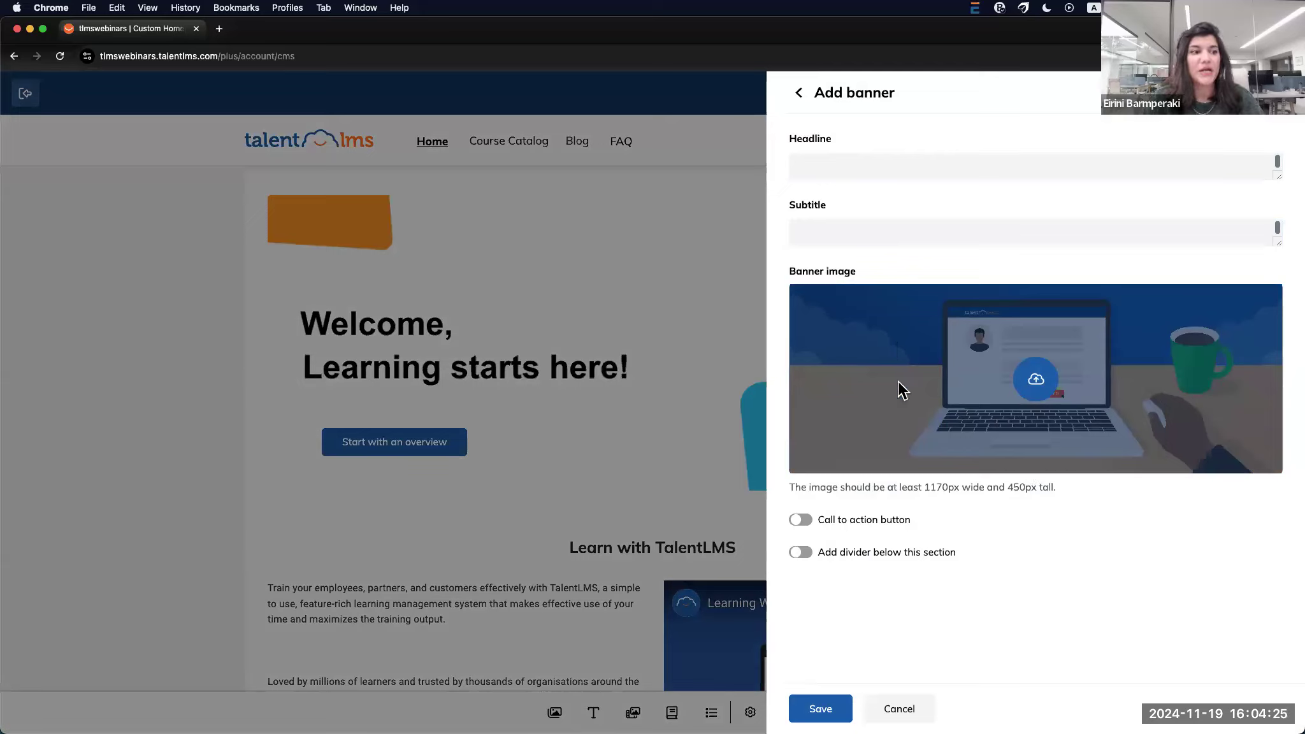
pyautogui.click(802, 521)
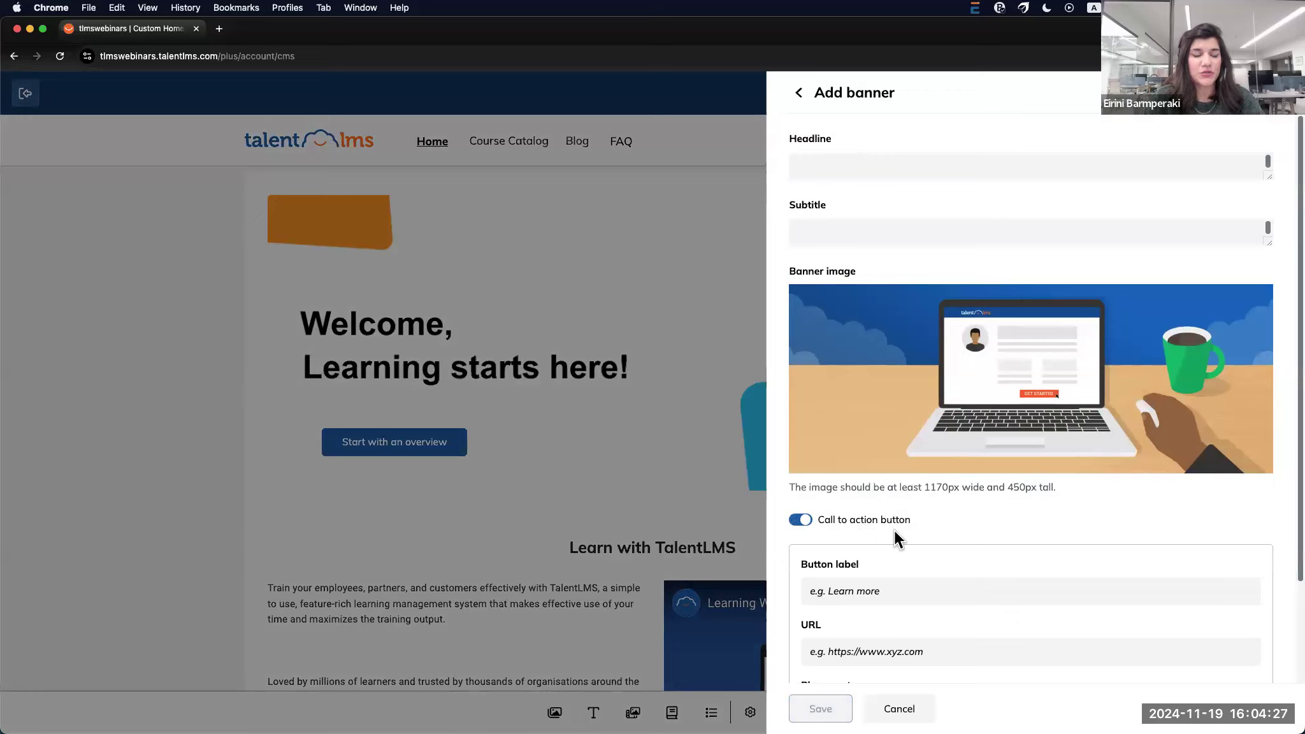
pyautogui.scroll(-1, 894, 529)
pyautogui.scroll(-1, 894, 475)
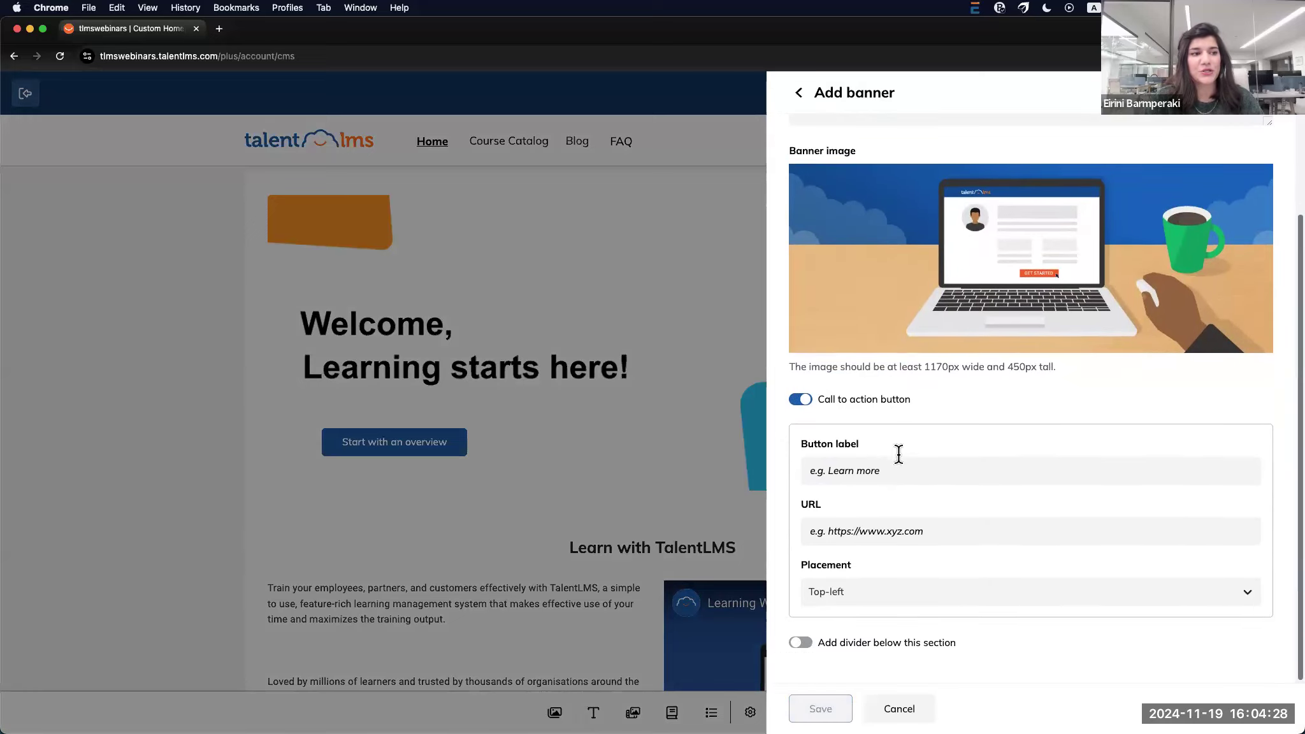
pyautogui.click(819, 471)
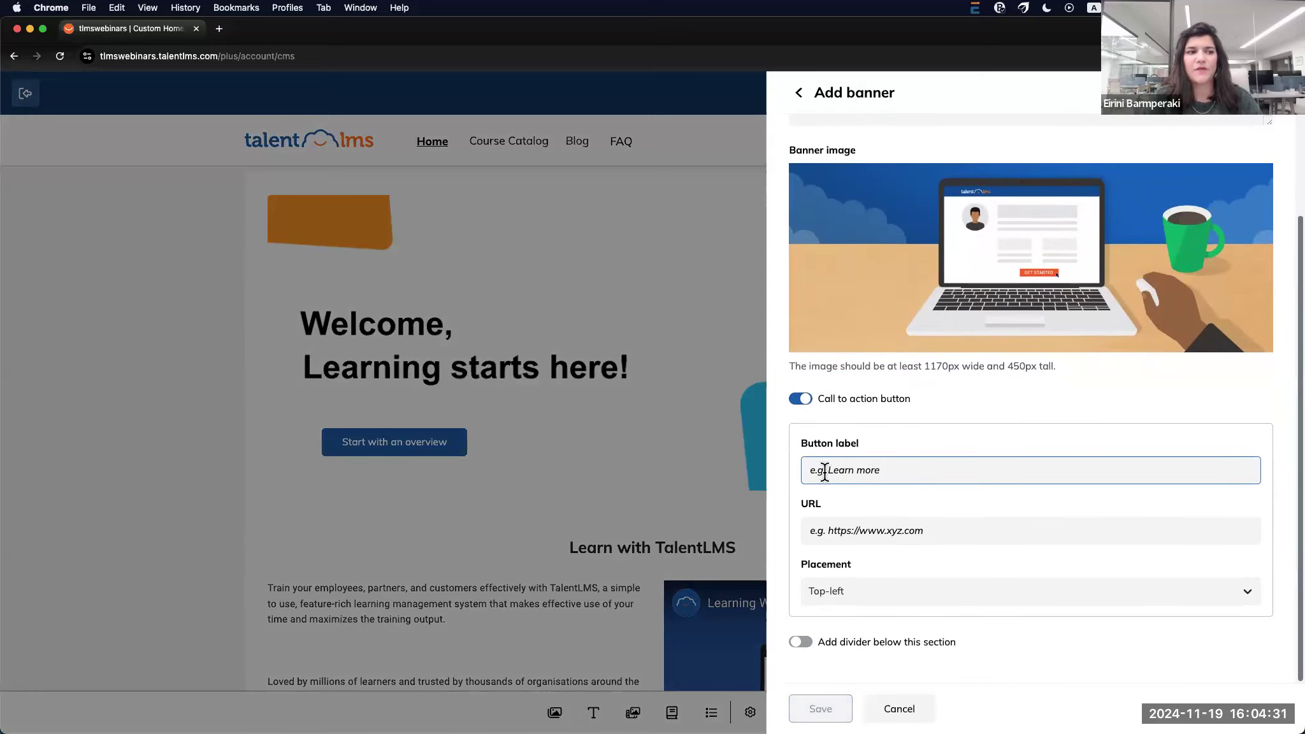
pyautogui.click(812, 533)
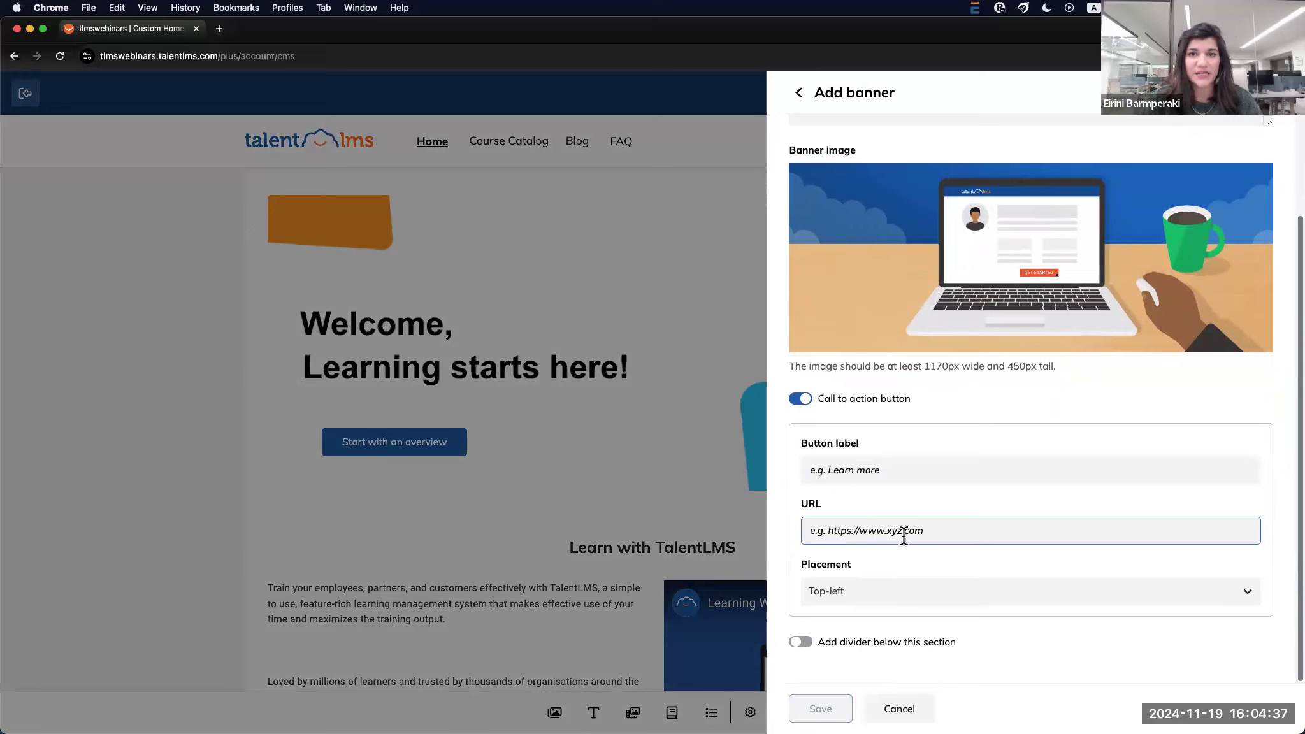
pyautogui.click(998, 589)
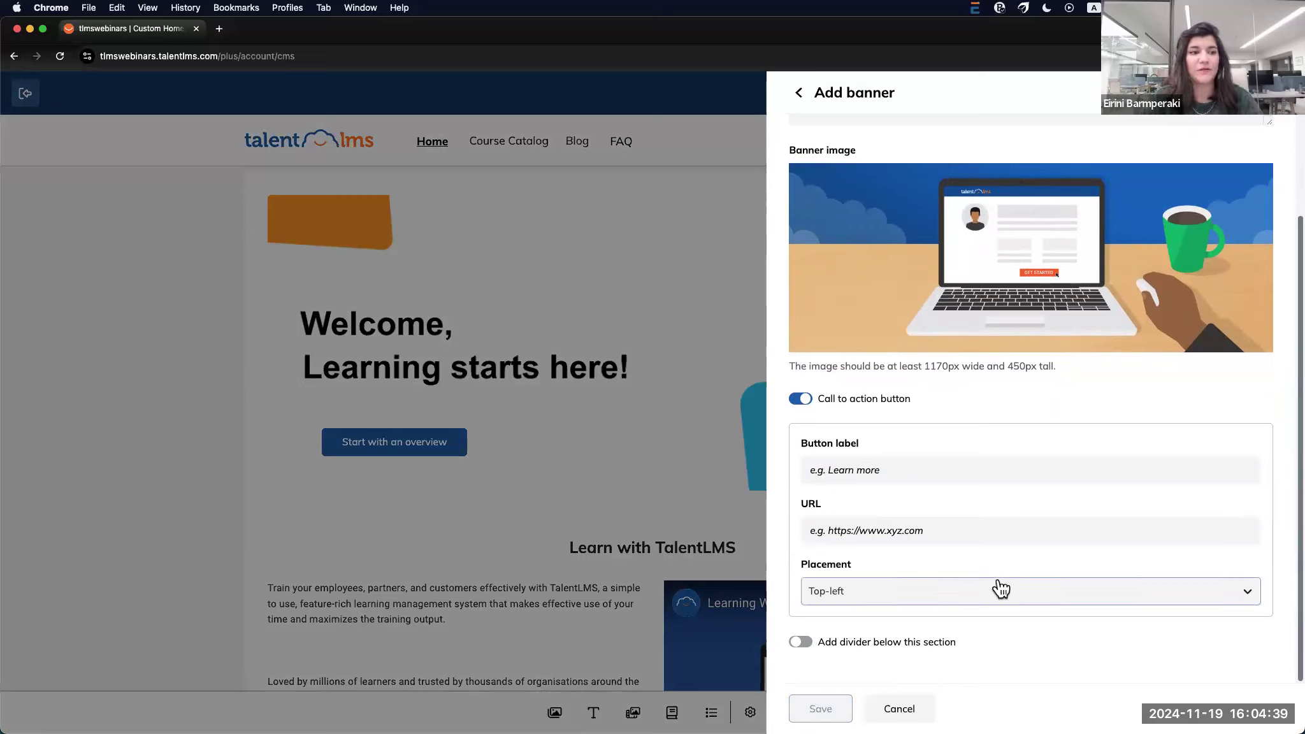
pyautogui.click(1002, 591)
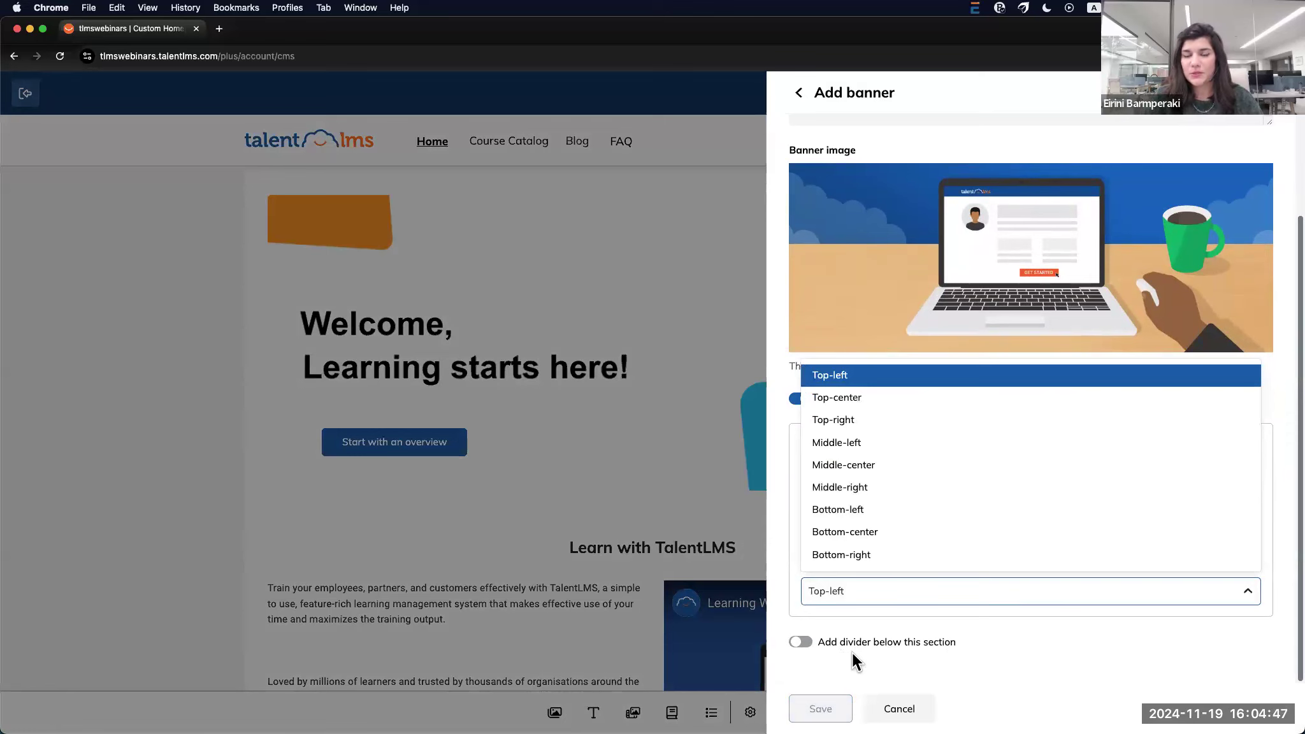
pyautogui.click(896, 709)
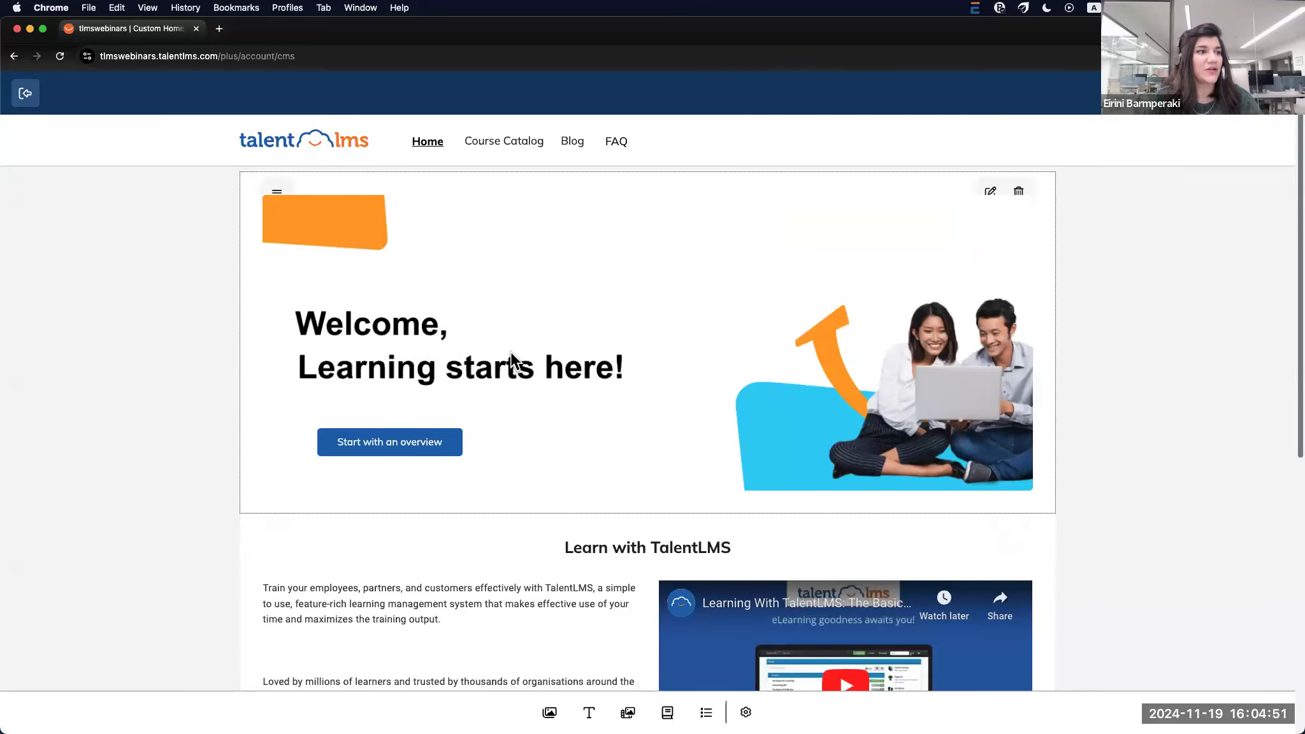
pyautogui.click(988, 192)
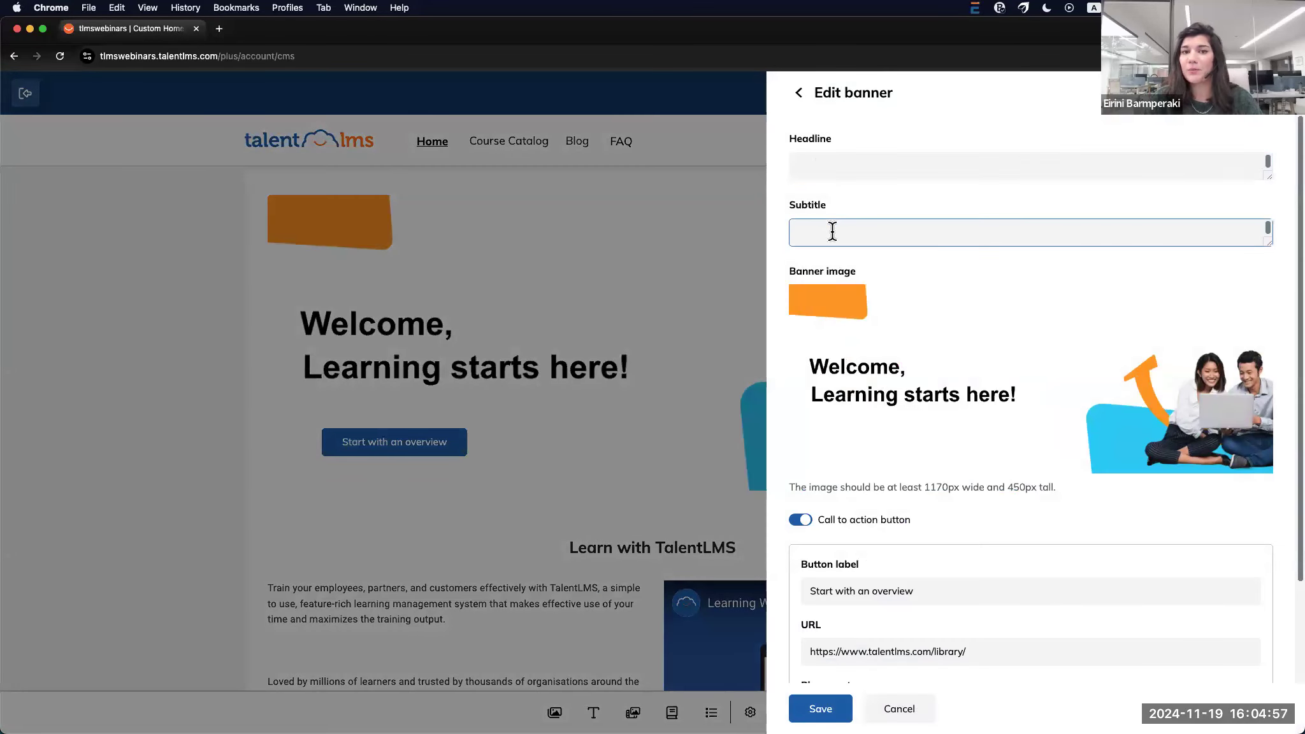
pyautogui.moveTo(844, 396)
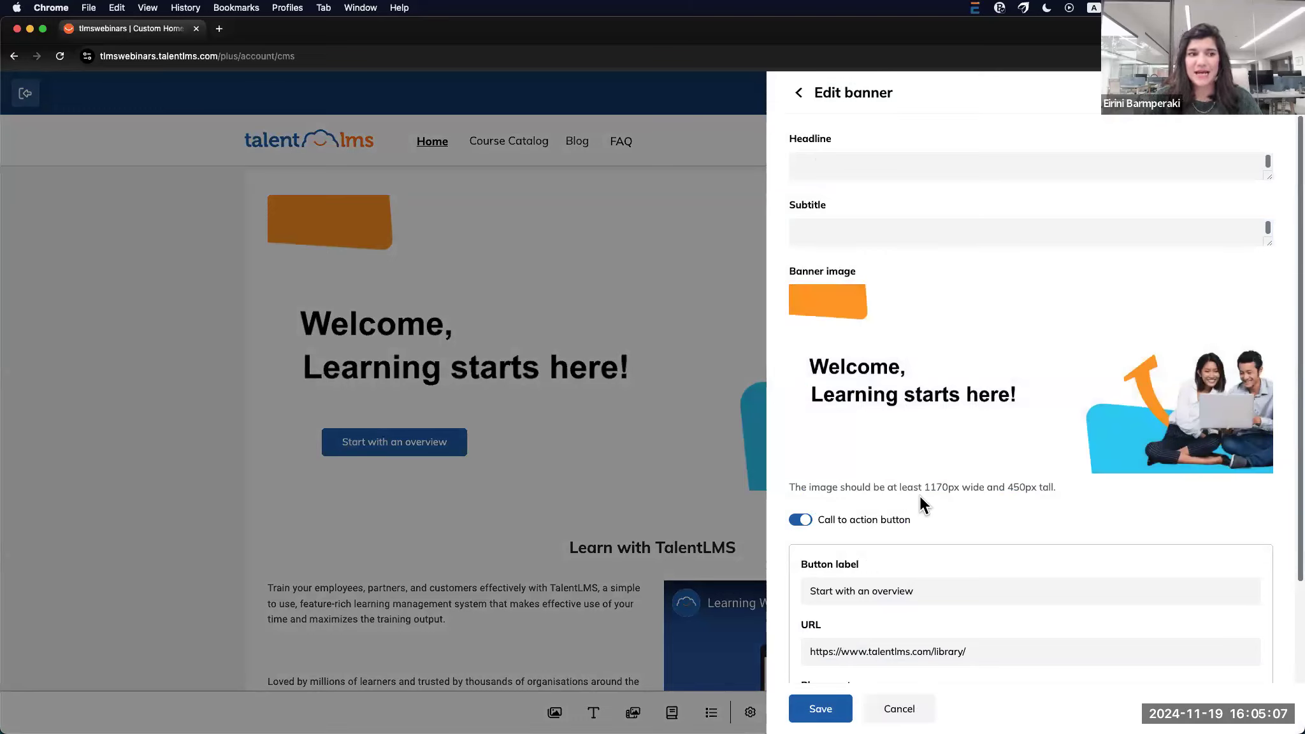
pyautogui.scroll(-2, 937, 502)
pyautogui.click(830, 447)
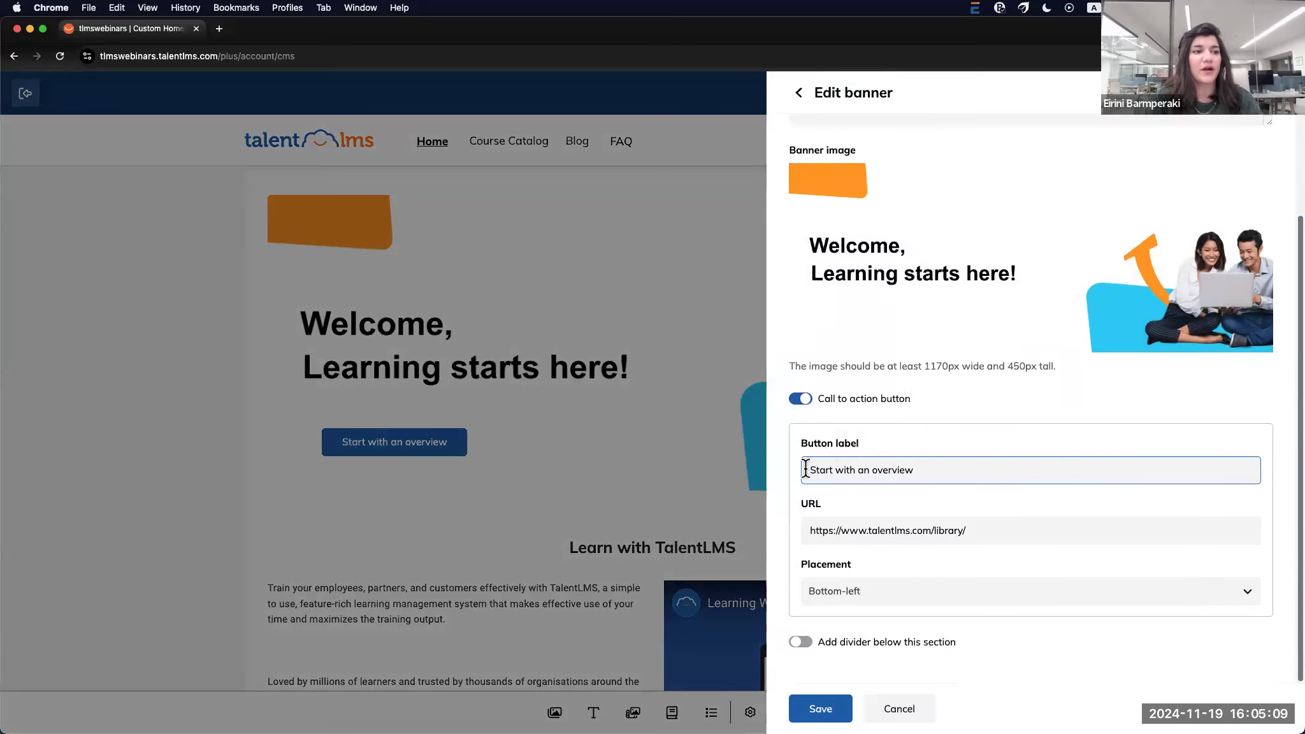
pyautogui.click(592, 512)
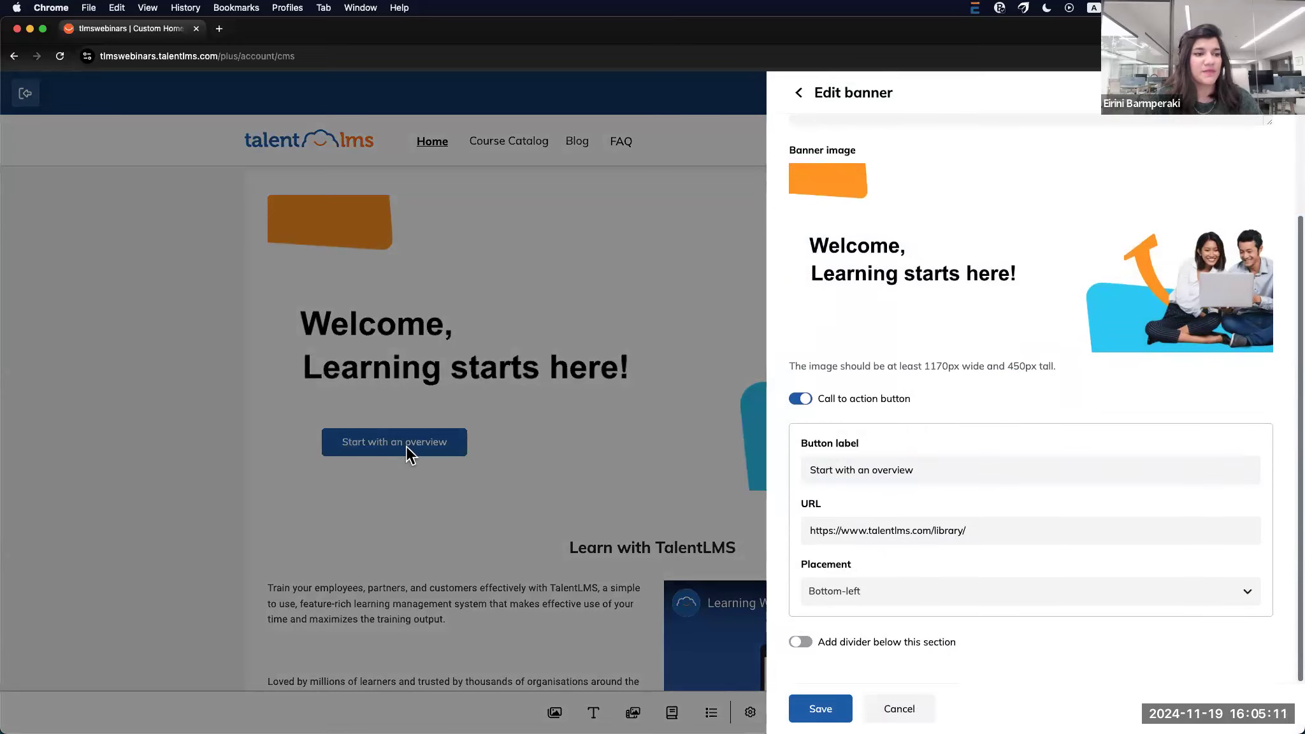
pyautogui.click(921, 709)
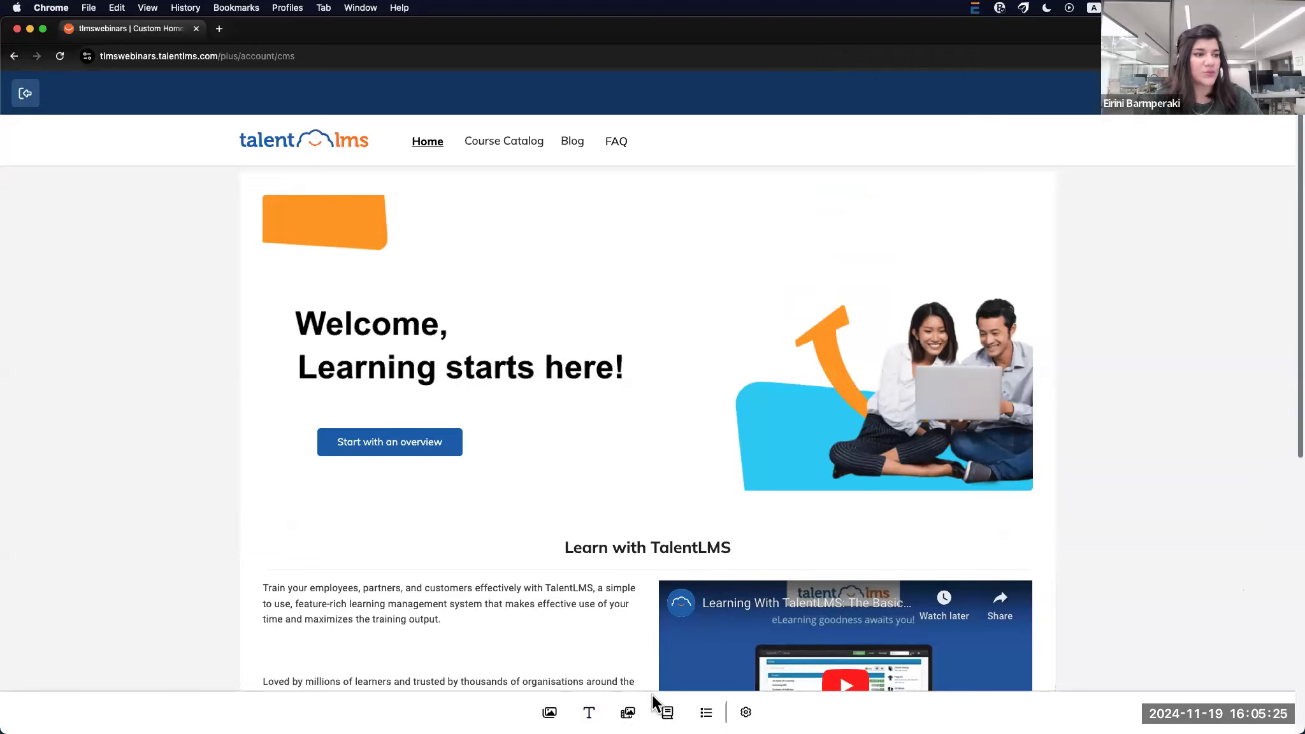
pyautogui.click(589, 712)
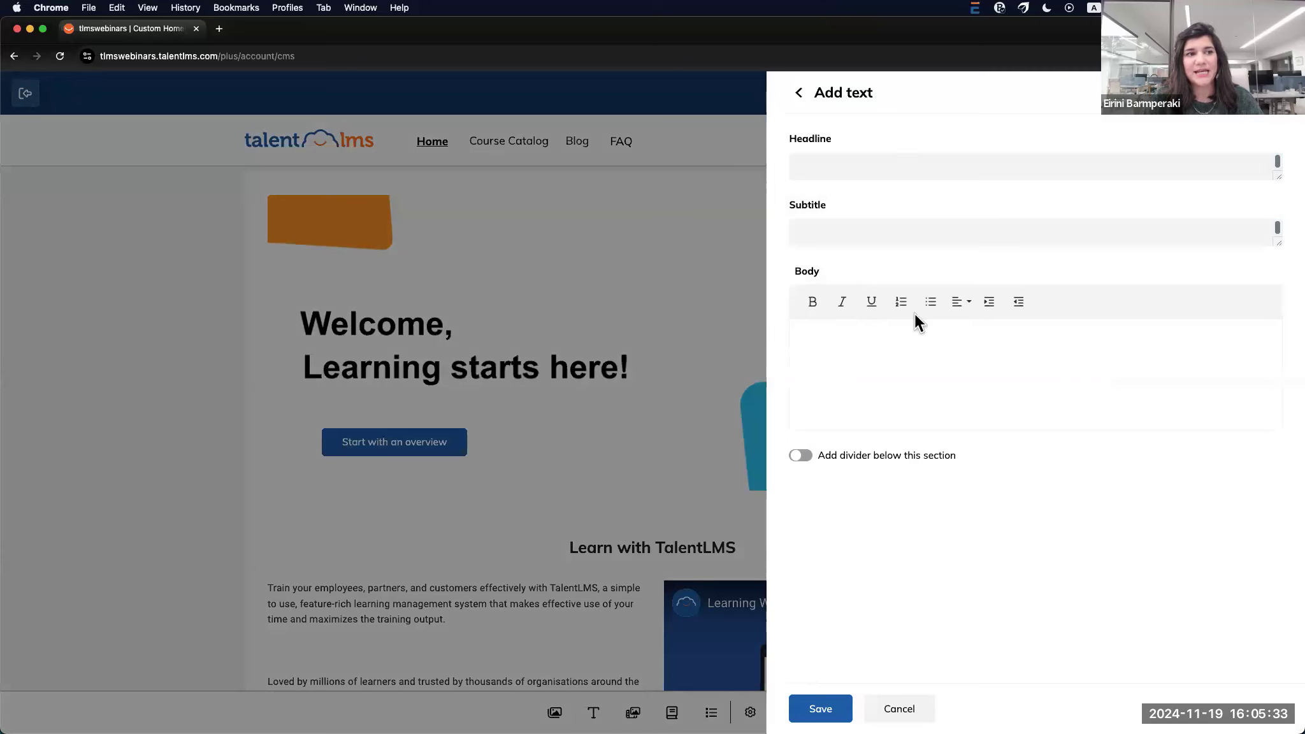
pyautogui.click(912, 711)
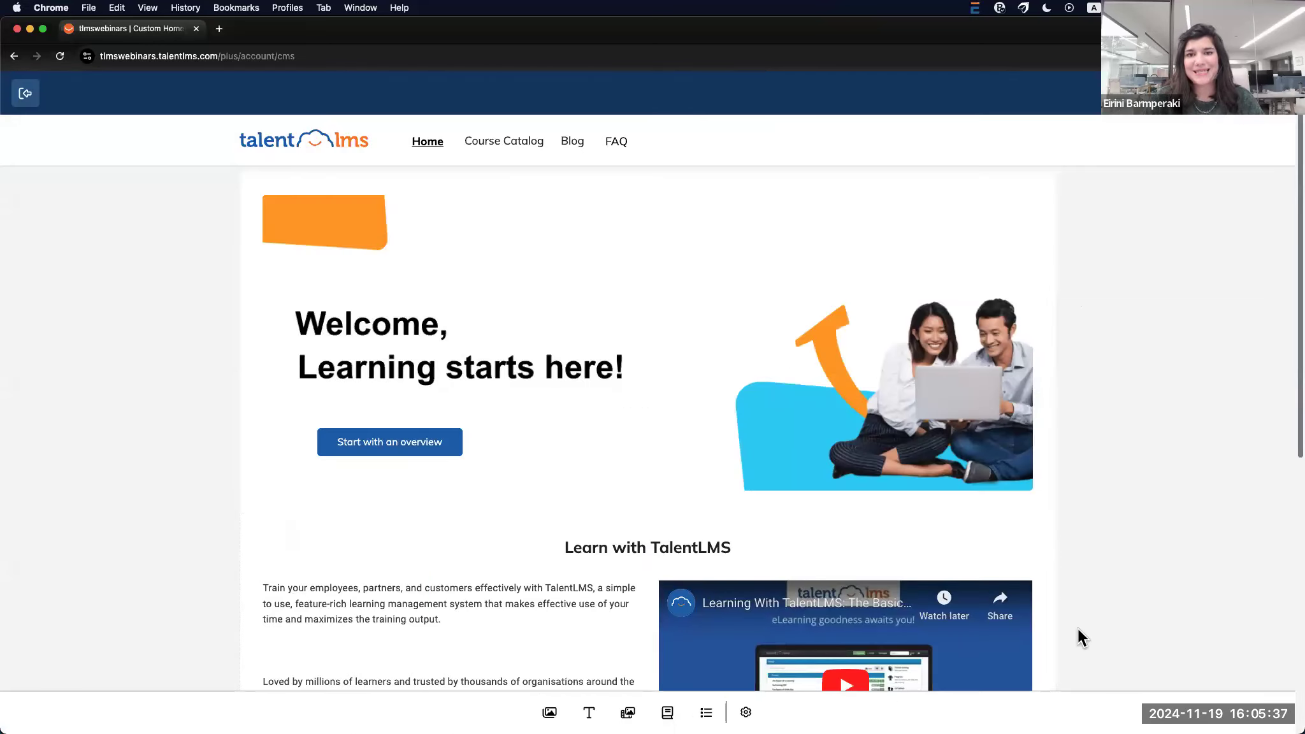
pyautogui.click(630, 714)
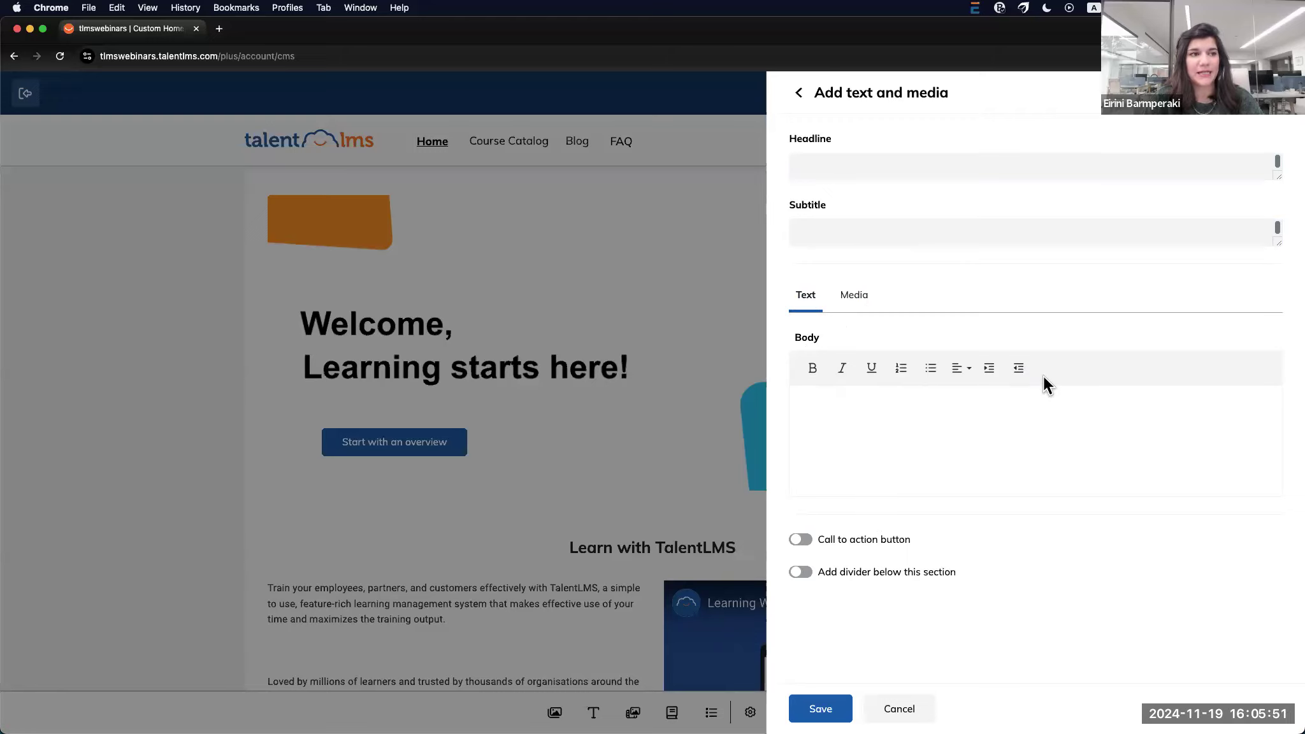
pyautogui.click(860, 299)
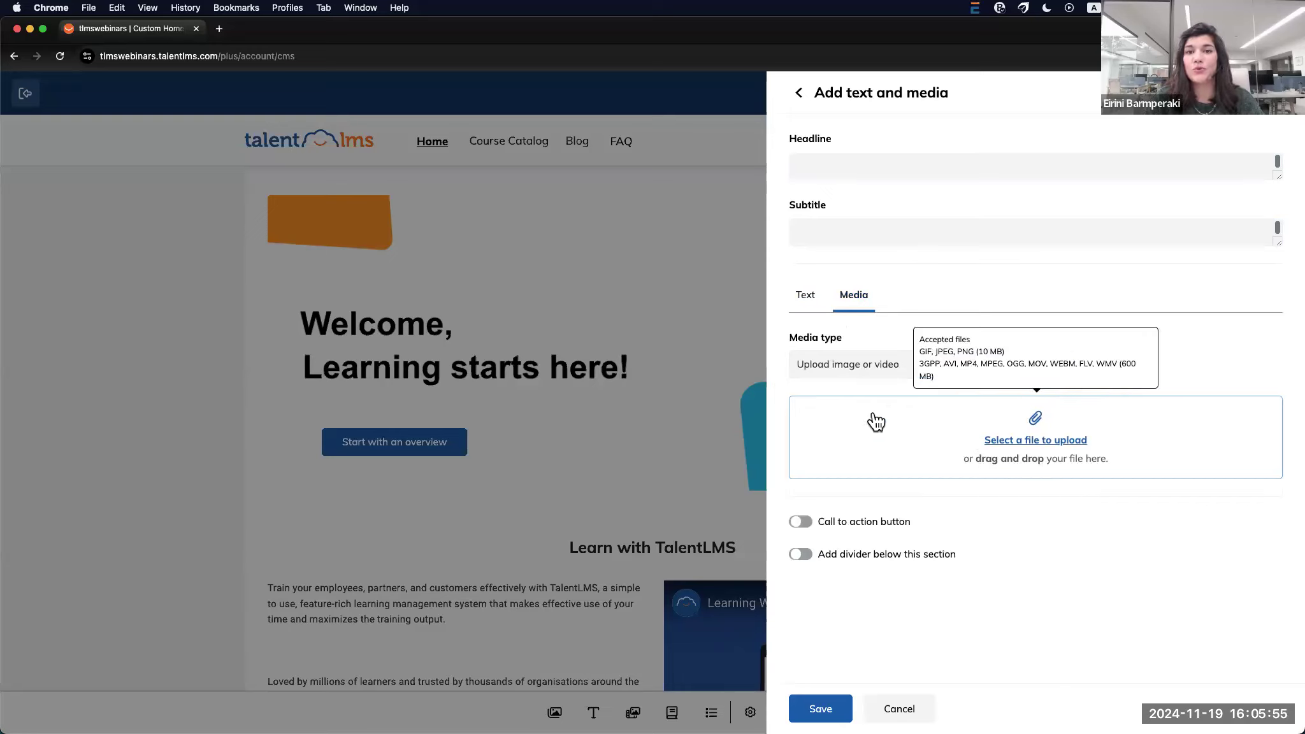
pyautogui.click(1027, 368)
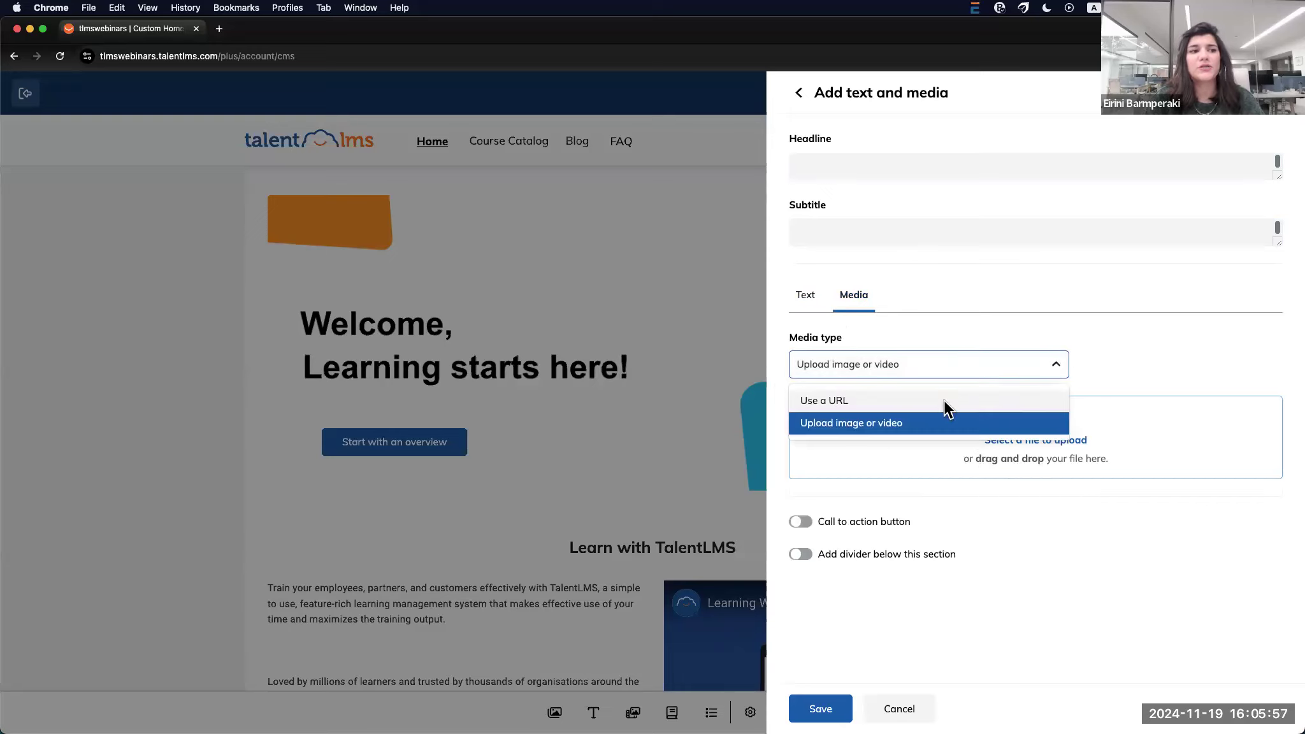
pyautogui.click(943, 403)
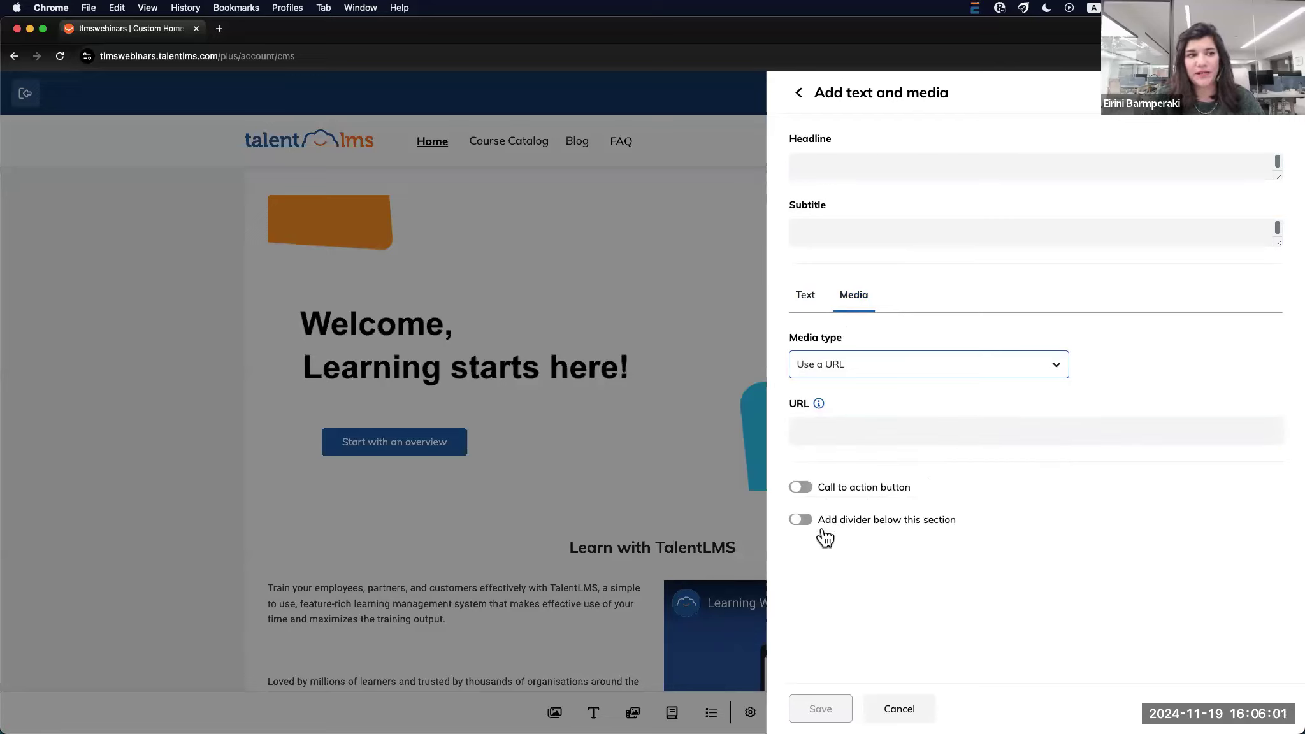
pyautogui.click(899, 709)
pyautogui.scroll(-5, 1048, 583)
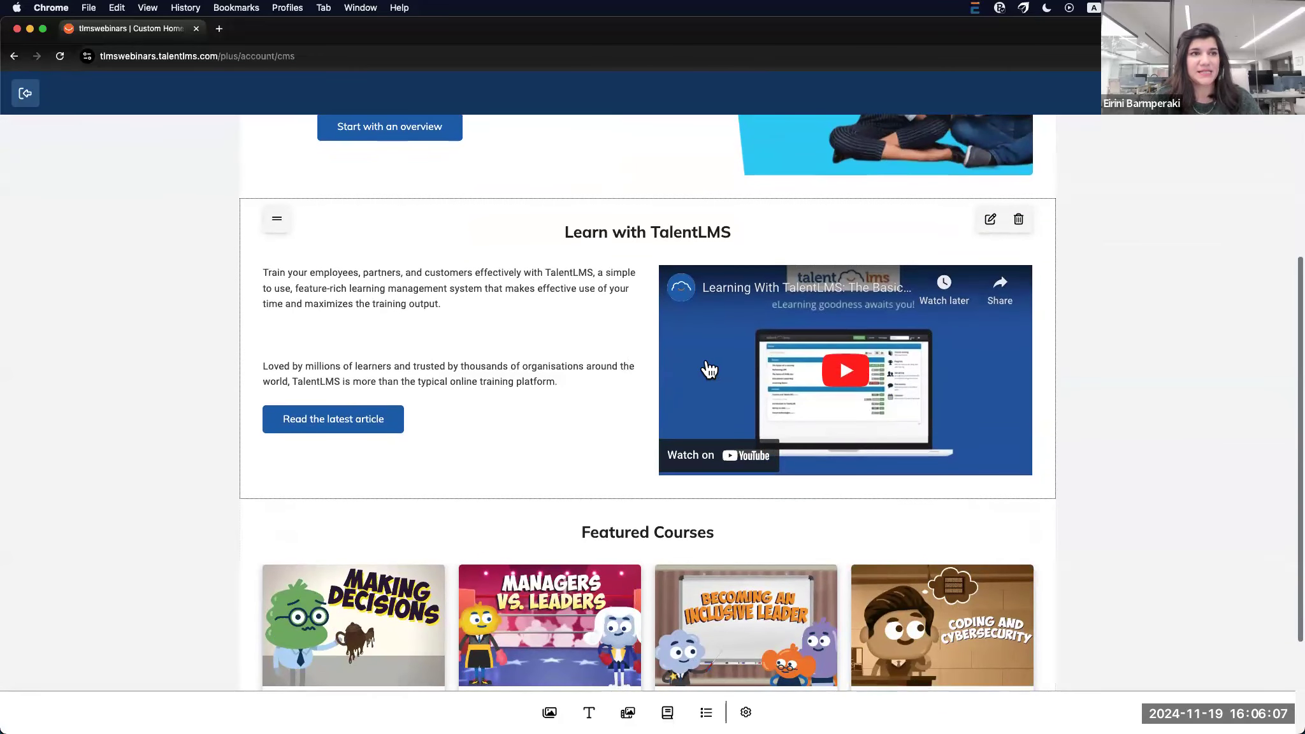
pyautogui.click(991, 221)
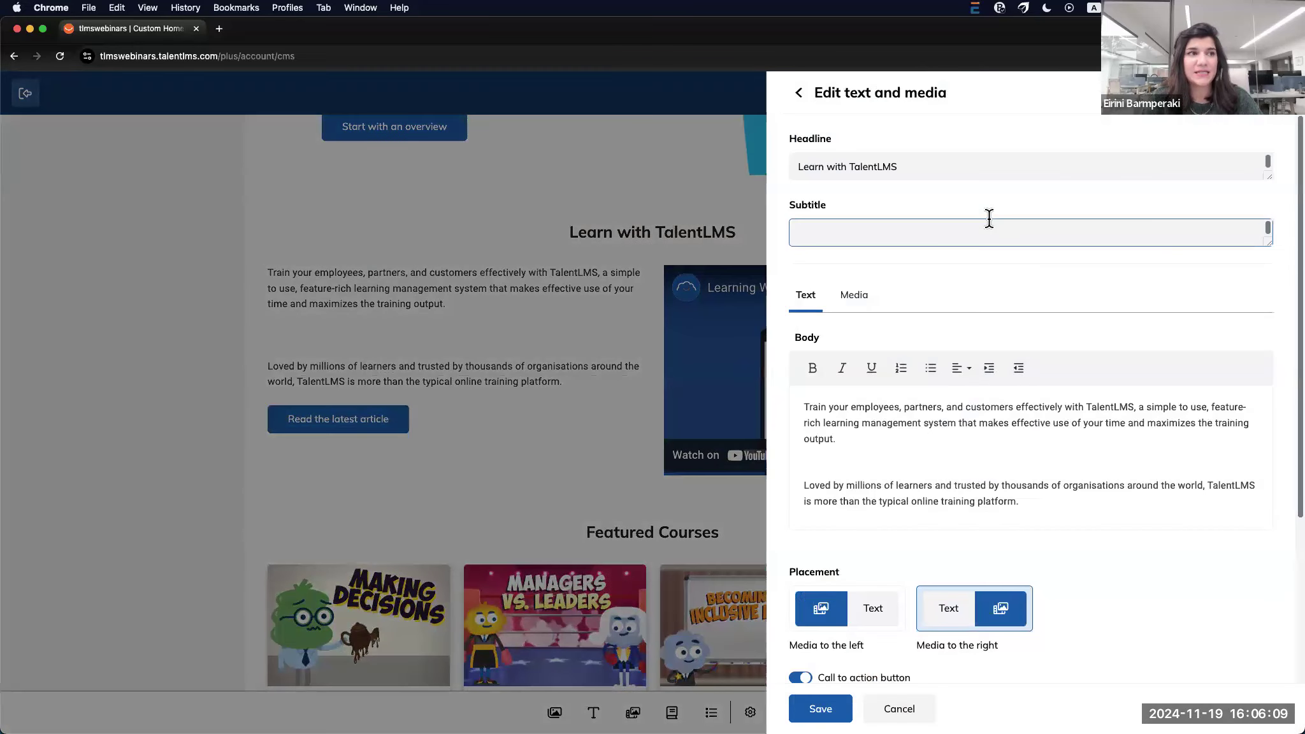
pyautogui.click(804, 170)
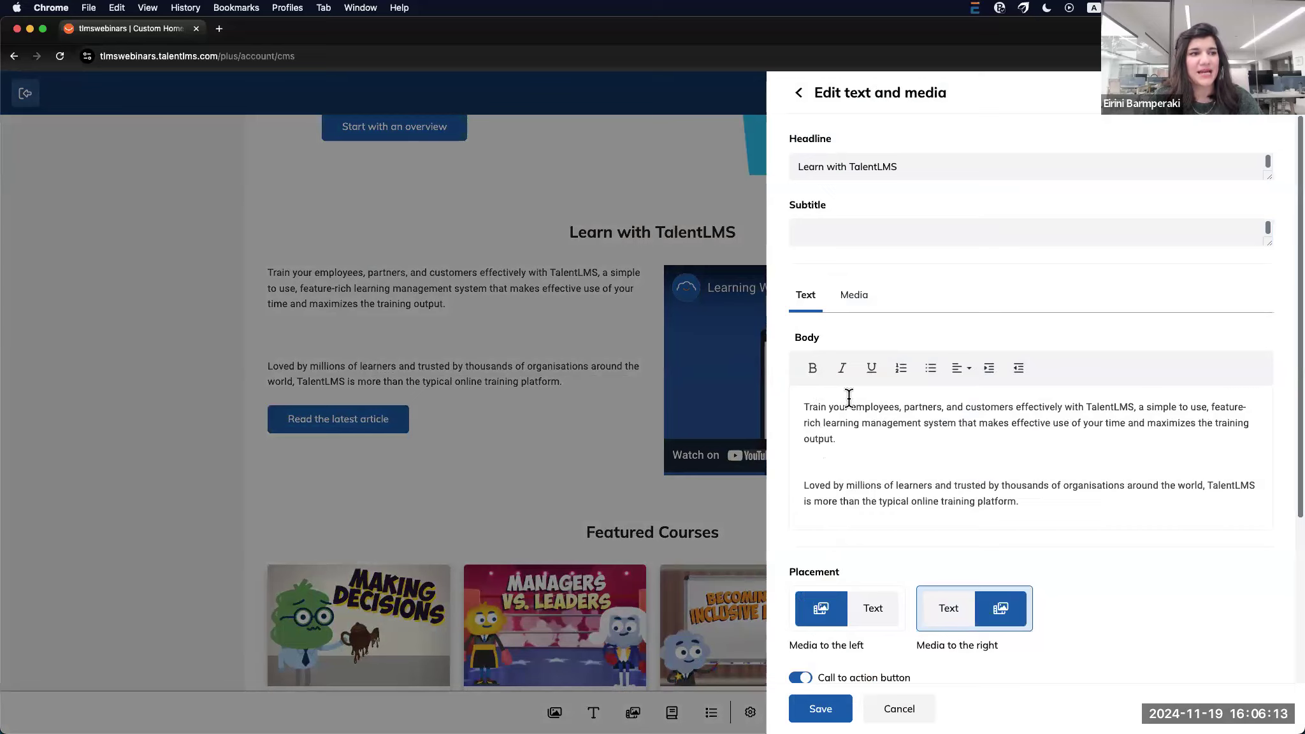
pyautogui.click(862, 295)
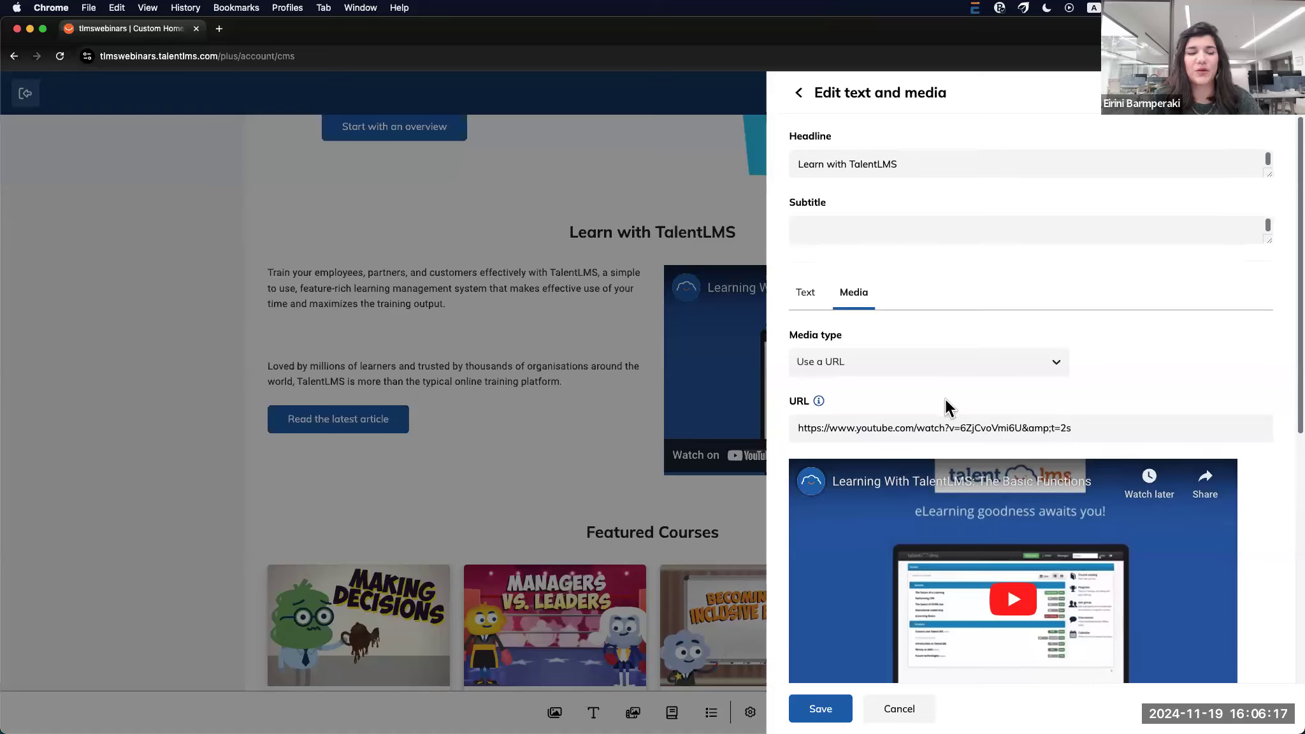
pyautogui.scroll(-1, 945, 399)
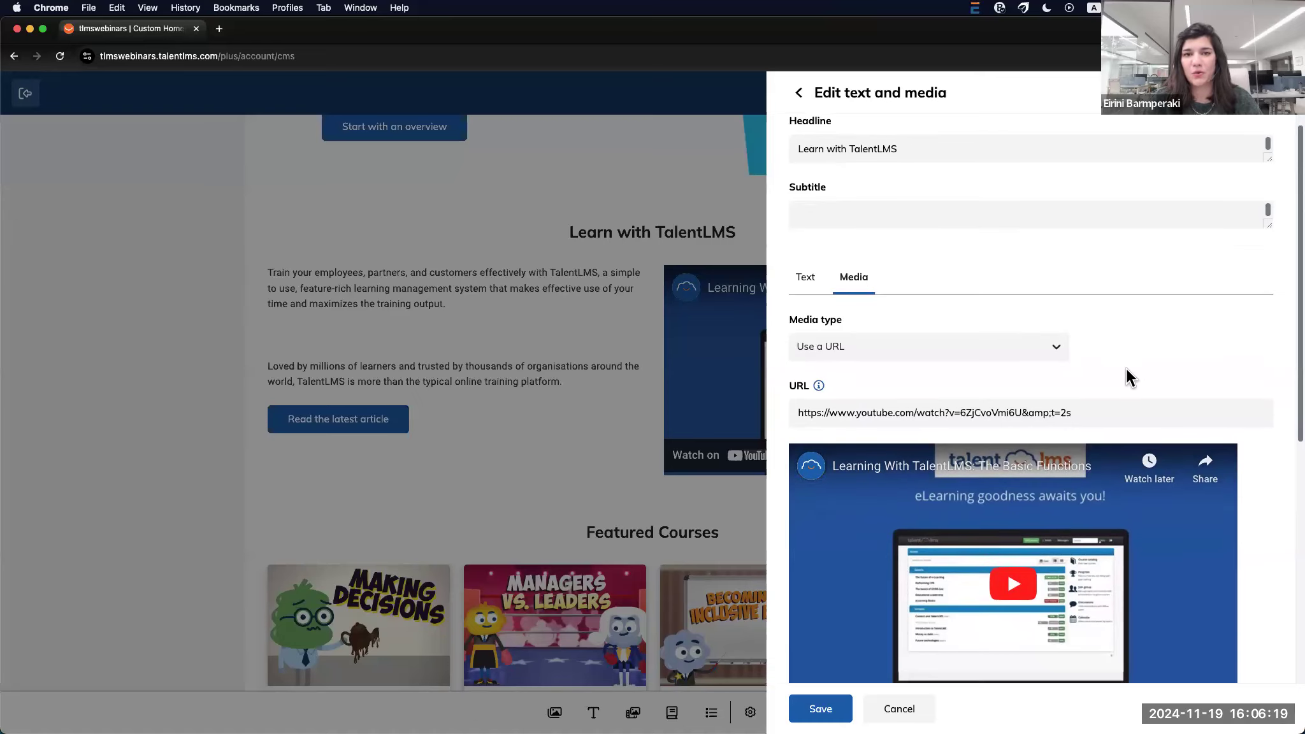
pyautogui.scroll(-10, 1127, 371)
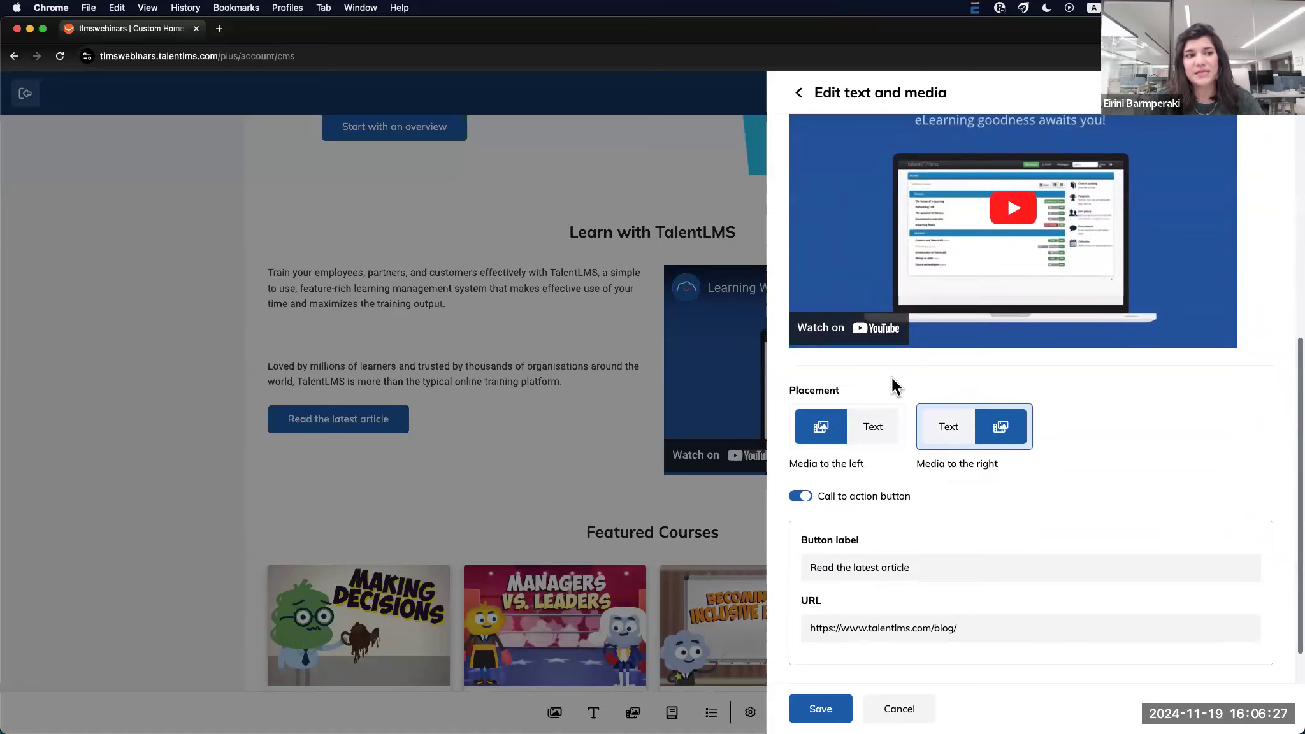
pyautogui.scroll(-2, 858, 508)
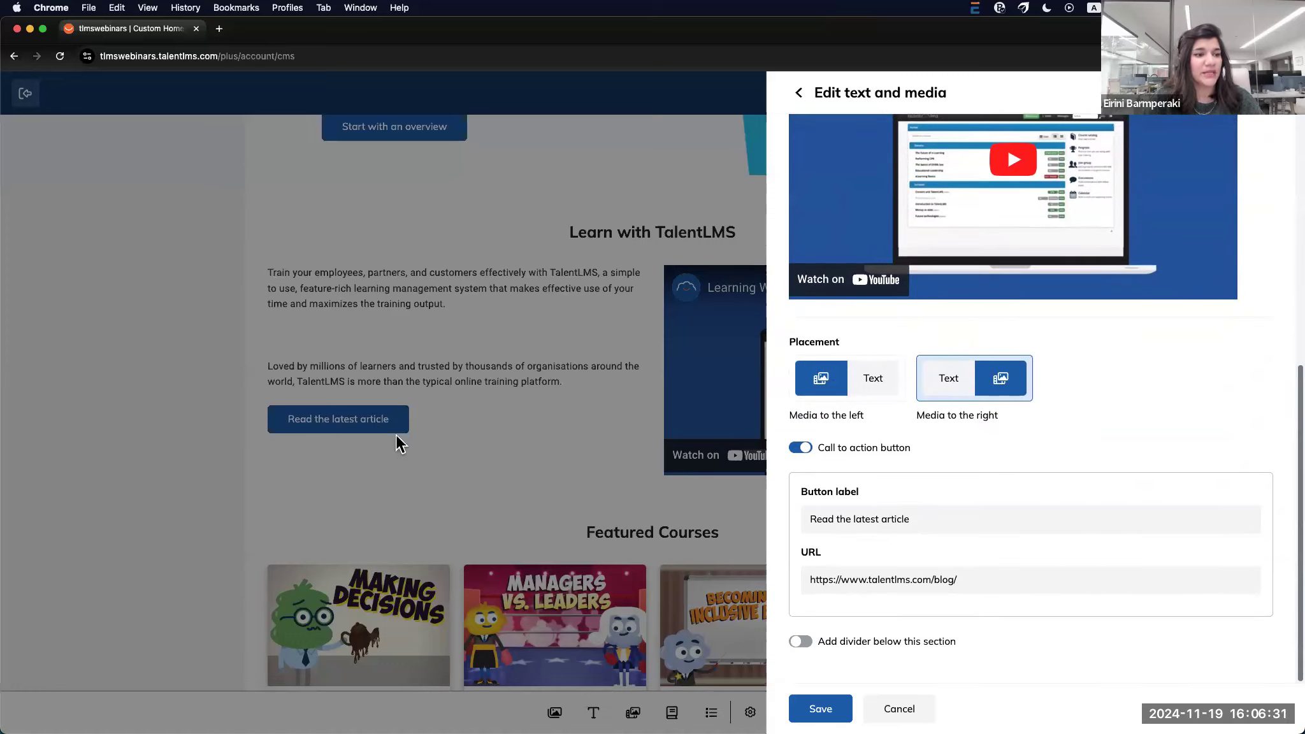
pyautogui.click(906, 712)
pyautogui.scroll(-2, 693, 680)
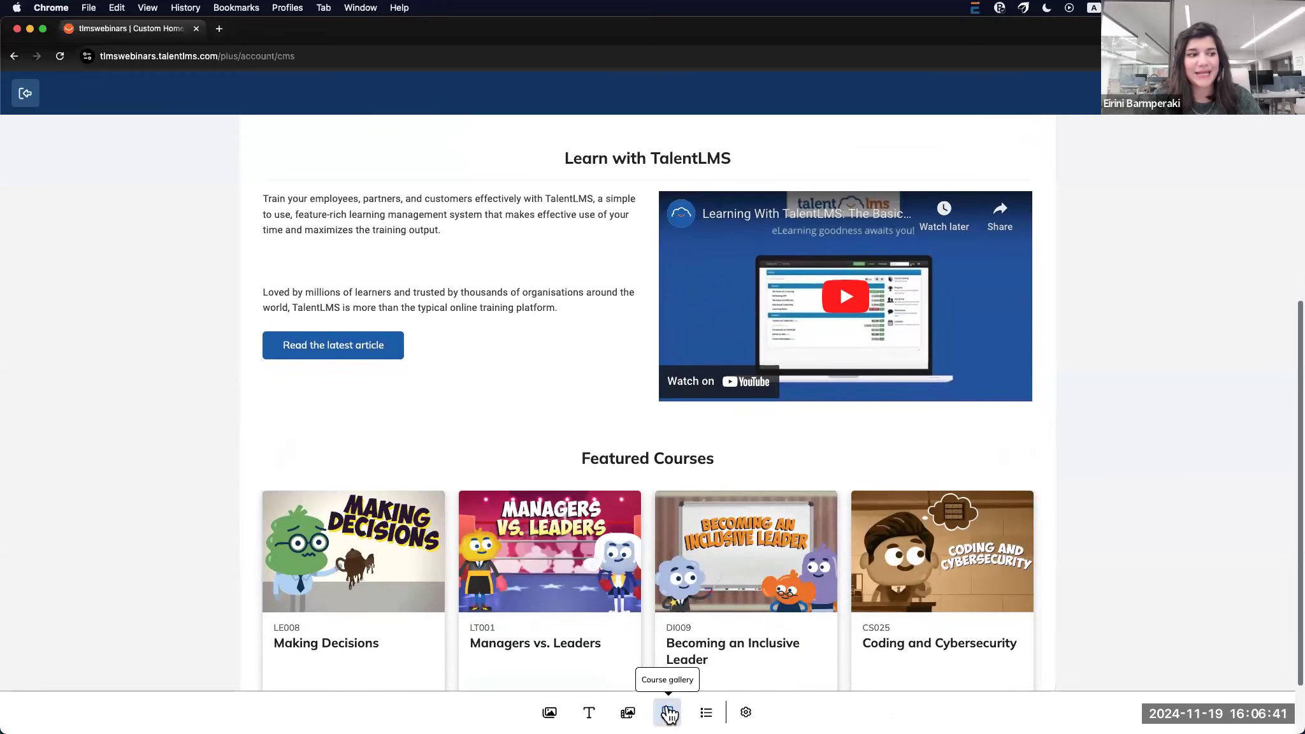
# Start a course gallery section, then cancel it without adding courses and scroll to Featured Courses
pyautogui.click(668, 714)
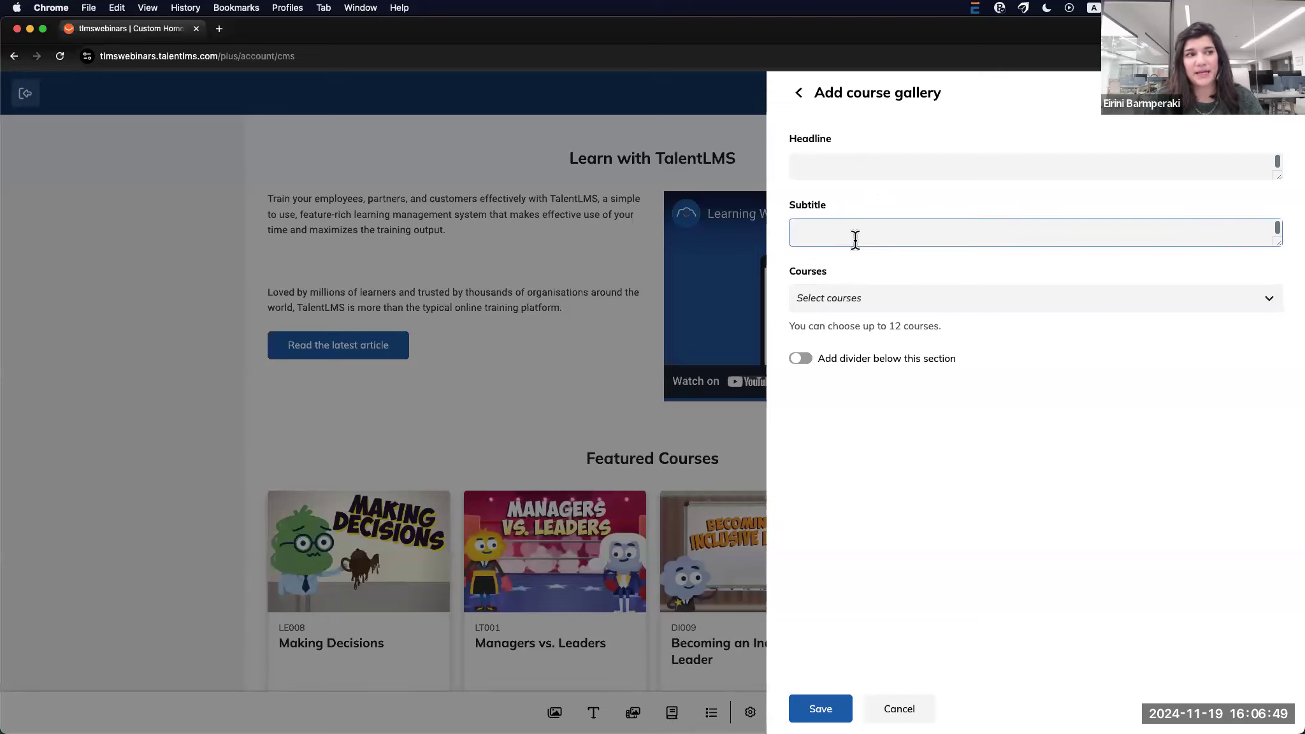
pyautogui.click(1072, 304)
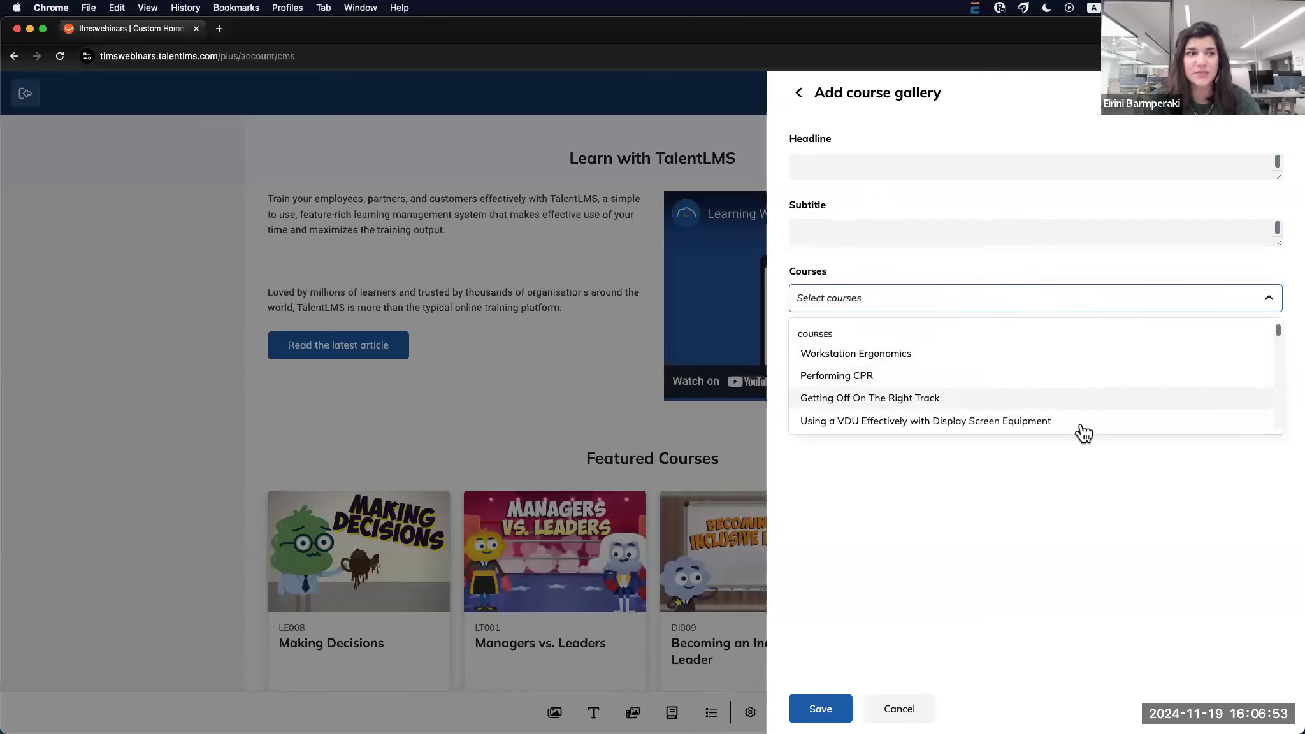
pyautogui.scroll(-5, 1069, 423)
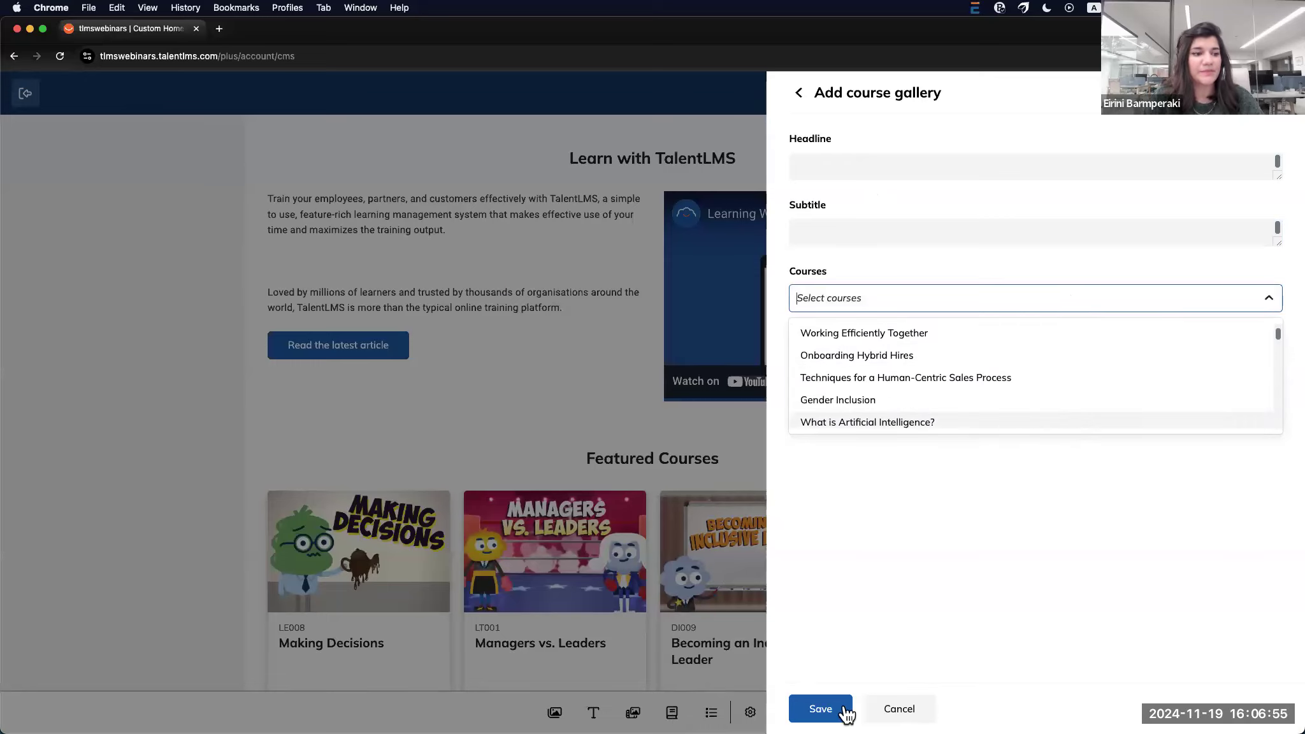
pyautogui.click(1033, 628)
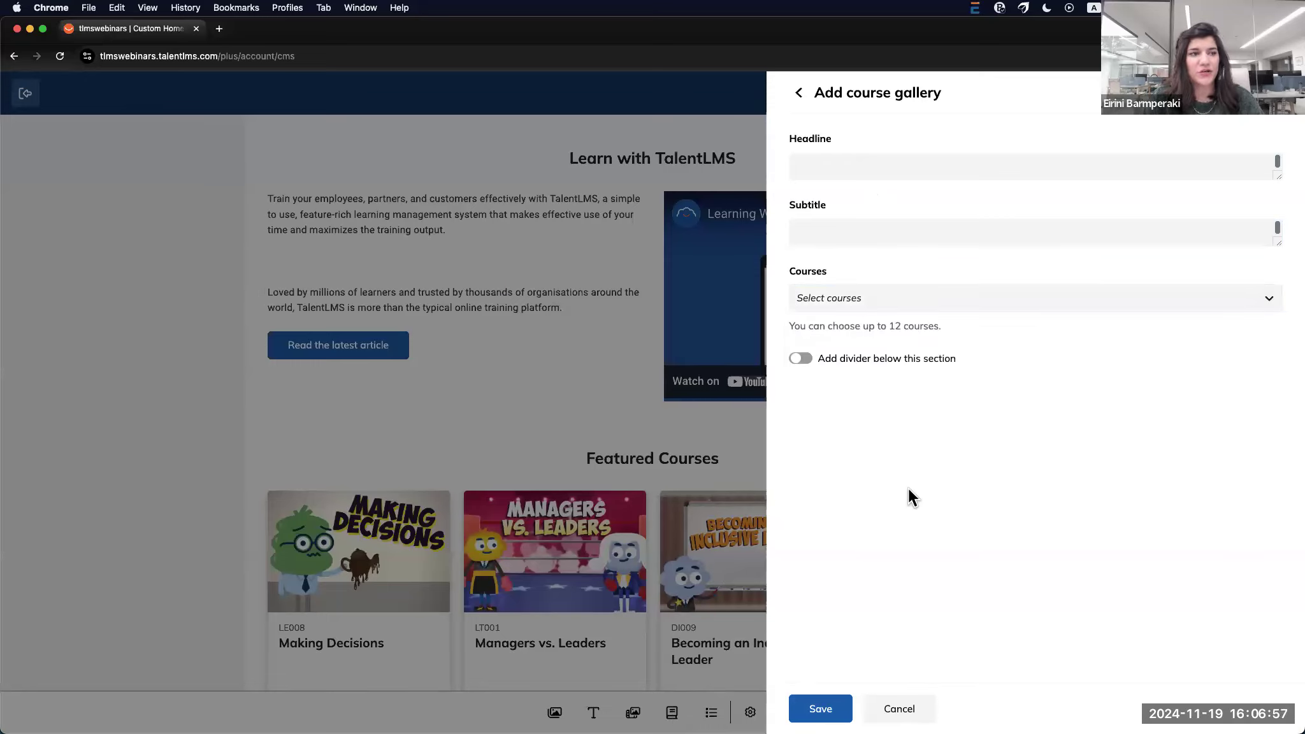
pyautogui.click(900, 709)
pyautogui.scroll(-5, 1037, 584)
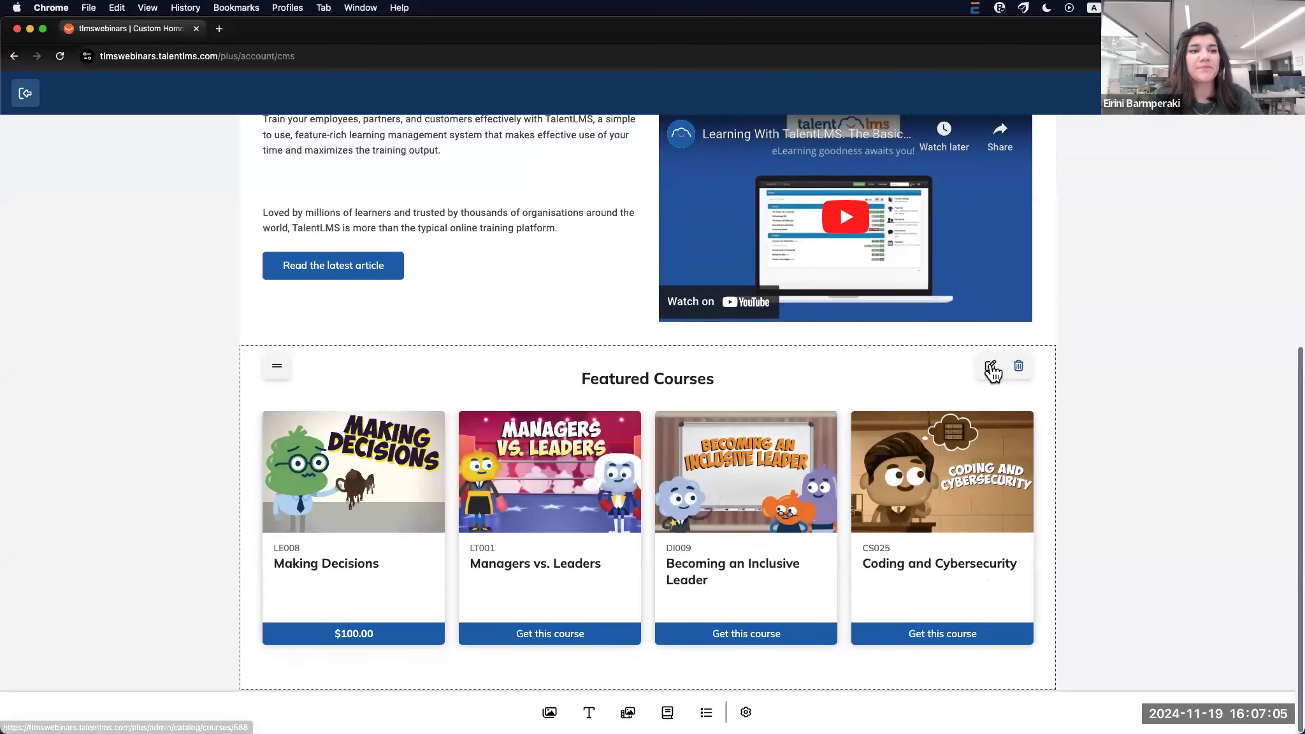
pyautogui.click(991, 366)
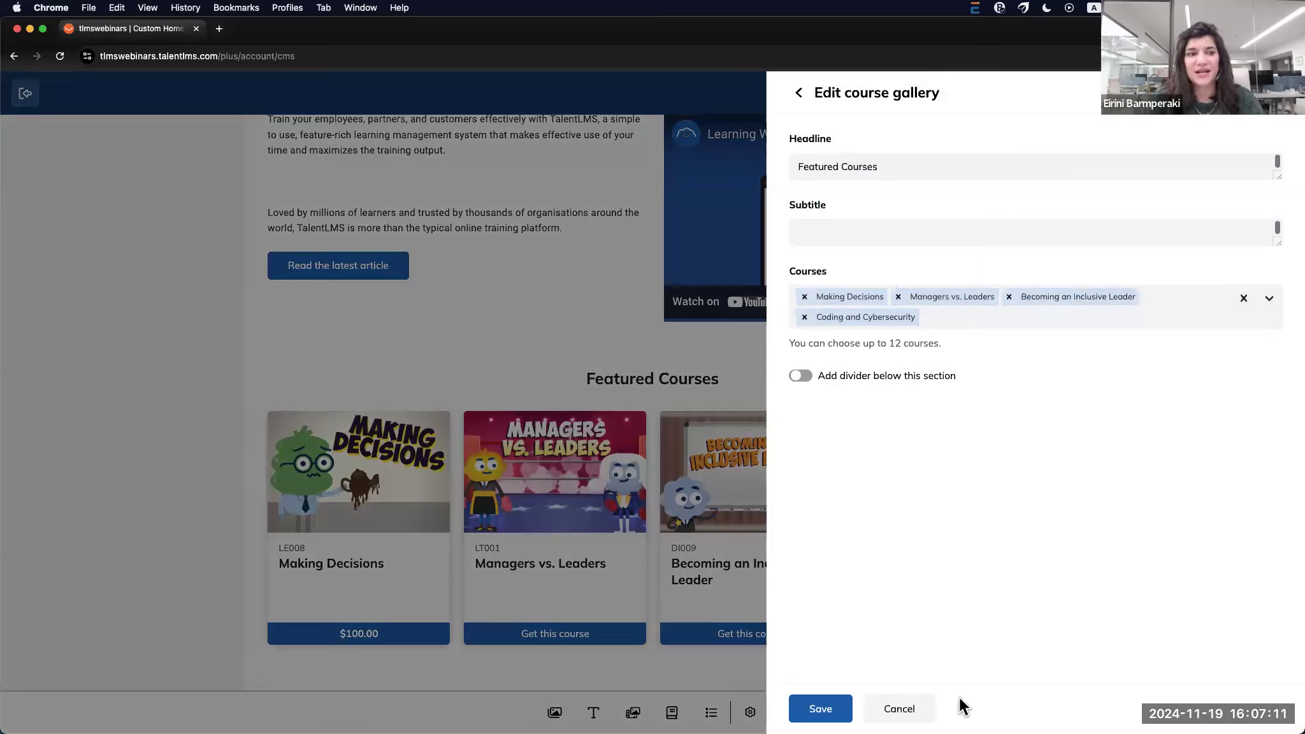
pyautogui.click(895, 710)
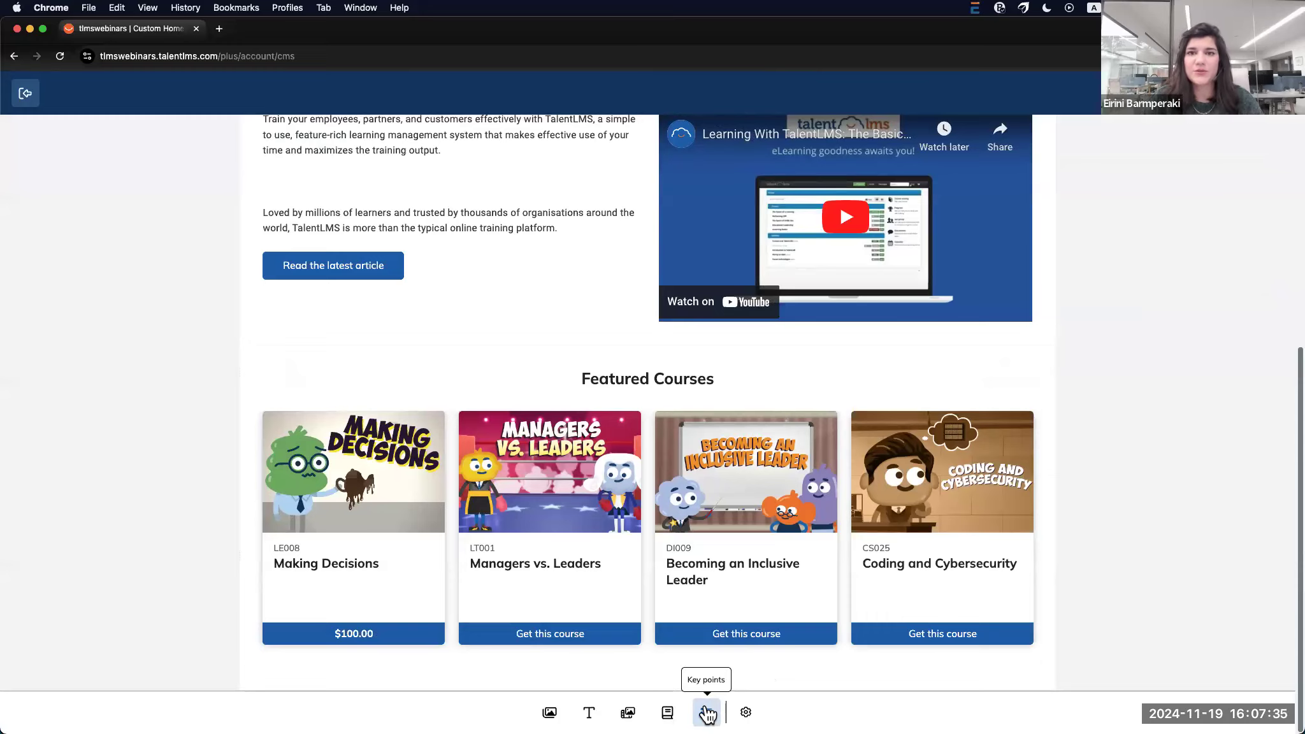
# Add and save a key points section below Featured Courses, then open its 'Title' key point
pyautogui.click(706, 714)
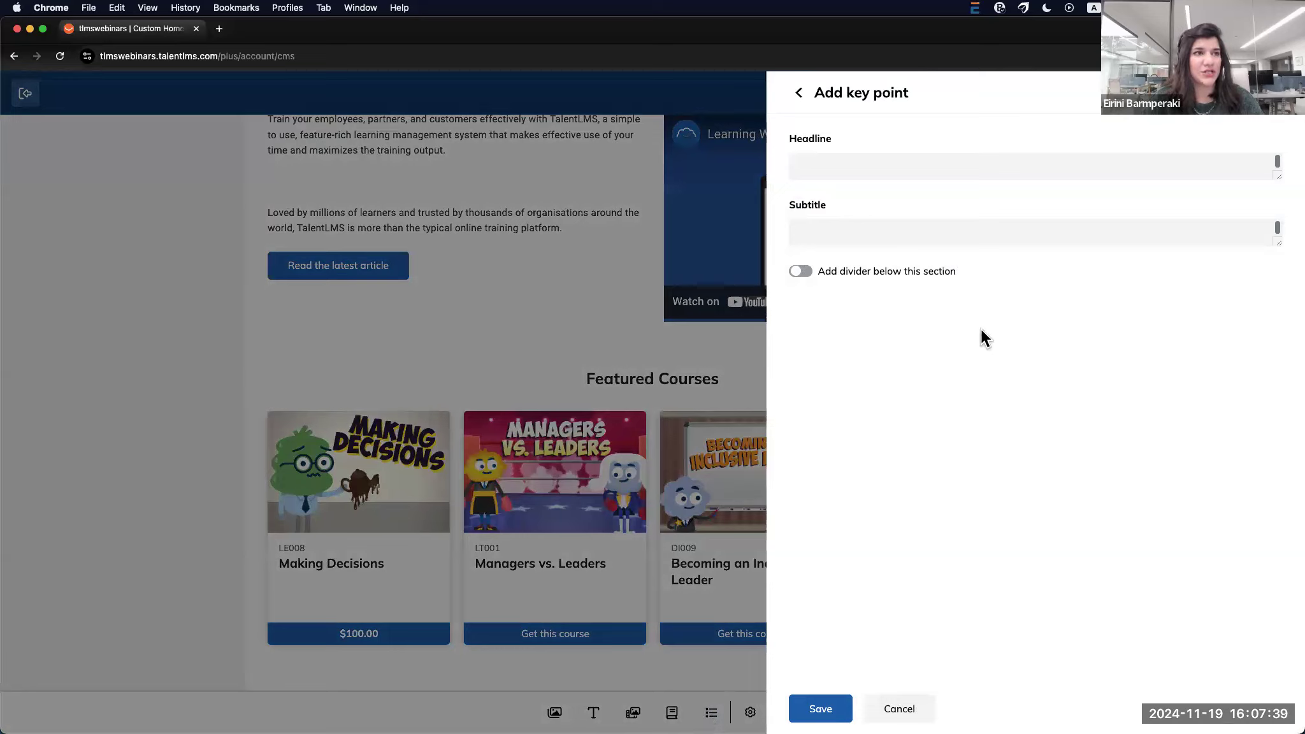
pyautogui.click(913, 238)
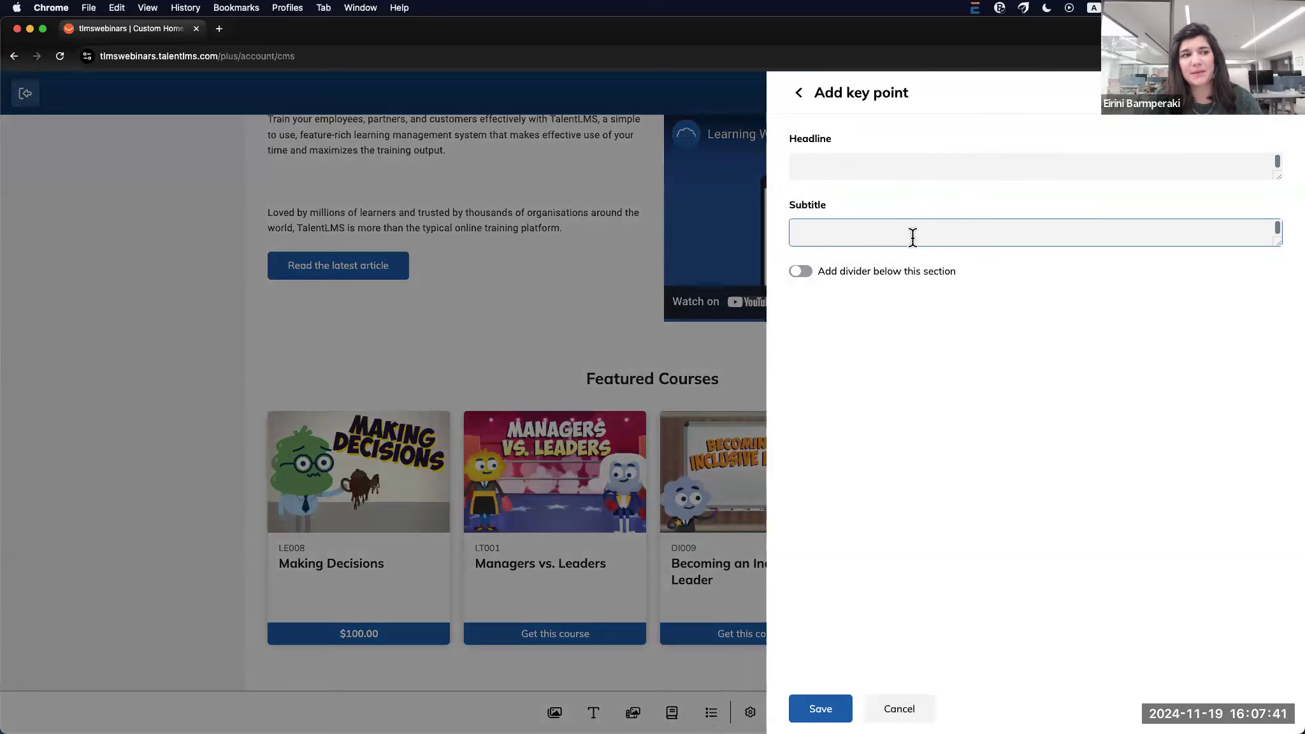
pyautogui.click(822, 709)
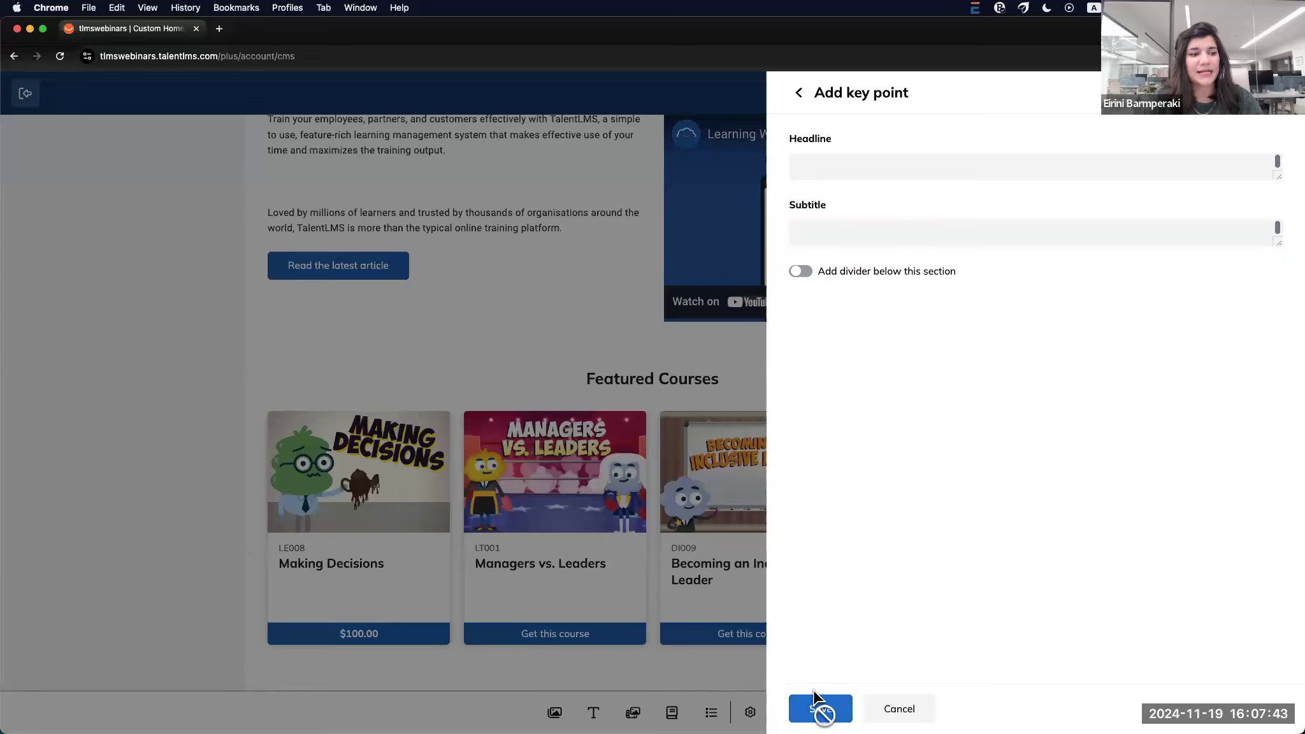
pyautogui.scroll(-4, 924, 650)
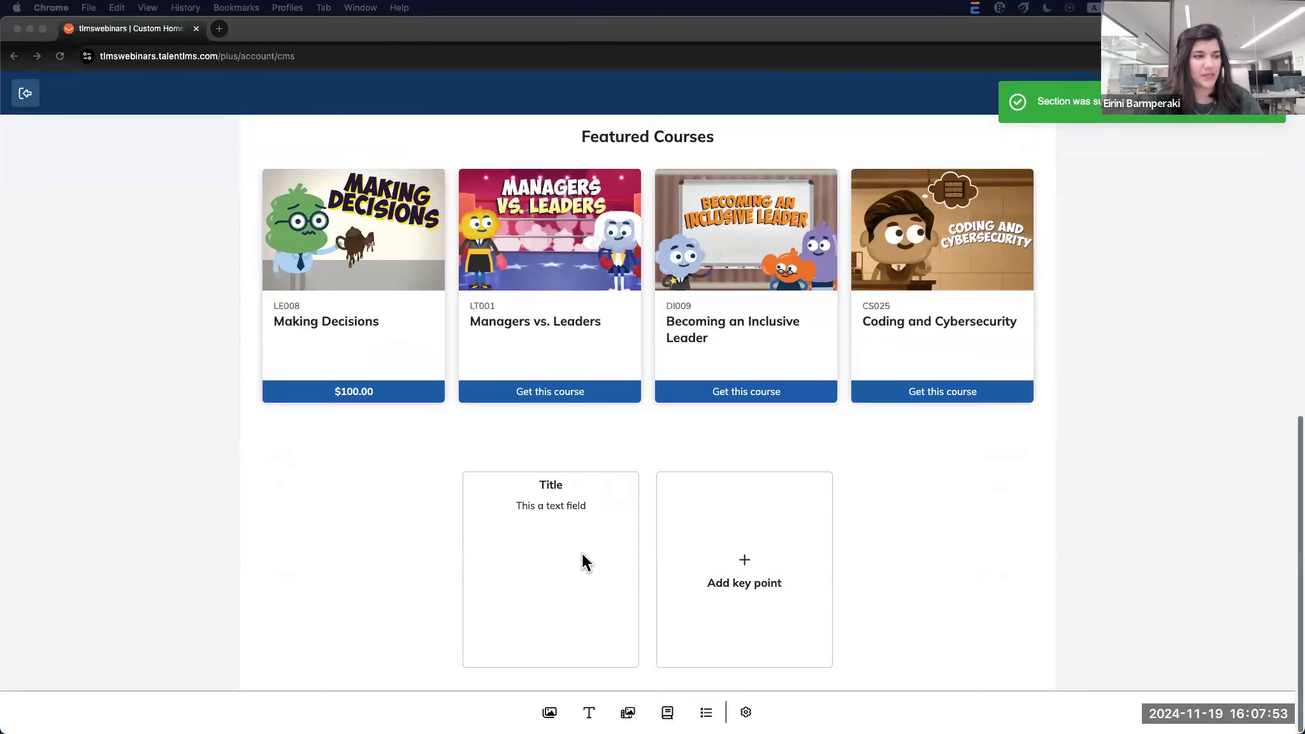
pyautogui.click(558, 528)
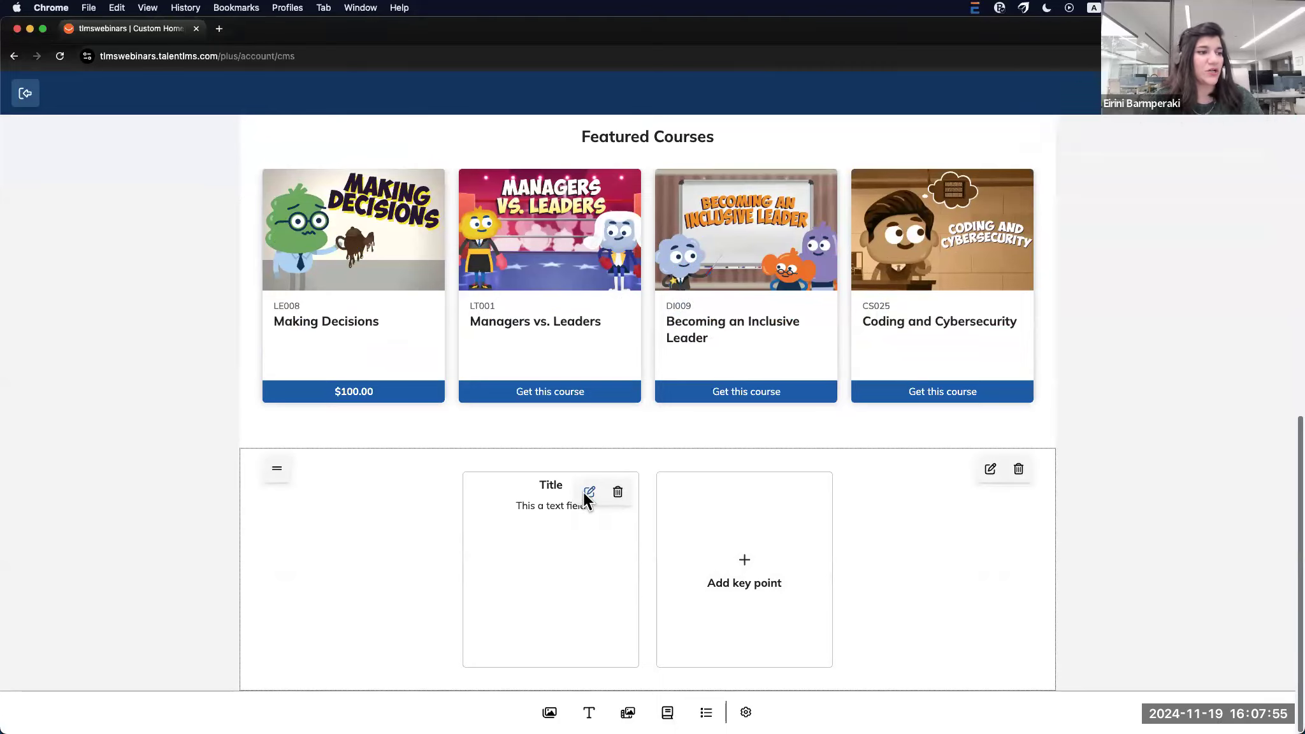
pyautogui.click(583, 492)
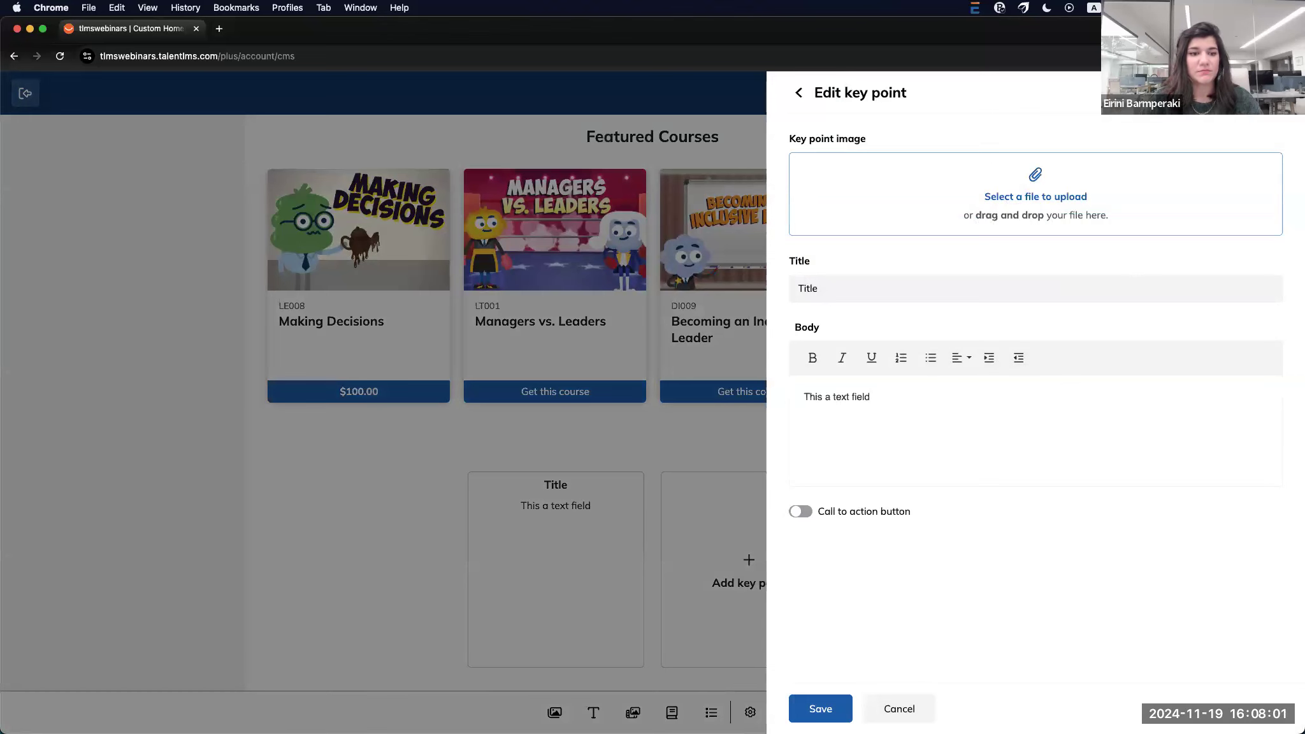
# Upload the gear image as the key point image, adjust its crop zoom, and accept it
pyautogui.hotkey('ctrl', 'Up')
pyautogui.moveTo(1304, 182); pyautogui.dragTo(1018, 253)
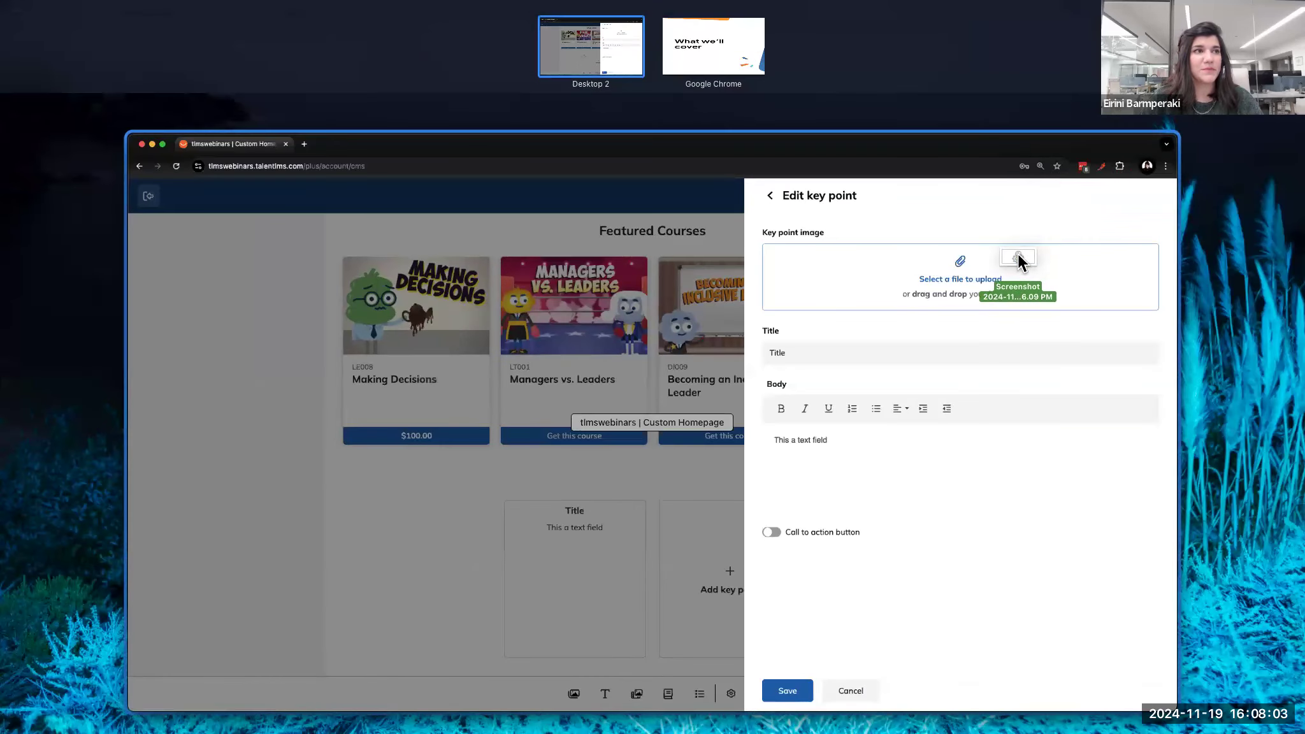
pyautogui.click(968, 144)
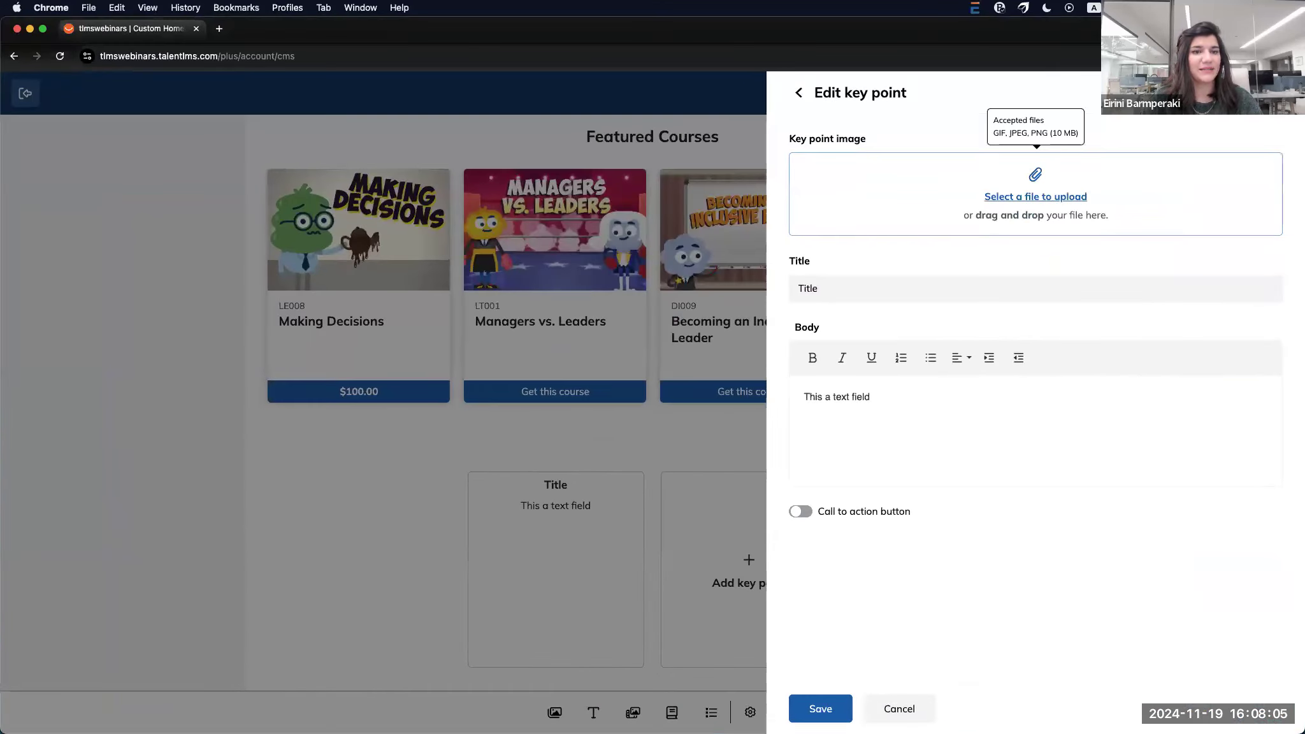
pyautogui.moveTo(1304, 172); pyautogui.dragTo(1070, 190)
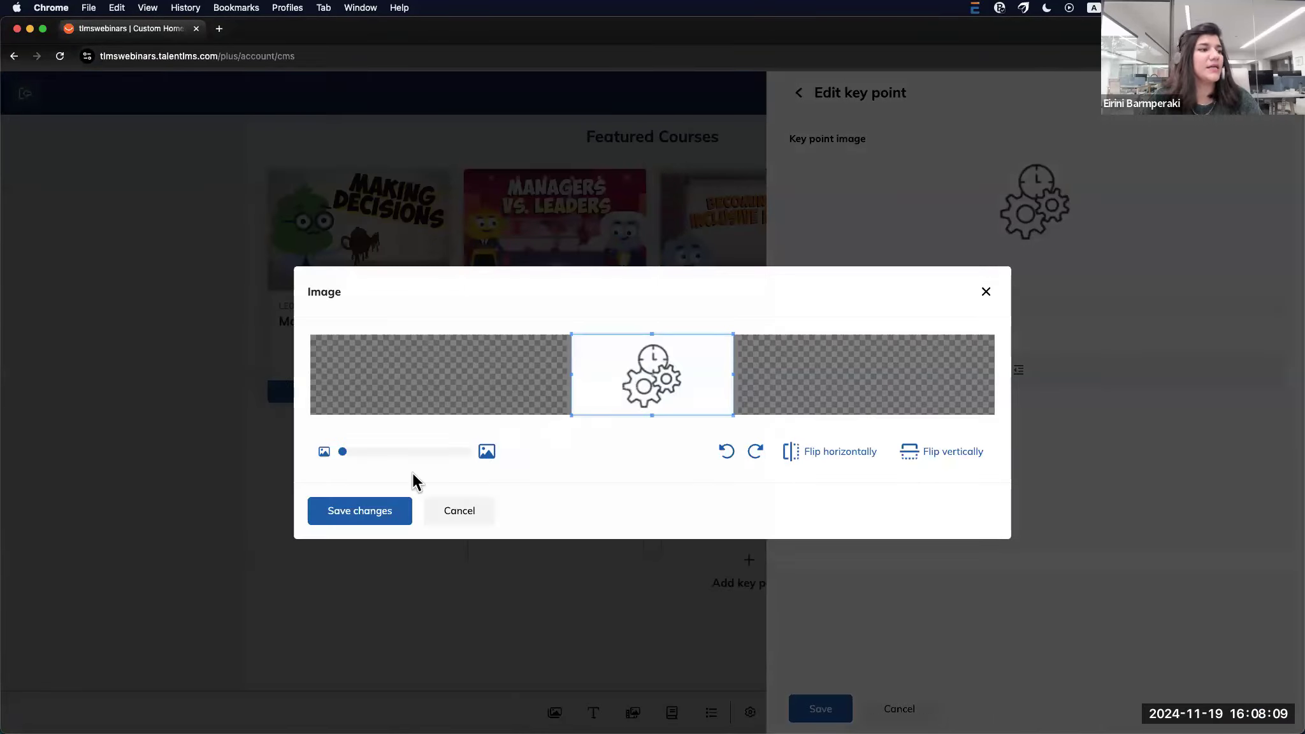
pyautogui.moveTo(342, 452)
pyautogui.mouseDown()
pyautogui.moveTo(360, 452)
pyautogui.moveTo(339, 447)
pyautogui.mouseUp()
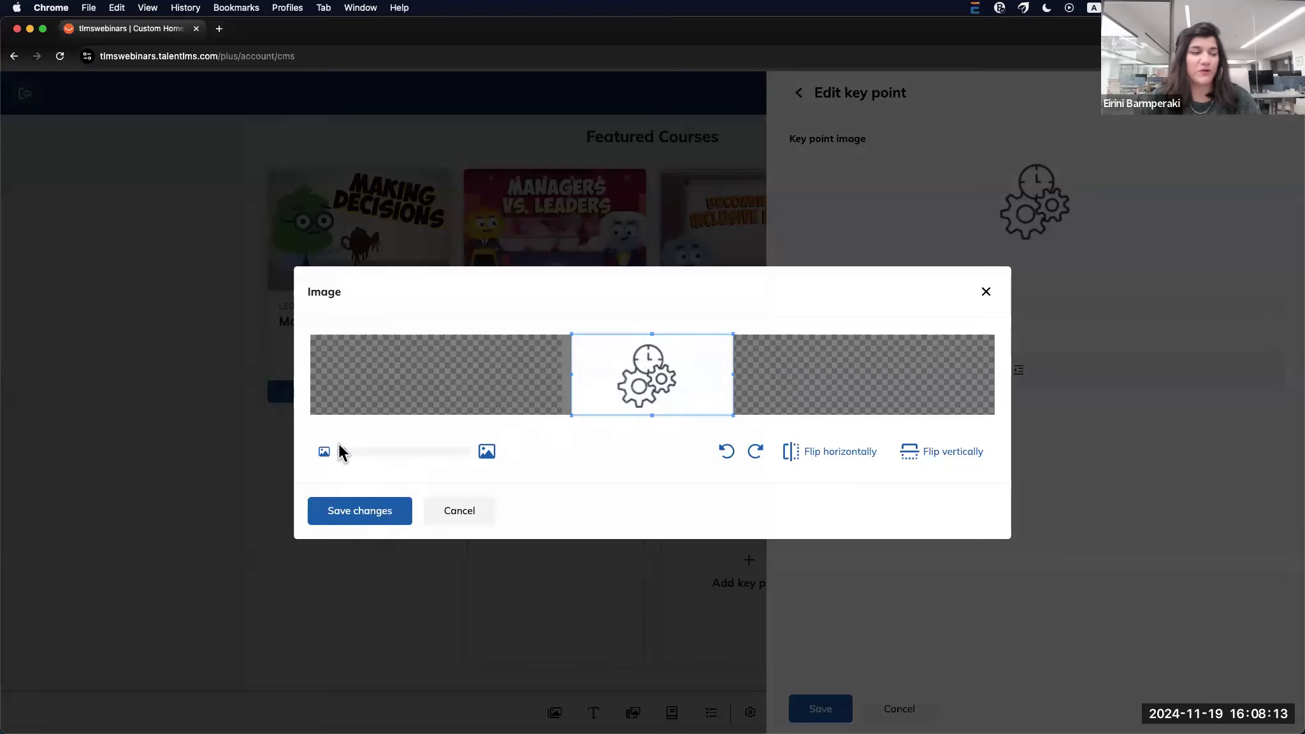
pyautogui.click(377, 525)
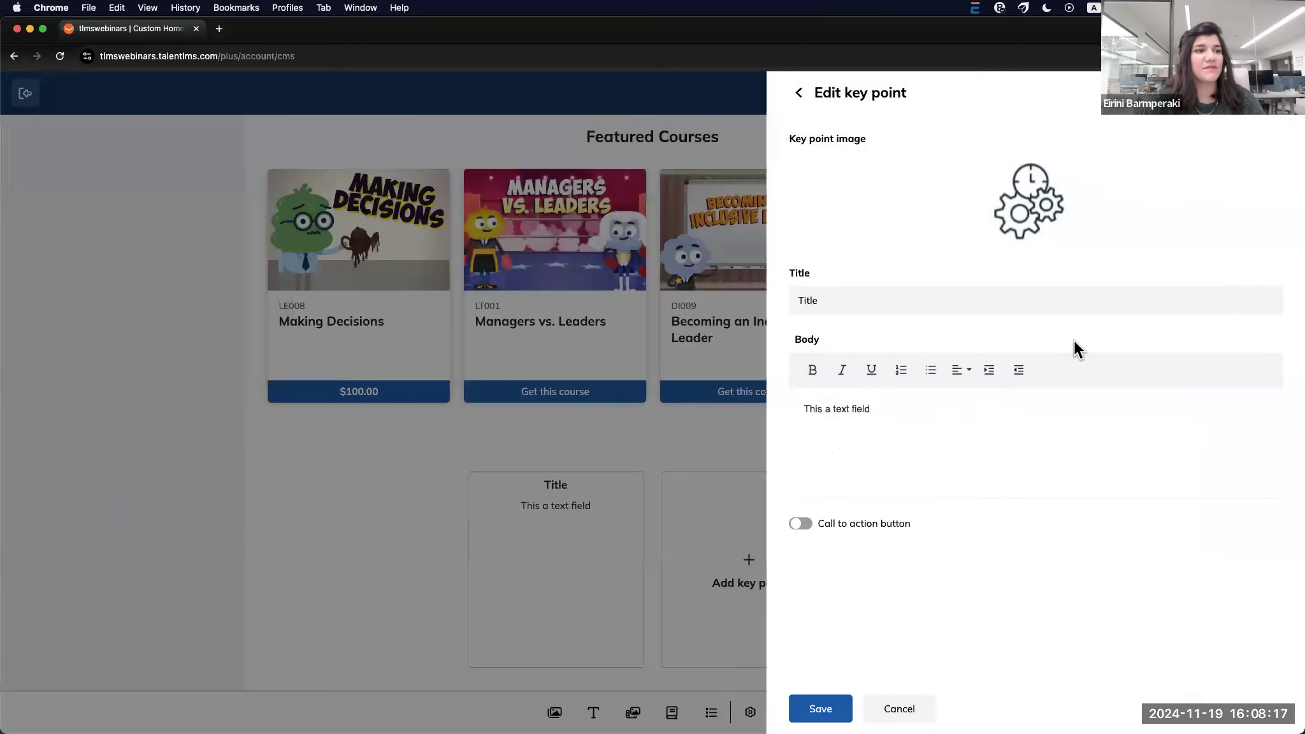
pyautogui.click(842, 299)
# Title the key point 'Efficiency', paste the productivity description as its body, and save it
pyautogui.press('BackSpace')
pyautogui.press('BackSpace')
pyautogui.press('BackSpace')
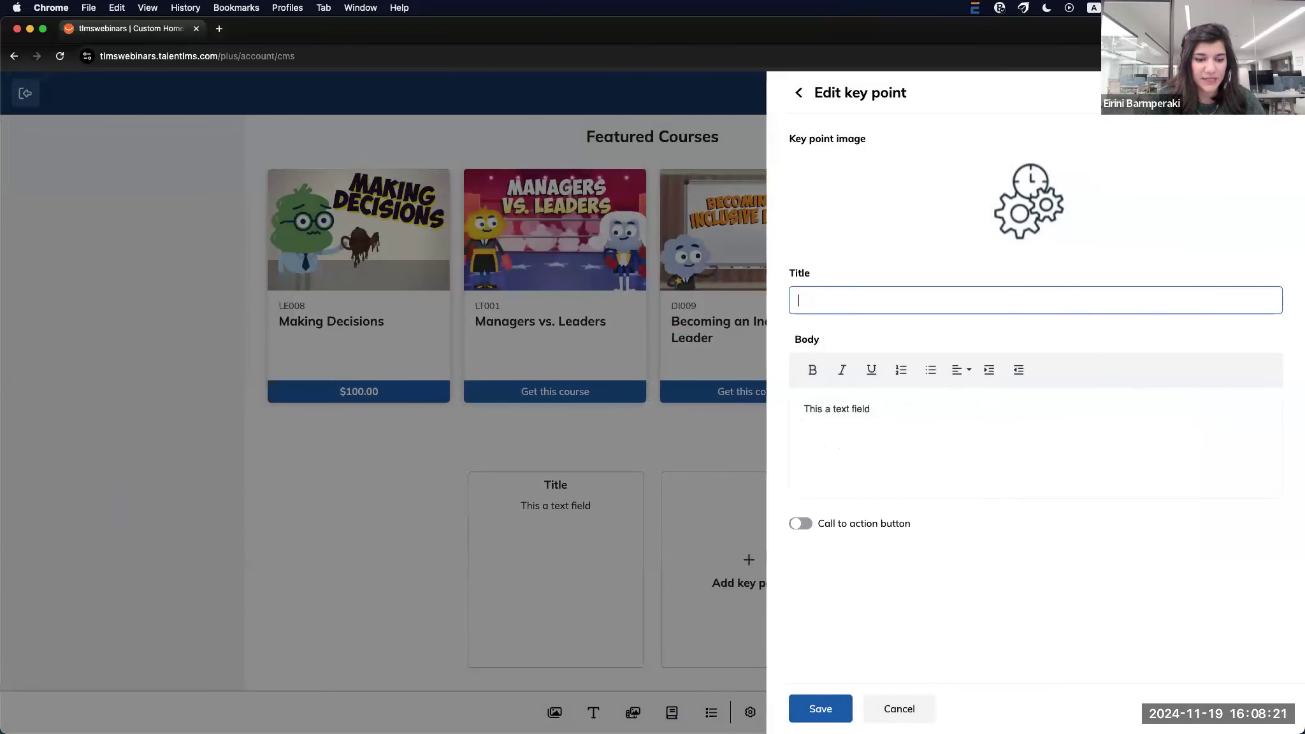
pyautogui.press('super+Tab')
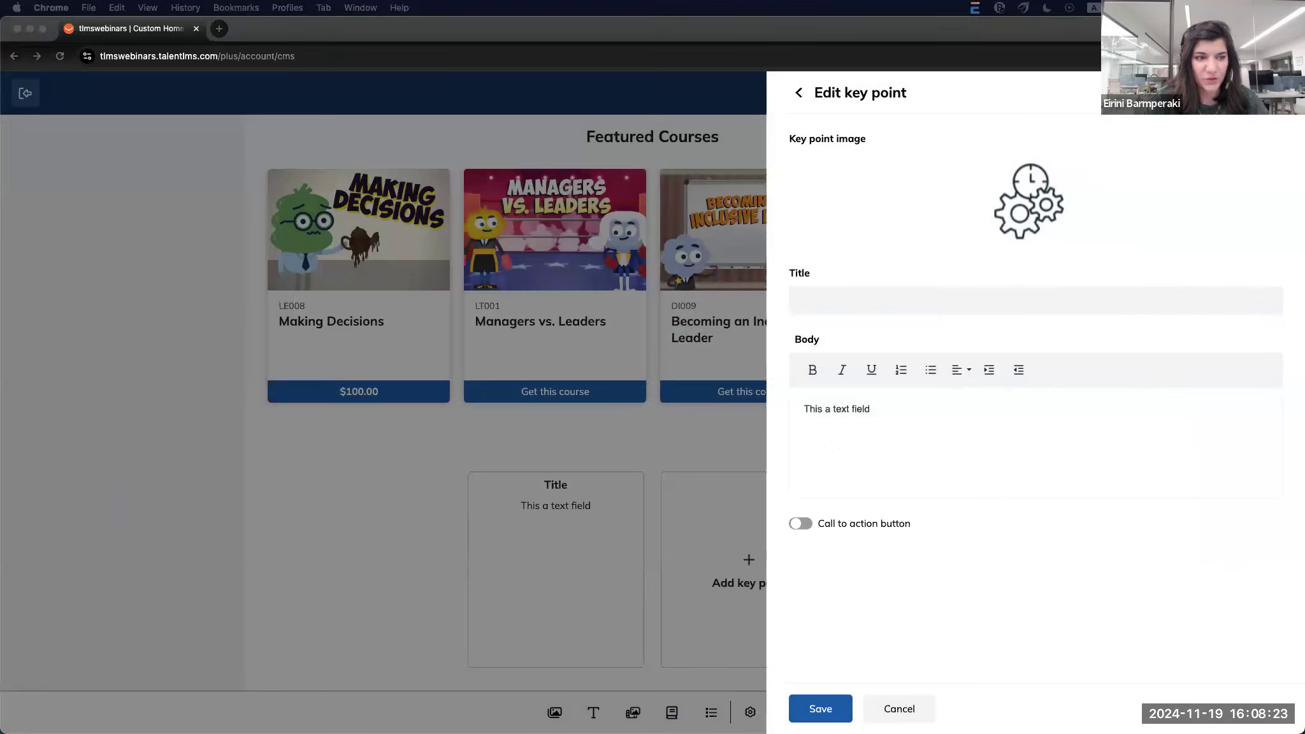
pyautogui.click(925, 300)
pyautogui.write('Efficiency')
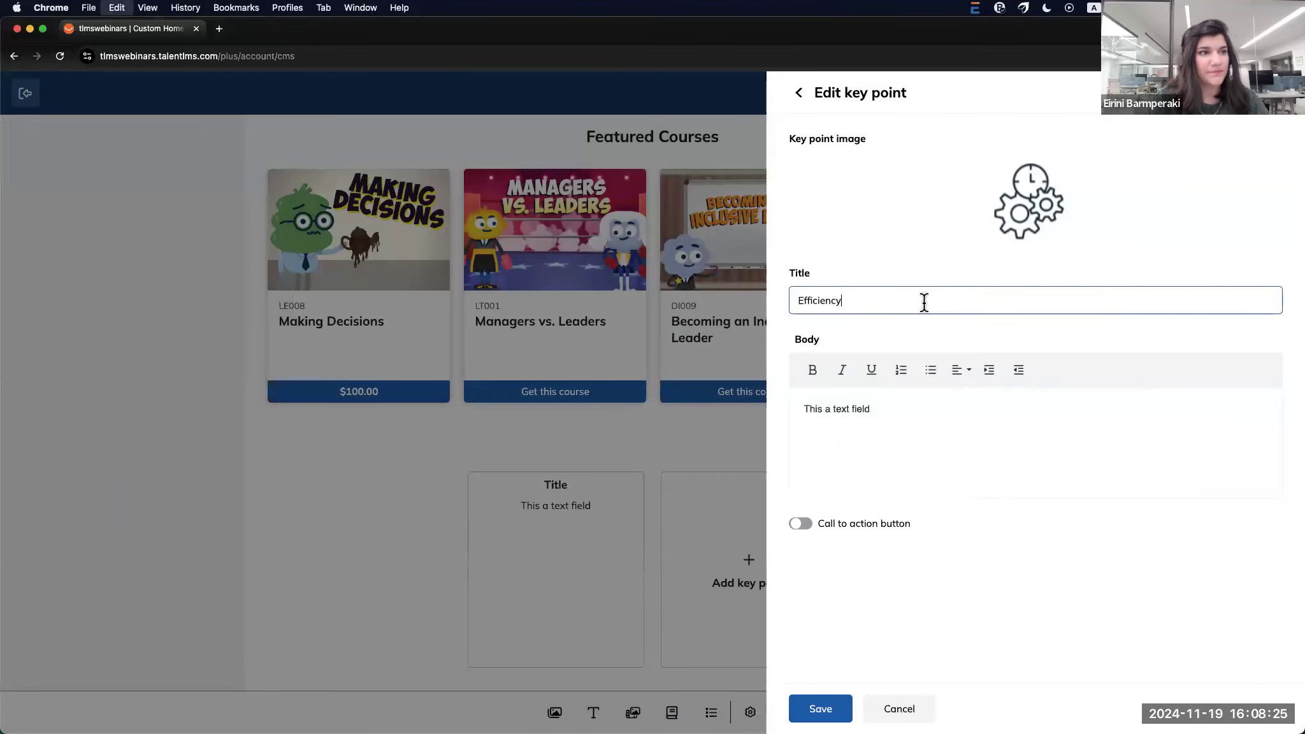
pyautogui.click(885, 419)
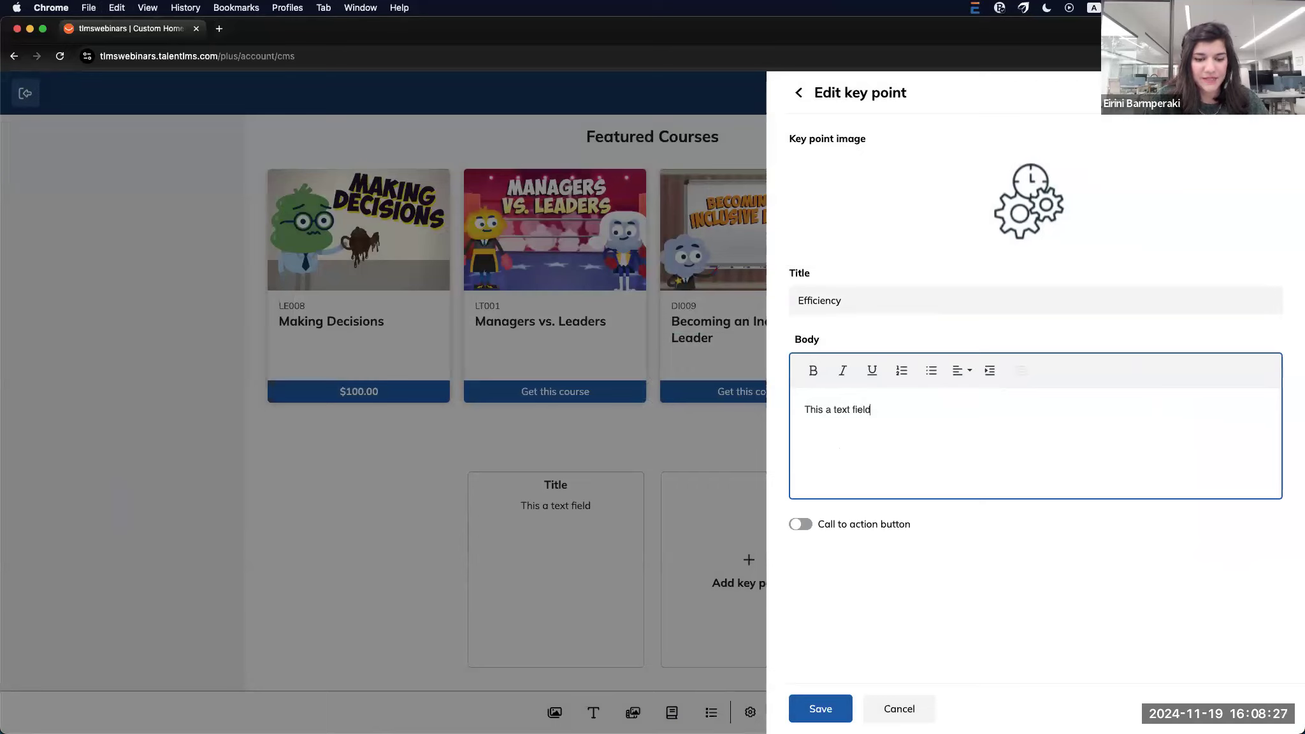
pyautogui.press('super+Tab')
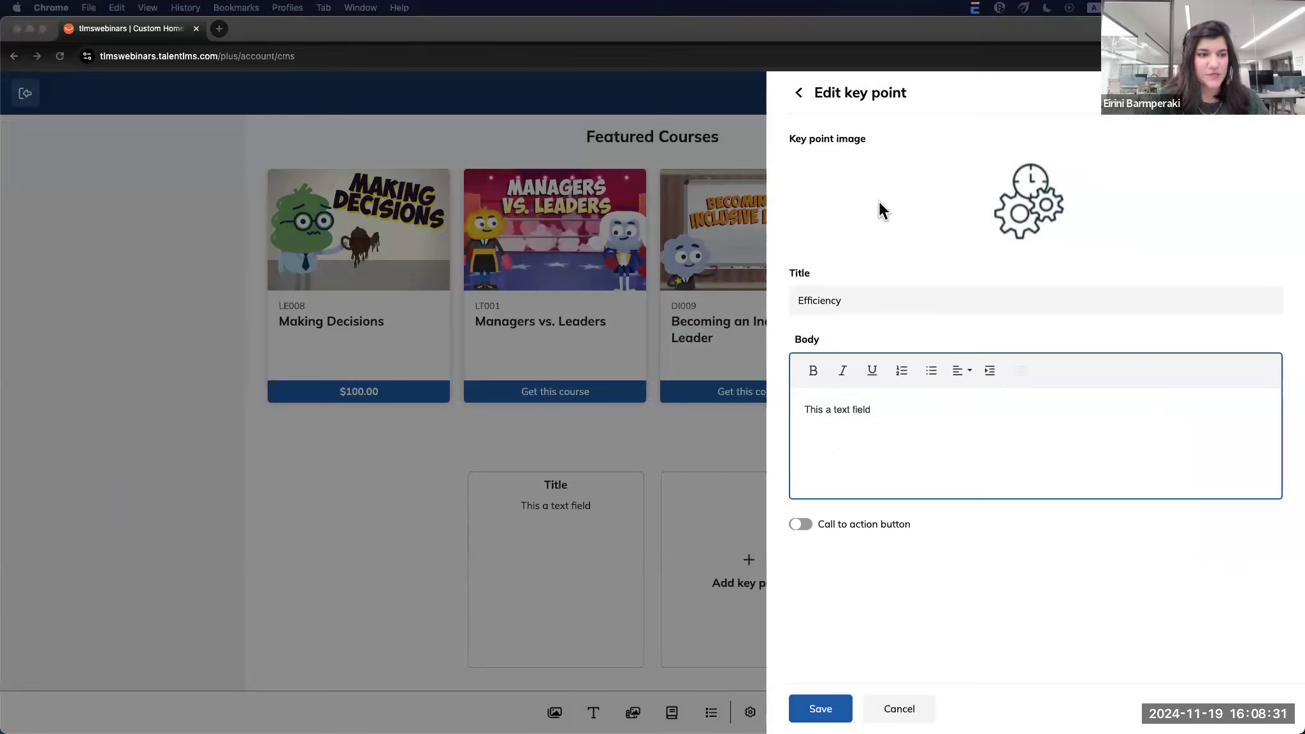
pyautogui.click(837, 408)
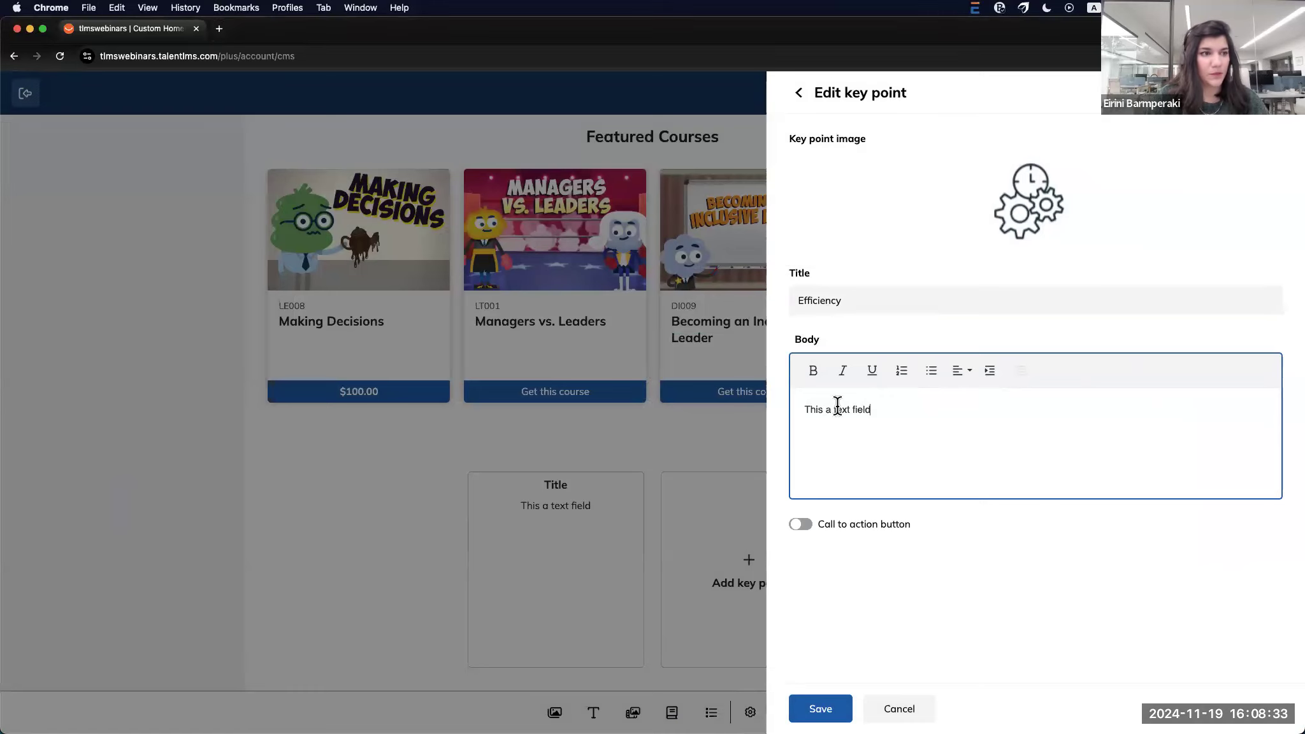
pyautogui.press('super+a')
pyautogui.press('BackSpace')
pyautogui.write('Streamlines content delivery and learner management for improved productivity.')
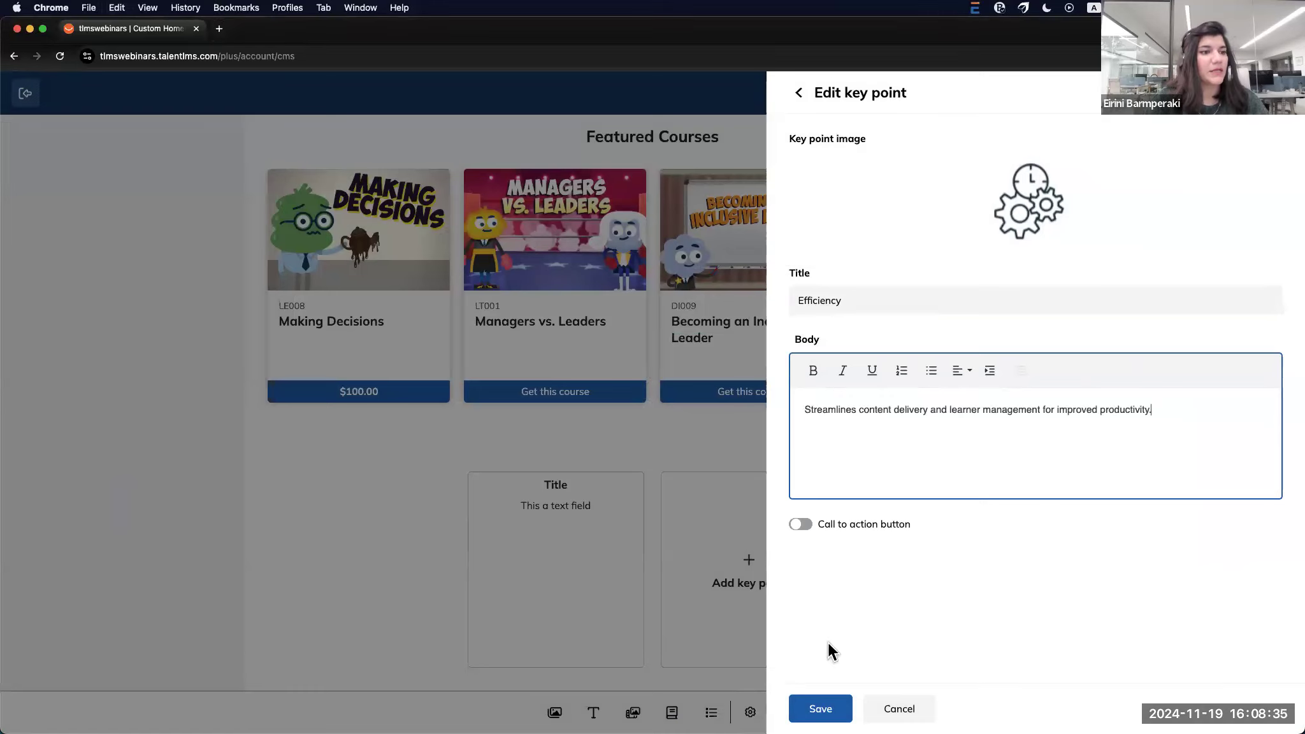
pyautogui.click(822, 708)
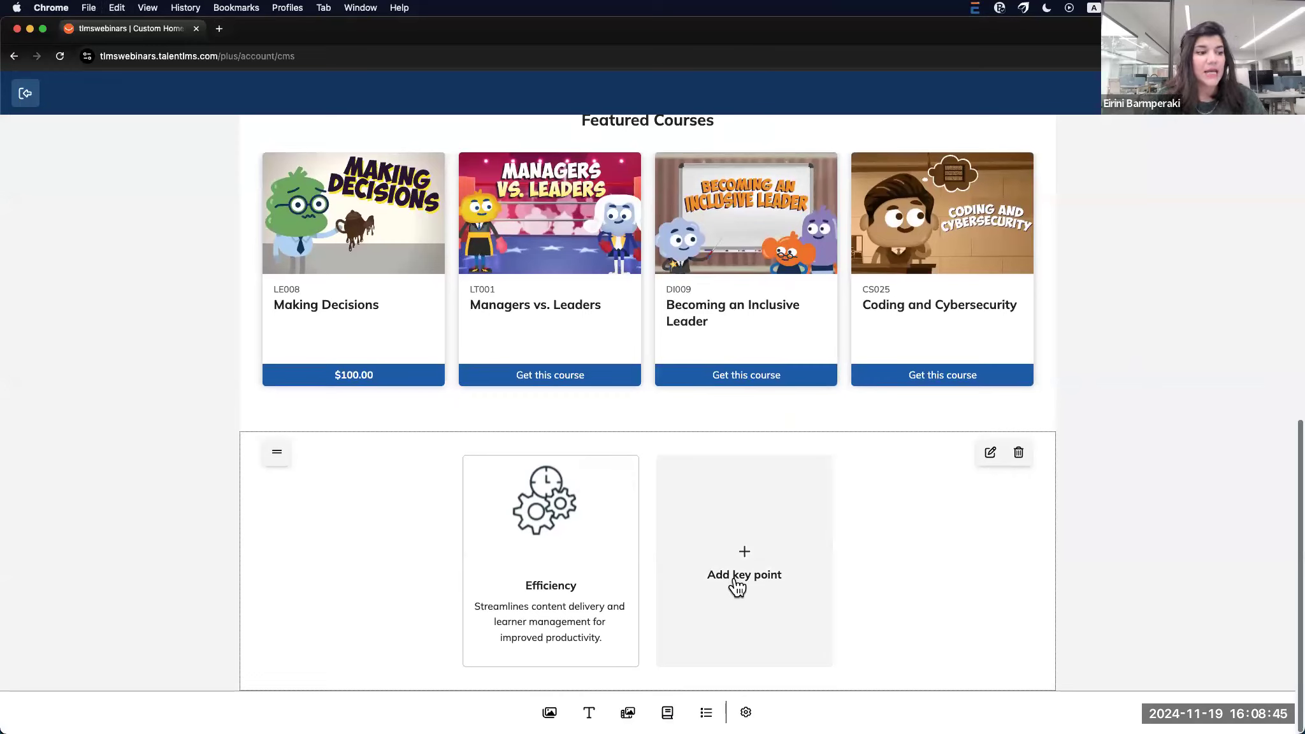
# Switch the builder to the FAQ page and open the navigation menu editor from Settings
pyautogui.click(746, 712)
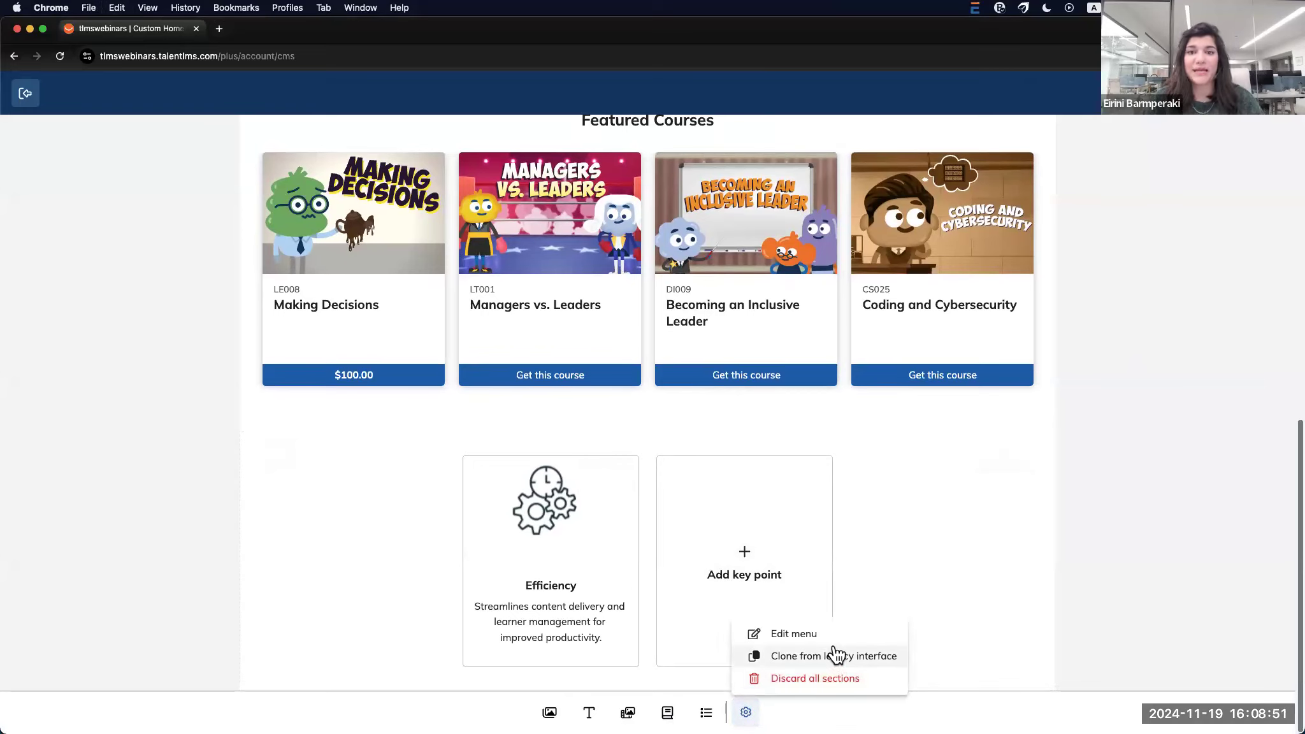
pyautogui.click(1113, 584)
pyautogui.scroll(15, 1114, 584)
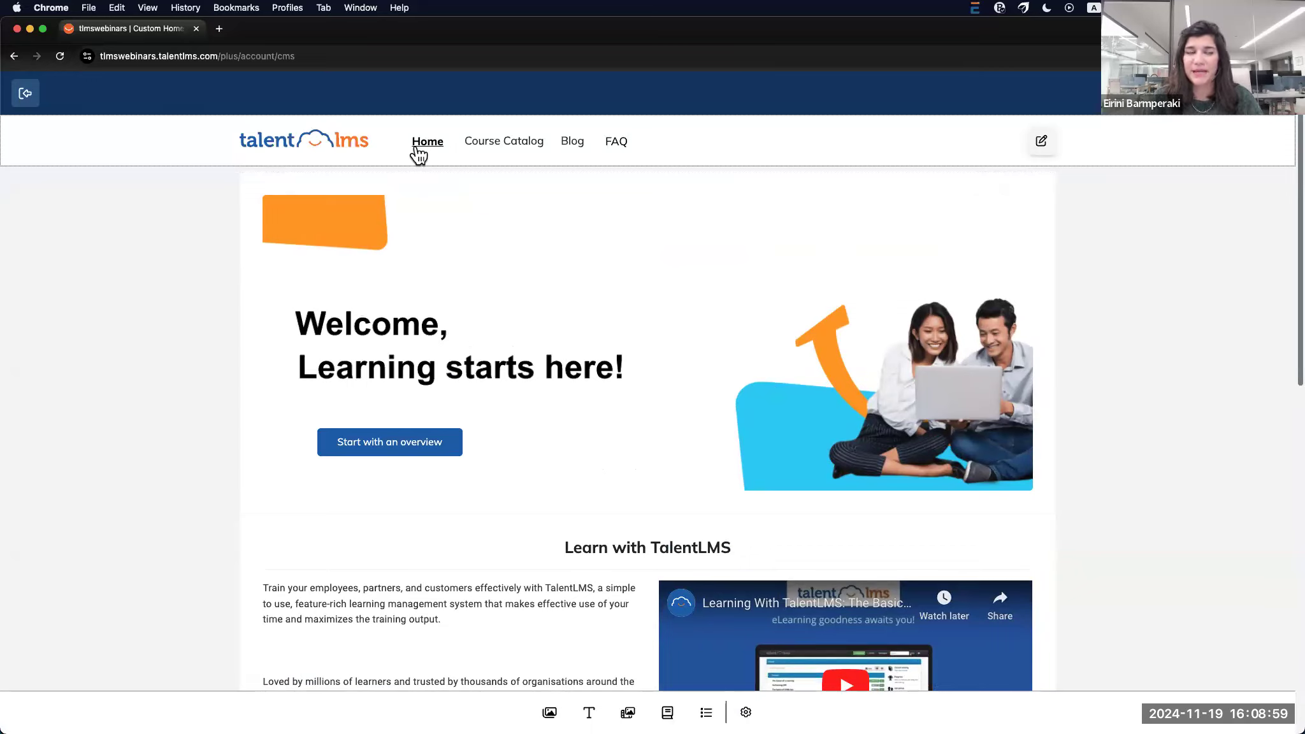
pyautogui.click(613, 141)
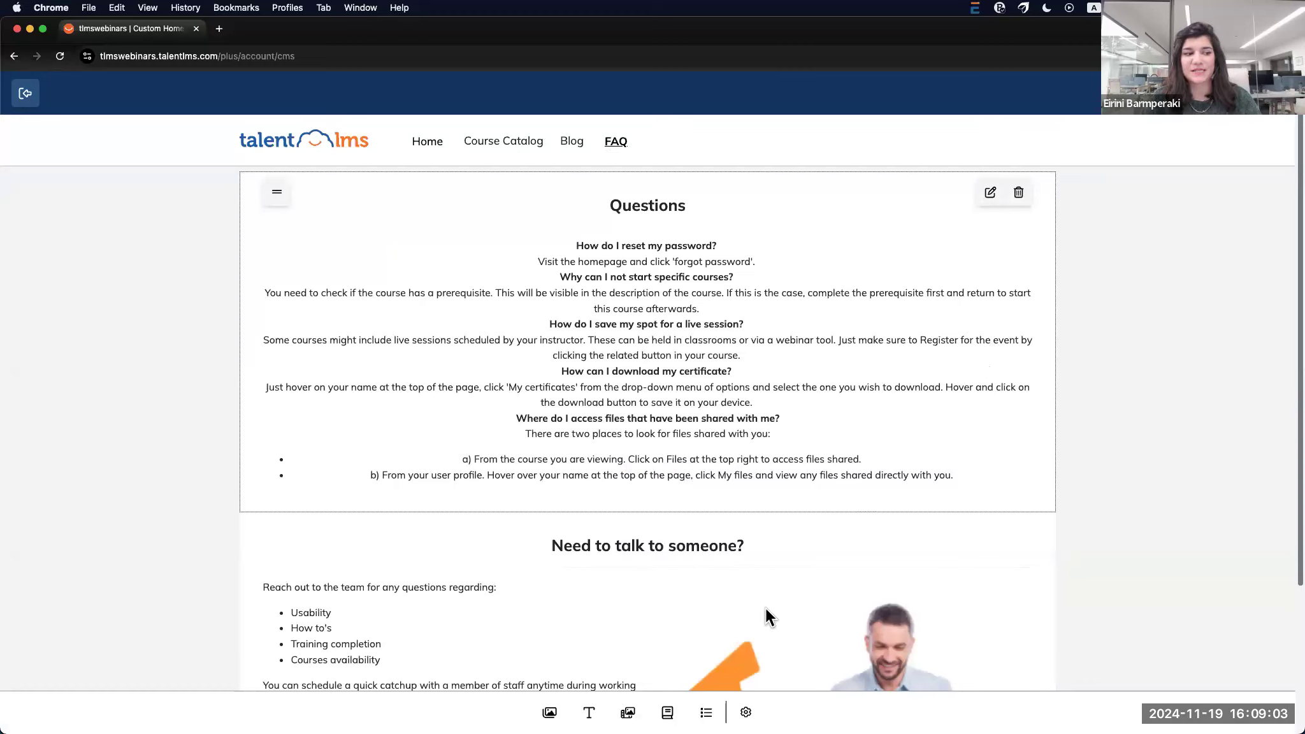
pyautogui.click(743, 714)
pyautogui.click(816, 640)
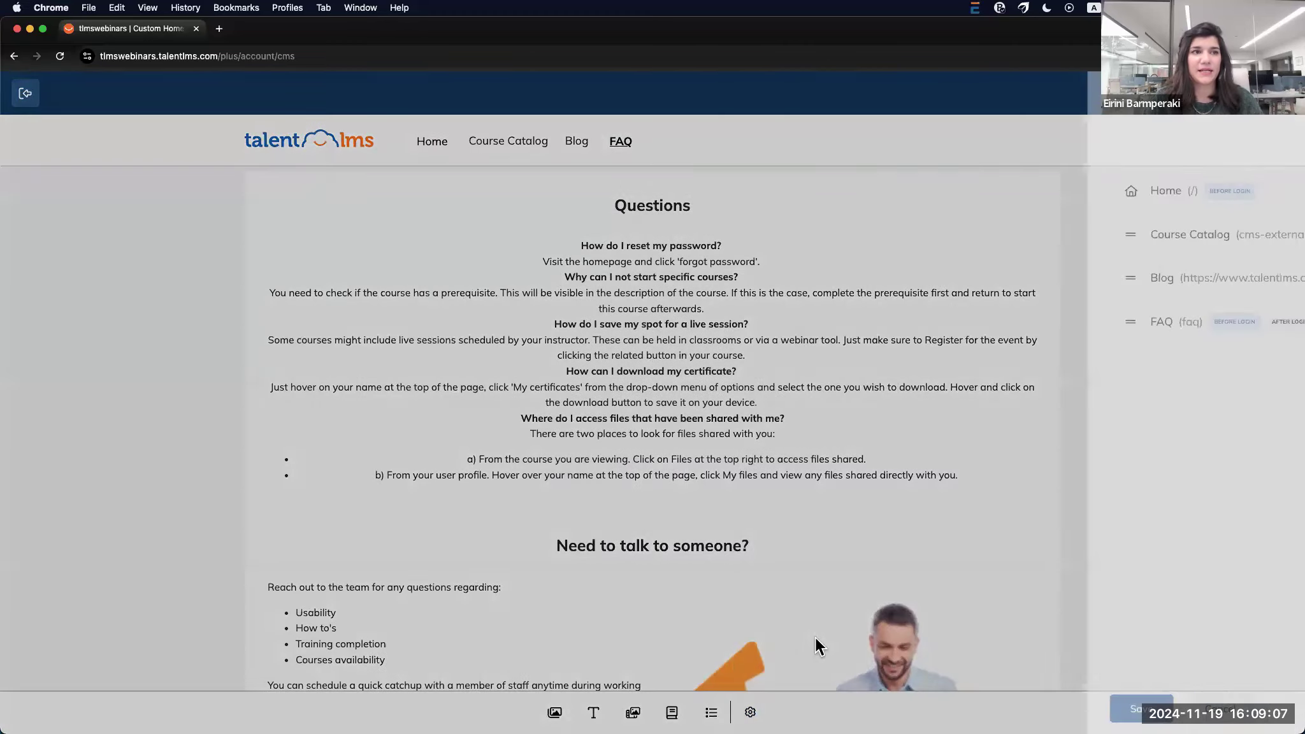
# Cancel a new external-link menu item and save the menu as Home, Course Catalog, Blog, FAQ
pyautogui.click(1260, 146)
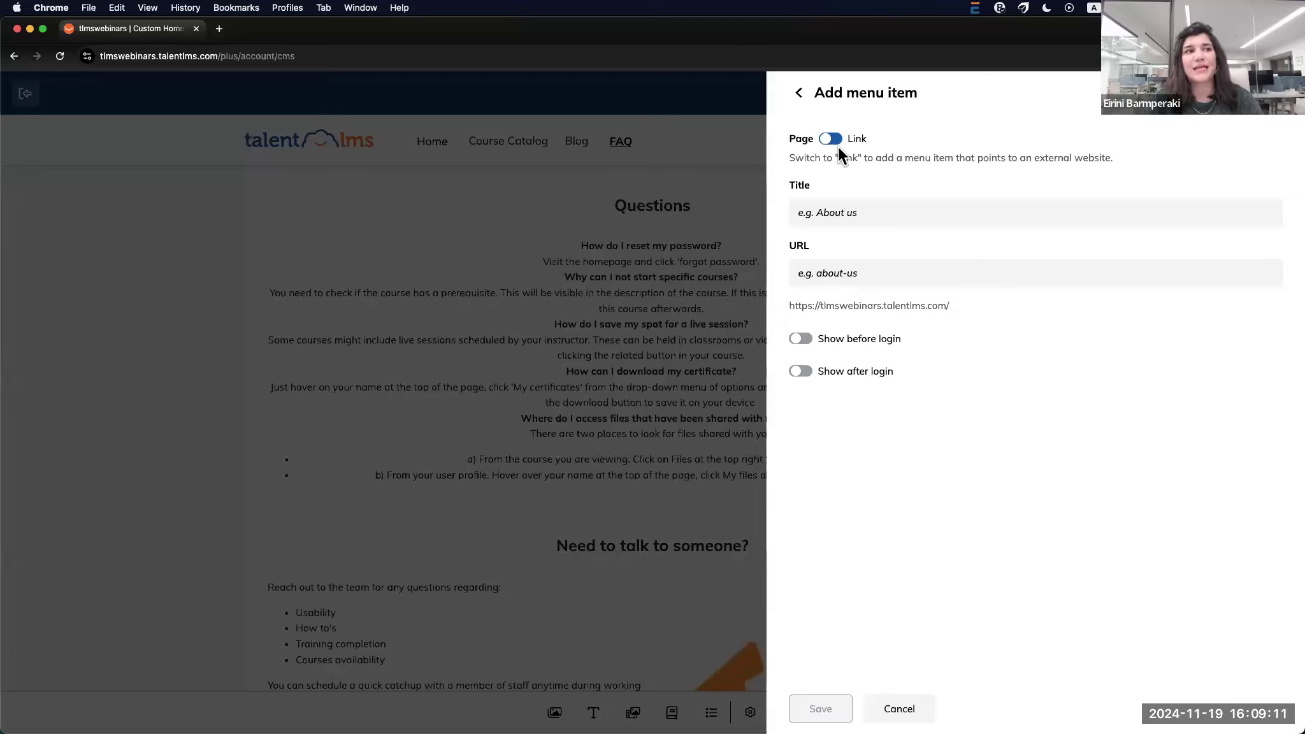
pyautogui.click(803, 213)
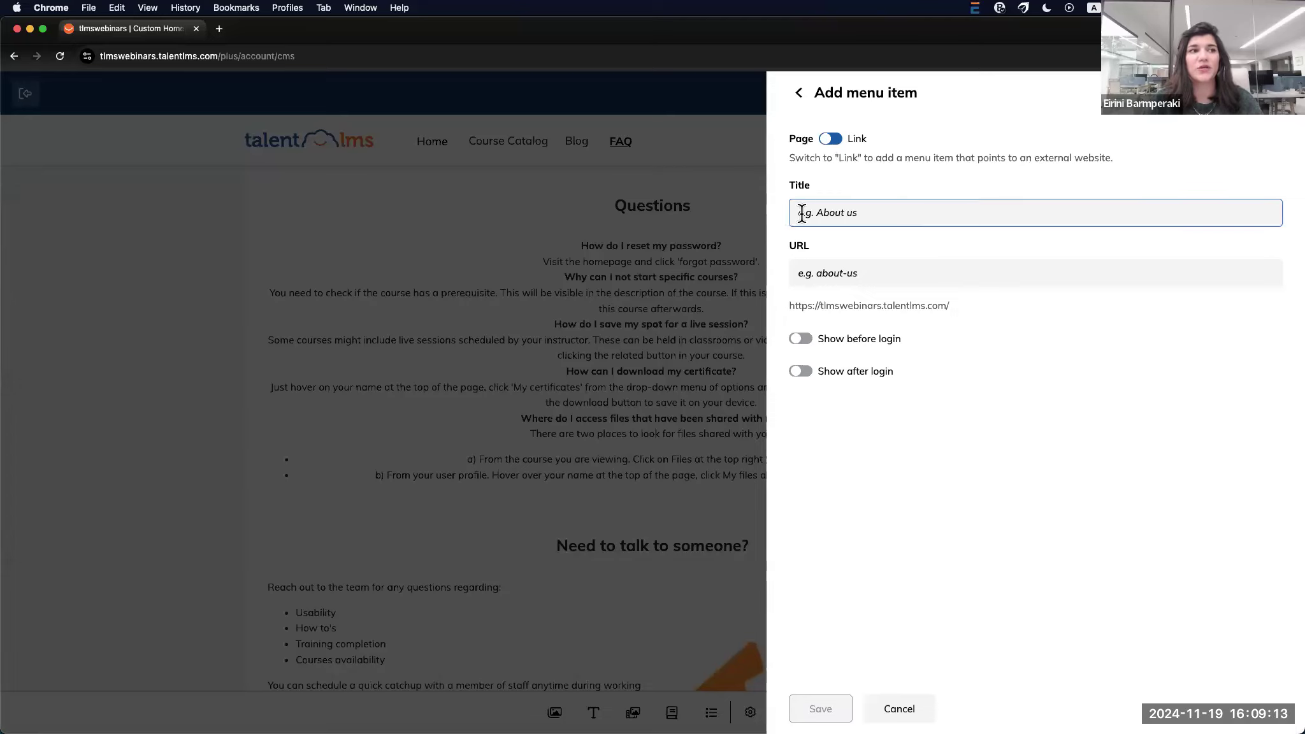
pyautogui.click(851, 273)
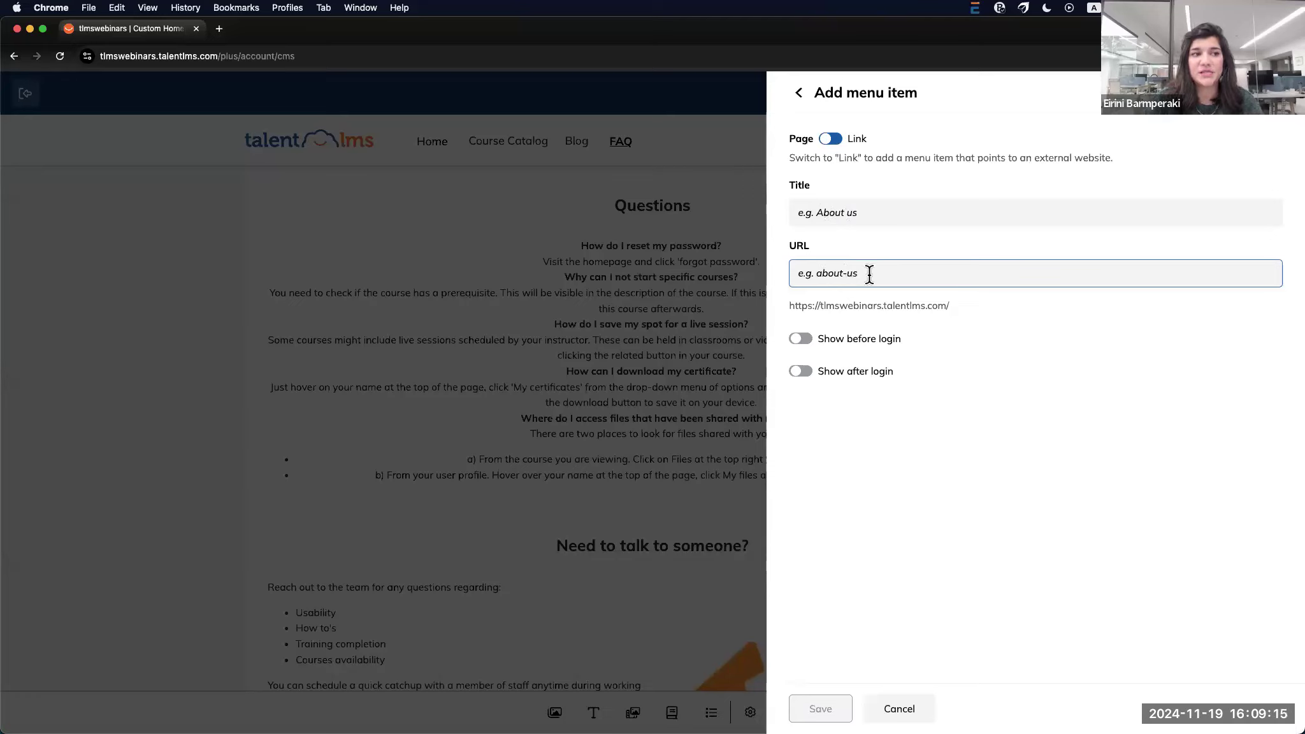
pyautogui.click(830, 139)
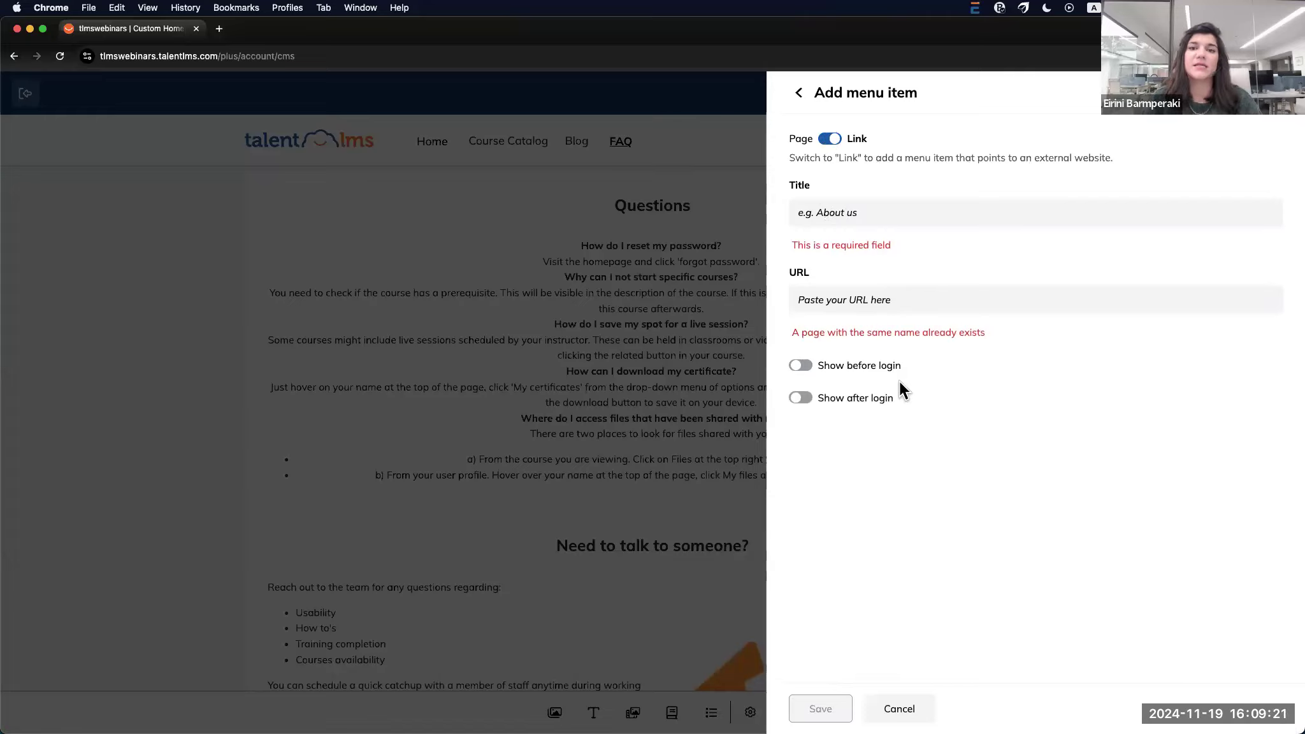
pyautogui.click(918, 709)
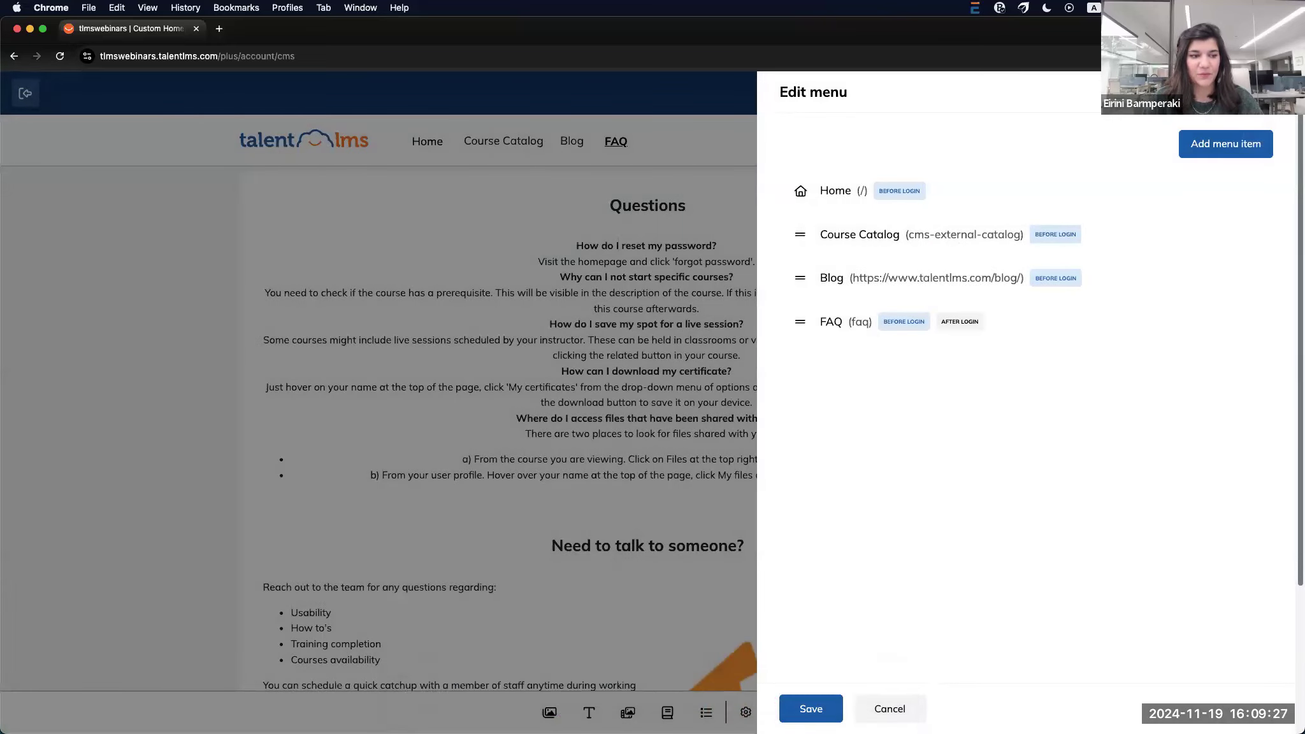
pyautogui.click(813, 709)
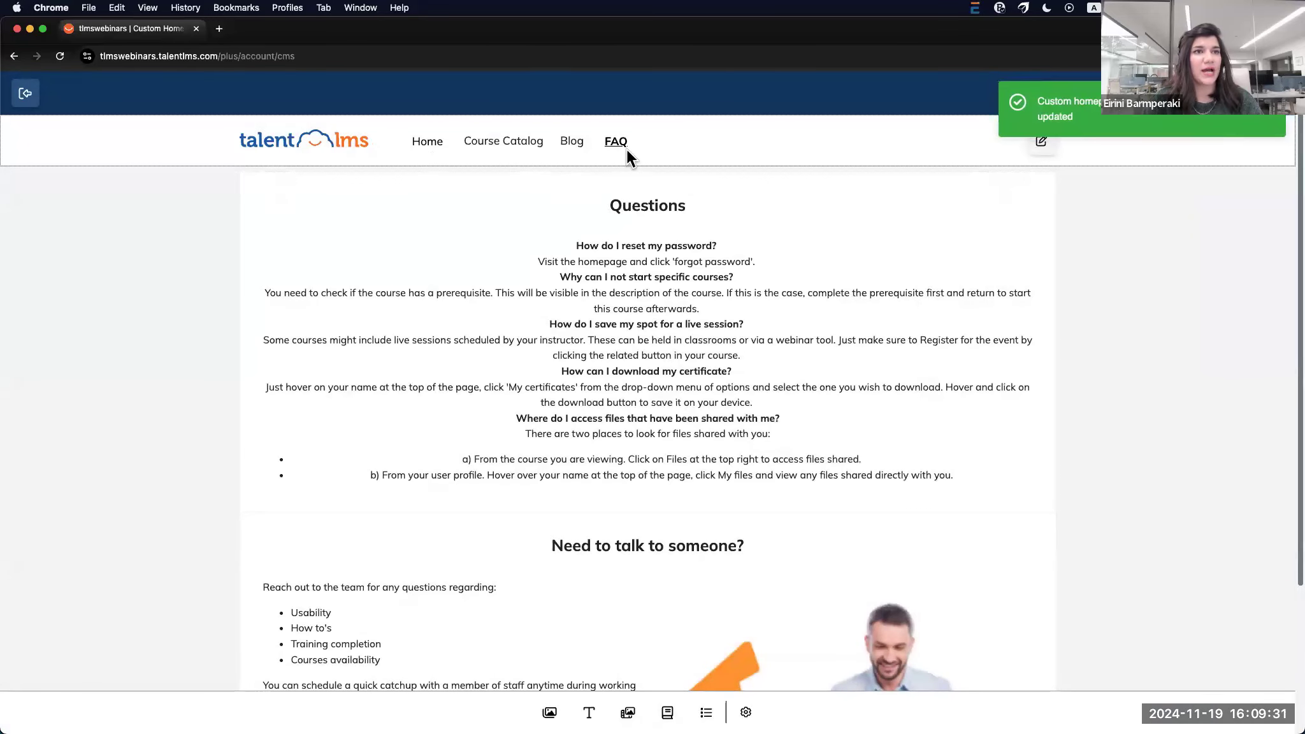
pyautogui.click(747, 713)
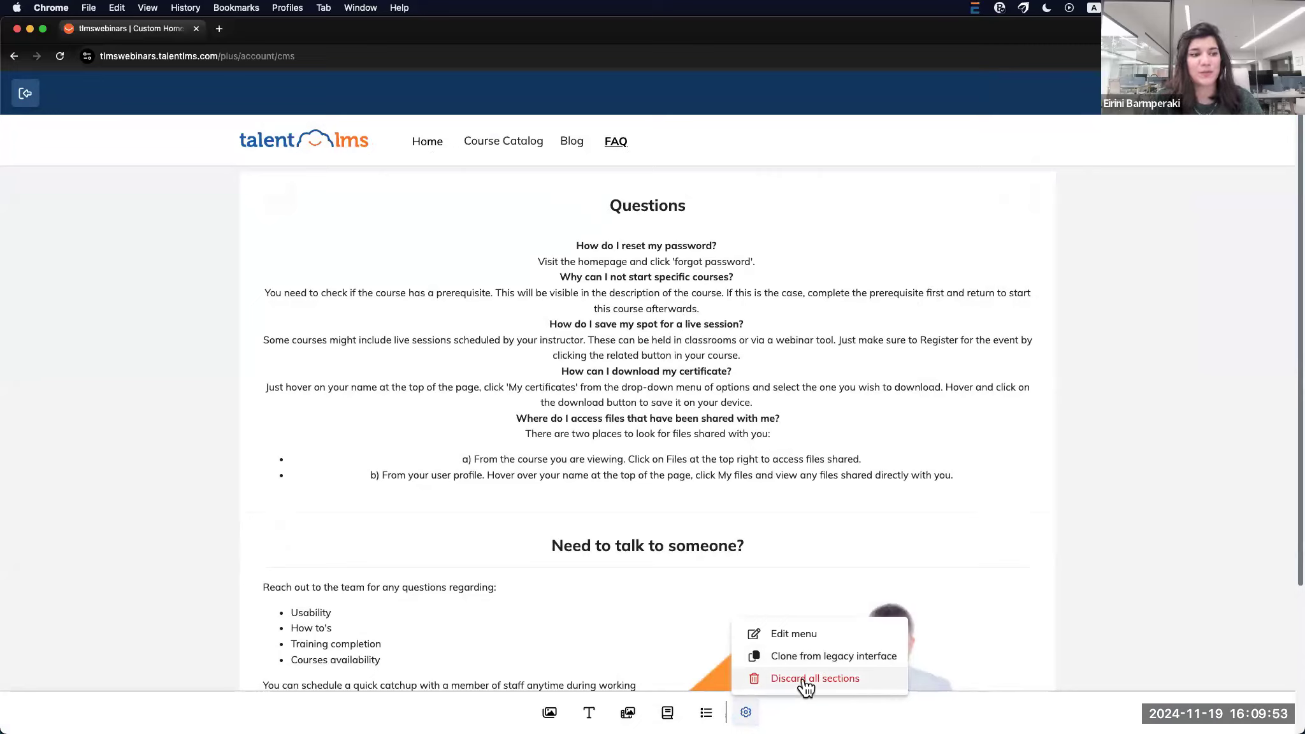
pyautogui.click(1190, 627)
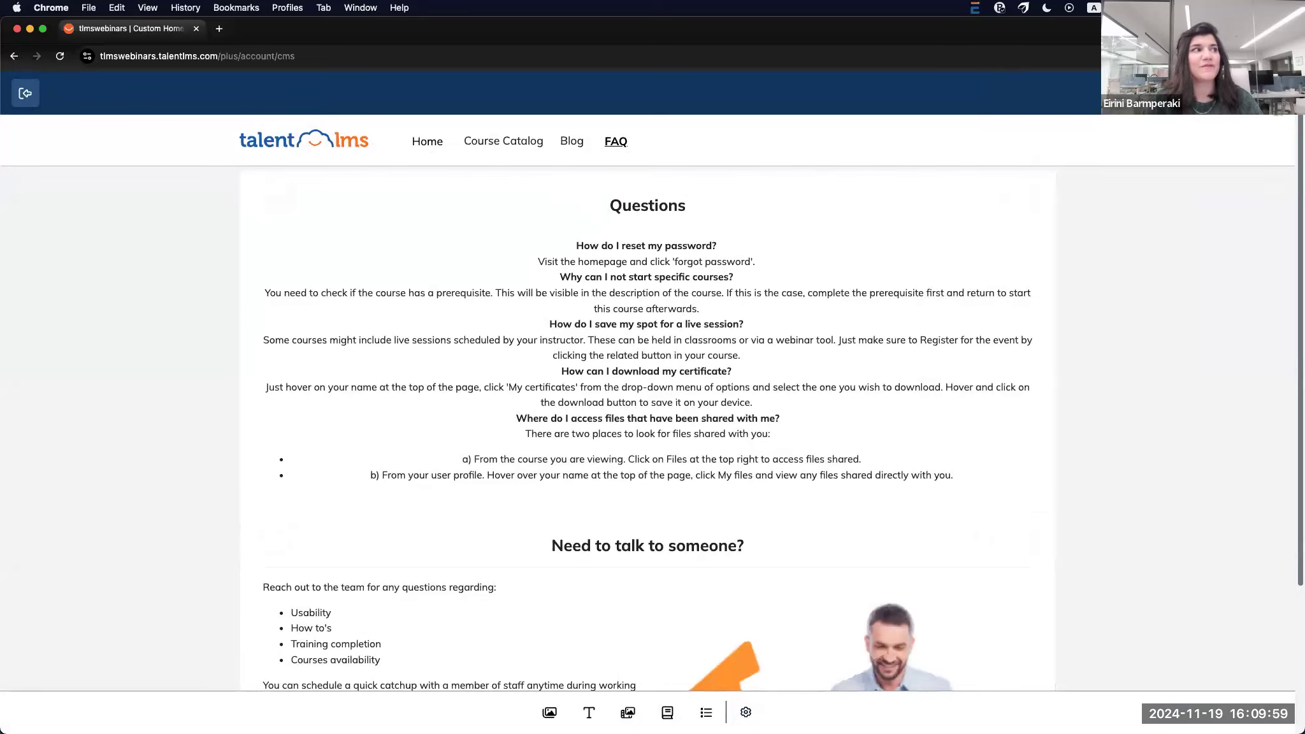
# Preview the FAQ and Home pages in a new tab, then return to the editor and save
pyautogui.click(1239, 93)
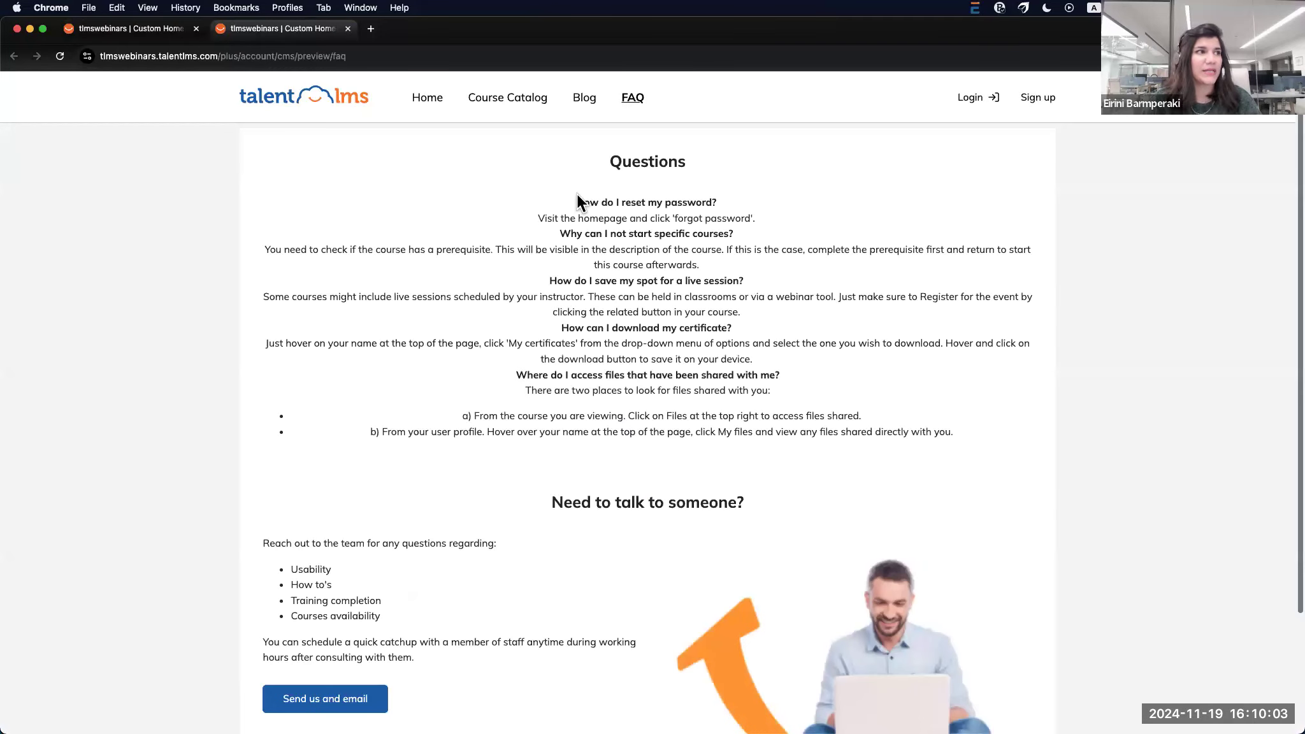
pyautogui.click(427, 97)
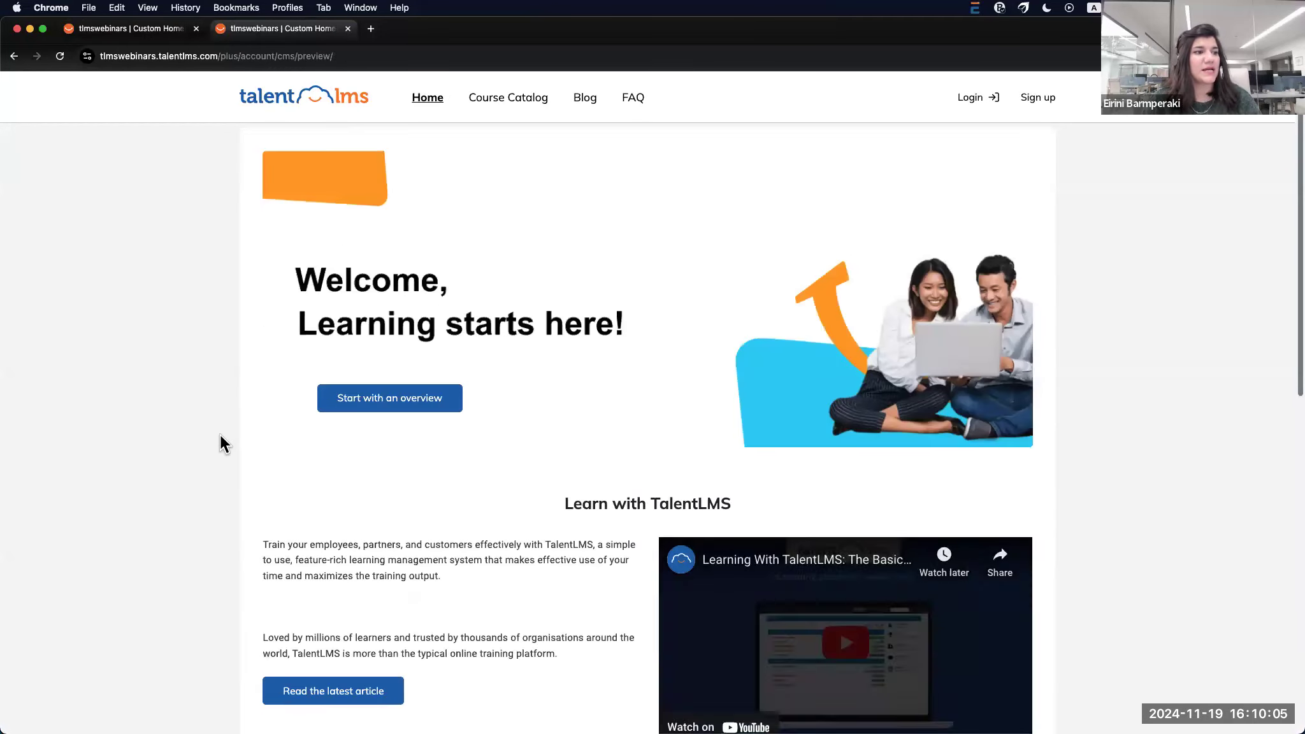
pyautogui.scroll(-10, 221, 434)
pyautogui.scroll(10, 221, 435)
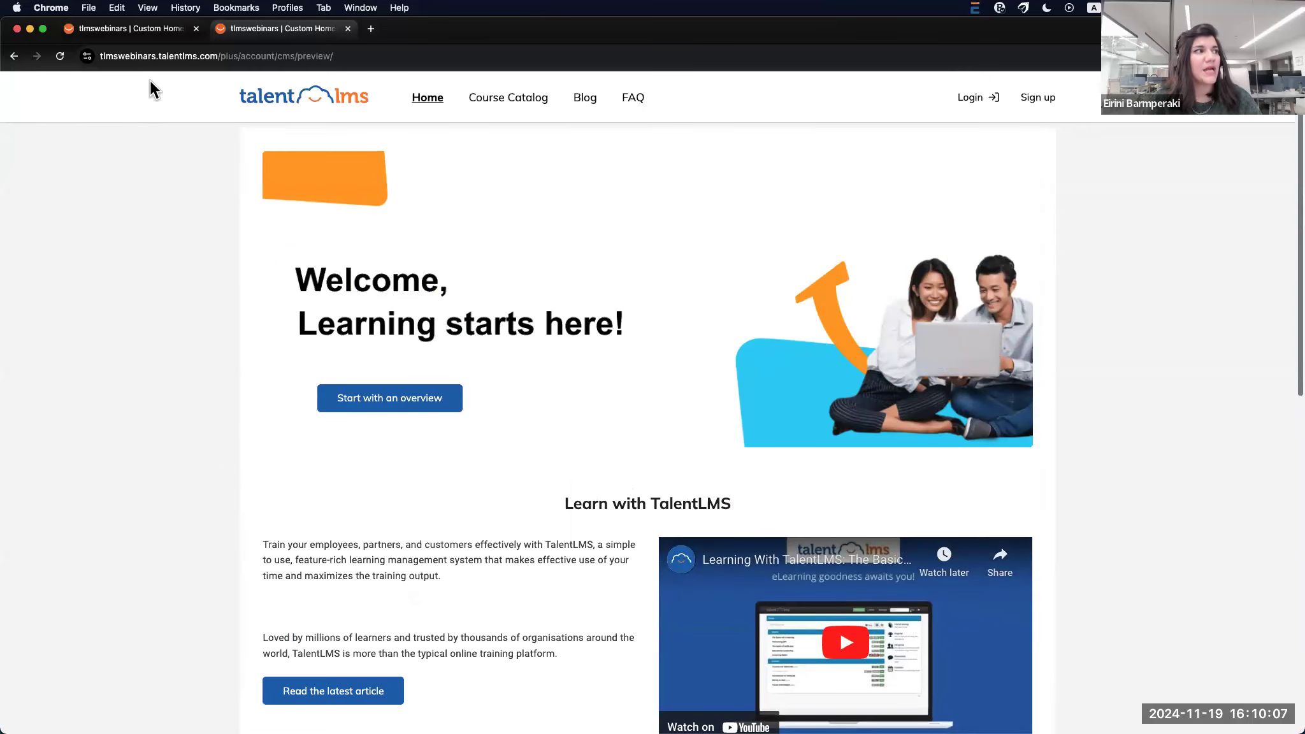
pyautogui.click(156, 25)
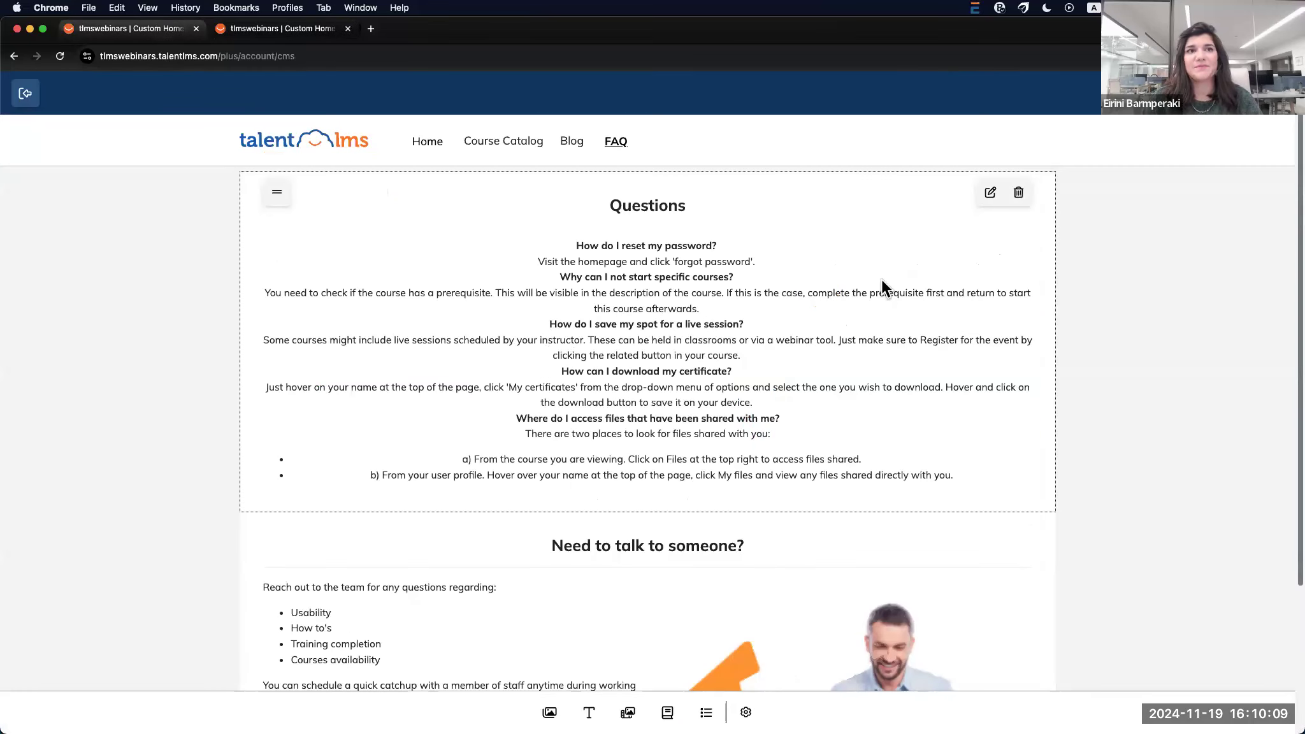
pyautogui.click(1235, 96)
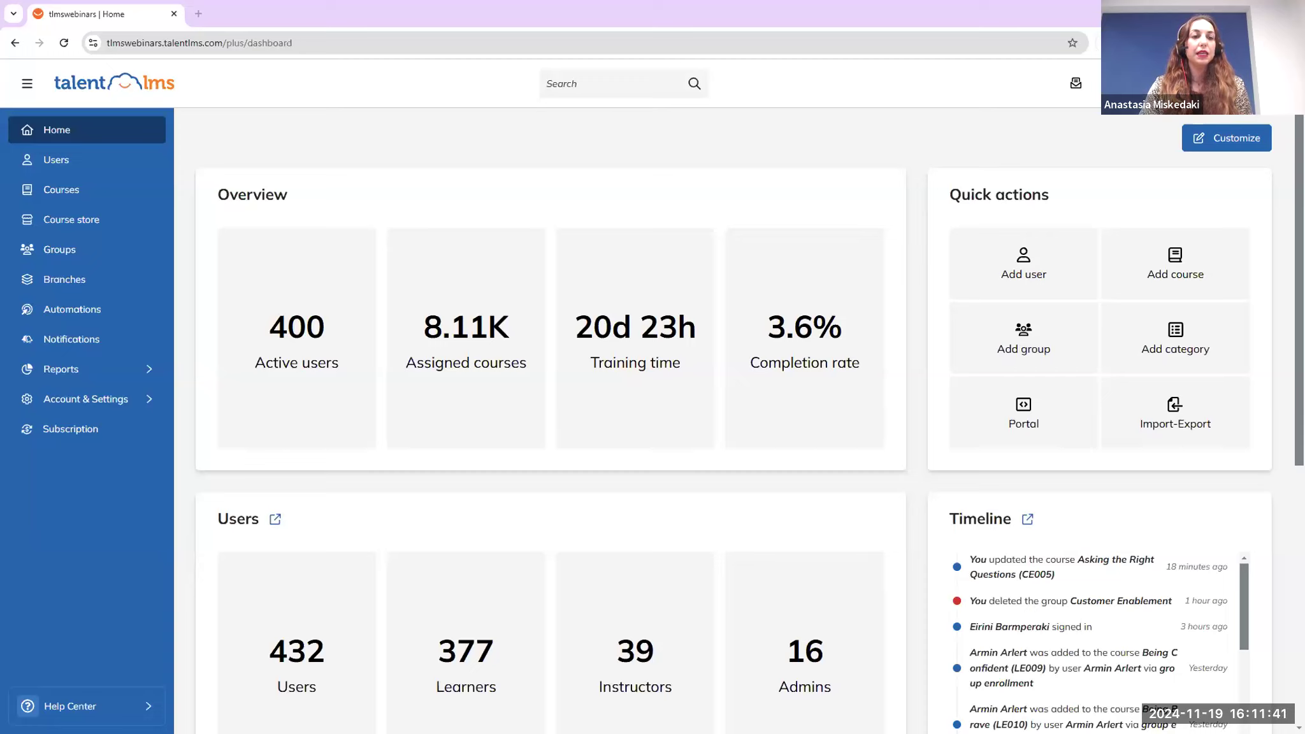
# Create a course category named 'Soft Skills' with no parent category
pyautogui.moveTo(70, 399)
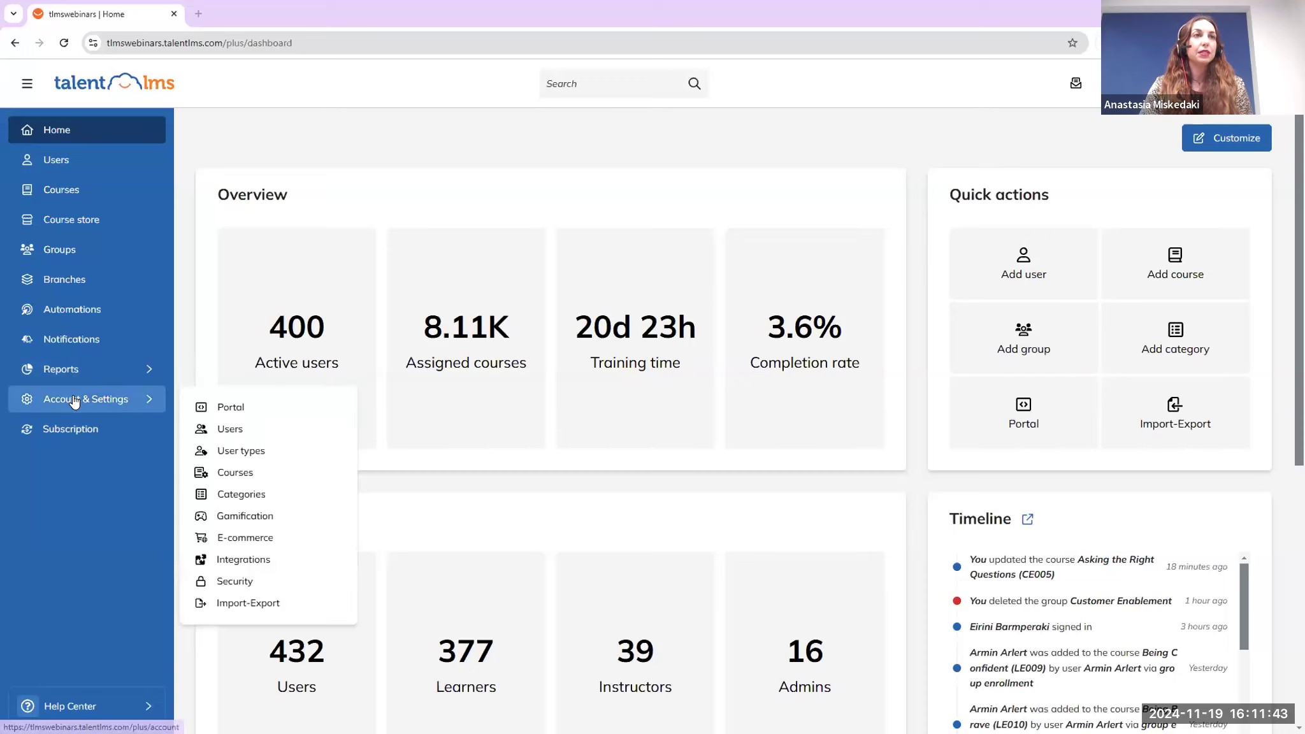
pyautogui.click(247, 497)
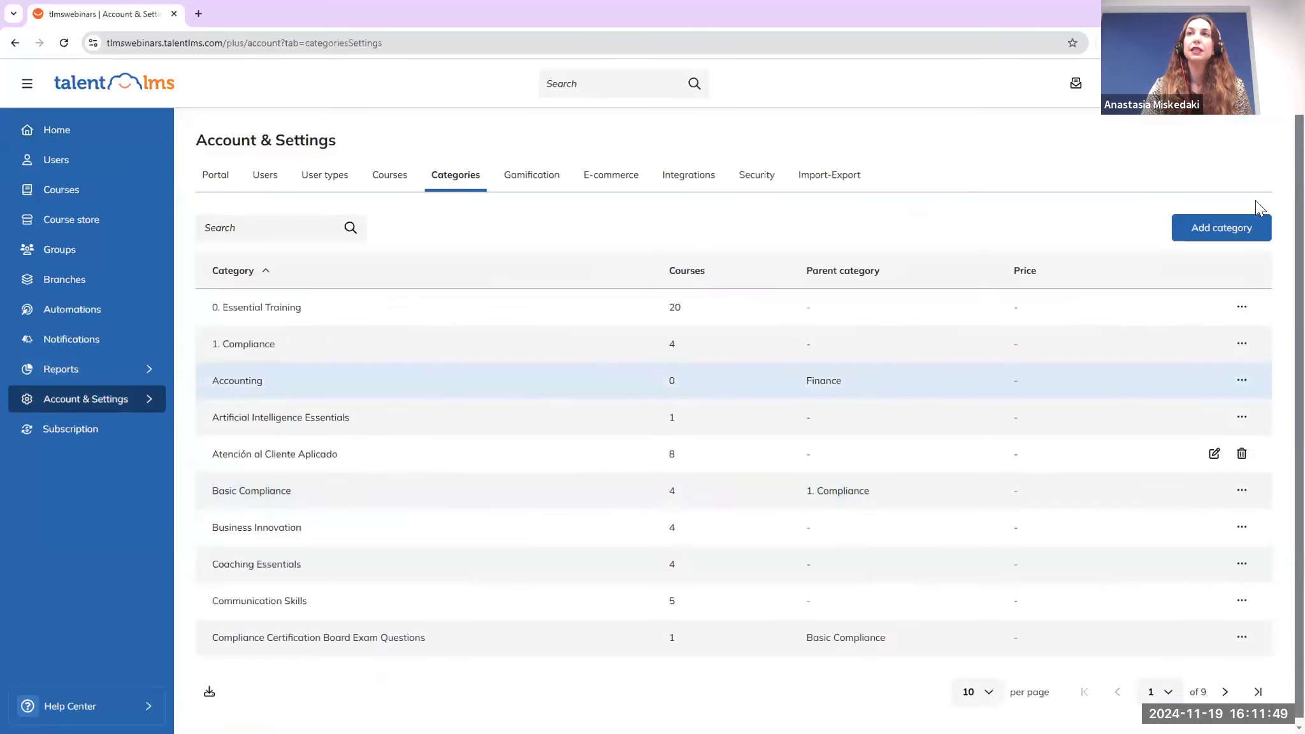
pyautogui.click(1238, 231)
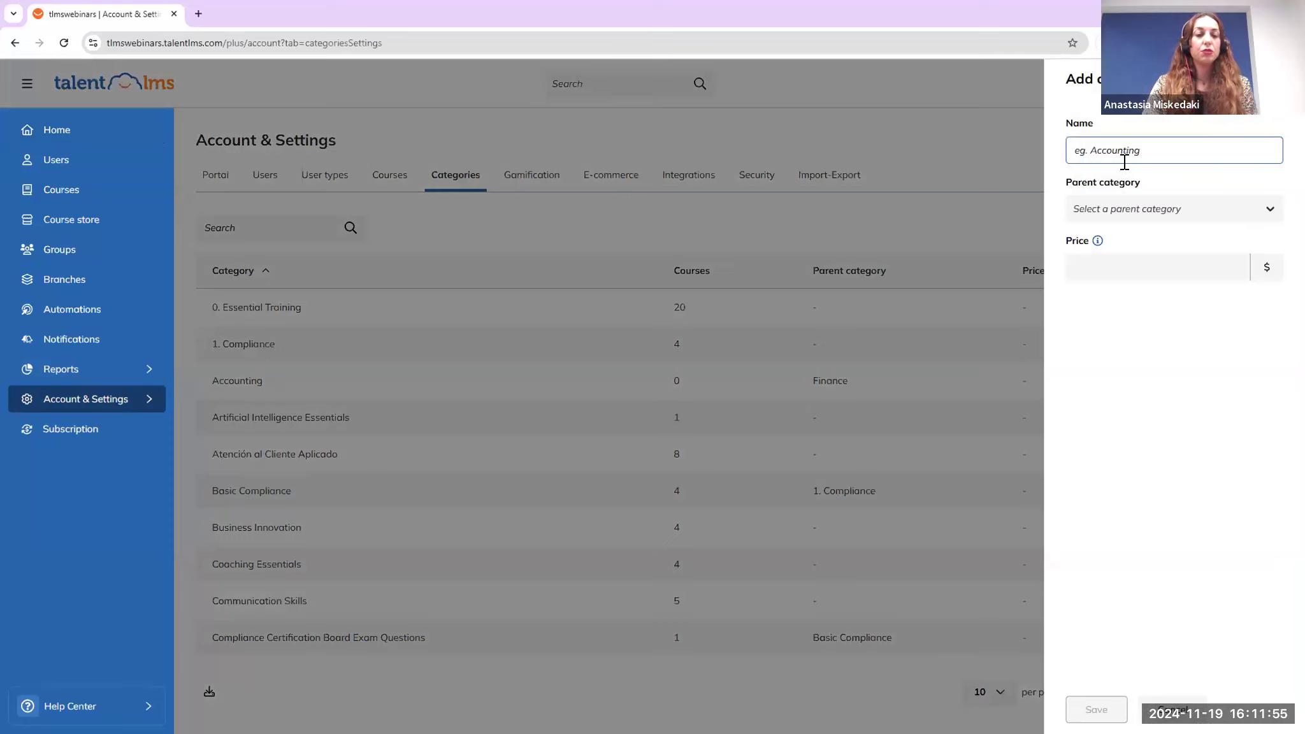
pyautogui.write('Soft Skills')
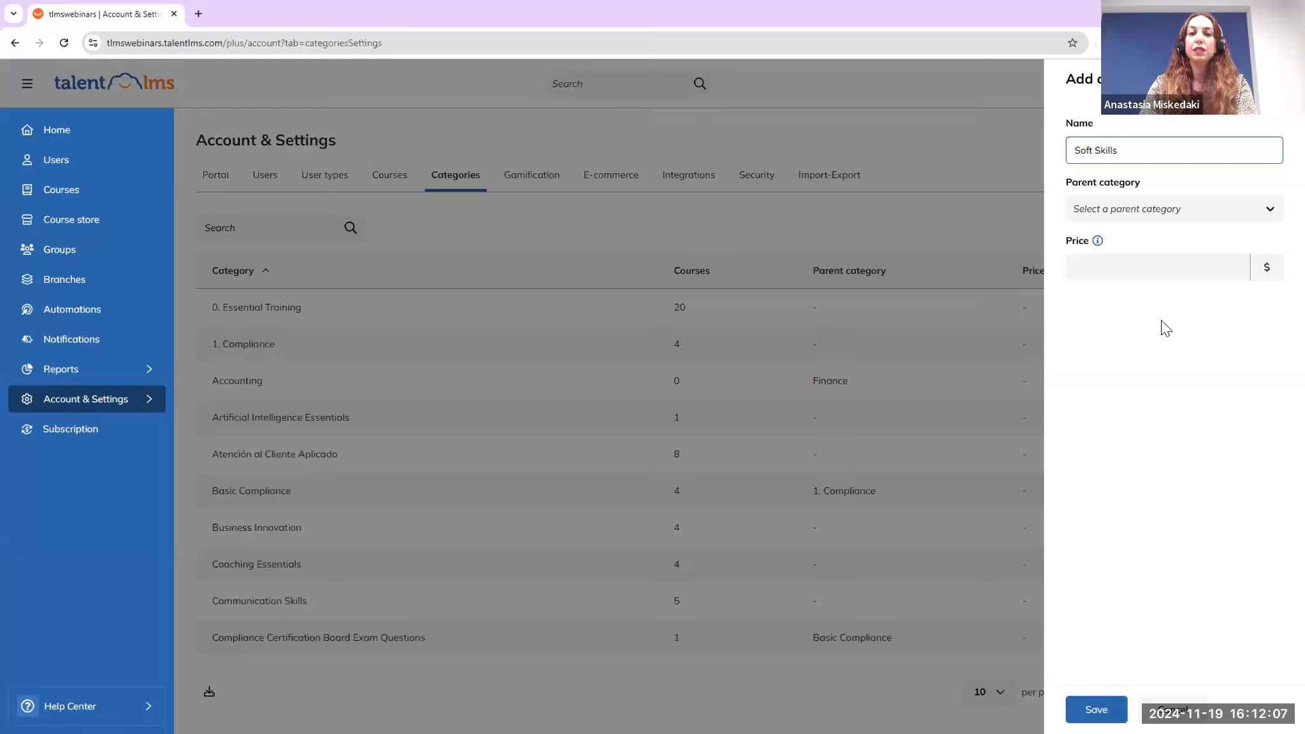
pyautogui.click(1189, 215)
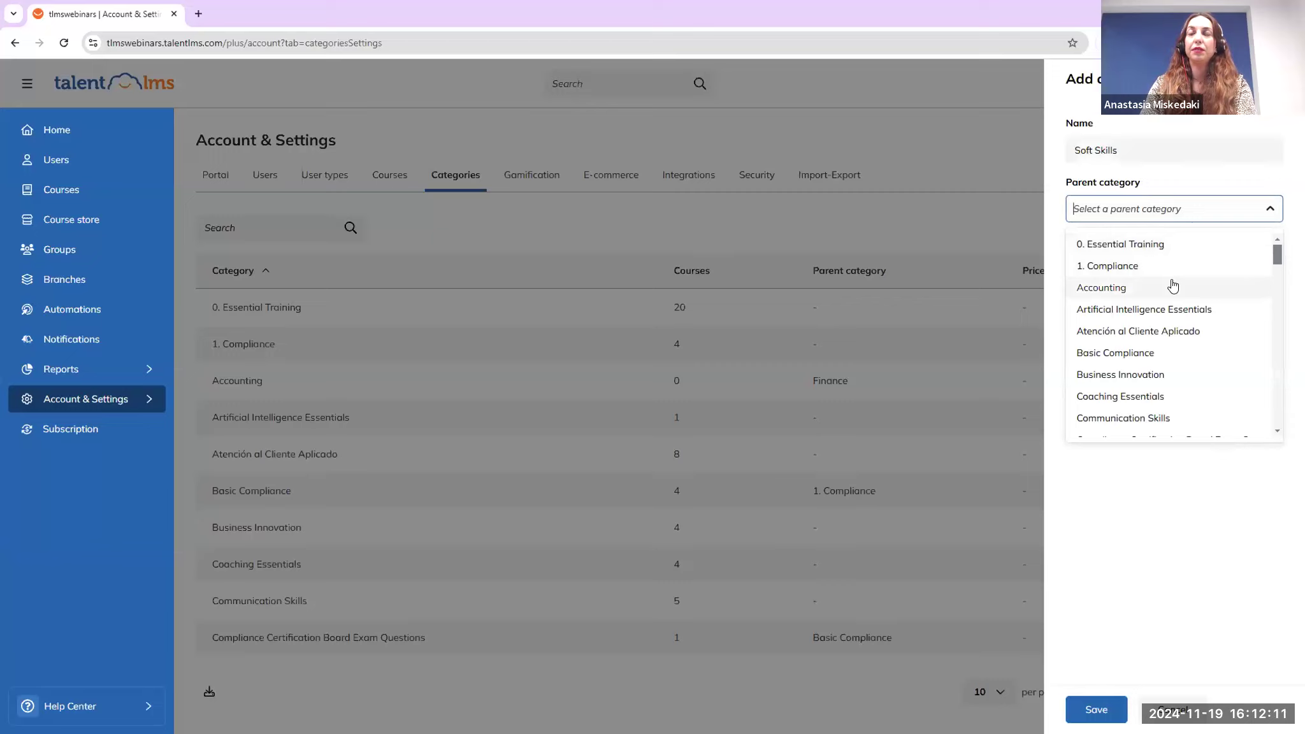
pyautogui.click(1186, 492)
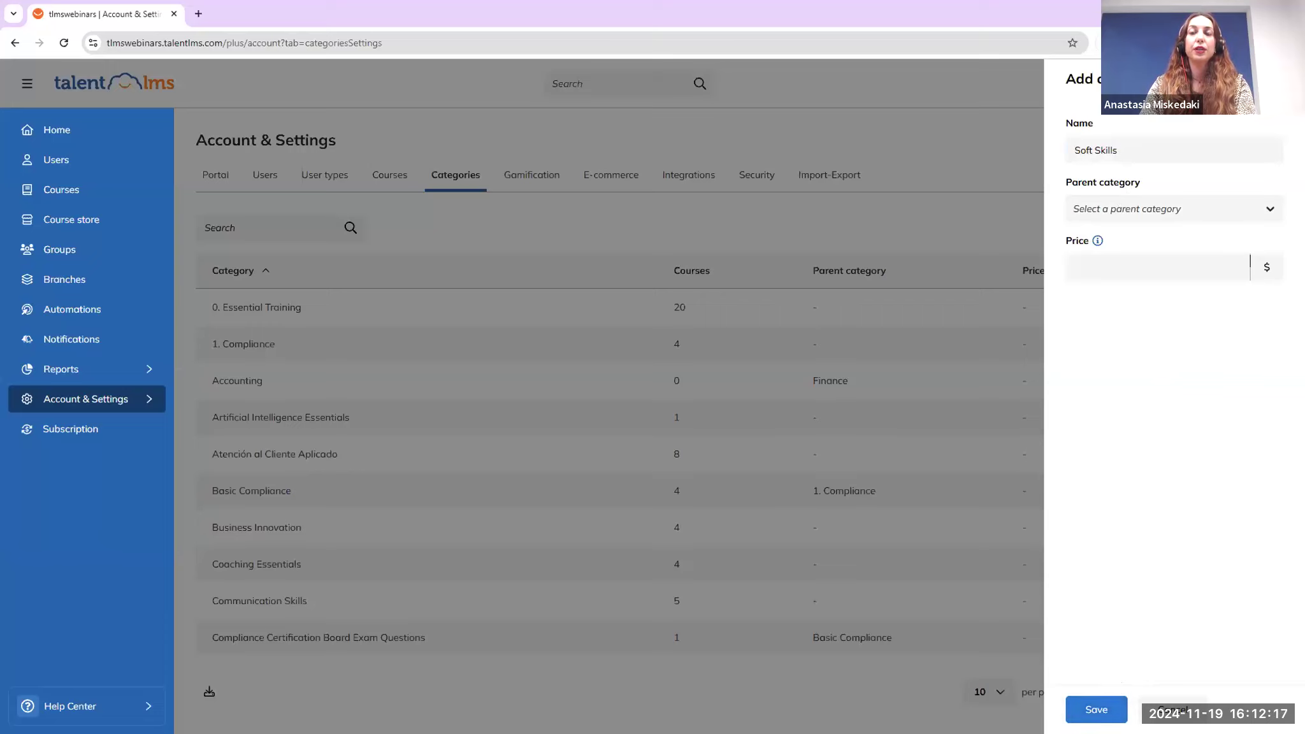
pyautogui.click(1101, 702)
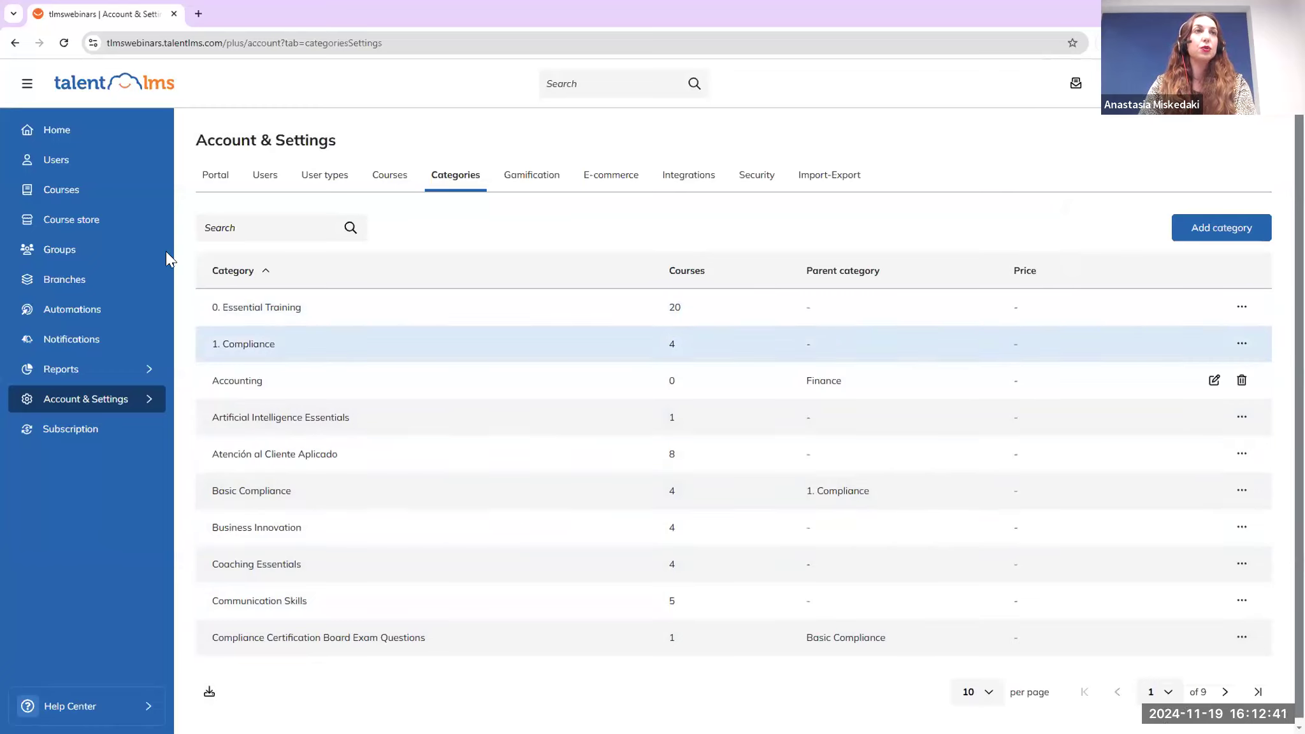
# Set the *Mastering Negotiation course's category to Soft Skills in its Course options and save
pyautogui.click(105, 199)
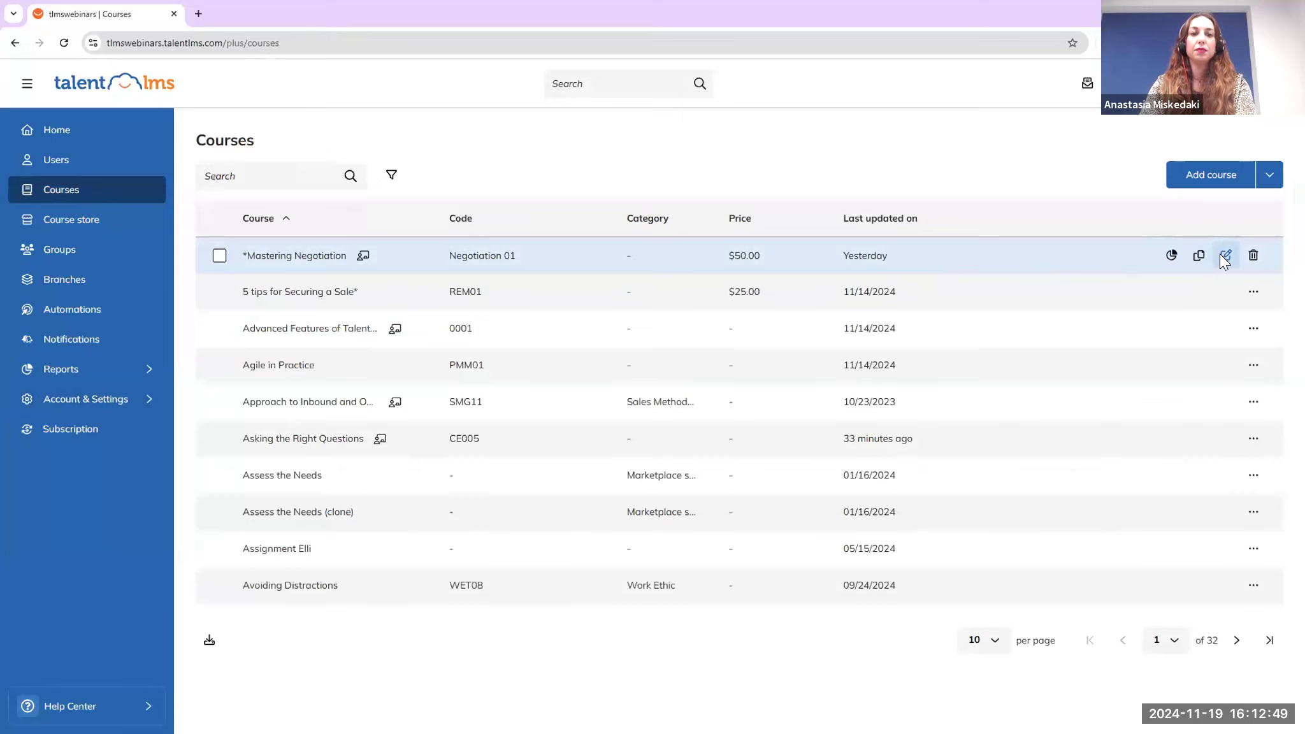
pyautogui.click(1225, 256)
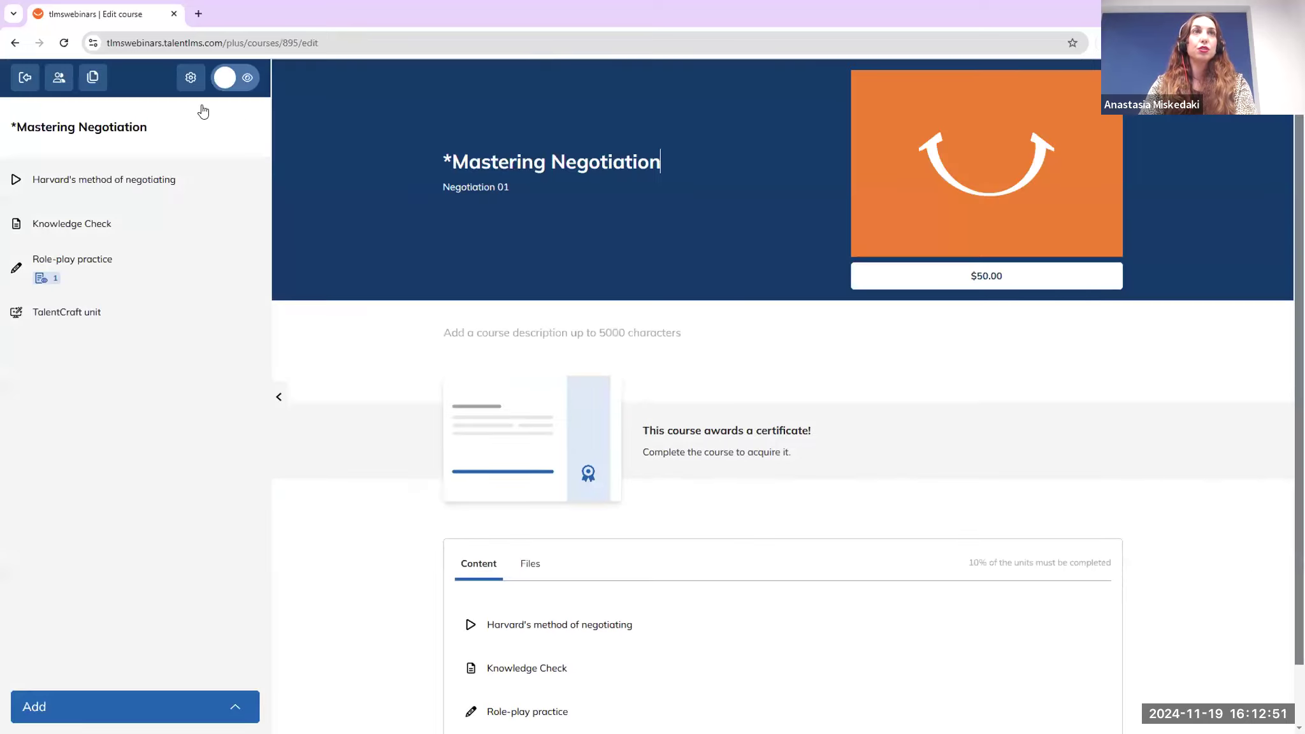
pyautogui.click(191, 79)
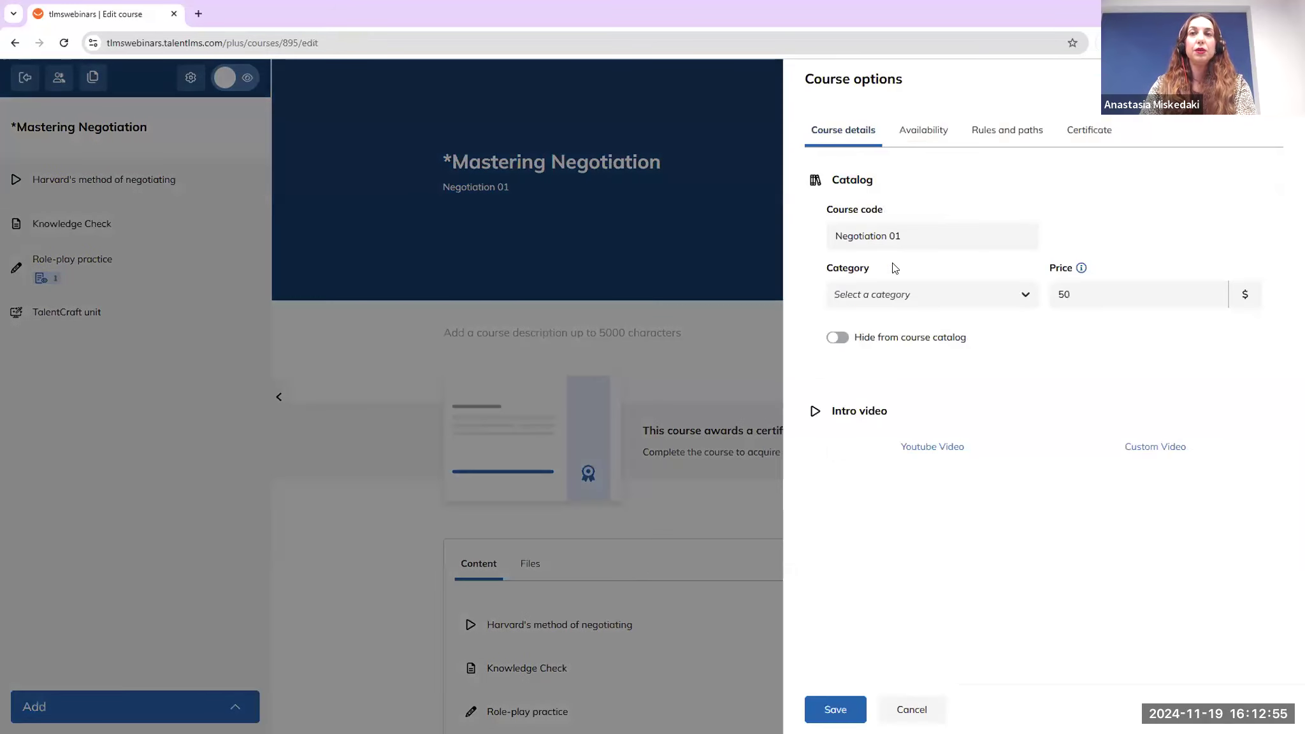
pyautogui.click(870, 300)
pyautogui.write('soft')
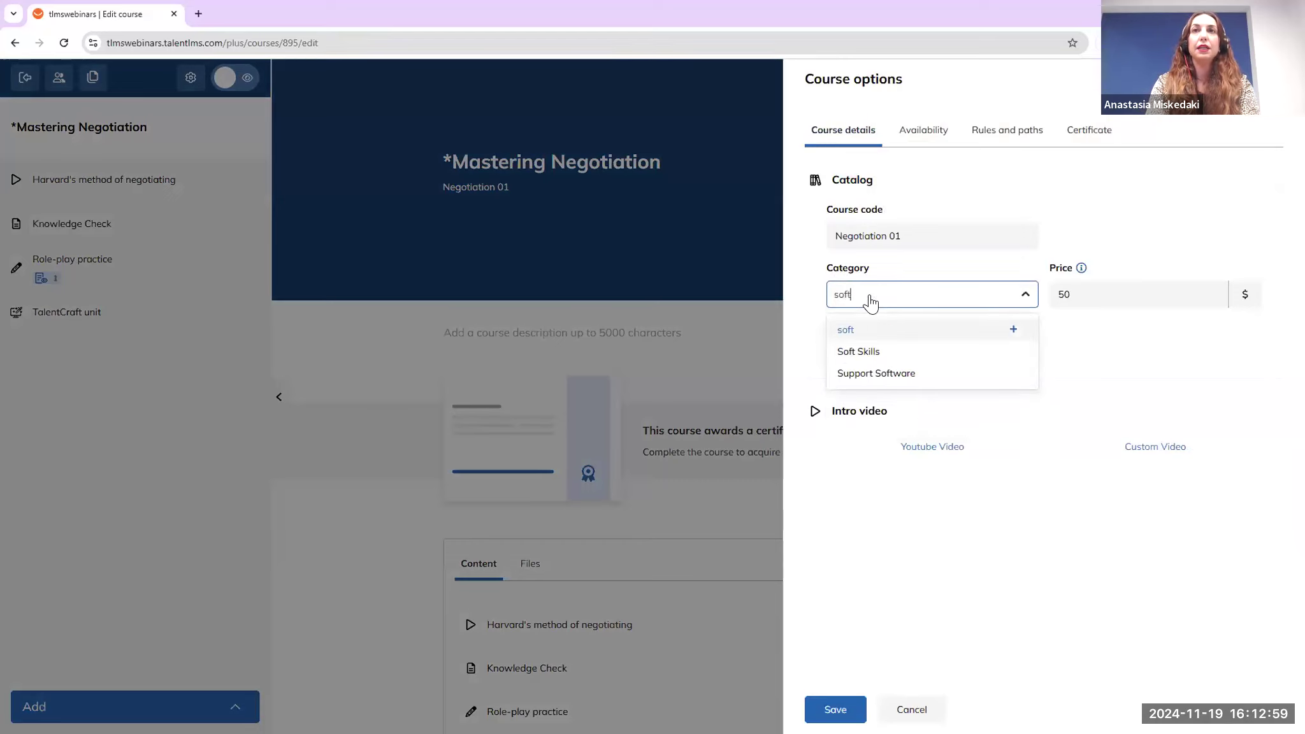
pyautogui.click(877, 350)
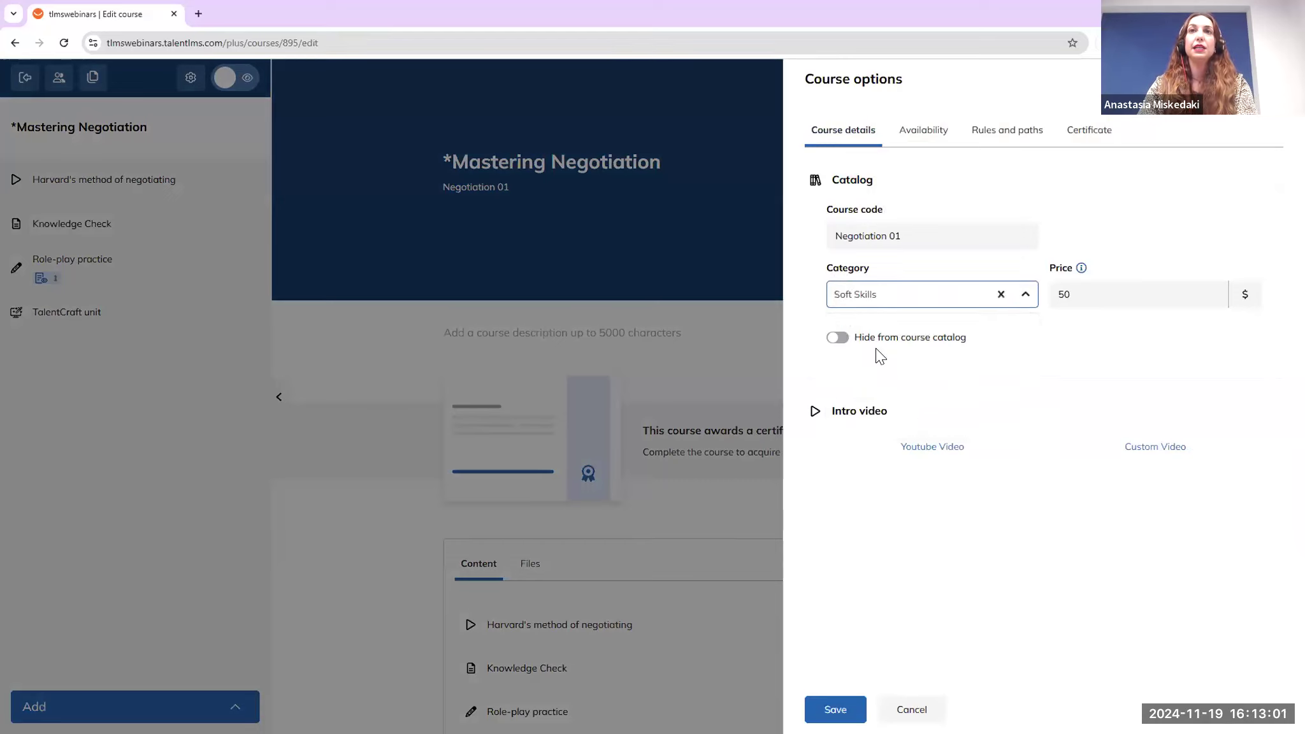
pyautogui.click(845, 708)
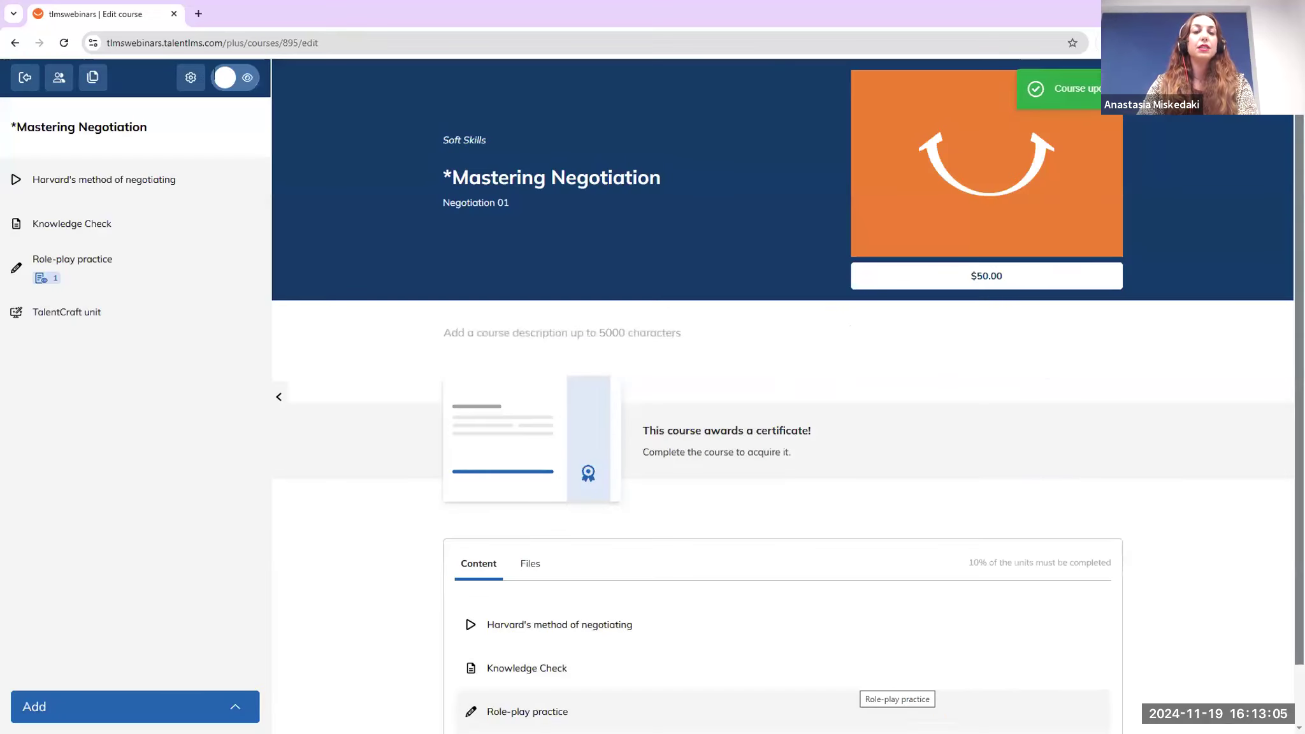
# Back in the Courses list, select 5 tips for Securing a Sale and the courses below it
pyautogui.click(27, 81)
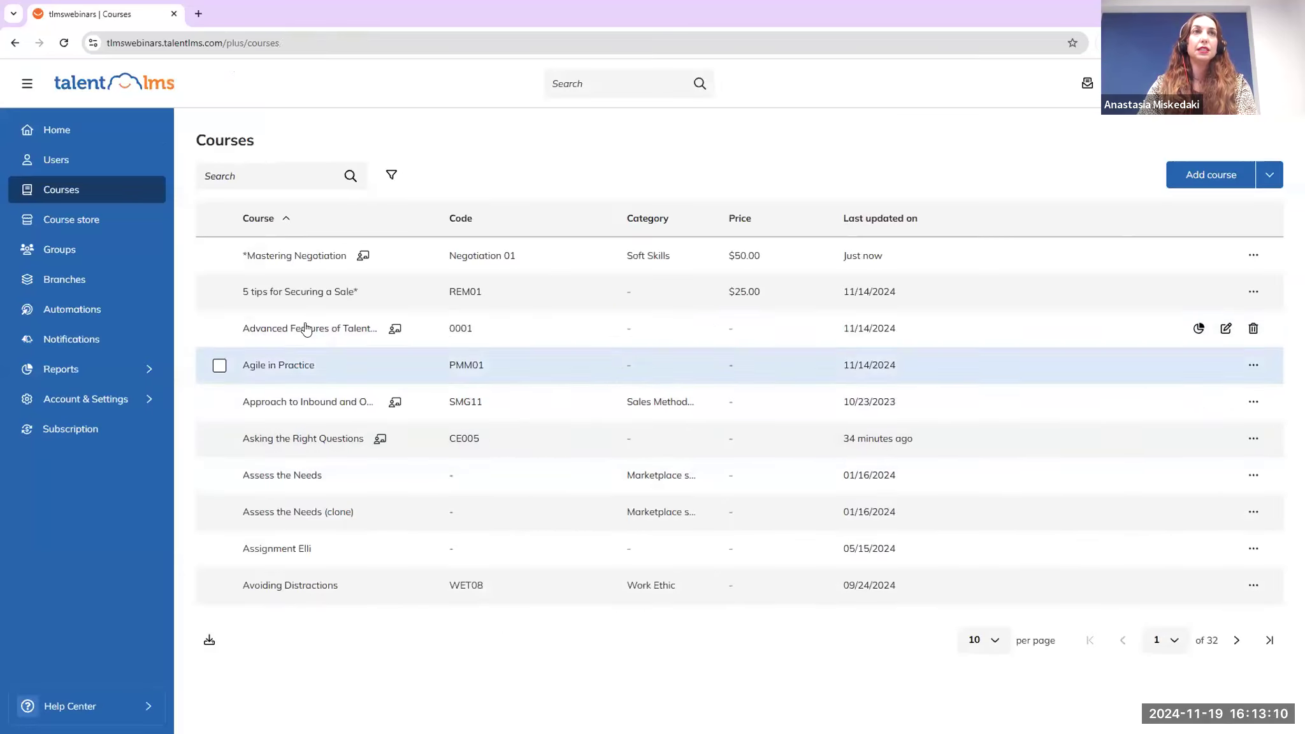
pyautogui.click(219, 291)
pyautogui.click(215, 333)
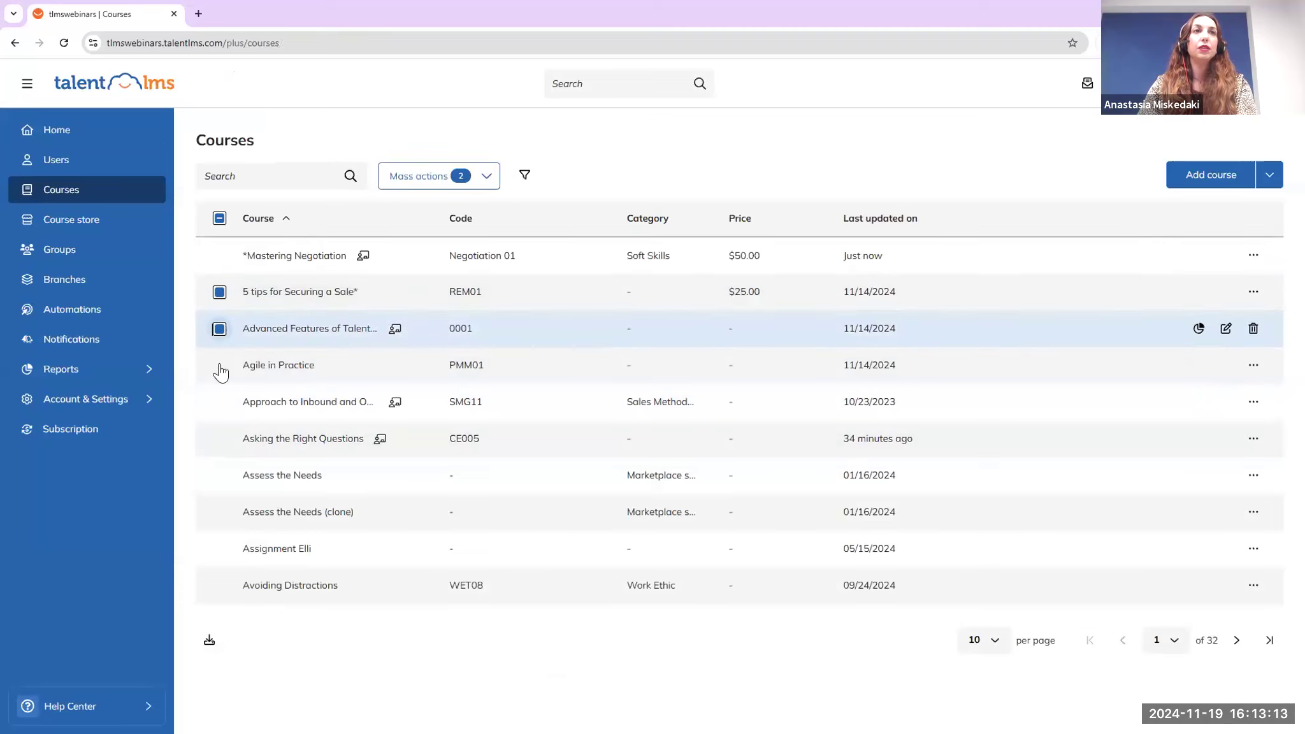
pyautogui.click(219, 365)
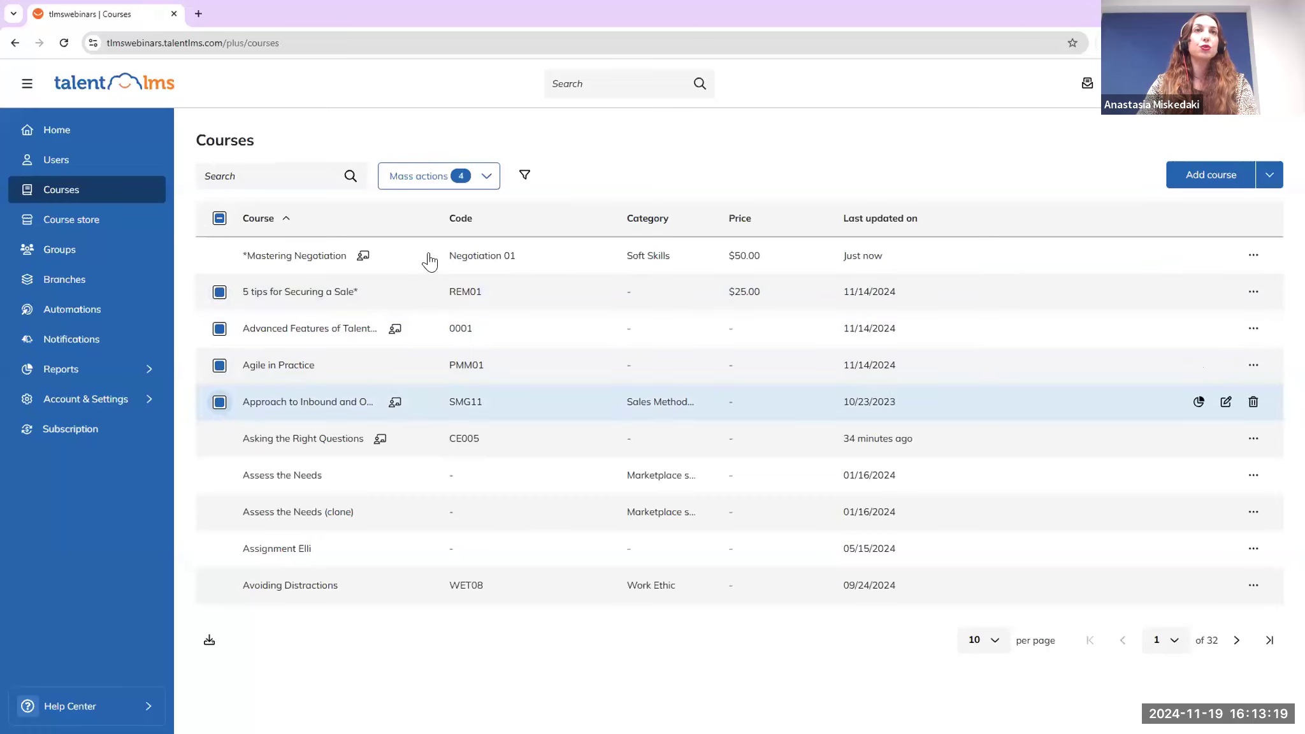
# Add the selected courses to the Soft Skills category with the Add to category mass action
pyautogui.click(421, 183)
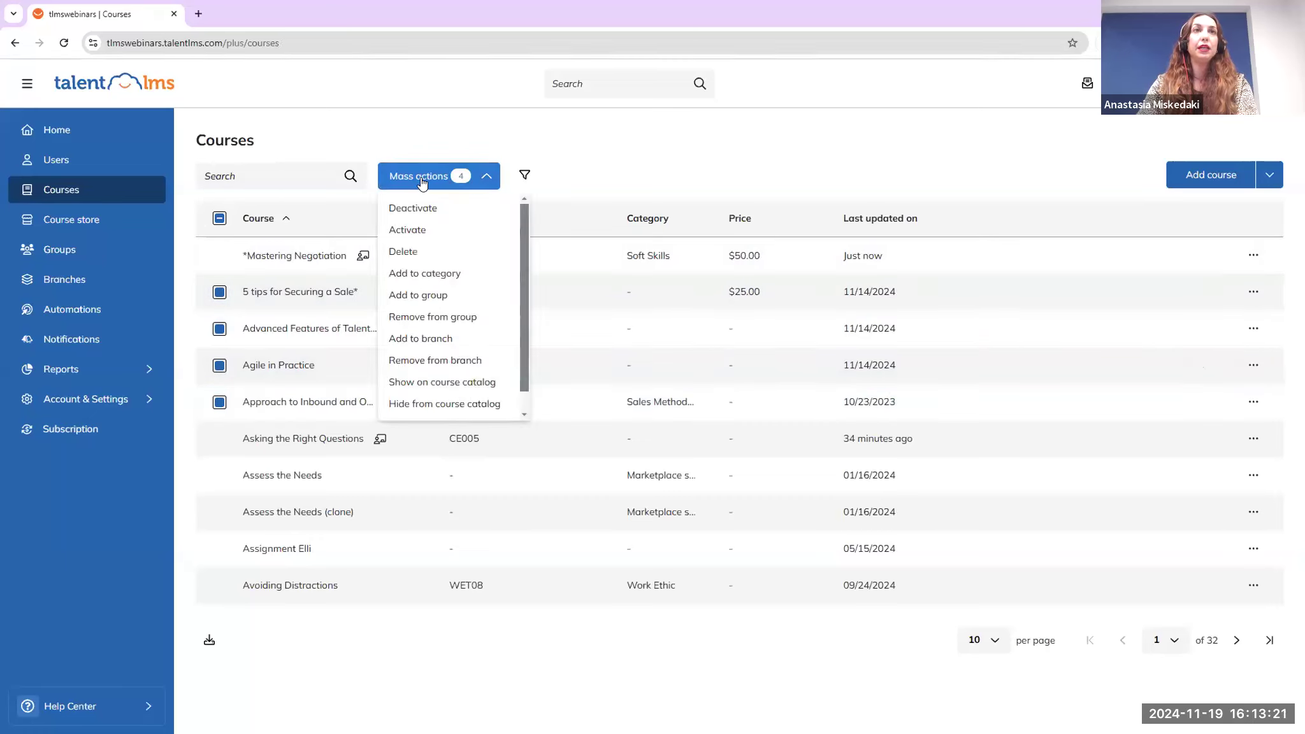
pyautogui.click(426, 274)
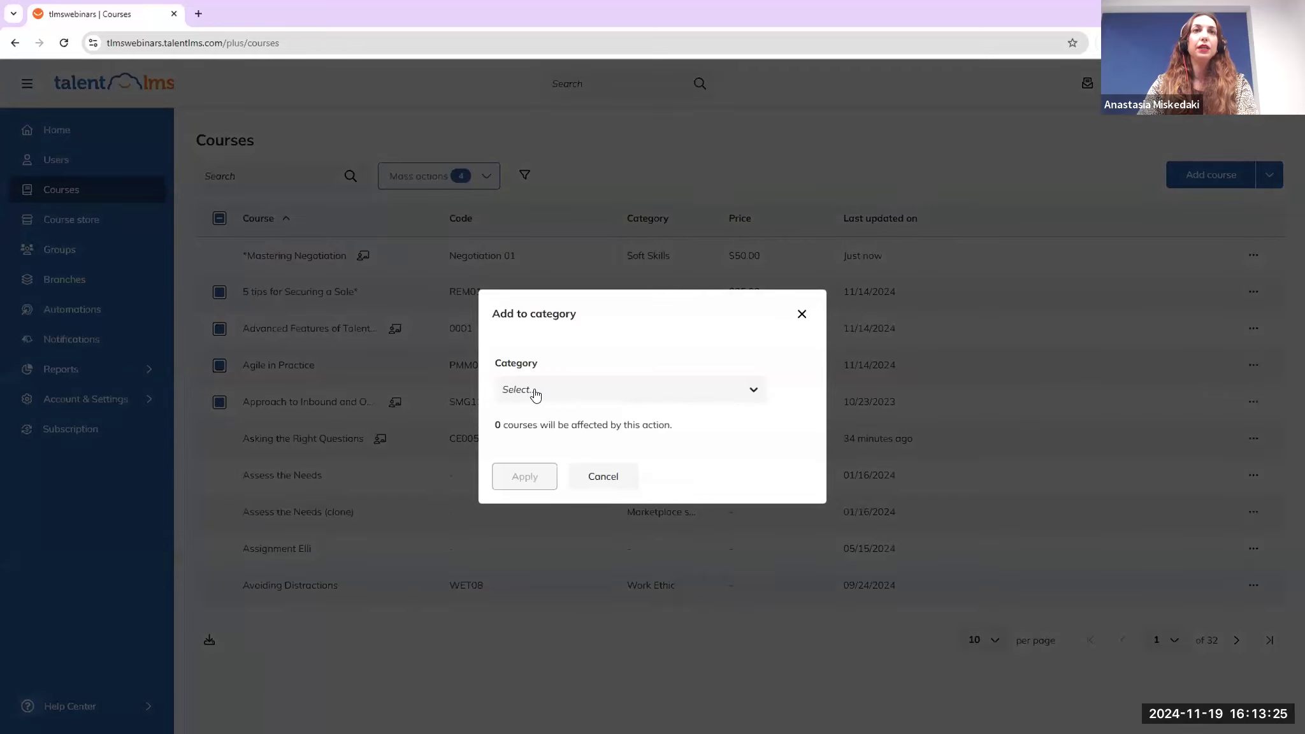
pyautogui.click(535, 394)
pyautogui.write('sof')
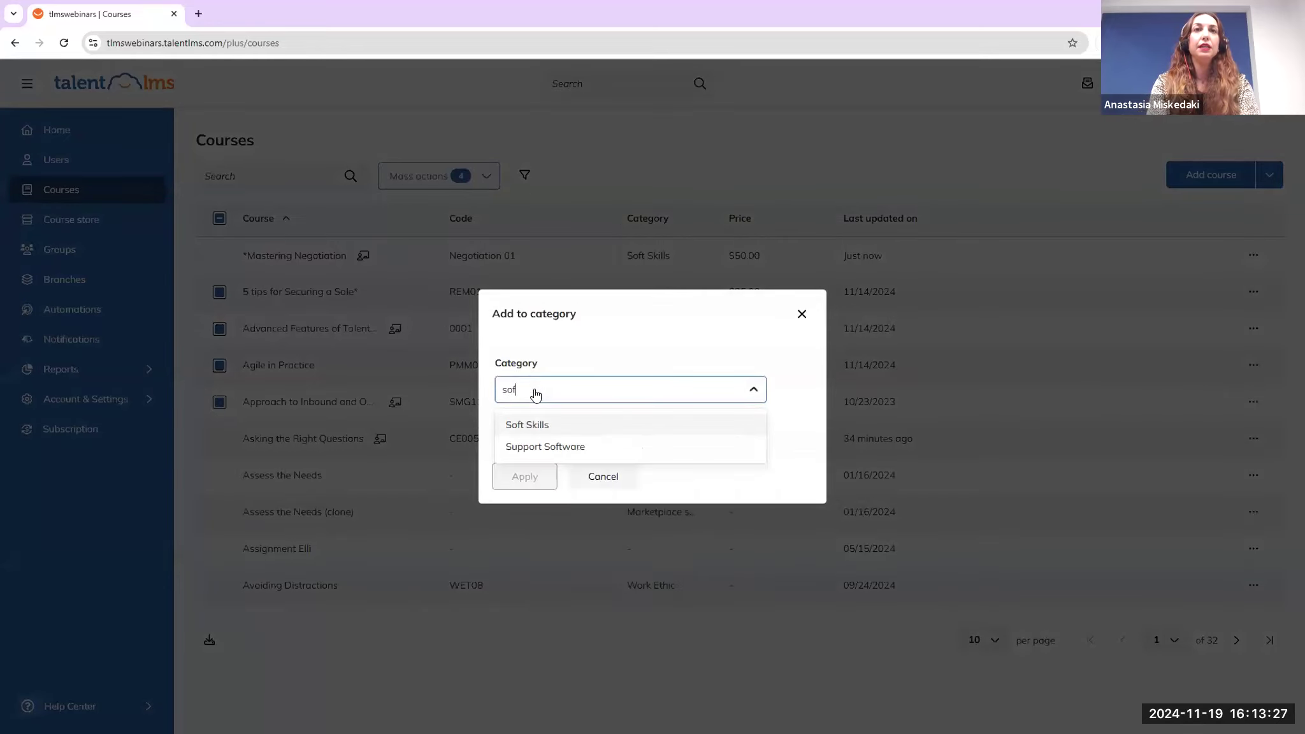
pyautogui.click(543, 426)
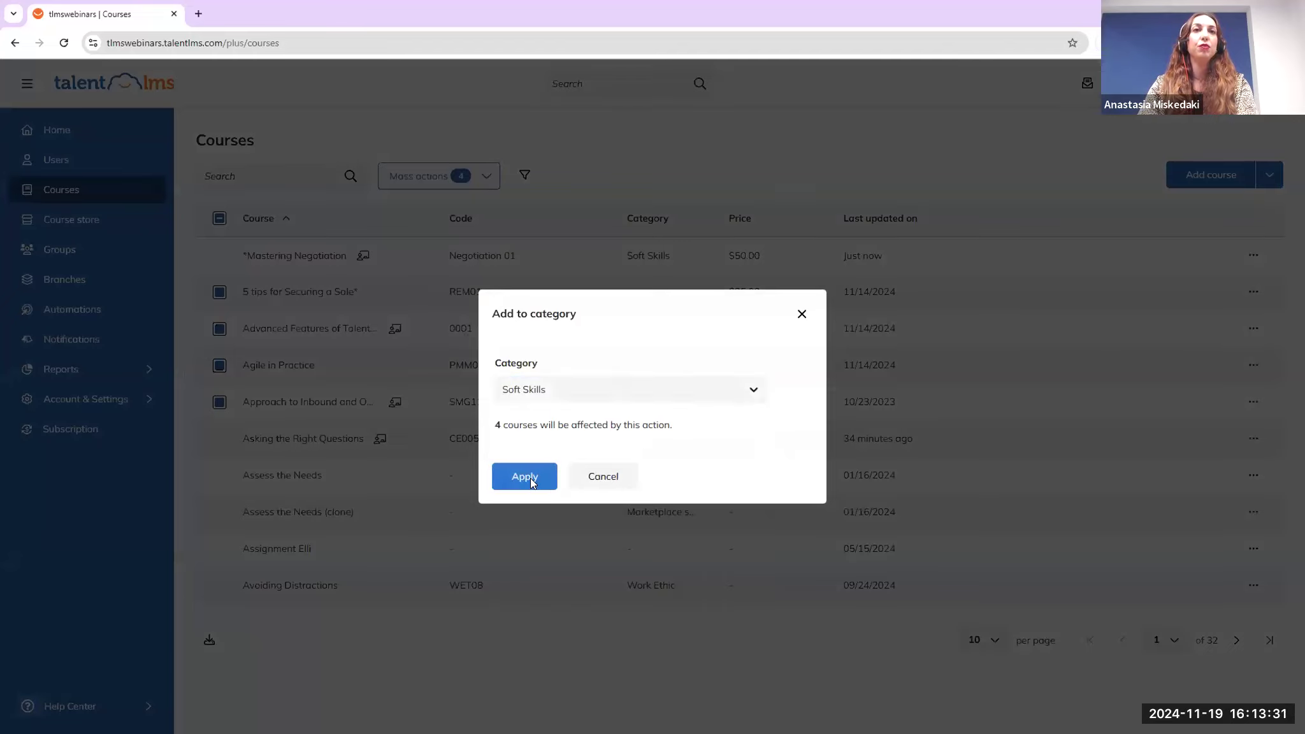
pyautogui.click(525, 478)
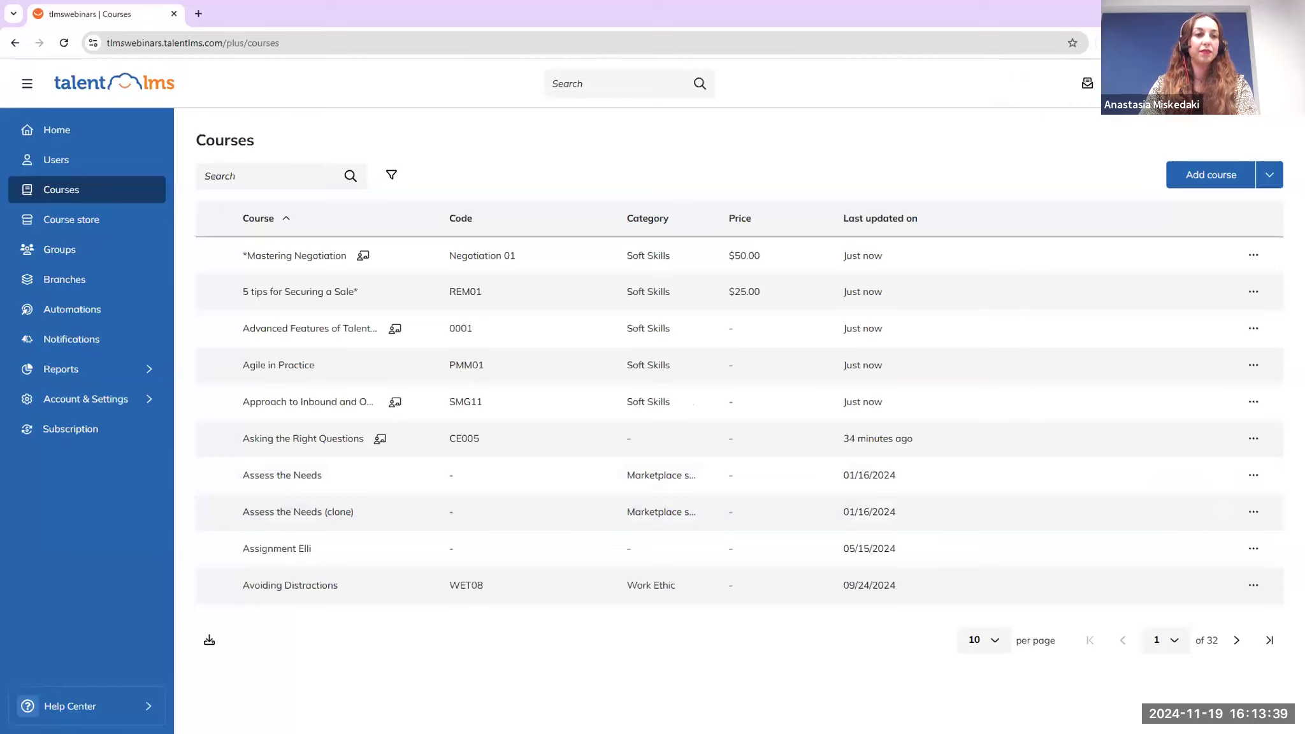
# As a learner, browse the Course catalog's full category list, then switch back to Administrator
pyautogui.click(1235, 114)
pyautogui.click(1181, 208)
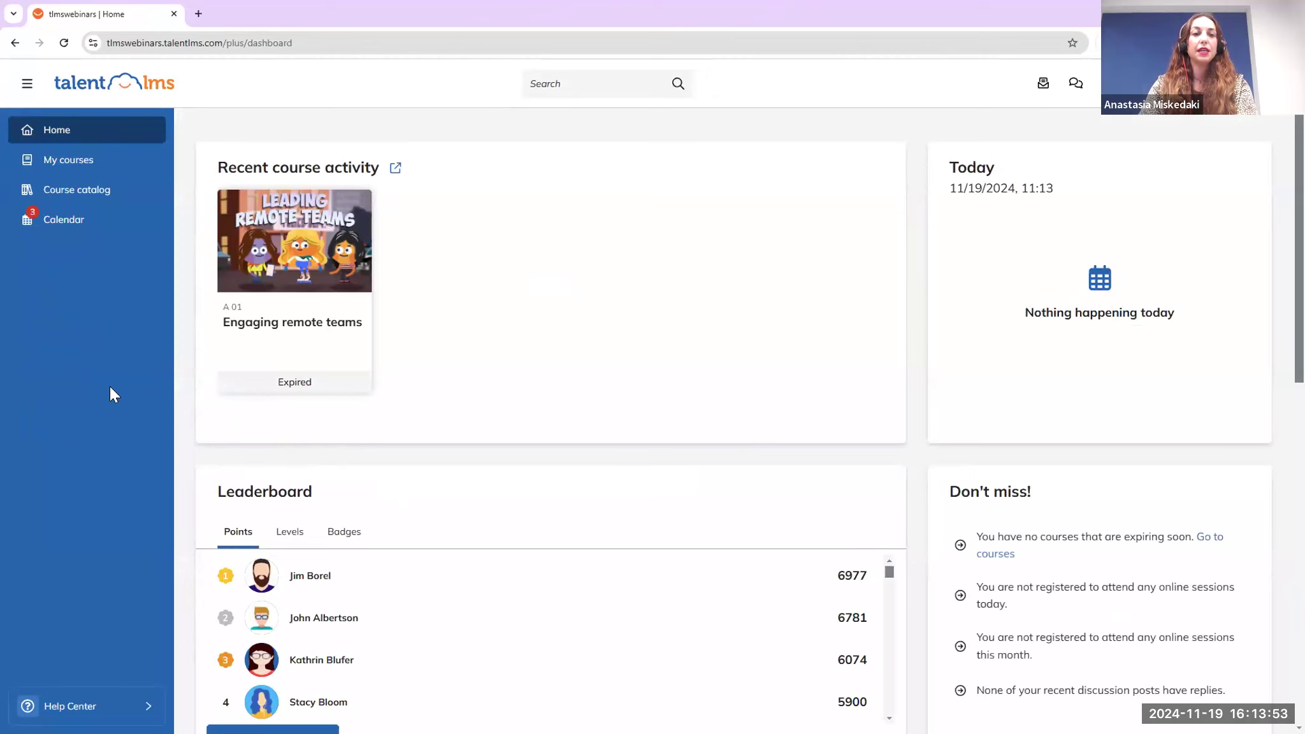
pyautogui.click(103, 191)
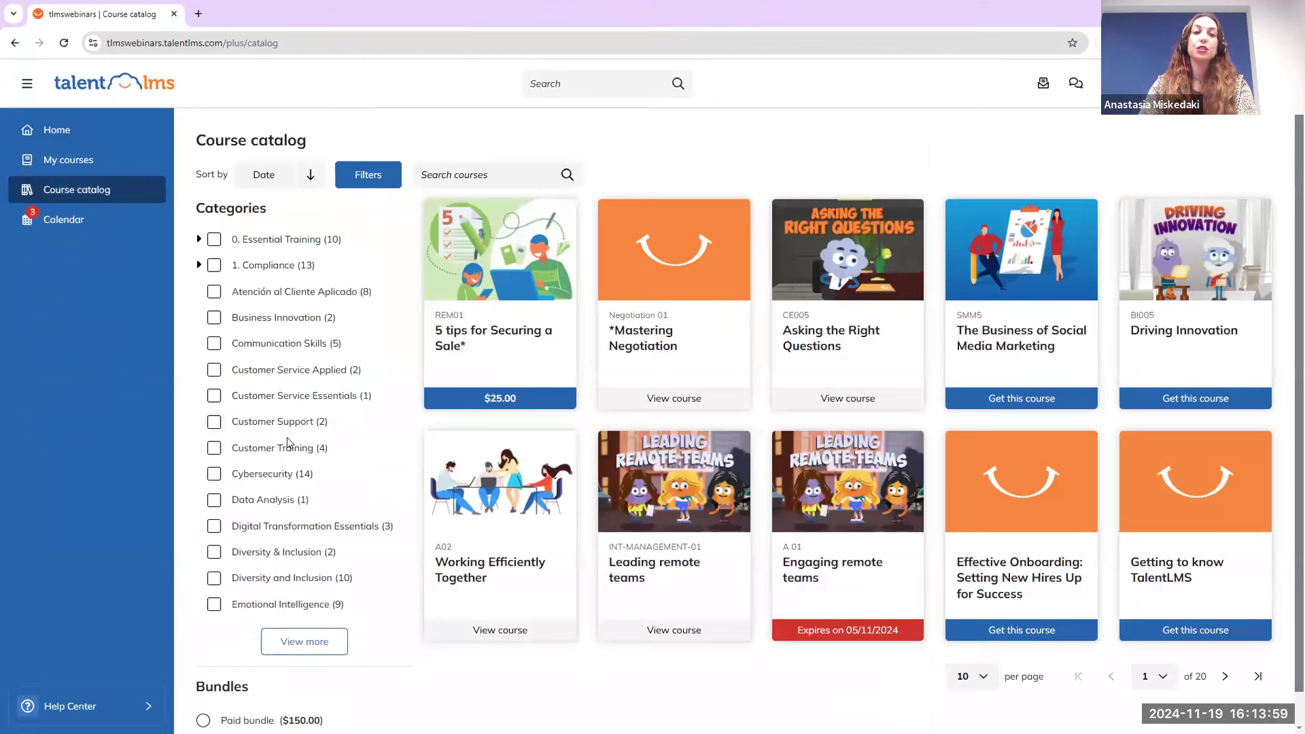
pyautogui.click(308, 642)
pyautogui.scroll(-10, 315, 569)
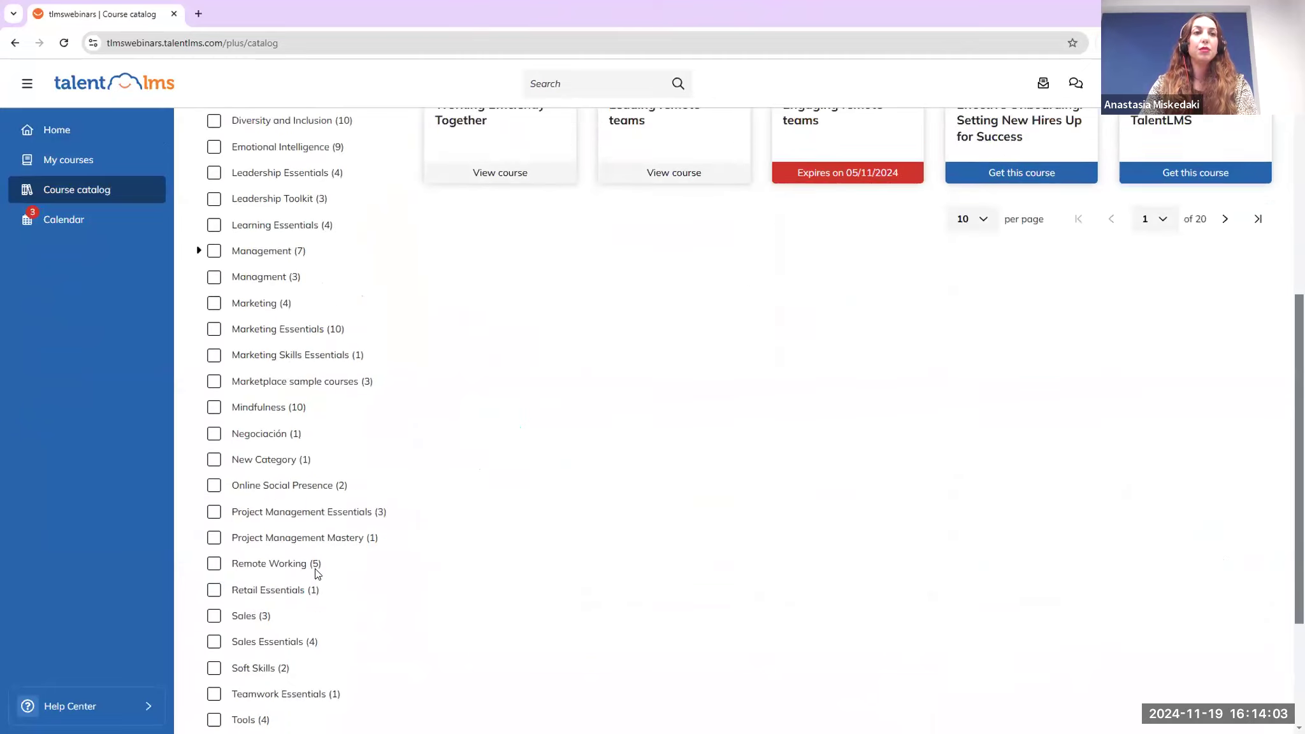
pyautogui.scroll(-2, 315, 577)
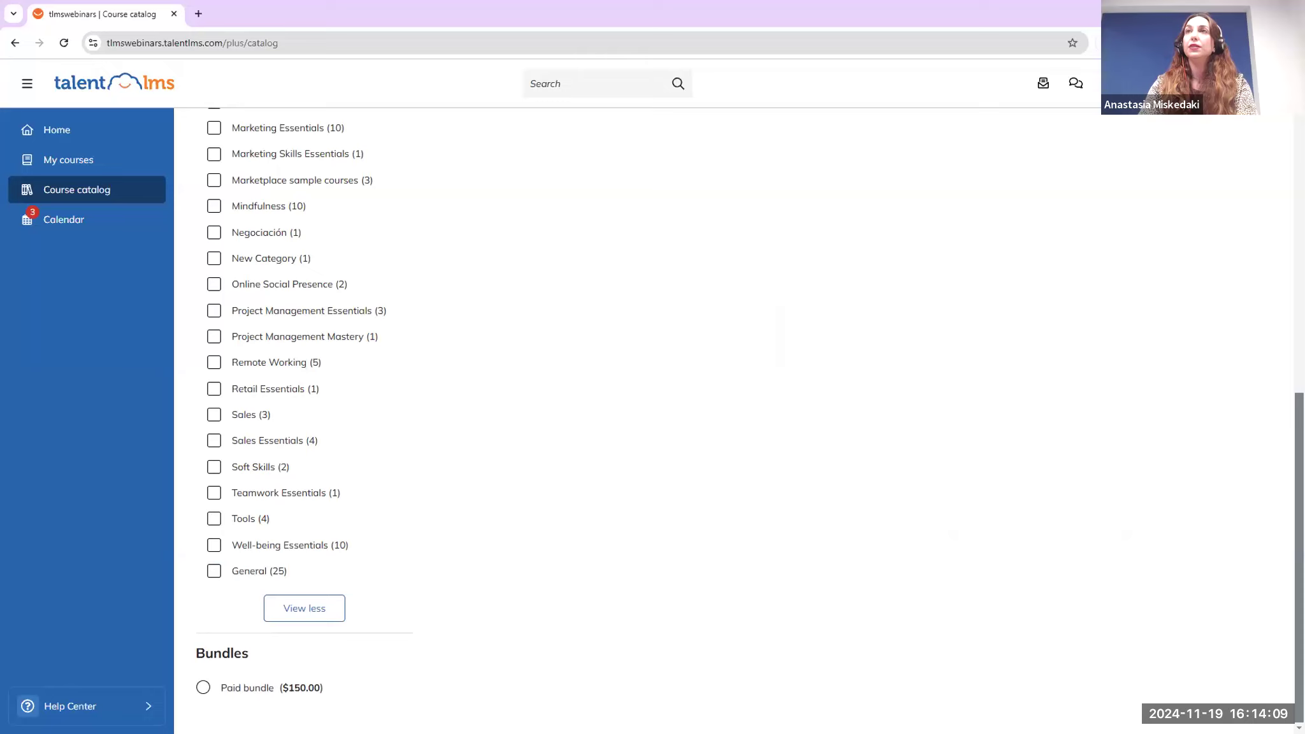
pyautogui.click(1198, 96)
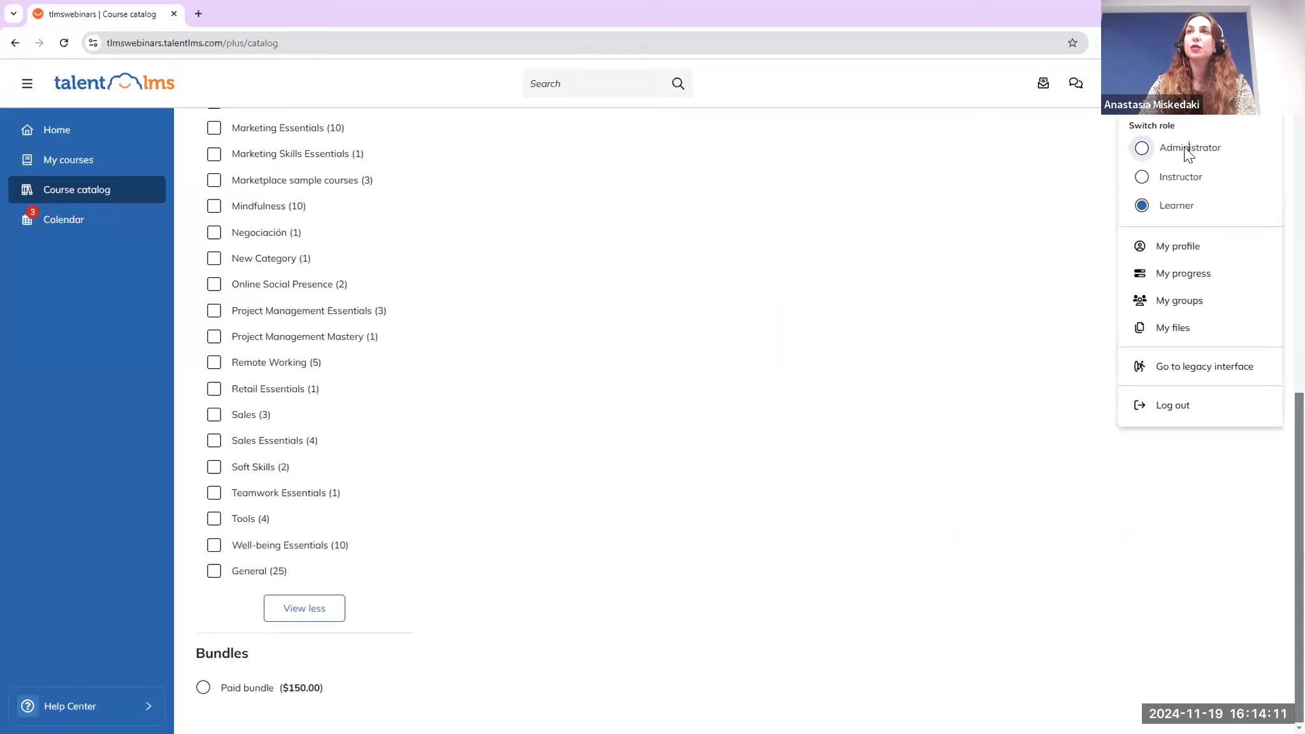
pyautogui.click(1186, 150)
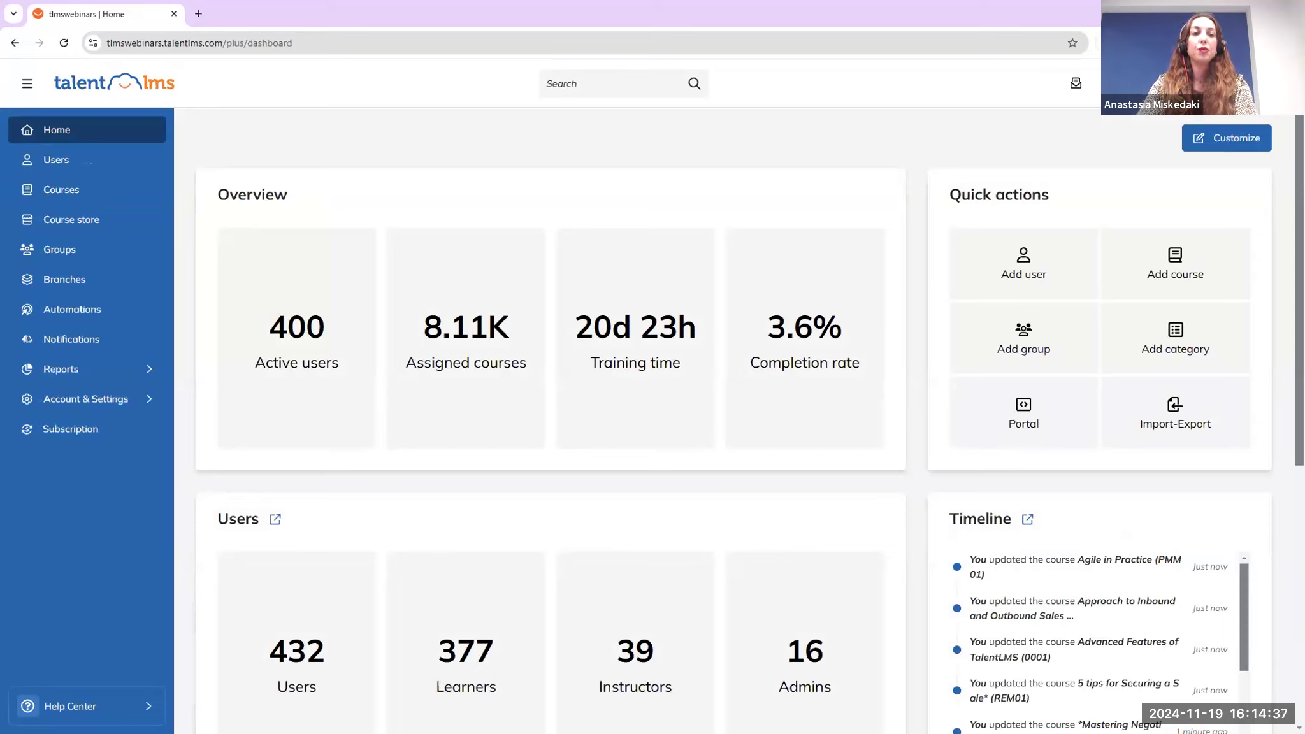
# Add a new group named 'Customer Enablement' from the Groups page and save it
pyautogui.click(62, 252)
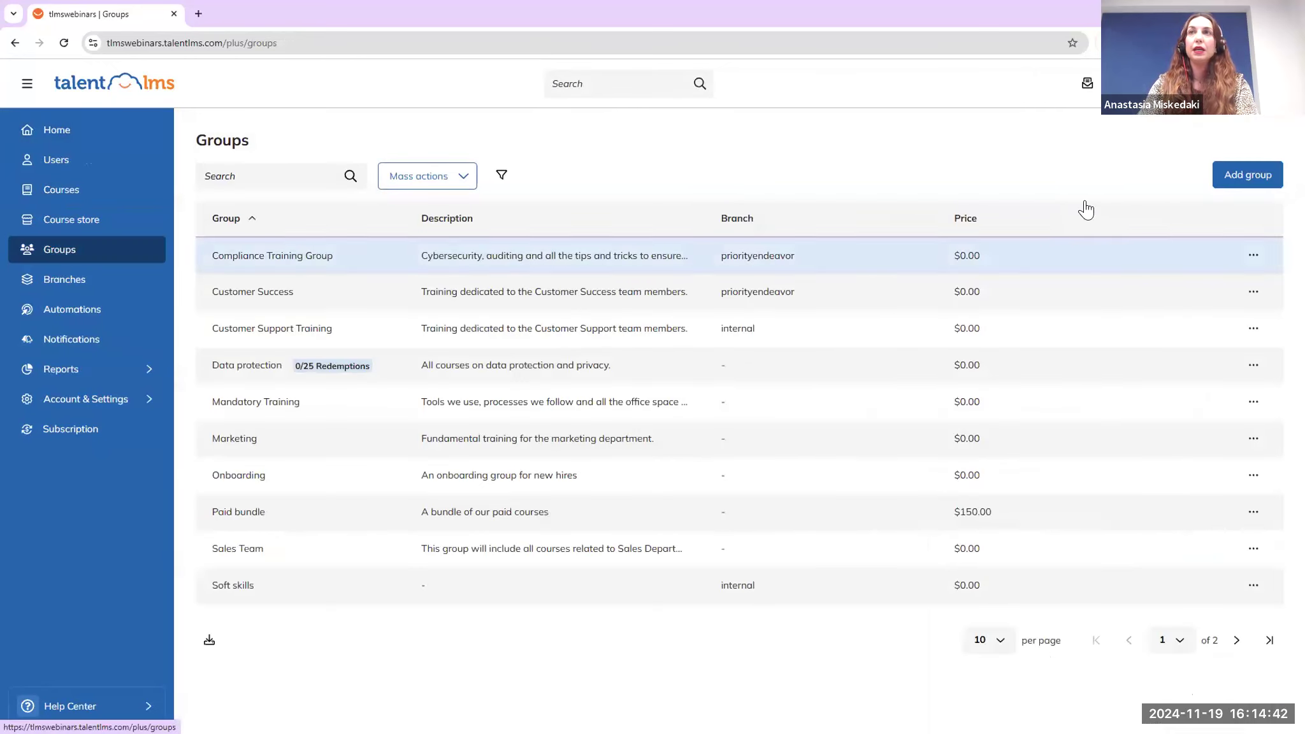
pyautogui.click(1248, 185)
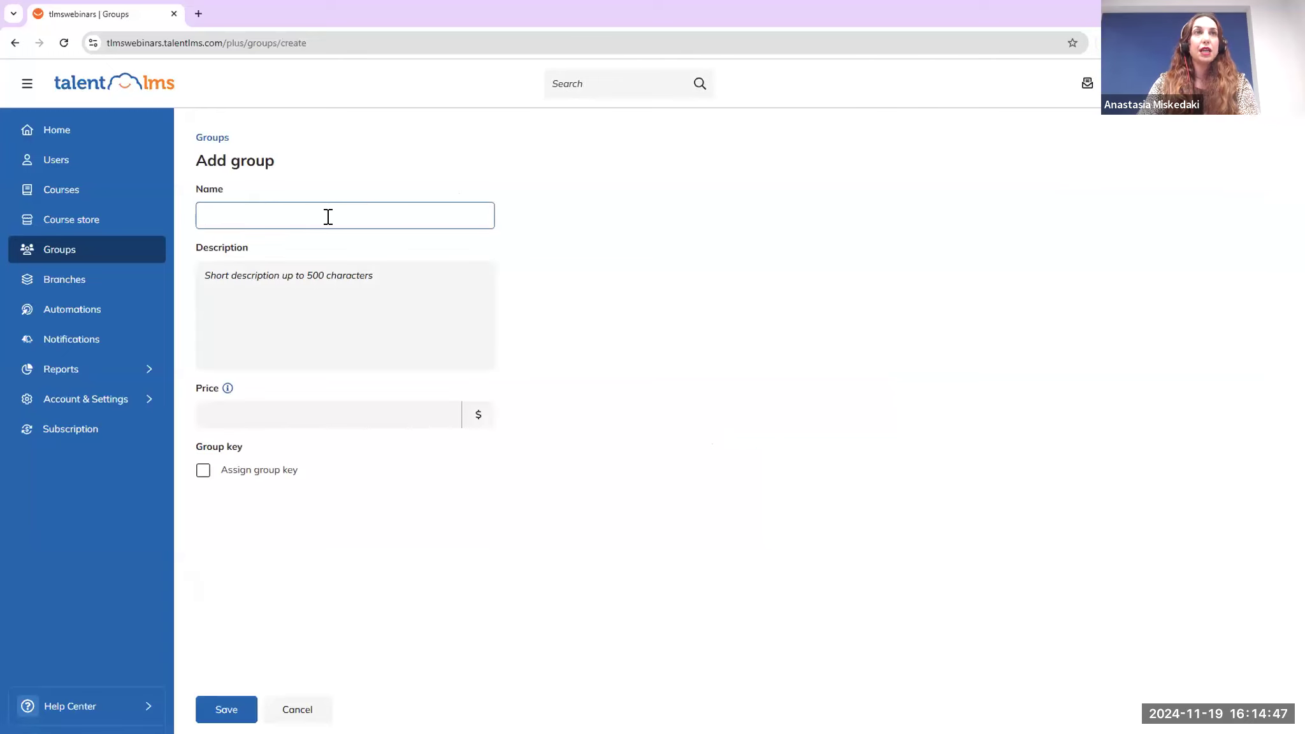
pyautogui.write('Custome')
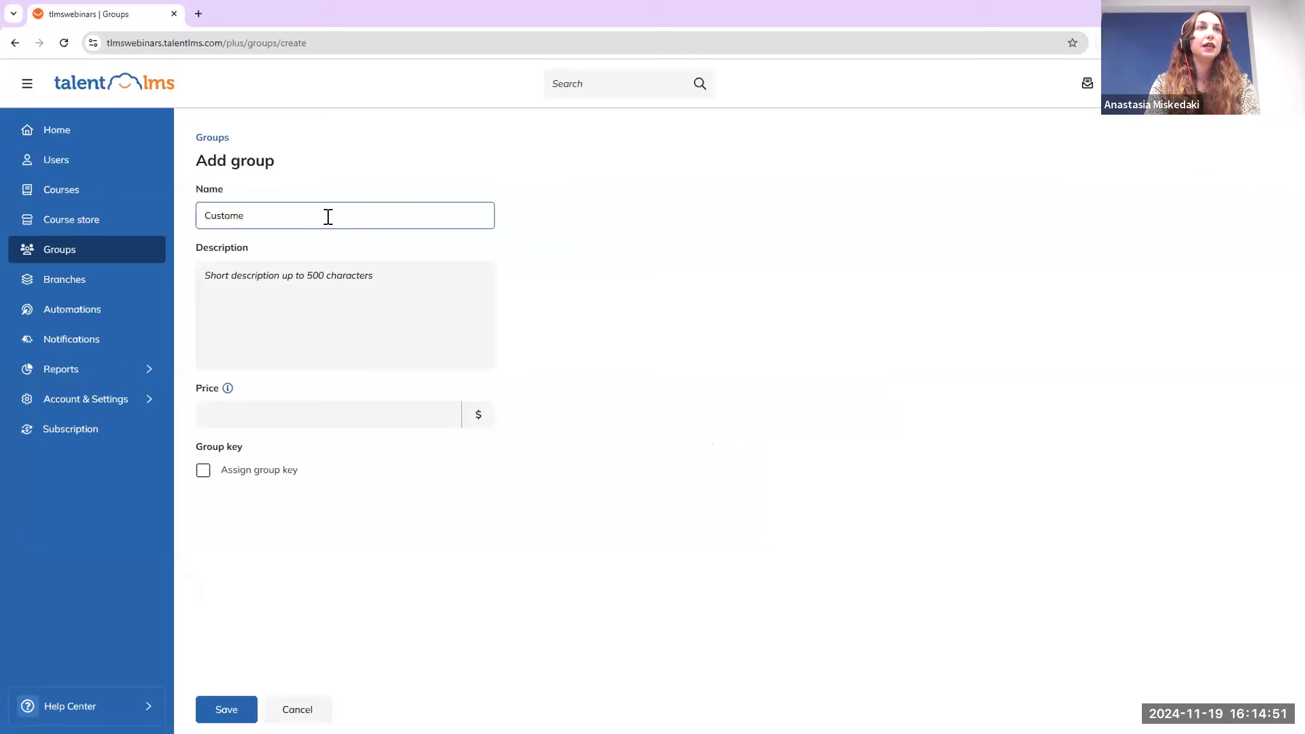
pyautogui.write('r')
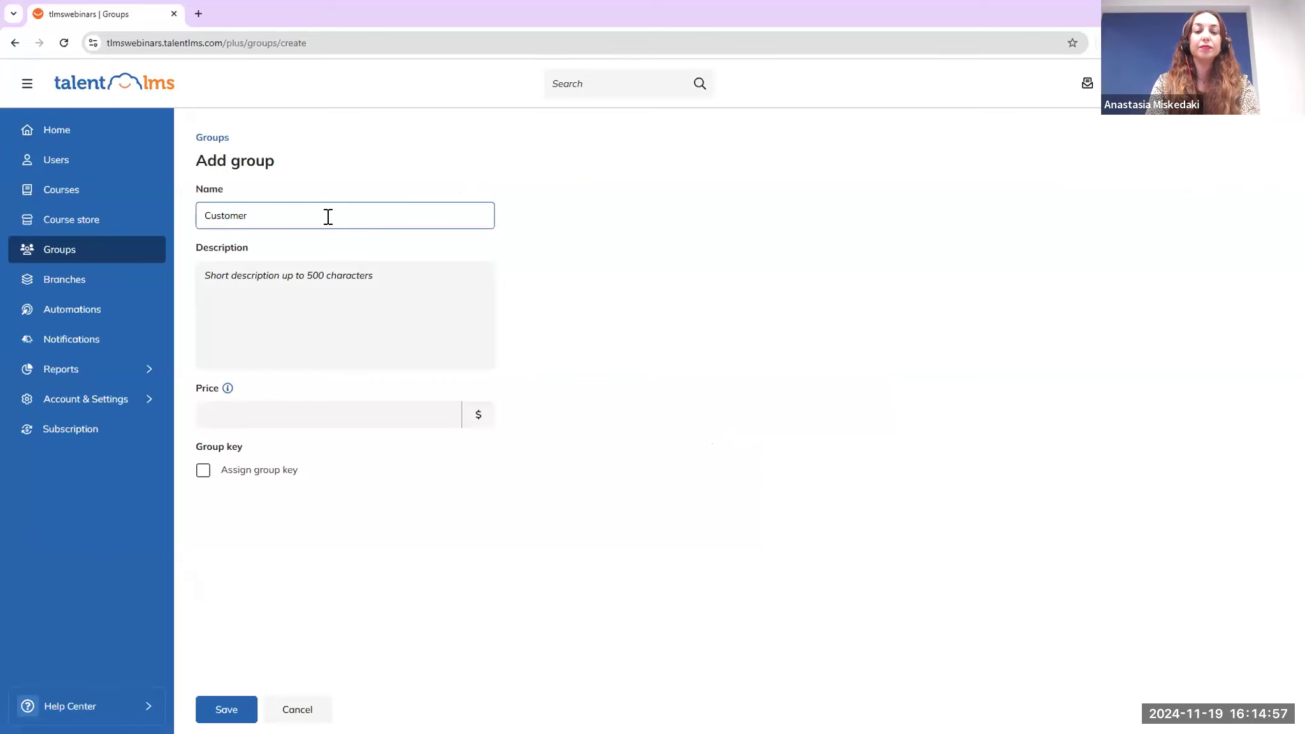
pyautogui.write('Enablement')
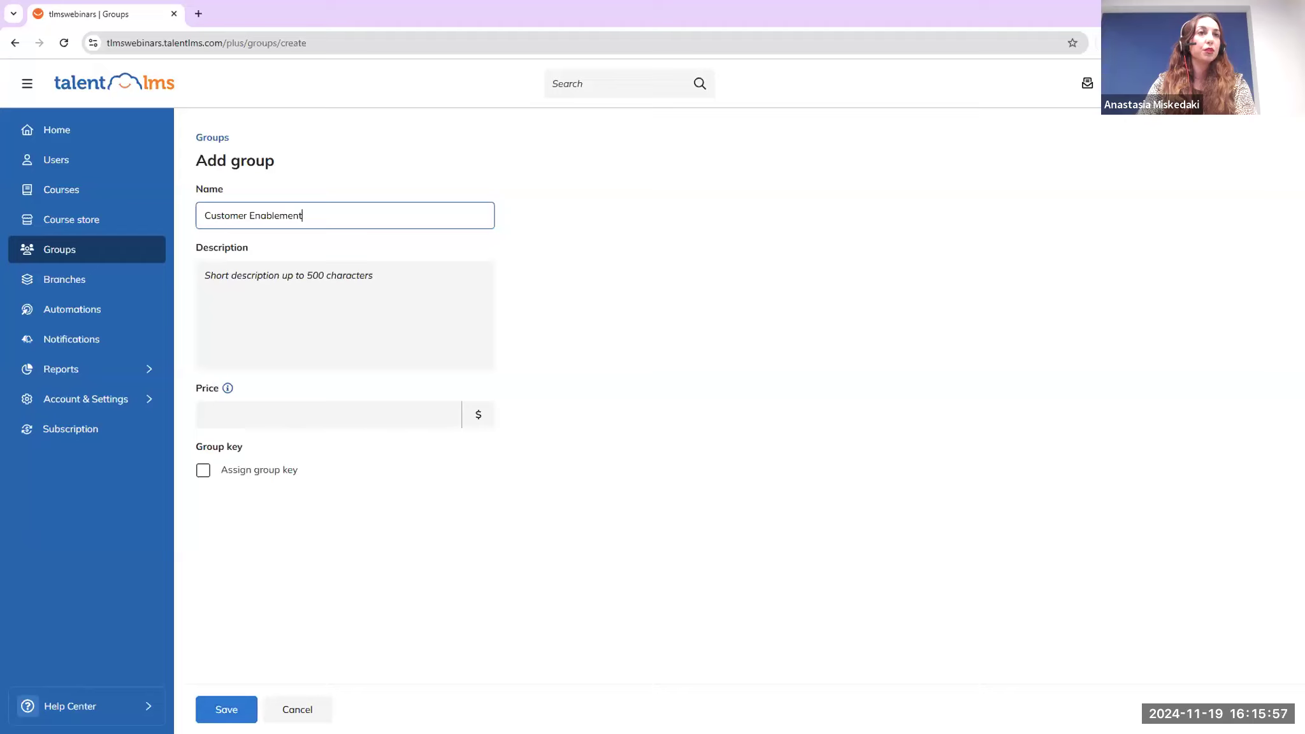
pyautogui.click(226, 709)
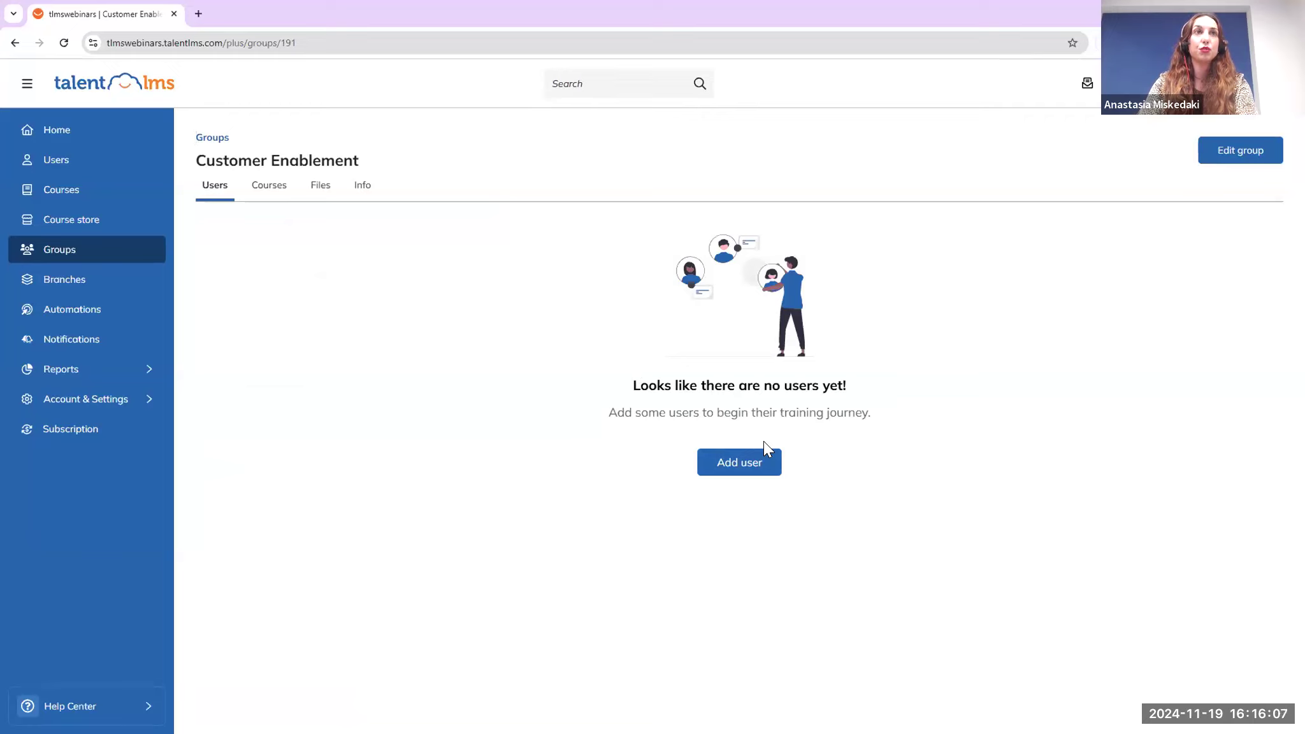
# Add *Mastering Negotiation, Advanced Features of TalentLMS, Approach to Inbound and Outbound Sales, and Assess the Needs to the group
pyautogui.click(267, 191)
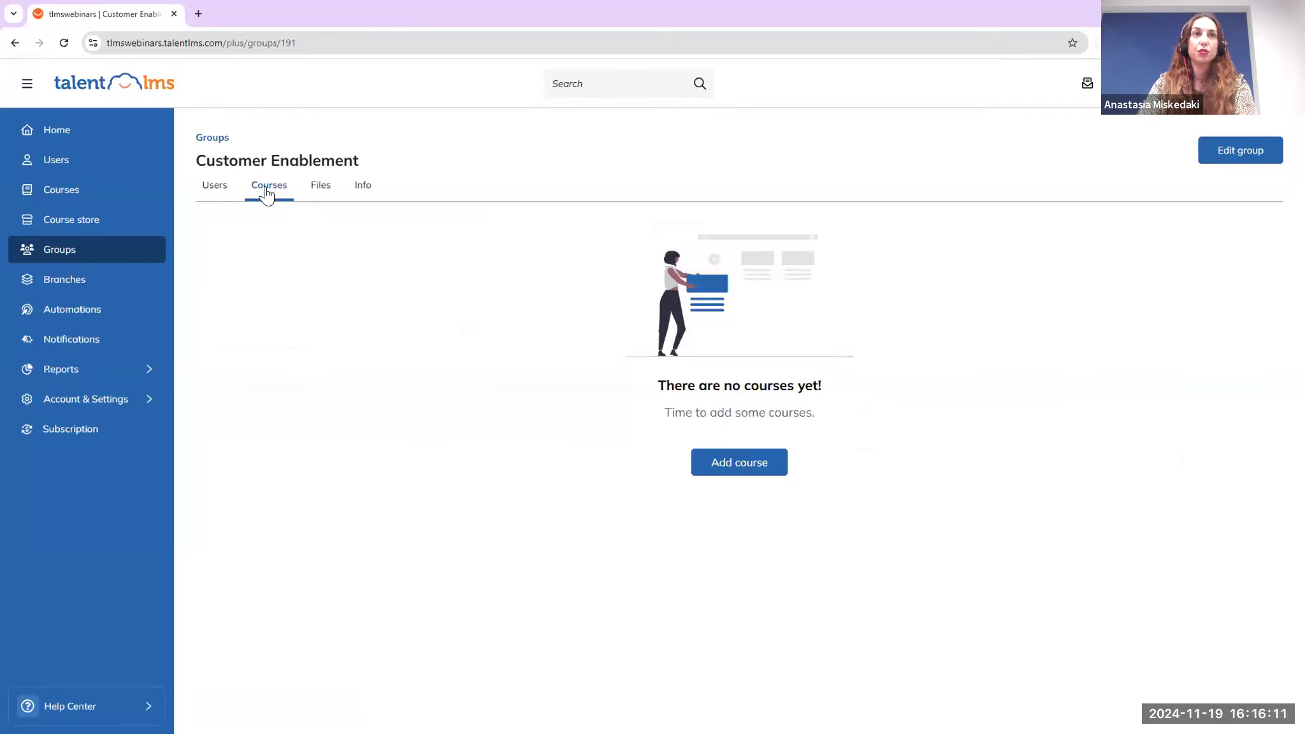
pyautogui.click(754, 463)
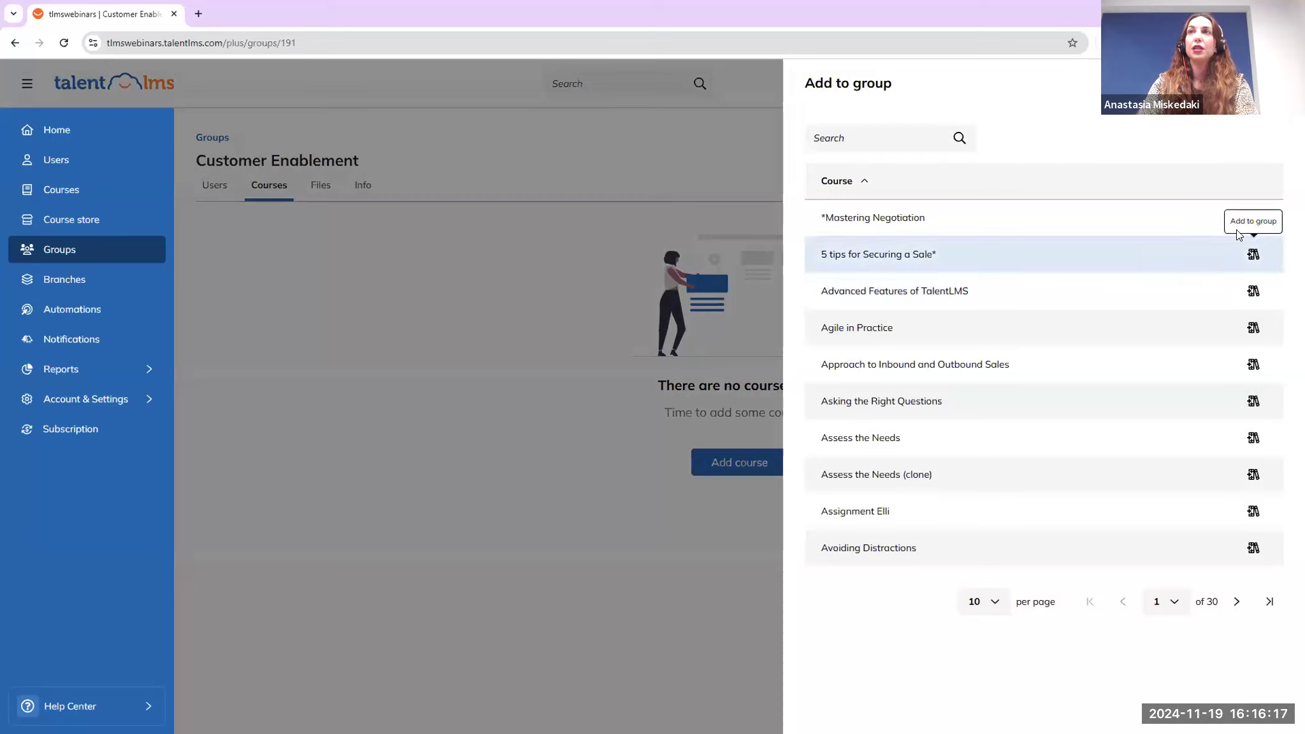
pyautogui.click(1254, 218)
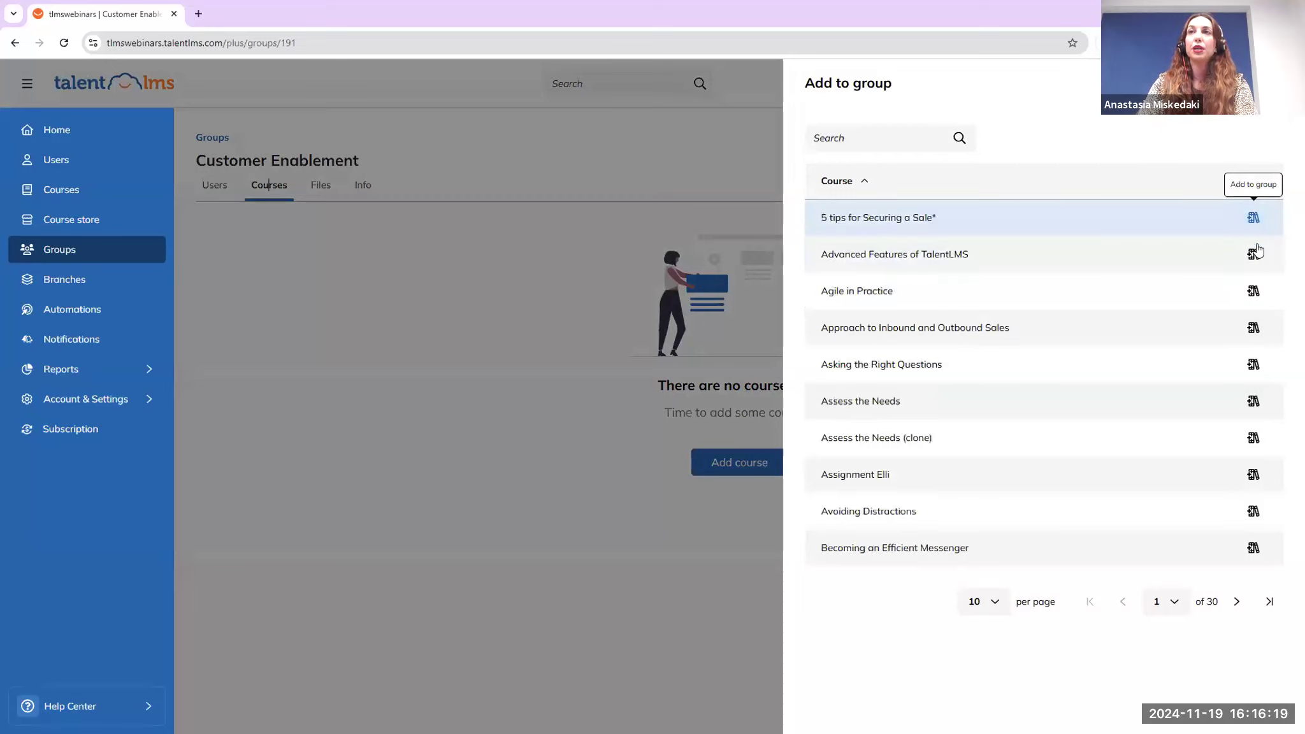
pyautogui.click(1247, 260)
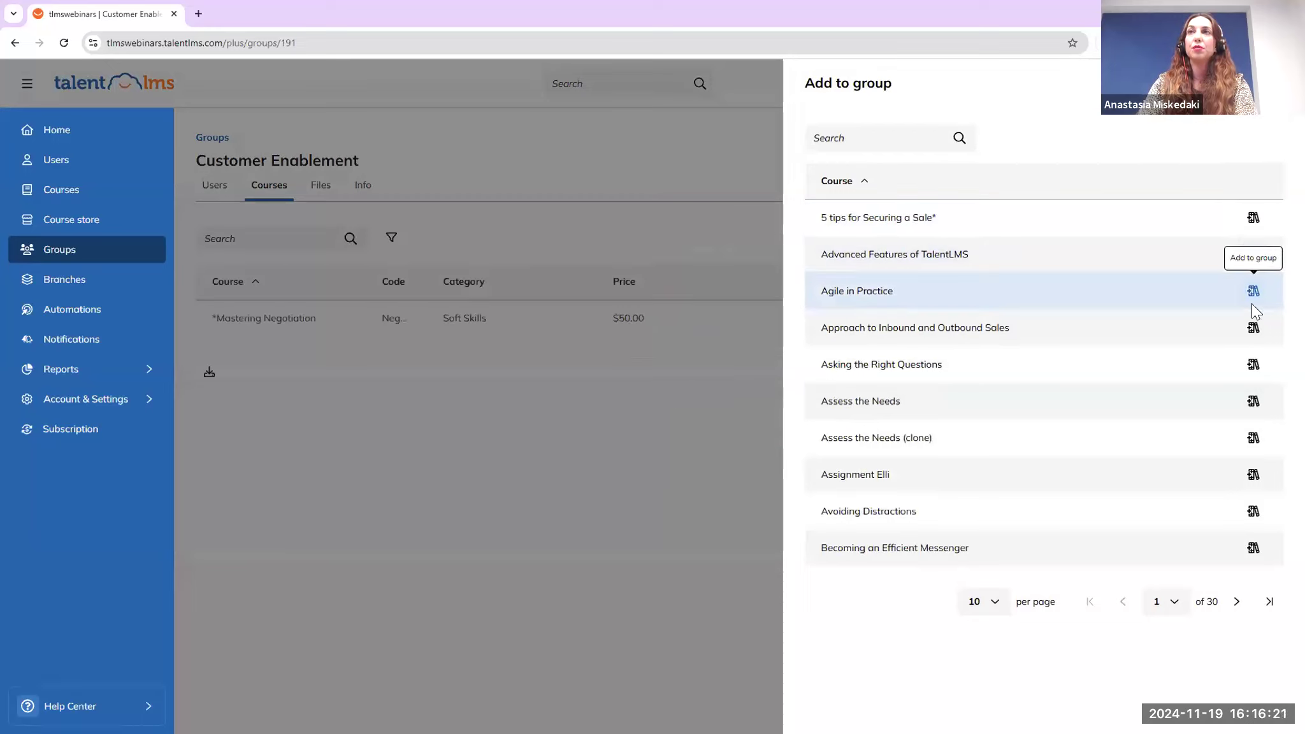
pyautogui.click(1253, 295)
pyautogui.click(1253, 329)
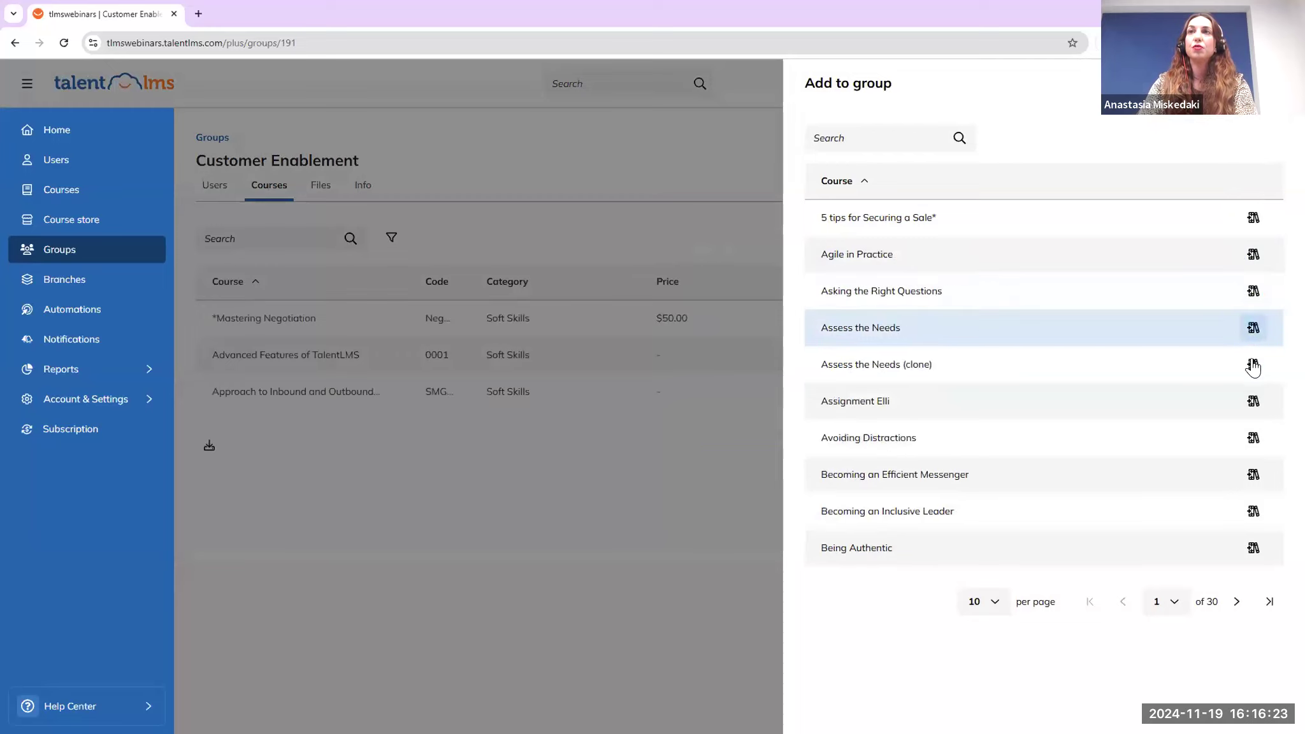
pyautogui.click(645, 548)
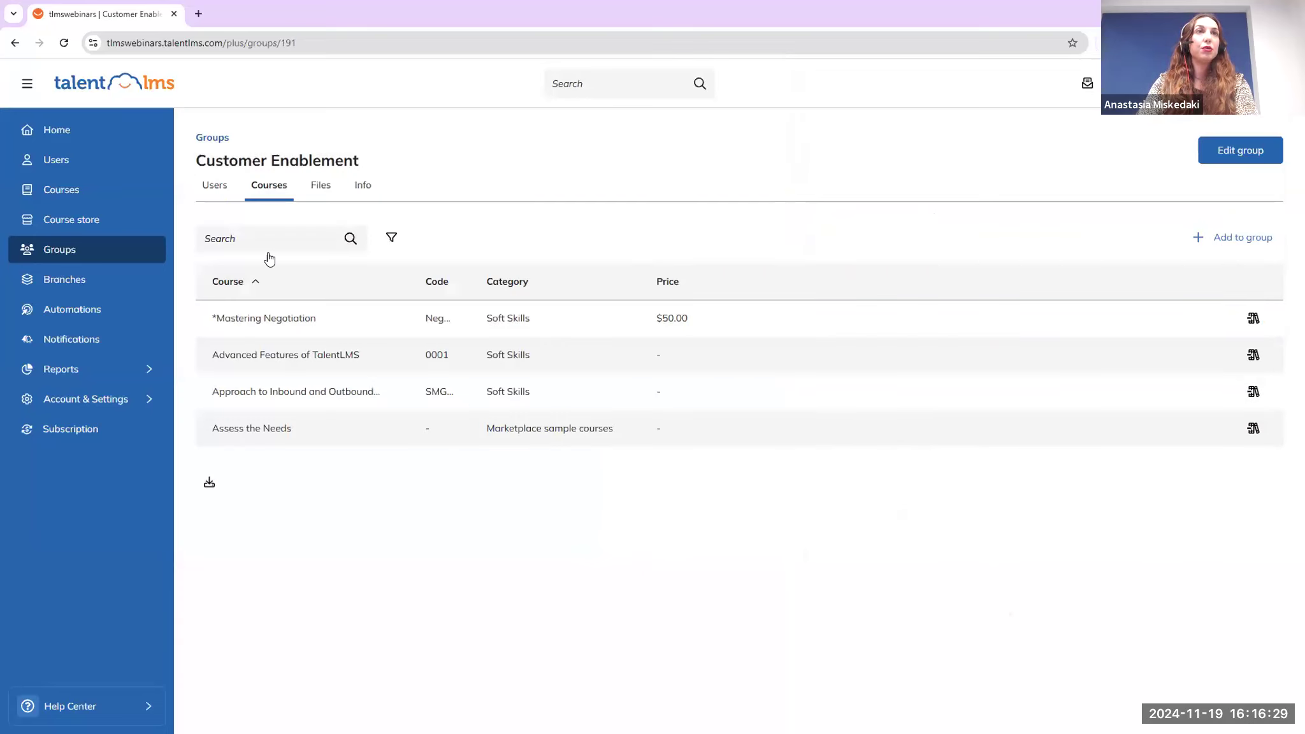
pyautogui.click(217, 190)
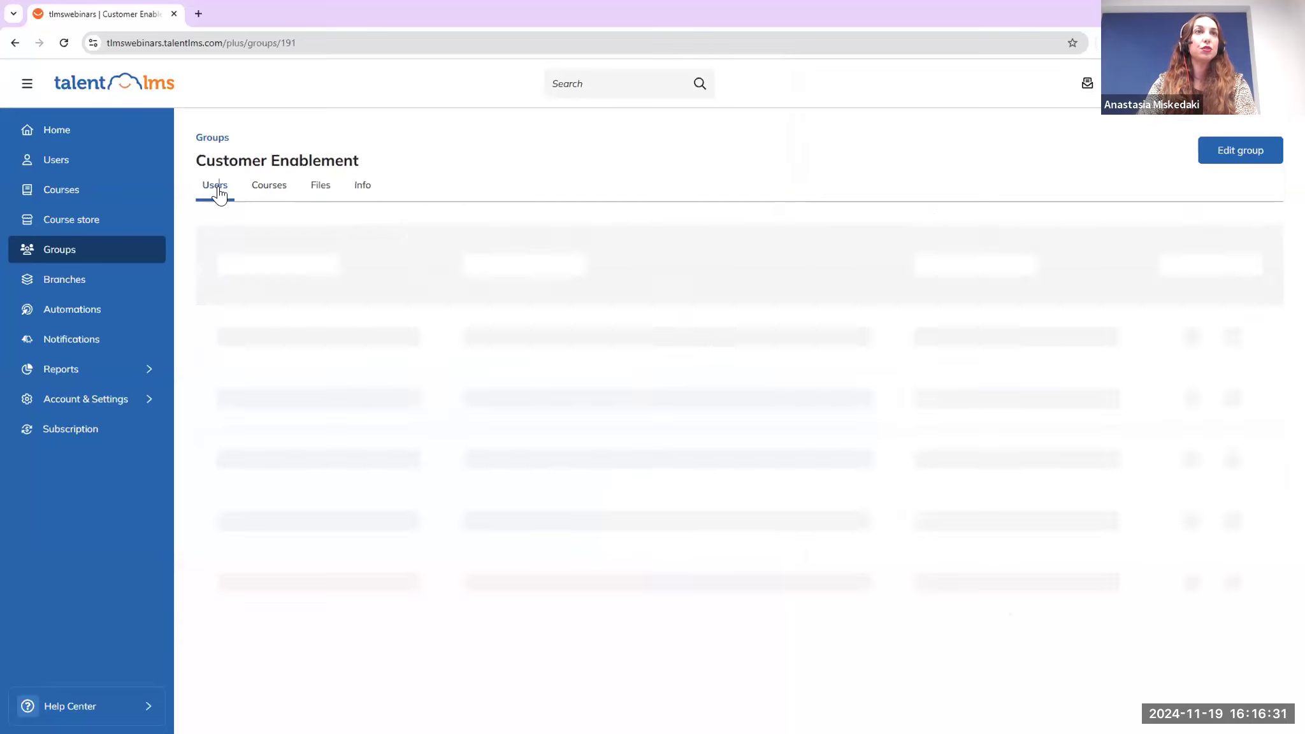
# Add five users to the Customer Enablement group
pyautogui.click(755, 473)
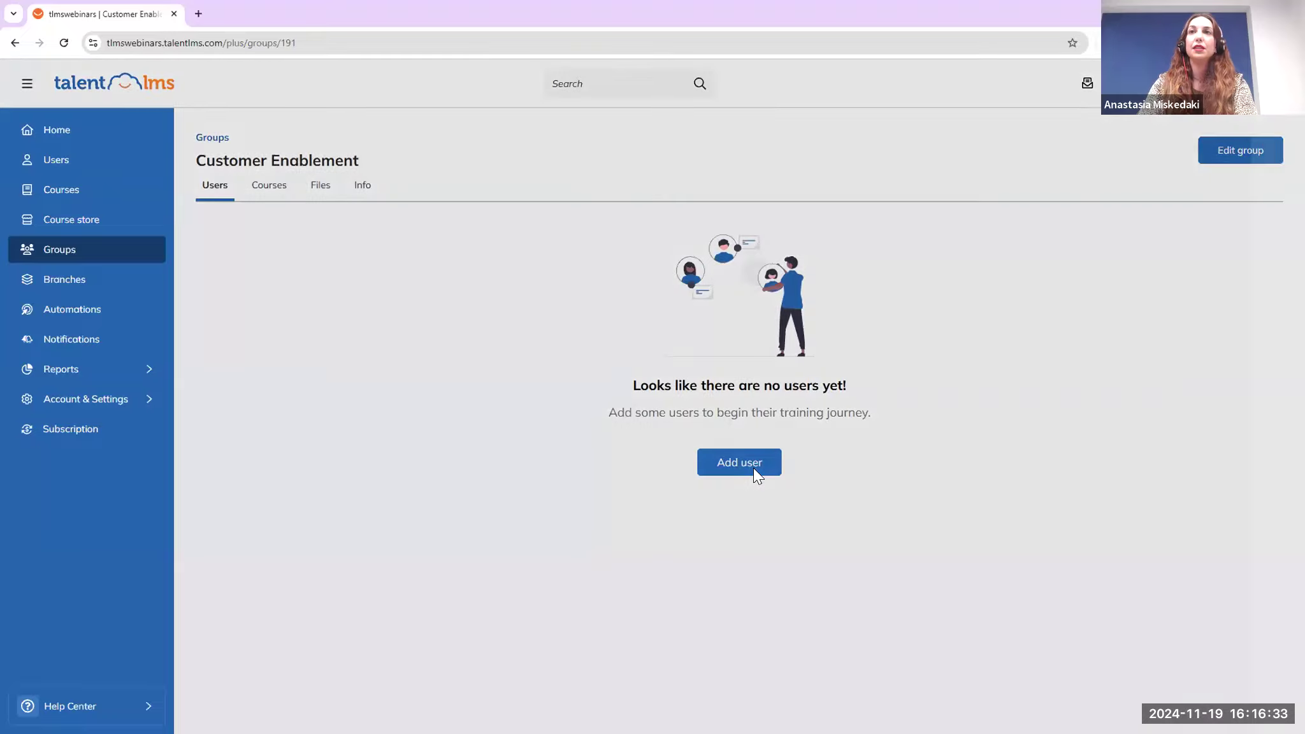
pyautogui.click(1248, 259)
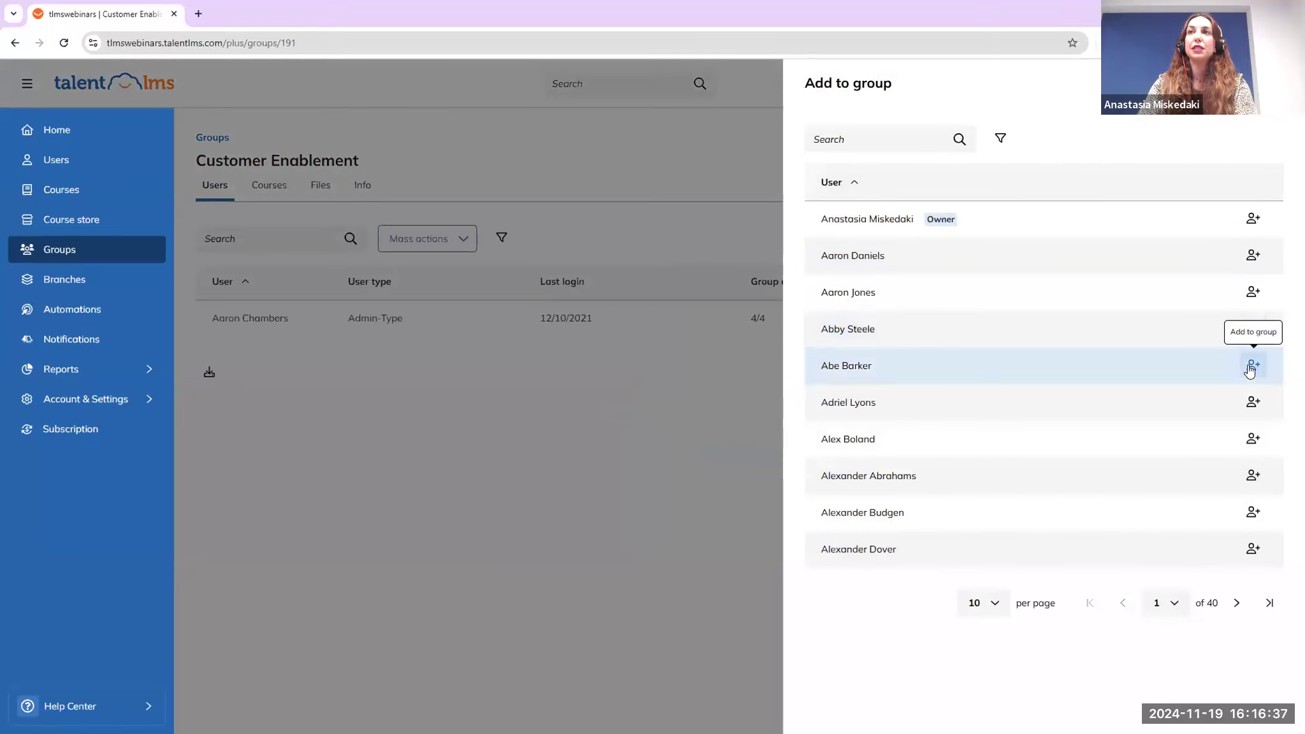
pyautogui.click(1252, 401)
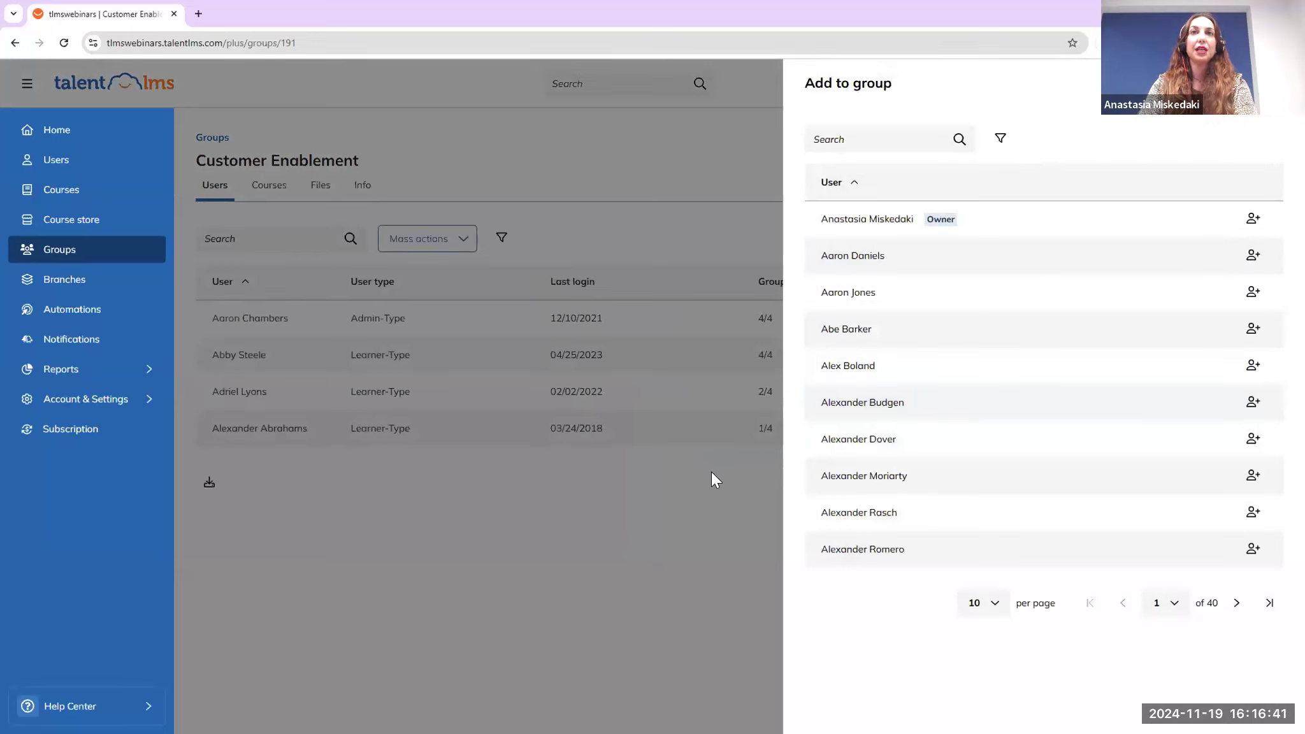
pyautogui.click(1254, 255)
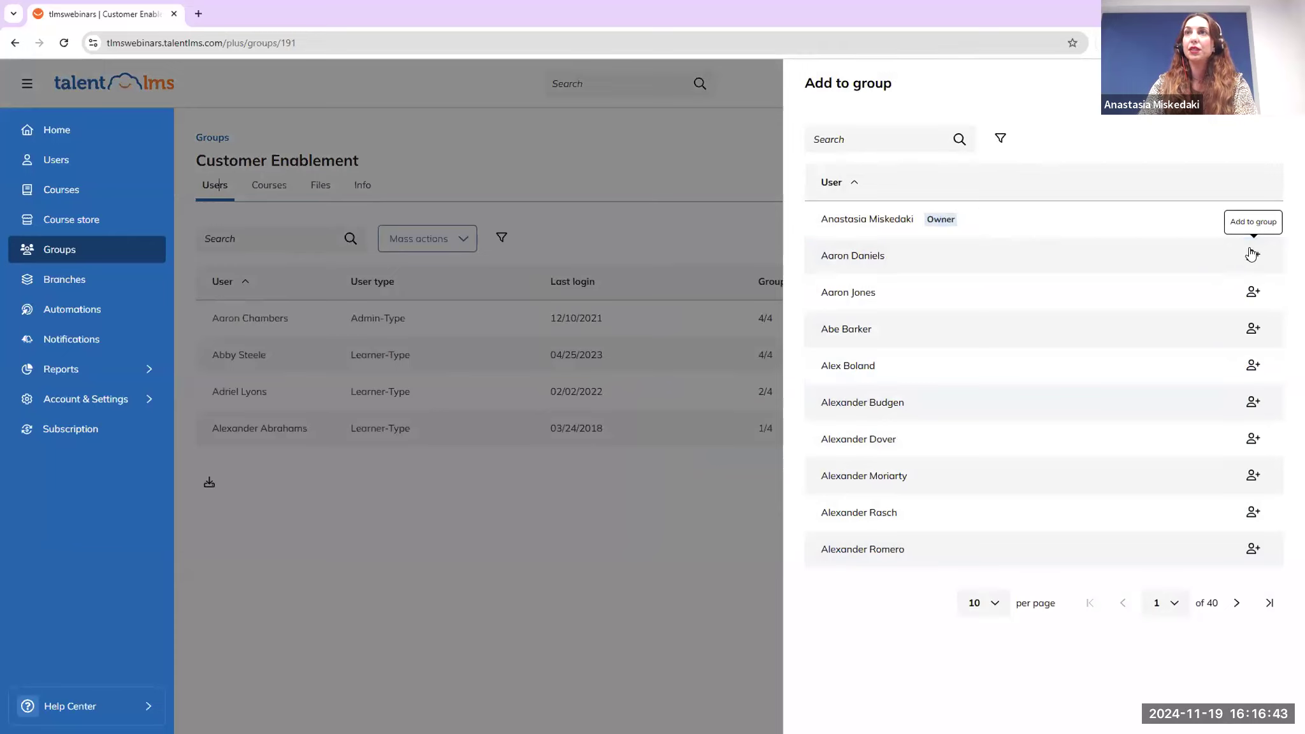
pyautogui.click(696, 532)
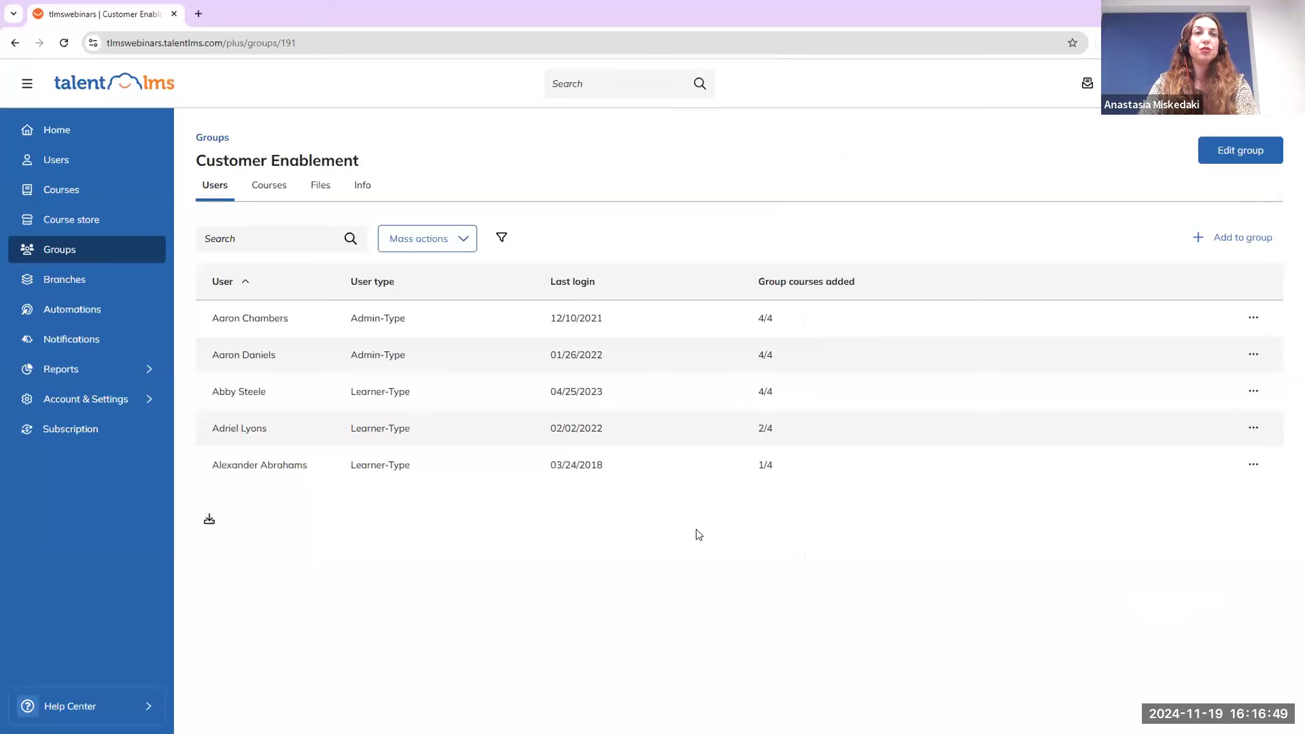
# Enroll all group members in the group's courses via the Mass actions menu
pyautogui.click(451, 245)
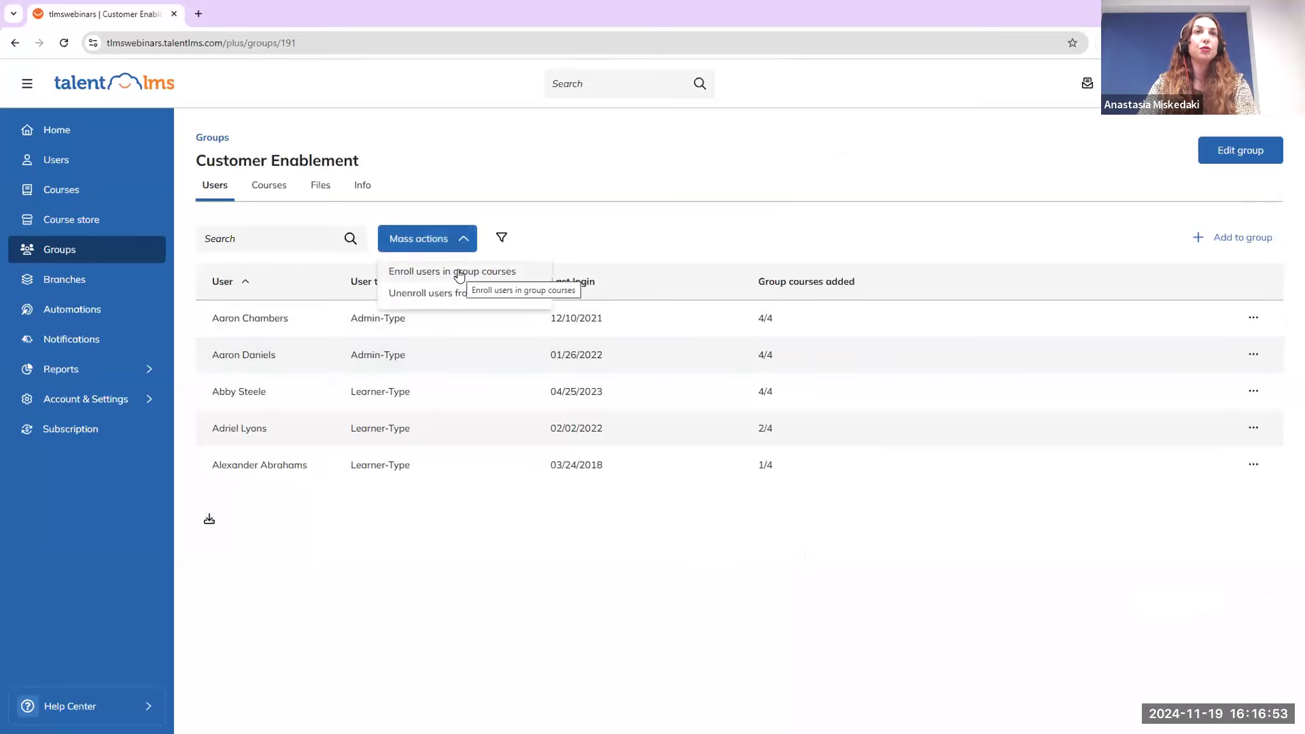
pyautogui.click(459, 273)
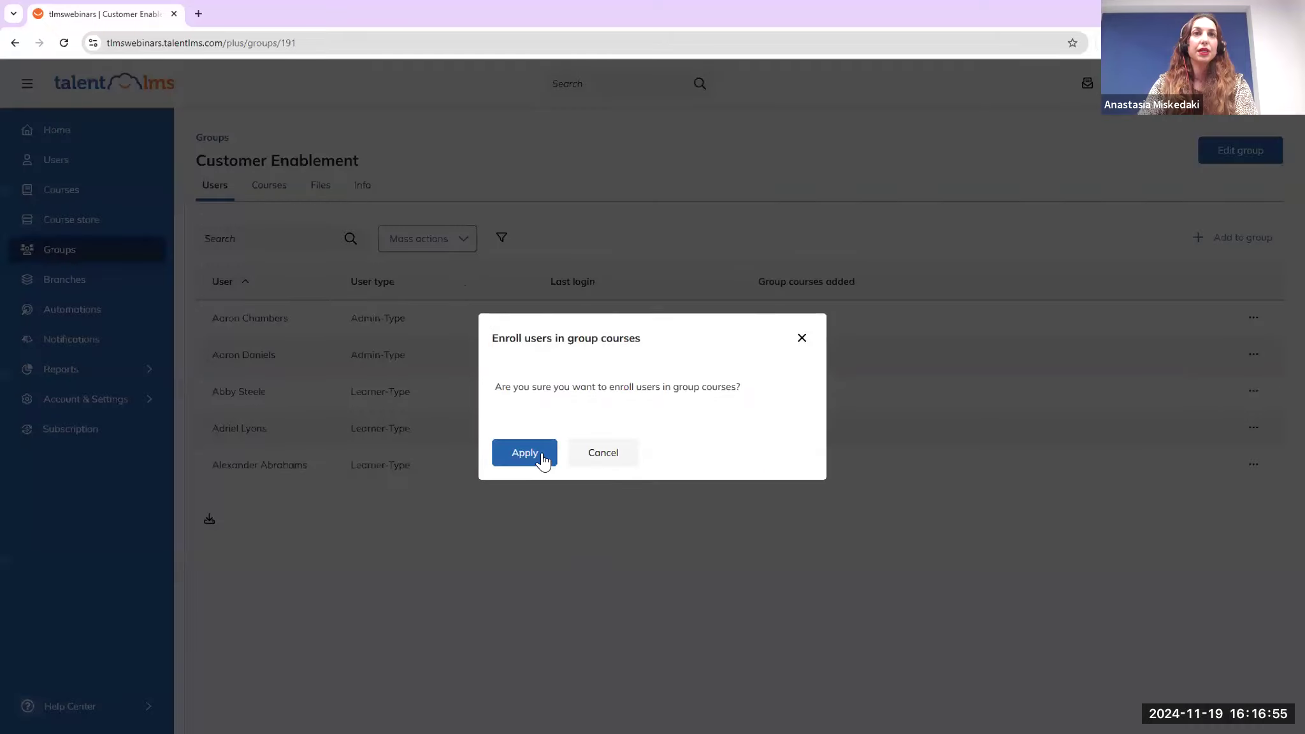
pyautogui.click(539, 454)
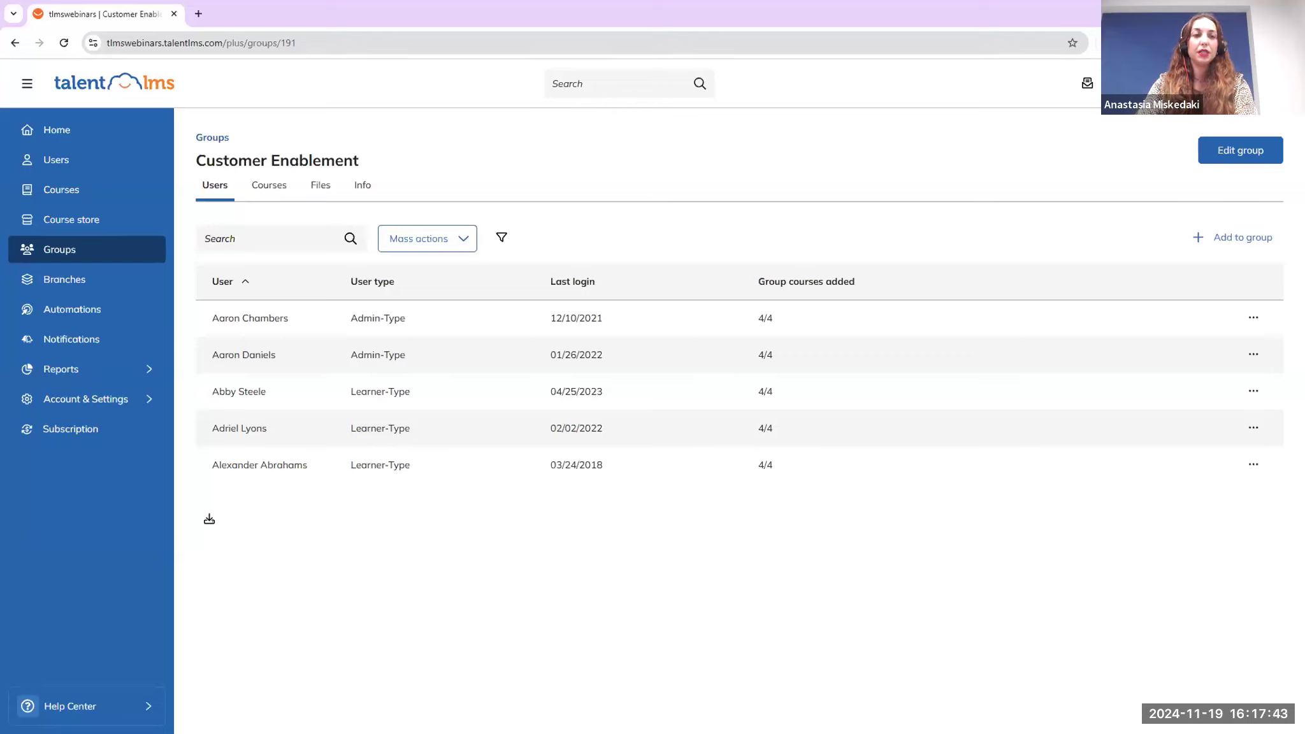
# Review *Mastering Negotiation's course options and Availability settings without changing anything
pyautogui.click(95, 138)
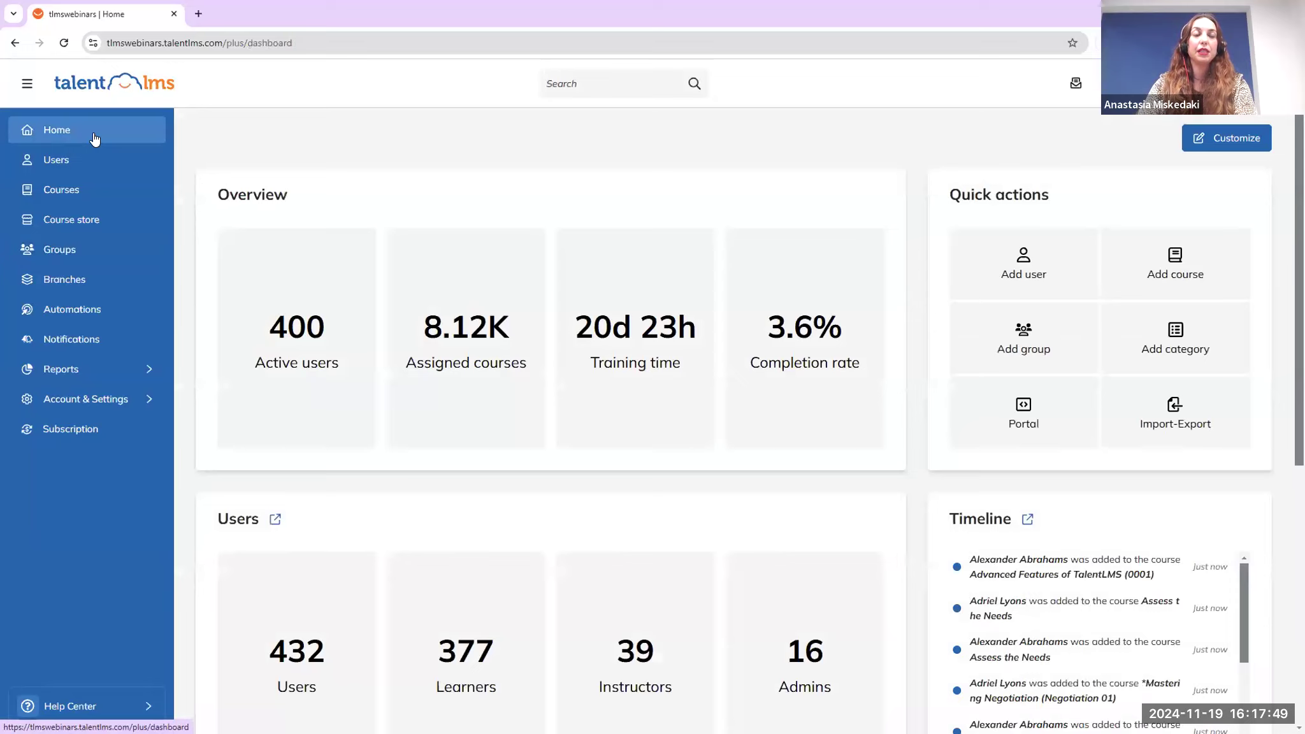
pyautogui.click(92, 191)
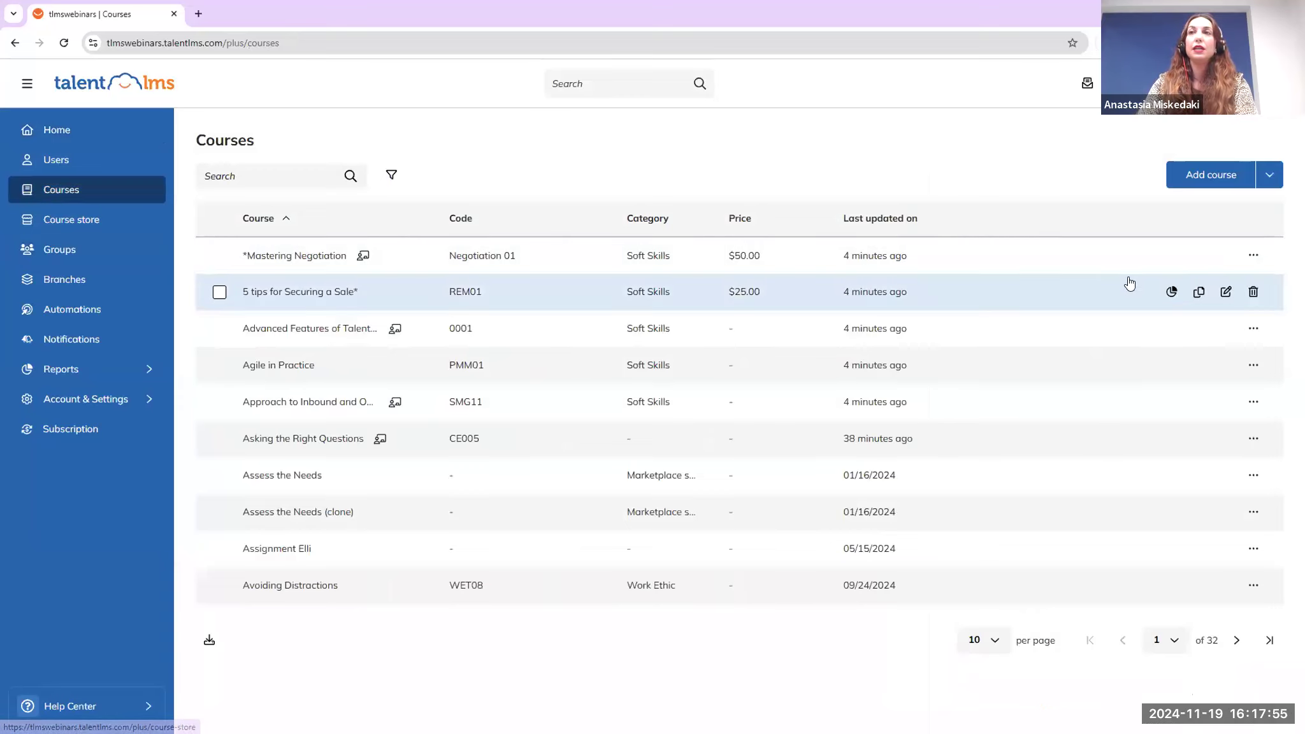
pyautogui.click(1225, 256)
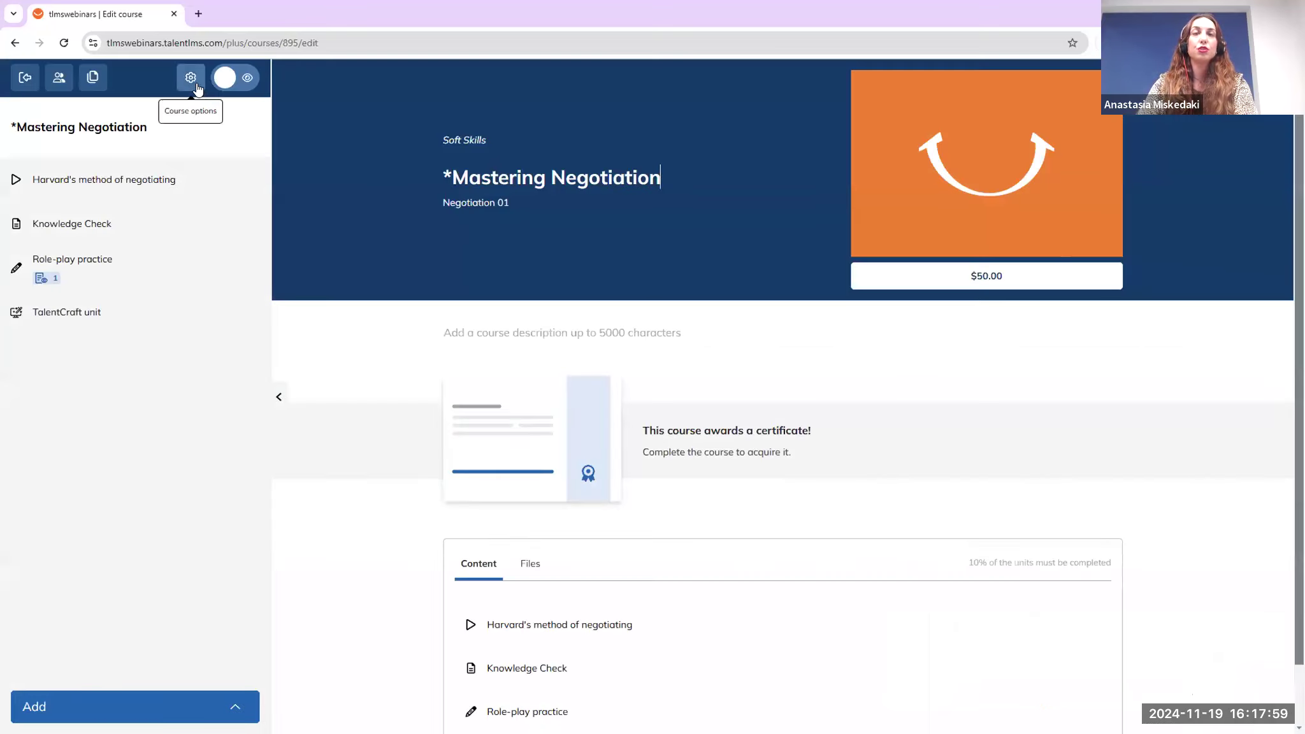
pyautogui.click(195, 82)
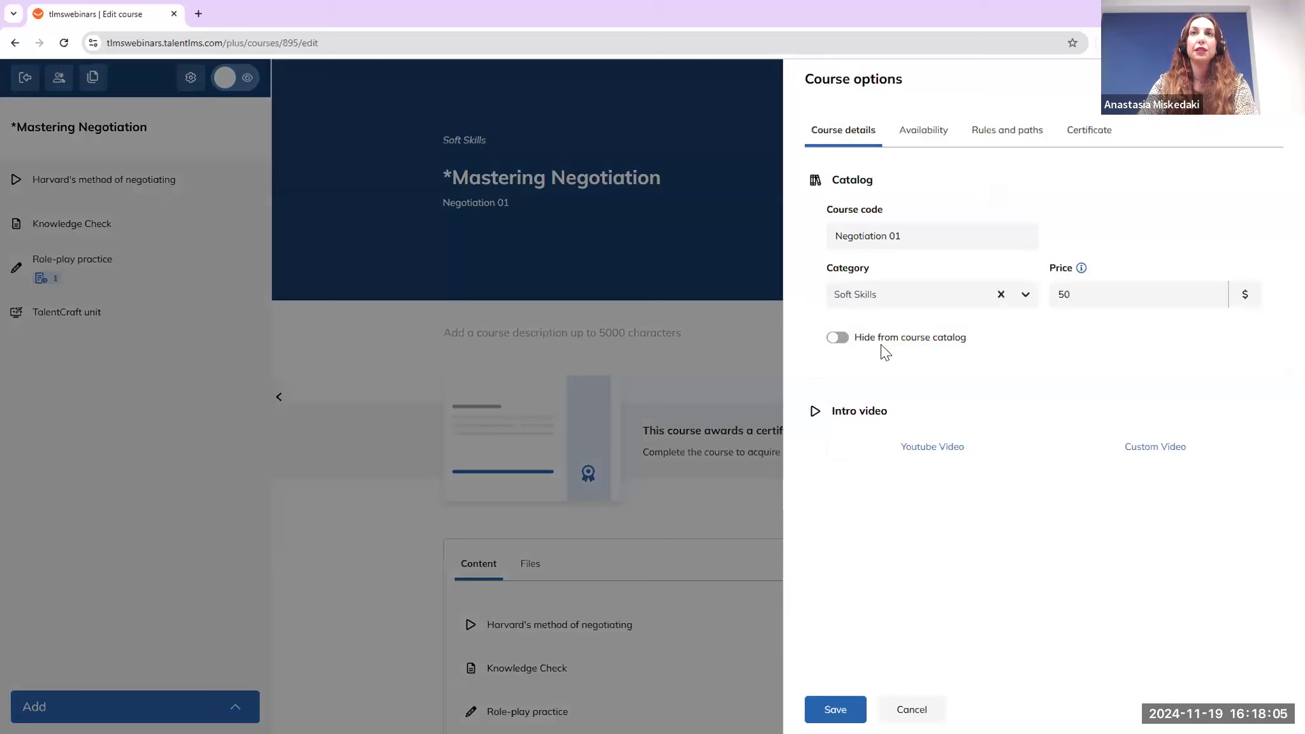
pyautogui.click(916, 133)
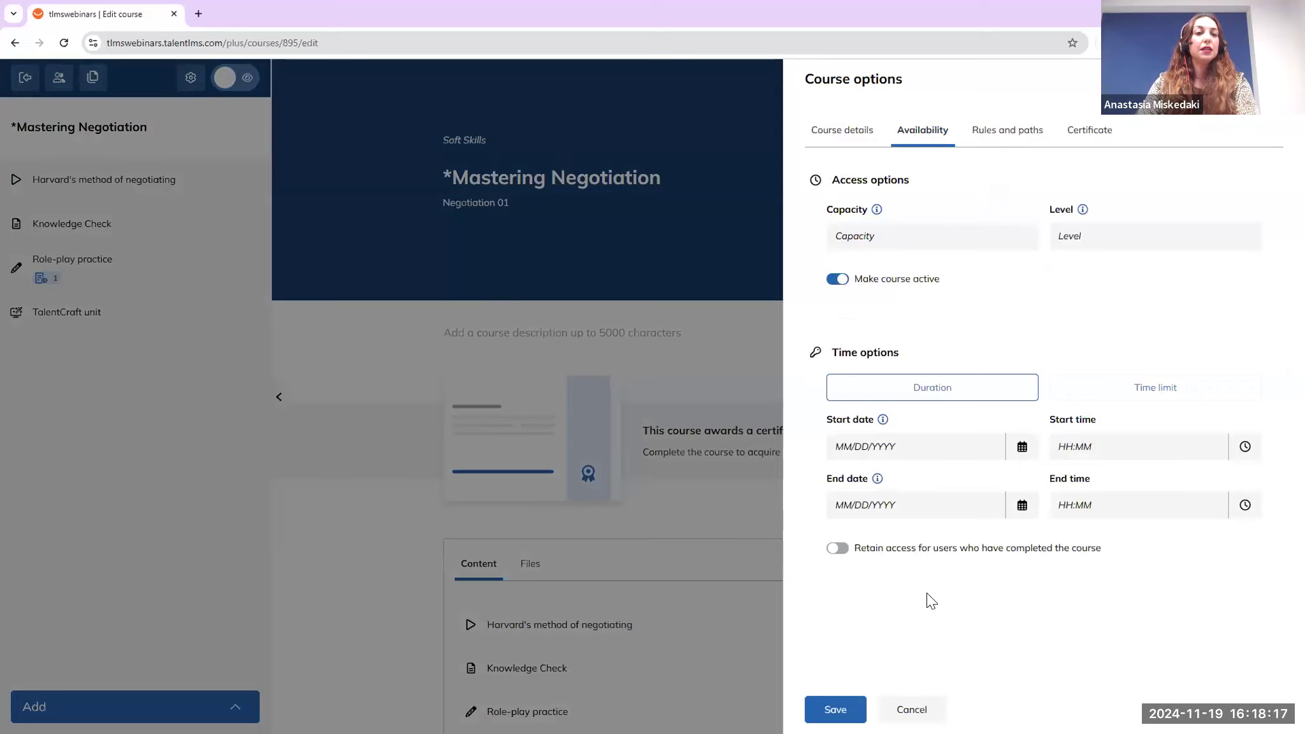
pyautogui.click(30, 83)
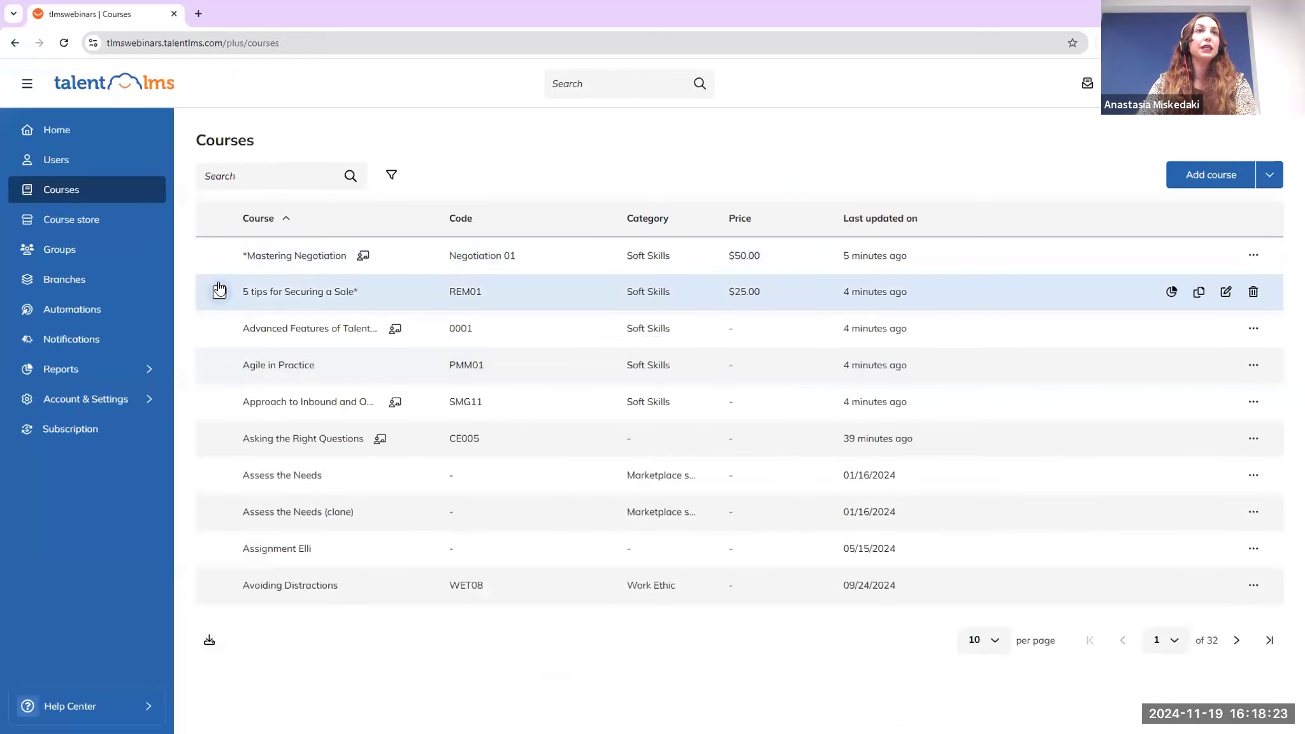
# Select *Mastering Negotiation, 5 tips for Securing a Sale and Advanced Features of TalentLMS, and open Mass actions
pyautogui.click(220, 292)
pyautogui.click(219, 255)
pyautogui.click(219, 328)
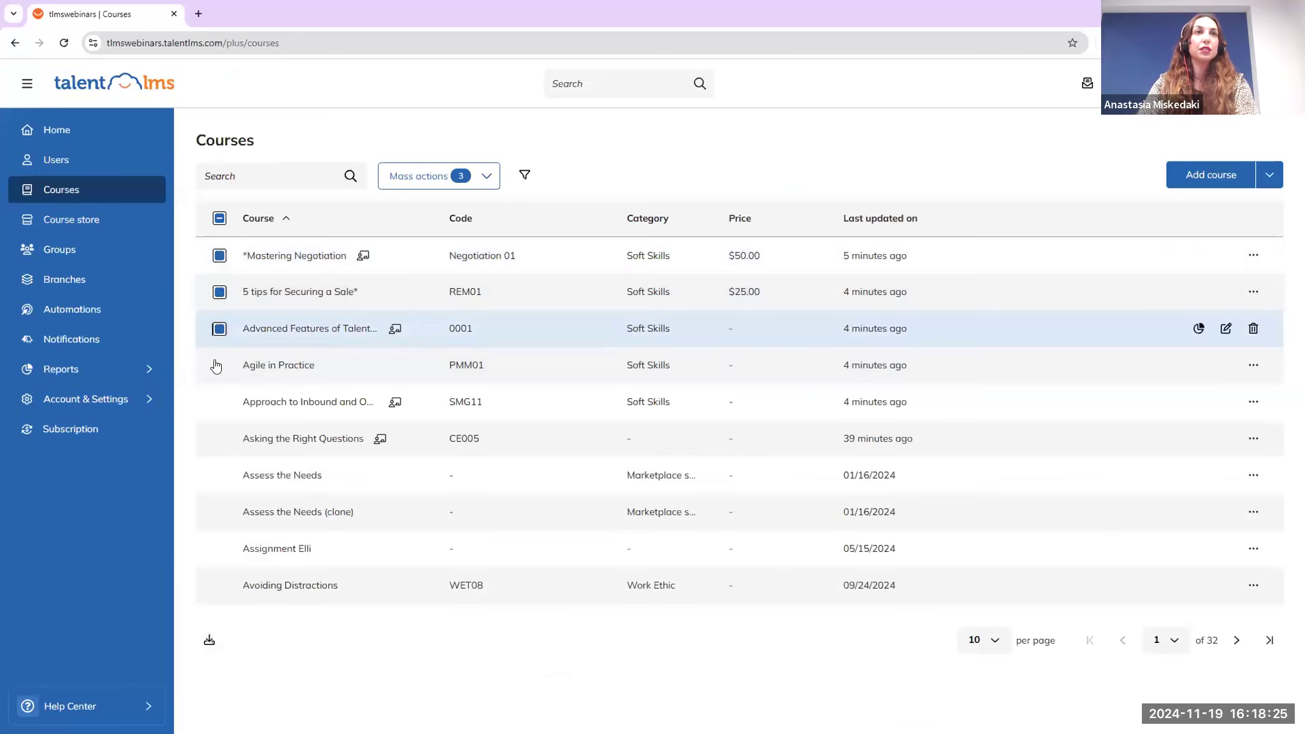
pyautogui.click(414, 185)
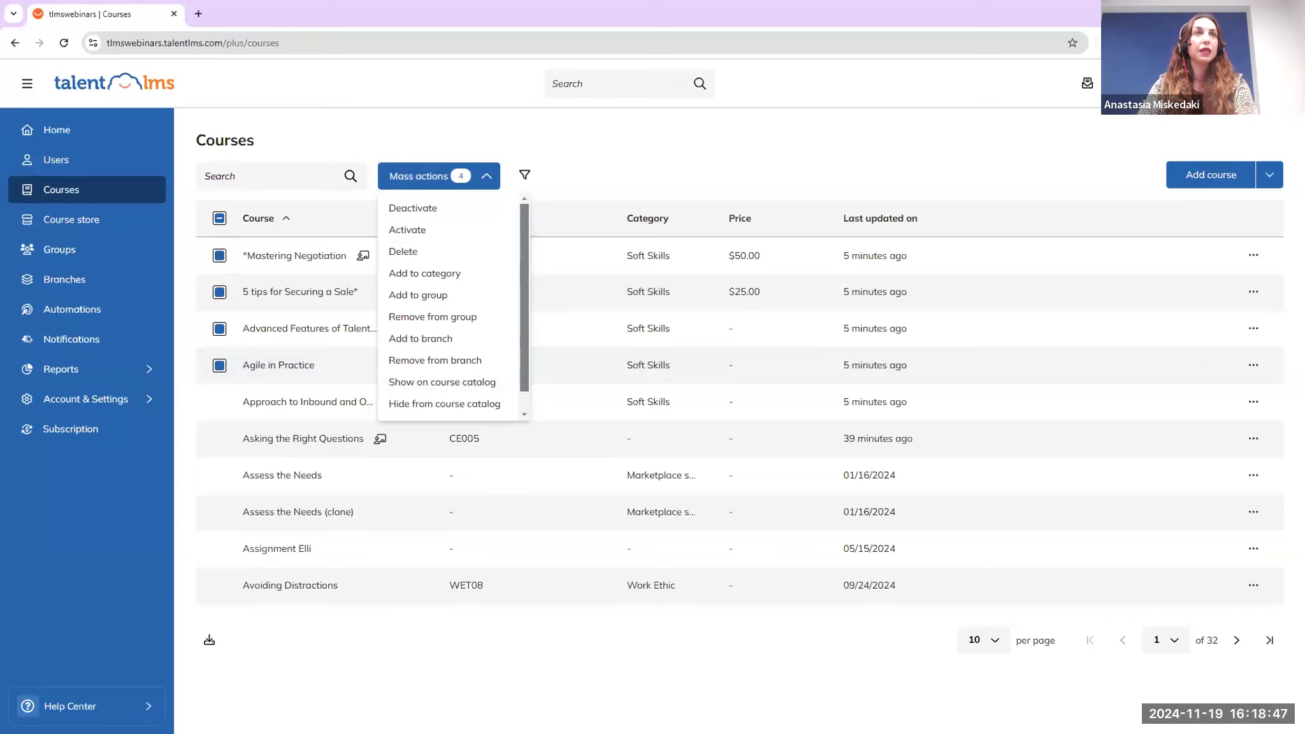
pyautogui.click(67, 255)
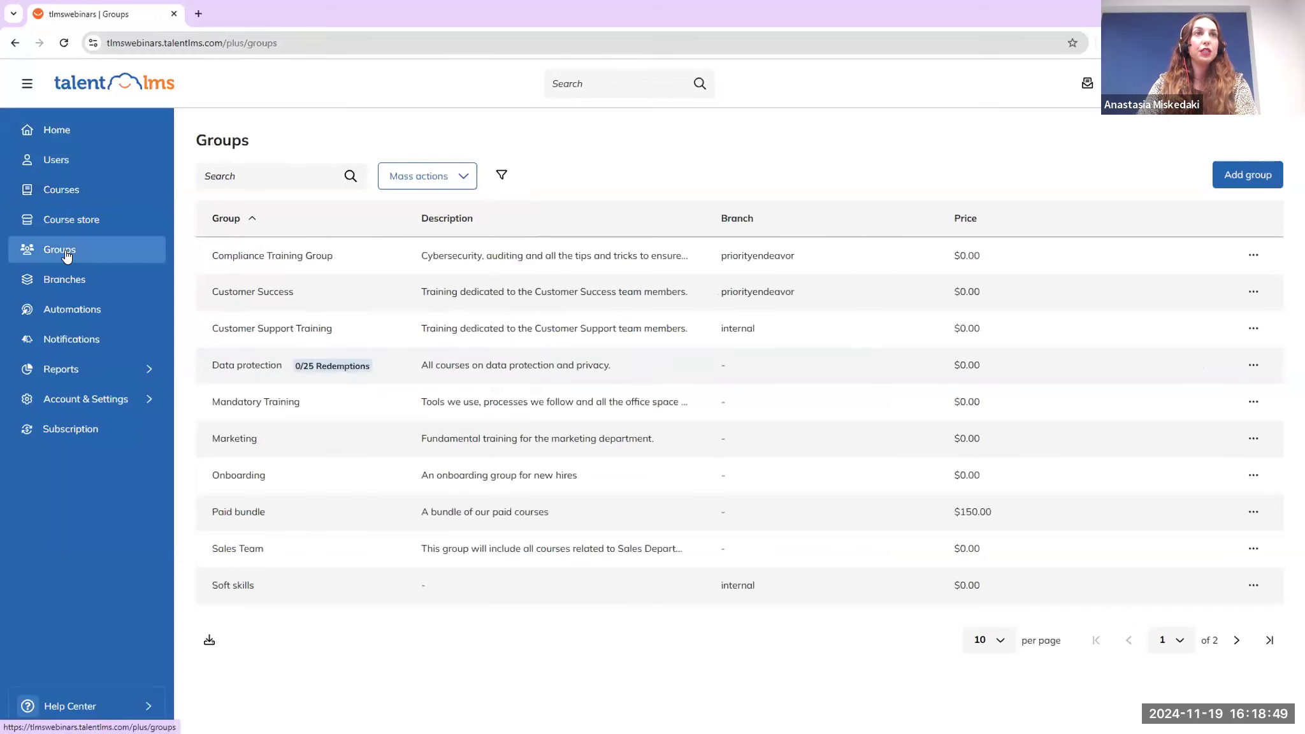
# Create and save a new group named 'Soft skills'
pyautogui.click(1243, 178)
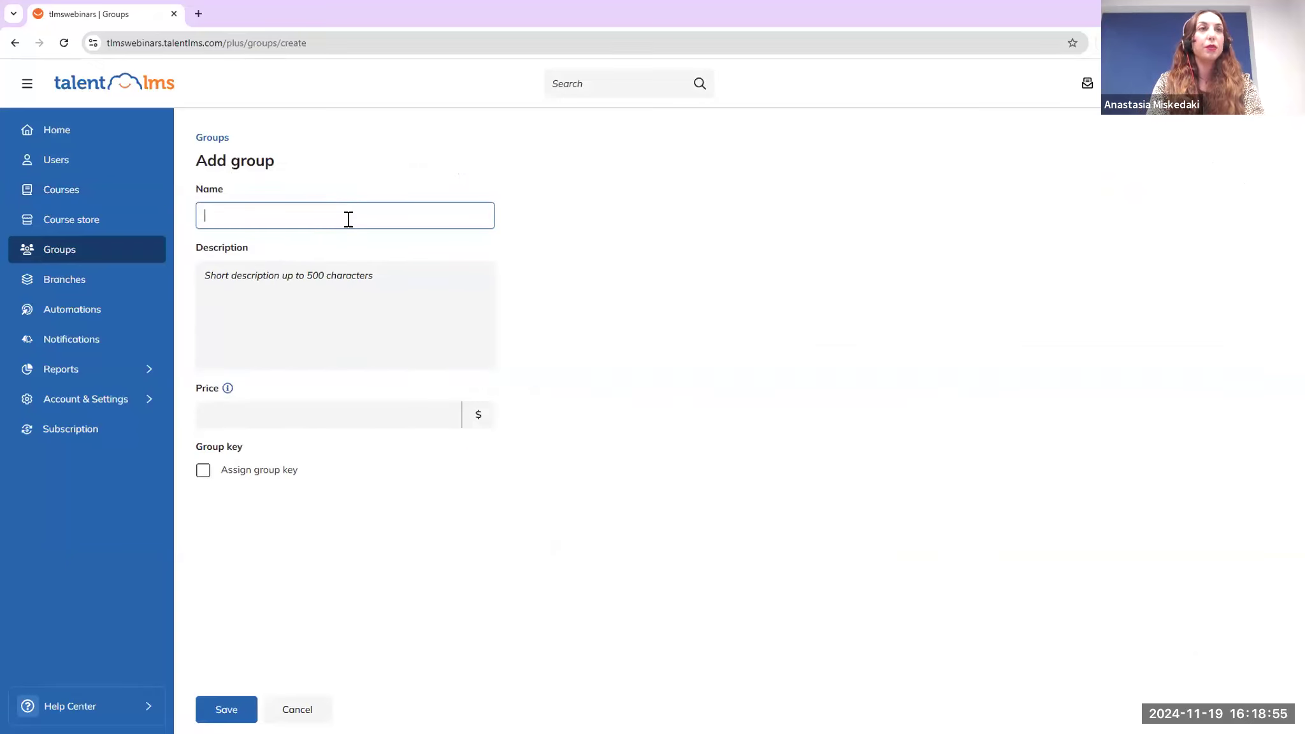
pyautogui.write('Soft skills')
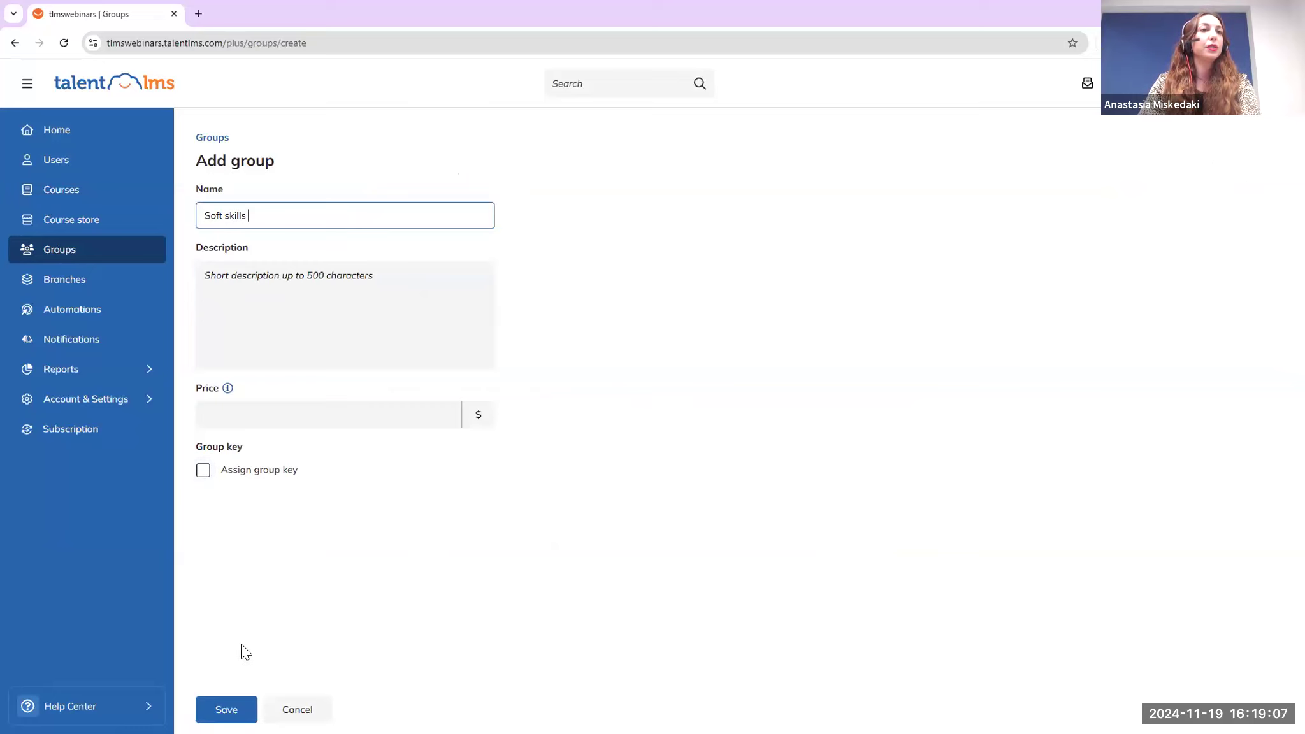
pyautogui.click(228, 709)
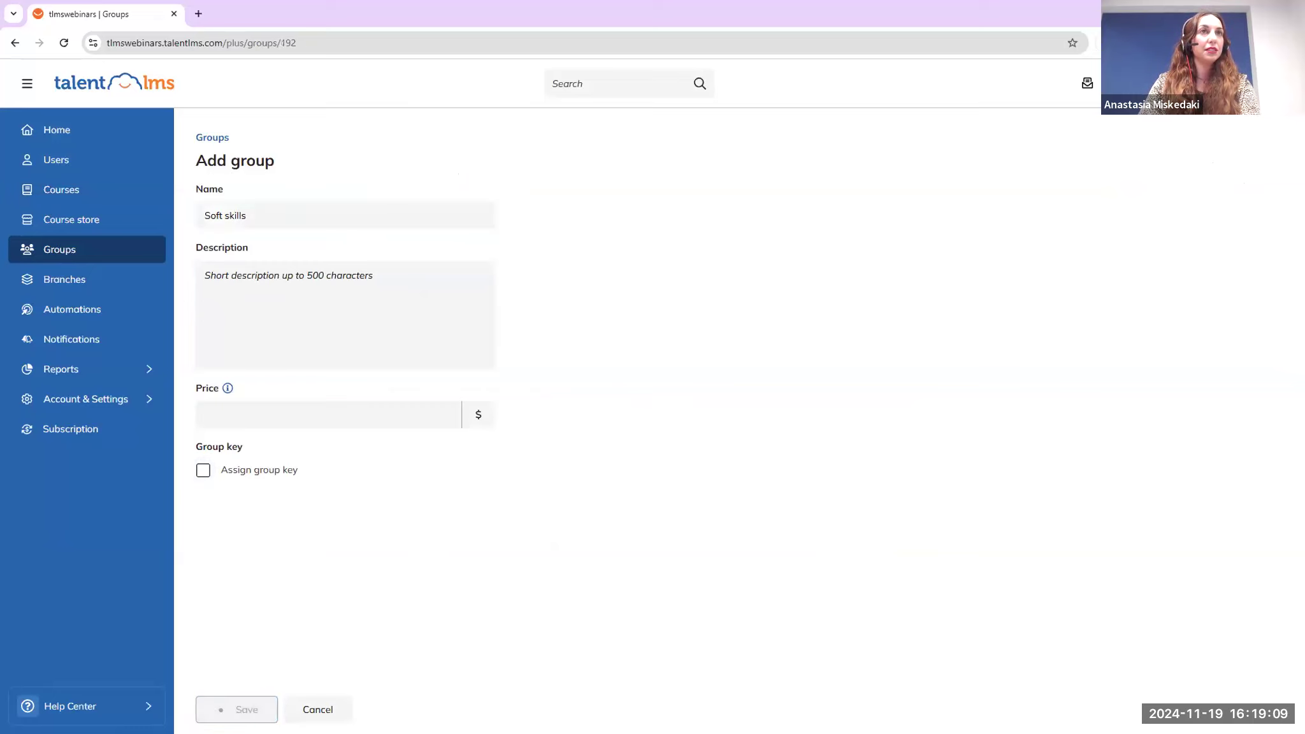
# Add courses including Advanced Features of TalentLMS and Assess the Needs (clone) to the group
pyautogui.click(283, 192)
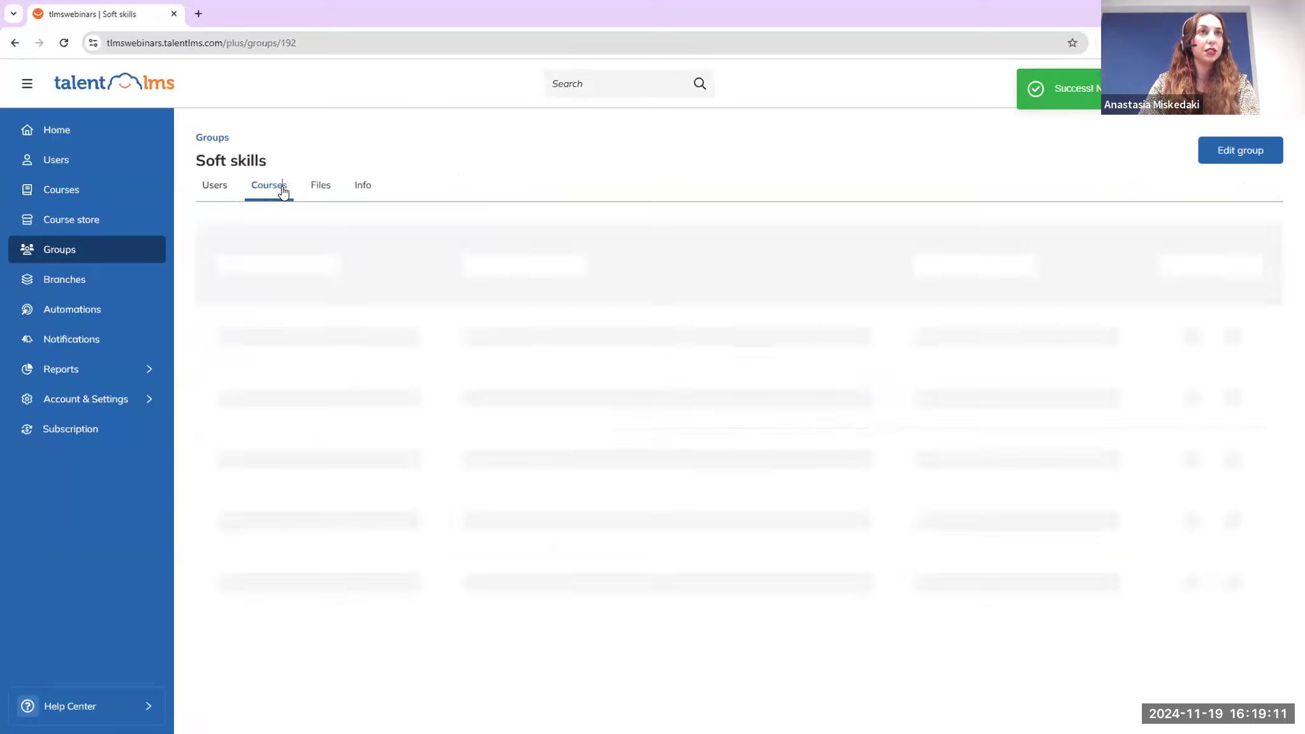
pyautogui.click(747, 457)
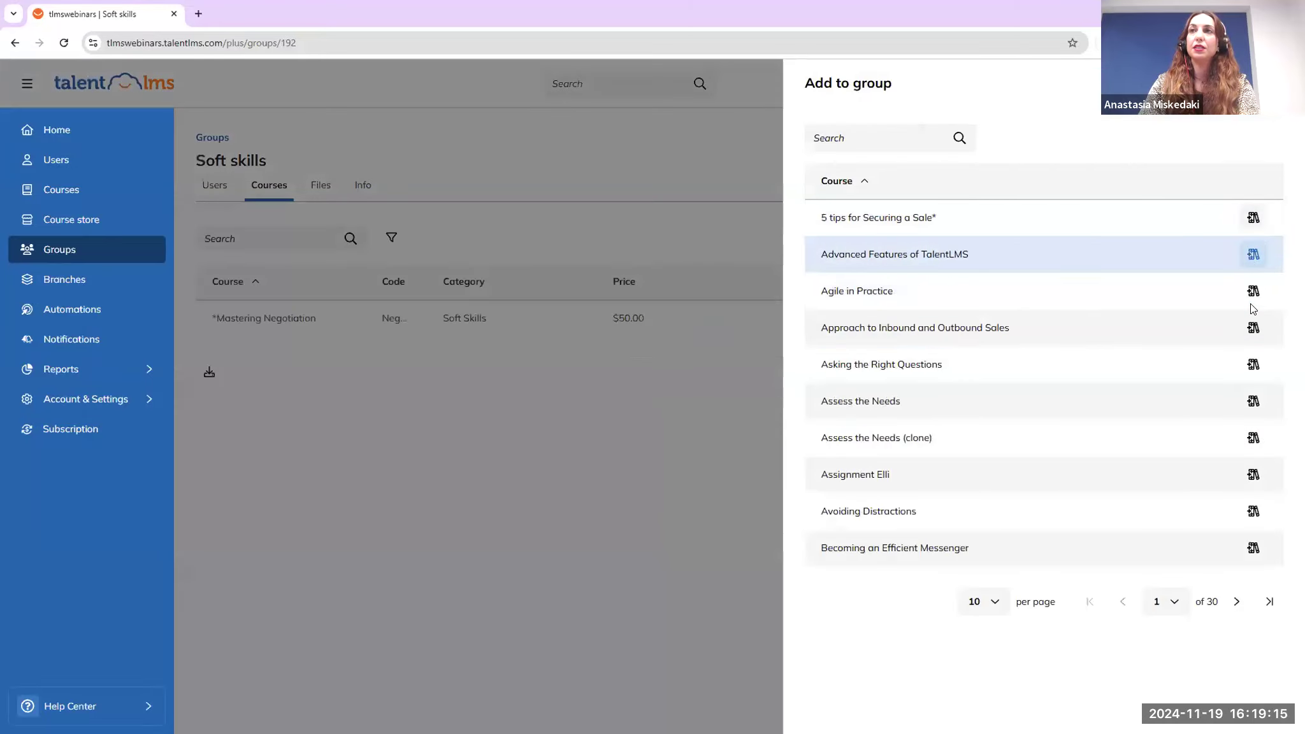
pyautogui.click(1252, 254)
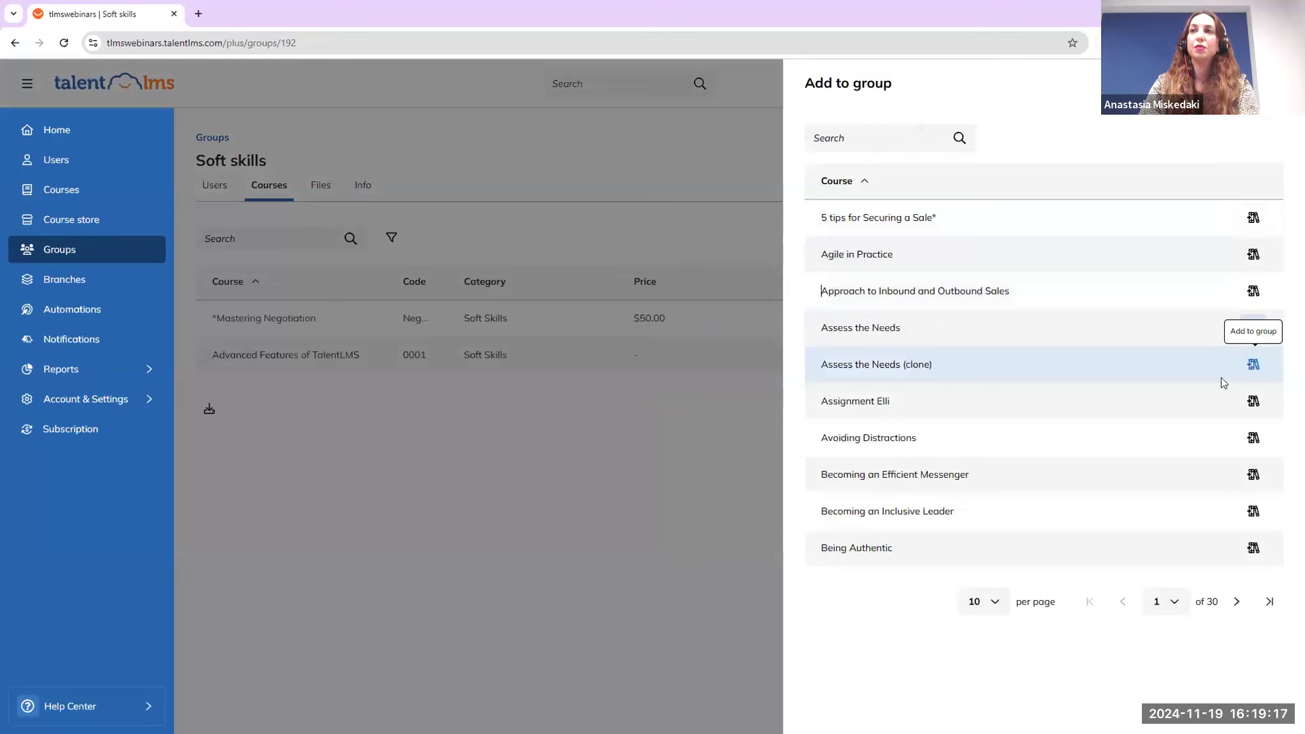
pyautogui.click(1251, 366)
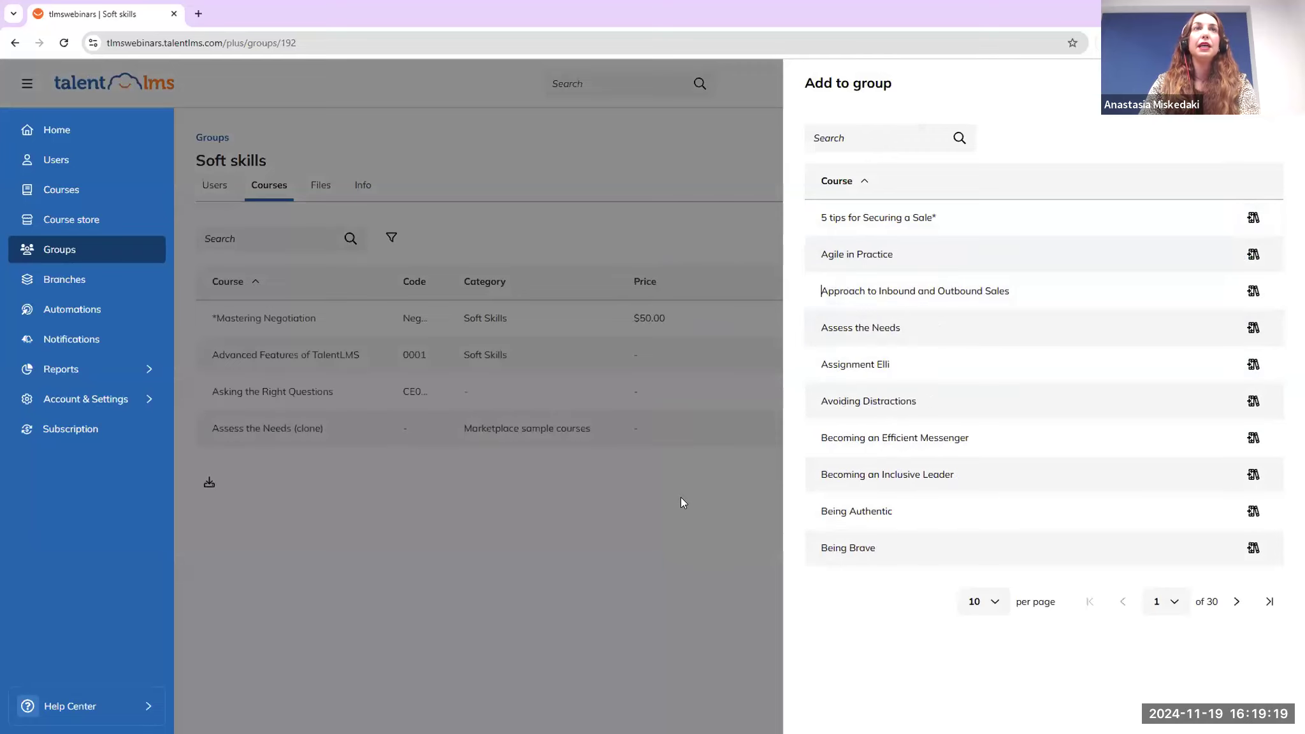
pyautogui.click(682, 499)
pyautogui.click(363, 189)
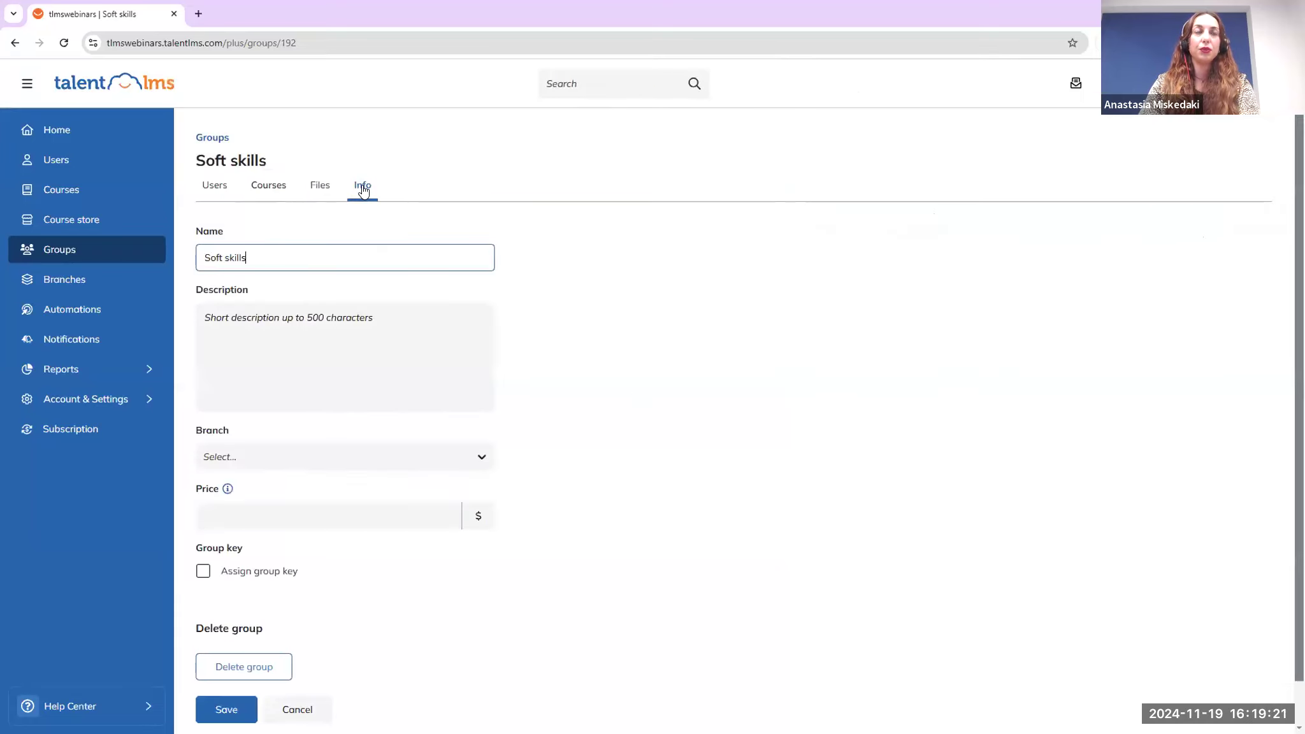
pyautogui.click(204, 573)
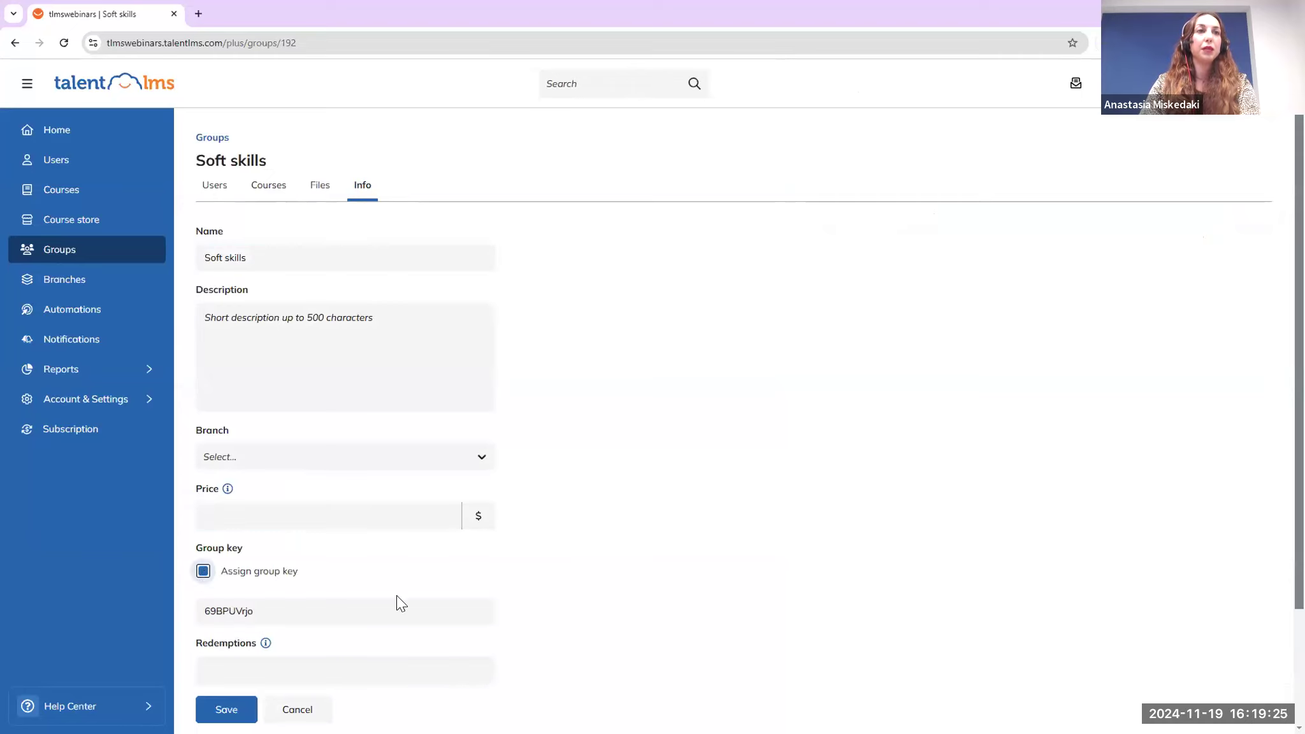
pyautogui.scroll(-1, 365, 583)
pyautogui.click(279, 549)
pyautogui.hotkey('ctrl', 'a')
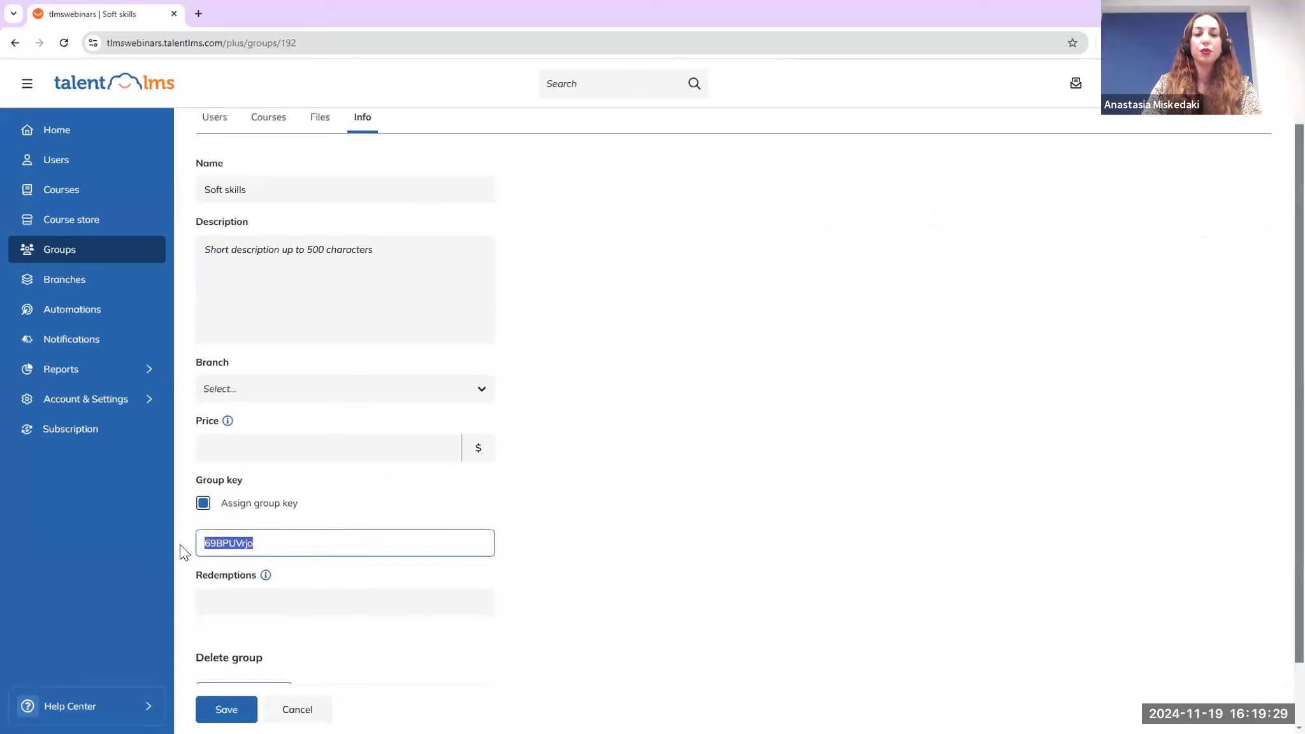
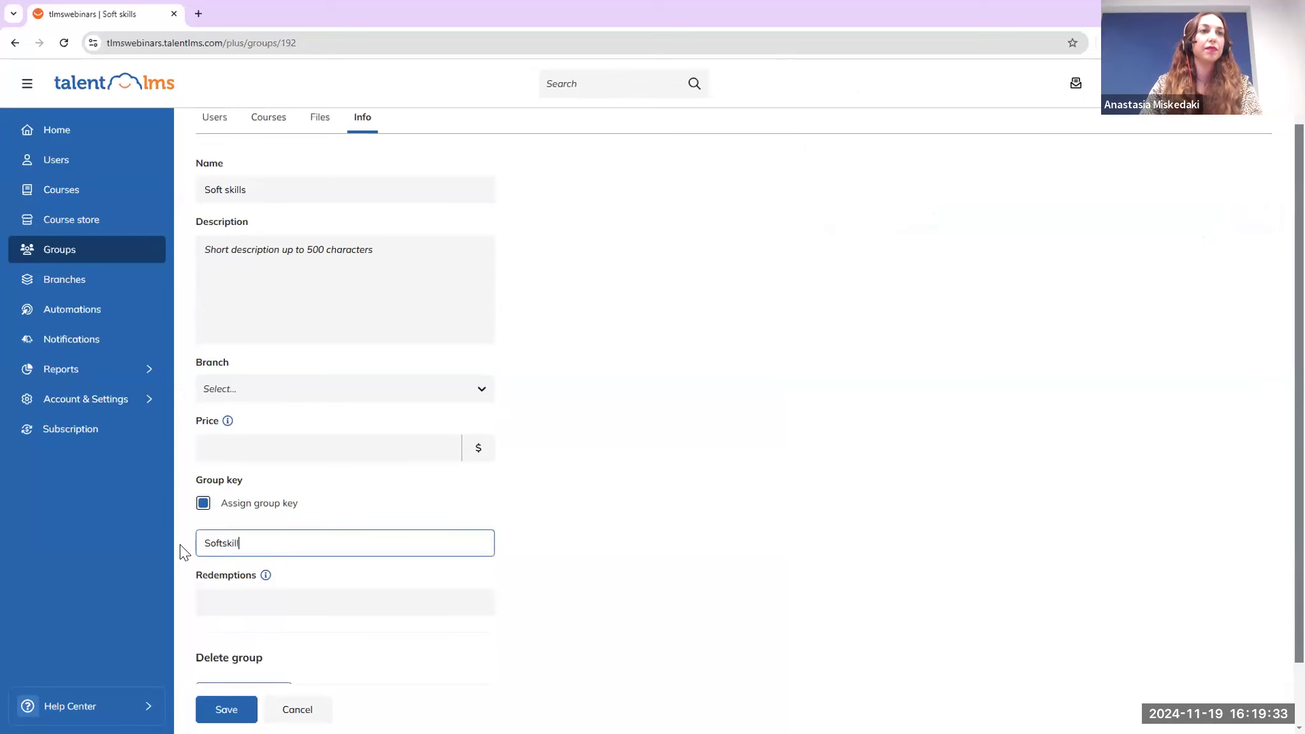
pyautogui.click(223, 709)
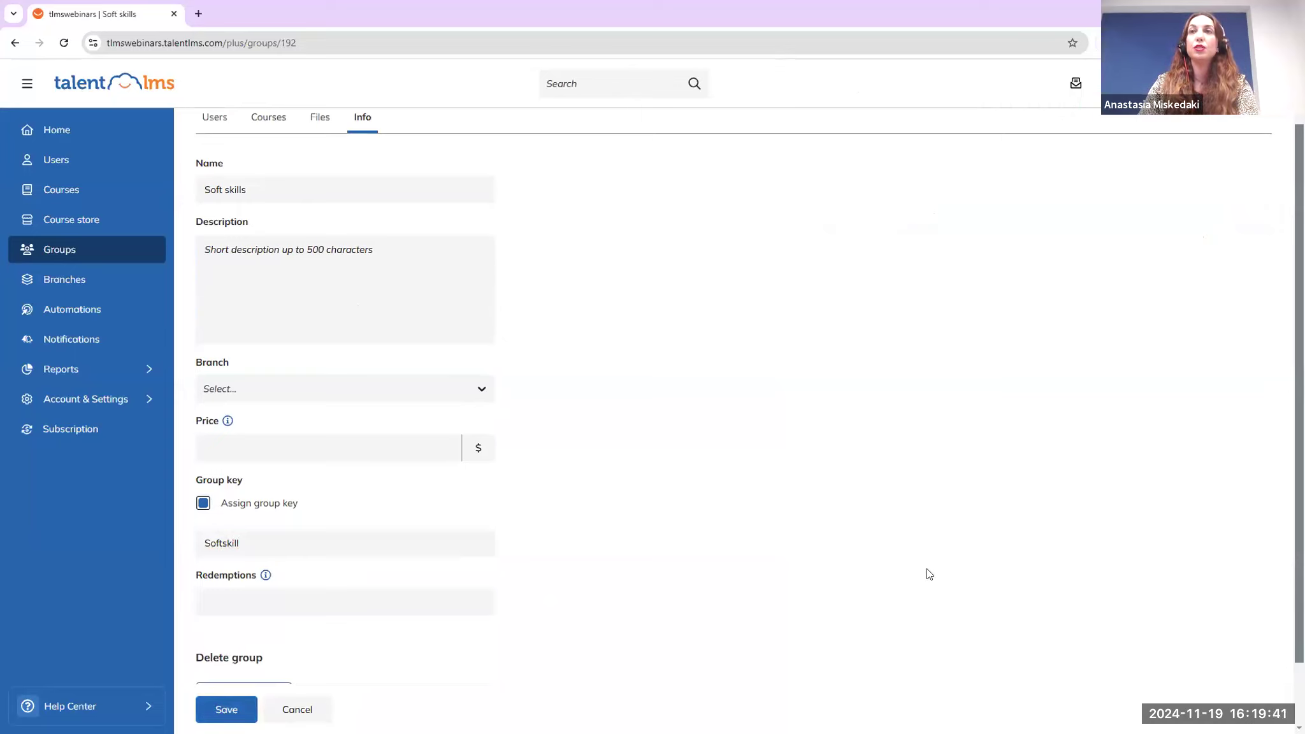
pyautogui.click(1210, 88)
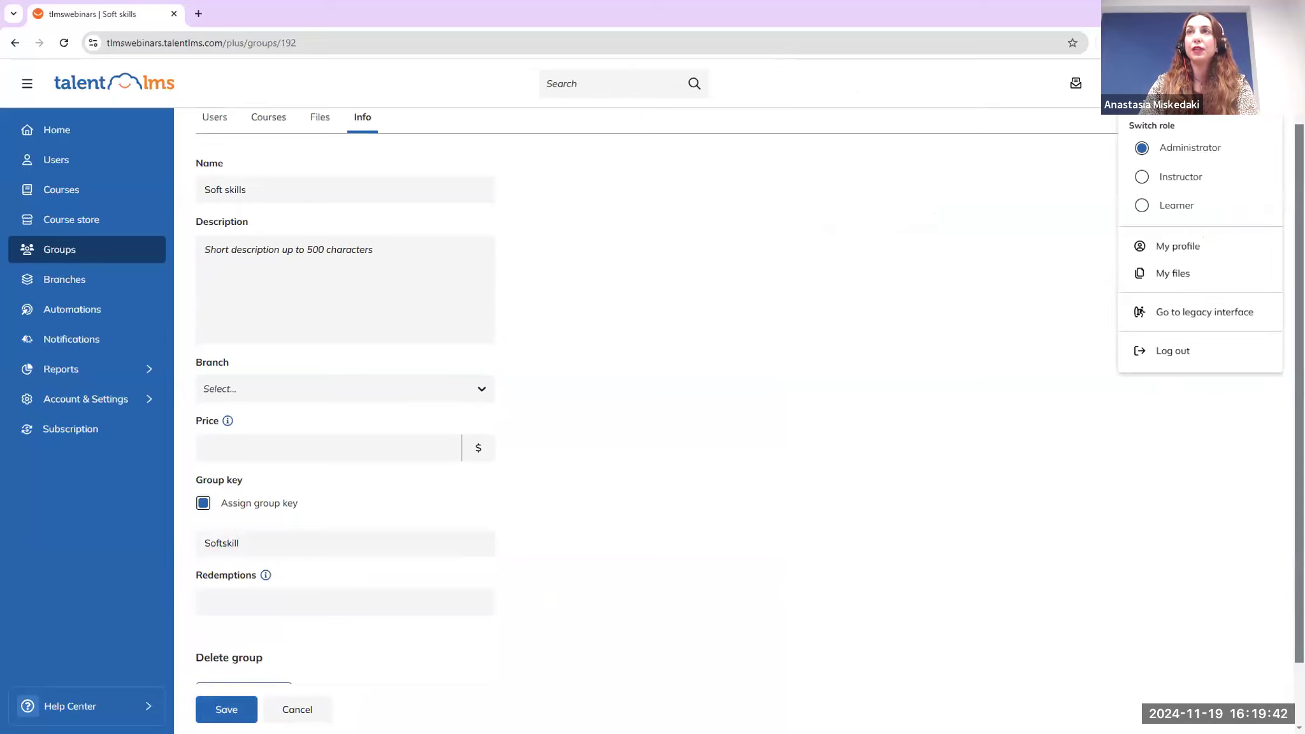
# As a learner, view My groups and the Join group prompt, then switch back to Administrator
pyautogui.click(1175, 201)
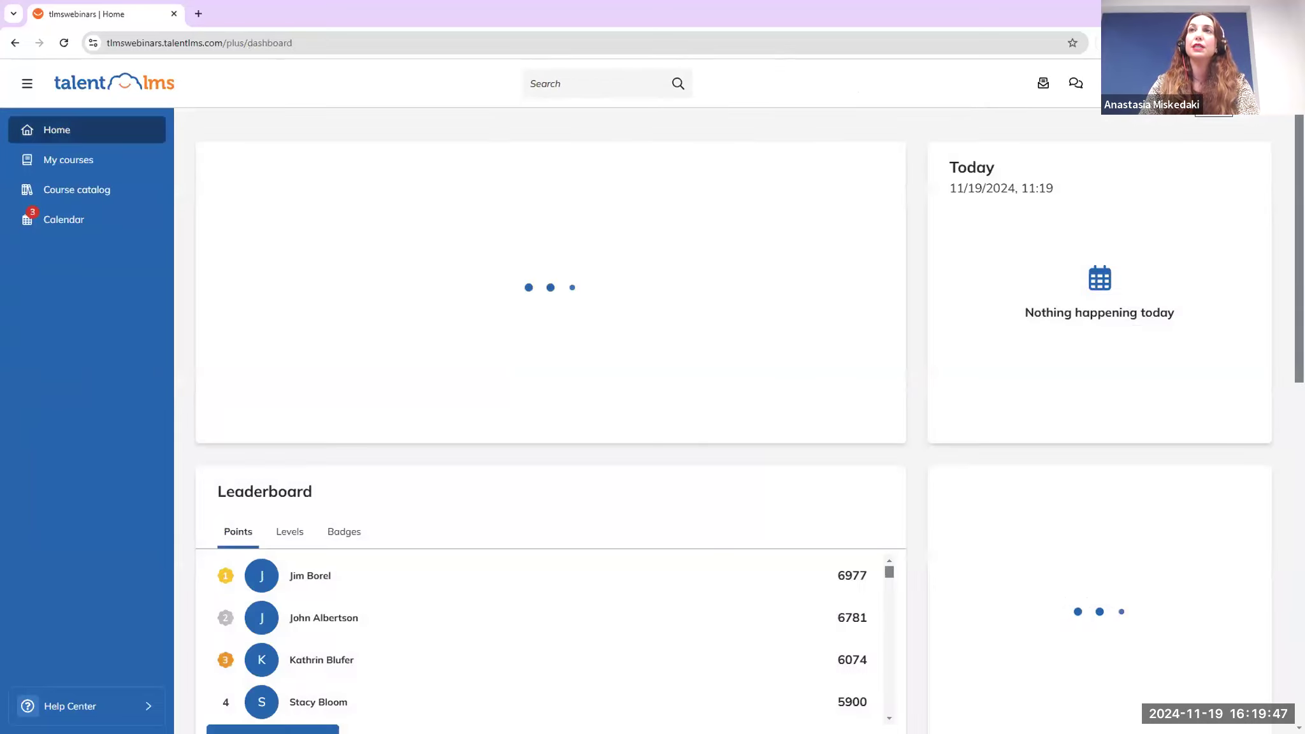
pyautogui.click(1210, 88)
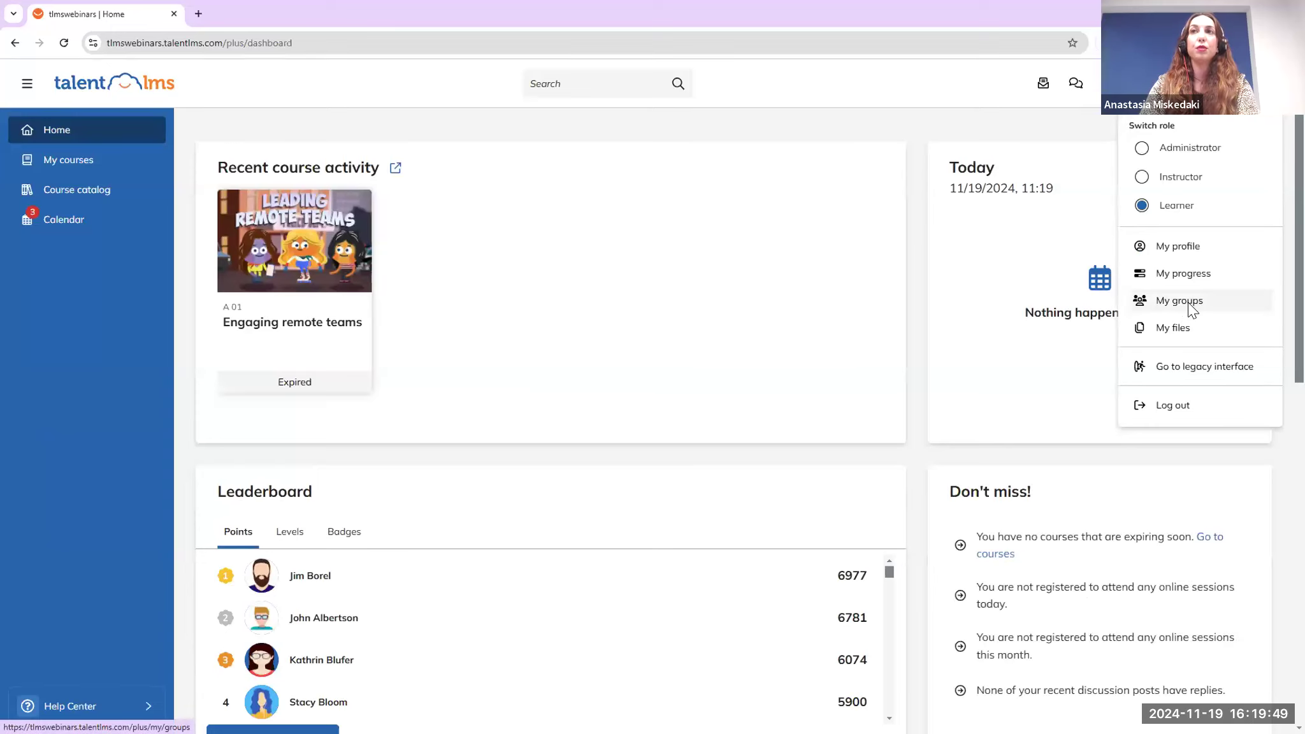
pyautogui.click(1189, 302)
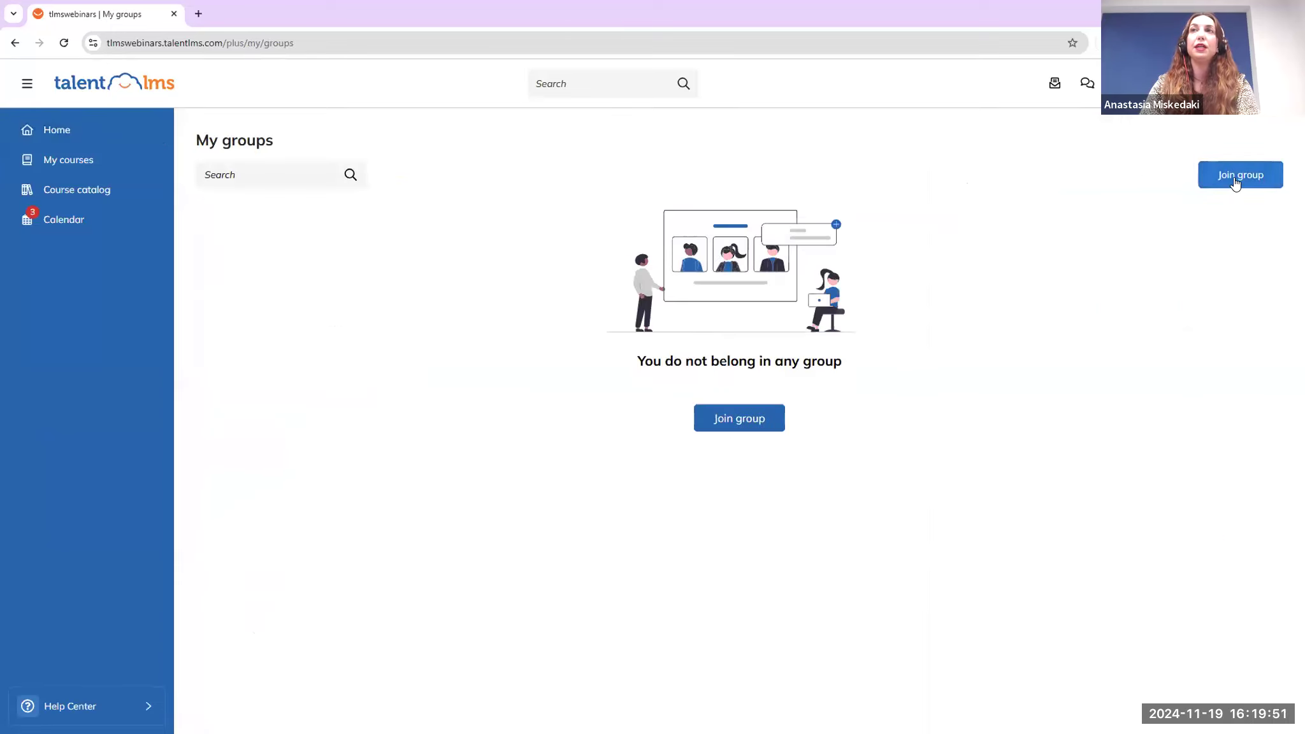
pyautogui.click(1235, 182)
pyautogui.click(598, 417)
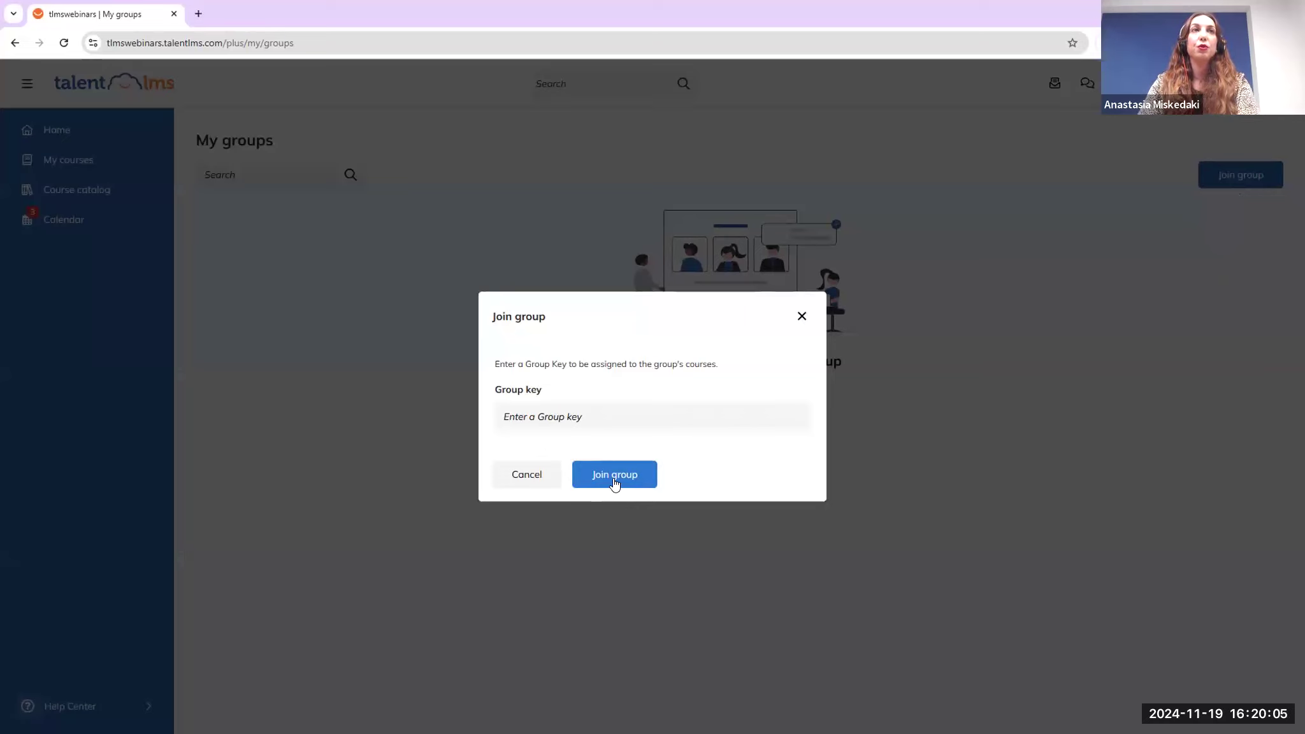
pyautogui.click(803, 317)
pyautogui.click(1122, 83)
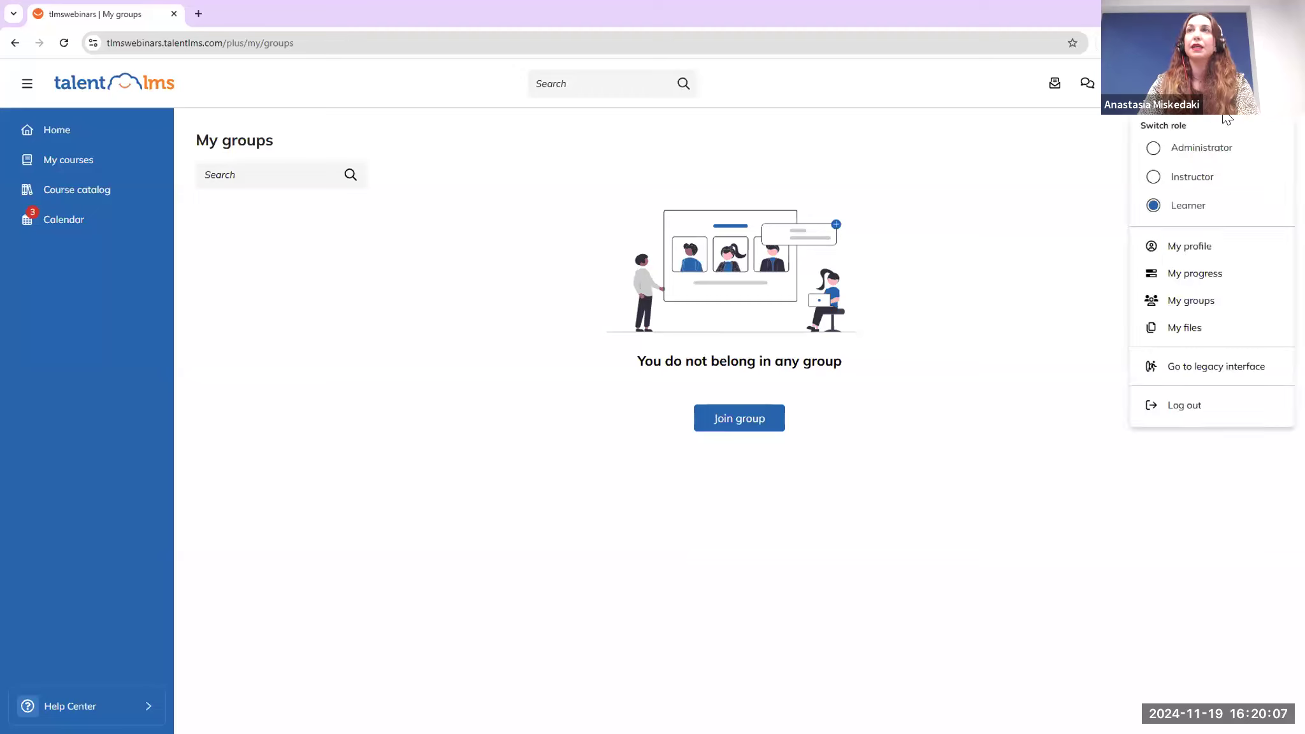
pyautogui.click(1200, 148)
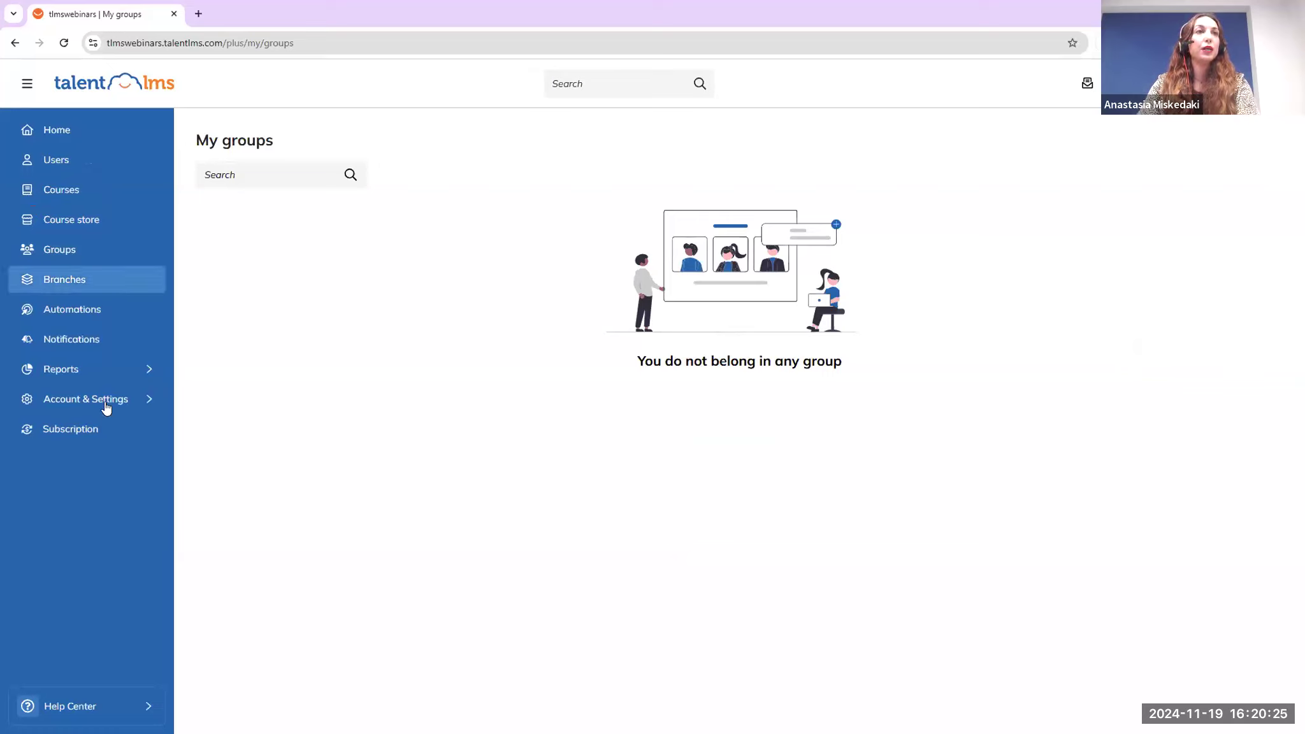
# In the Users settings, set the default group to Soft skills and save
pyautogui.moveTo(115, 406)
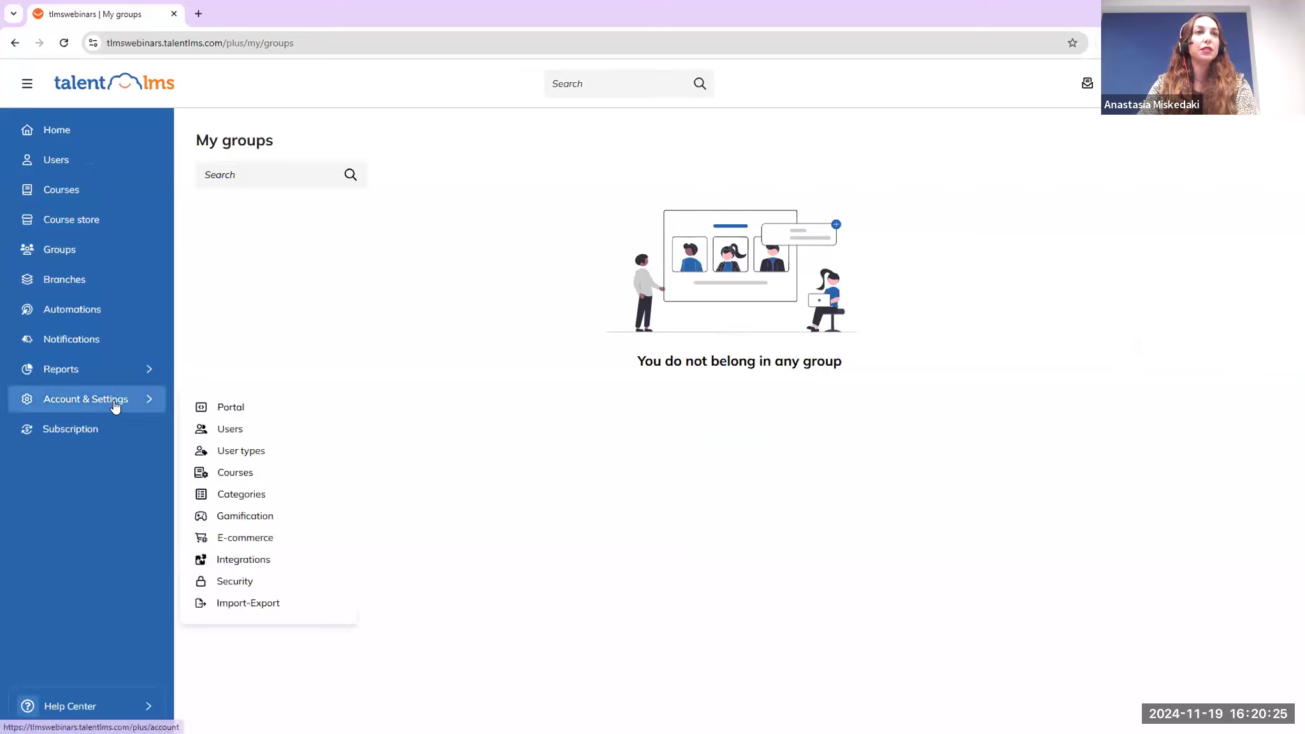
pyautogui.click(237, 431)
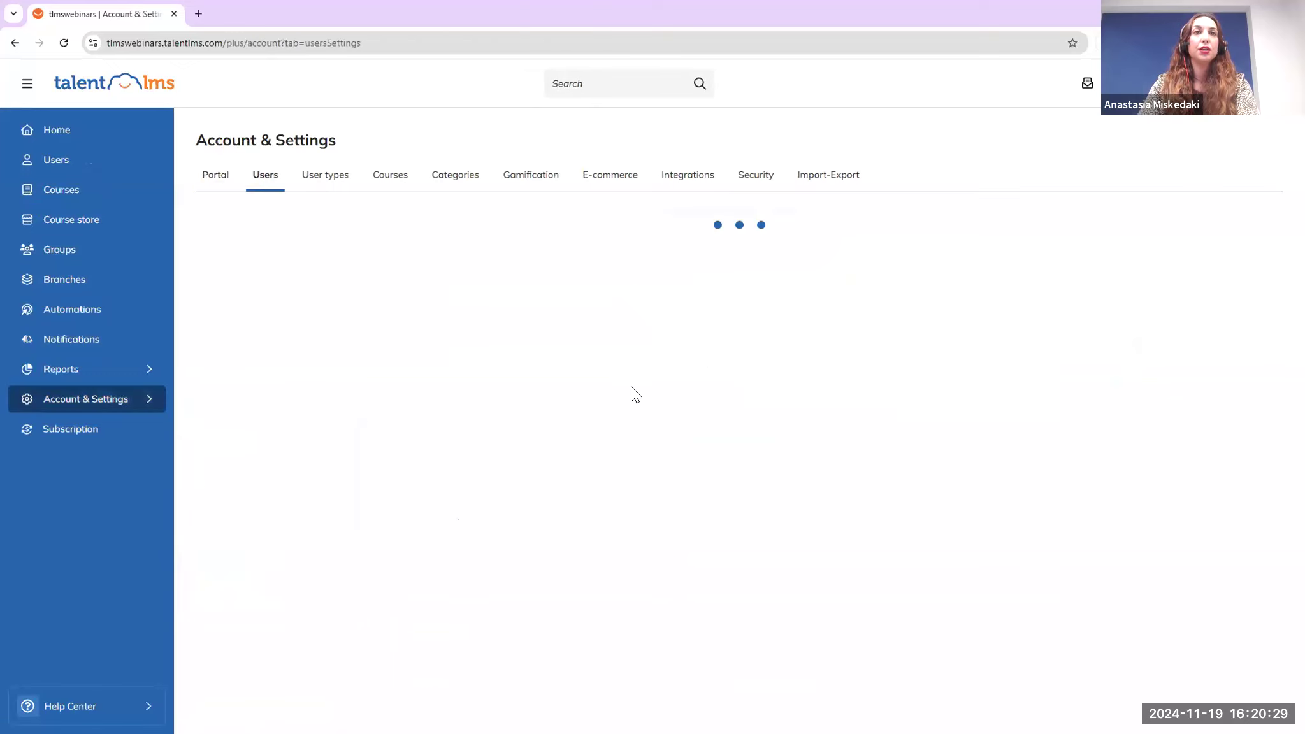
pyautogui.scroll(-3, 626, 392)
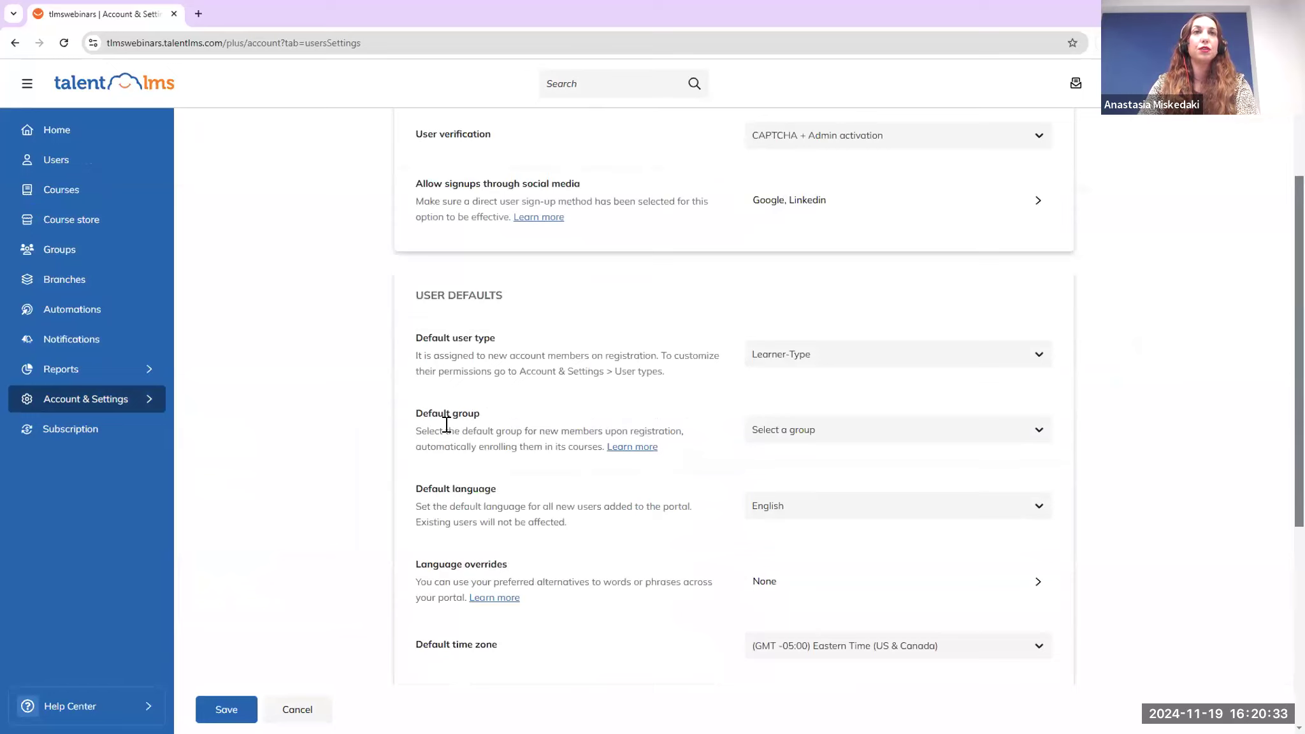
pyautogui.click(865, 439)
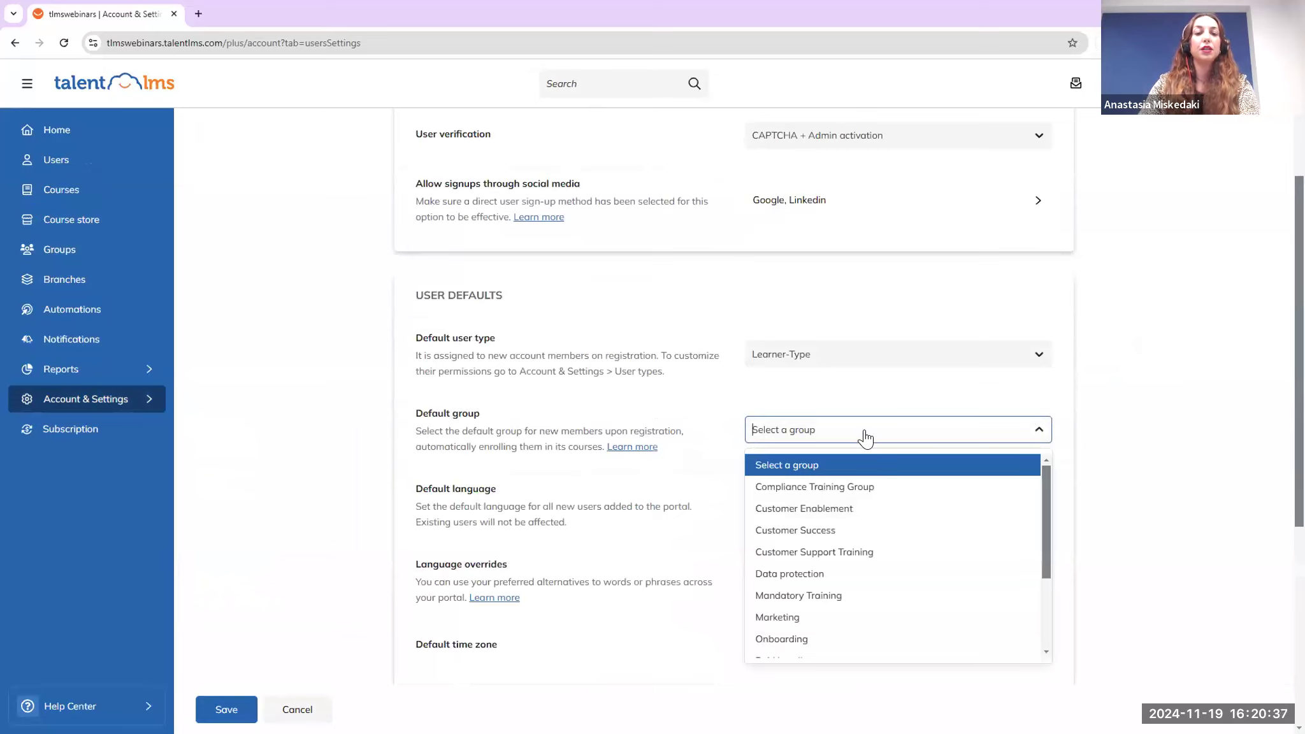
pyautogui.write('Soft')
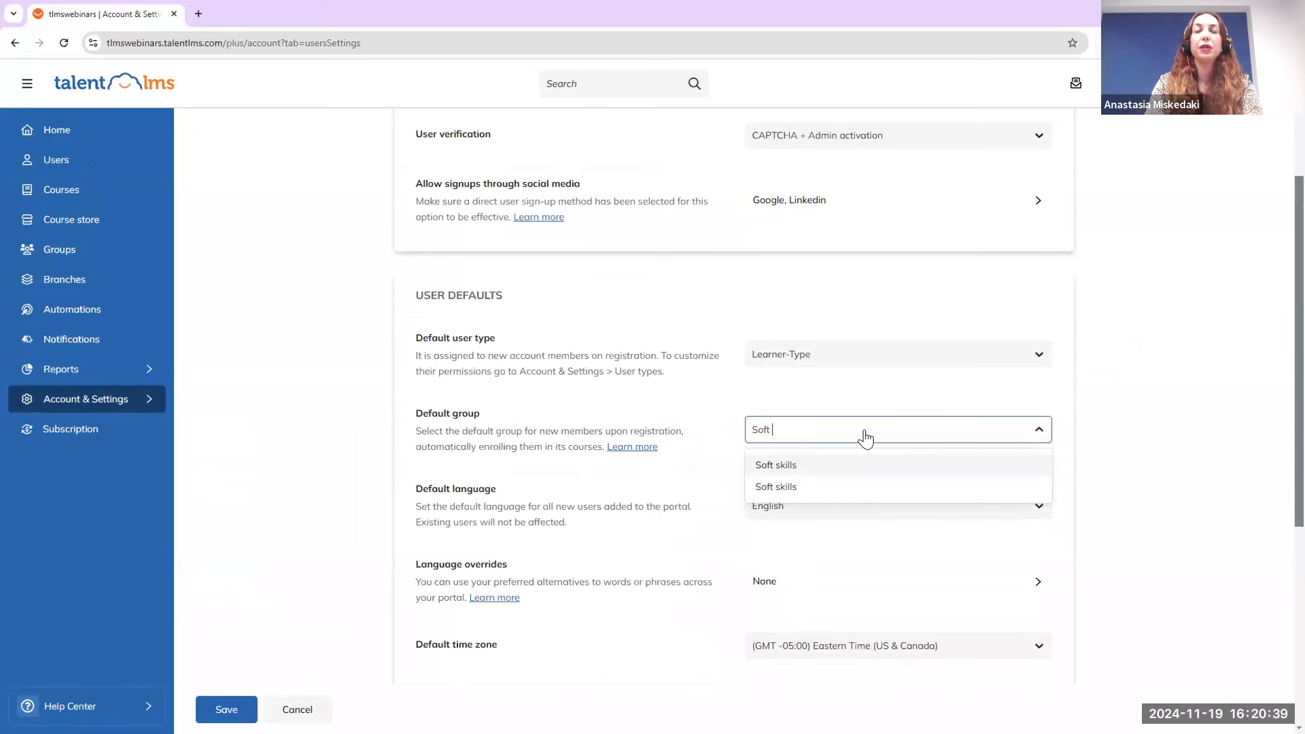
pyautogui.click(863, 468)
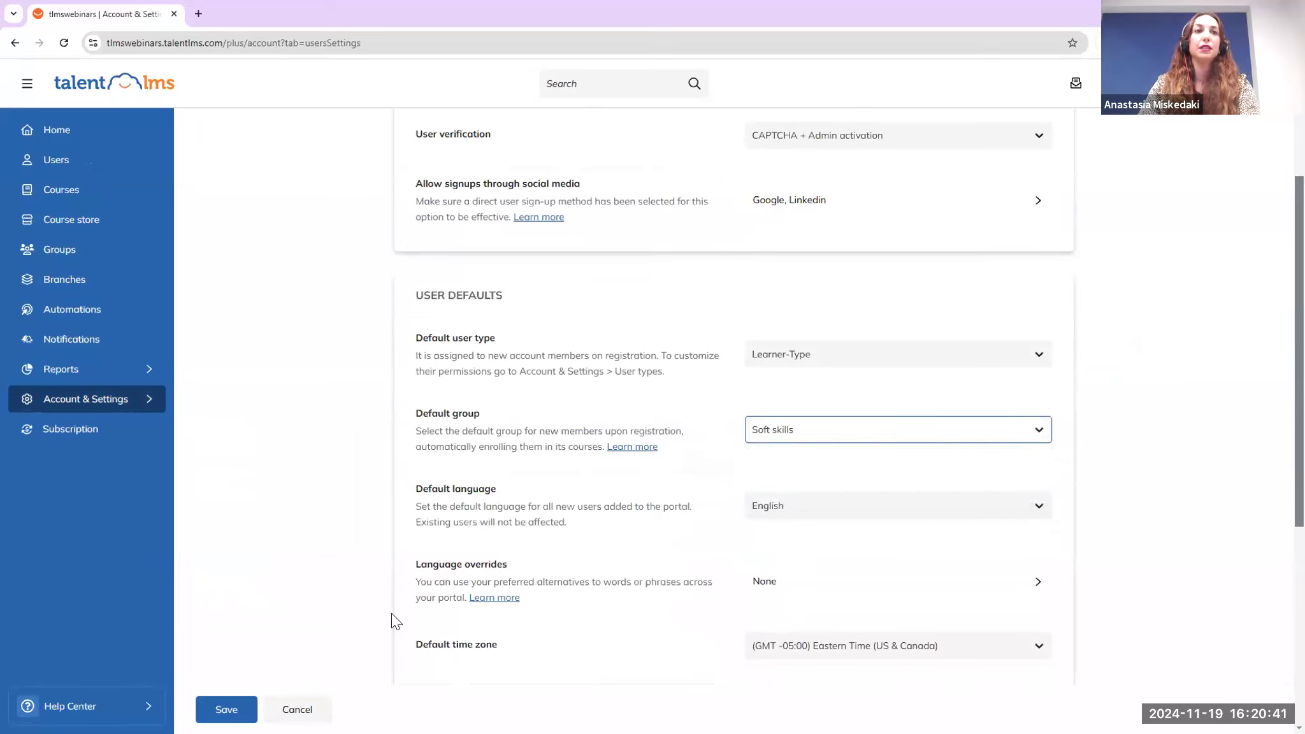
pyautogui.click(226, 709)
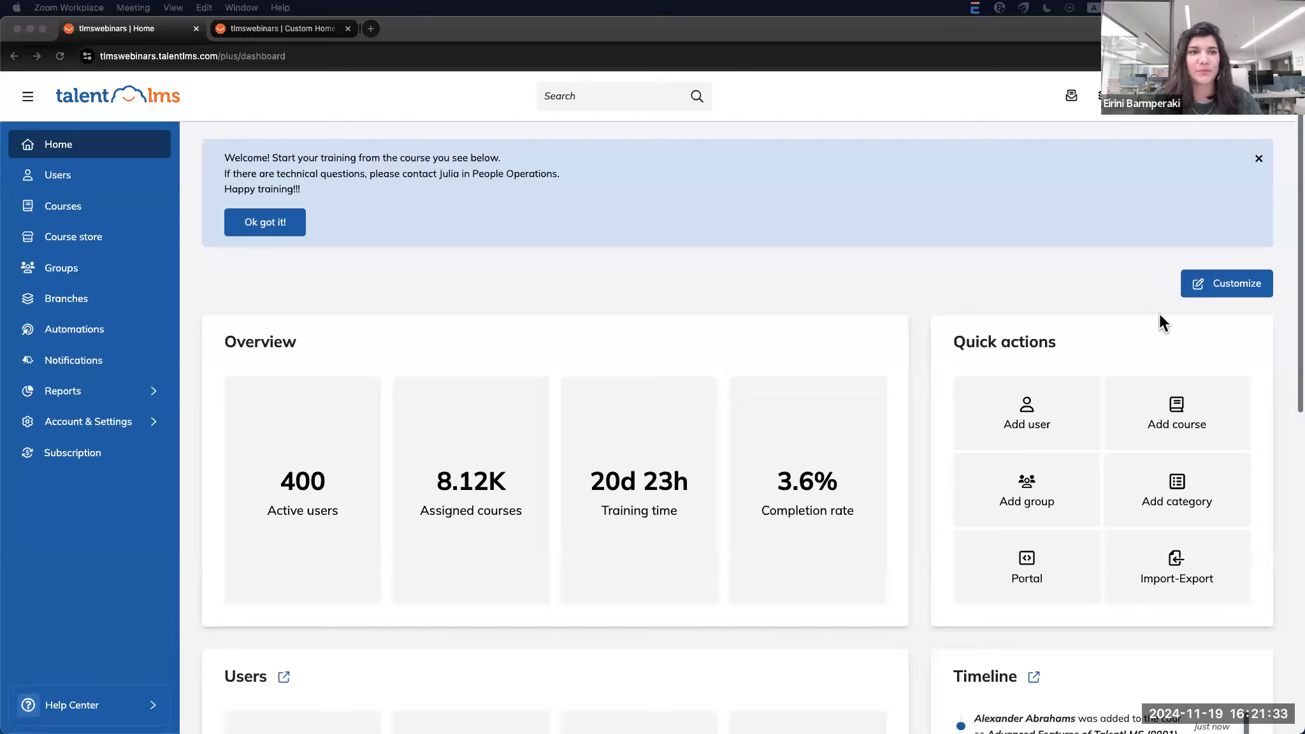
# Switch to the Instructor role and open the Discussions list
pyautogui.click(1189, 118)
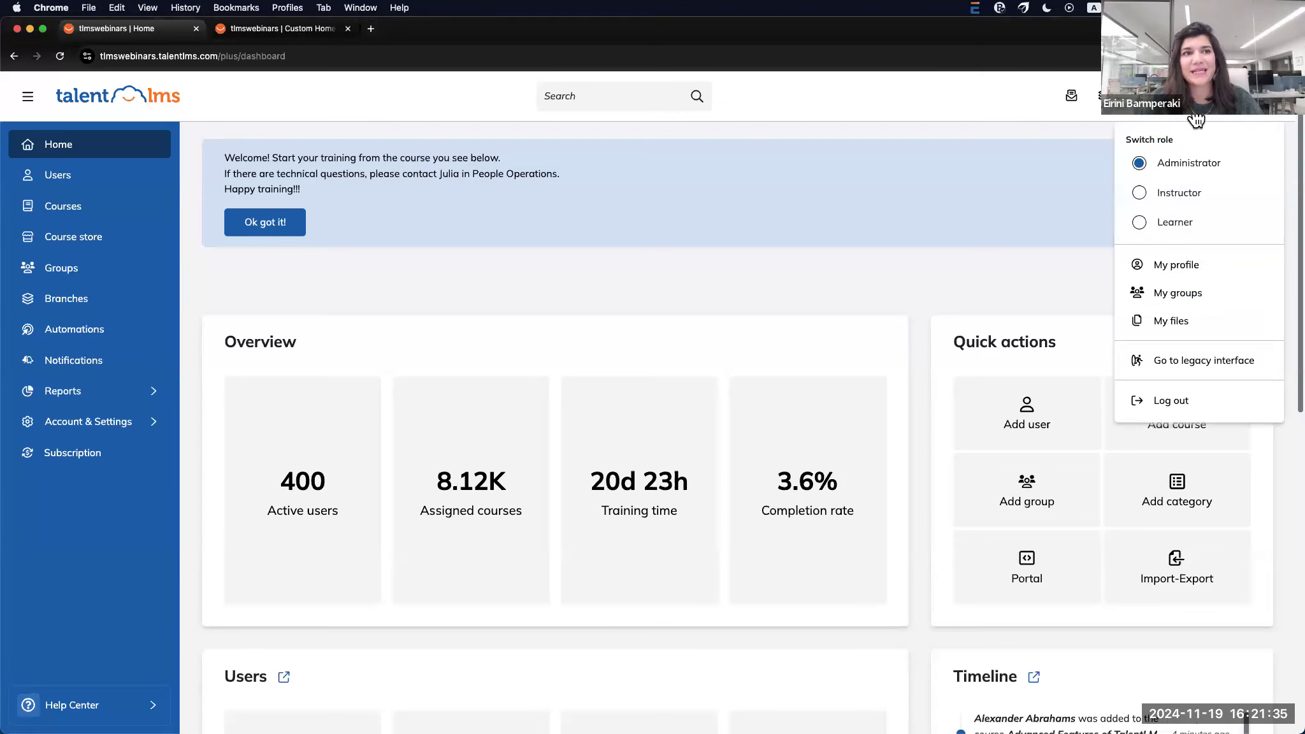
pyautogui.click(1180, 195)
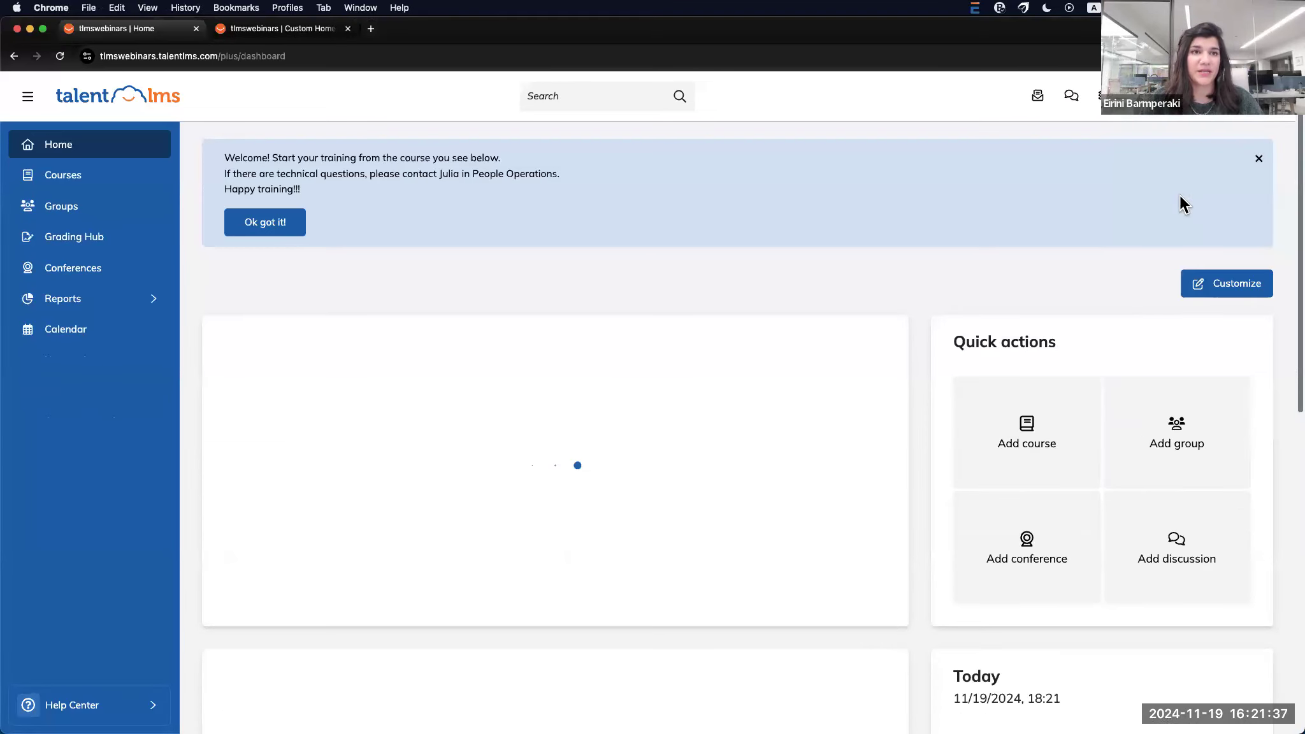
pyautogui.click(1072, 99)
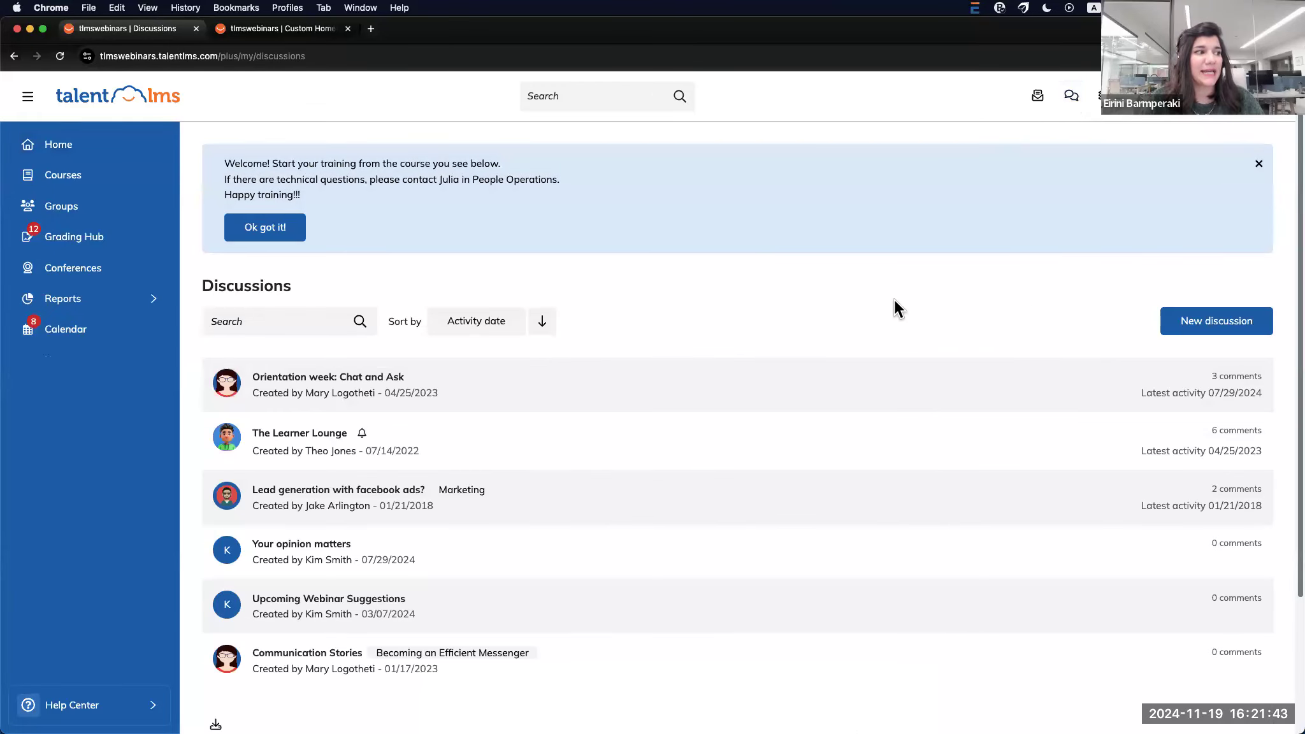
# Look over the discussion search and sort options, then begin a new discussion
pyautogui.scroll(-5, 690, 370)
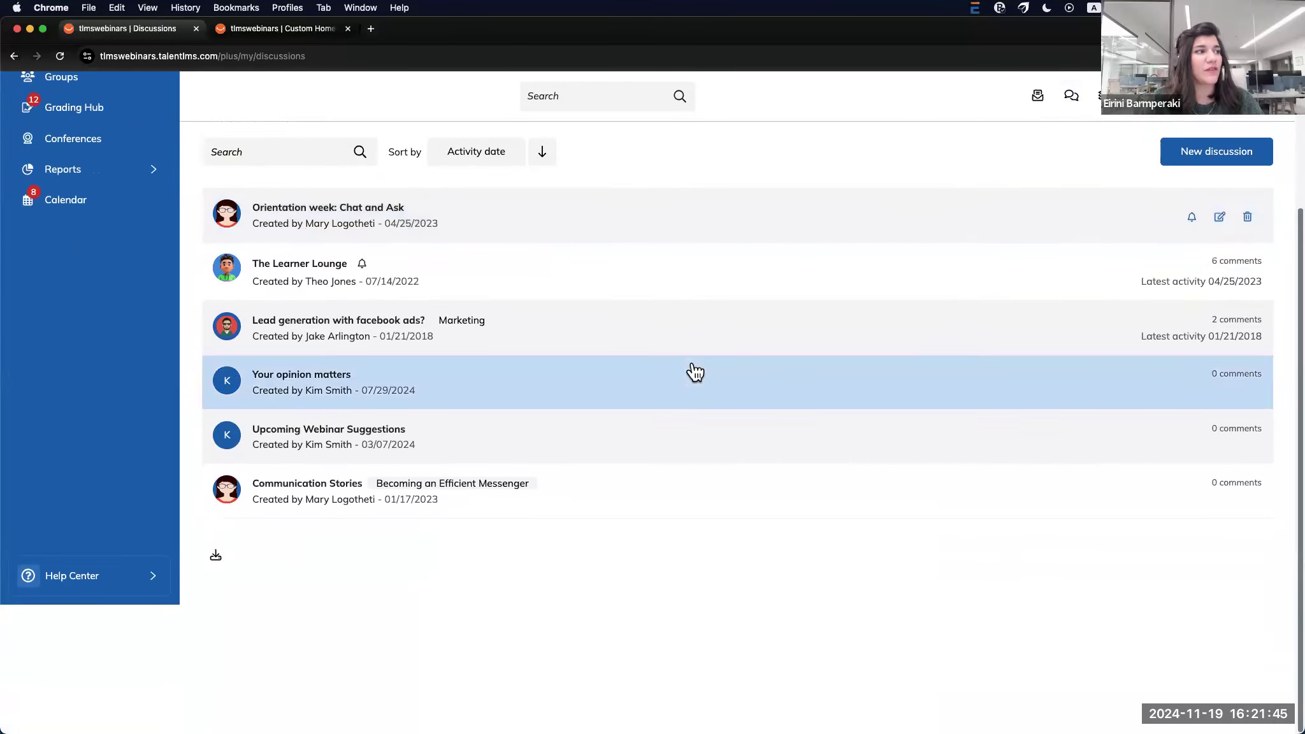
pyautogui.scroll(5, 721, 414)
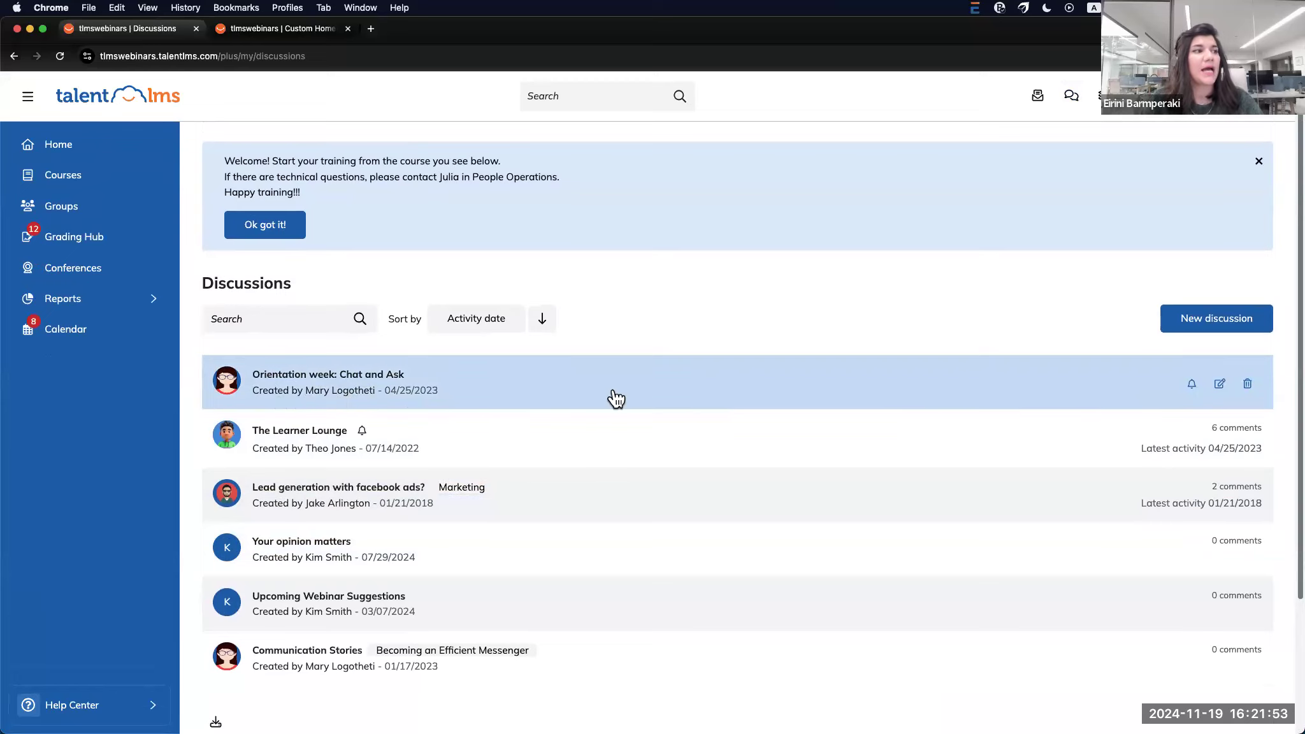
pyautogui.click(301, 316)
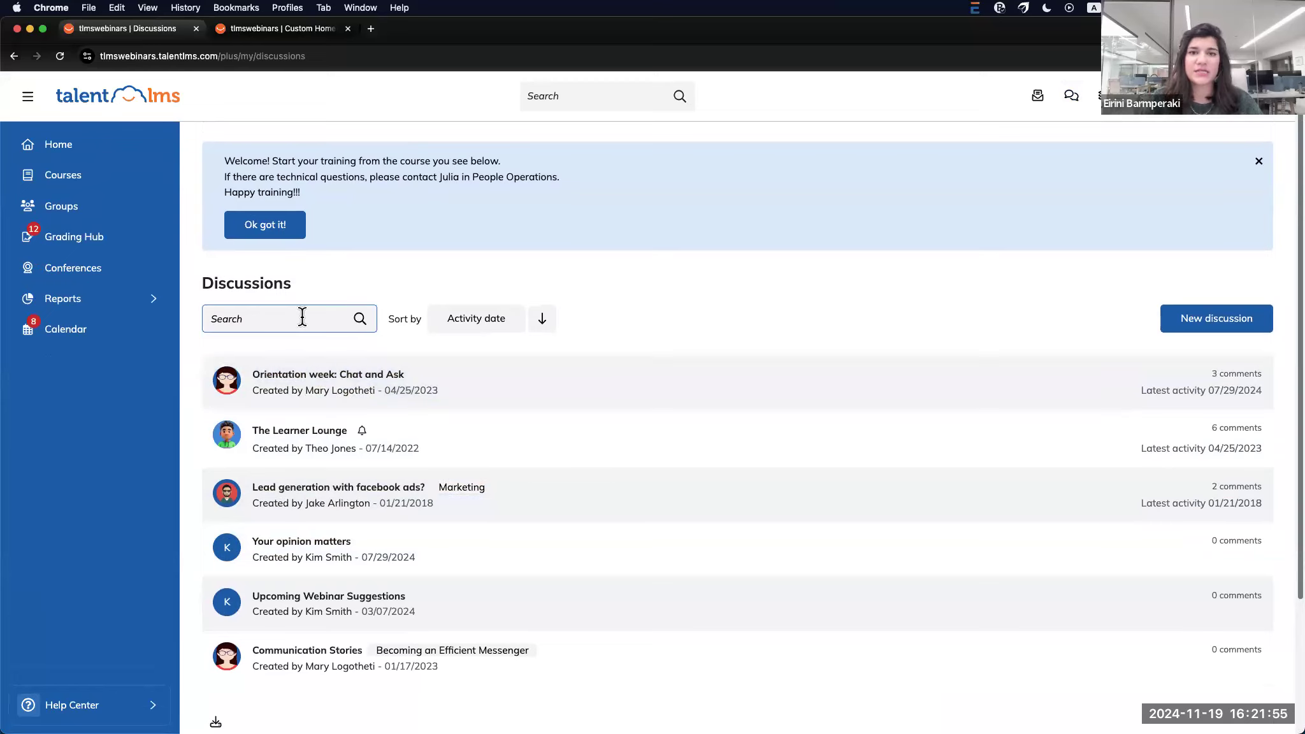
pyautogui.click(475, 323)
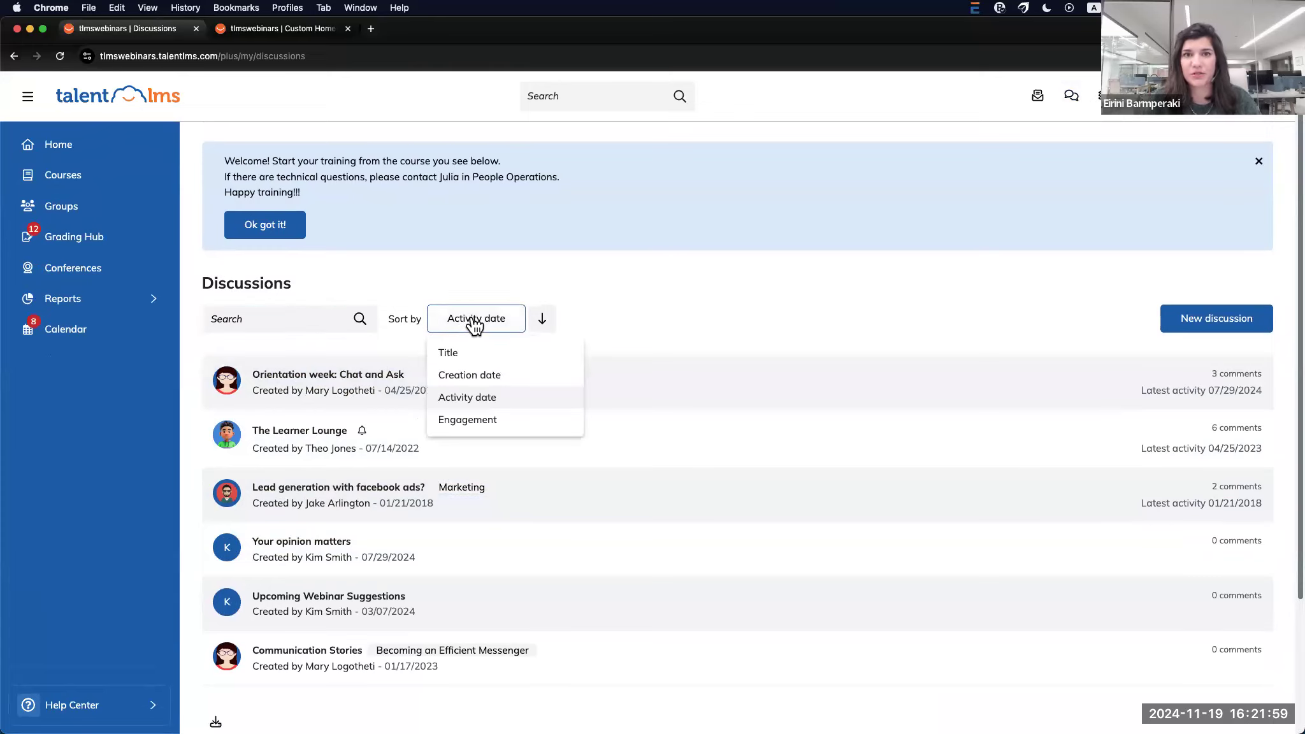
pyautogui.click(659, 336)
pyautogui.click(1185, 318)
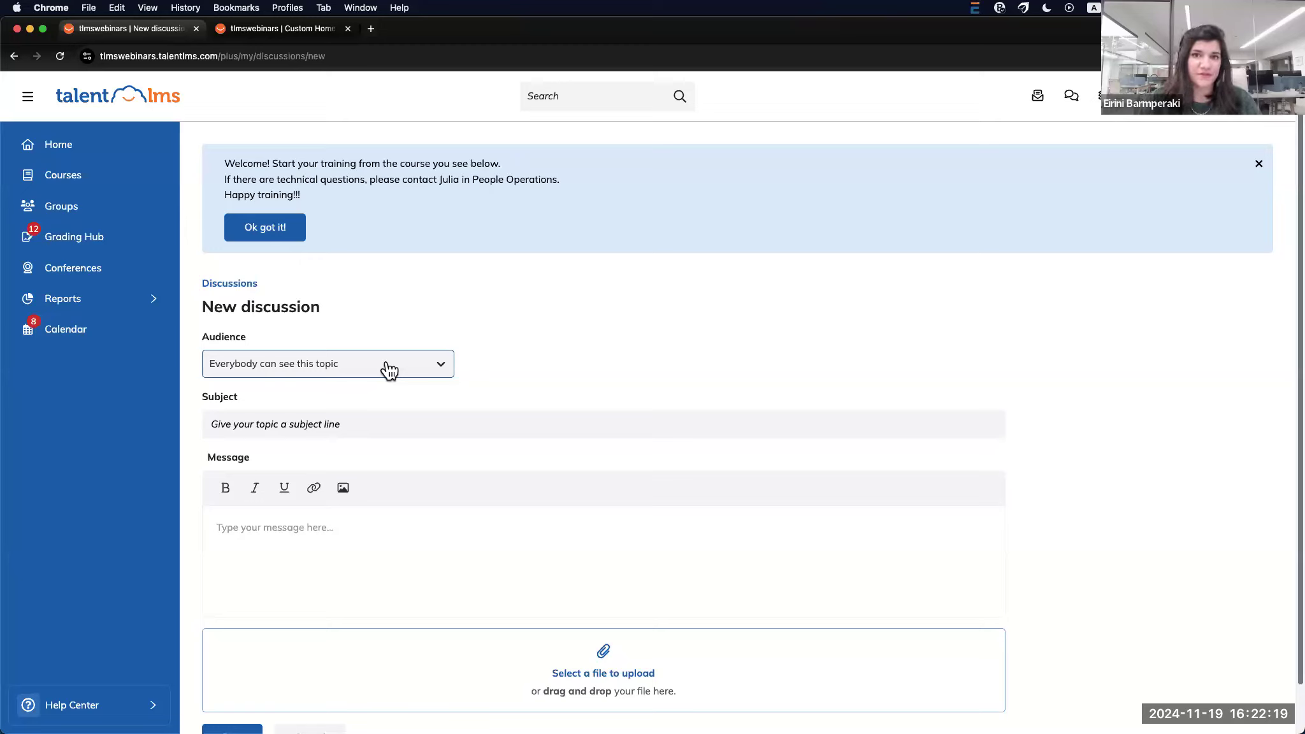
# Set the audience to 'Only specific users can see this topic' and browse the Limited to course/group list
pyautogui.click(389, 370)
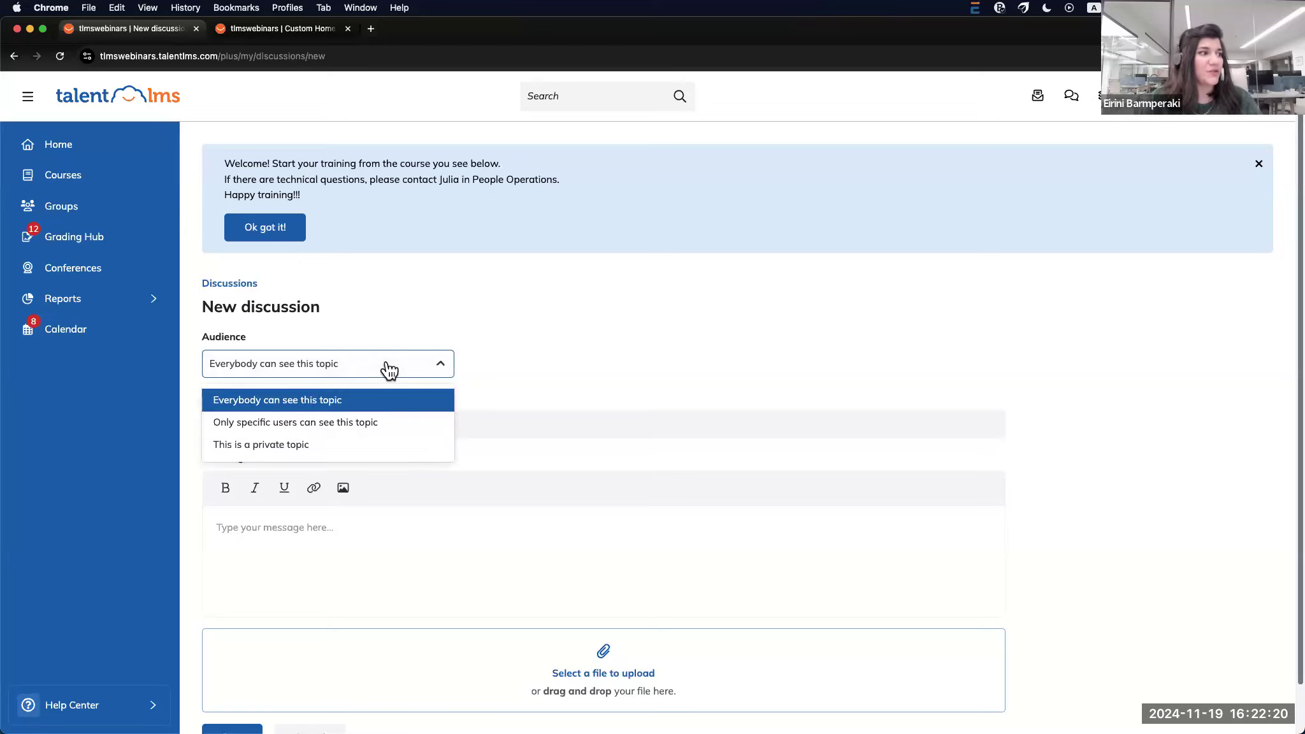
pyautogui.click(356, 424)
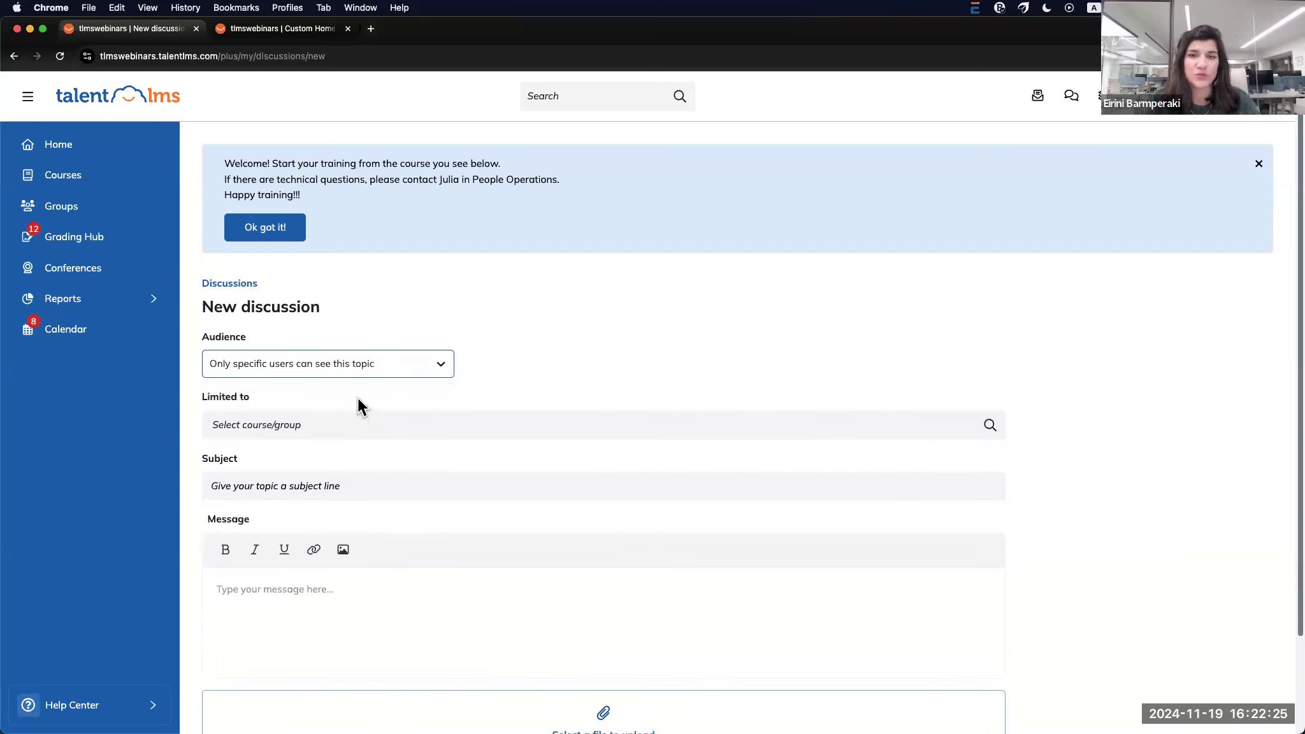
pyautogui.click(440, 367)
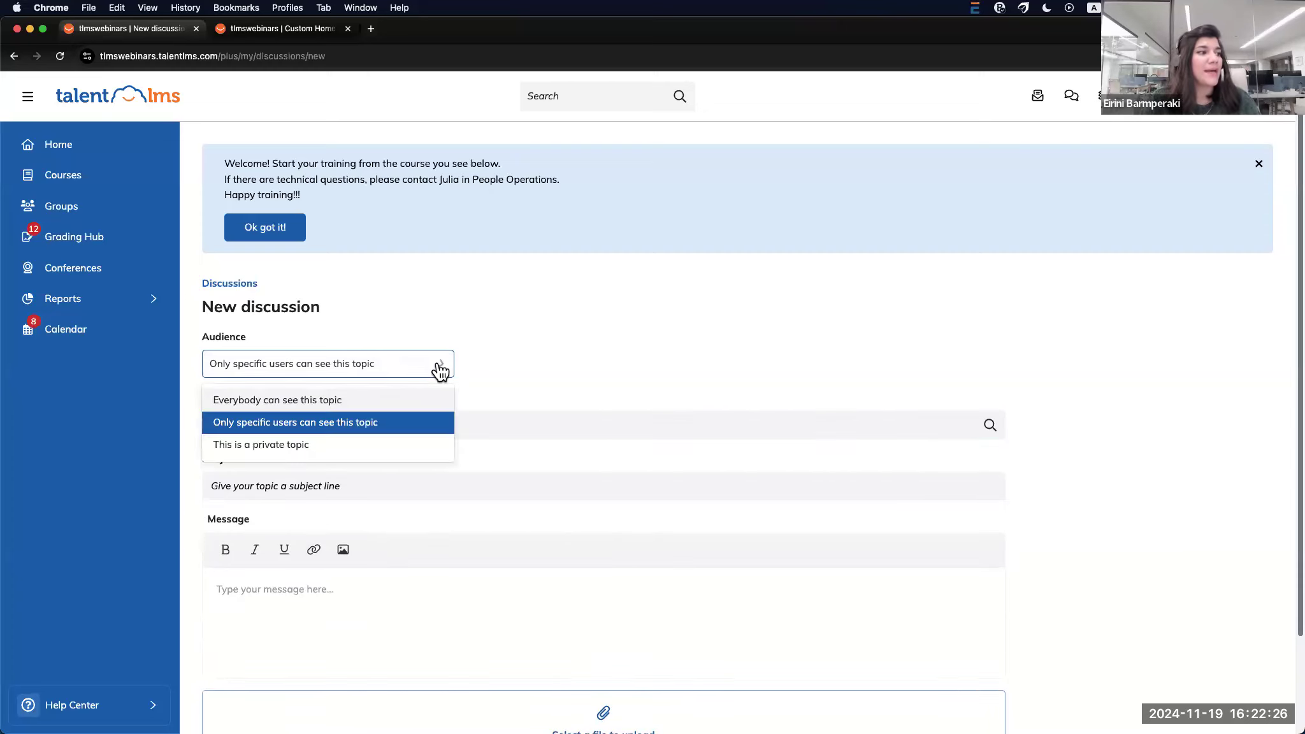
pyautogui.click(393, 423)
pyautogui.click(344, 430)
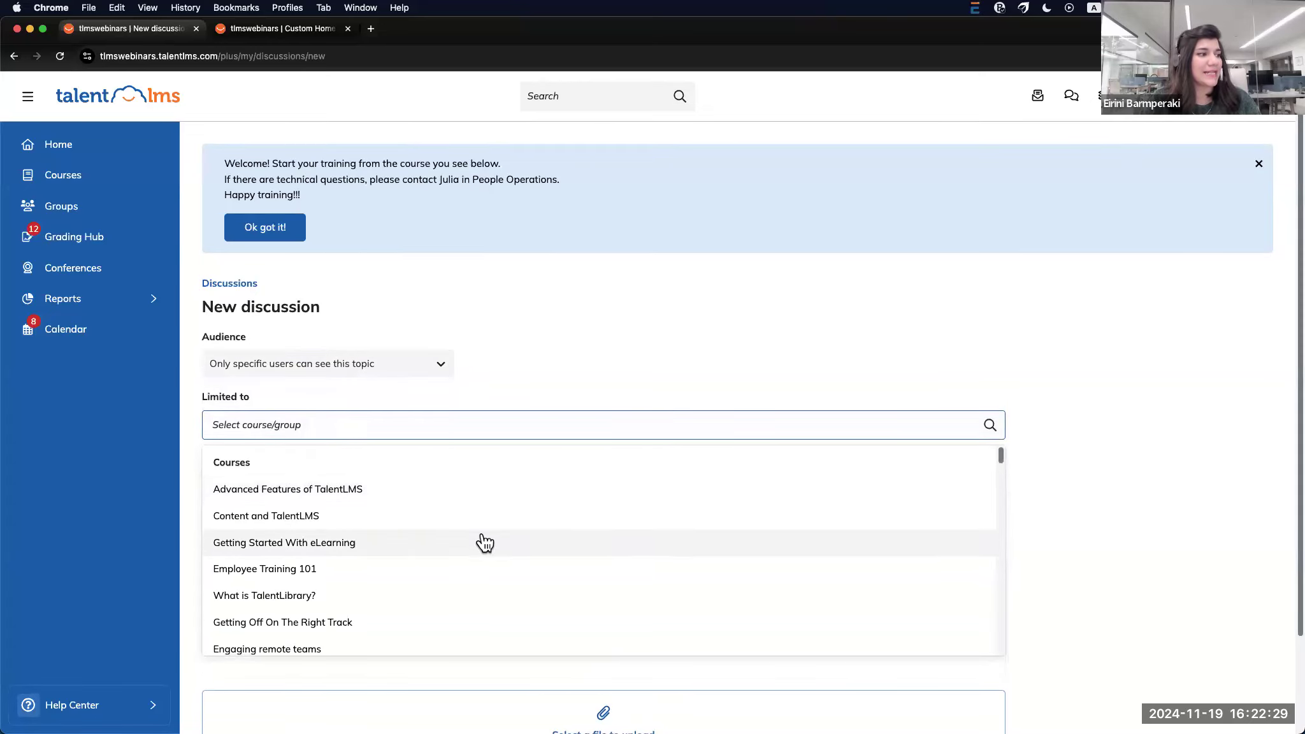
pyautogui.scroll(-1, 481, 548)
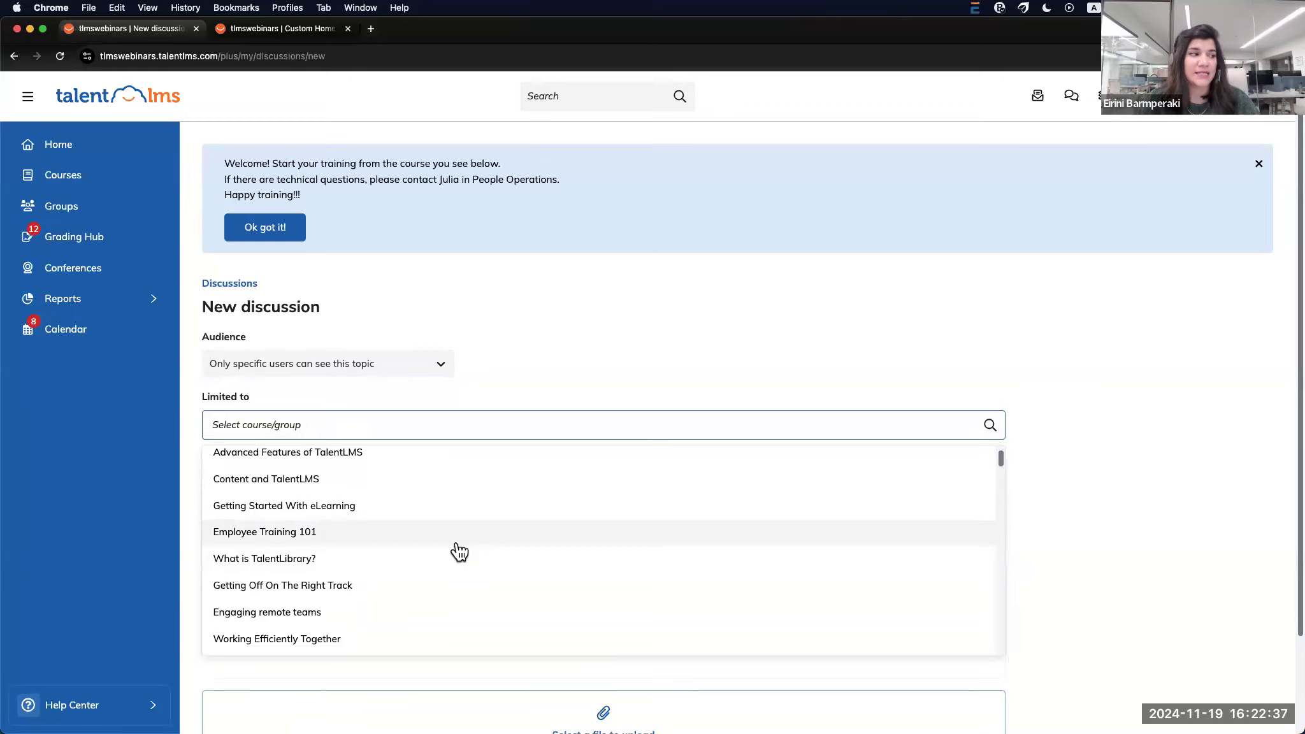
pyautogui.scroll(-3, 457, 549)
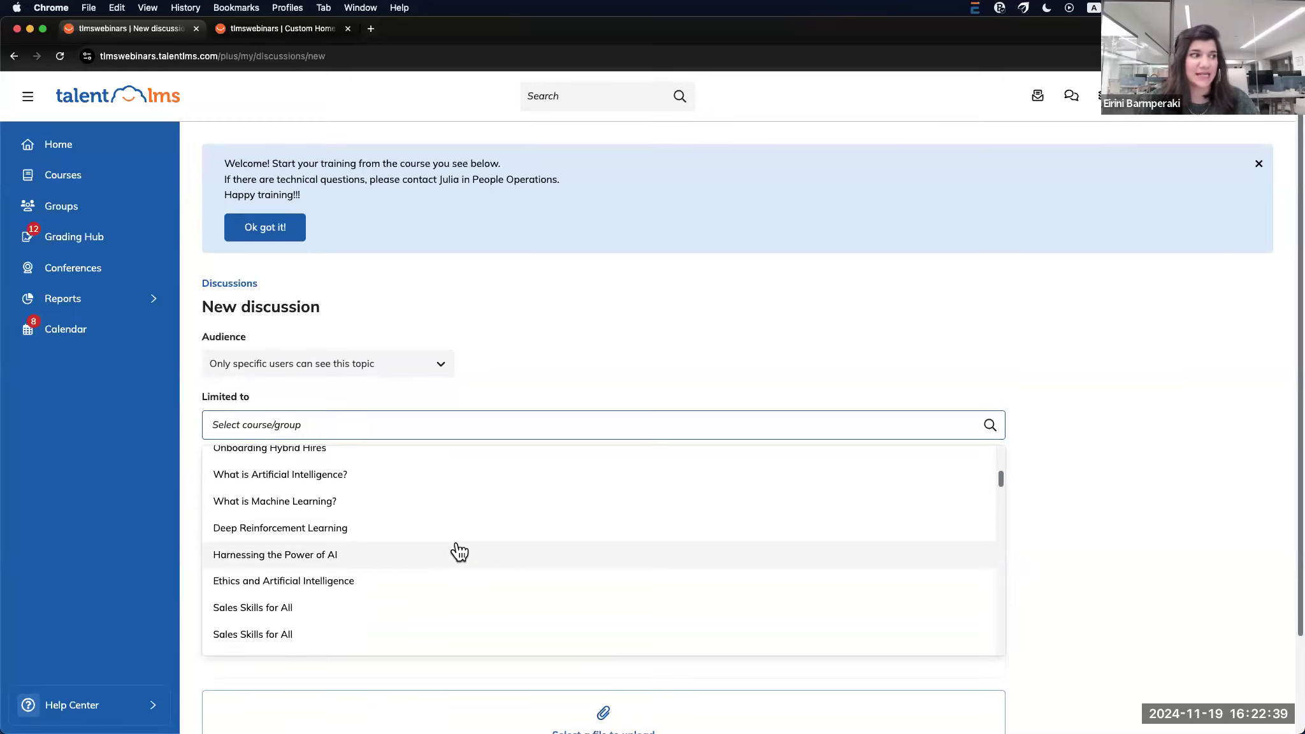
pyautogui.scroll(-5, 462, 567)
pyautogui.scroll(-20, 464, 564)
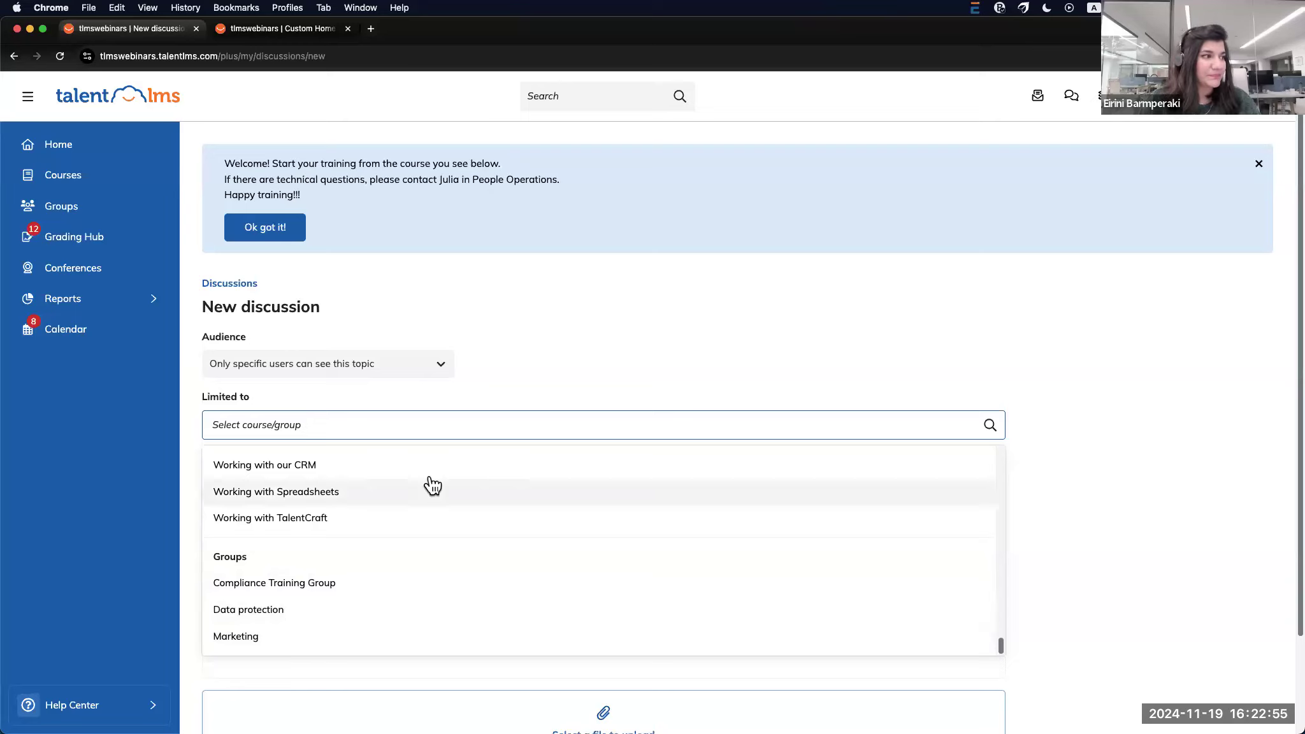
pyautogui.click(457, 372)
# Change the discussion's audience to 'This is a private topic'
pyautogui.click(443, 371)
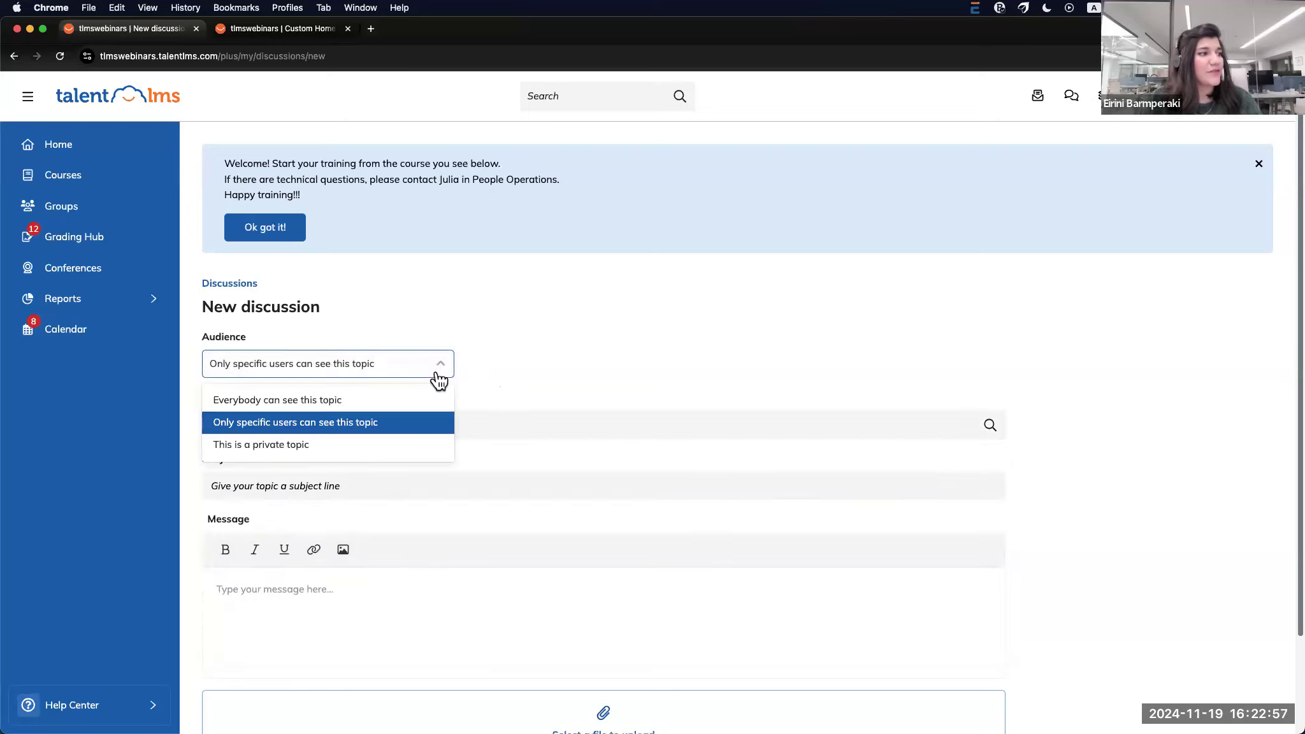
pyautogui.click(381, 449)
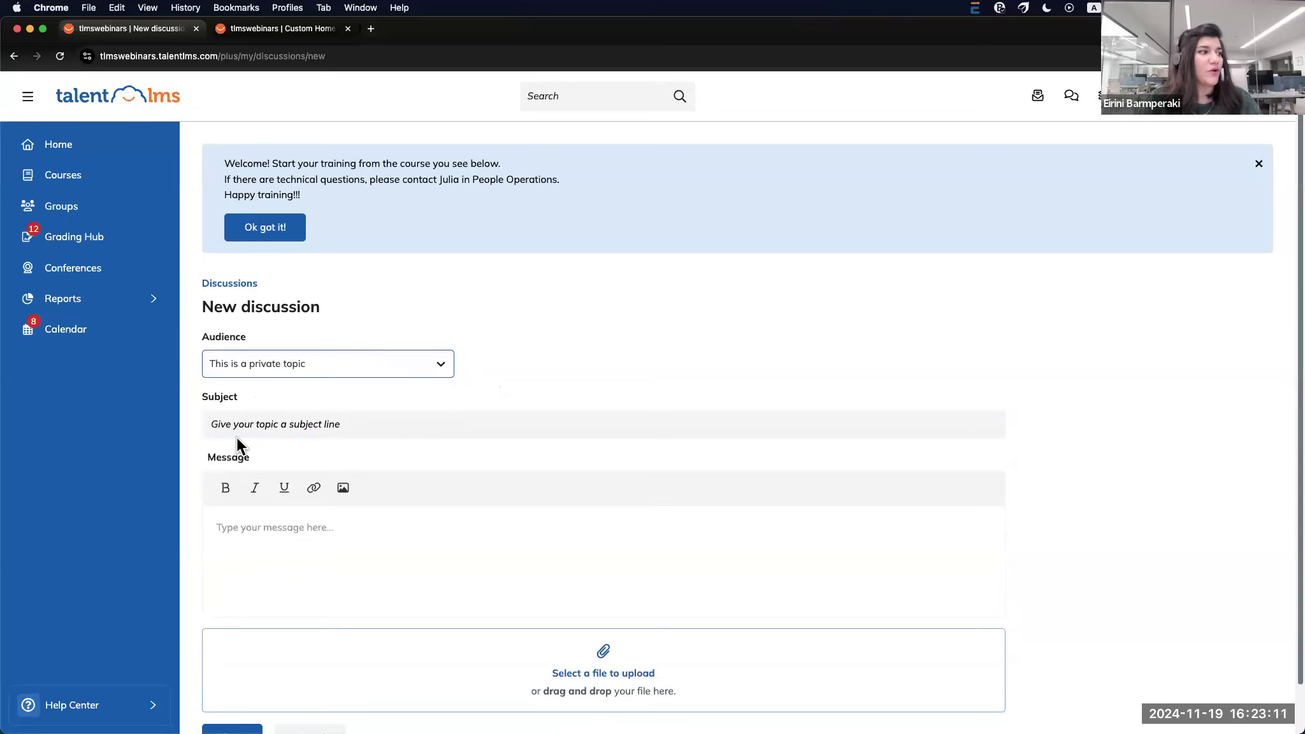
pyautogui.scroll(-1, 236, 436)
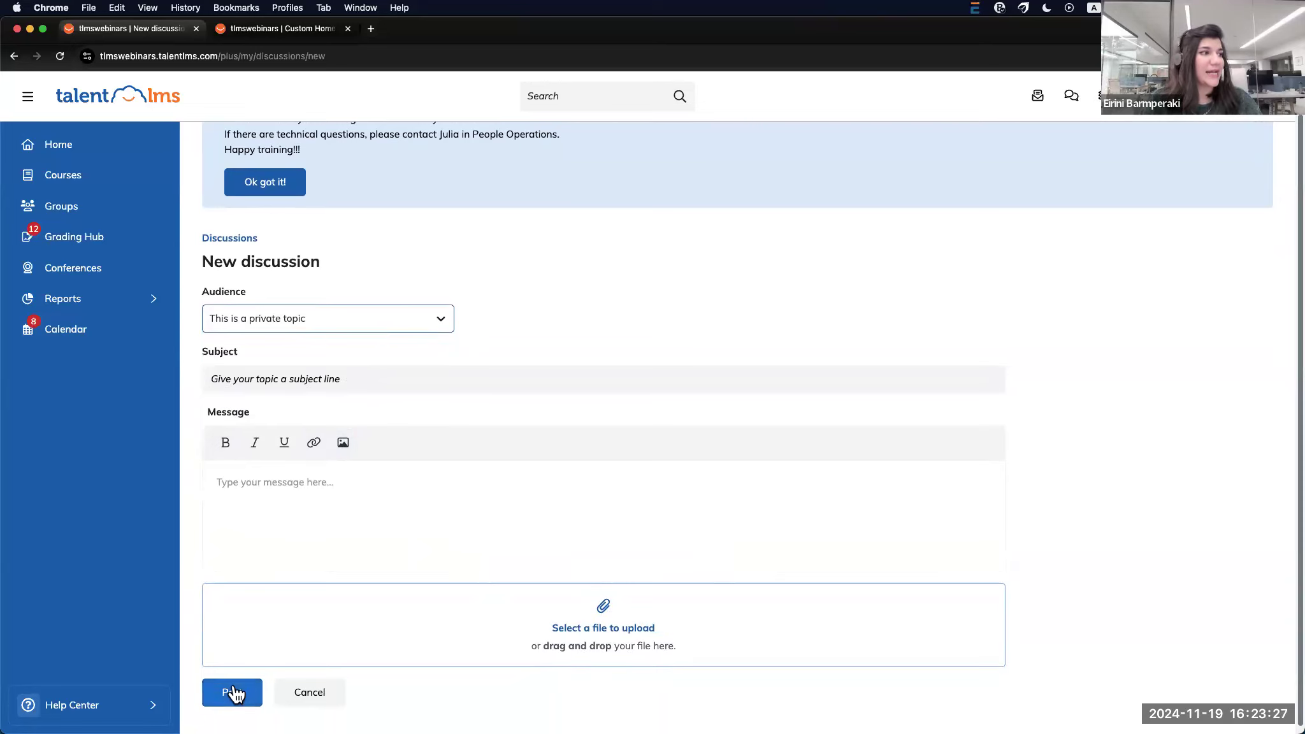
pyautogui.scroll(1, 245, 637)
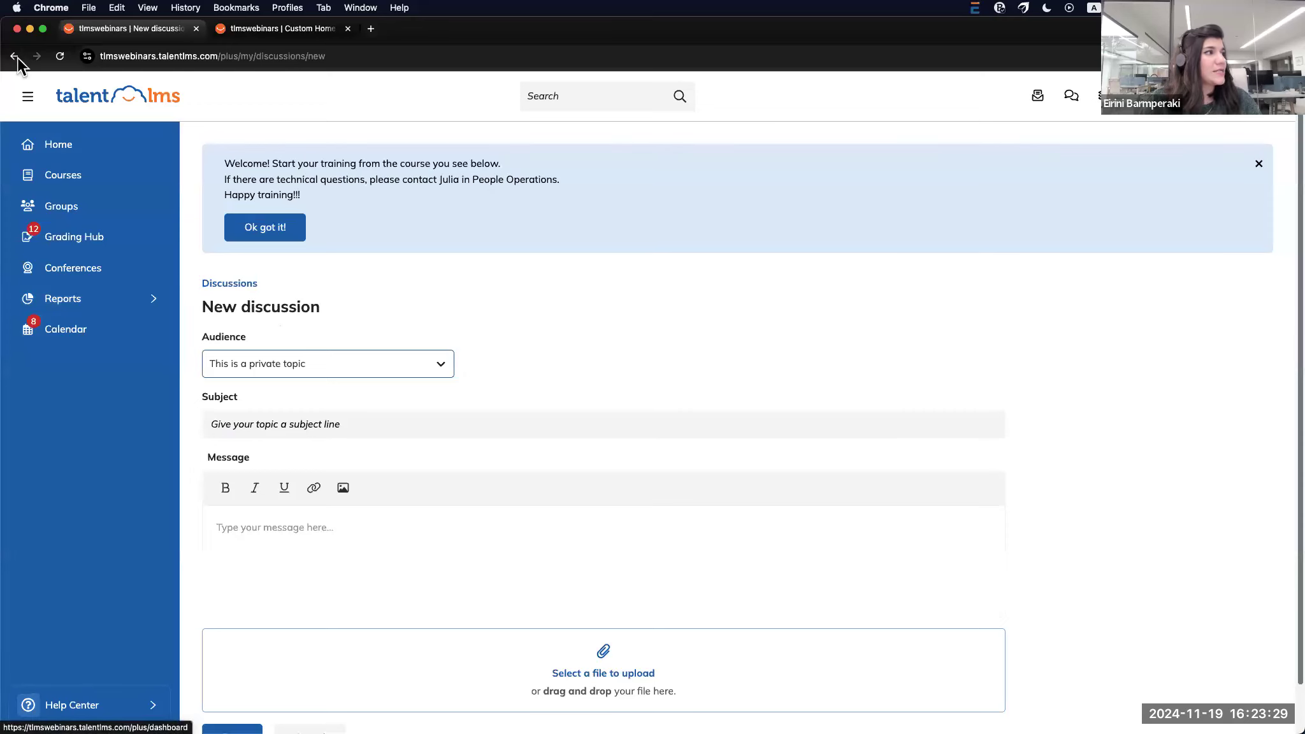
# Abandon the draft, read The Learner Lounge thread and comments, and return to Discussions
pyautogui.click(14, 56)
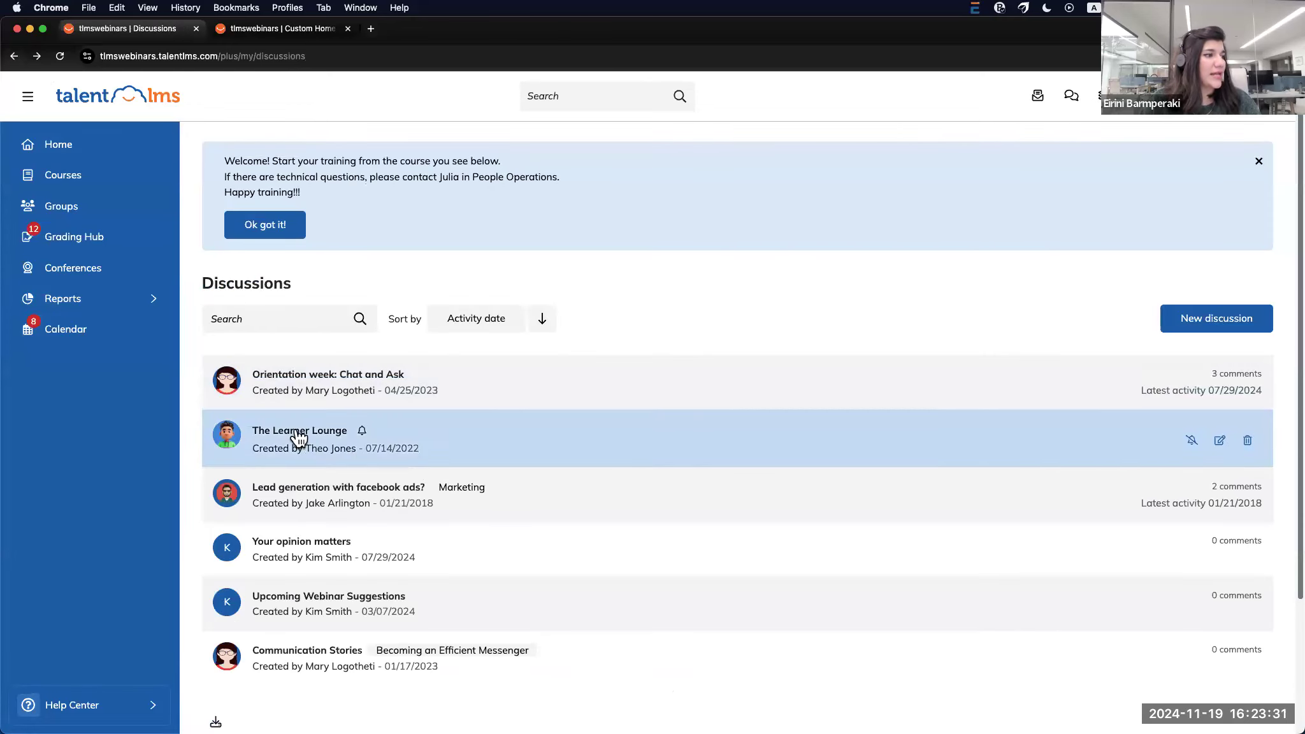
pyautogui.click(298, 437)
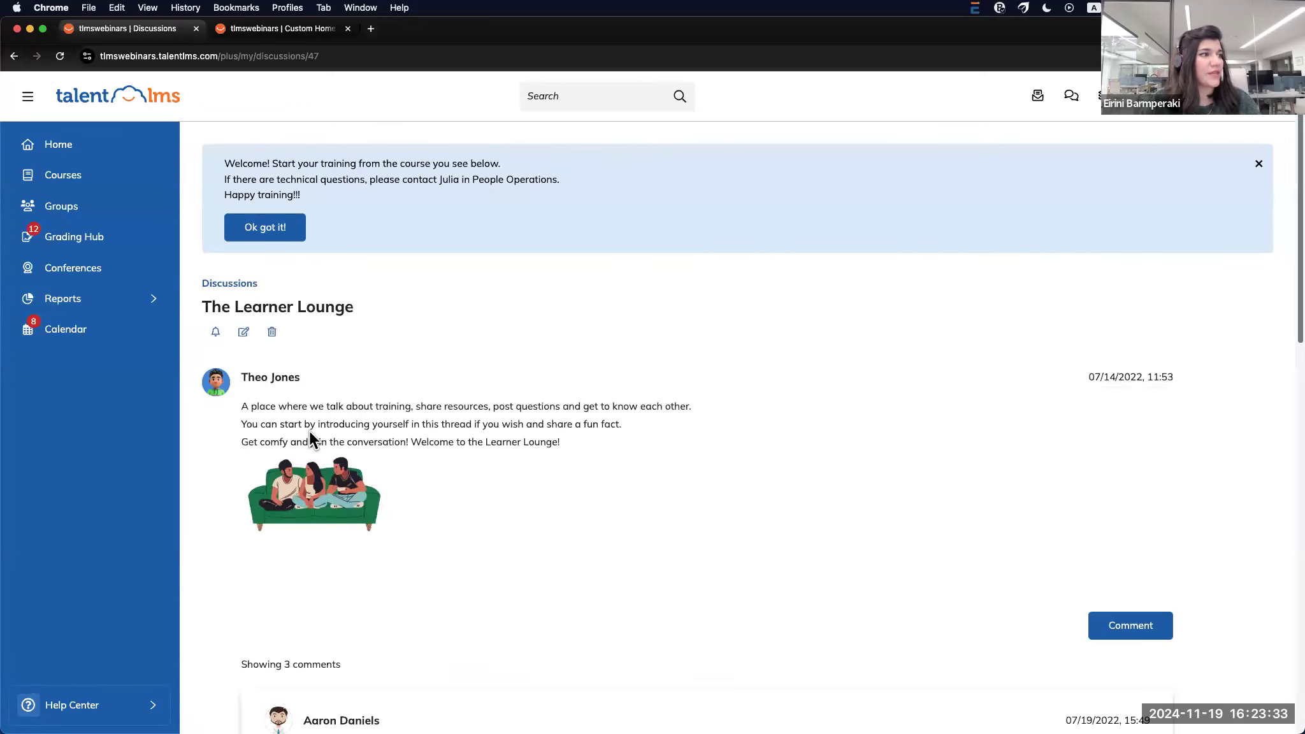
pyautogui.scroll(-2, 477, 370)
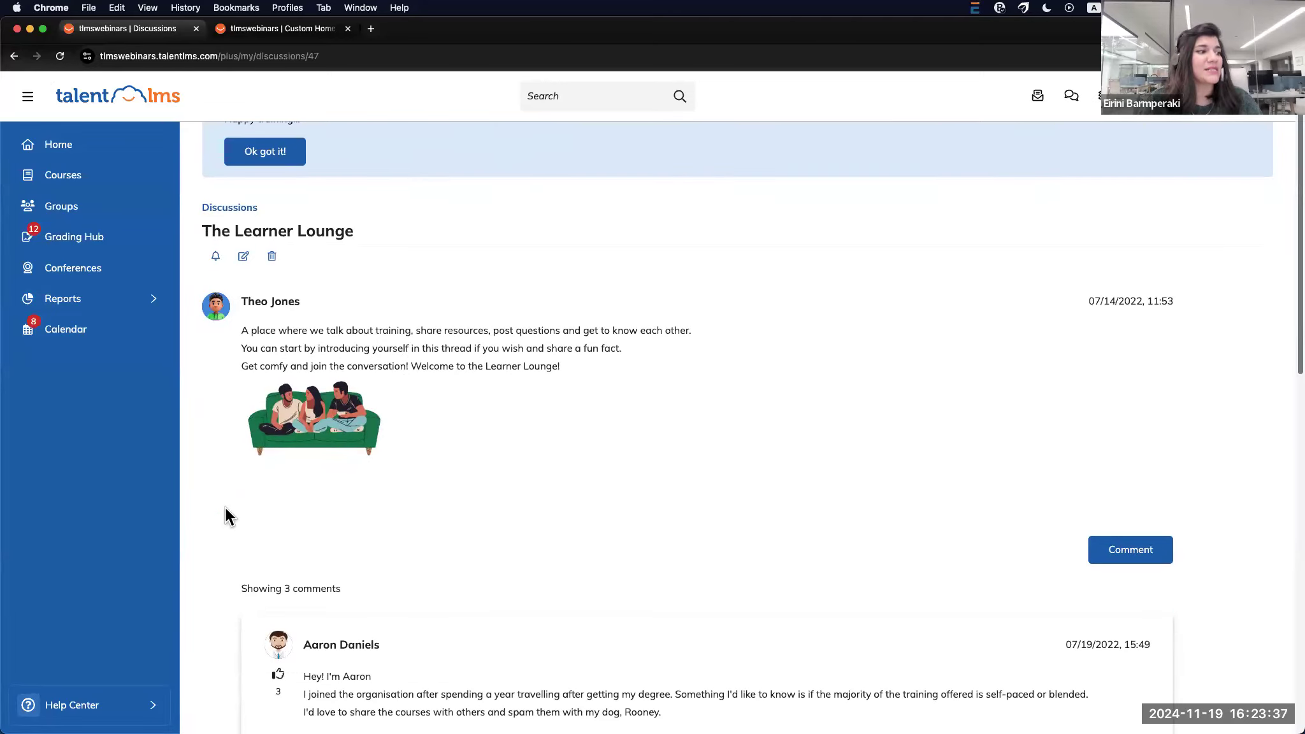
pyautogui.scroll(-5, 226, 510)
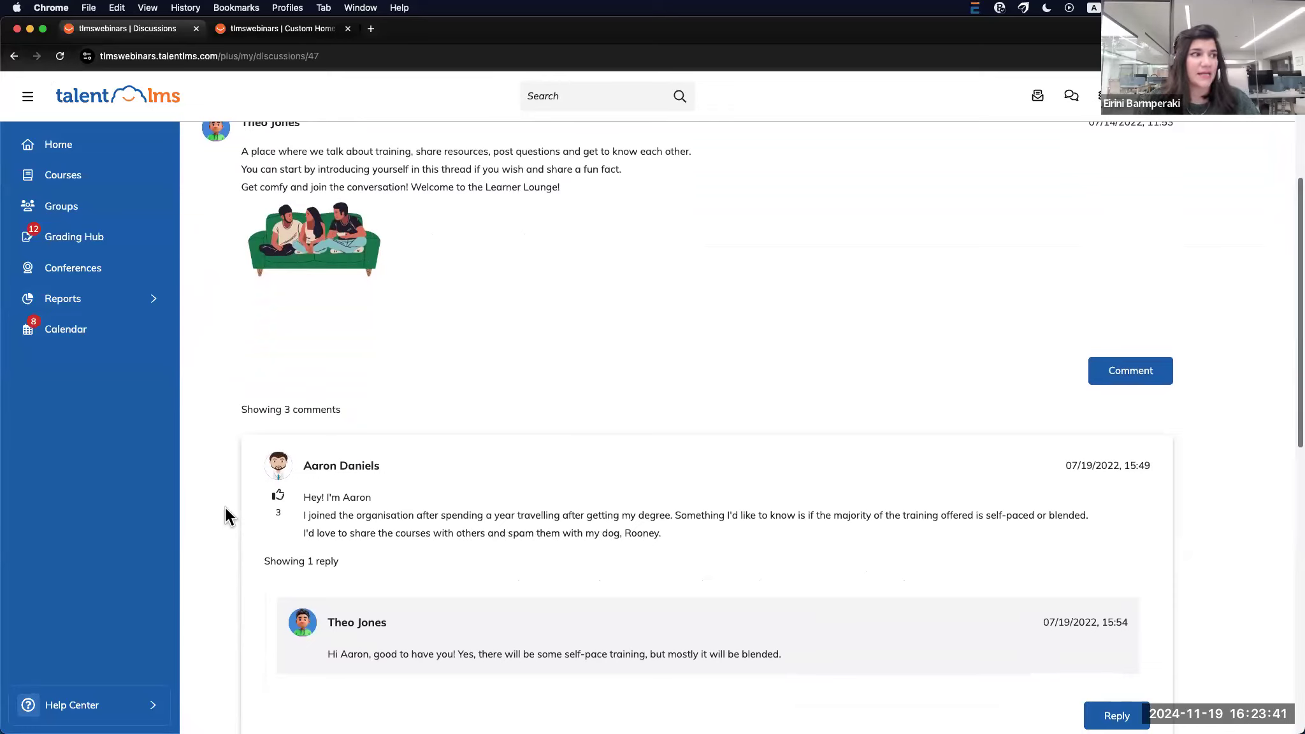
pyautogui.scroll(-4, 313, 568)
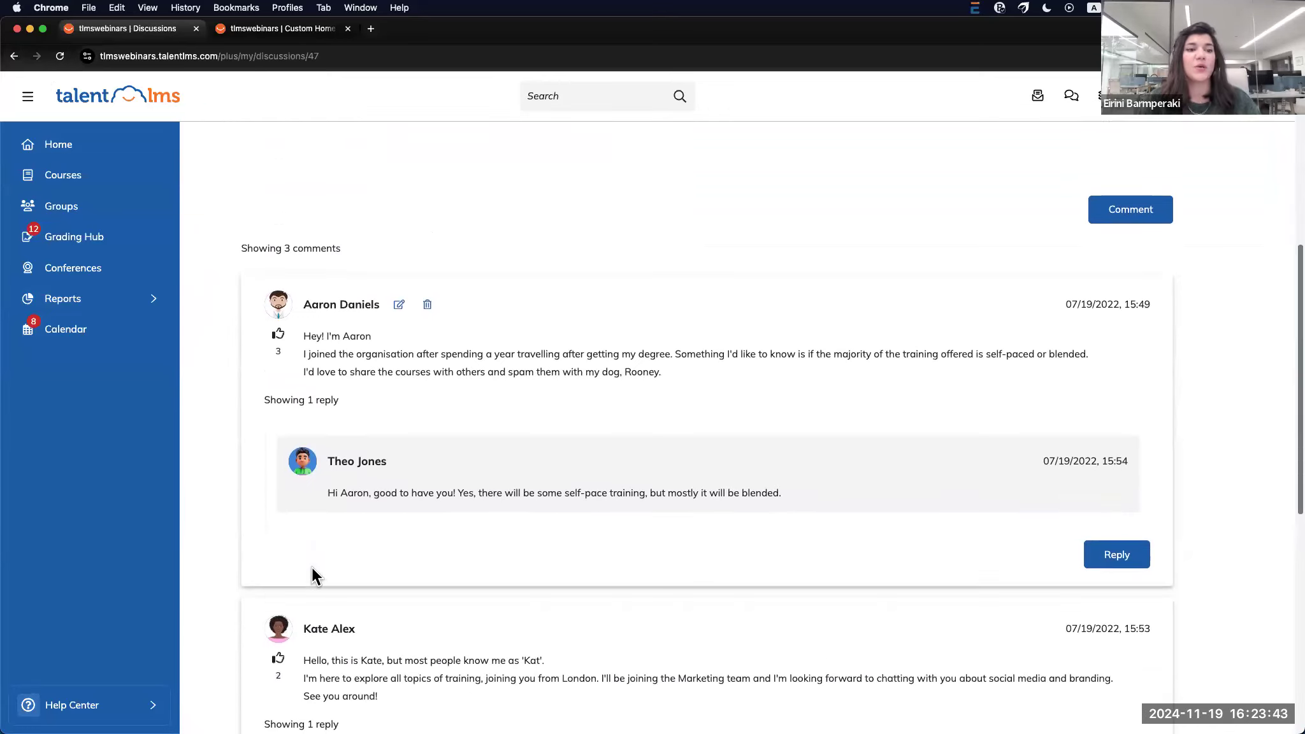
pyautogui.scroll(-1, 278, 657)
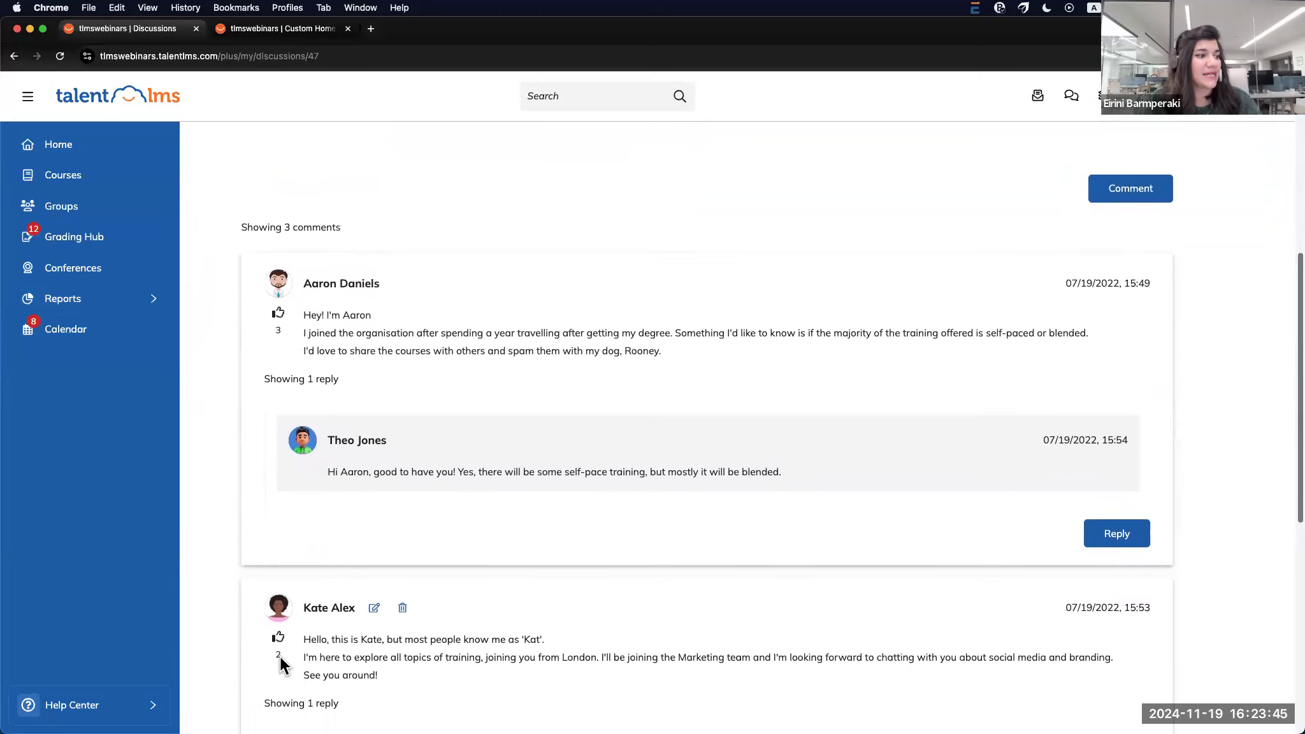
pyautogui.scroll(3, 275, 640)
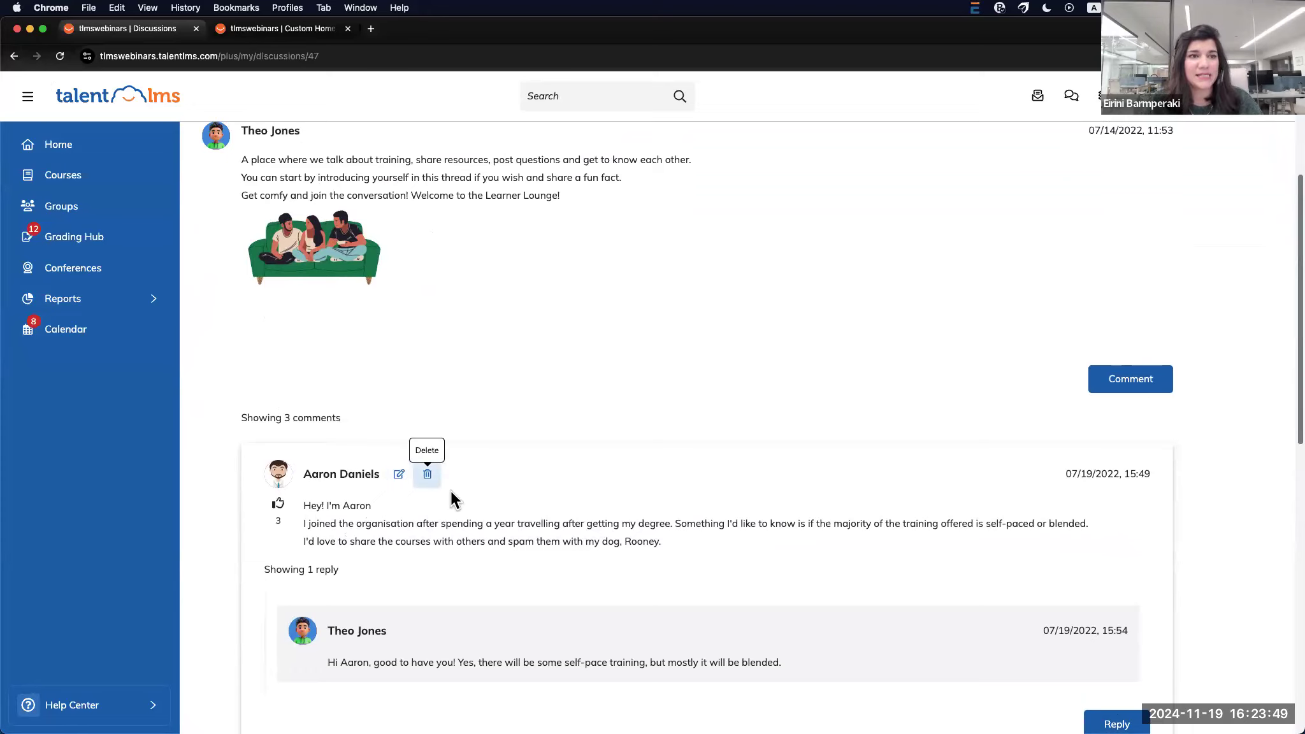
pyautogui.scroll(3, 483, 512)
pyautogui.scroll(1, 483, 512)
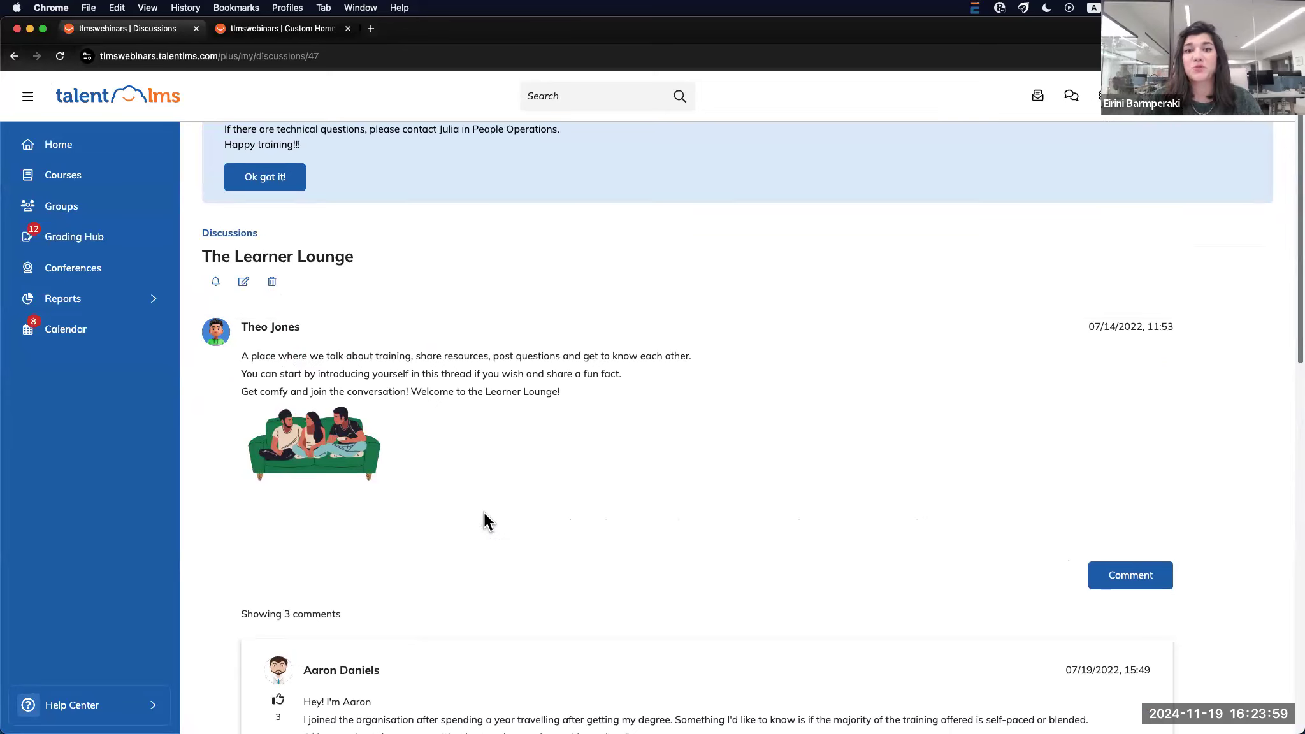
pyautogui.click(14, 56)
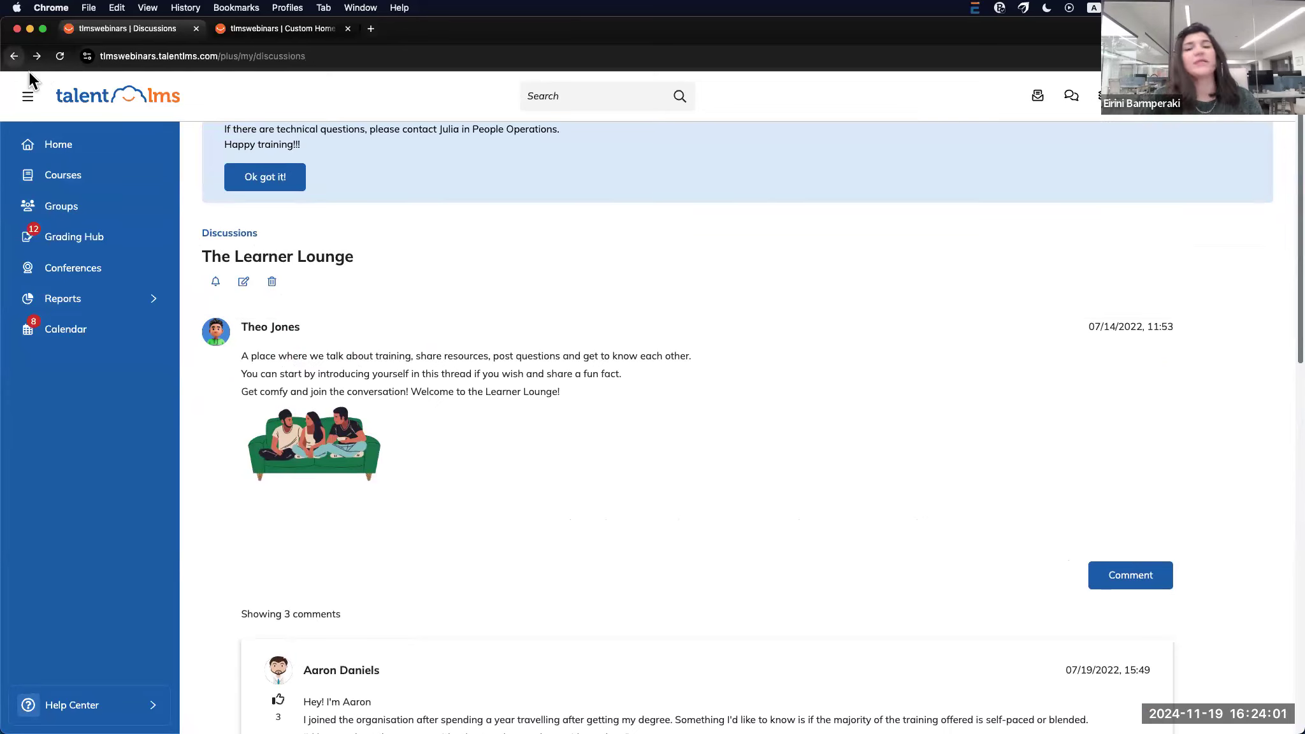
pyautogui.moveTo(574, 390)
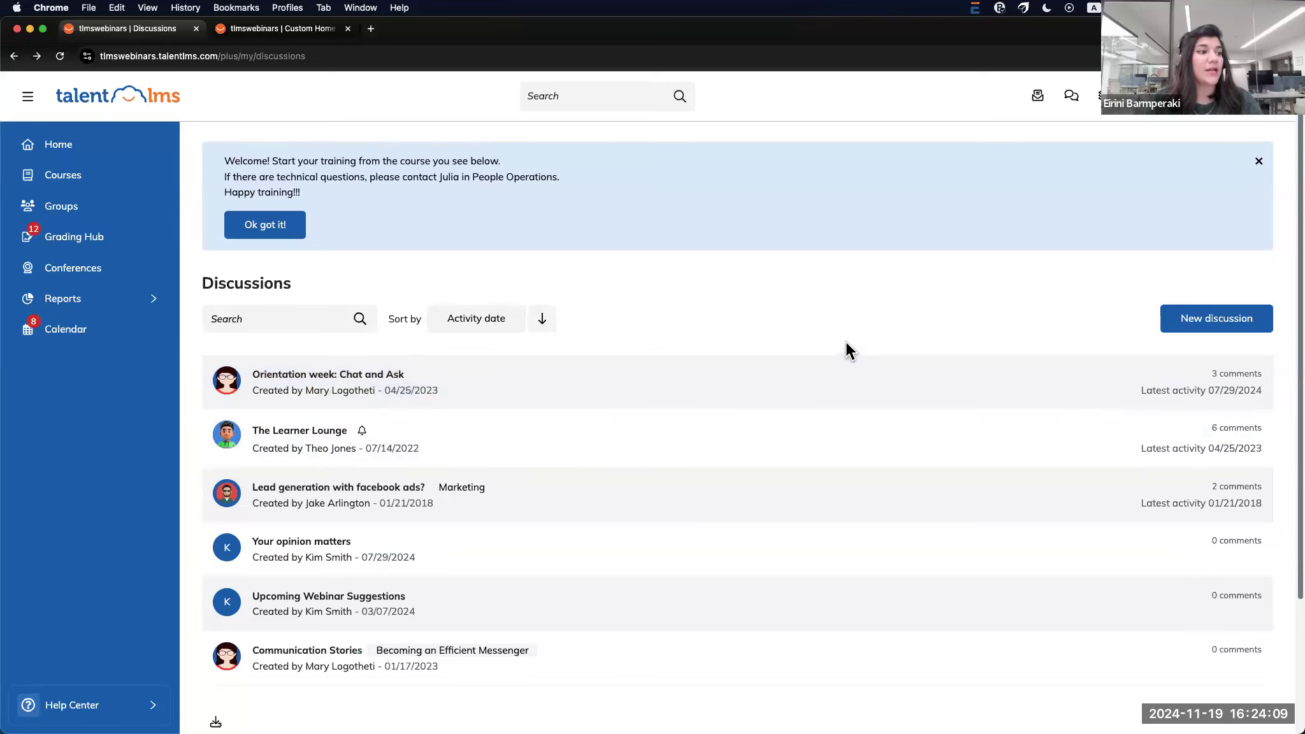
pyautogui.moveTo(820, 673)
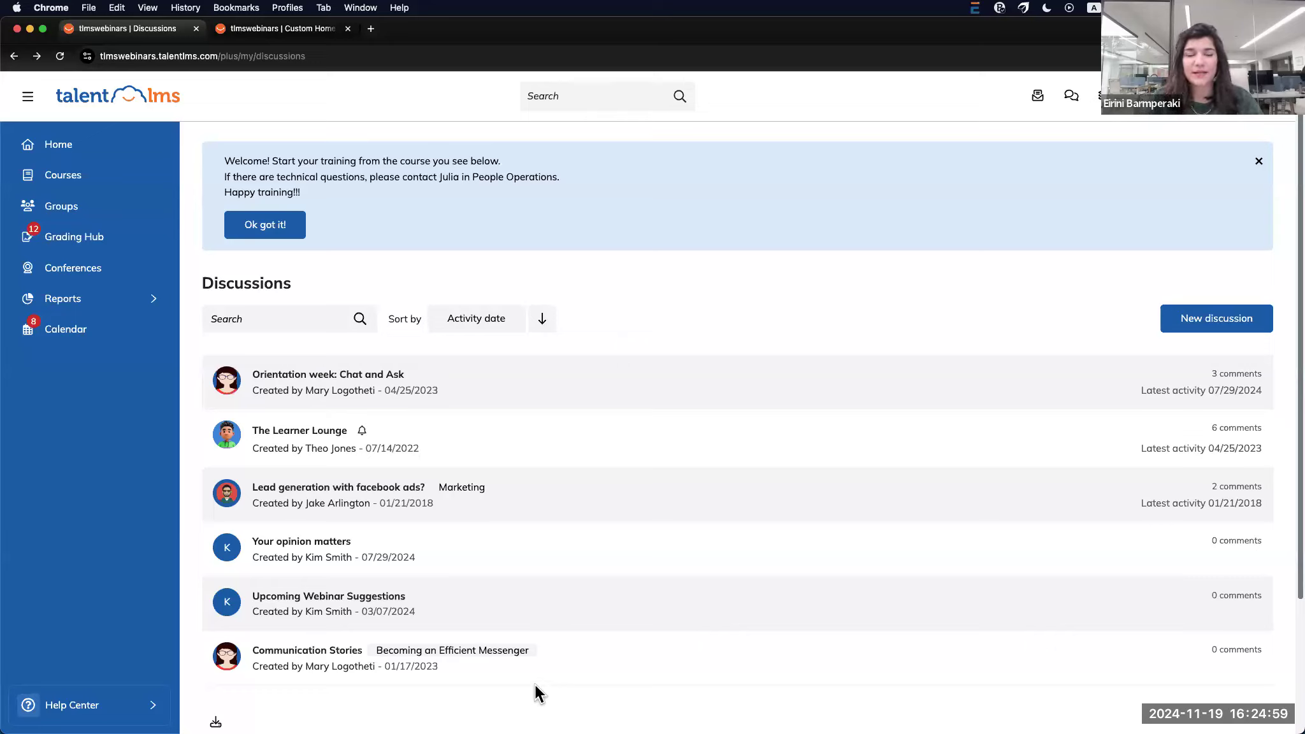
# On Conferences, add a conference named 'All Hands meeting' dated 11/28/2024
pyautogui.click(116, 271)
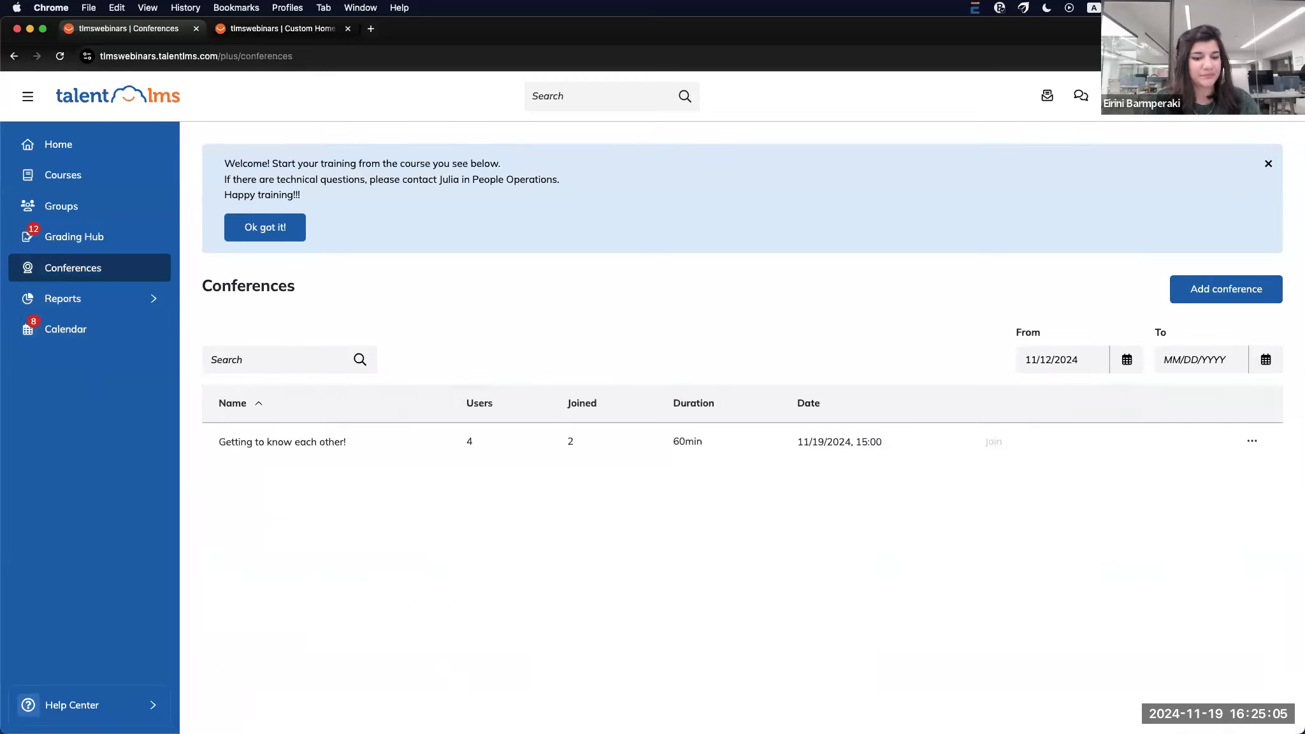
pyautogui.click(1246, 293)
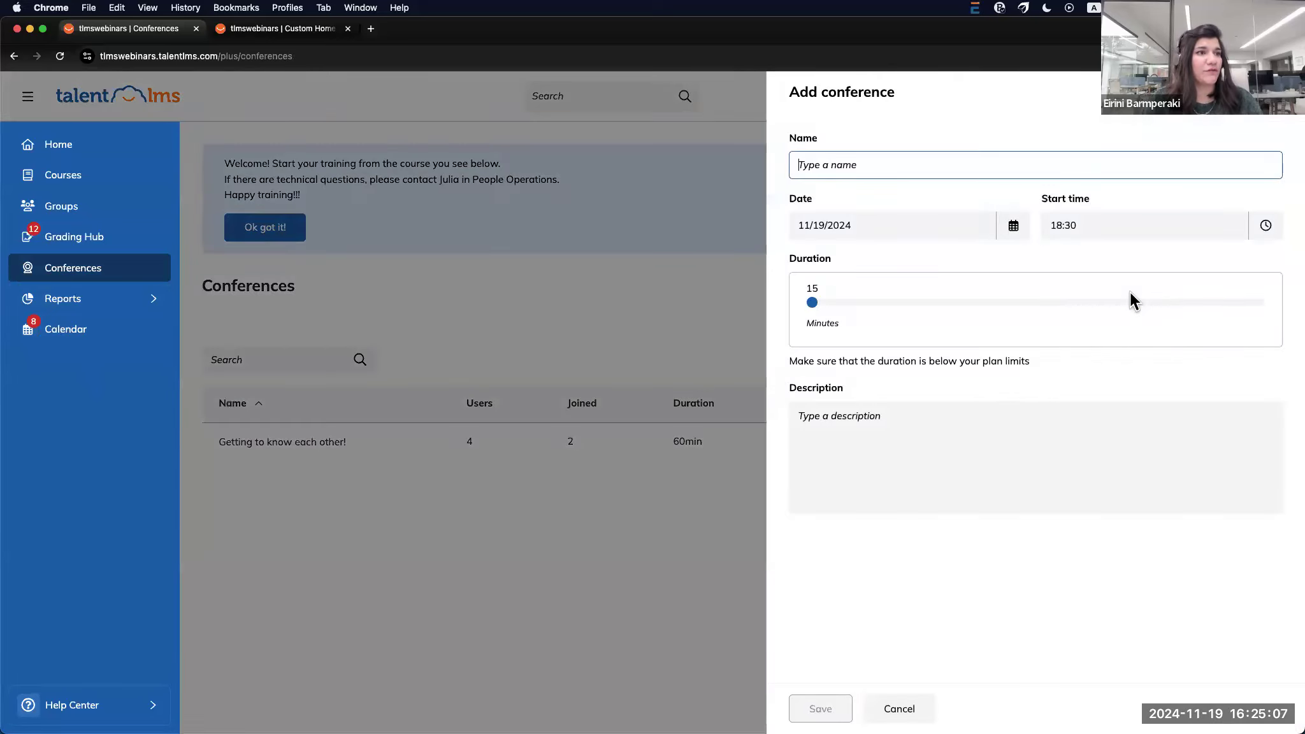
pyautogui.write('All Han')
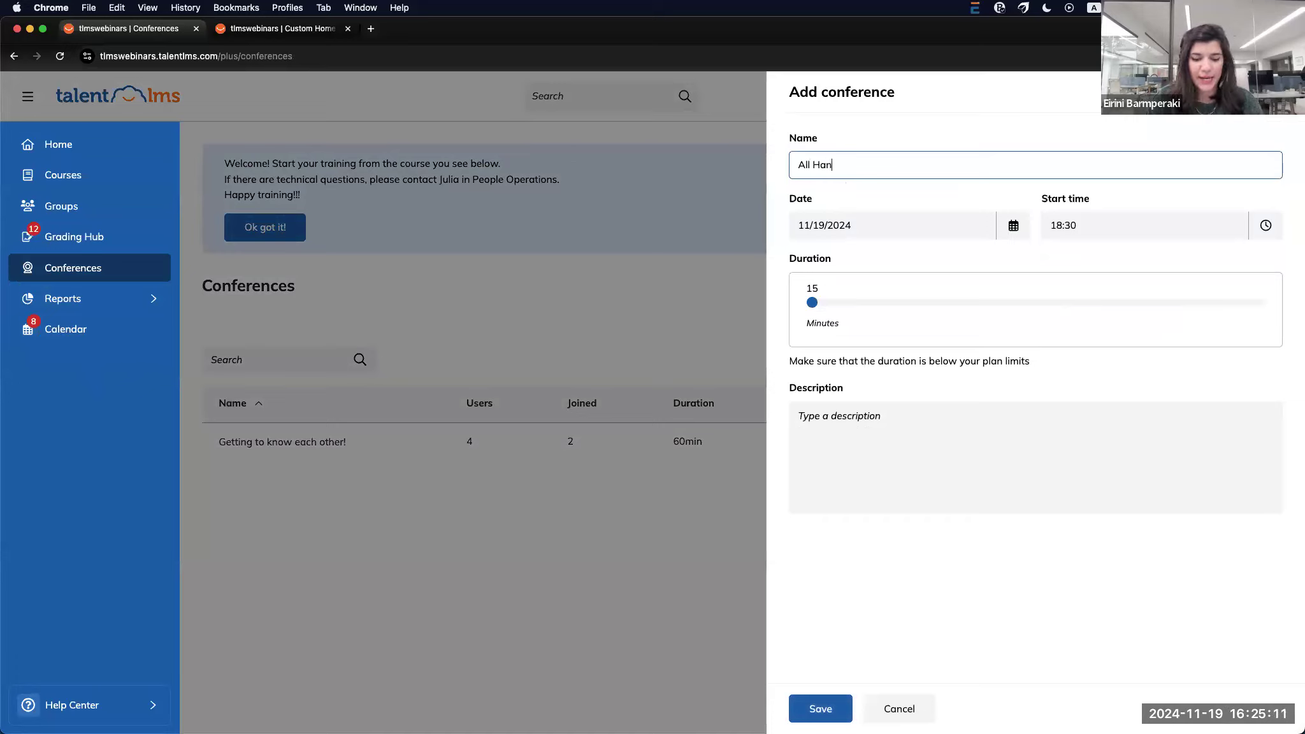
pyautogui.write('ds meeting')
pyautogui.click(959, 228)
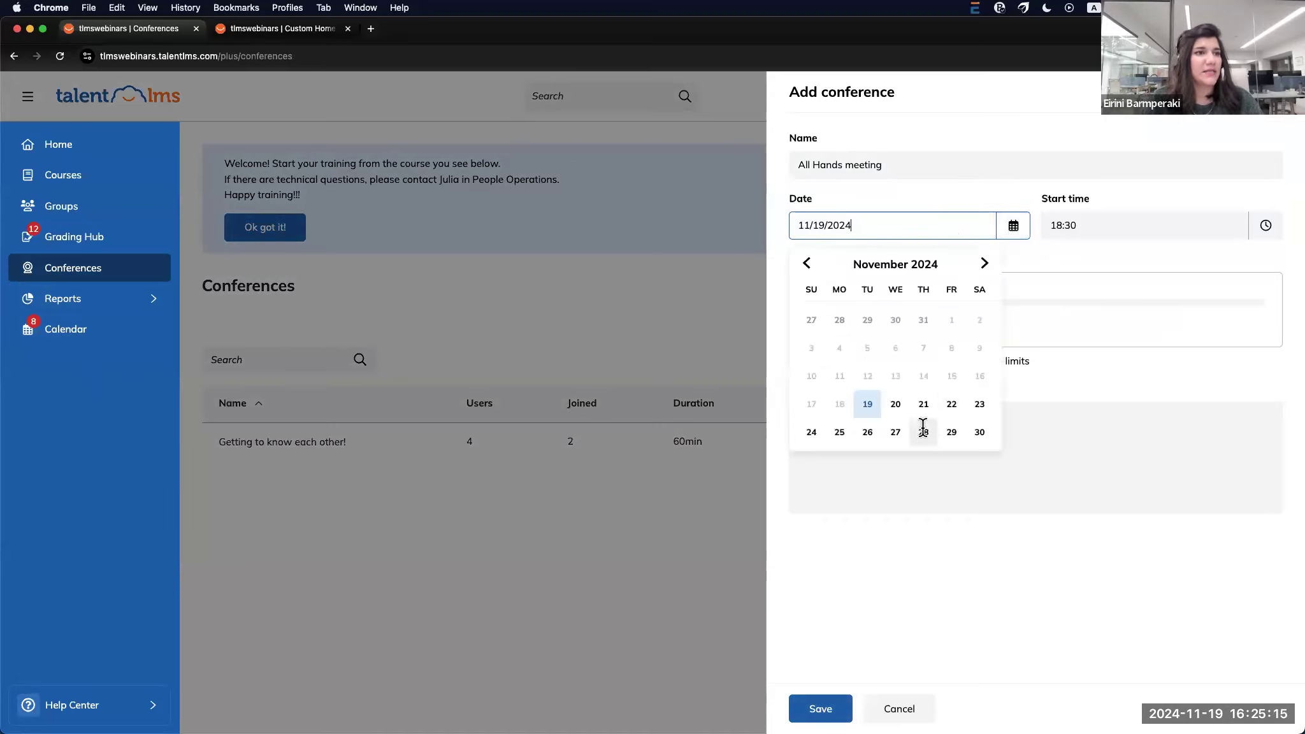
pyautogui.click(924, 434)
# Set its start time to 10:30 and duration to 30 minutes, then save it
pyautogui.click(1107, 236)
pyautogui.scroll(6, 1071, 312)
pyautogui.scroll(10, 1071, 314)
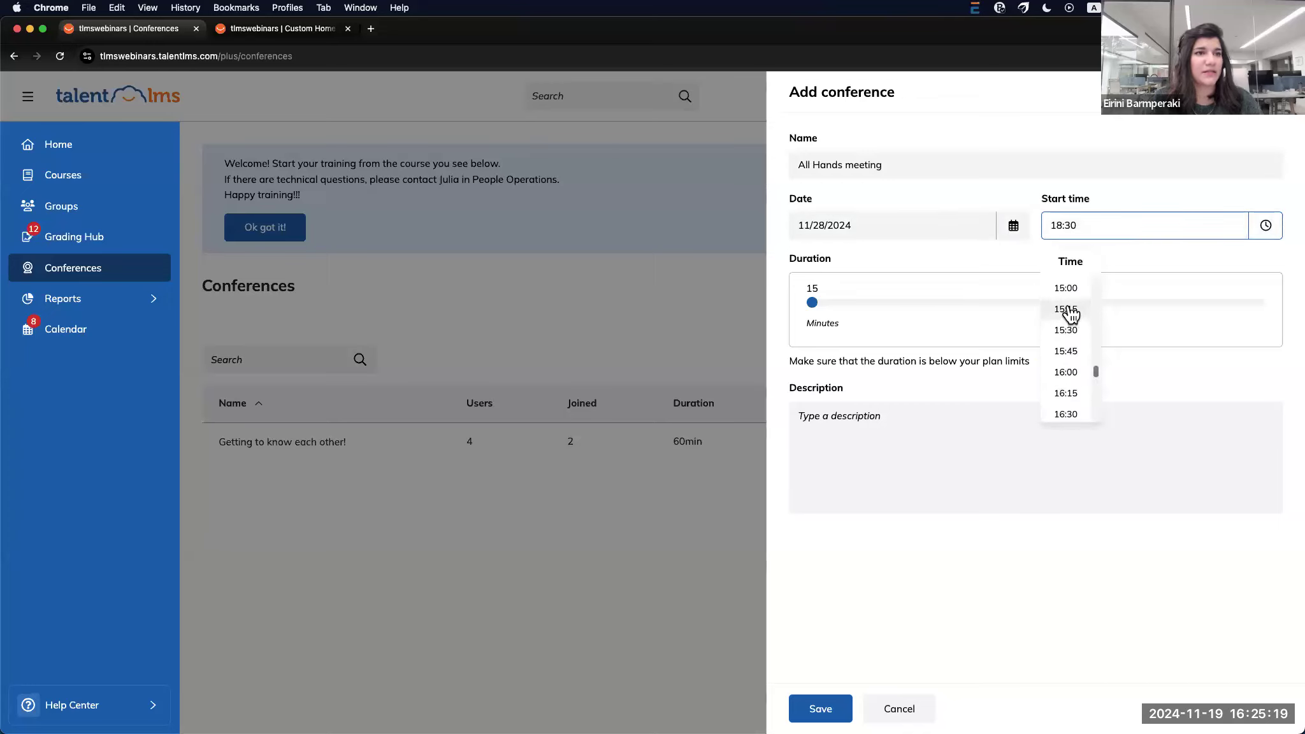
pyautogui.click(1065, 325)
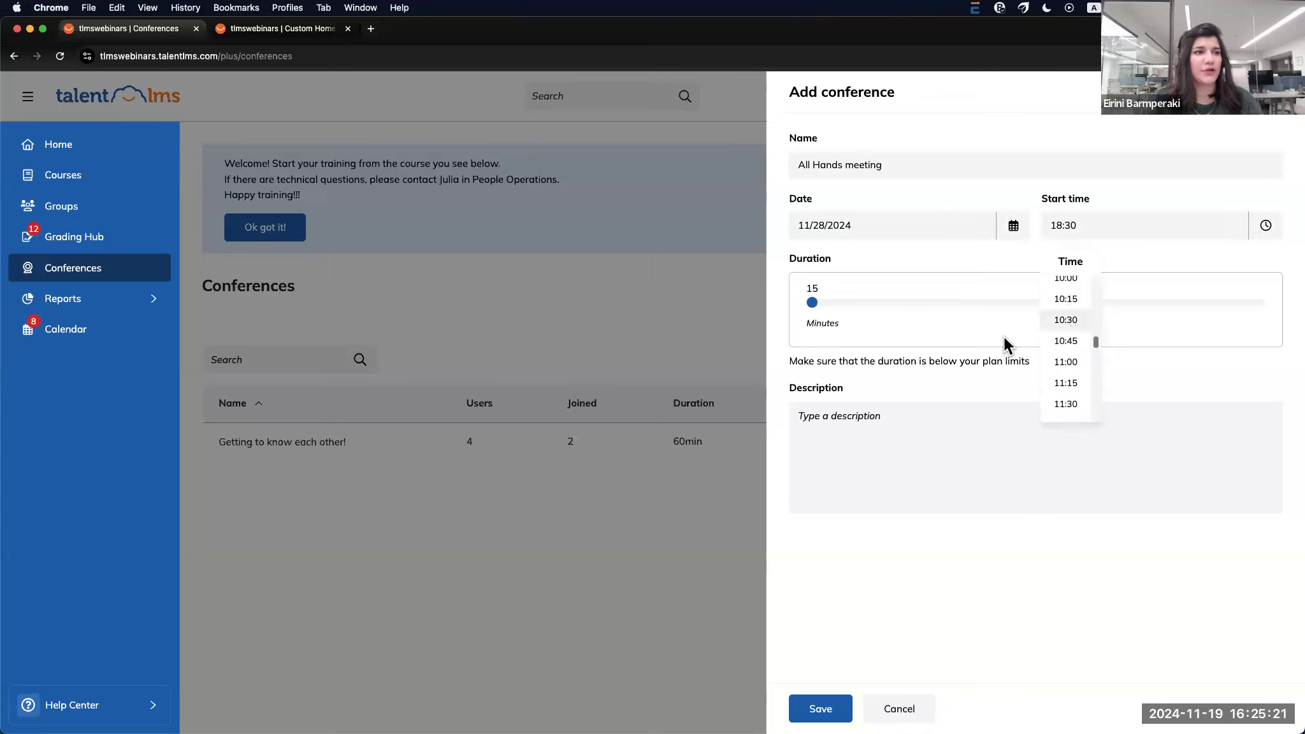
pyautogui.click(837, 303)
pyautogui.click(907, 423)
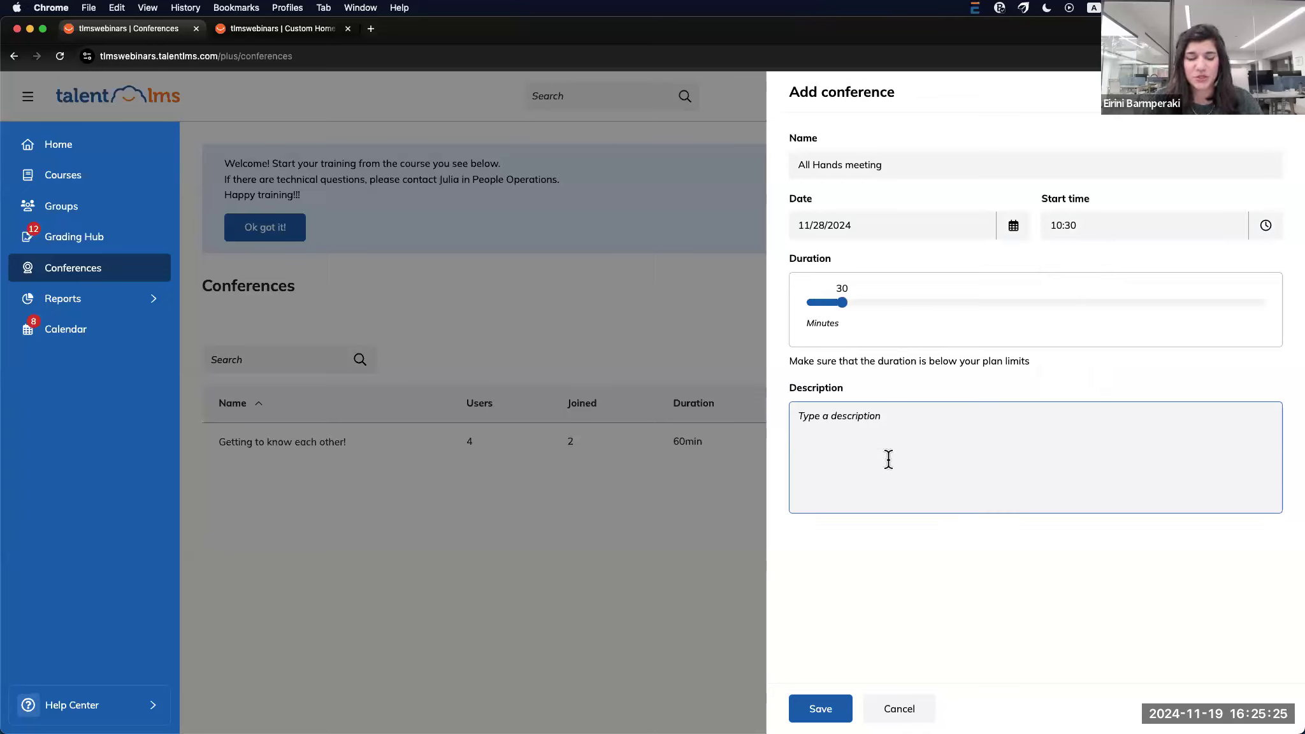
pyautogui.click(825, 708)
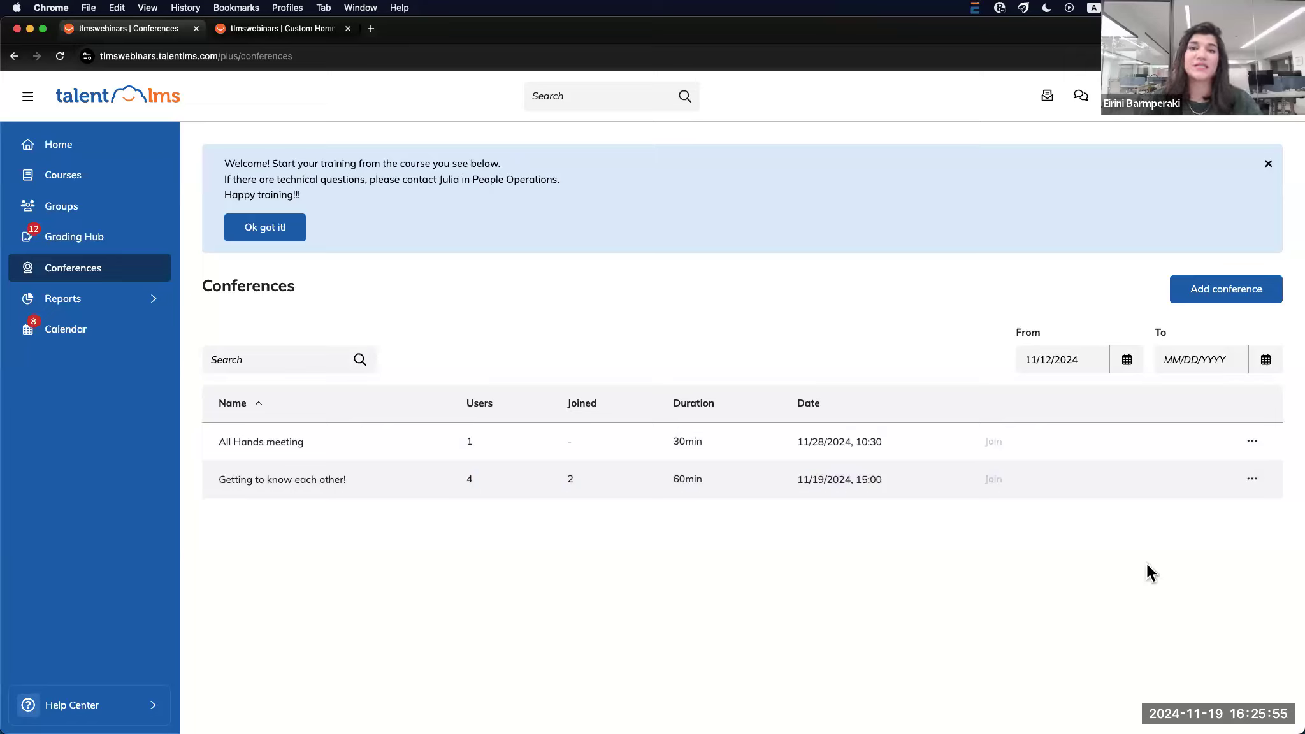
# Add four attendees to the All Hands meeting through Manage users
pyautogui.moveTo(1176, 489)
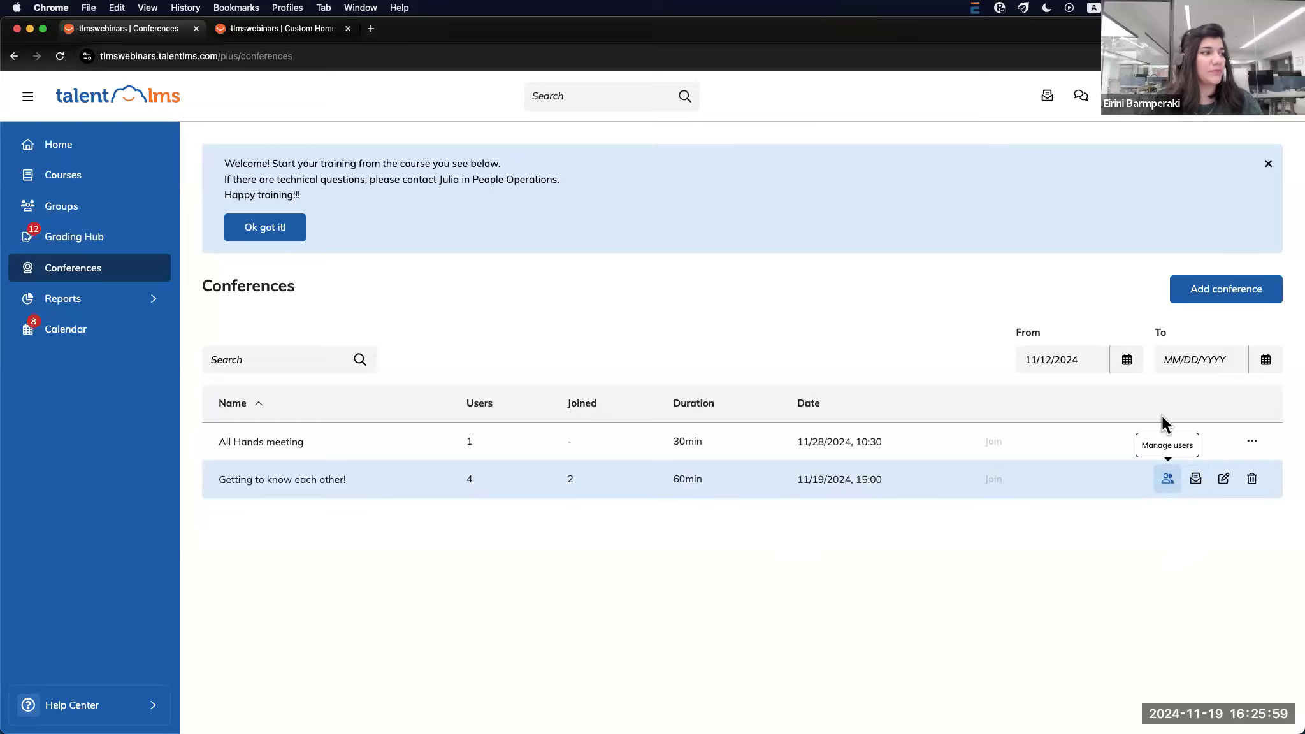
pyautogui.click(1193, 440)
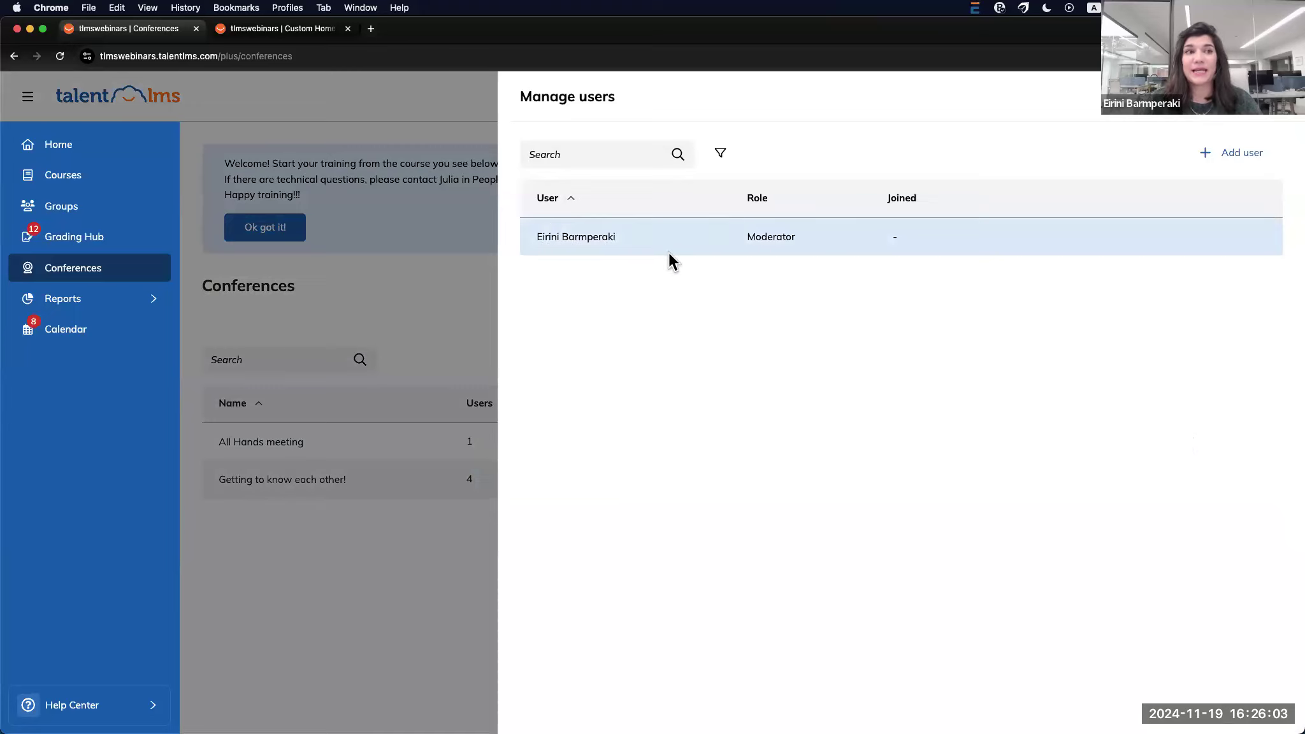
pyautogui.click(1227, 156)
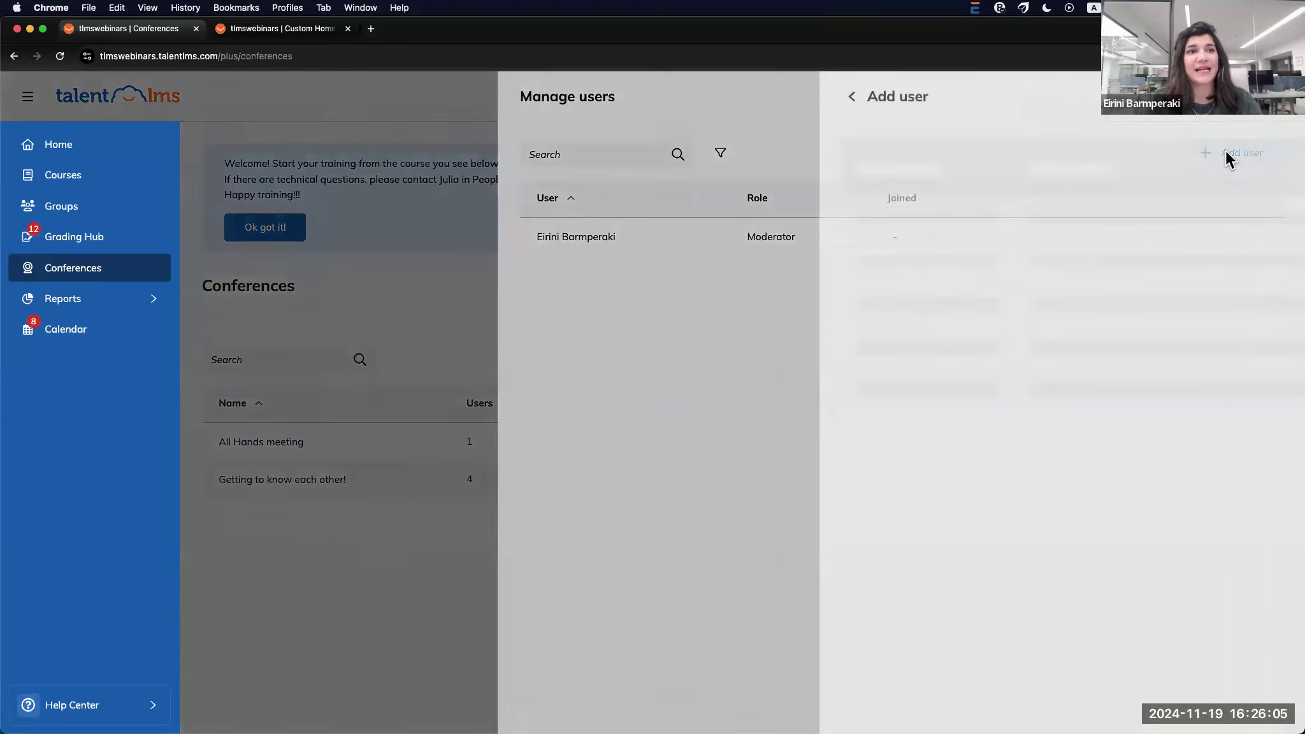
pyautogui.click(1254, 391)
pyautogui.click(1252, 430)
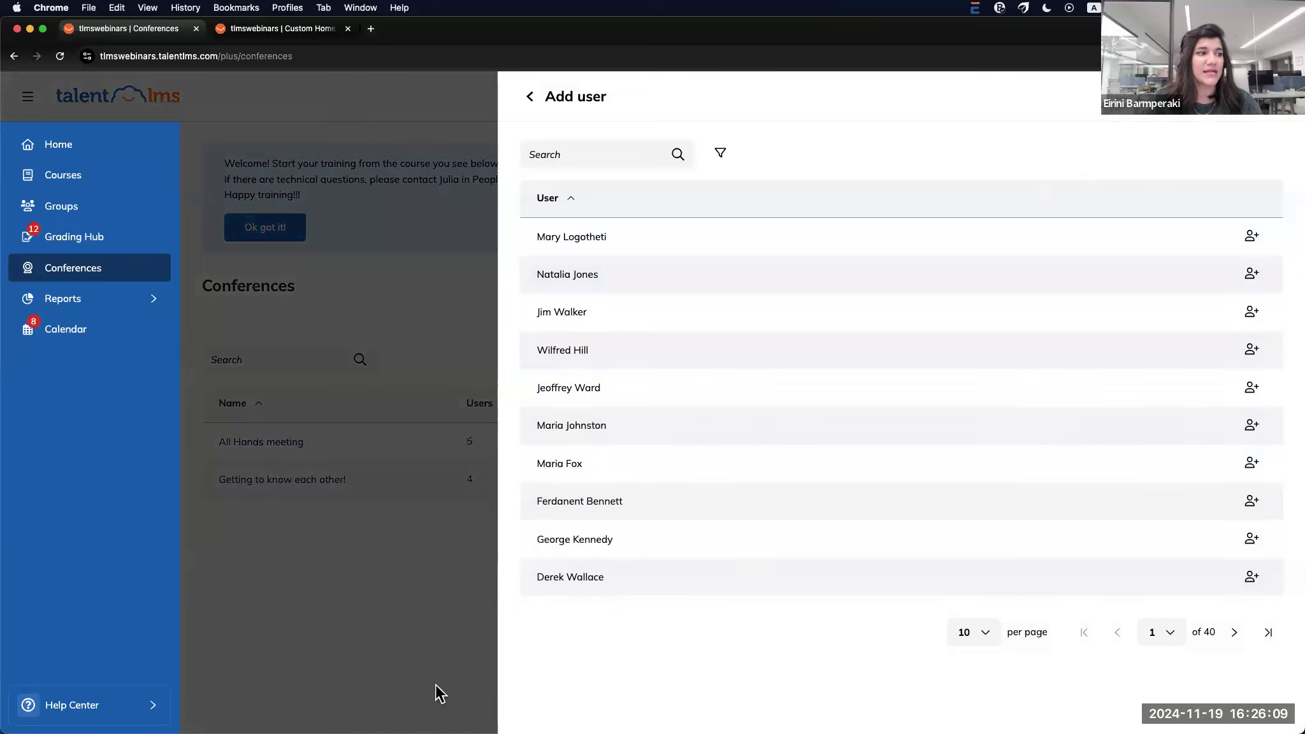
pyautogui.click(435, 682)
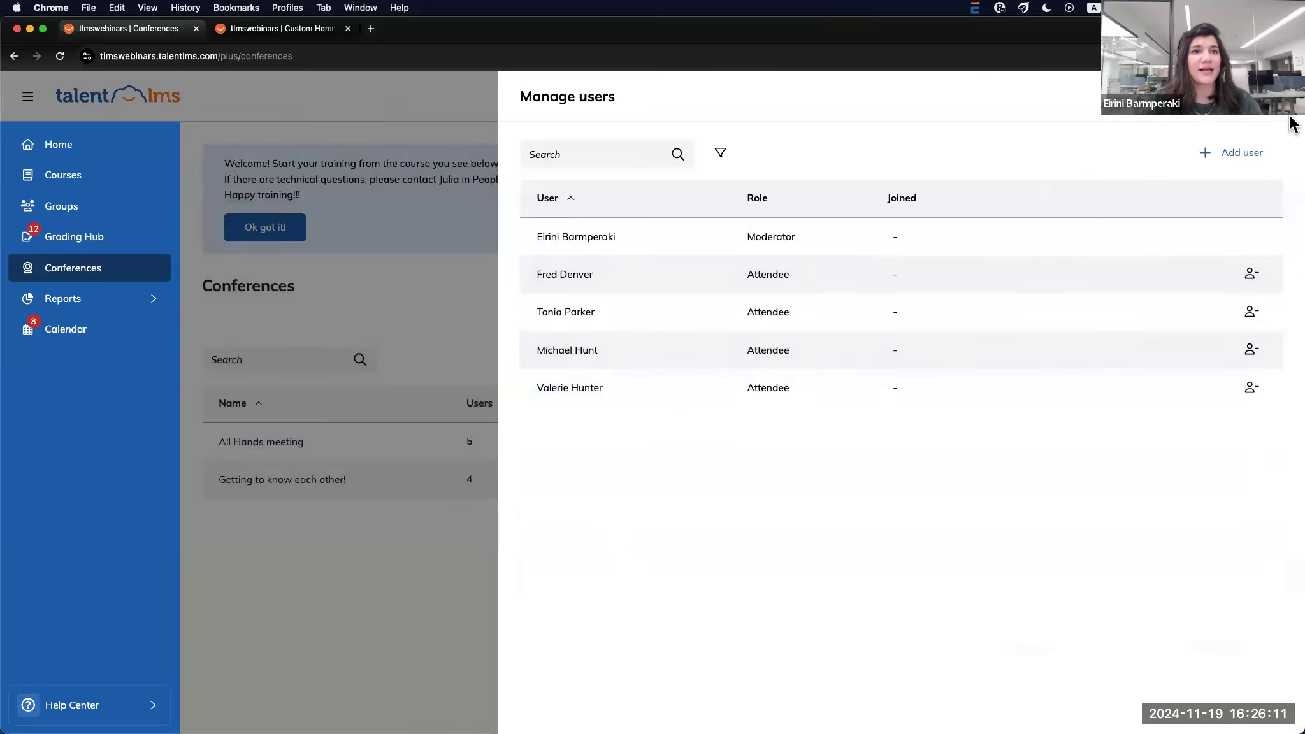
# Preview the All Hands meeting invitation message and cancel without sending
pyautogui.click(1271, 98)
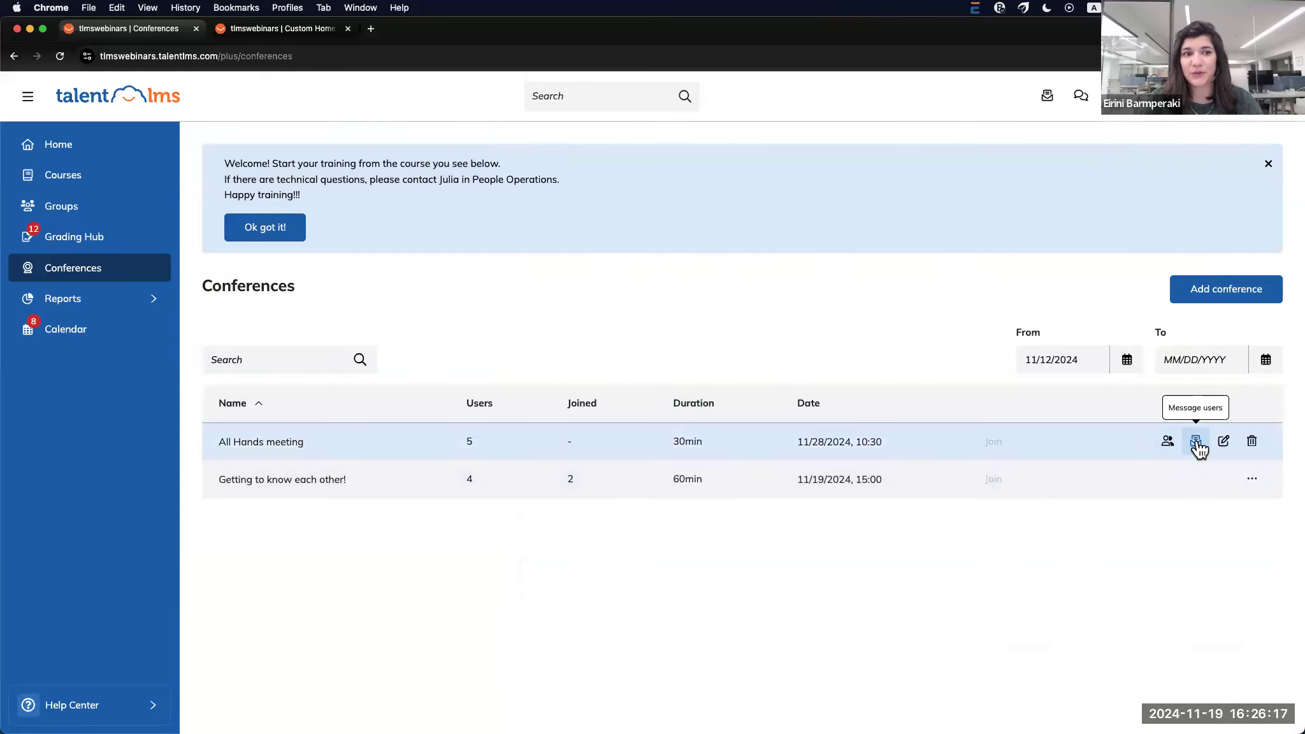
pyautogui.click(1196, 441)
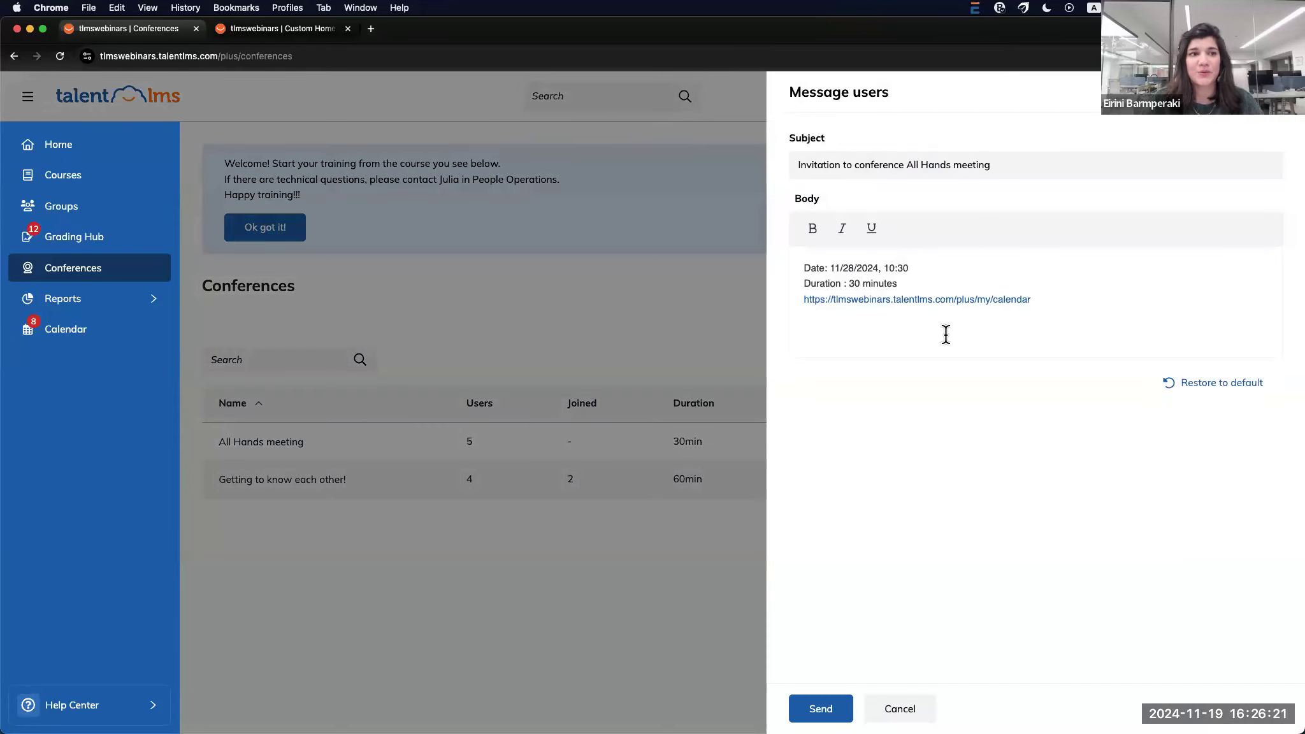
pyautogui.click(918, 716)
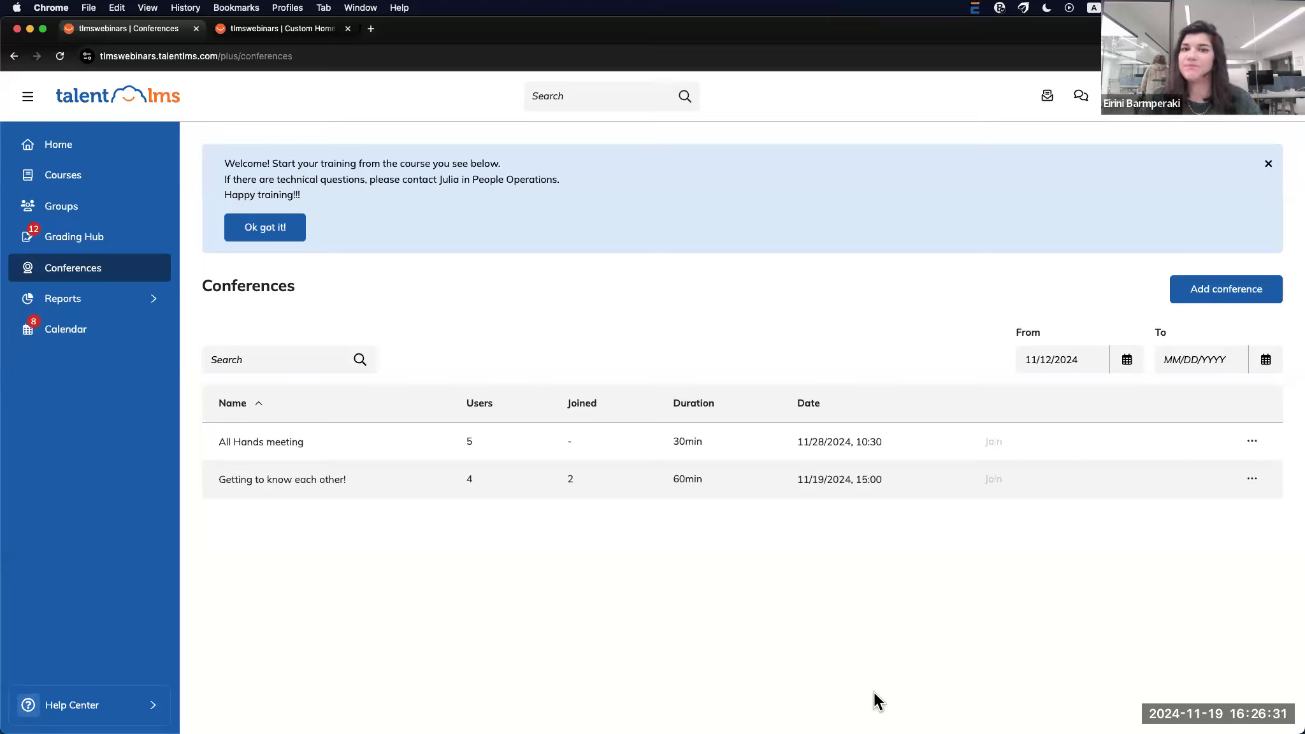
# Review the All Hands meeting event and its Add to your calendar options on the Calendar
pyautogui.click(100, 338)
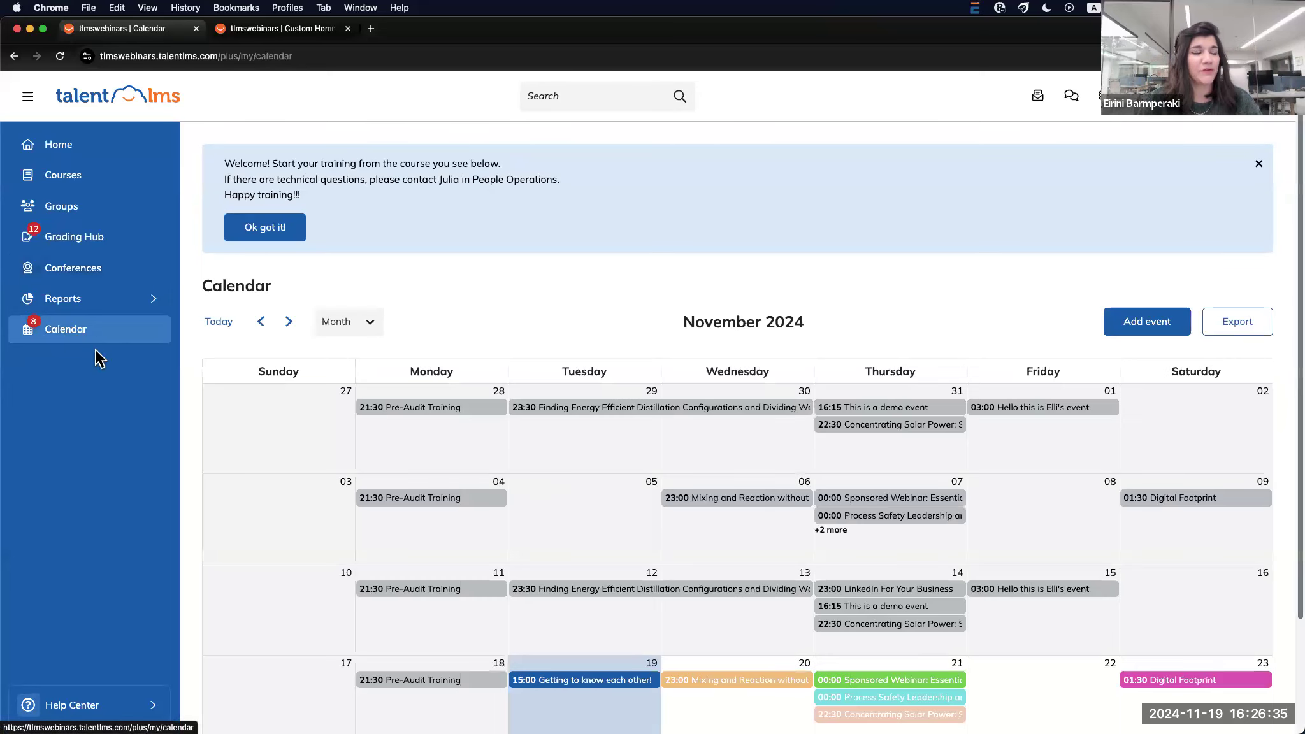
pyautogui.scroll(-3, 83, 472)
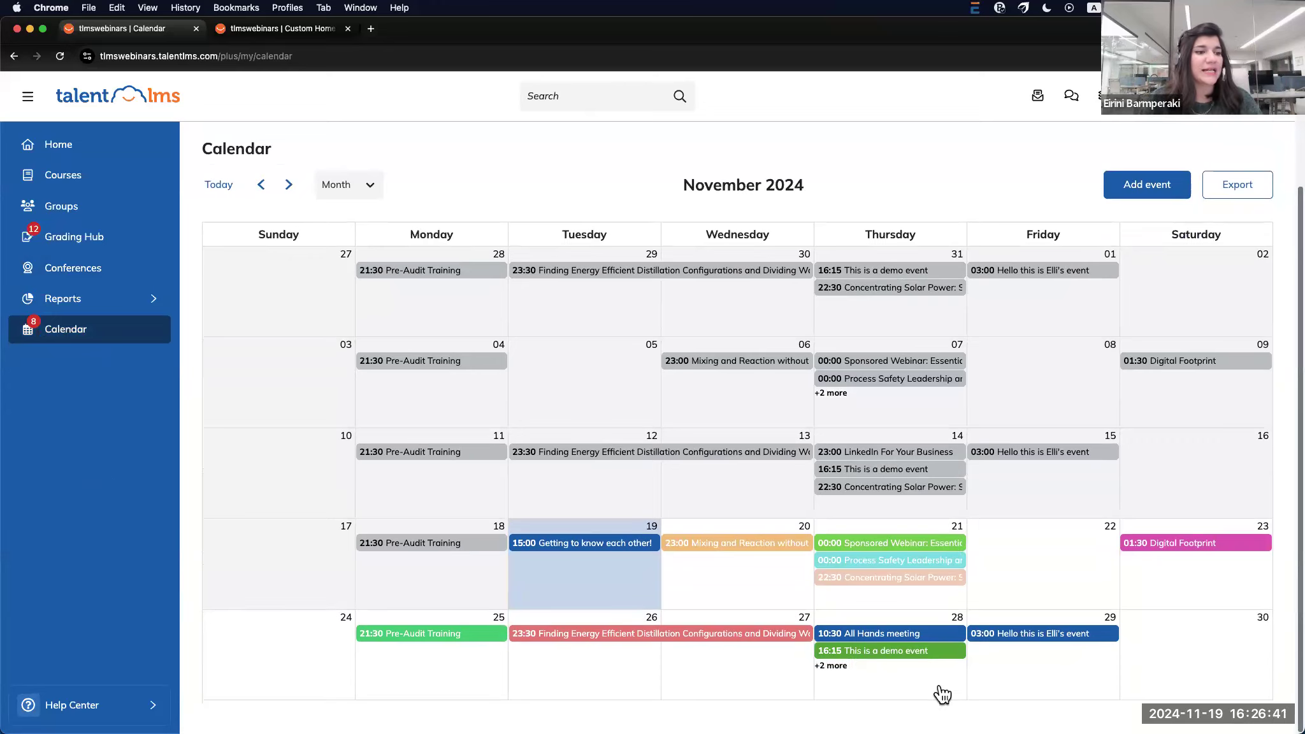
pyautogui.click(934, 632)
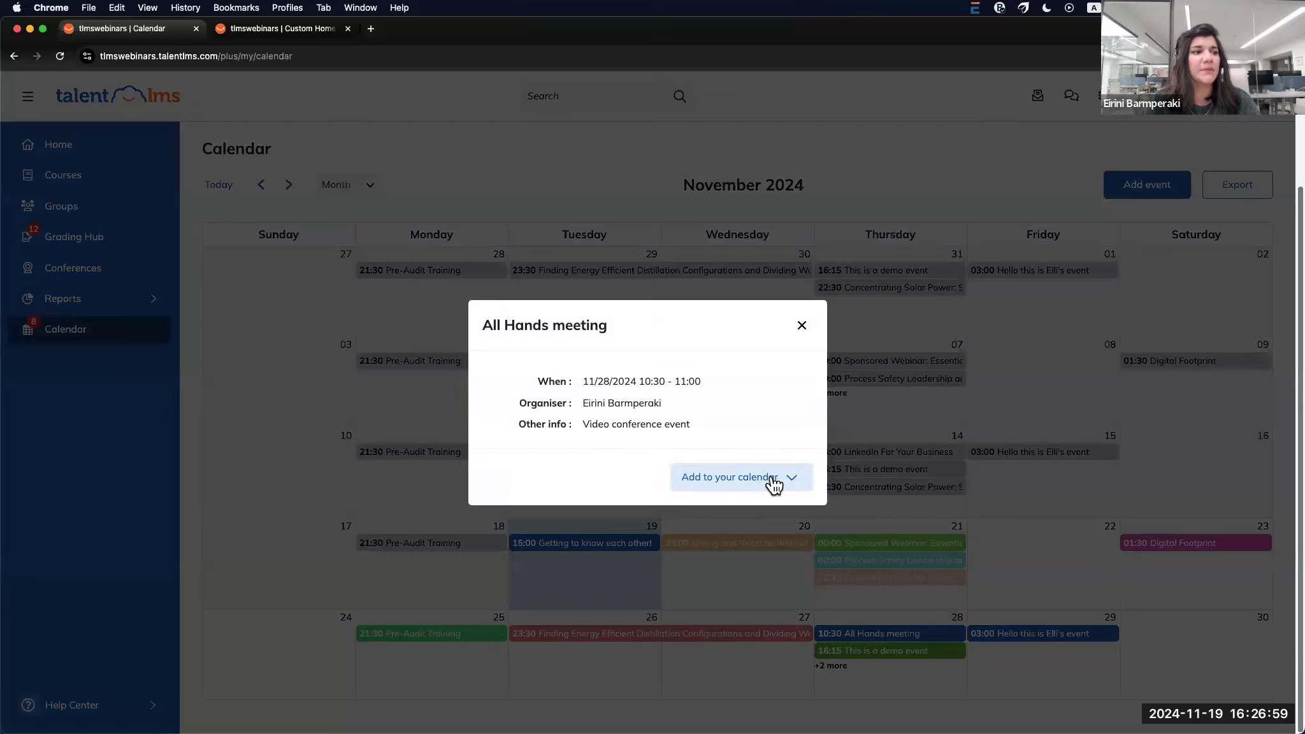
pyautogui.click(781, 484)
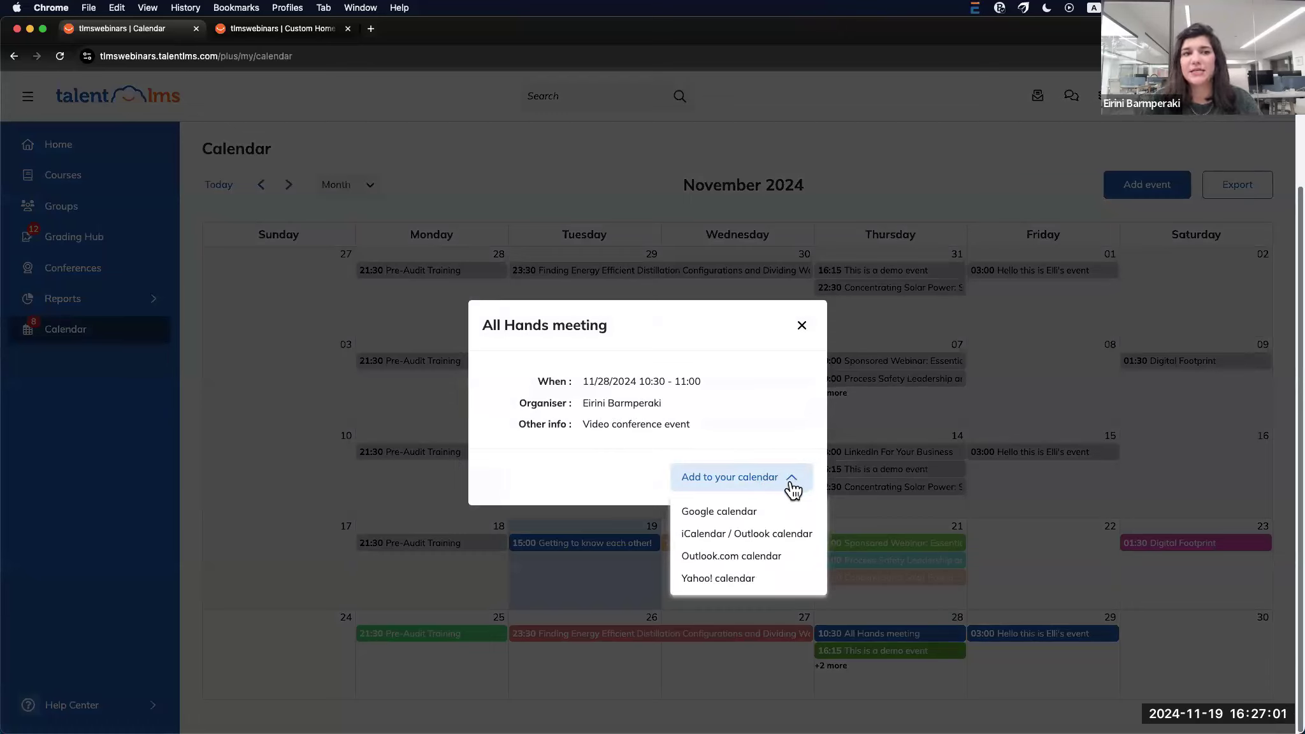
pyautogui.click(803, 326)
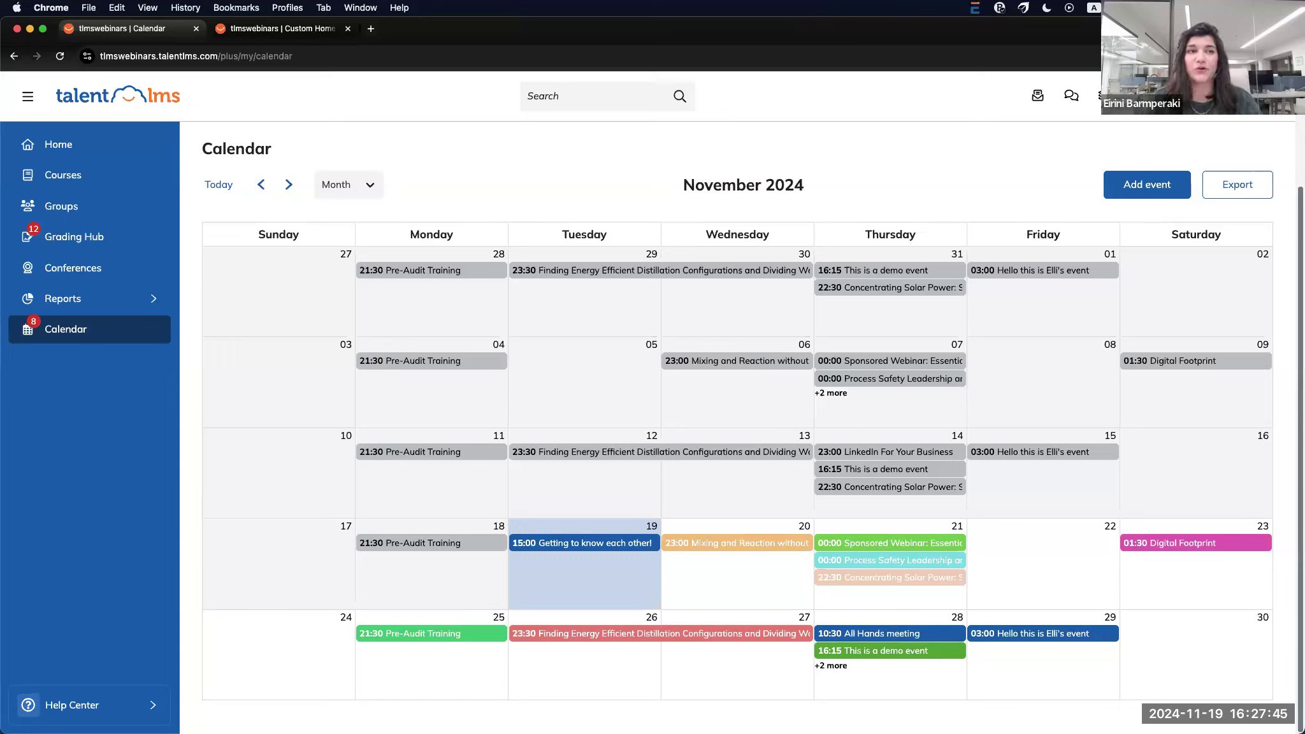
# Switch to the Administrator role and open the Gamification settings
pyautogui.click(1121, 110)
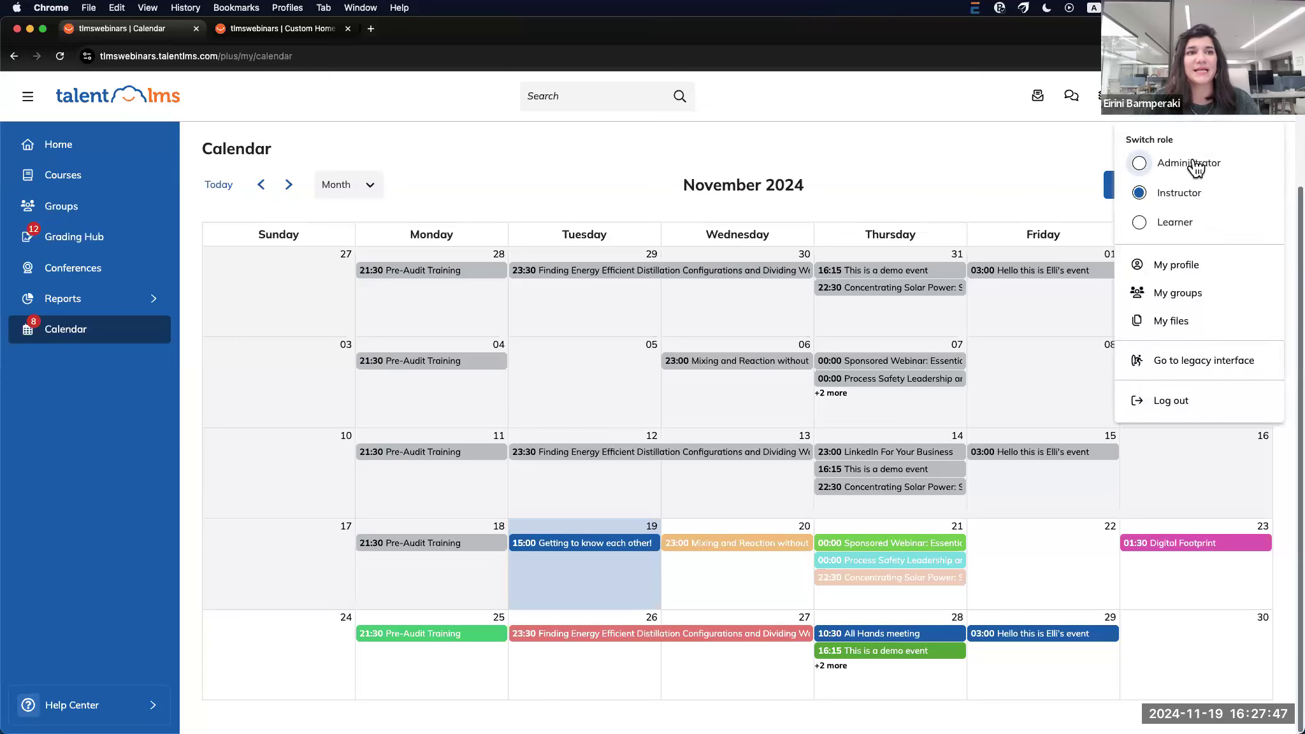
pyautogui.click(1194, 164)
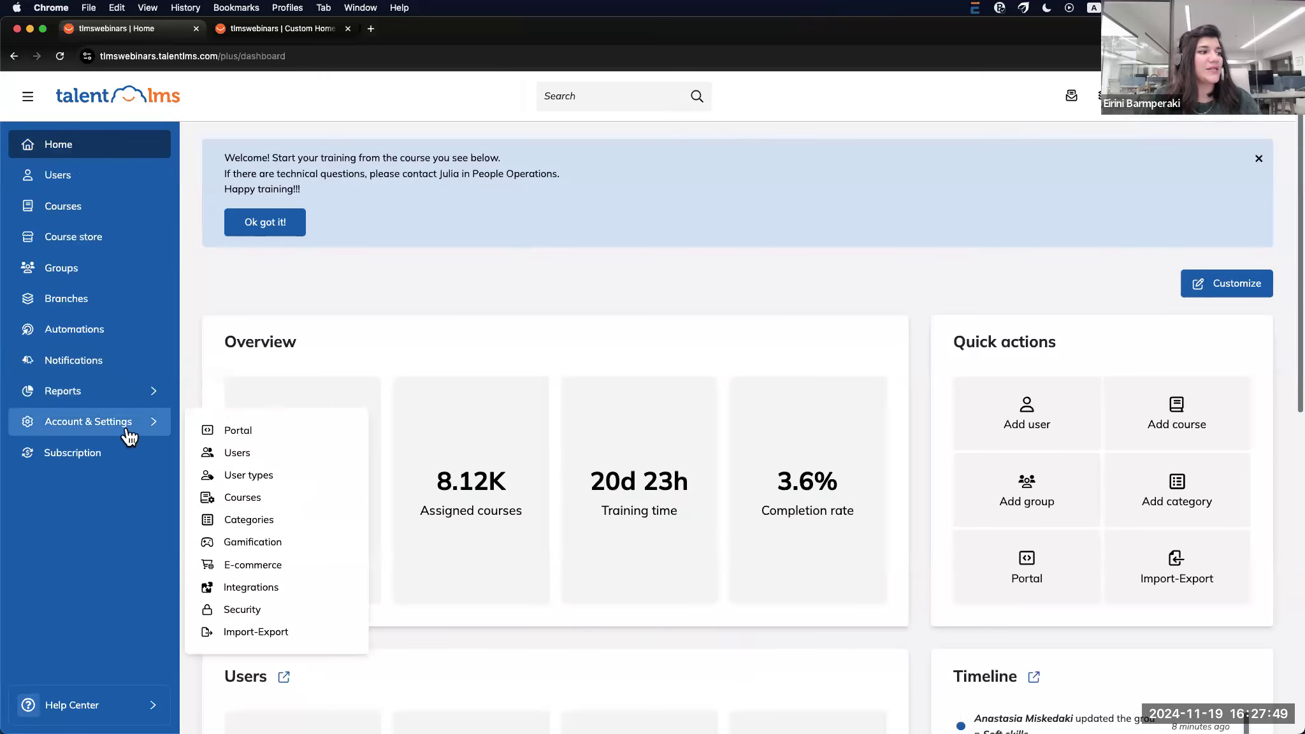
pyautogui.moveTo(133, 433)
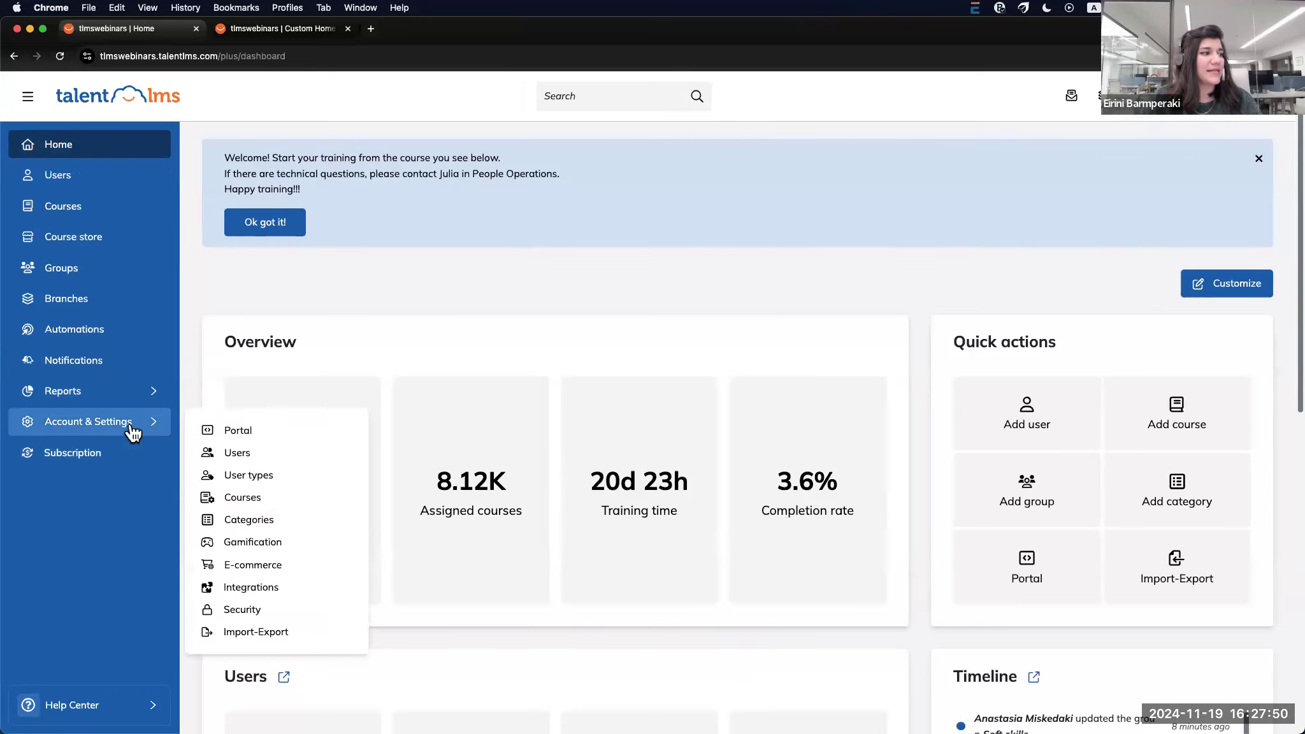
pyautogui.click(278, 540)
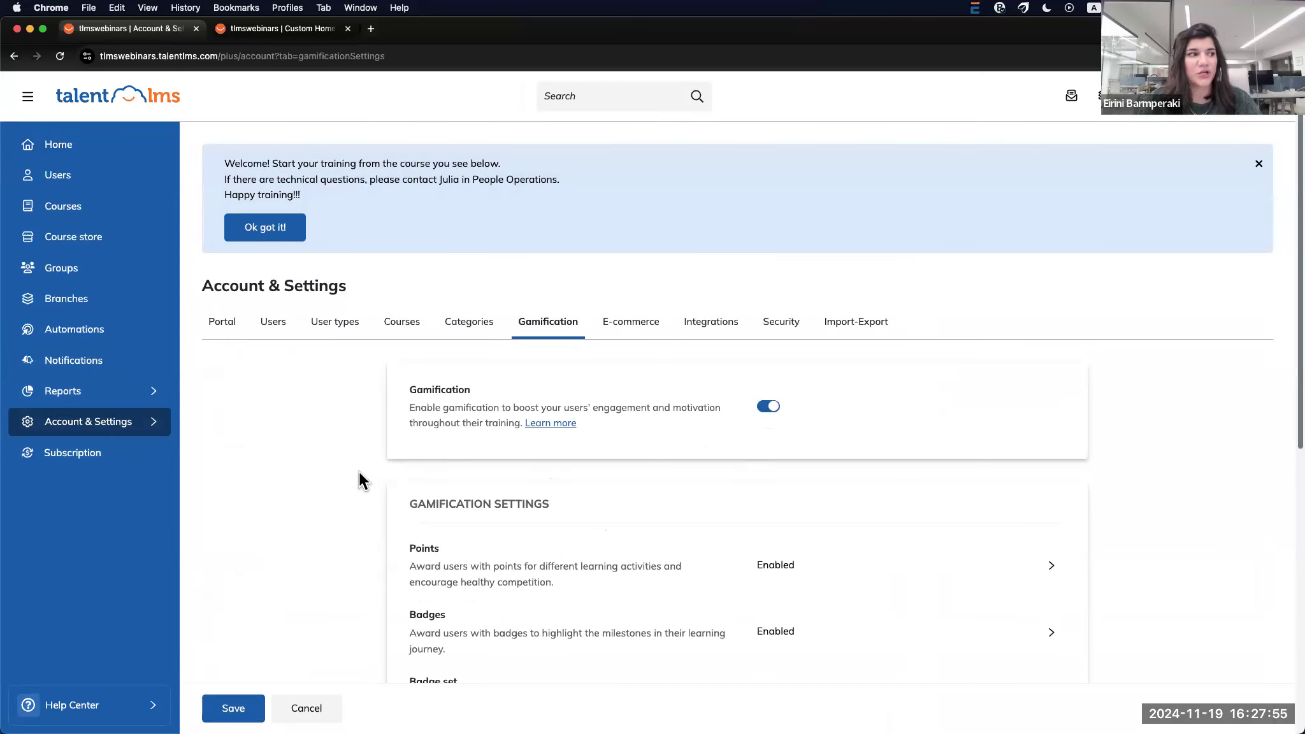
# Set the points for each course completion to 300, keeping certificate points on
pyautogui.scroll(-5, 312, 481)
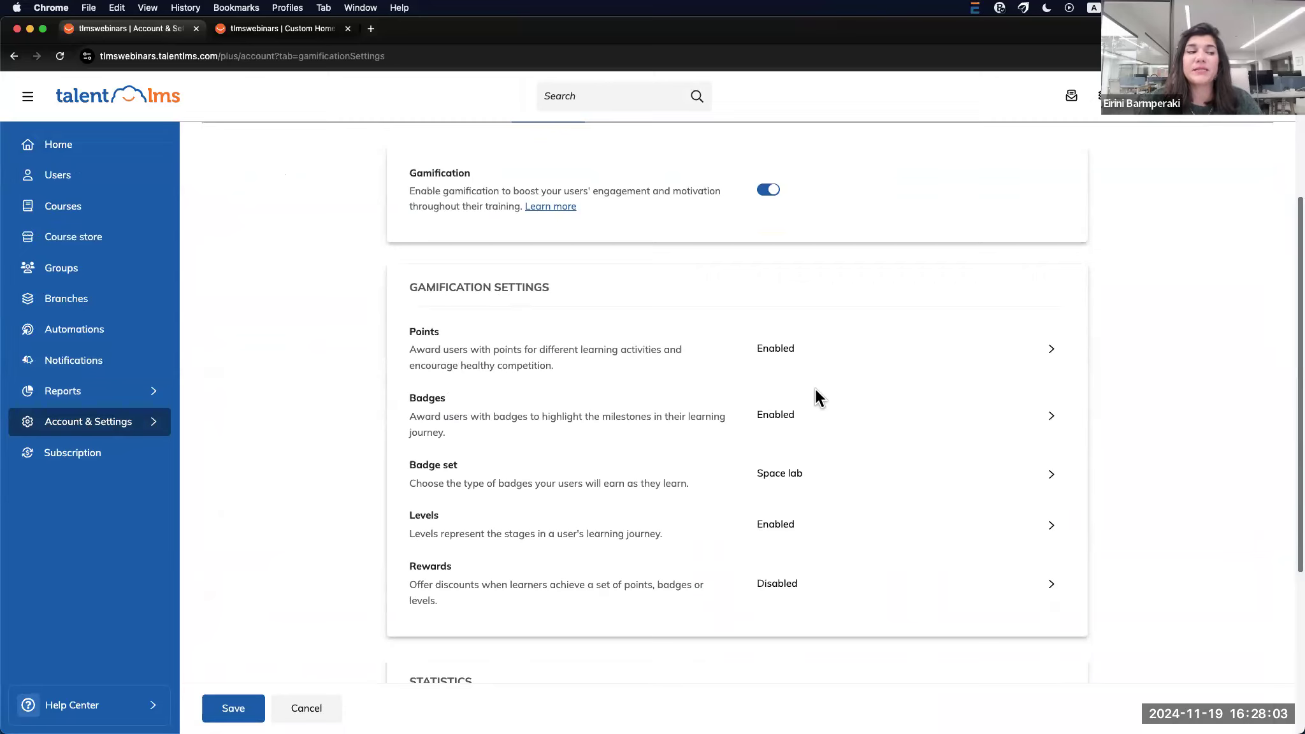
pyautogui.click(1052, 352)
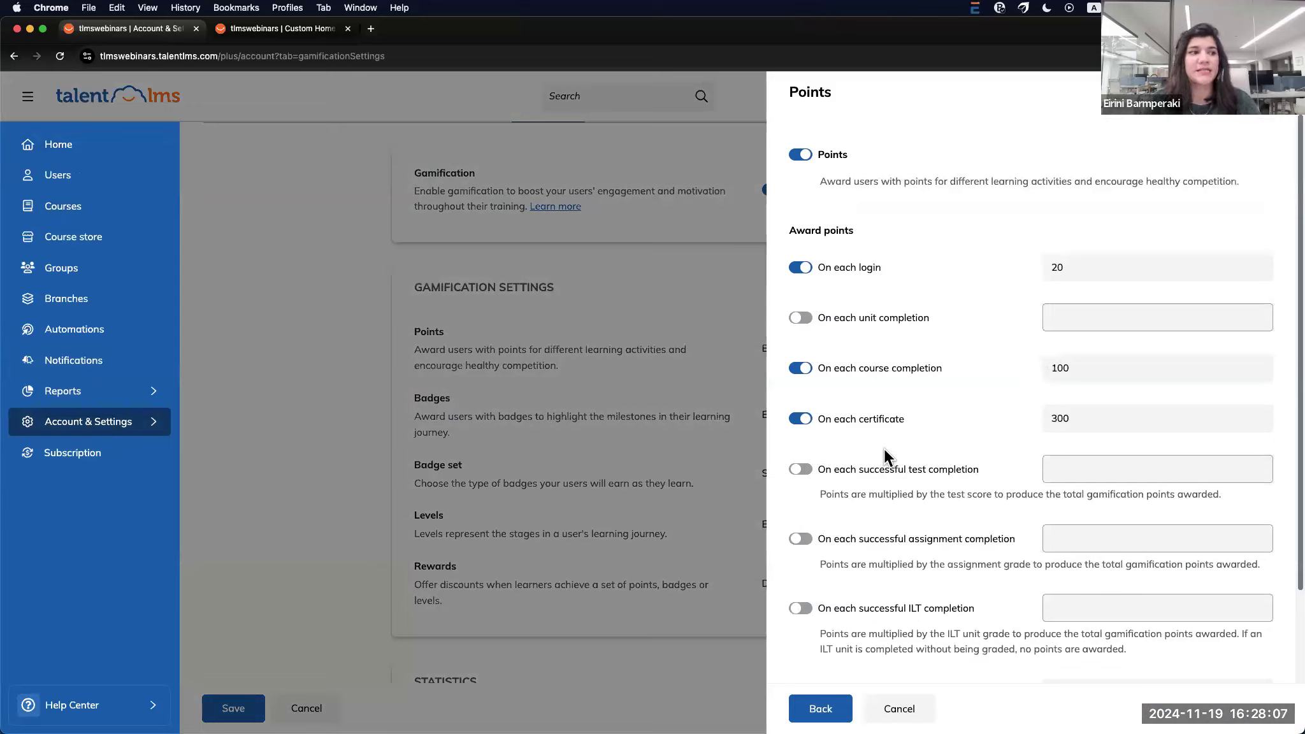
pyautogui.click(801, 422)
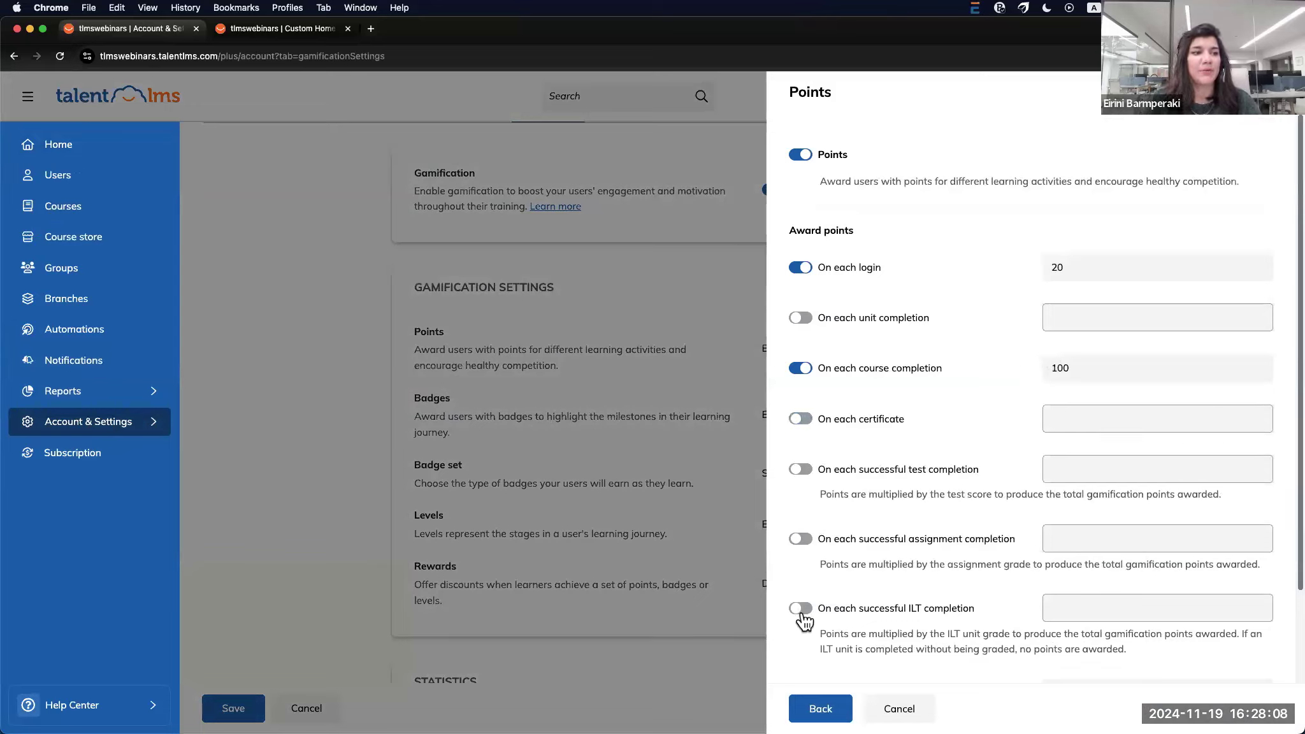
pyautogui.click(800, 418)
pyautogui.click(1072, 370)
pyautogui.press('BackSpace')
pyautogui.press('BackSpace')
pyautogui.press('BackSpace')
pyautogui.write('300')
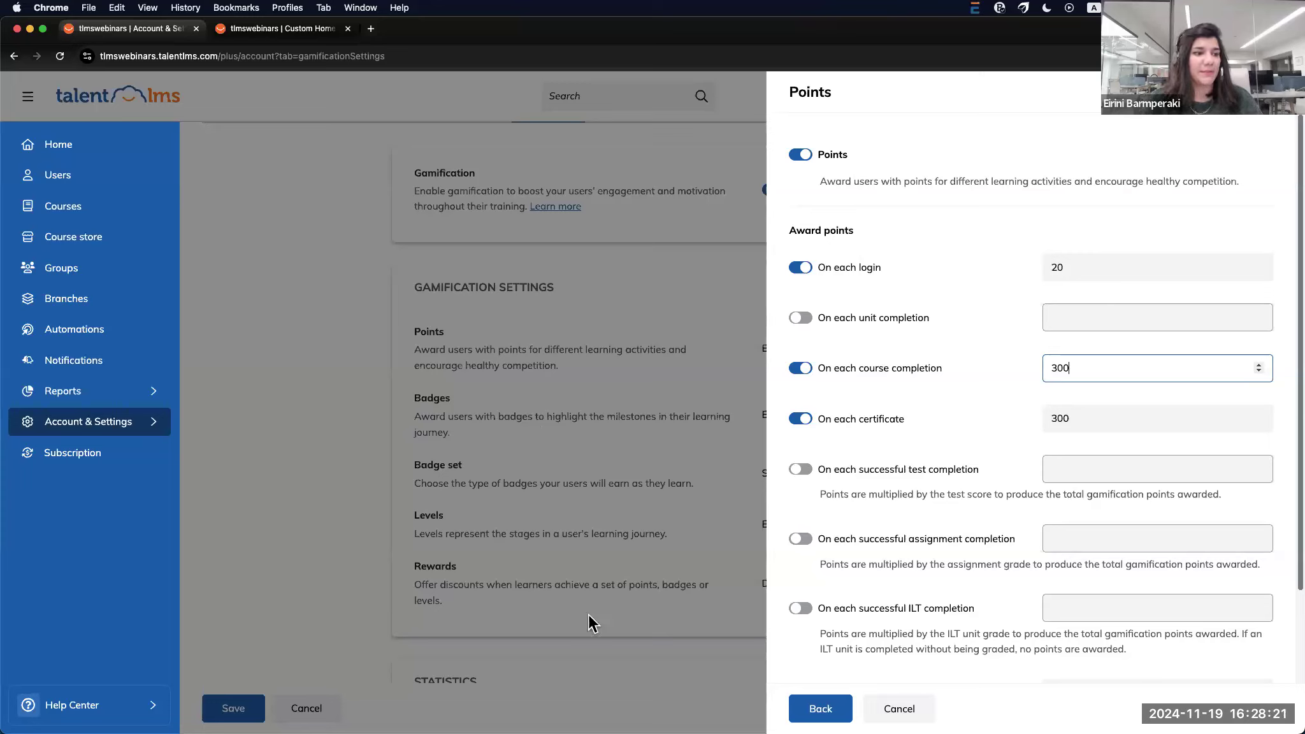
pyautogui.click(828, 708)
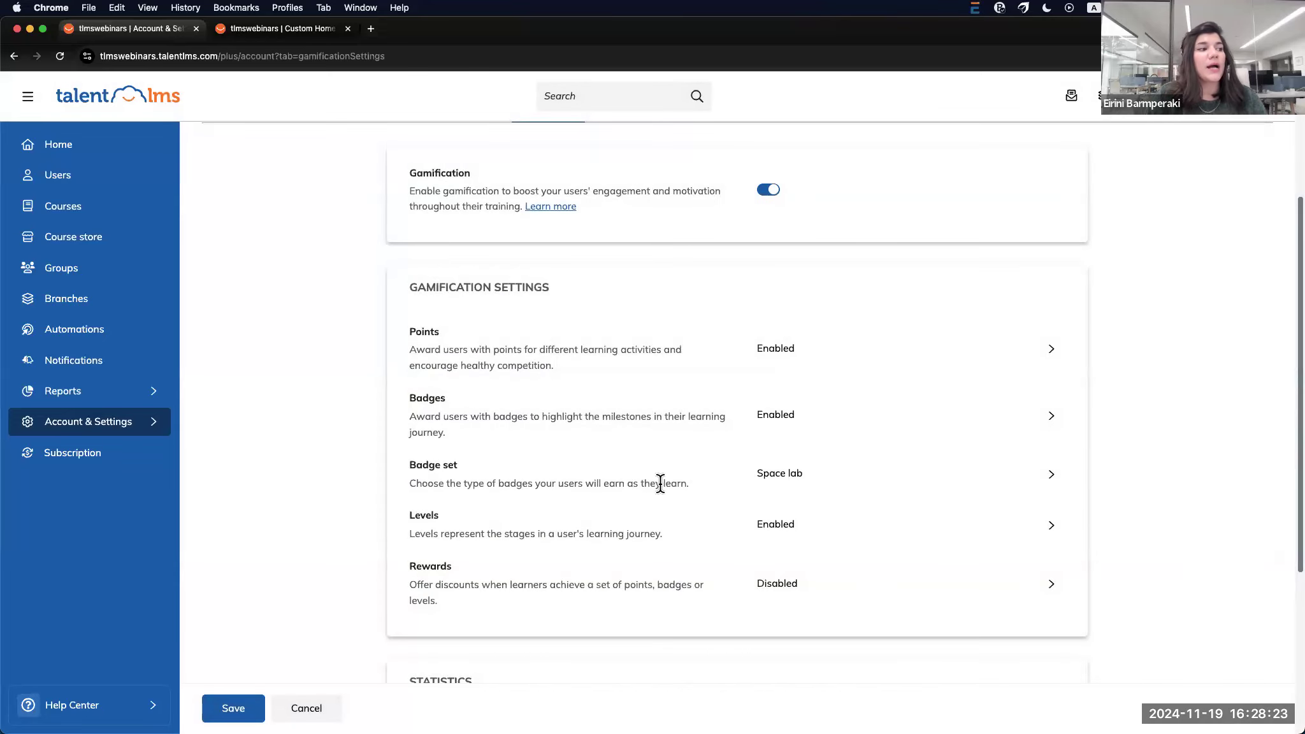
pyautogui.click(1056, 415)
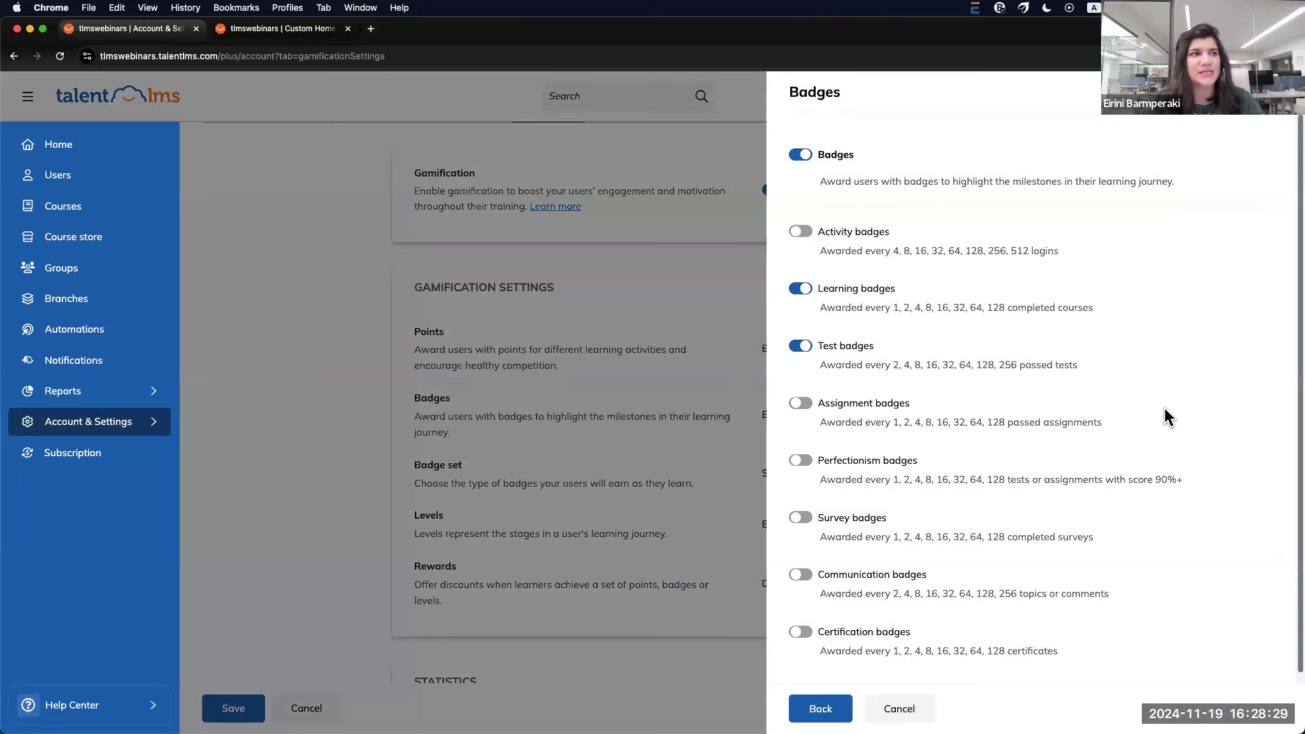
# Switch on Perfectionism and Survey badges and save the badge settings
pyautogui.click(800, 463)
pyautogui.click(801, 519)
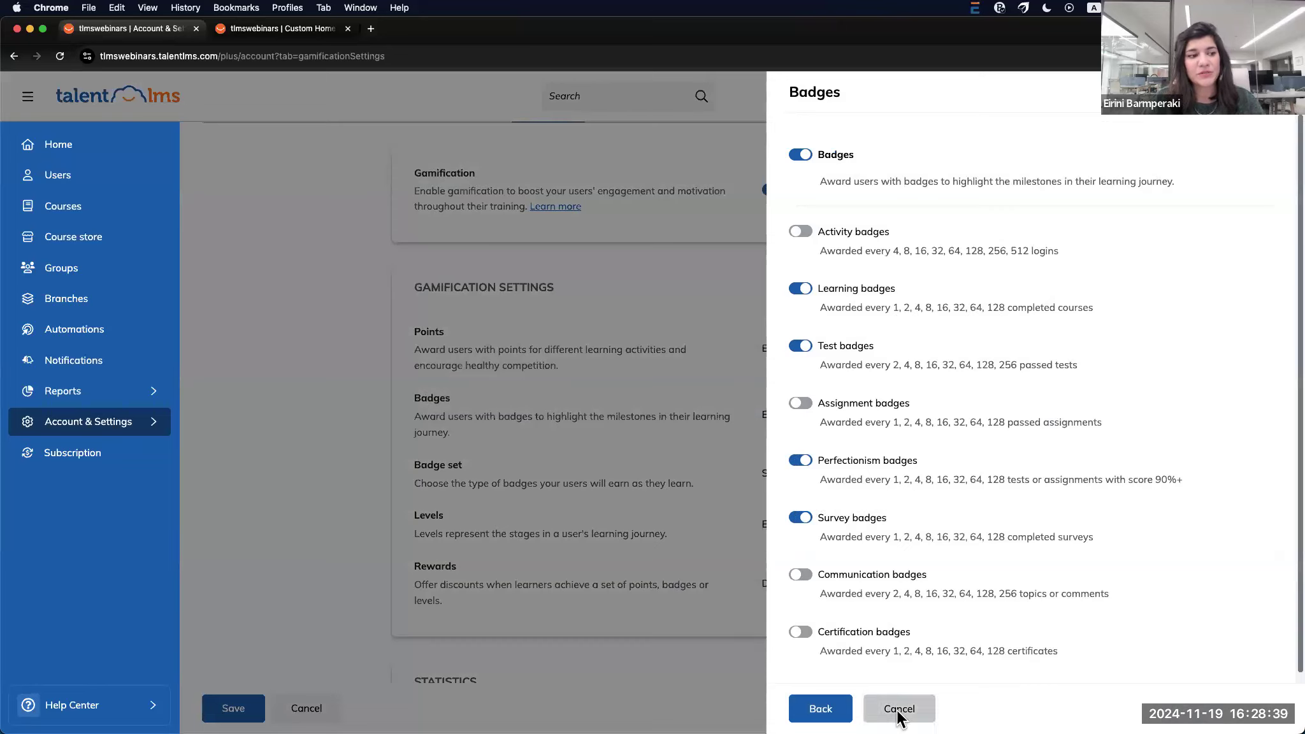
pyautogui.click(822, 710)
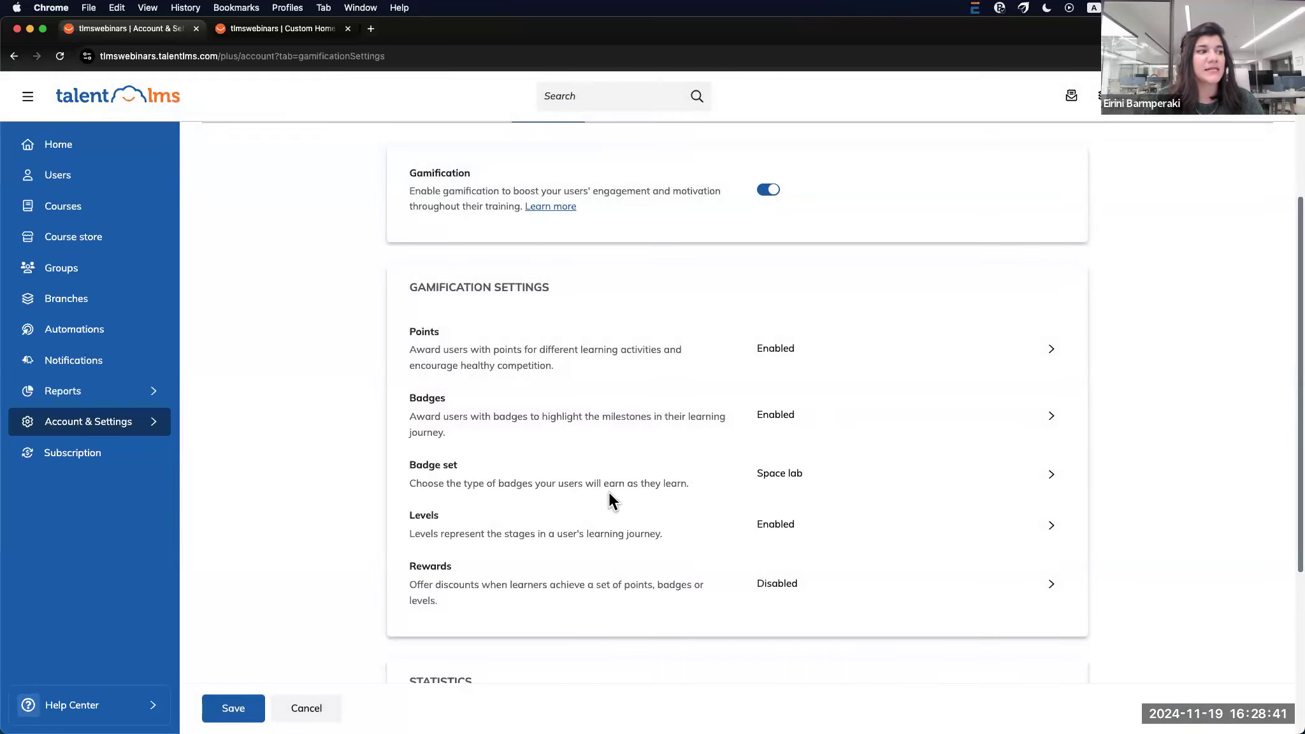
# Change the default badge set to Old school, after briefly trying Stickers
pyautogui.click(1058, 470)
pyautogui.click(451, 382)
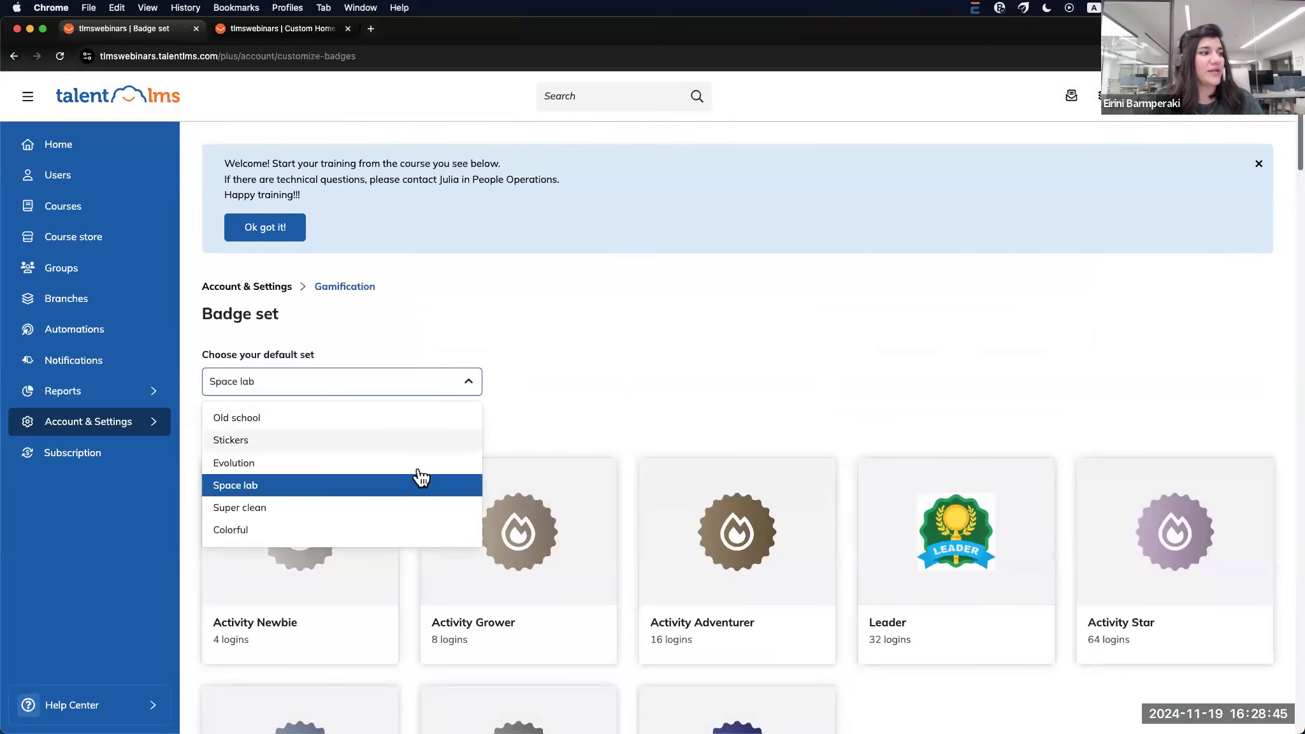
pyautogui.click(406, 441)
pyautogui.scroll(-5, 471, 559)
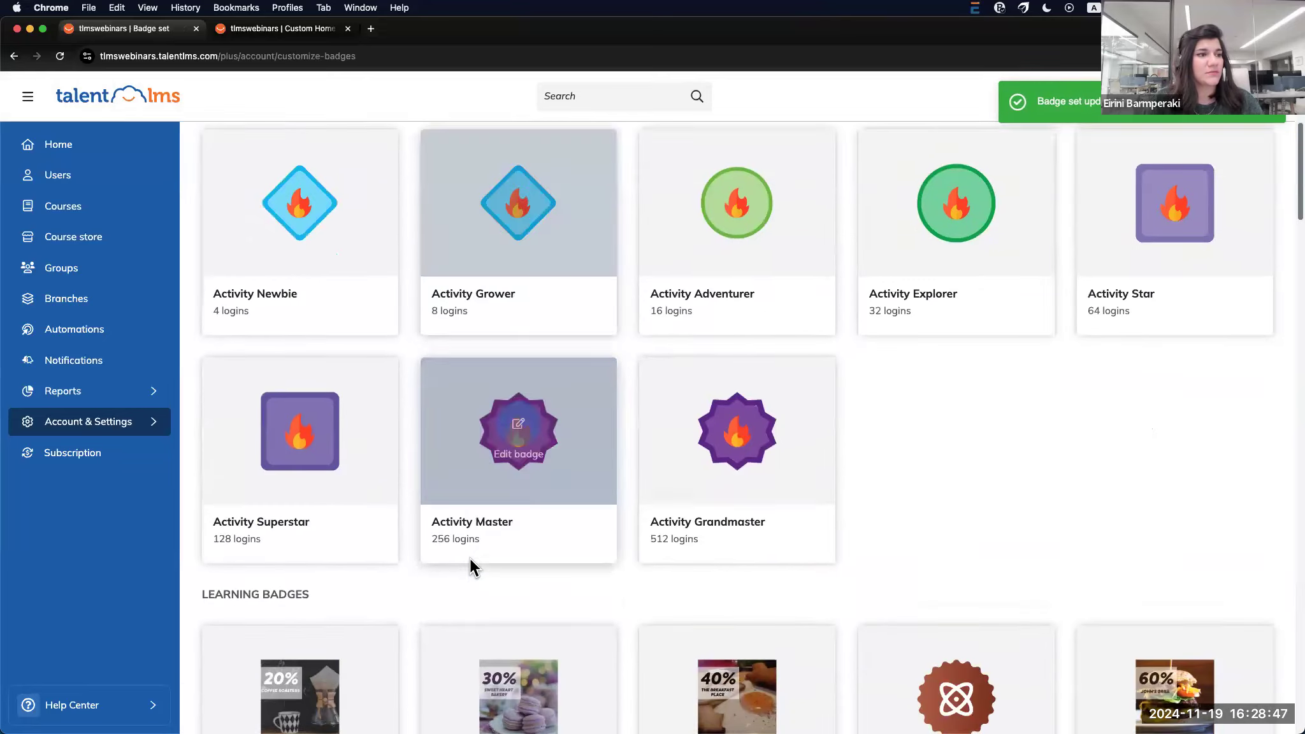
pyautogui.scroll(-8, 470, 559)
pyautogui.scroll(13, 471, 559)
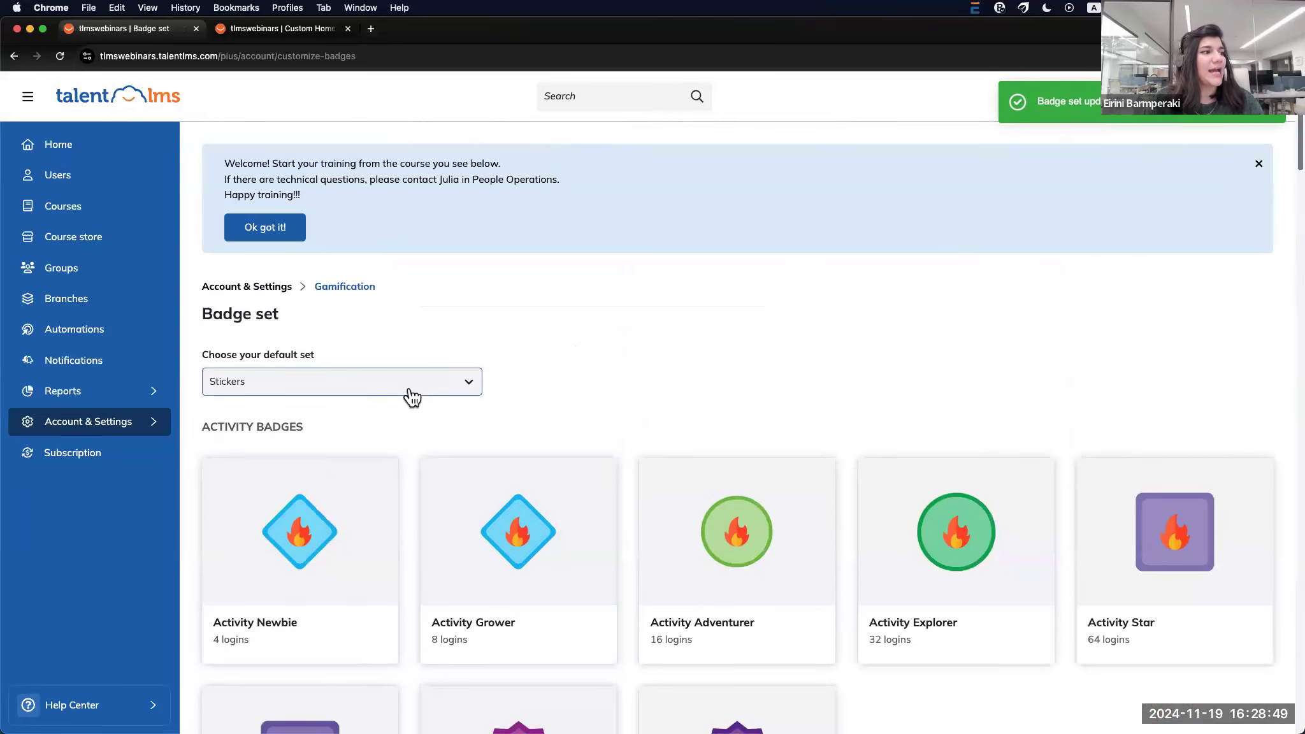
pyautogui.click(408, 385)
pyautogui.click(365, 421)
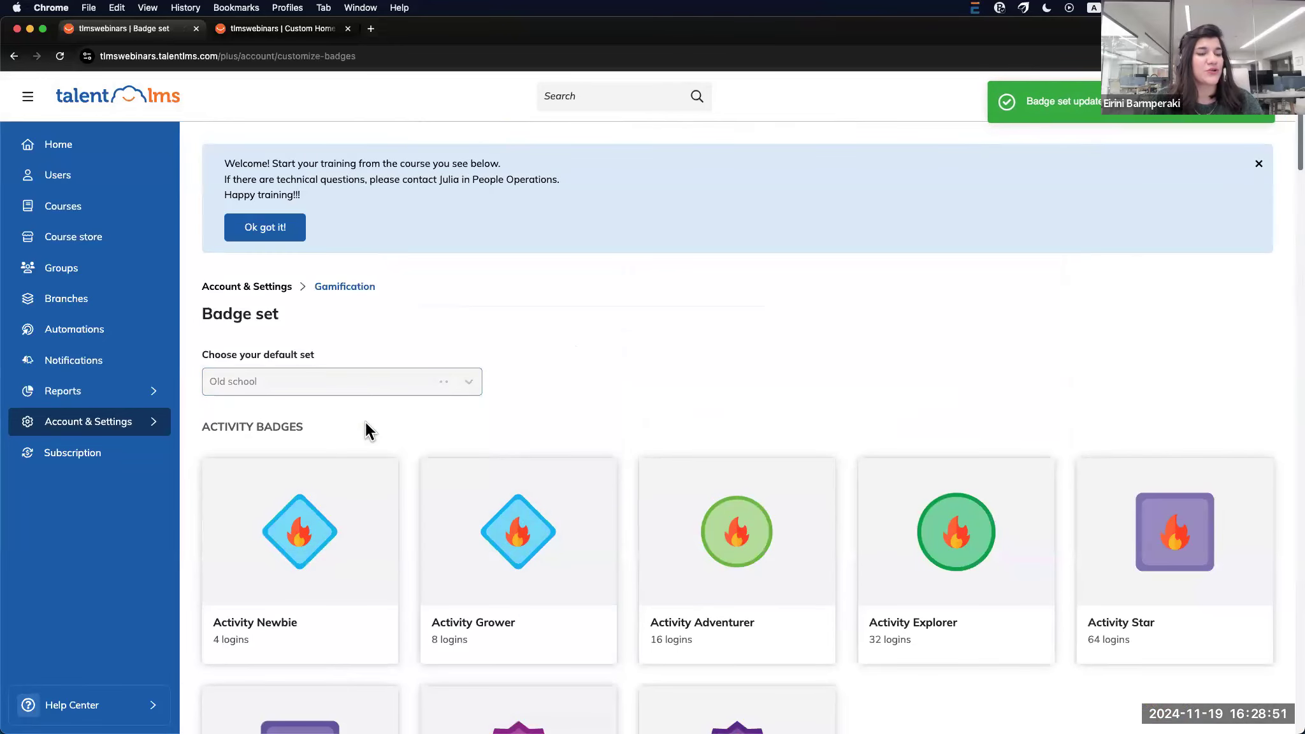
# Open a badge's editor, cancel without changes, and return to the Gamification settings
pyautogui.click(514, 539)
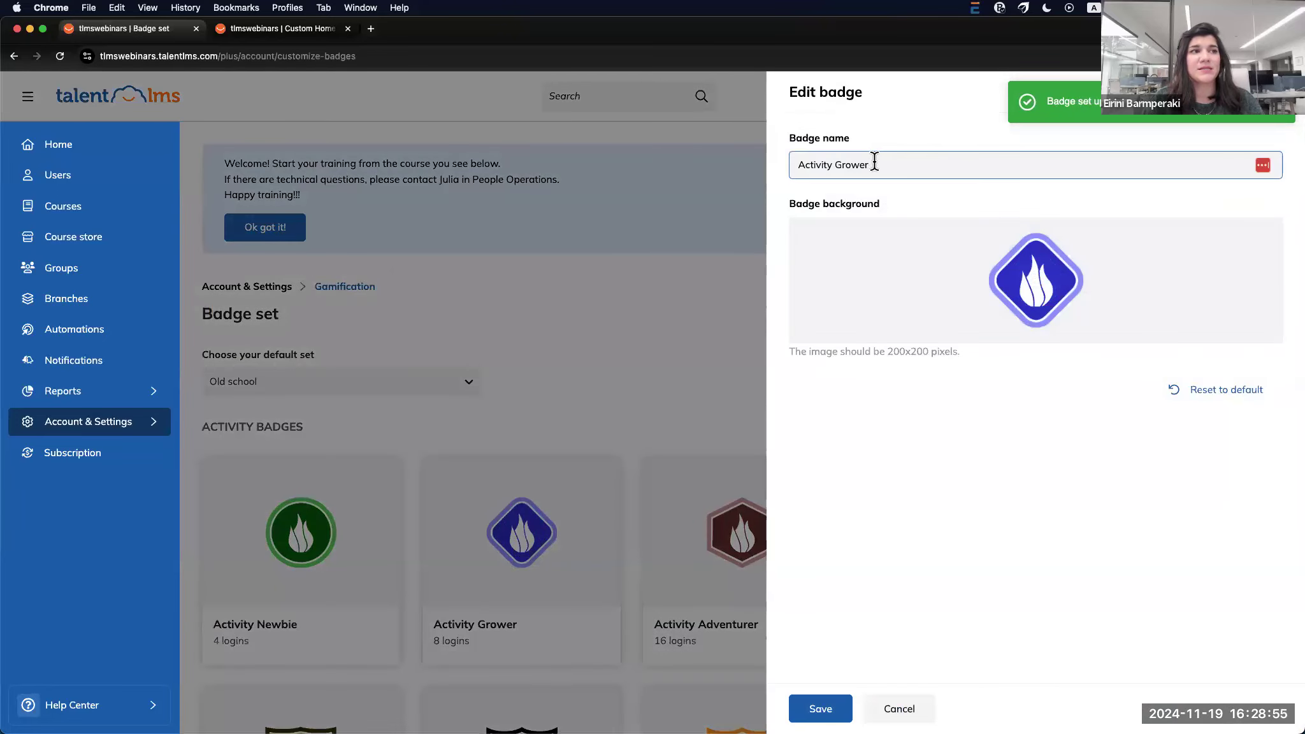
pyautogui.click(889, 711)
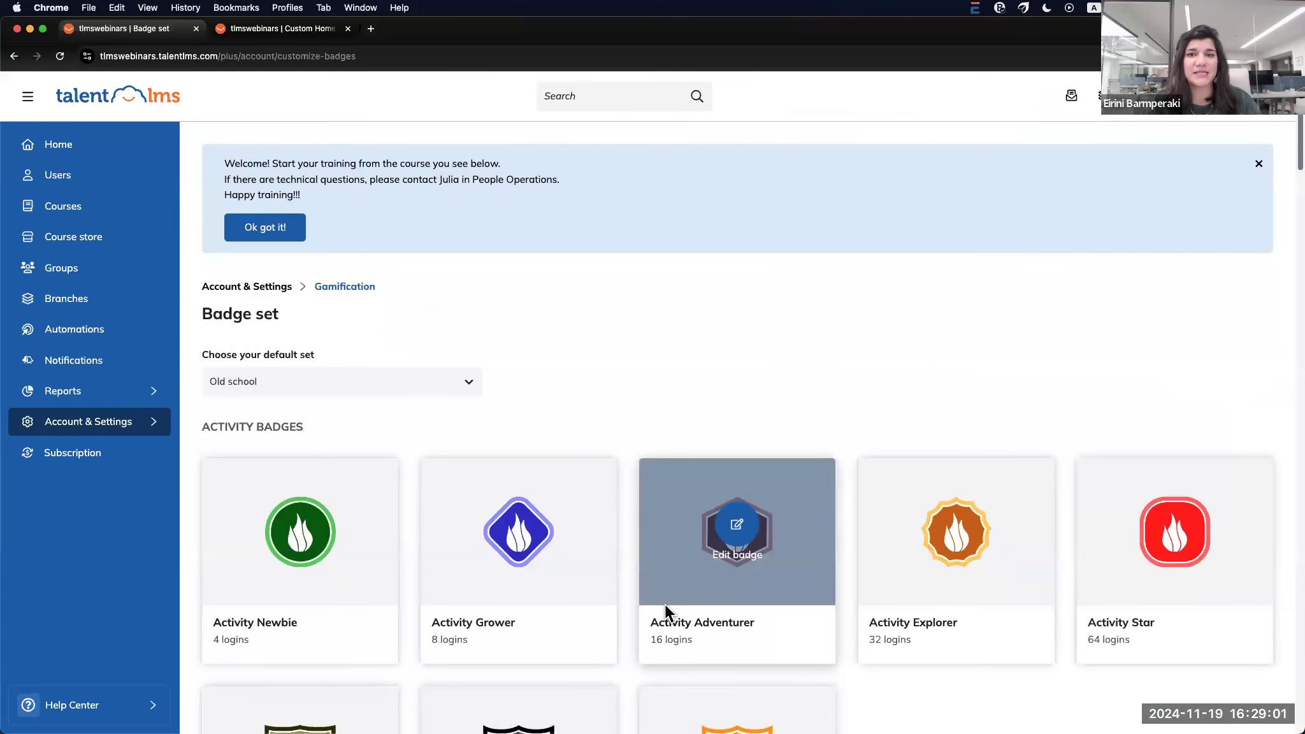
pyautogui.click(345, 288)
# Try changing the Completed courses level threshold to 30, then cancel without saving
pyautogui.scroll(-4, 582, 562)
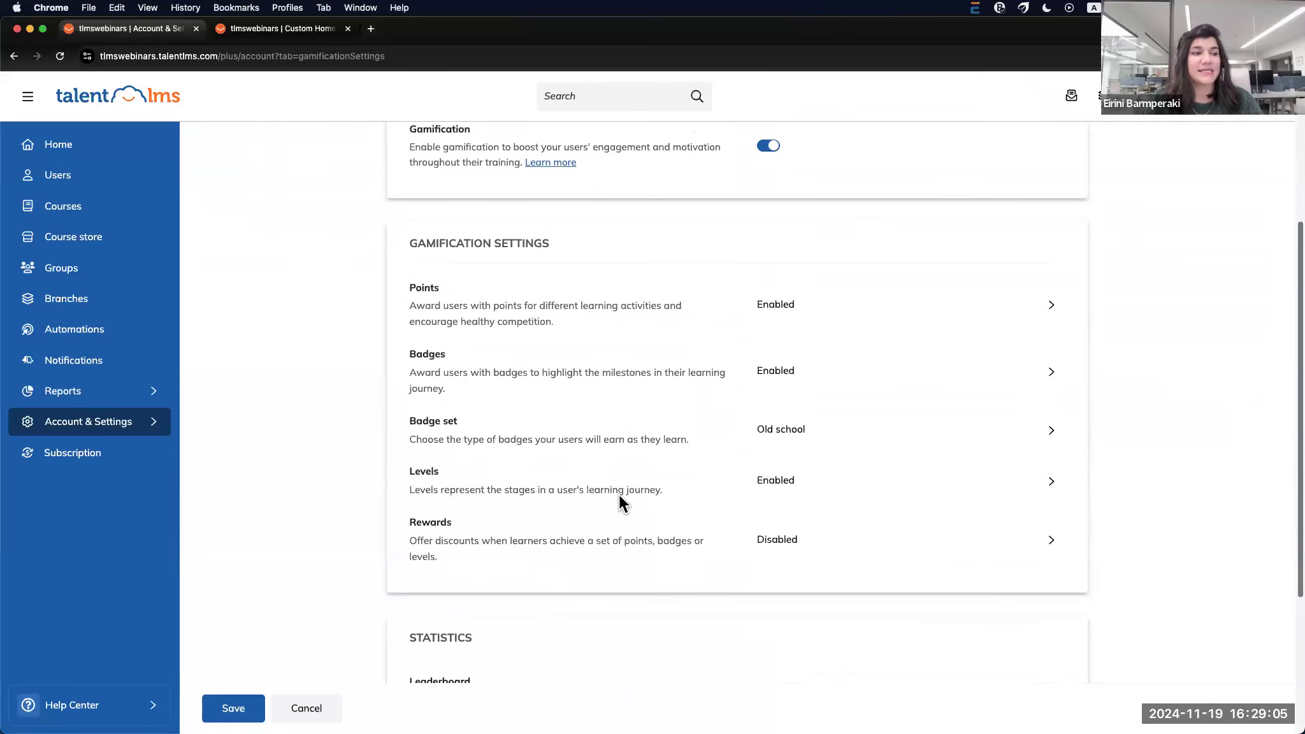
pyautogui.click(1052, 483)
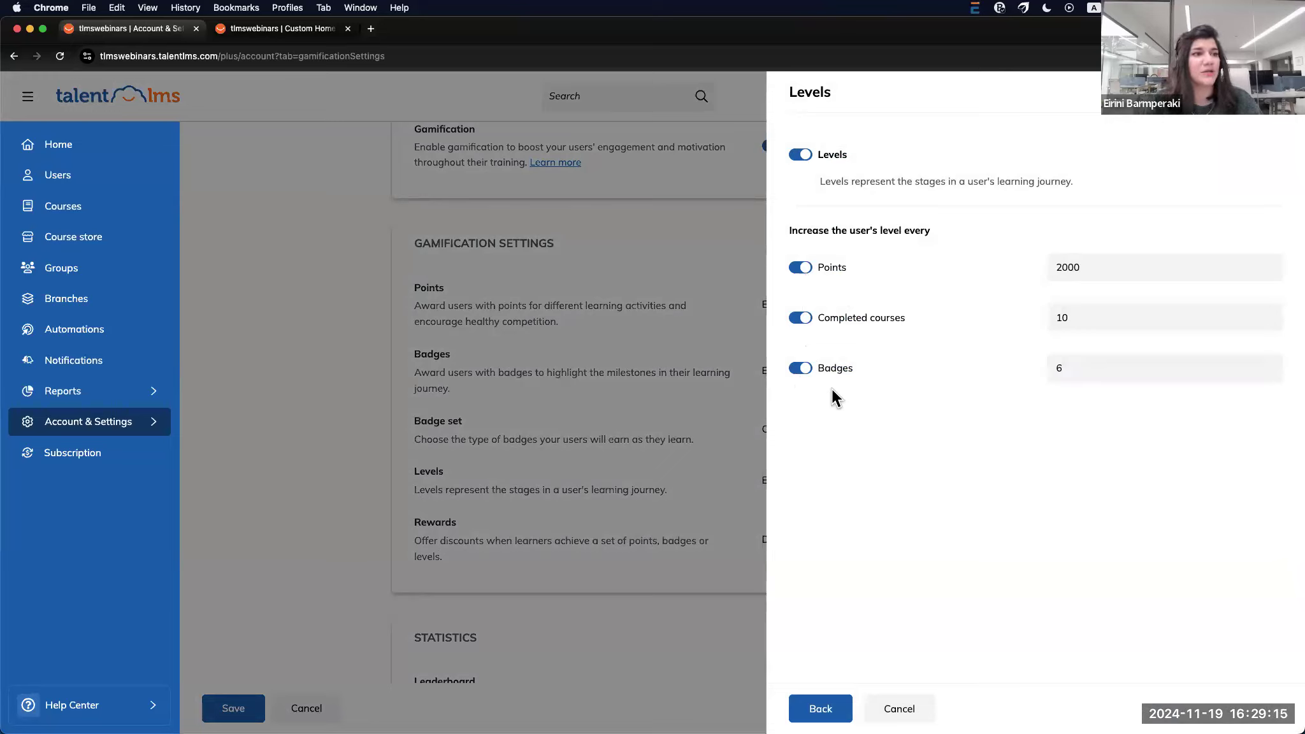
pyautogui.click(1093, 315)
pyautogui.press('BackSpace')
pyautogui.press('BackSpace')
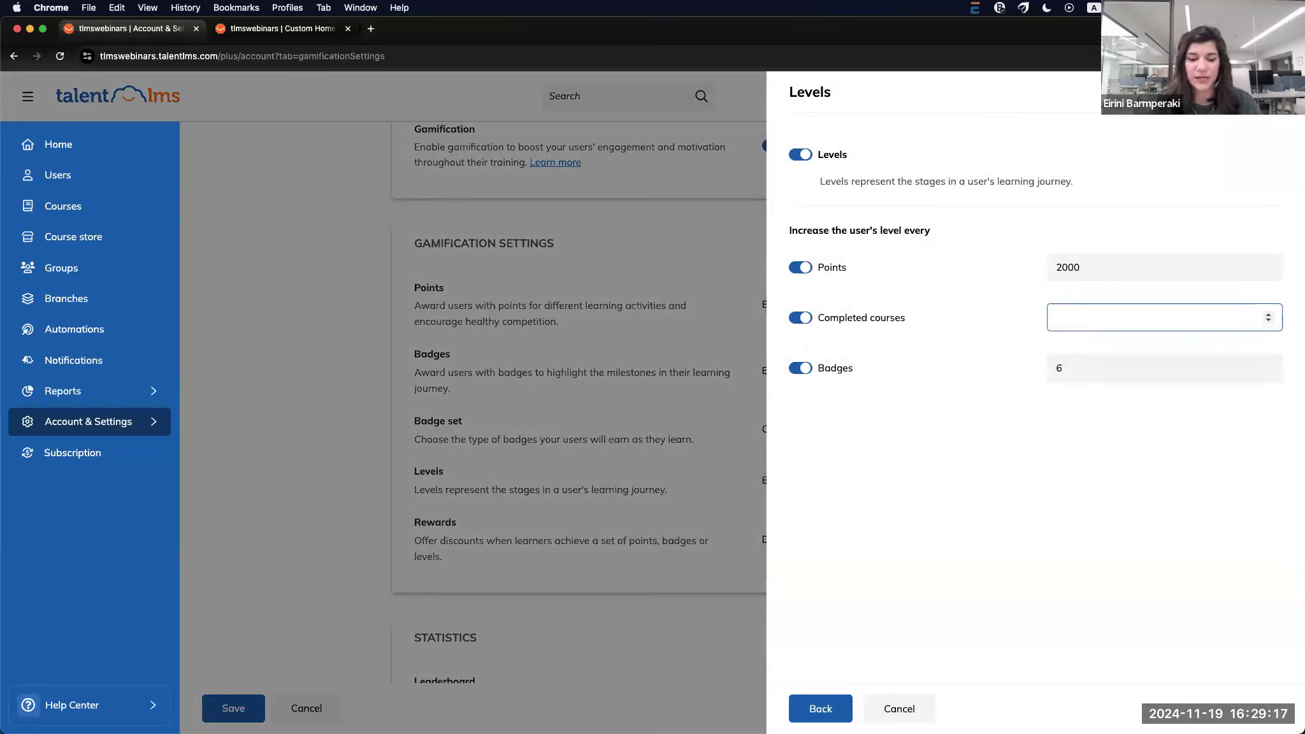
pyautogui.write('30')
pyautogui.click(899, 709)
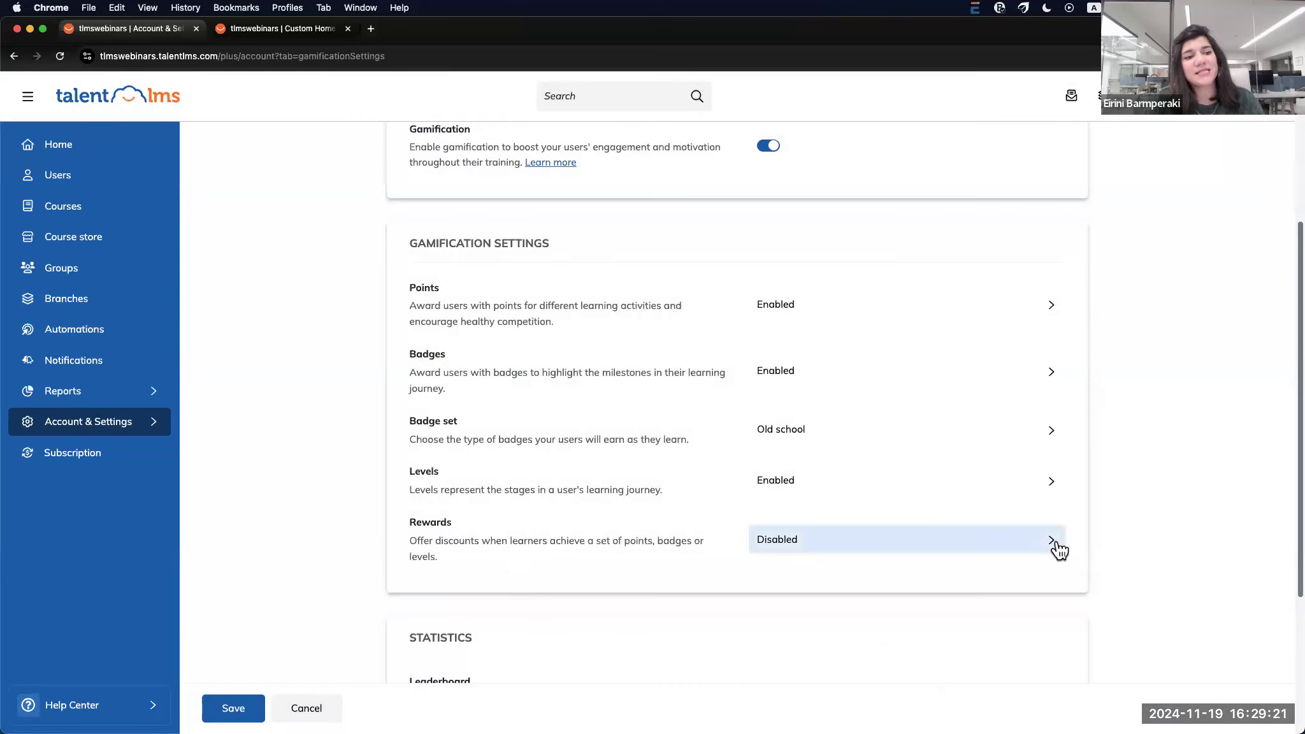
# Turn Rewards on to preview its options, then cancel so Rewards stays disabled
pyautogui.click(1053, 543)
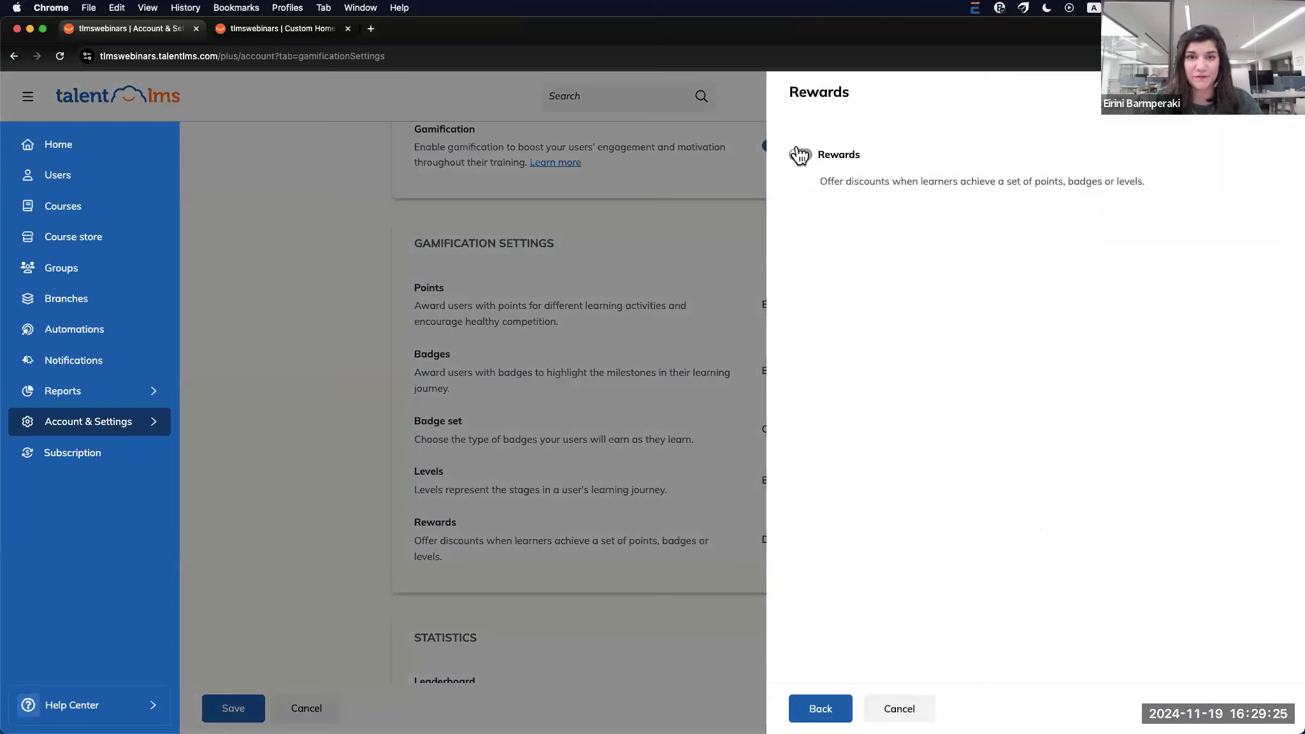
pyautogui.click(799, 155)
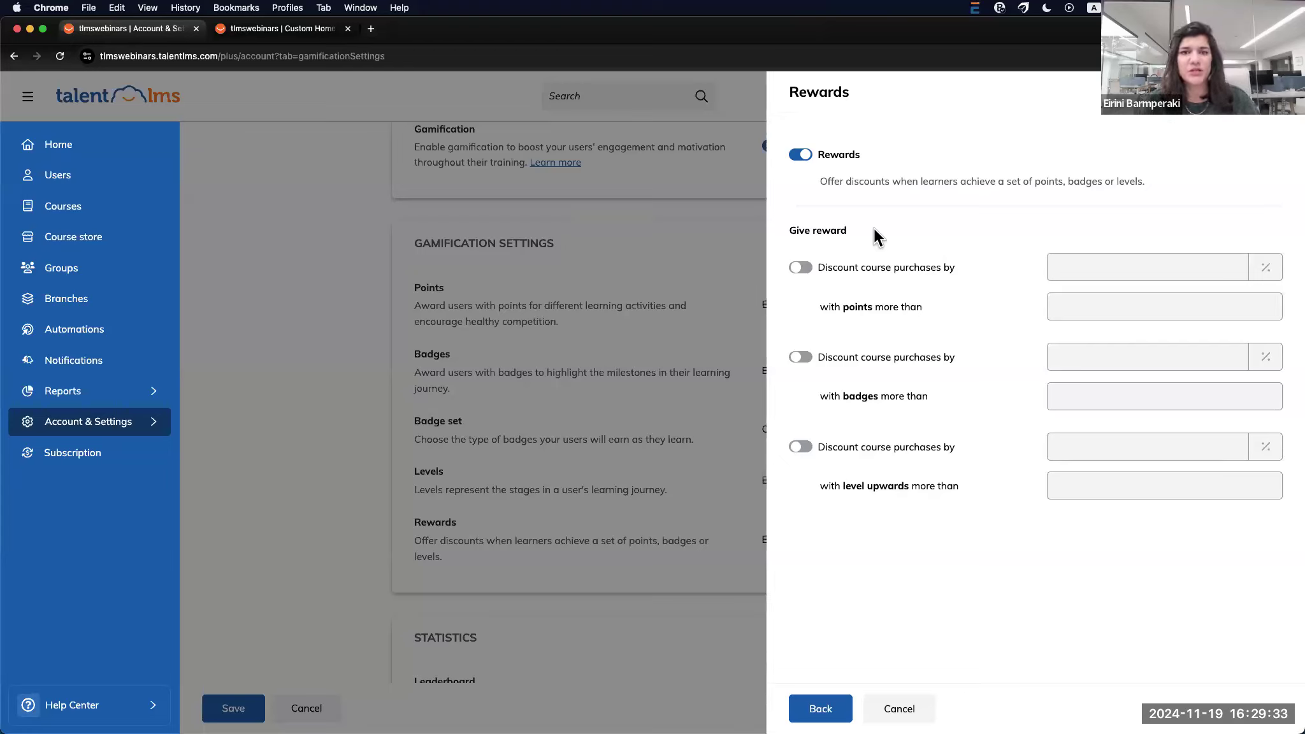
pyautogui.click(905, 713)
pyautogui.scroll(-3, 356, 603)
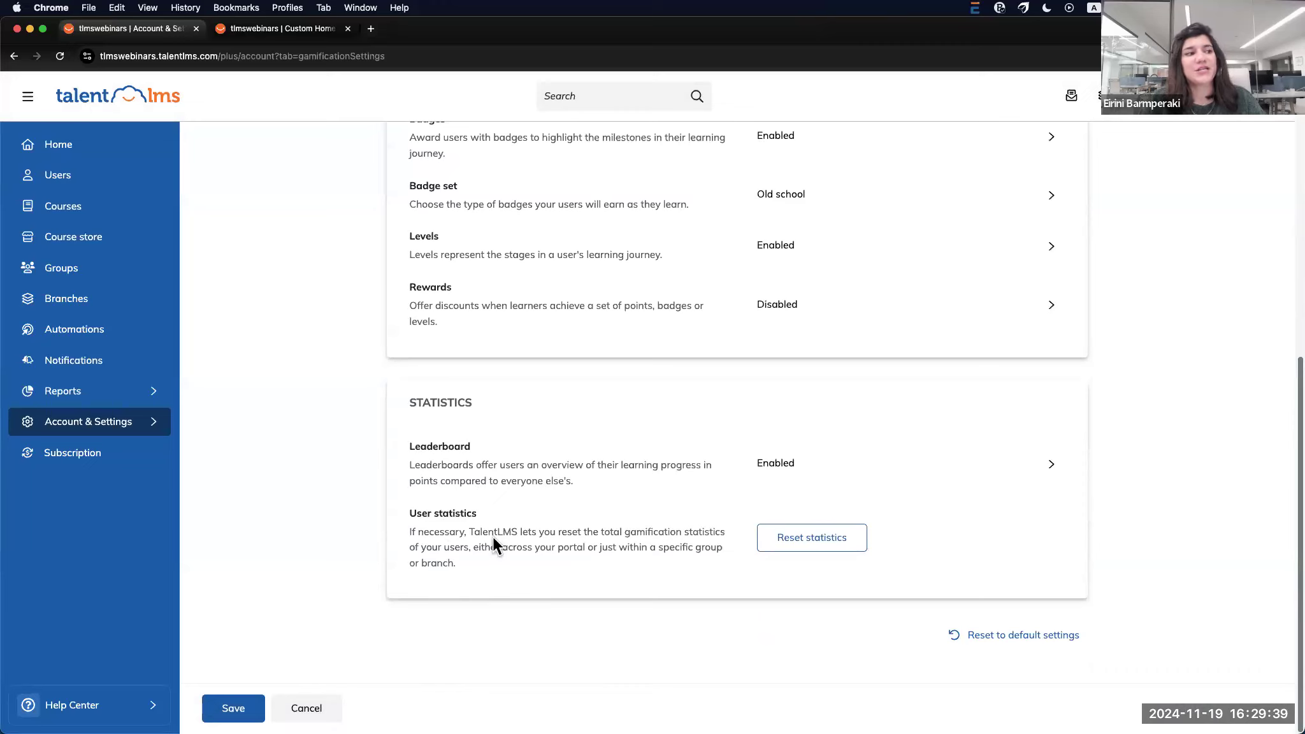
# Review the Leaderboard settings unchanged and view reset options, keeping All statistics selected
pyautogui.click(1057, 475)
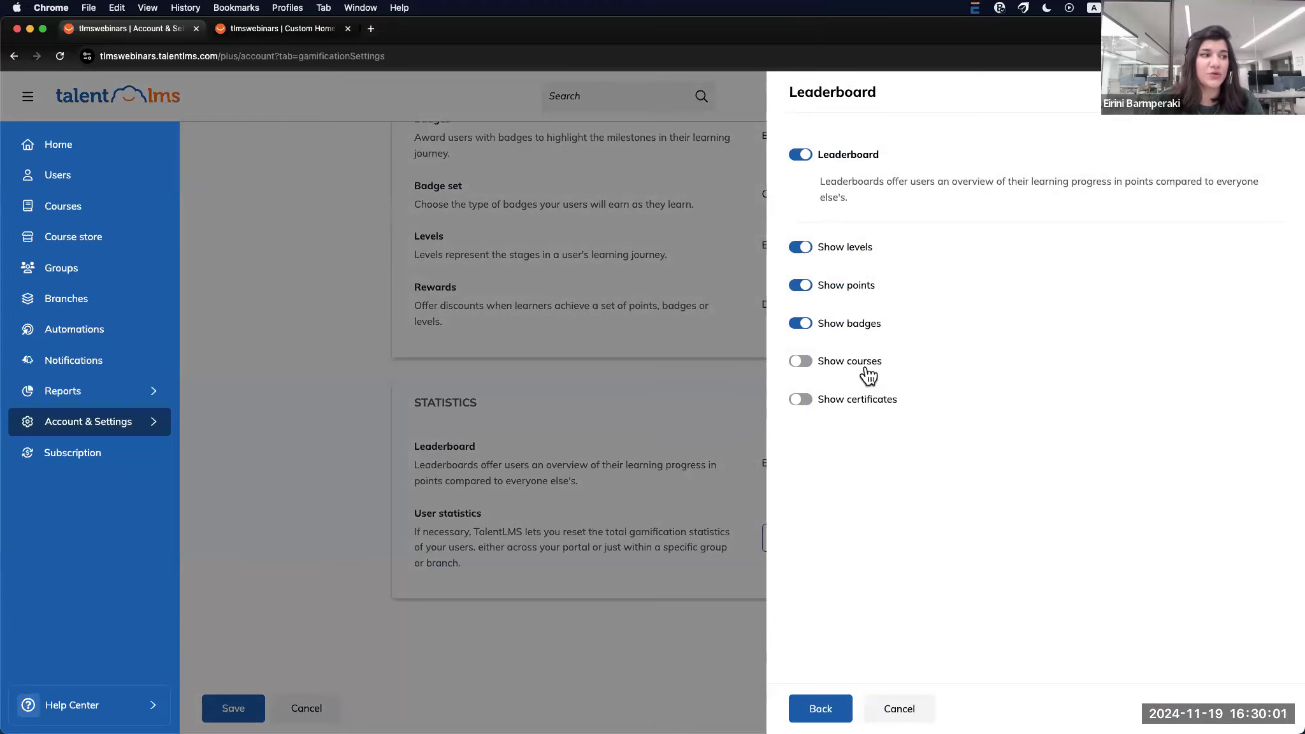
pyautogui.click(905, 709)
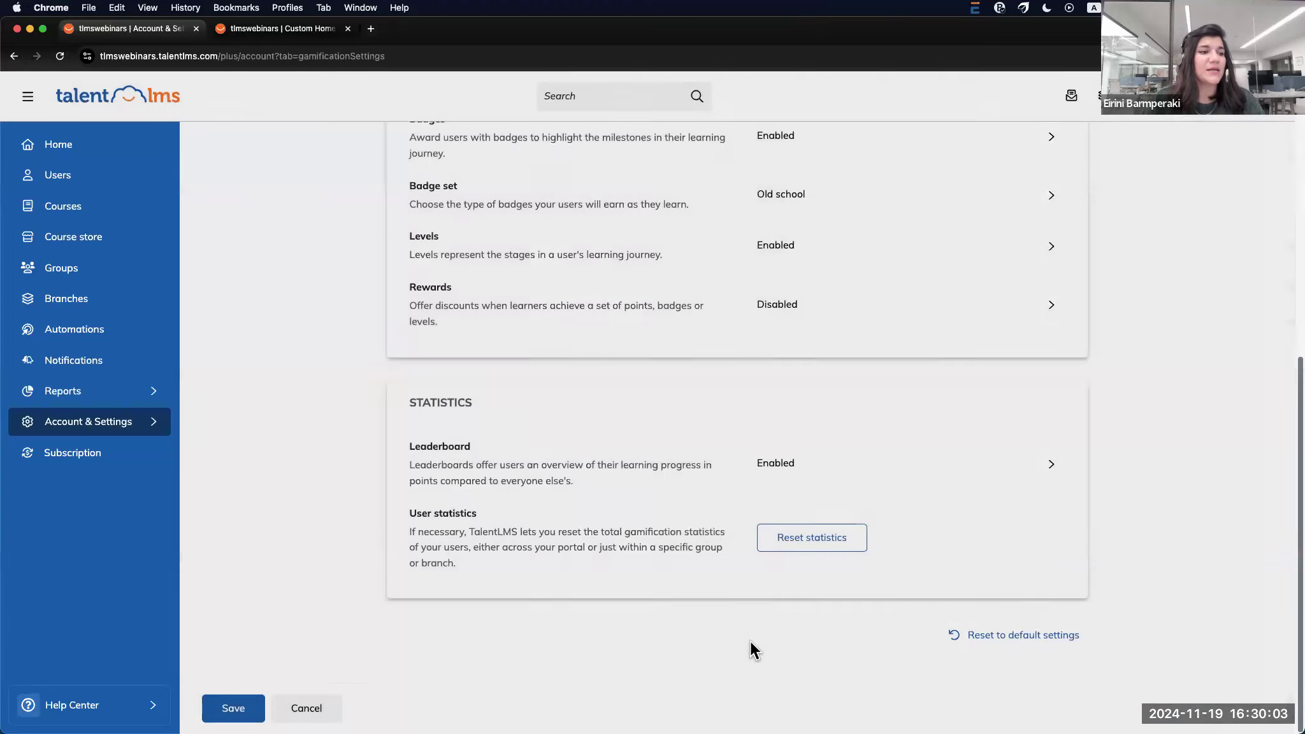
pyautogui.click(811, 540)
pyautogui.click(720, 375)
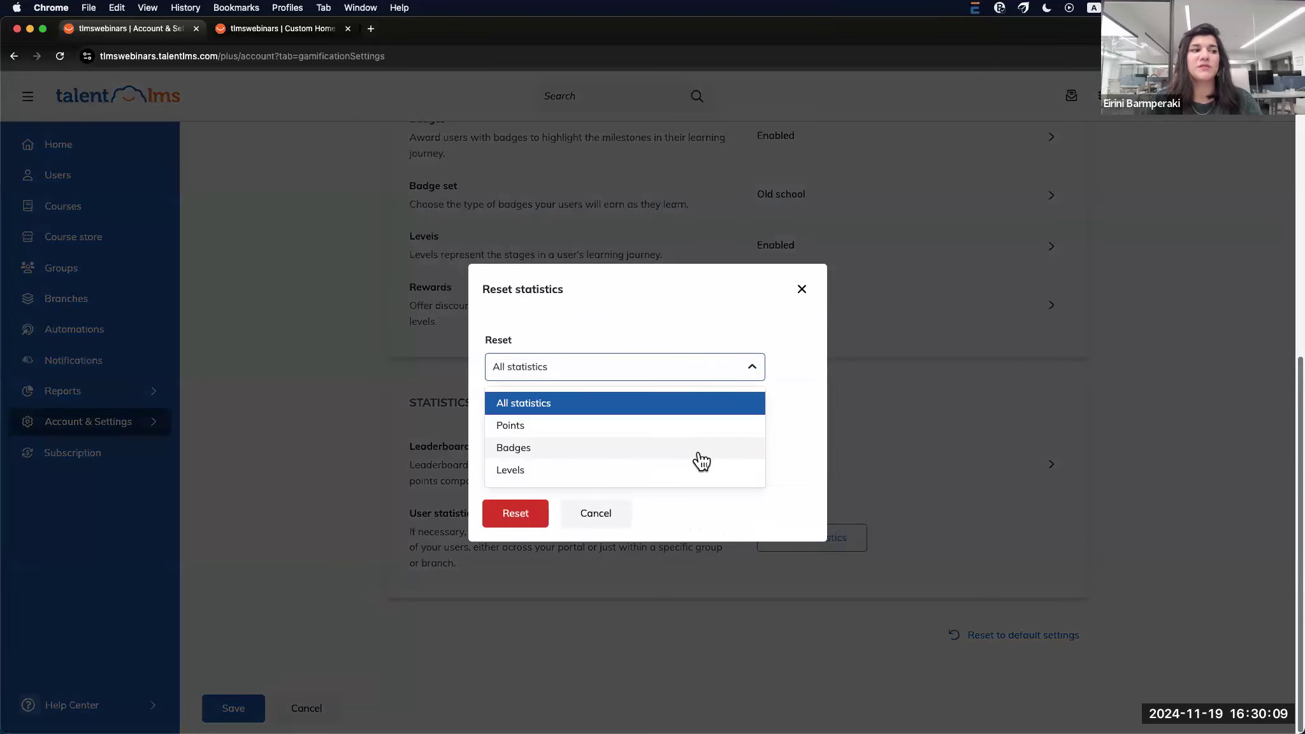
pyautogui.click(799, 402)
# Browse the group and branch reset choices, close without resetting, and go to Users
pyautogui.click(697, 430)
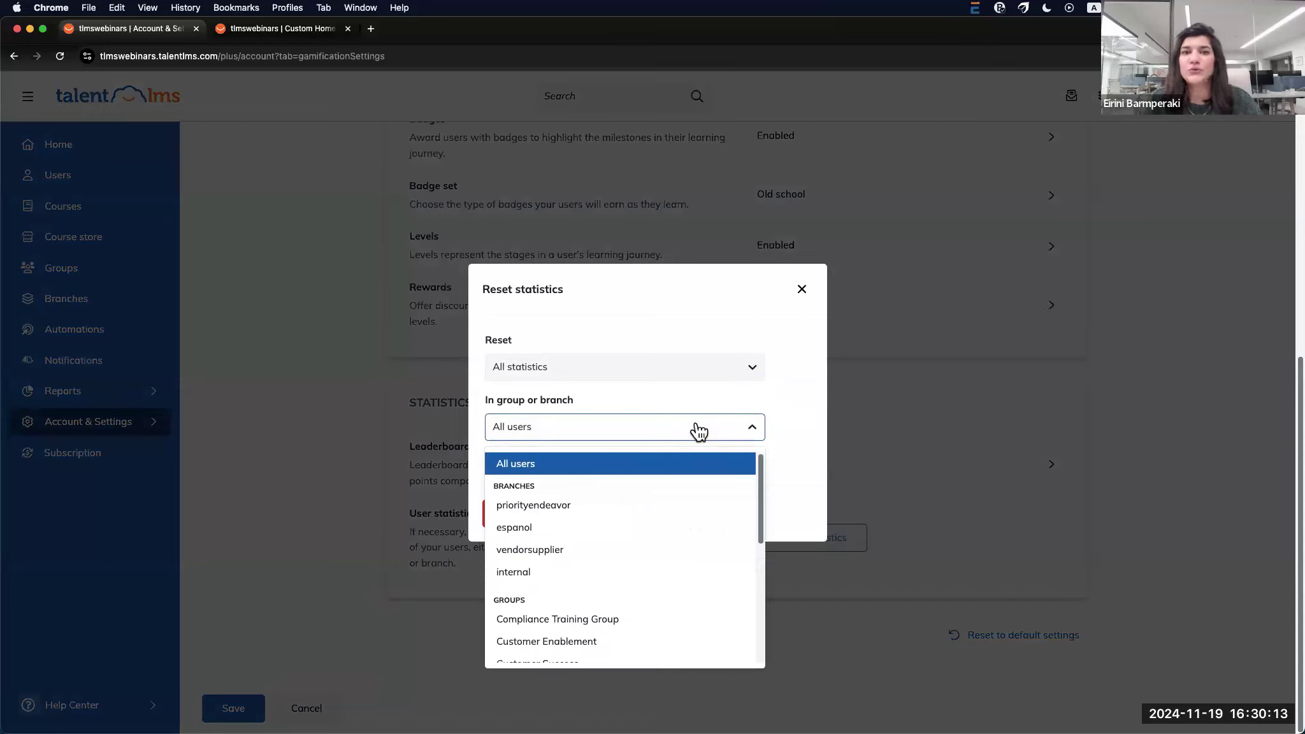
pyautogui.scroll(-2, 622, 567)
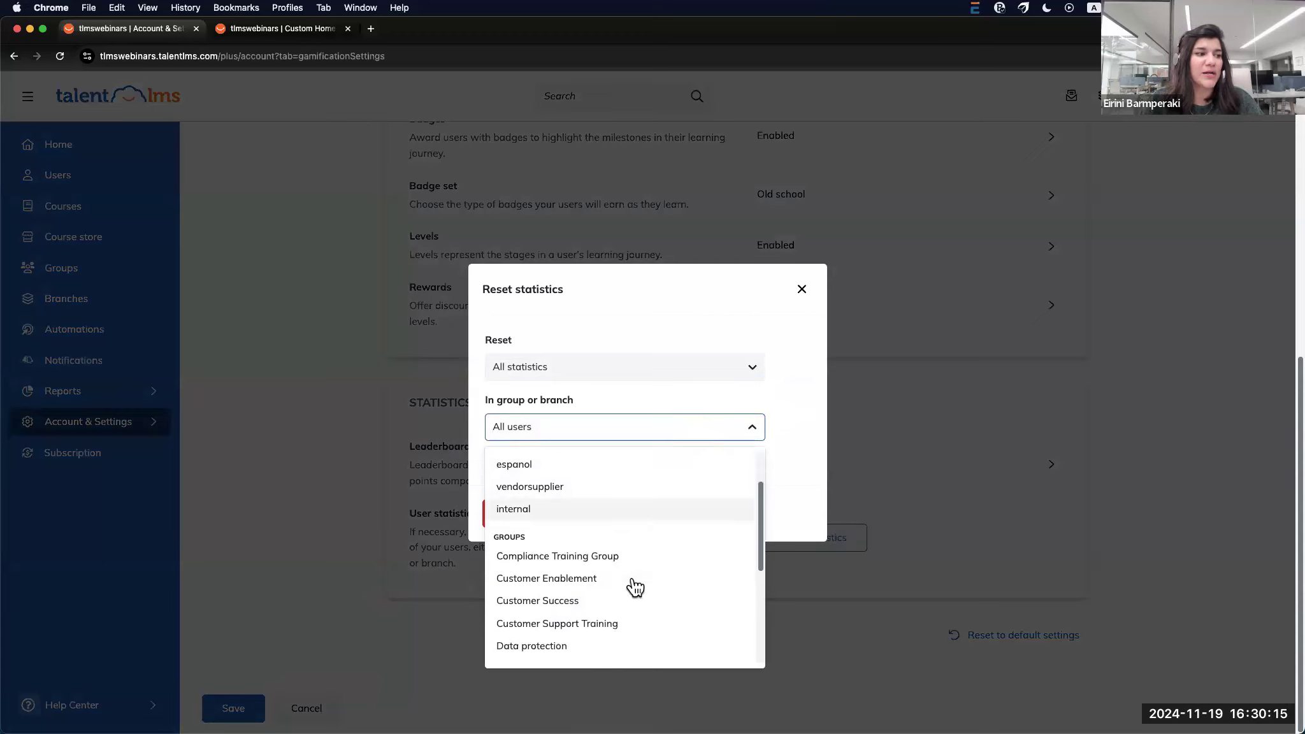
pyautogui.scroll(-5, 636, 586)
pyautogui.press('Down')
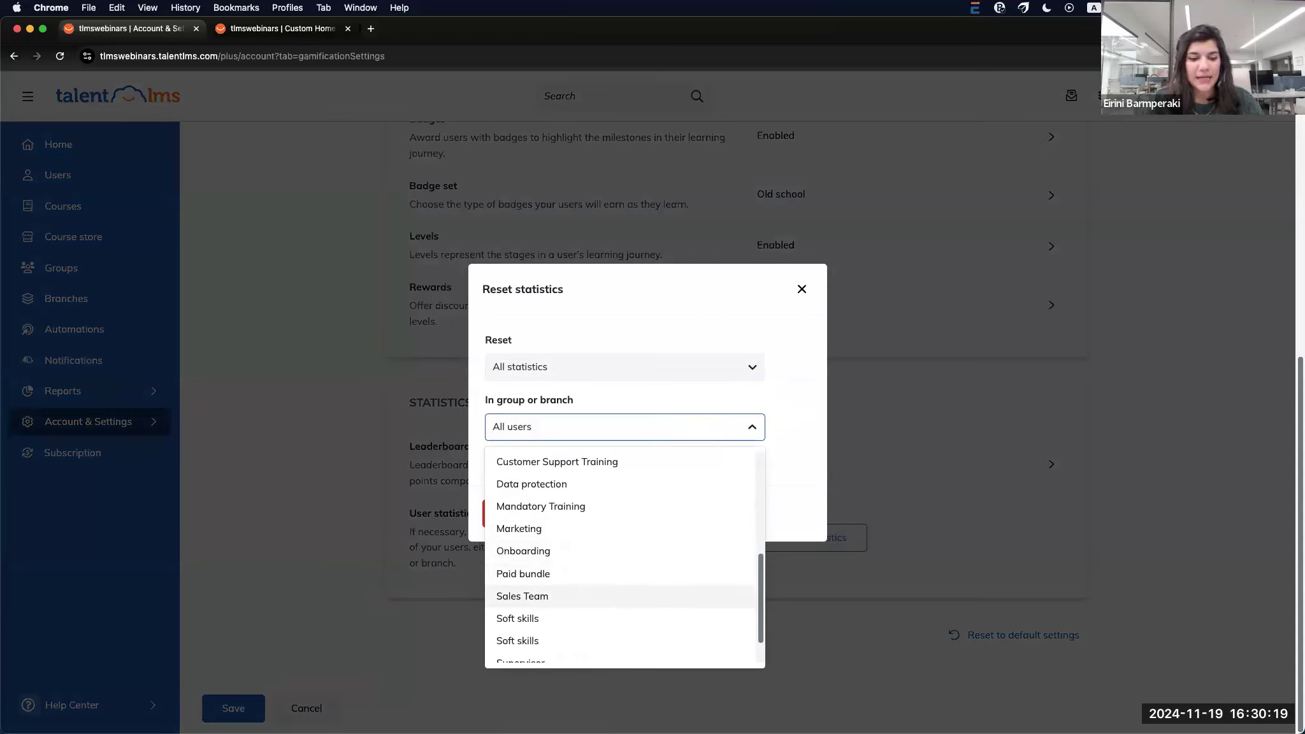
pyautogui.click(803, 290)
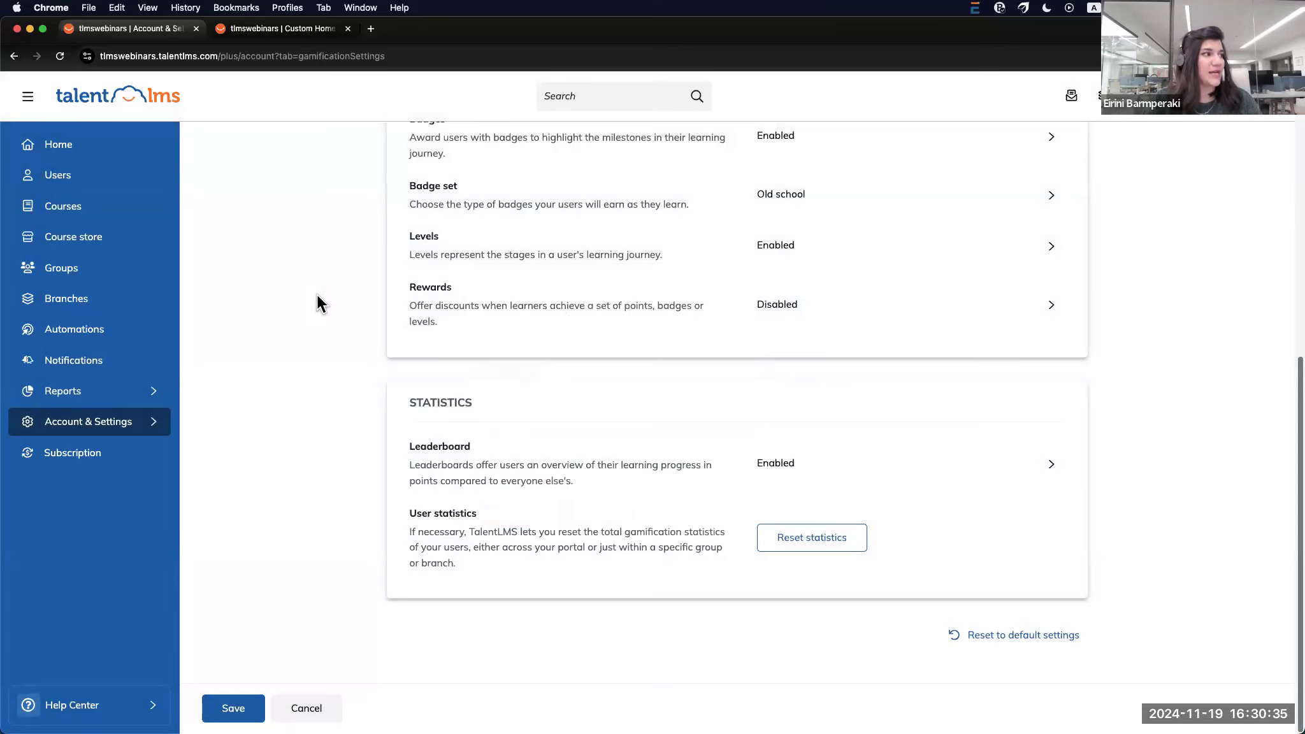
pyautogui.click(87, 178)
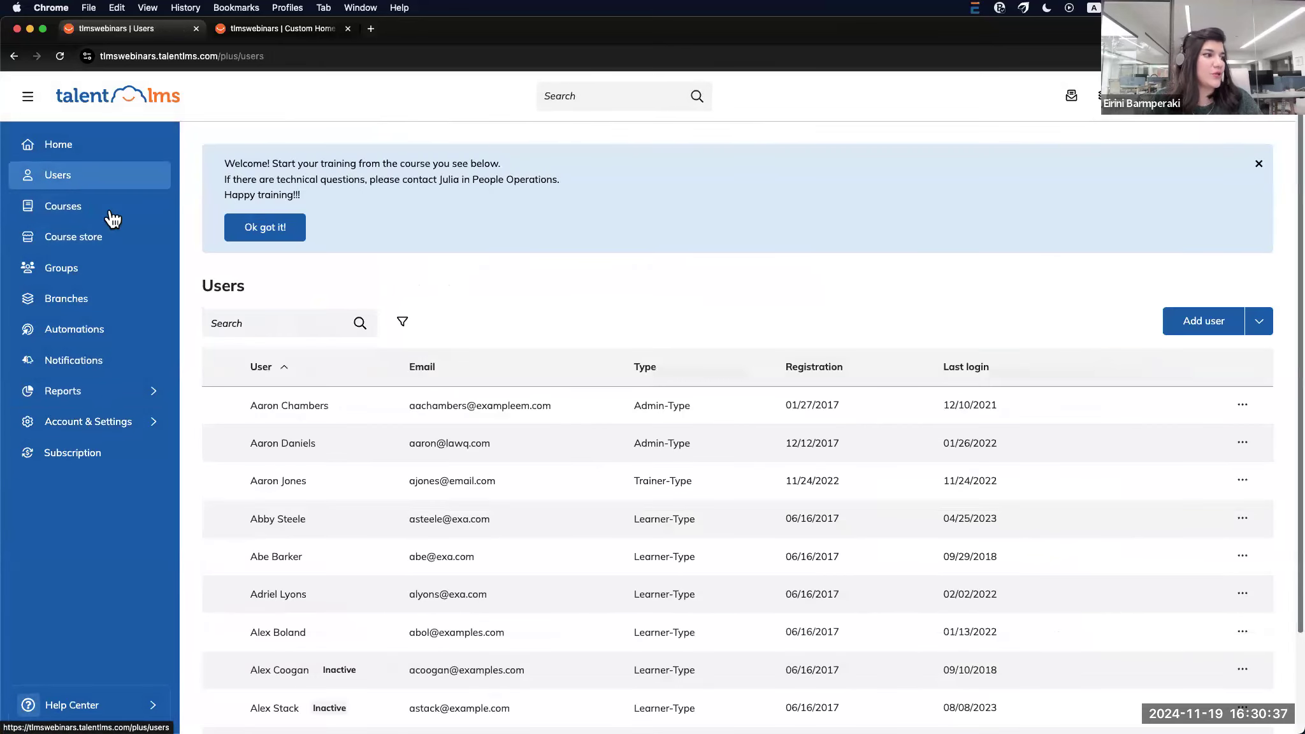
# View a learner's uploaded files, check the account menu, then go to the Groups list
pyautogui.click(281, 558)
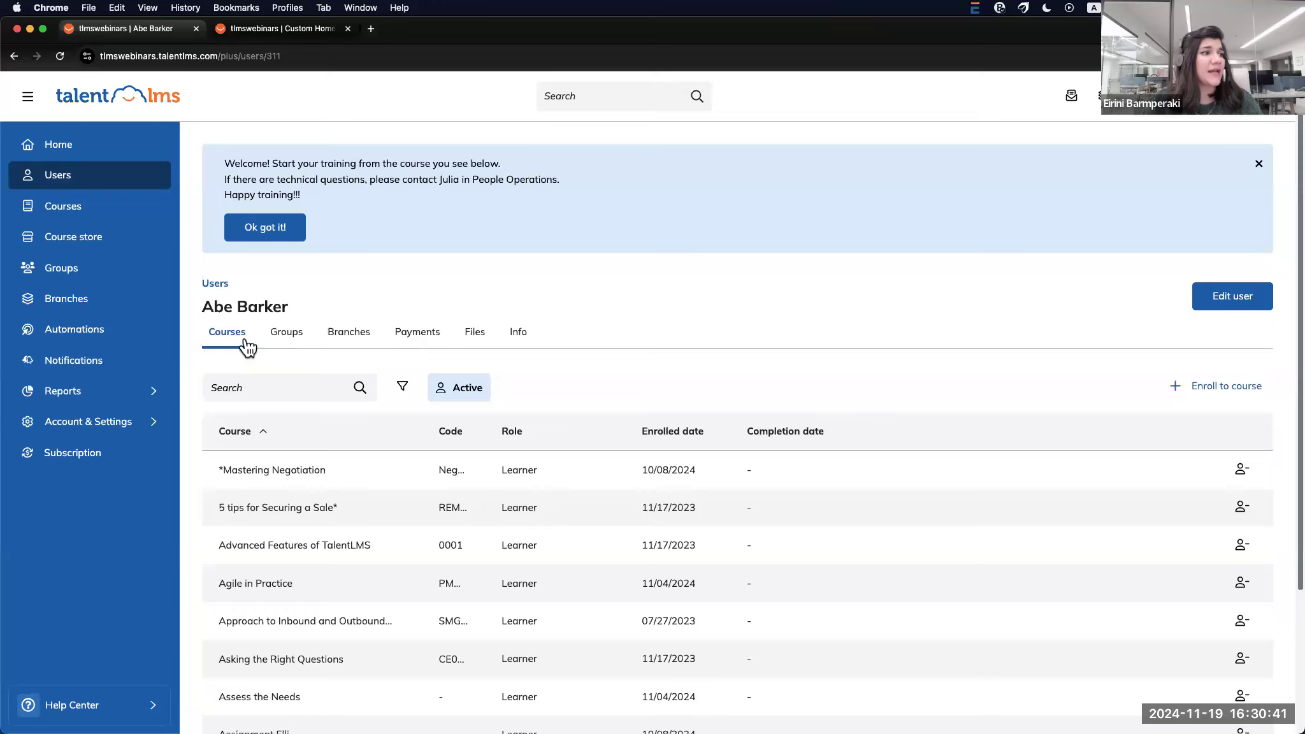
pyautogui.click(475, 342)
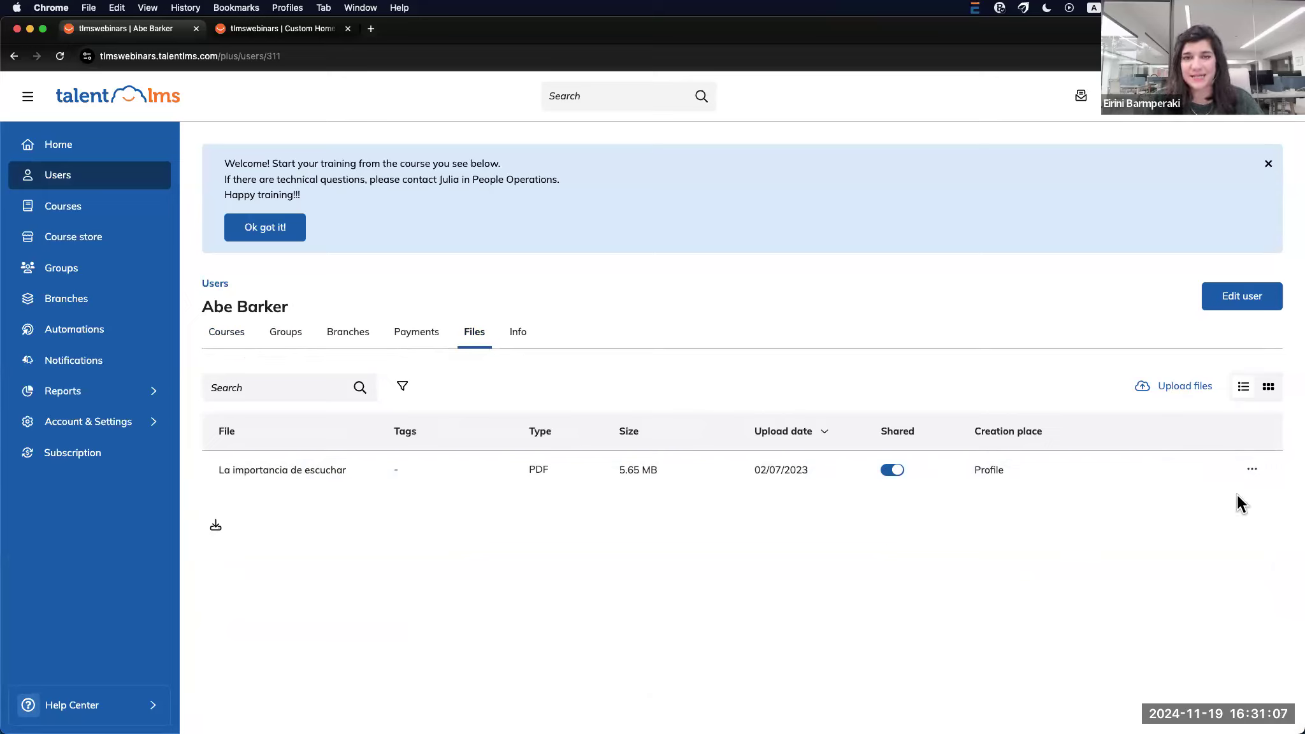
pyautogui.click(1204, 113)
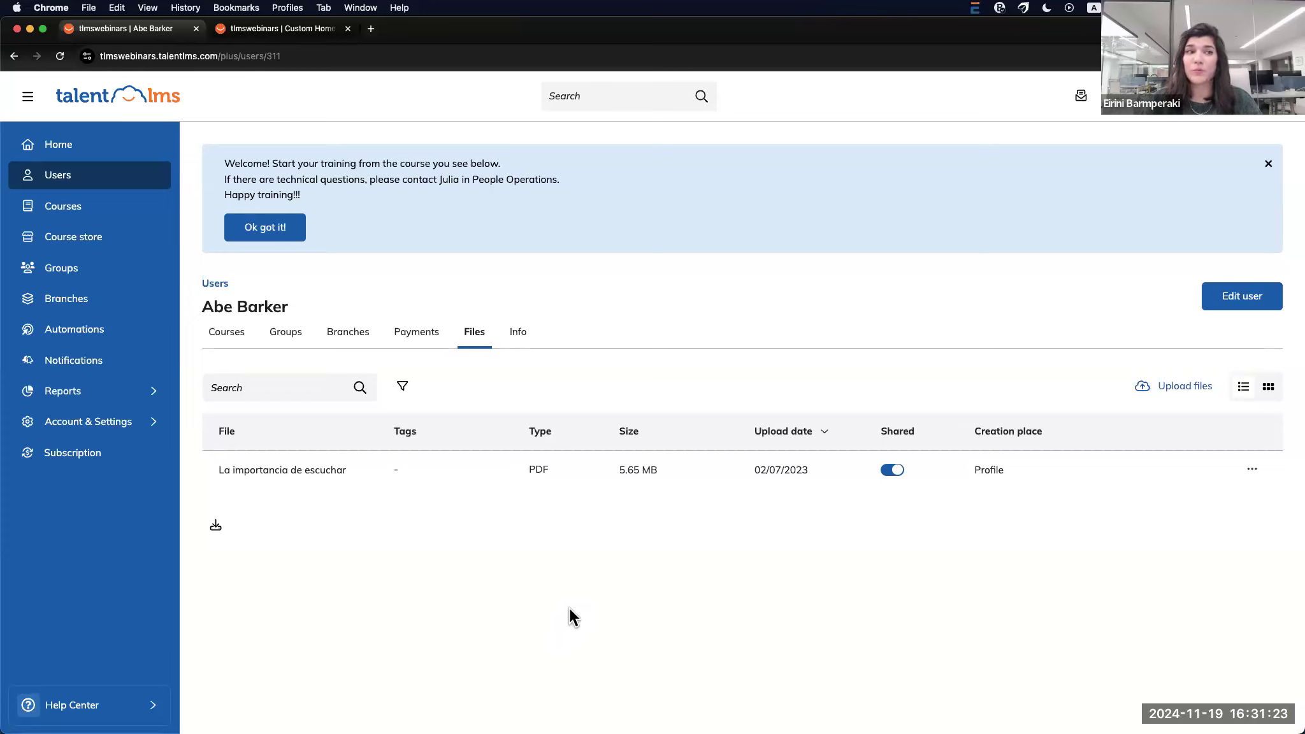
pyautogui.click(58, 266)
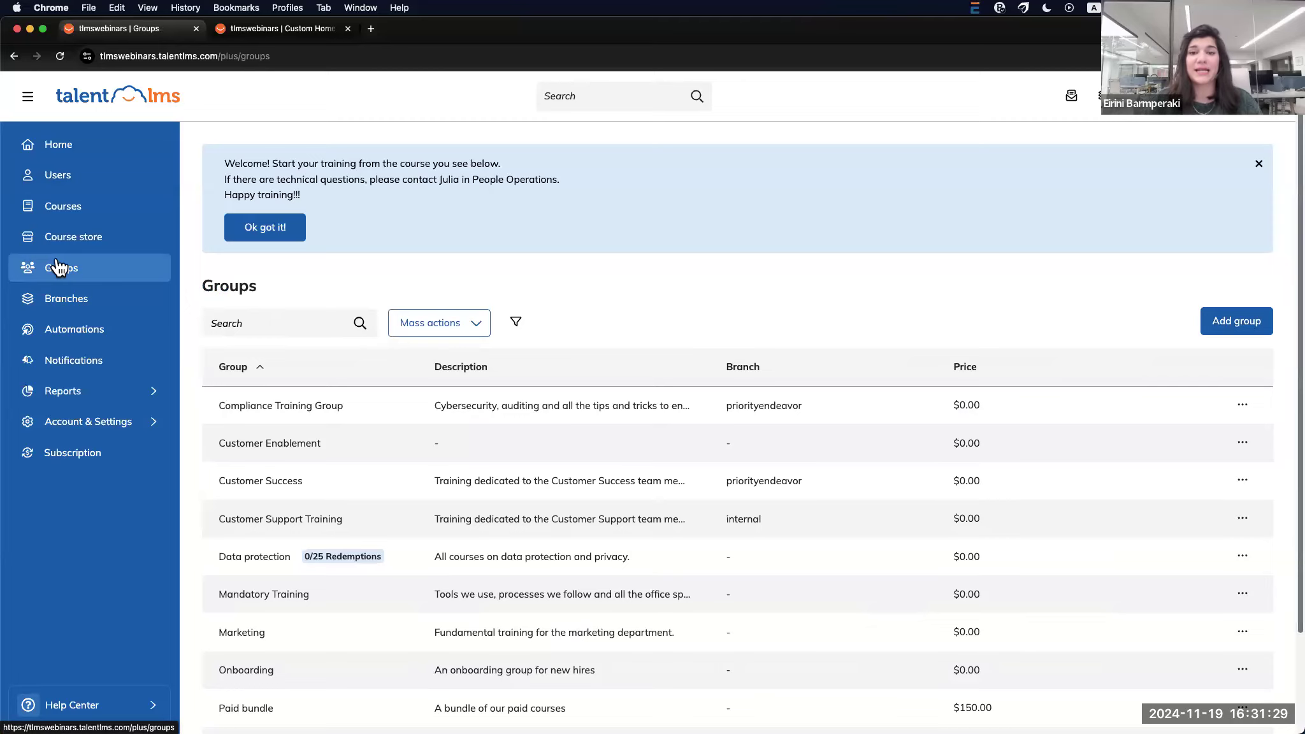
# Check the Customer Enablement group's empty Files tab, then expand Account & Settings
pyautogui.click(278, 441)
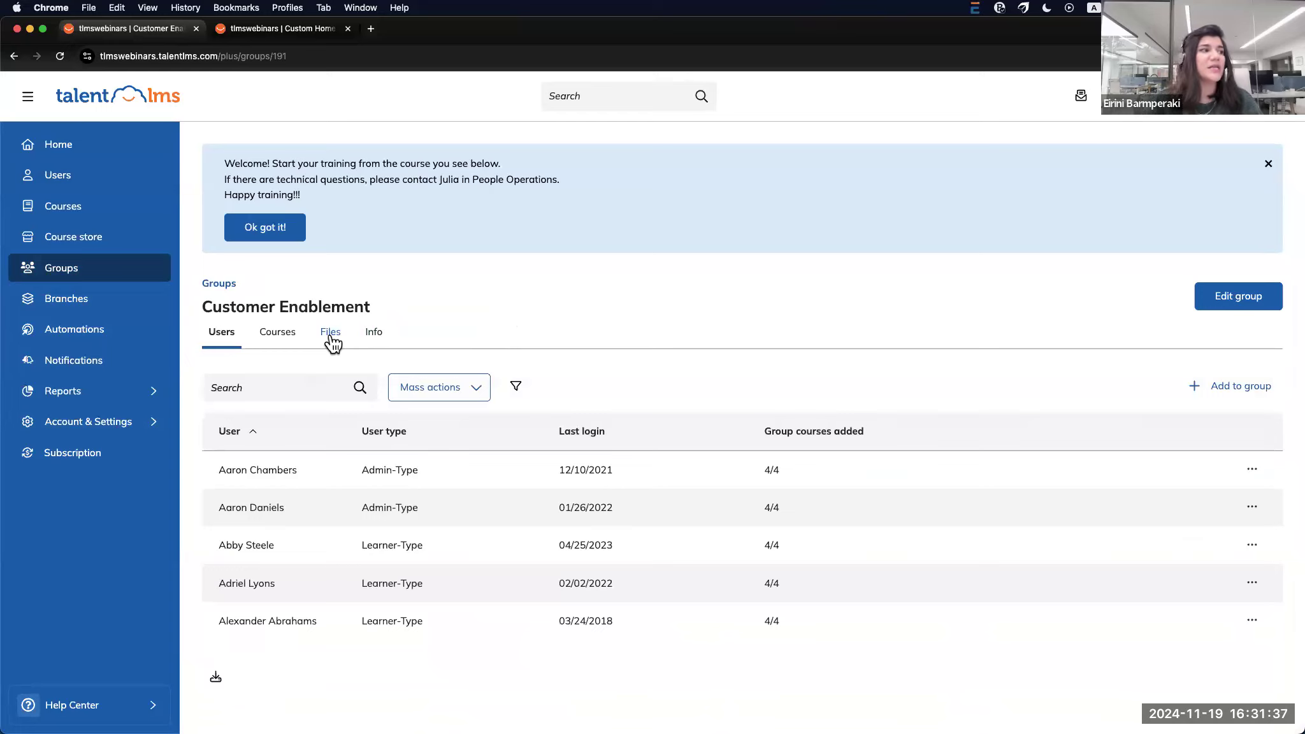
pyautogui.click(331, 333)
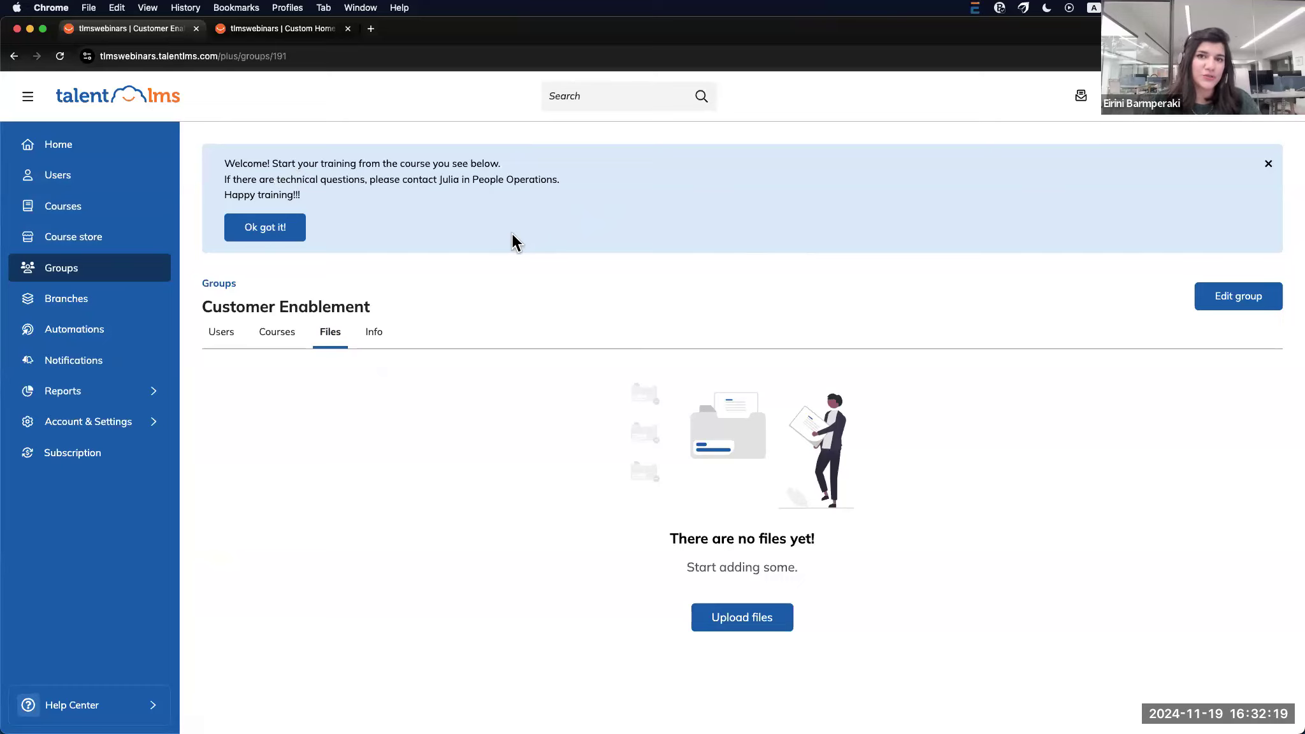
pyautogui.click(132, 431)
# Open Portal settings, read the Internal announcement, and return to the top of the page
pyautogui.click(239, 429)
pyautogui.scroll(-20, 304, 550)
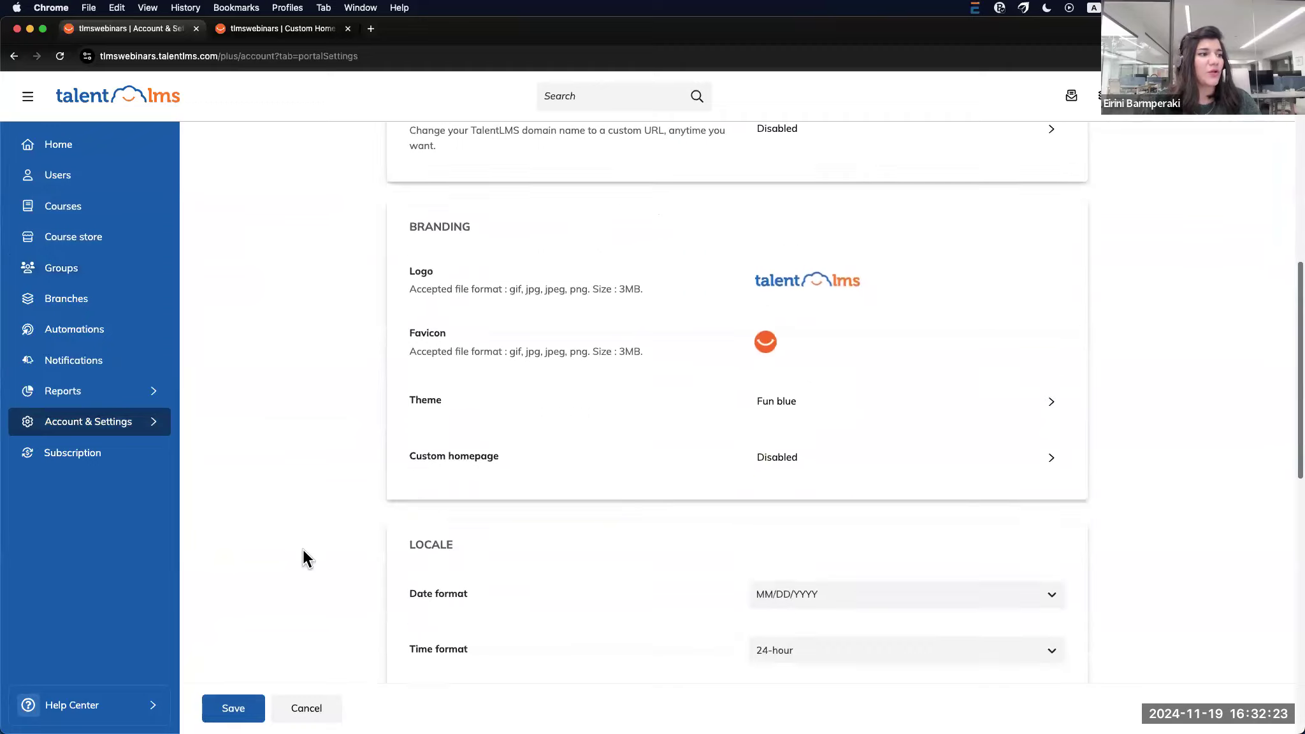
pyautogui.scroll(5, 303, 559)
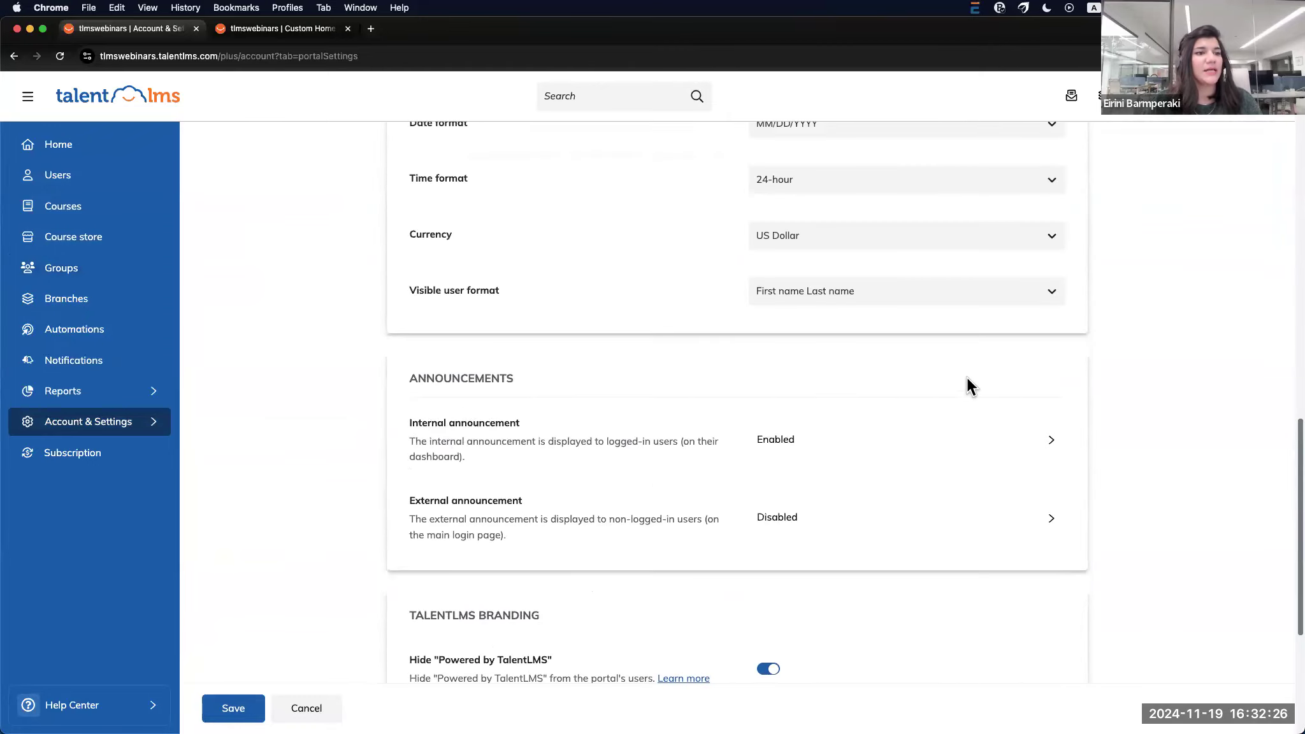
pyautogui.click(1040, 438)
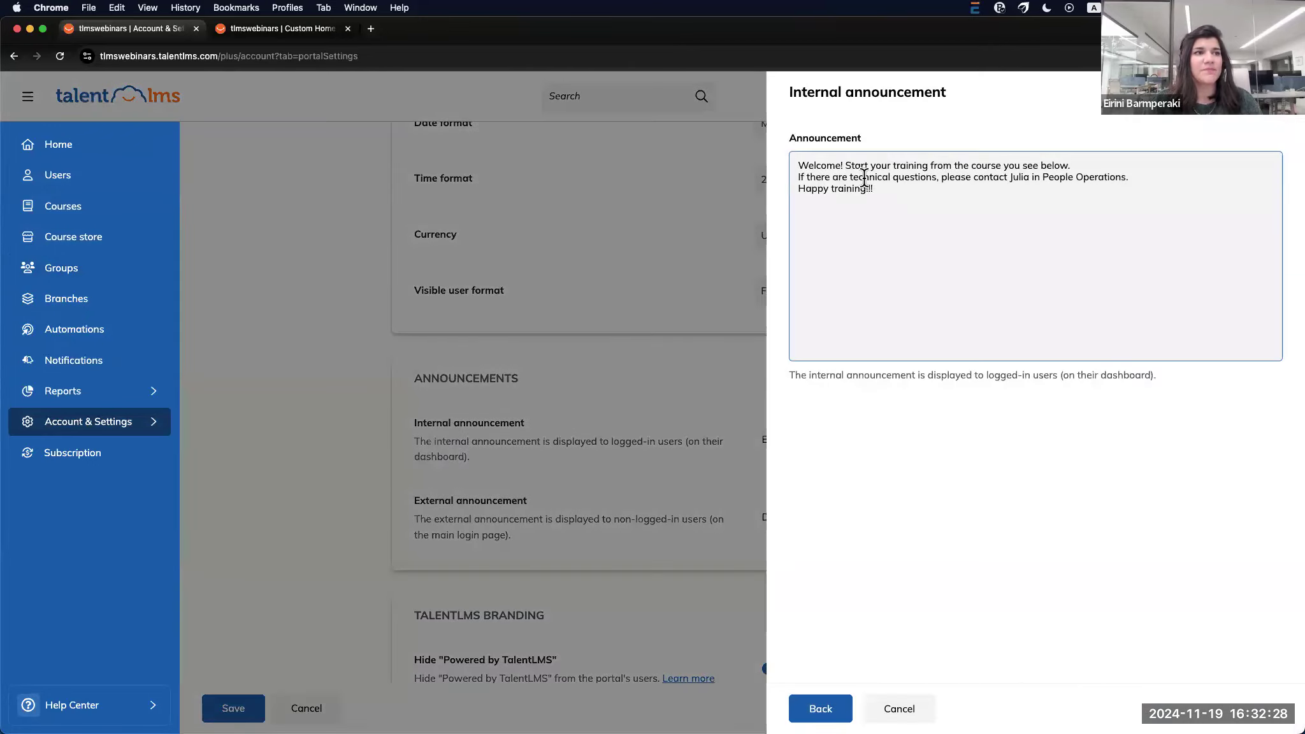
pyautogui.click(832, 708)
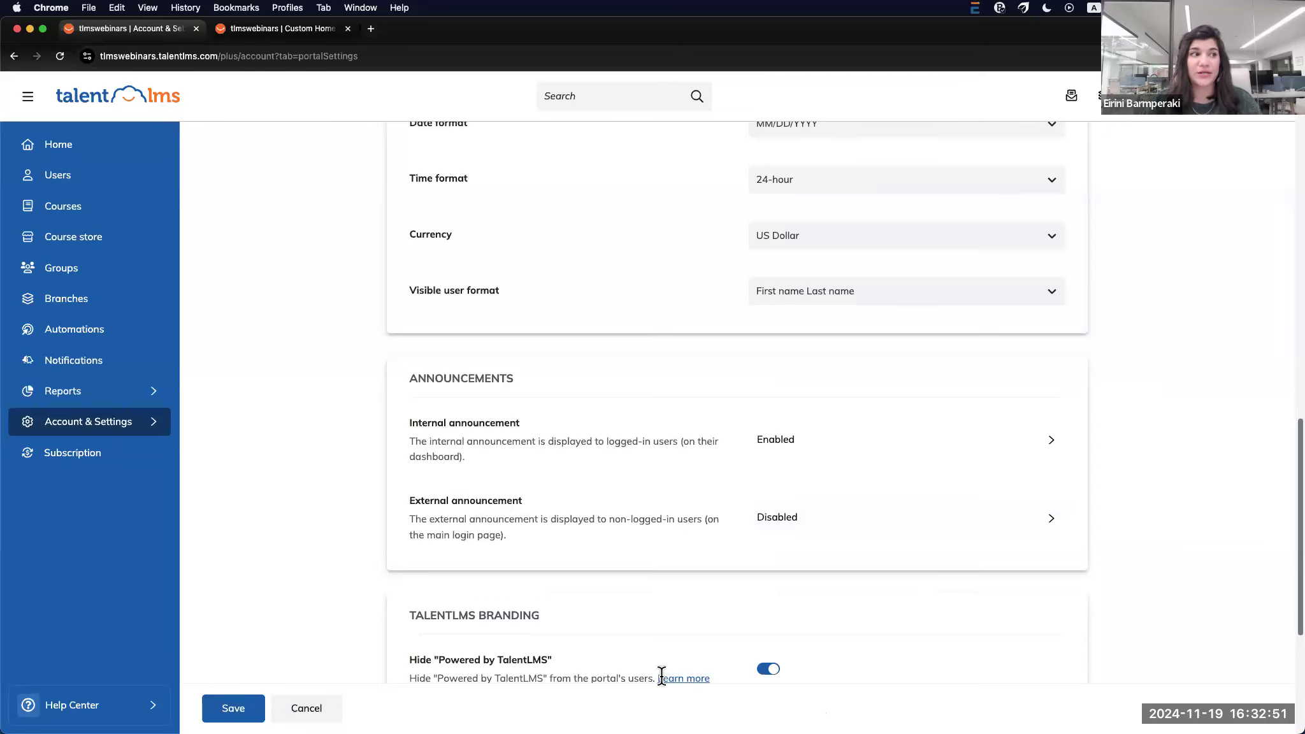
pyautogui.scroll(15, 304, 460)
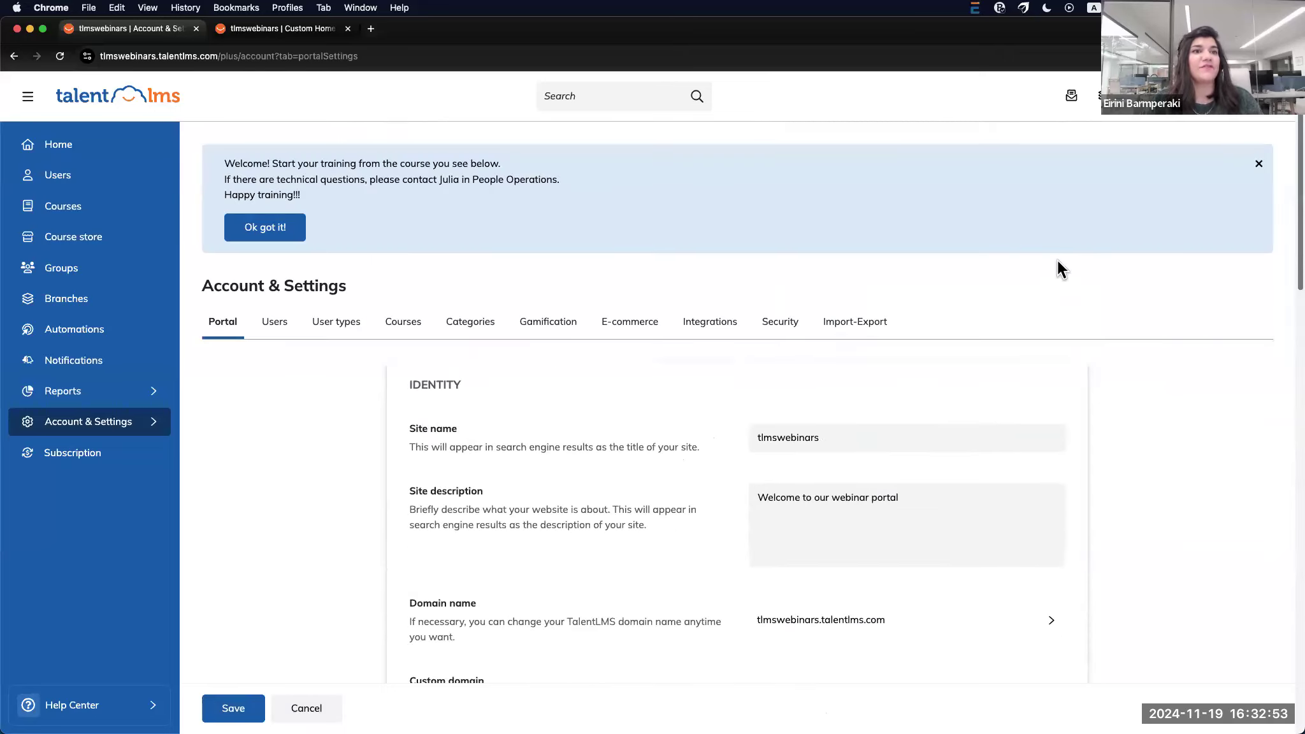
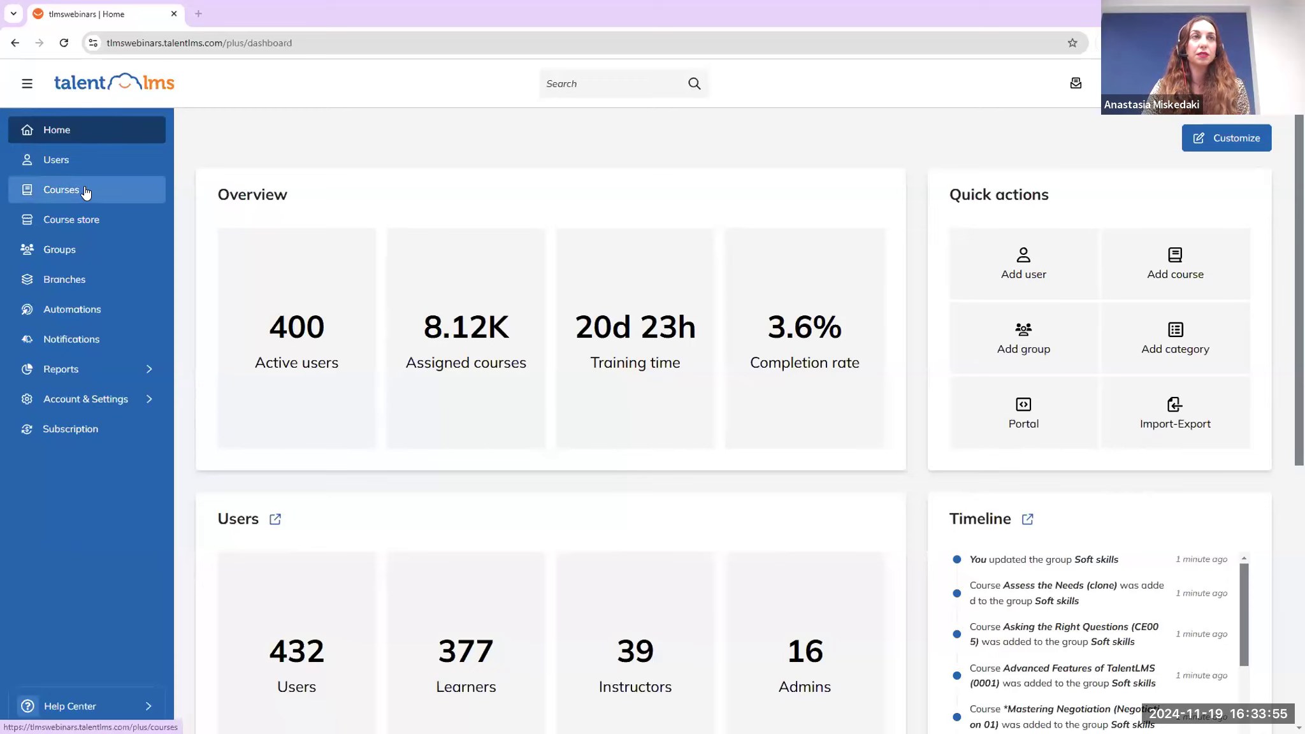
# Open the *Mastering Negotiation course editor from the Courses list
pyautogui.click(87, 191)
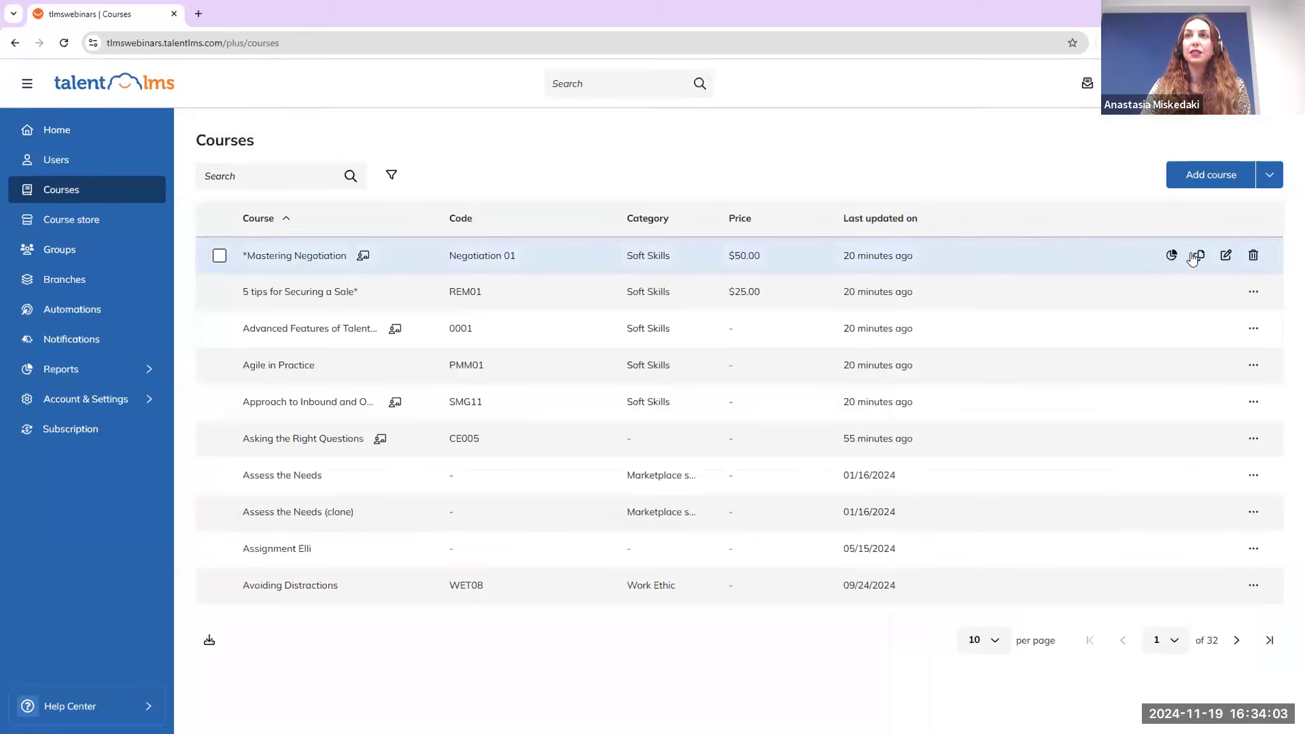
pyautogui.click(1221, 257)
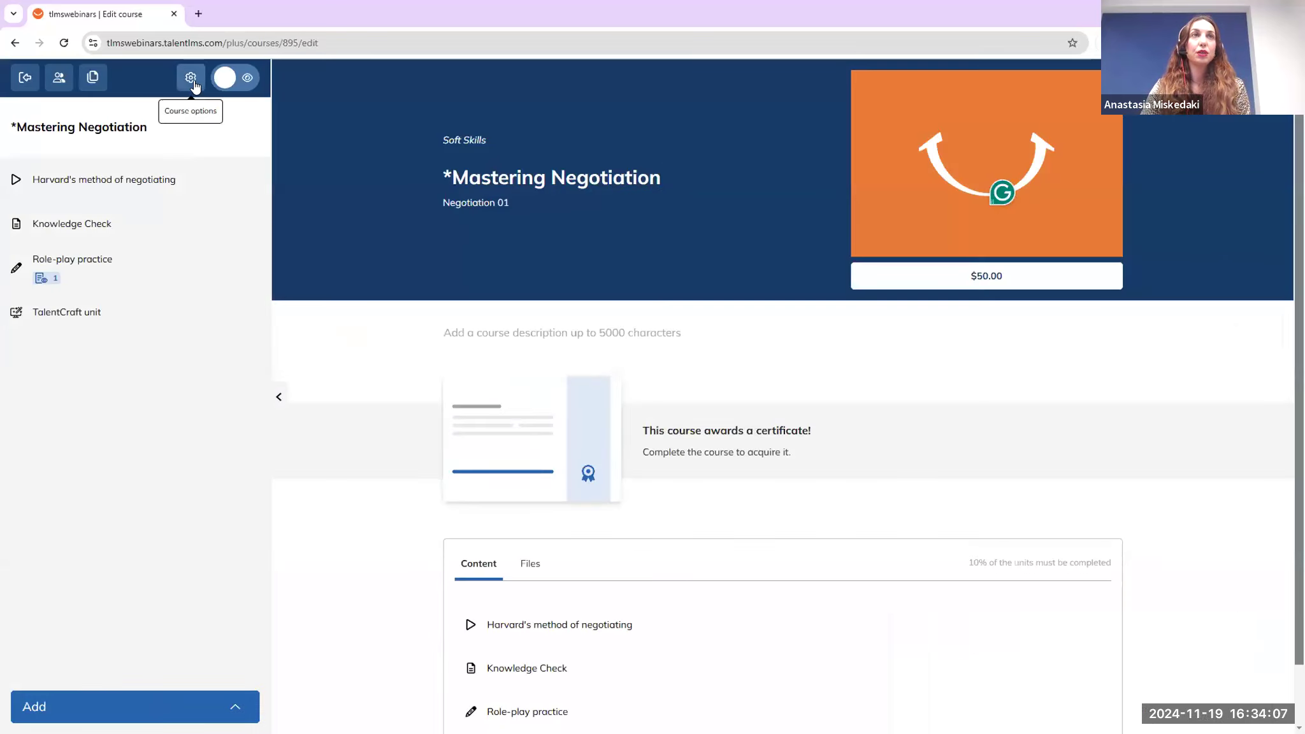
# Switch the *Mastering Negotiation certificate type to Modern, save, and return to Courses
pyautogui.click(191, 79)
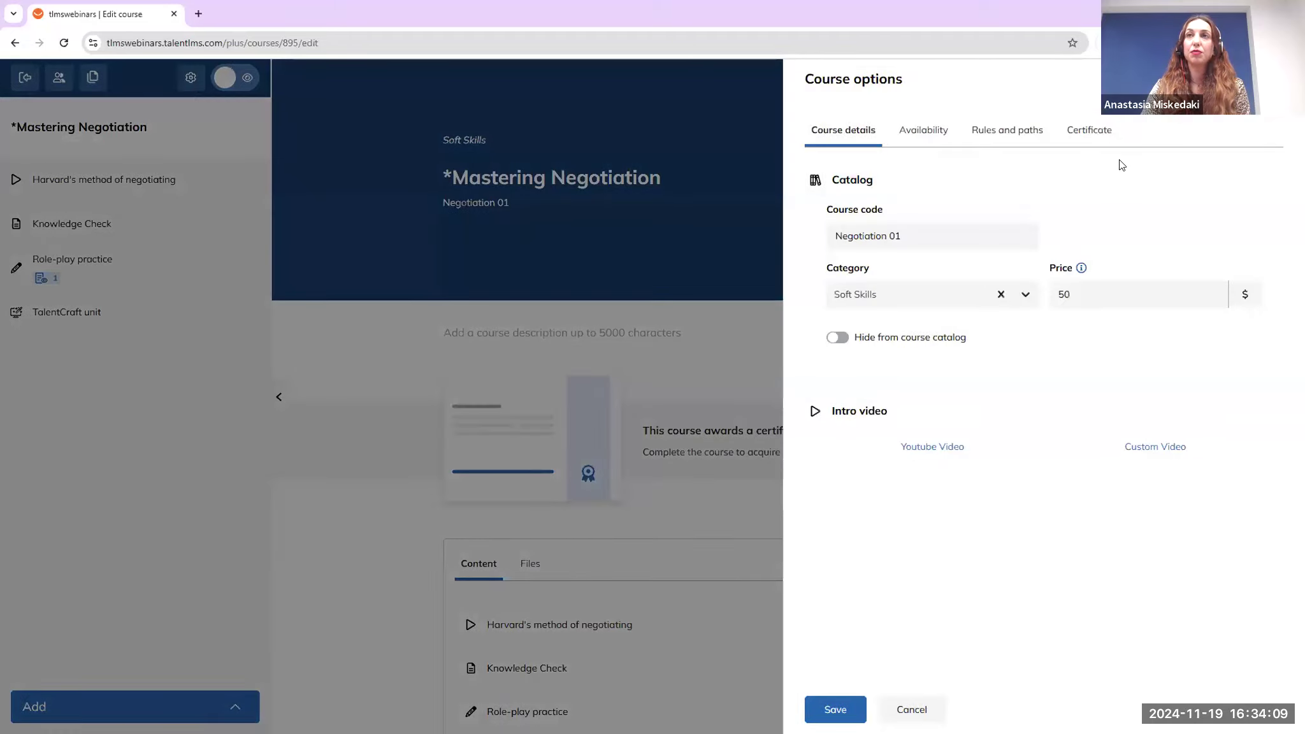
pyautogui.click(1094, 135)
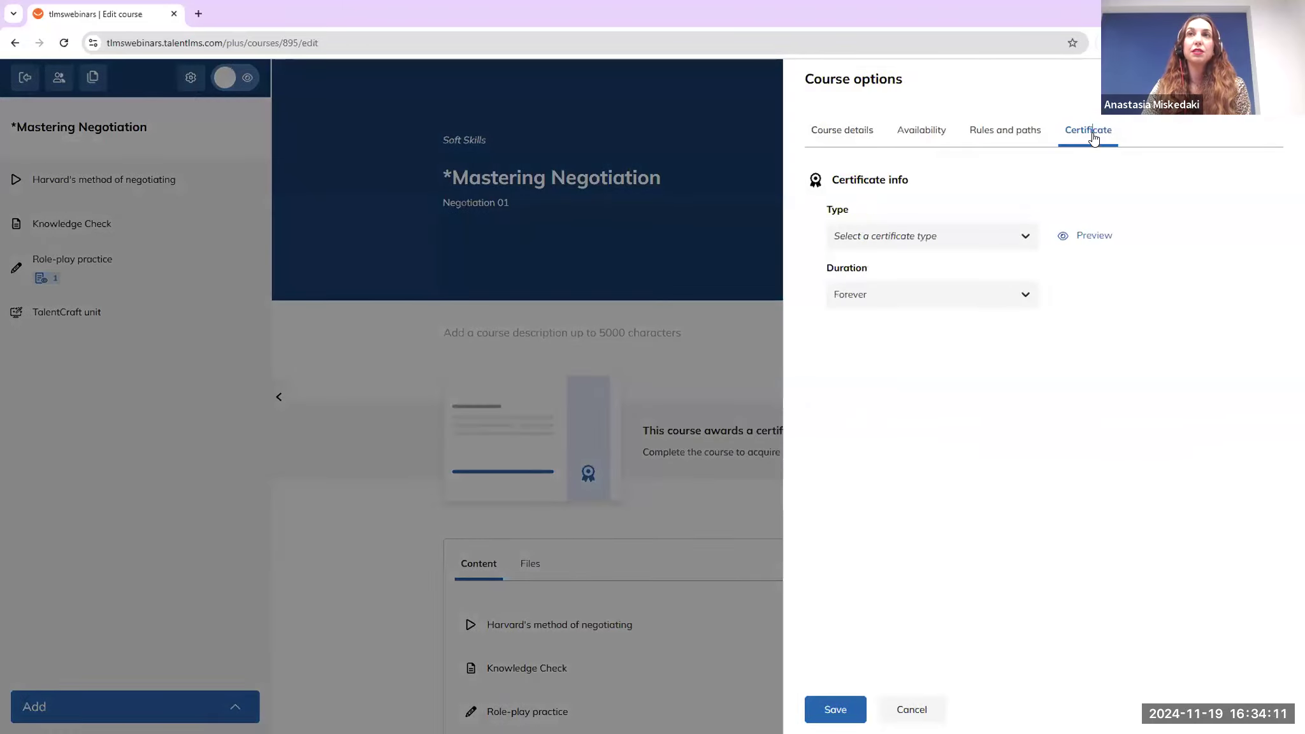
pyautogui.click(1020, 237)
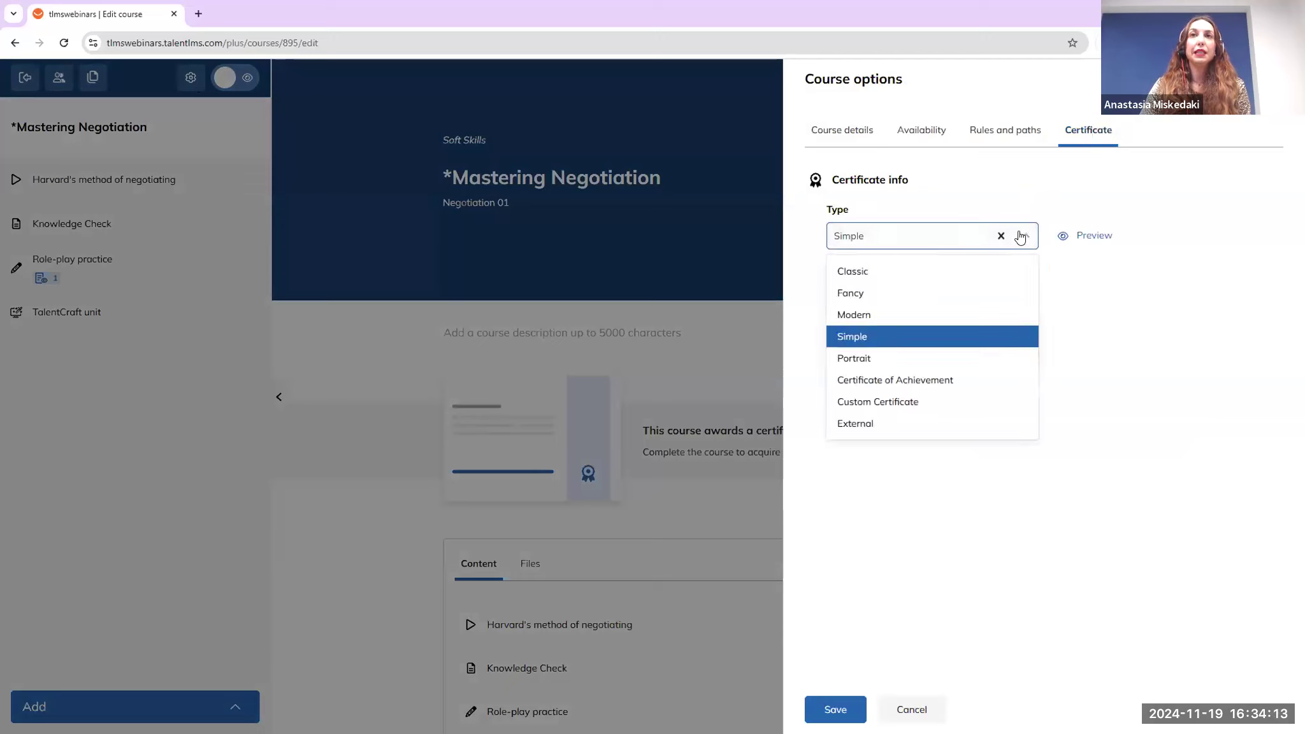
pyautogui.click(982, 316)
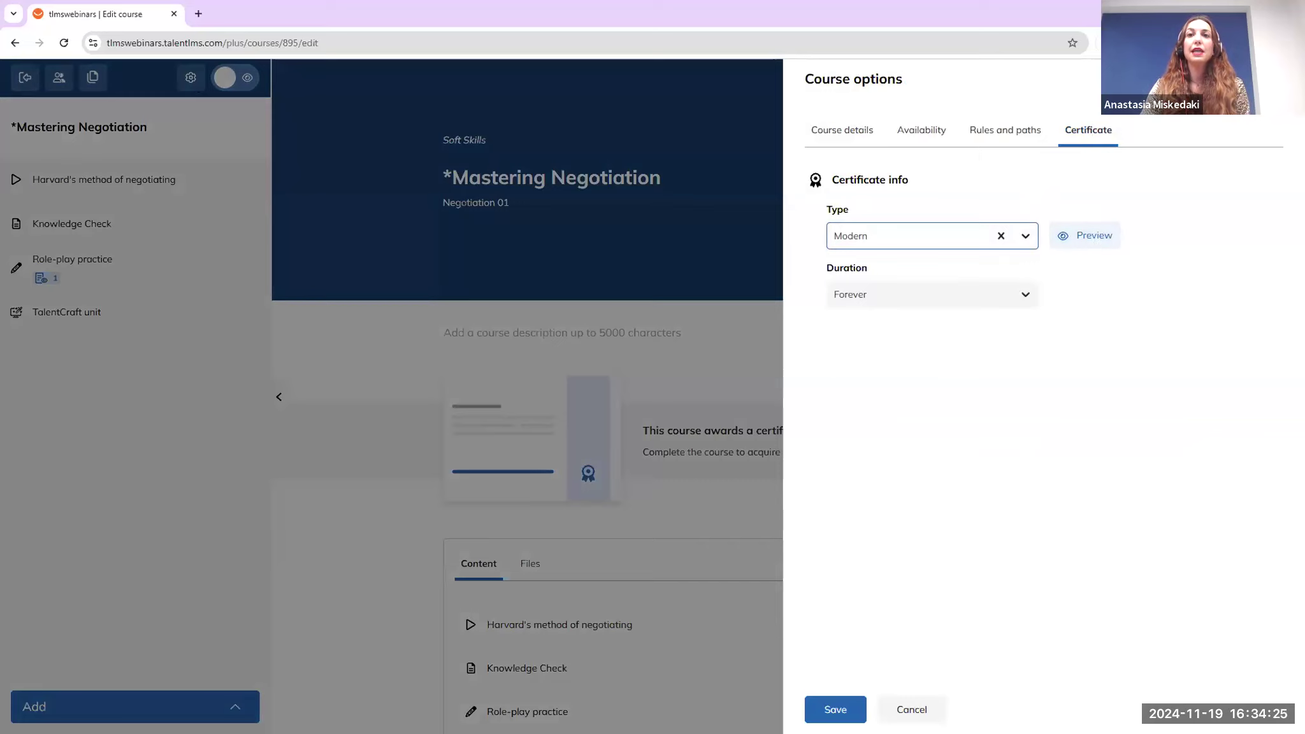
pyautogui.click(835, 710)
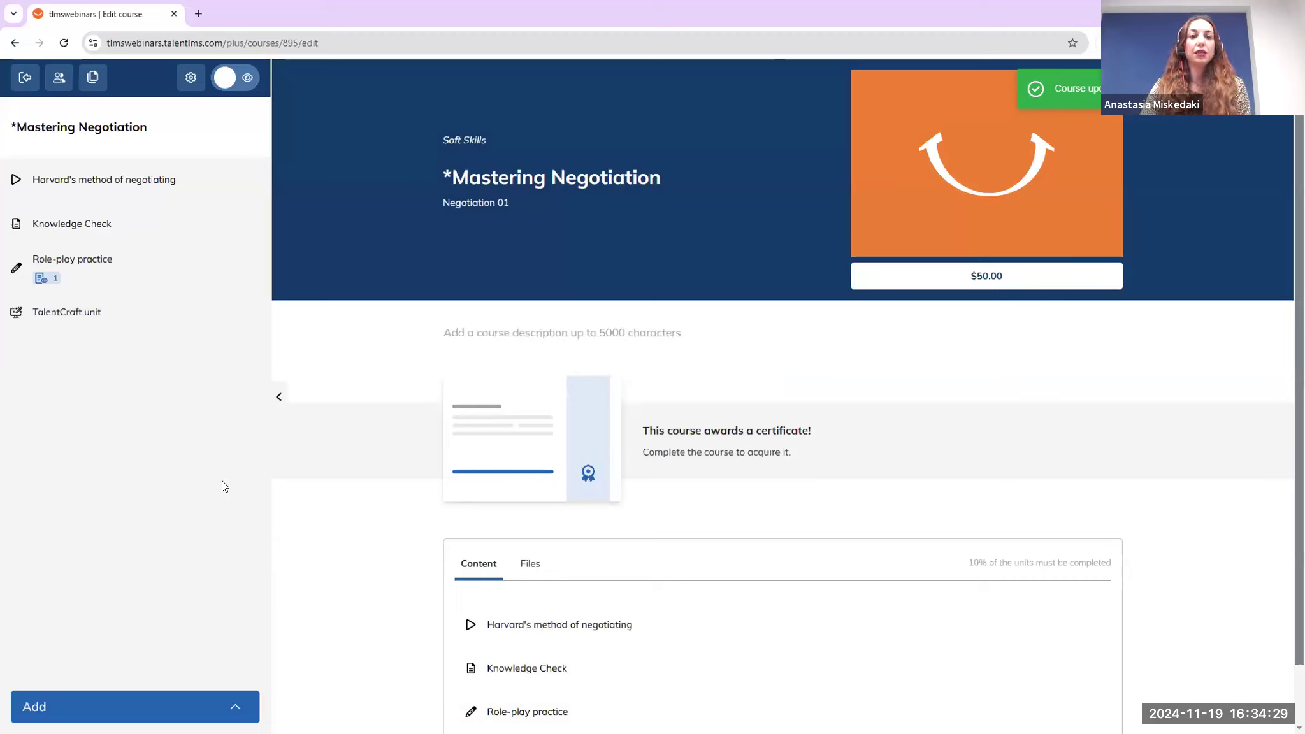
pyautogui.click(28, 81)
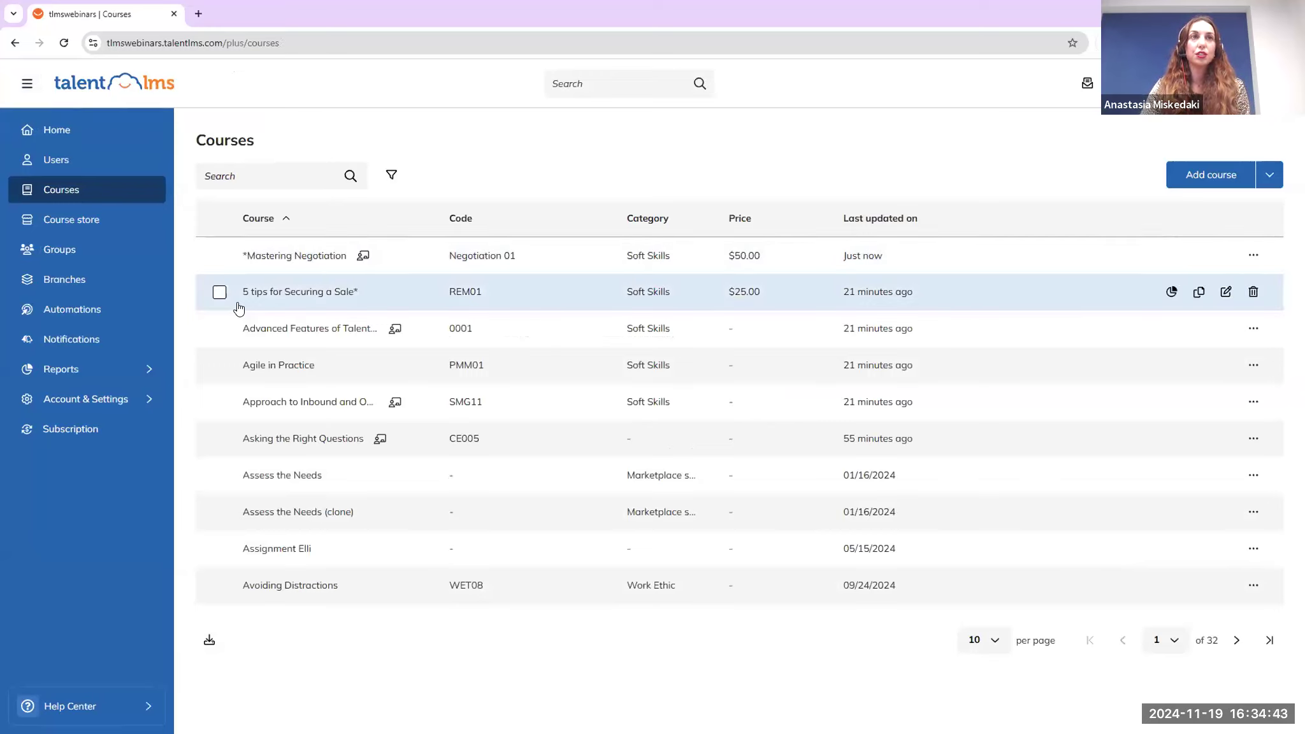
# Tick 5 tips for Securing a Sale*, Advanced Features, Agile in Practice and Approach to Inbound and Outbound Sales, then choose Mass actions > Assign a certificate
pyautogui.click(219, 292)
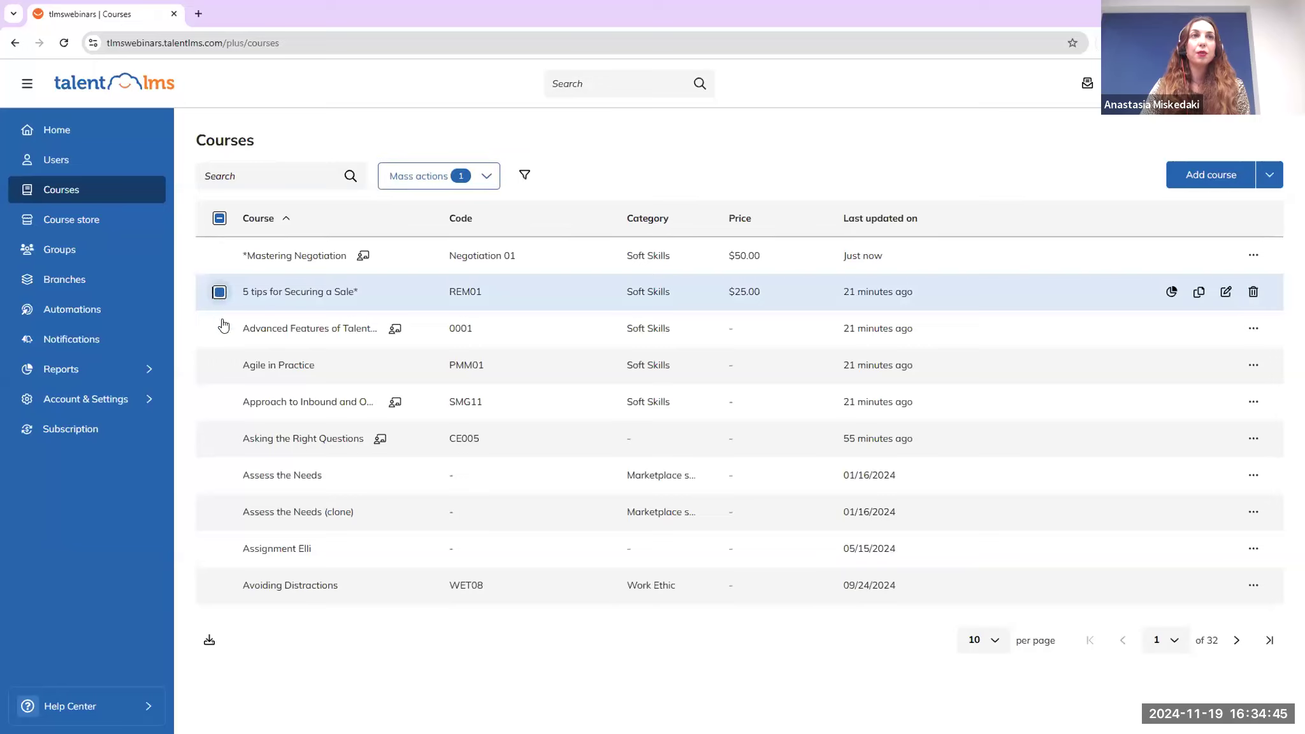
pyautogui.click(219, 328)
pyautogui.click(220, 365)
pyautogui.click(219, 402)
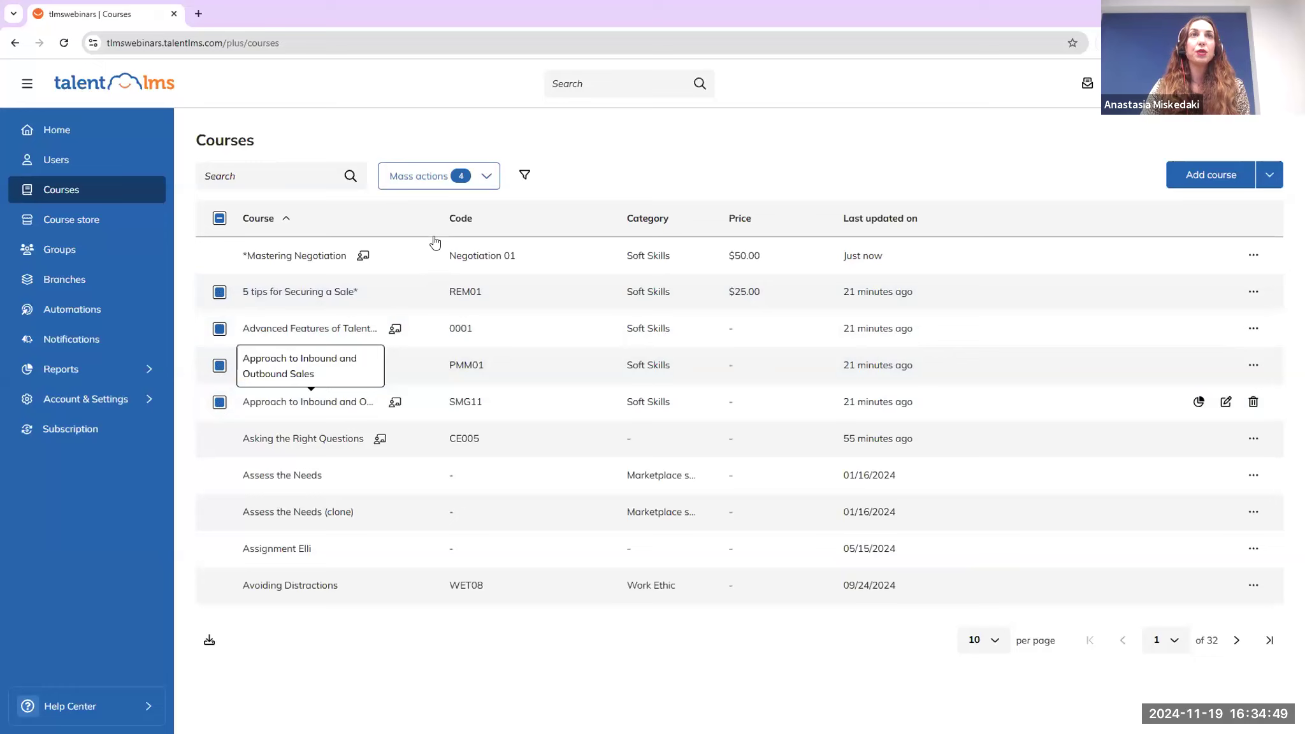
pyautogui.click(431, 184)
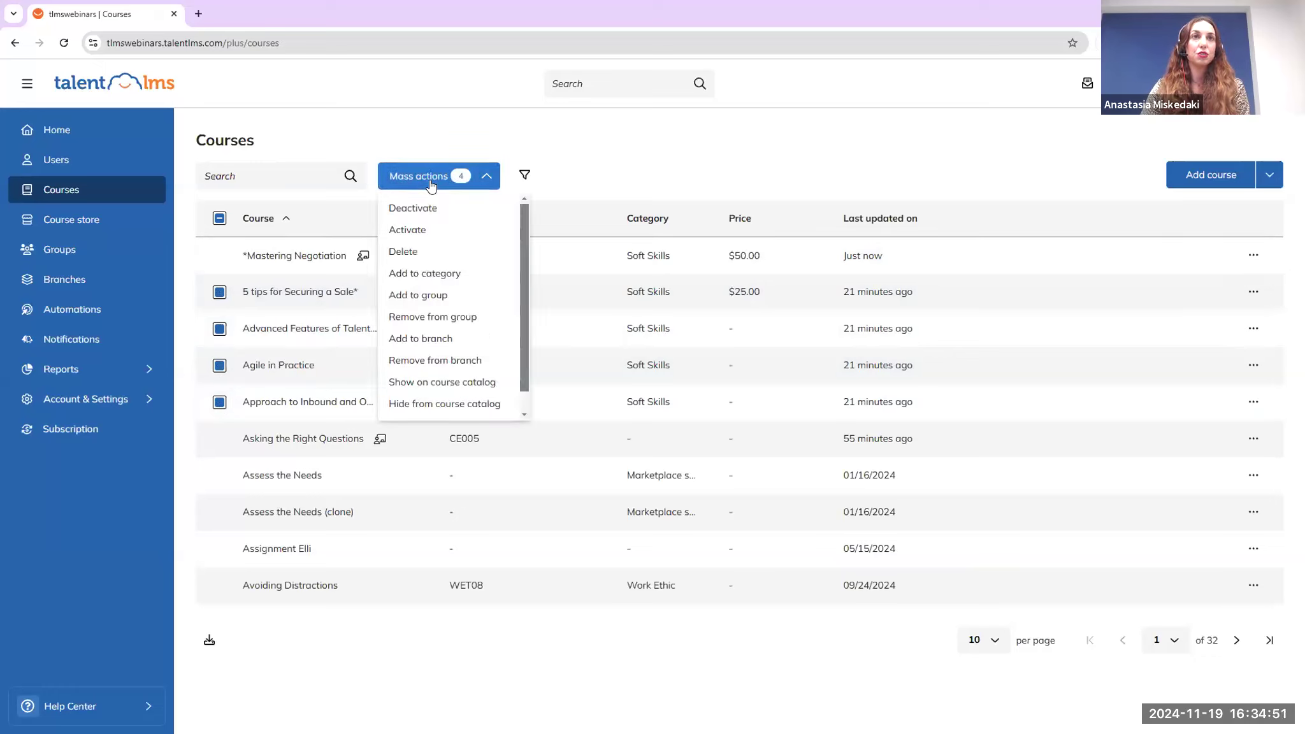
pyautogui.scroll(-1, 462, 341)
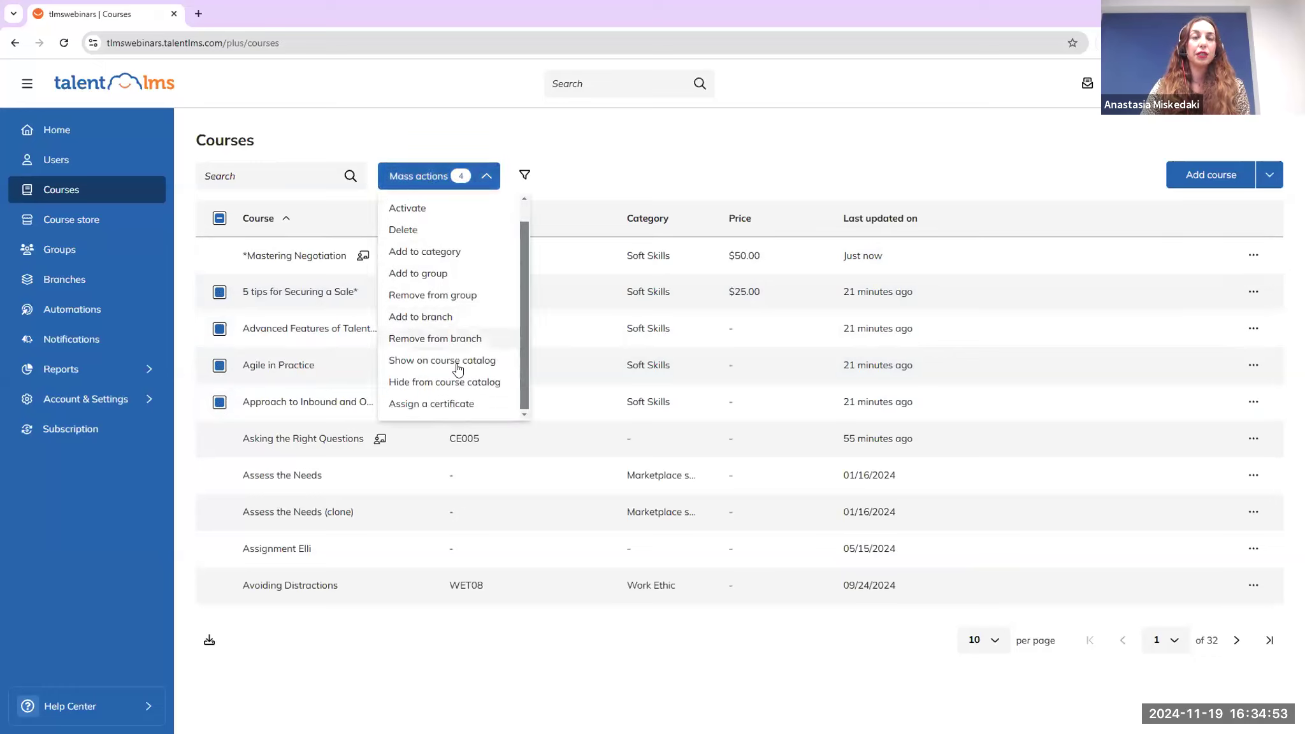
pyautogui.click(480, 410)
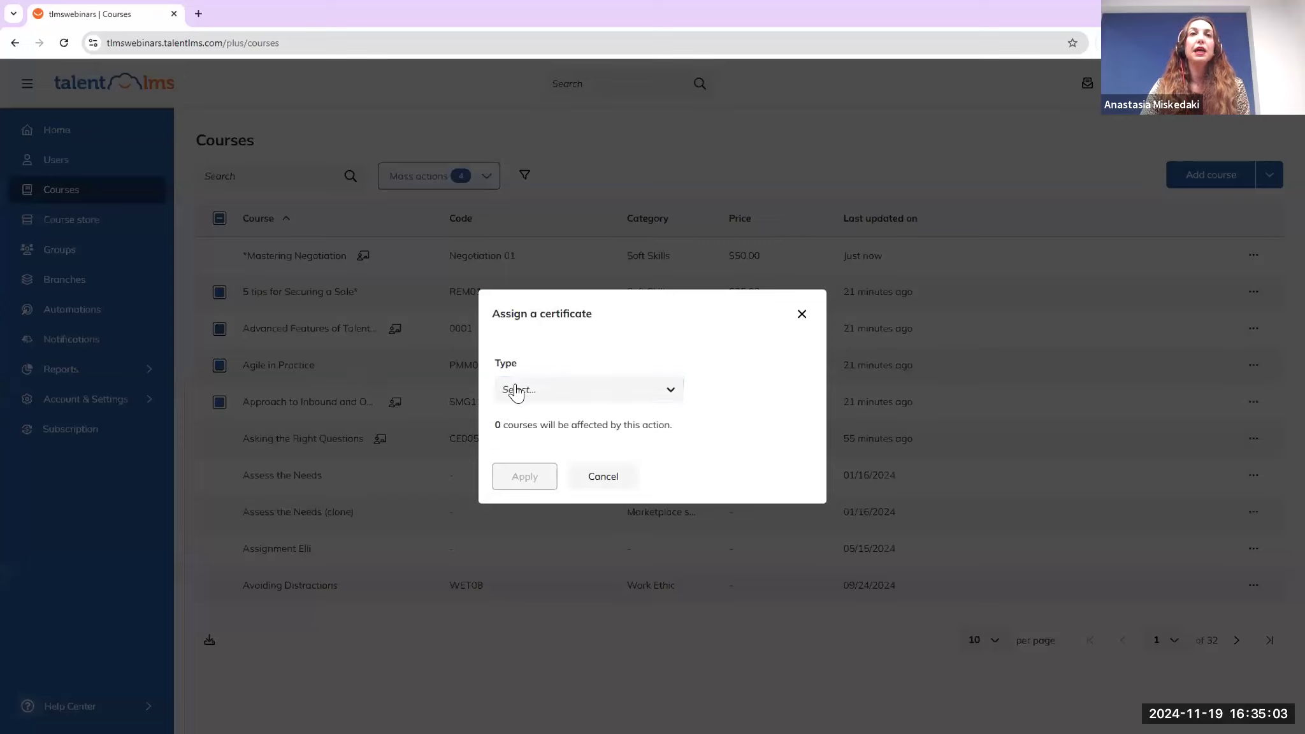
# Apply the Modern certificate type to the four selected courses
pyautogui.click(553, 389)
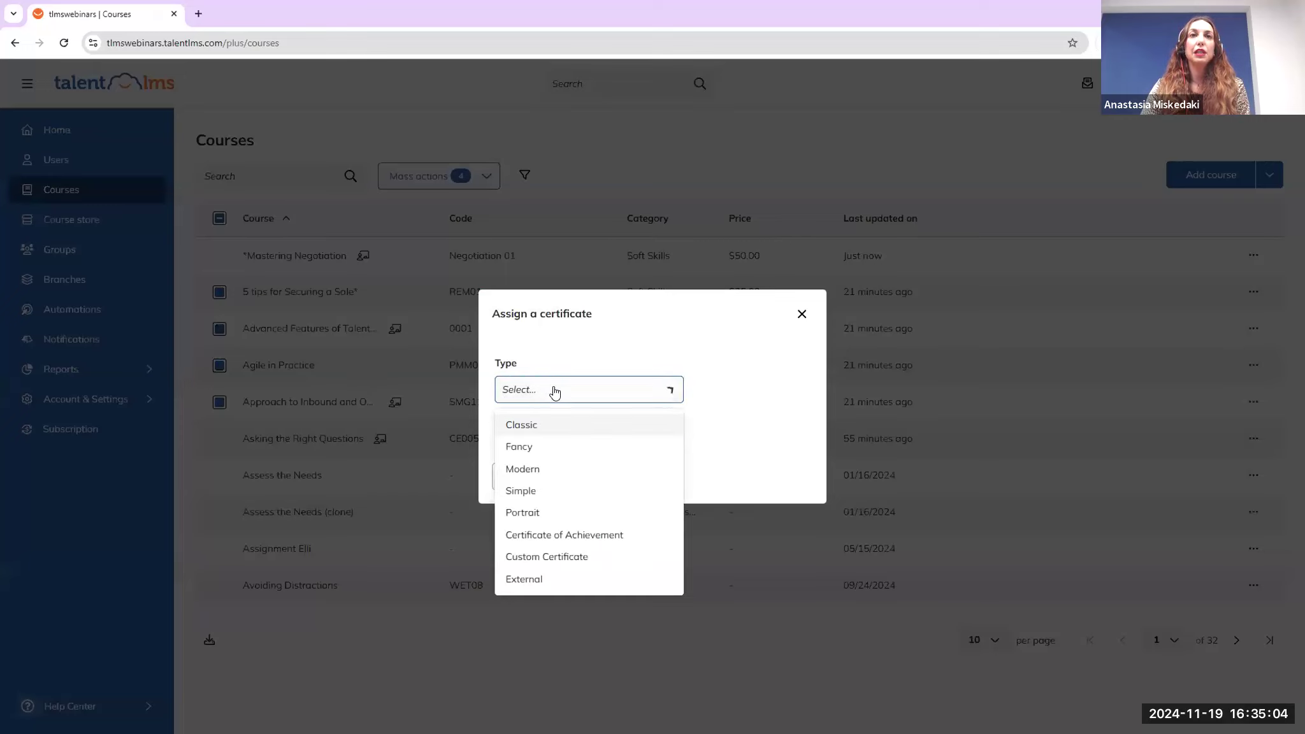
pyautogui.click(574, 475)
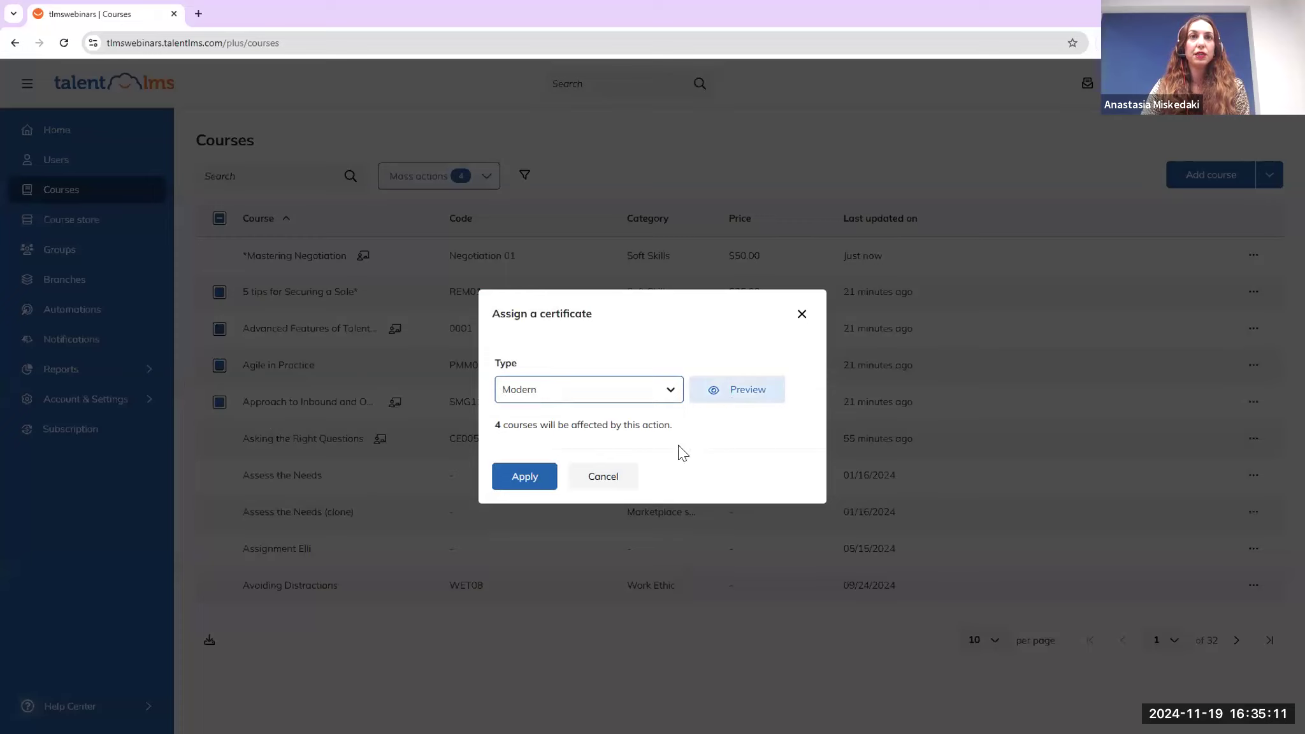
pyautogui.click(539, 481)
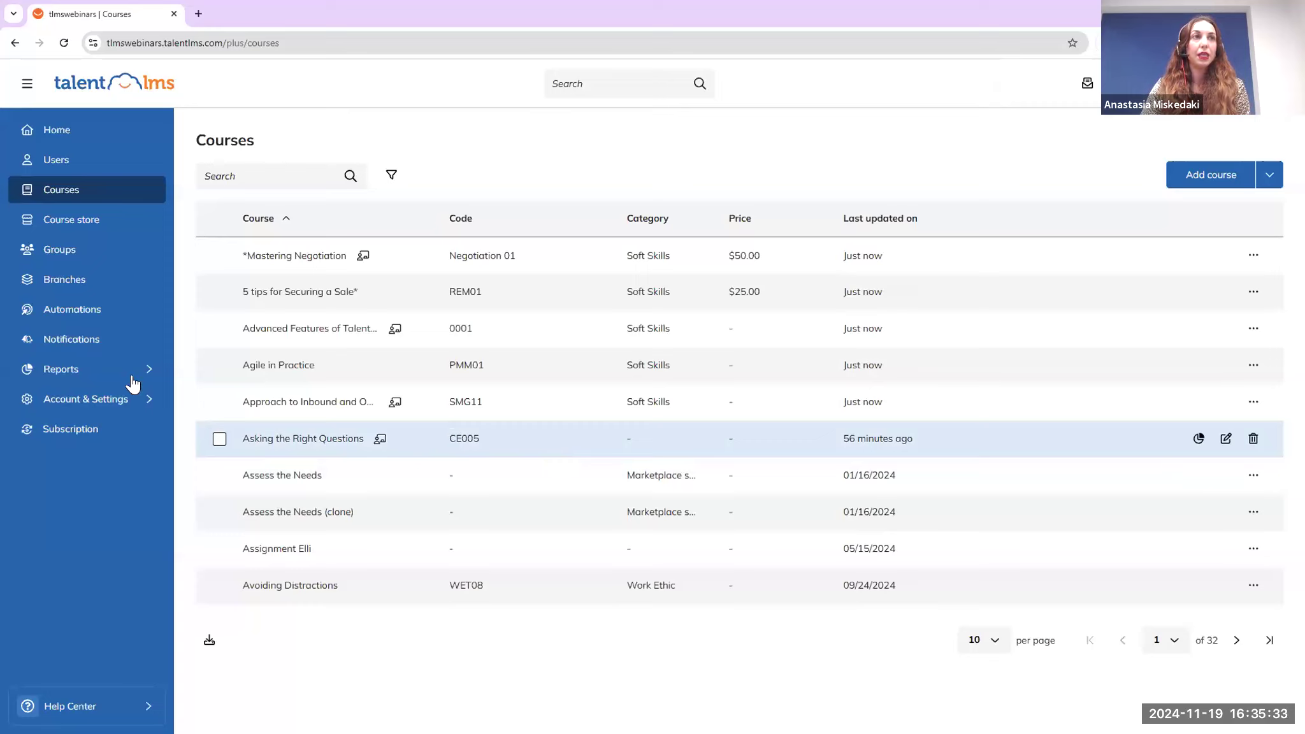
# Go to Account & Settings > Courses and open the 8 certificates list under Other
pyautogui.moveTo(112, 406)
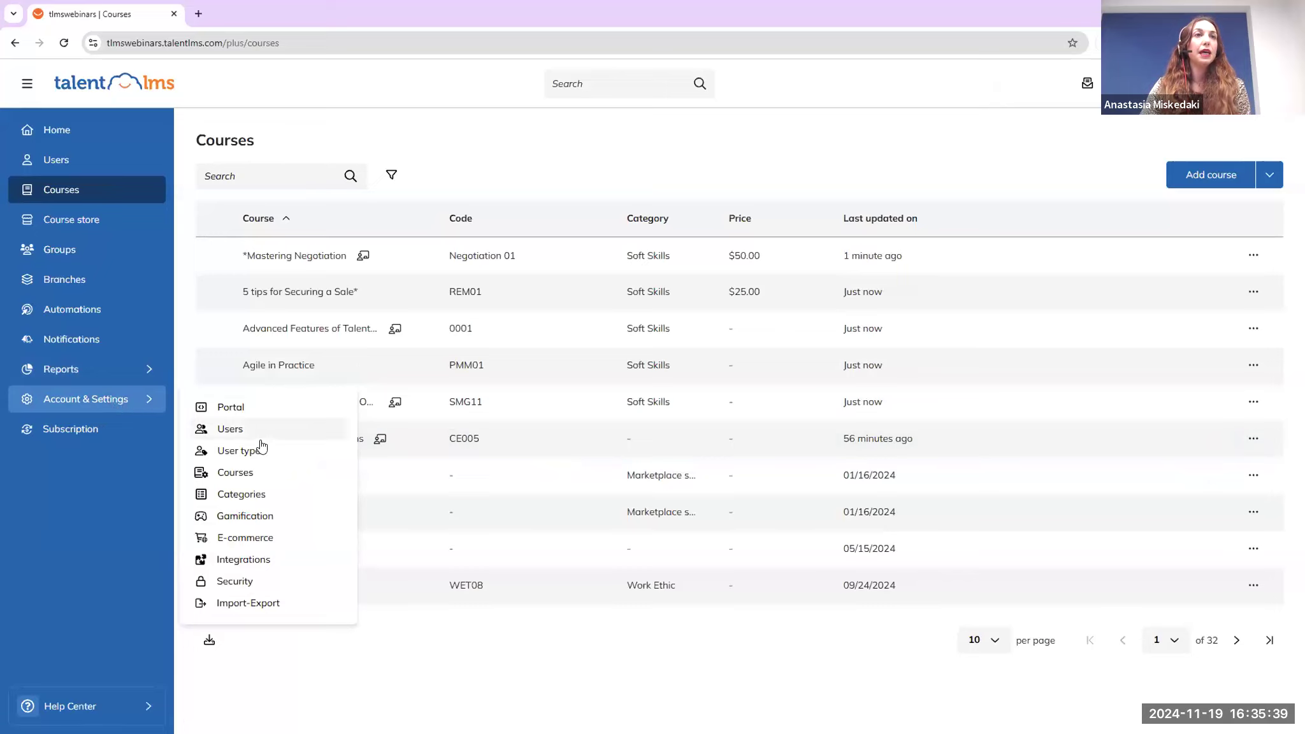
pyautogui.click(264, 474)
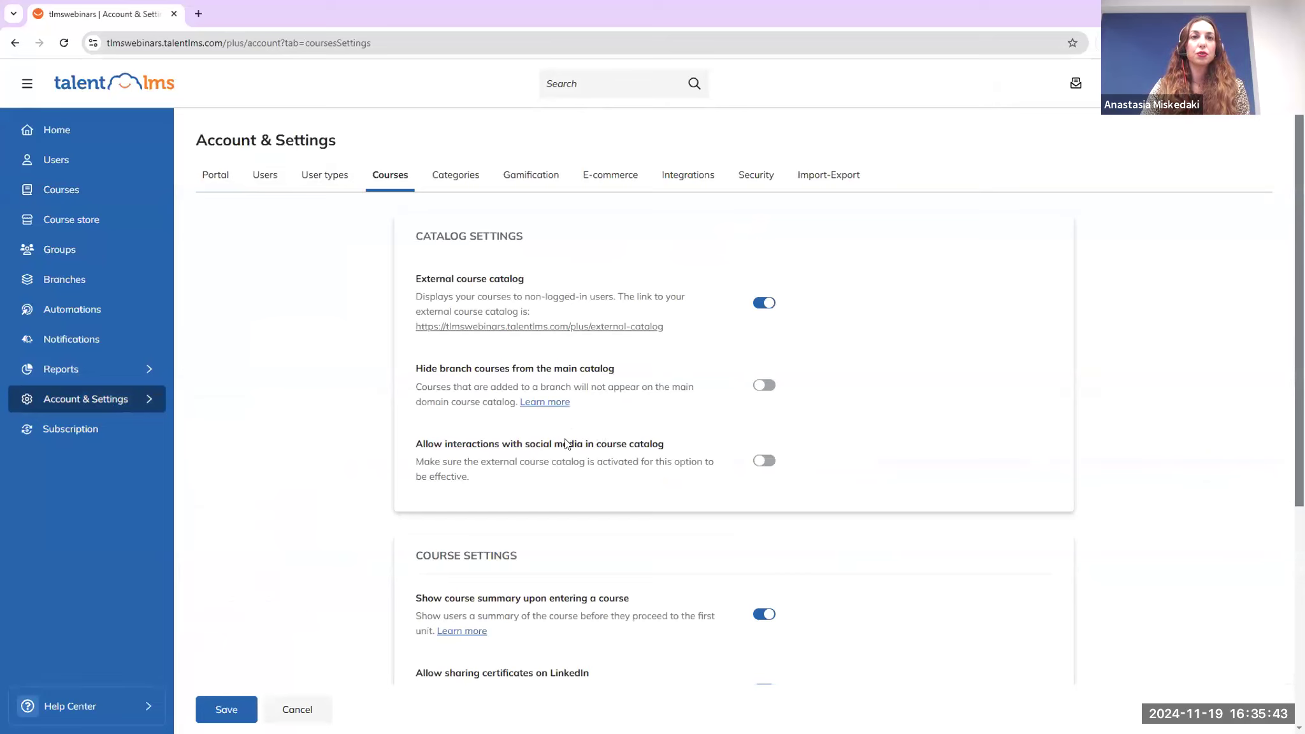
pyautogui.scroll(-5, 564, 446)
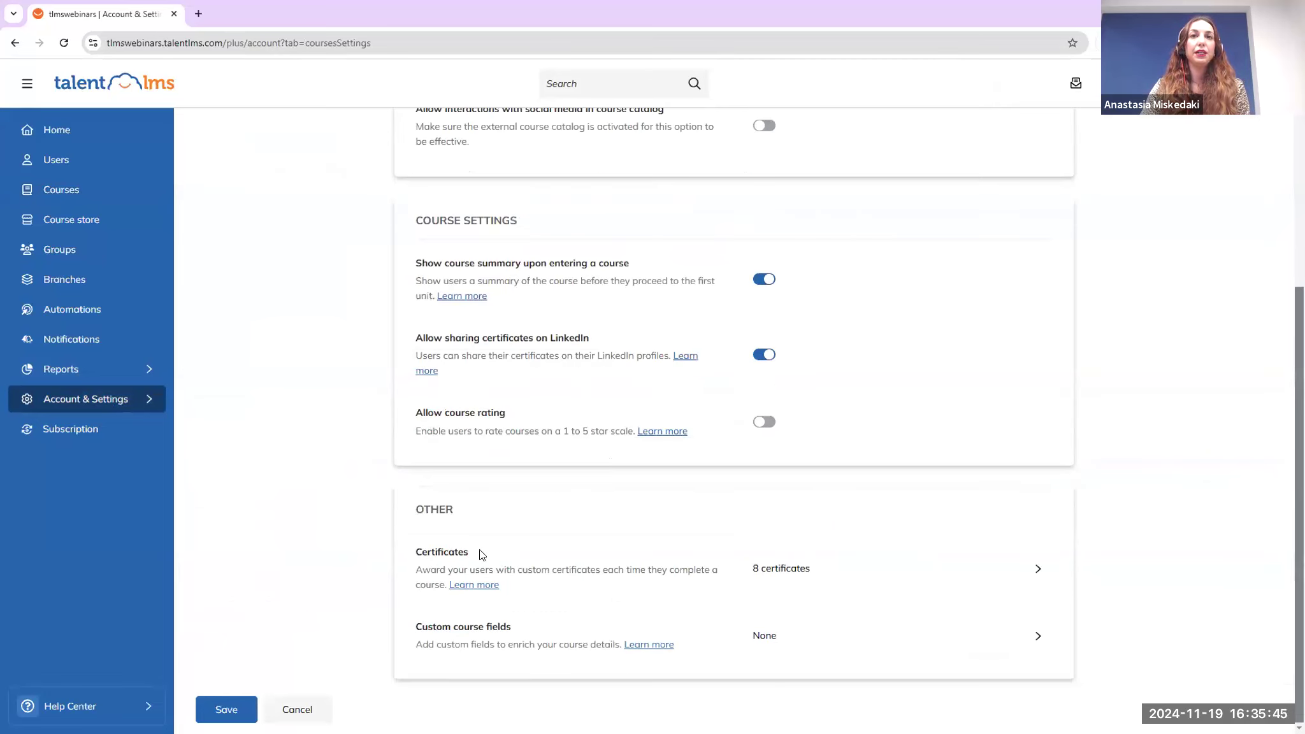
pyautogui.click(799, 573)
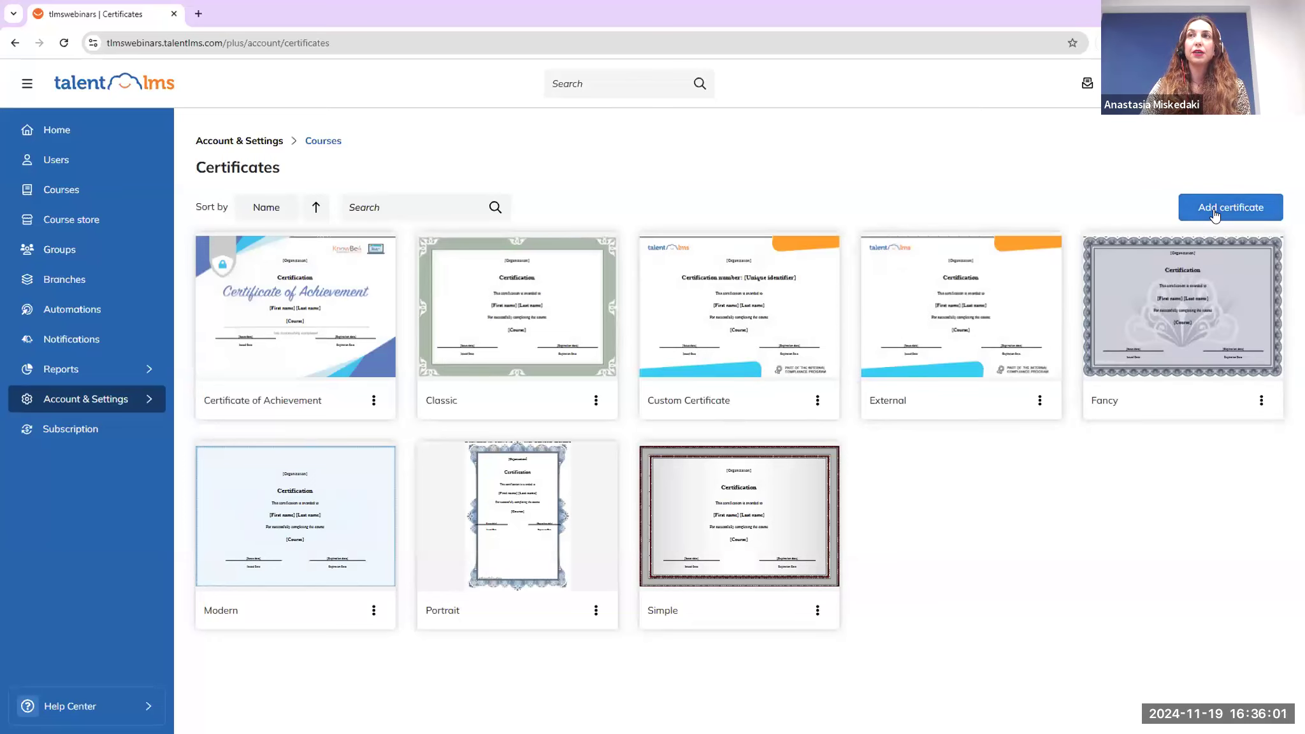
pyautogui.click(1215, 210)
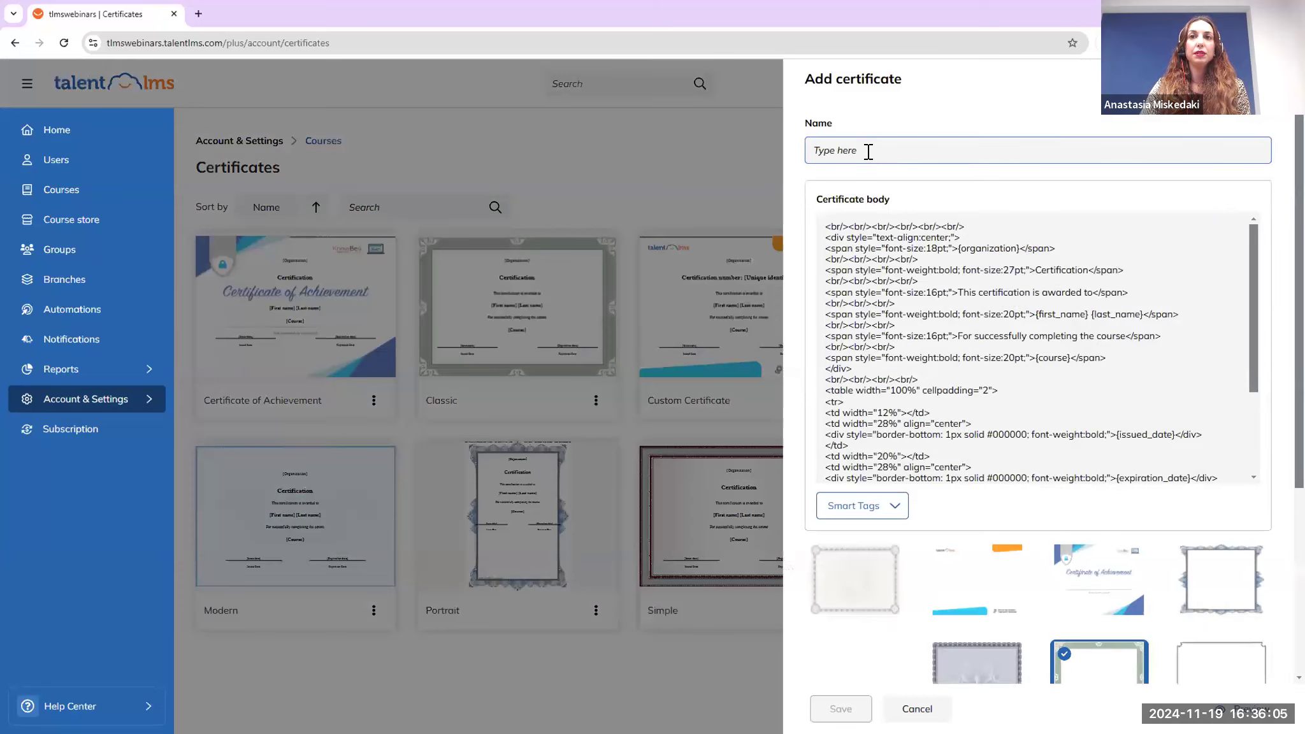
pyautogui.click(1078, 456)
pyautogui.scroll(-5, 1077, 456)
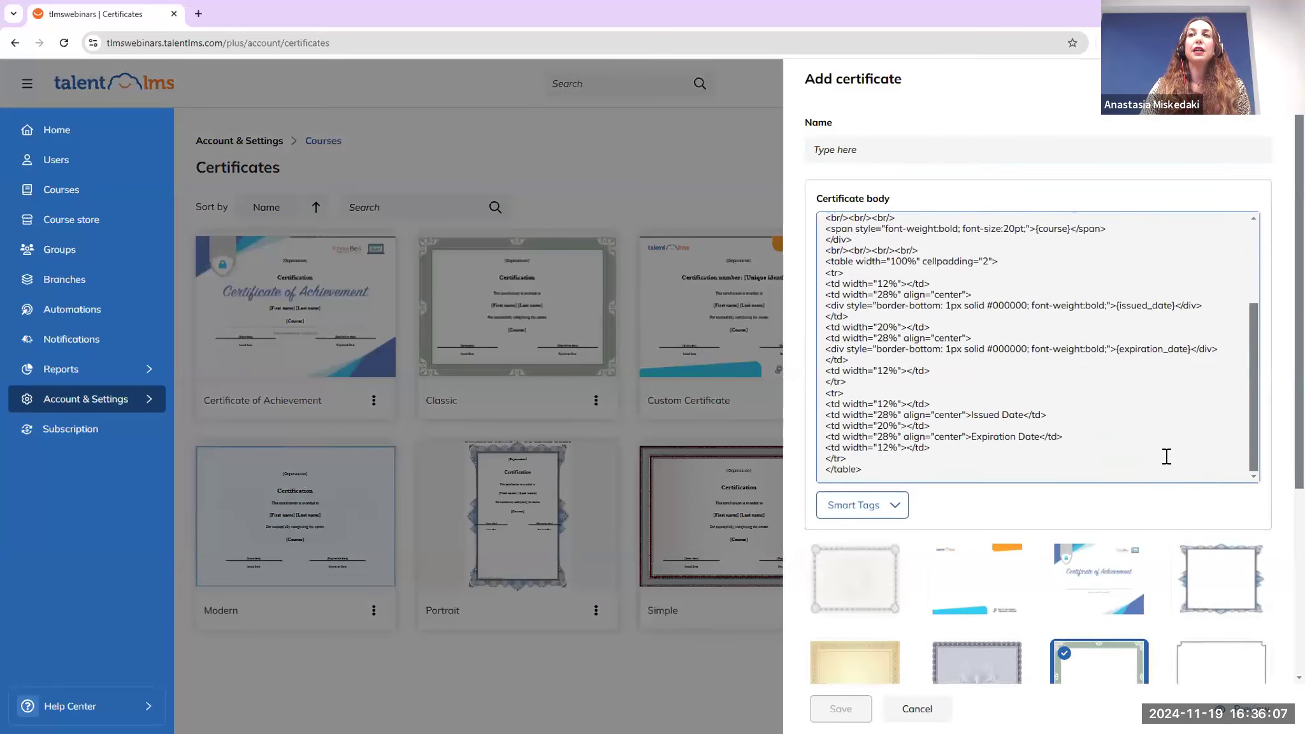
pyautogui.scroll(-3, 871, 422)
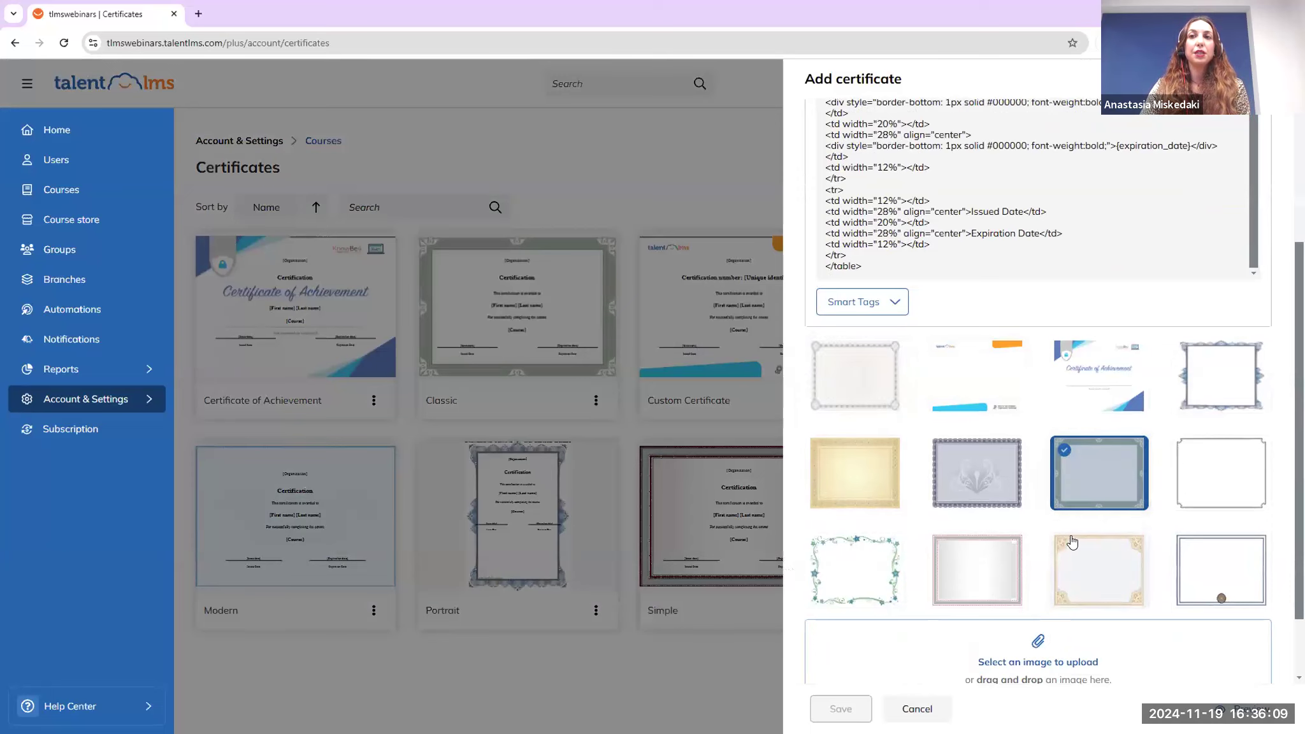
pyautogui.scroll(-1, 1049, 513)
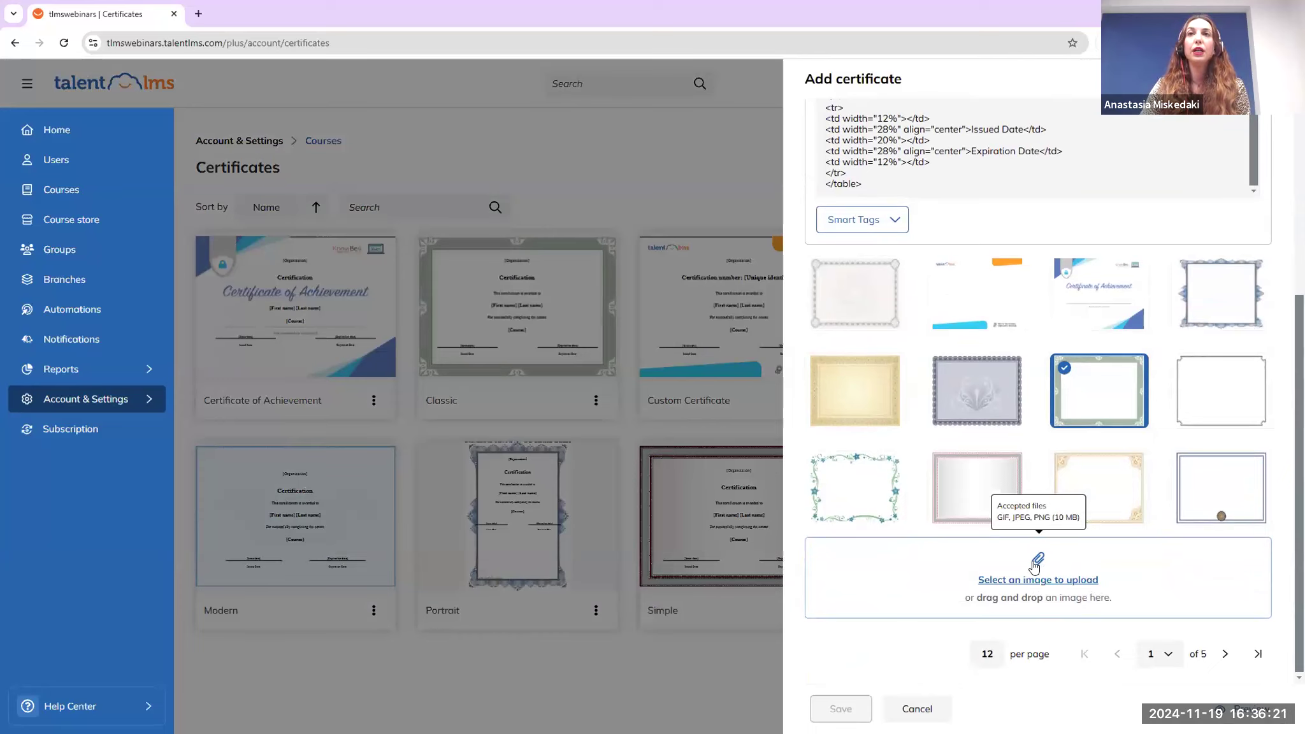
pyautogui.scroll(3, 1036, 564)
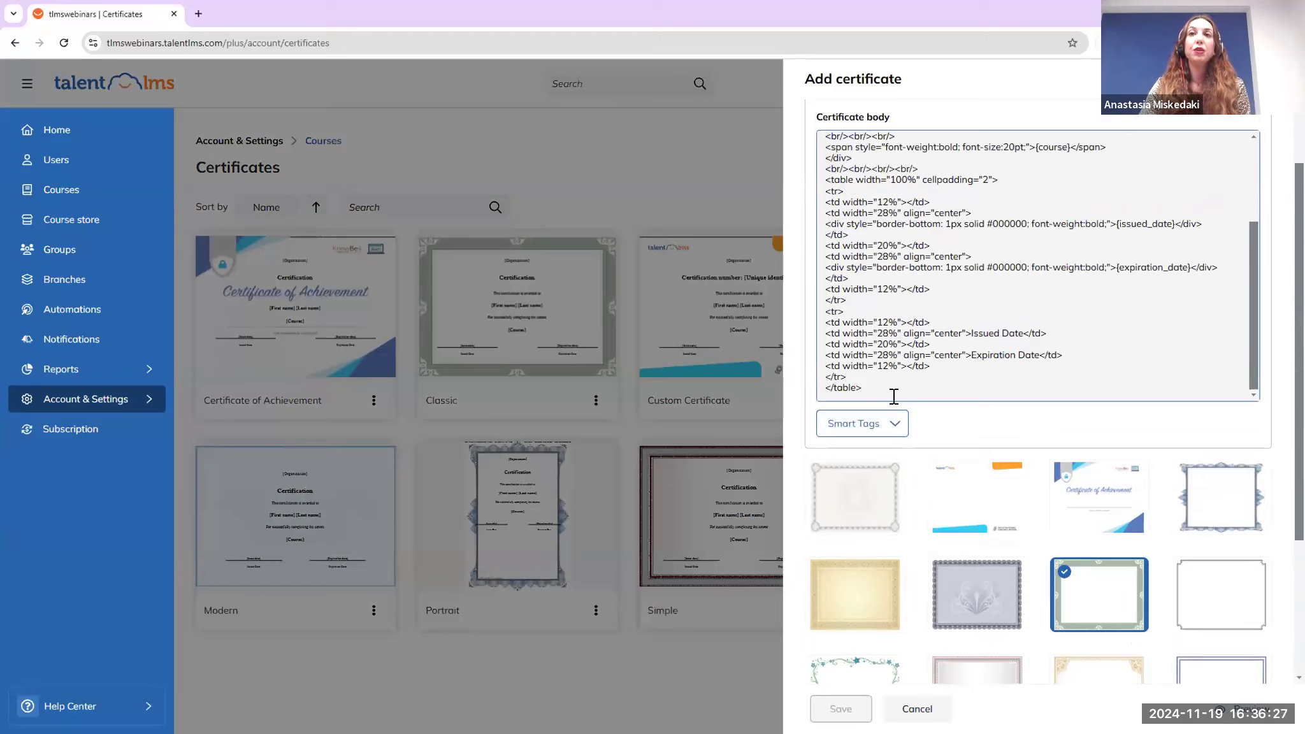
pyautogui.click(886, 395)
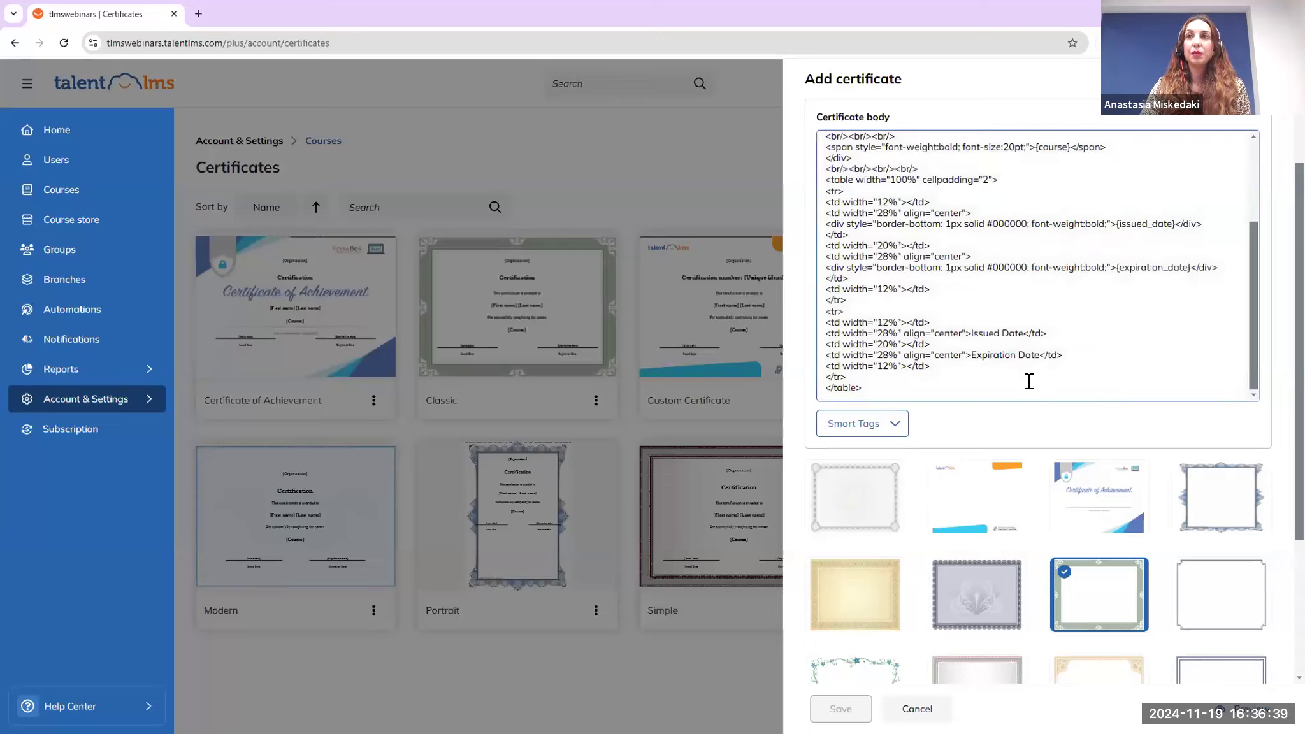
pyautogui.scroll(1, 1020, 363)
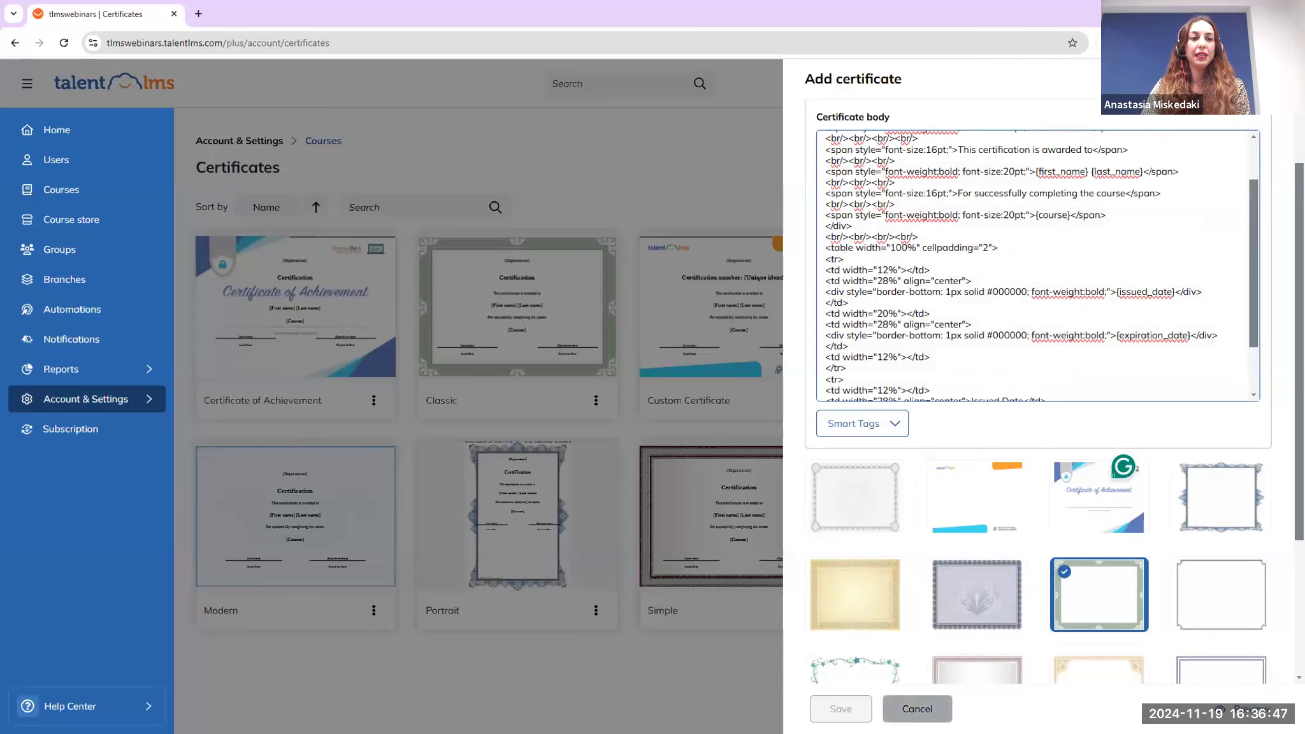
pyautogui.click(917, 708)
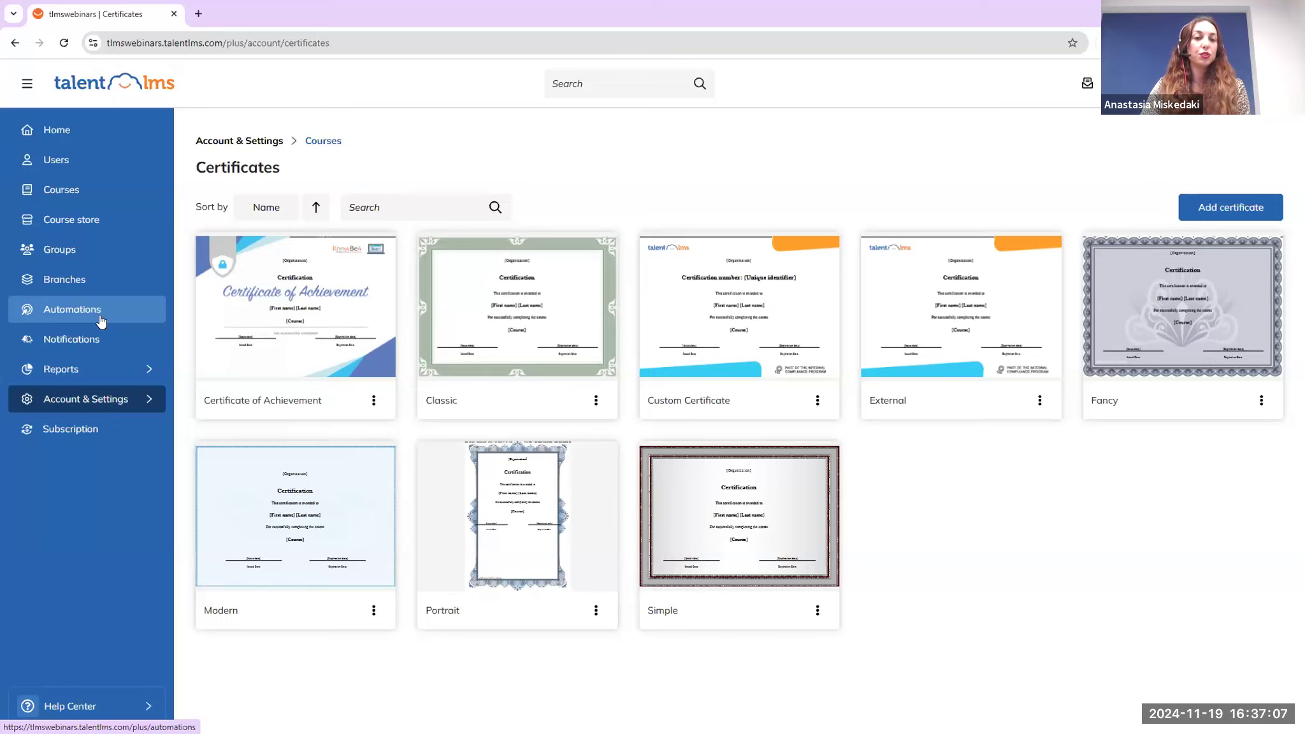
# Return to the Home dashboard and open the Notifications overview
pyautogui.click(118, 135)
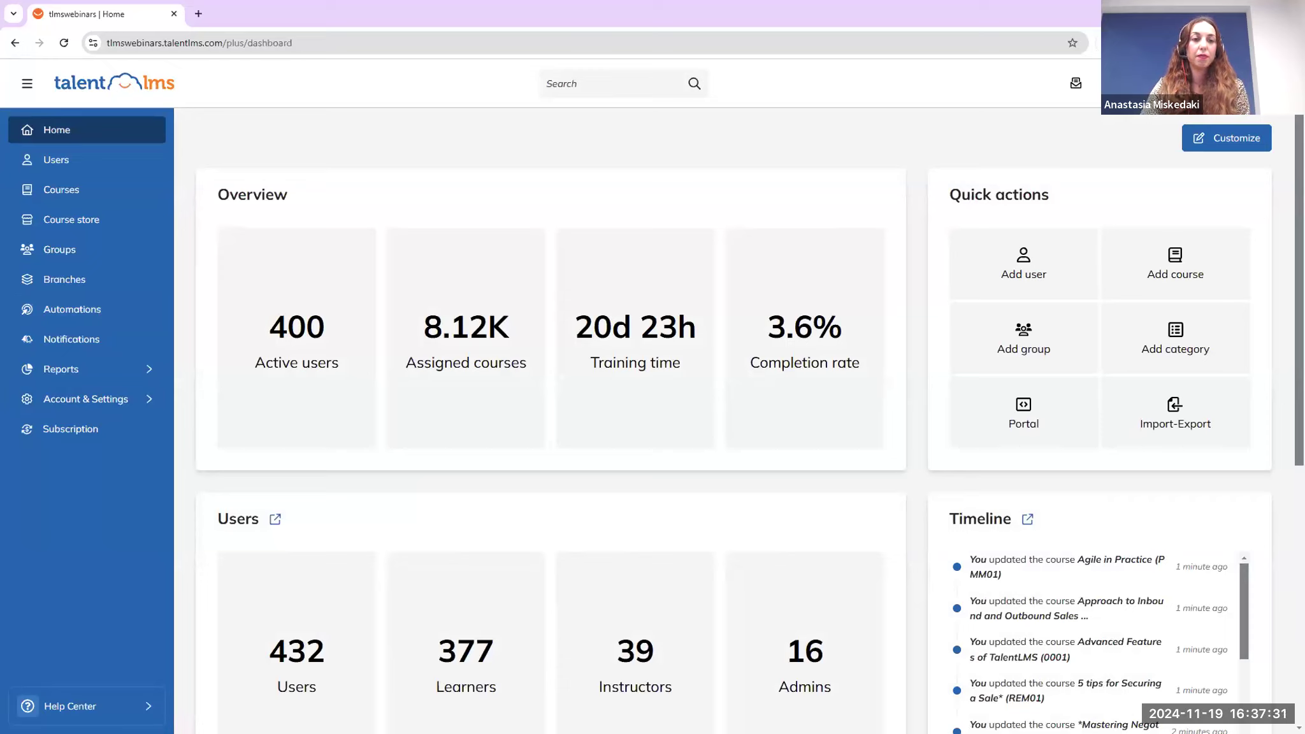
pyautogui.click(106, 348)
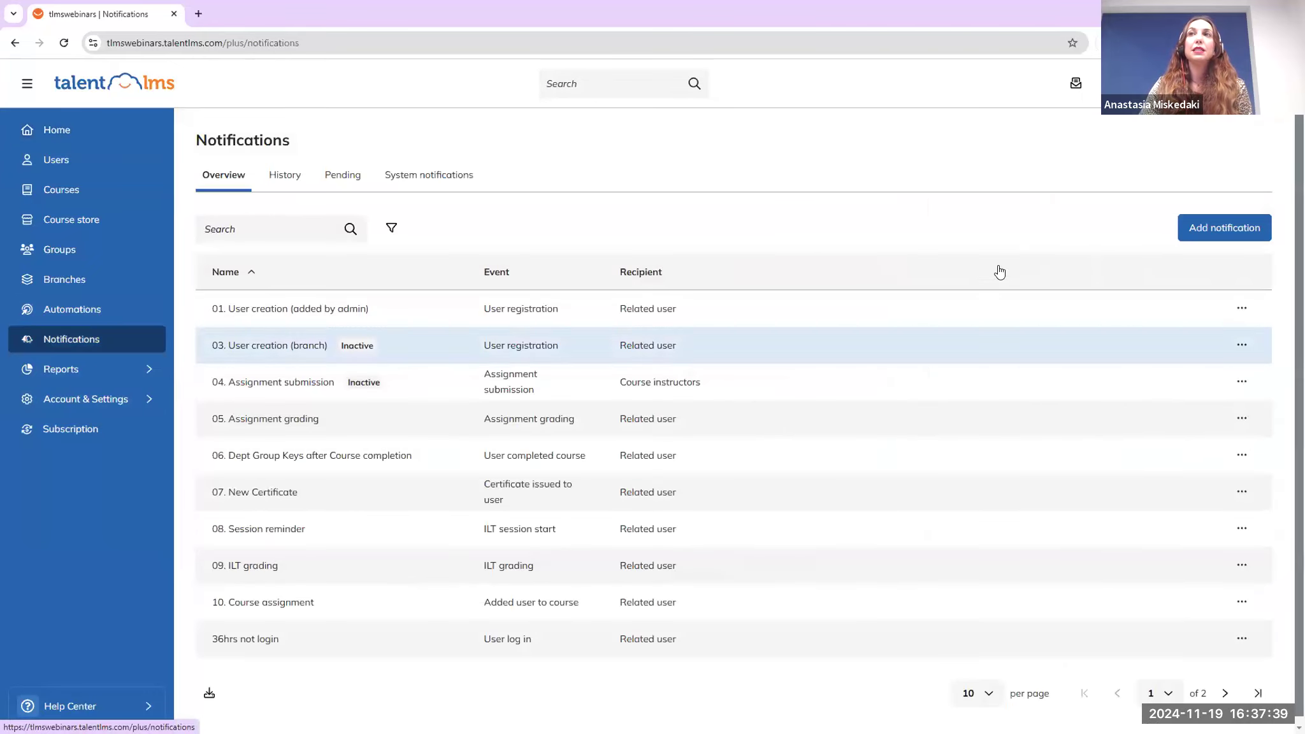
pyautogui.click(1215, 233)
pyautogui.click(918, 153)
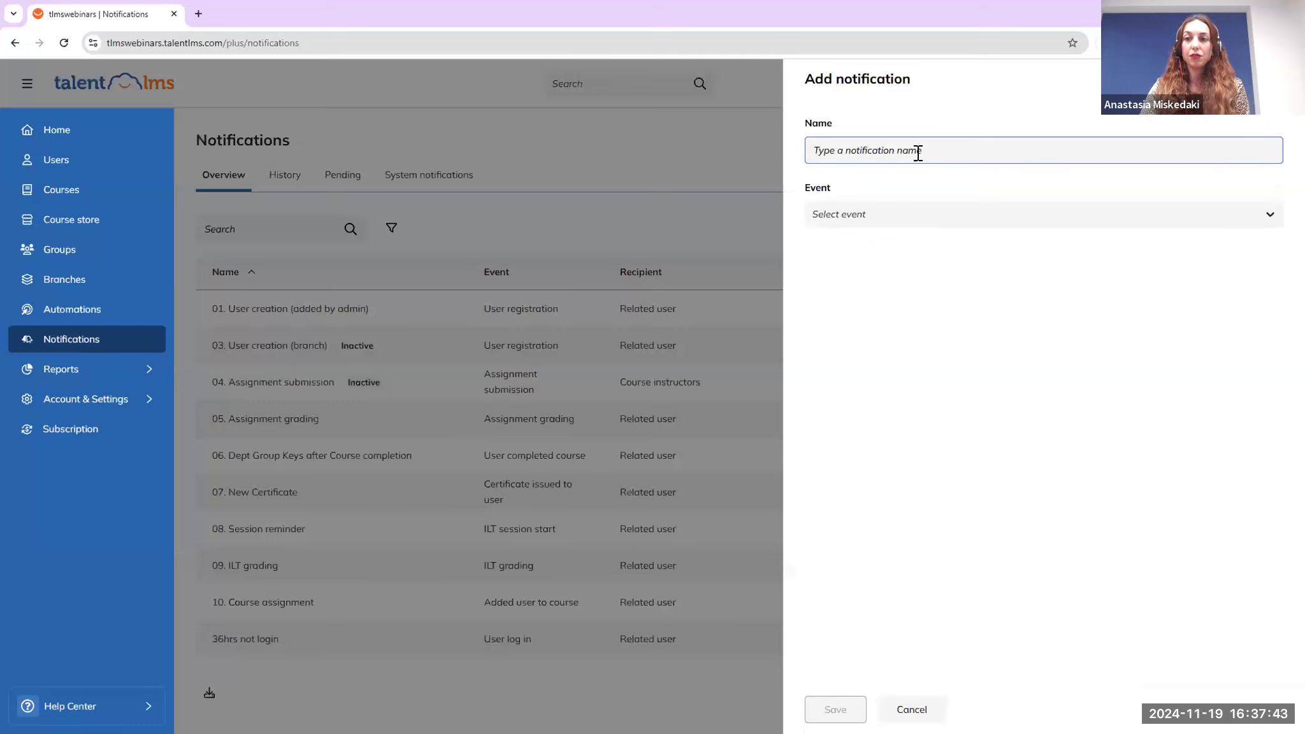
pyautogui.click(916, 215)
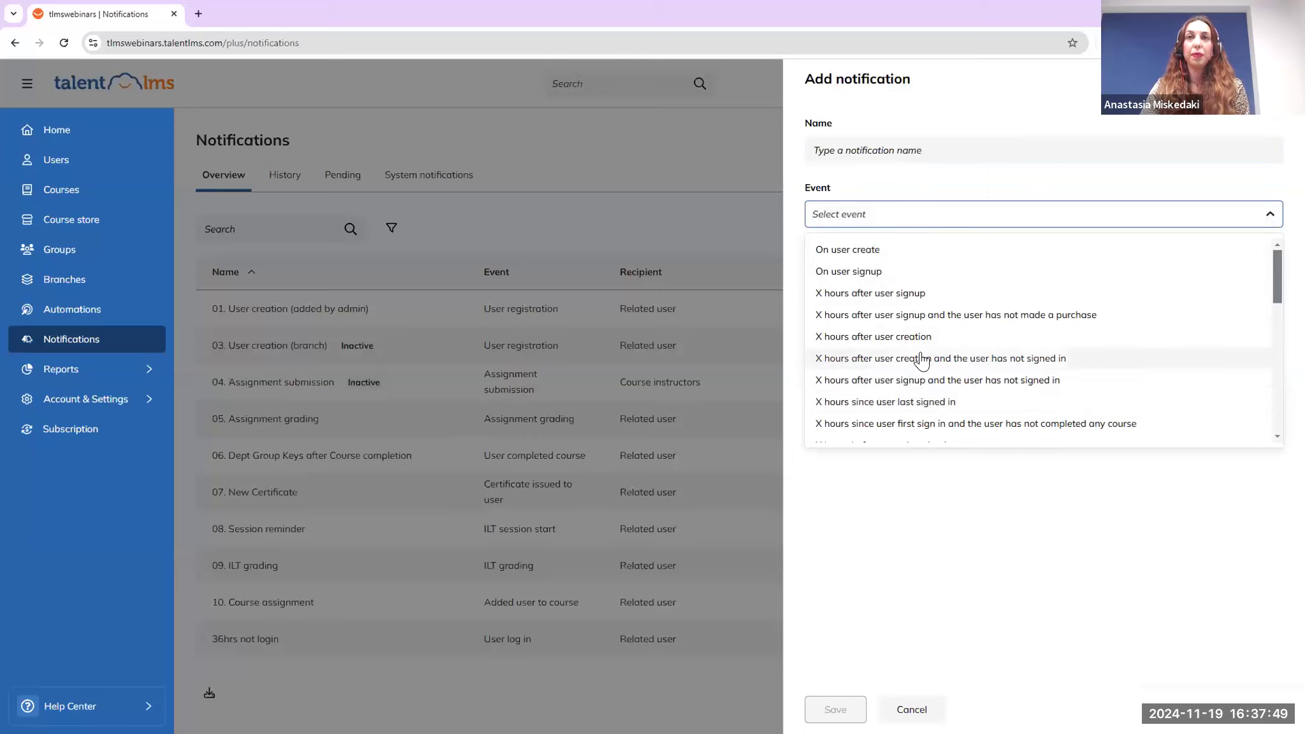
pyautogui.click(753, 234)
pyautogui.click(752, 234)
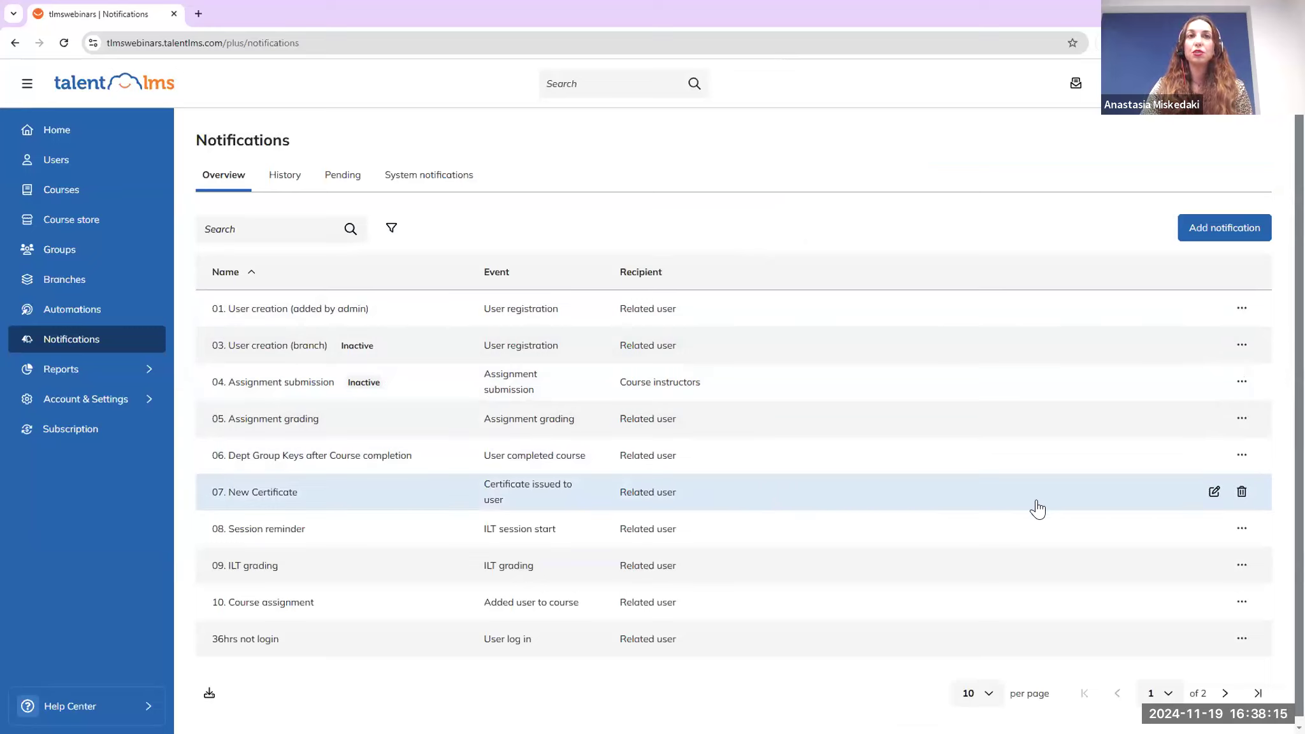
# Edit the 07. New Certificate notification and inspect the first line of its message body
pyautogui.click(1208, 499)
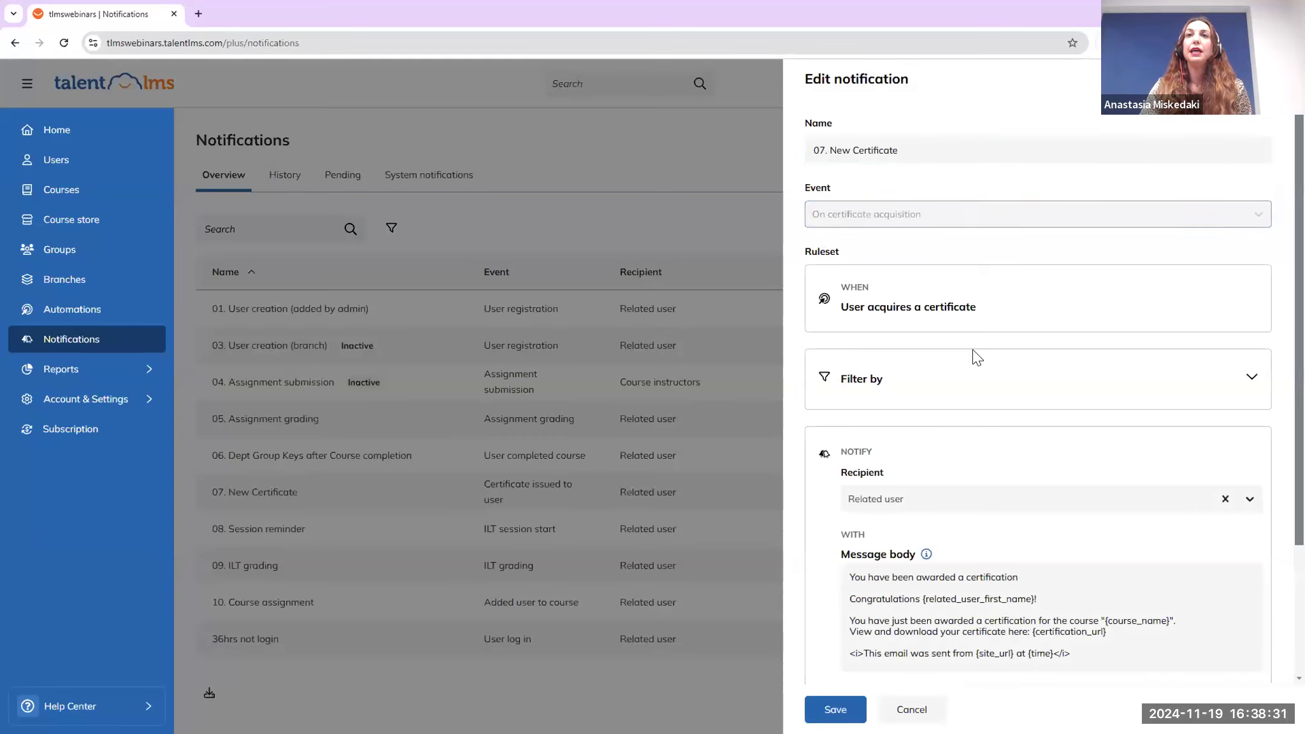
pyautogui.scroll(-3, 974, 356)
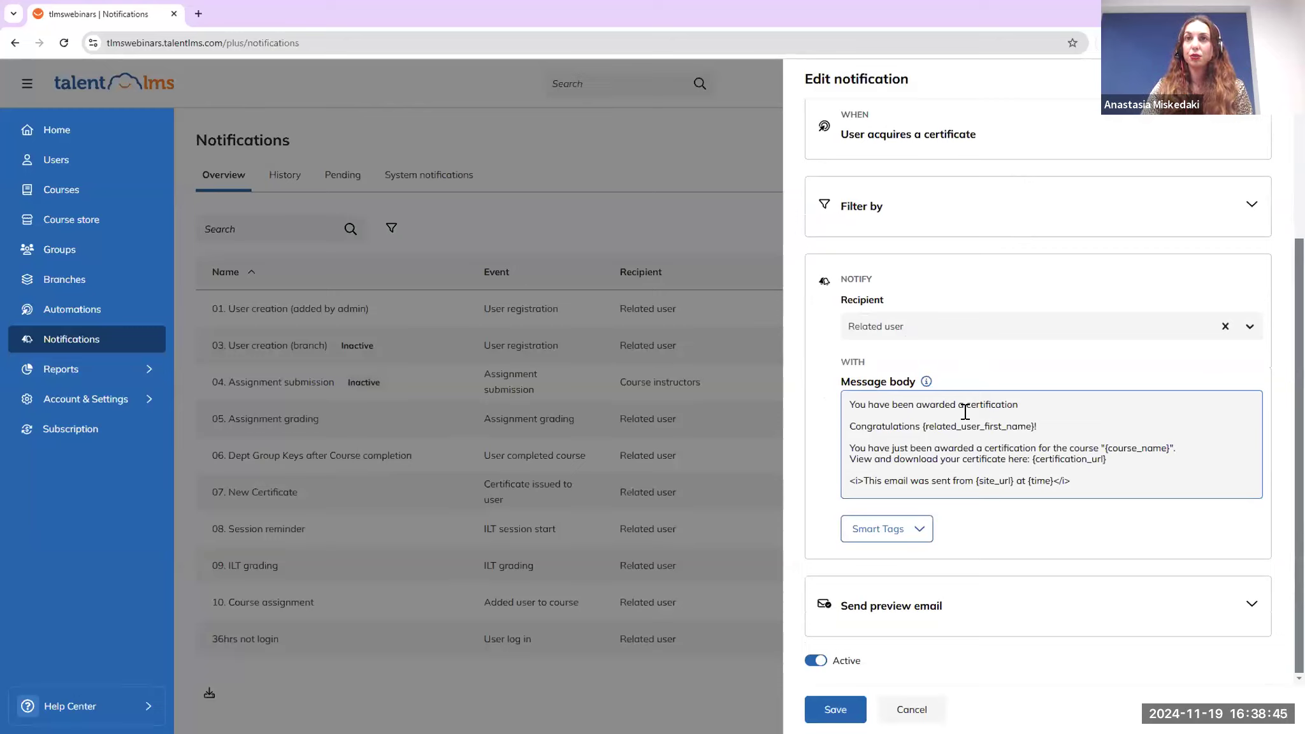
pyautogui.moveTo(848, 405); pyautogui.dragTo(1039, 409)
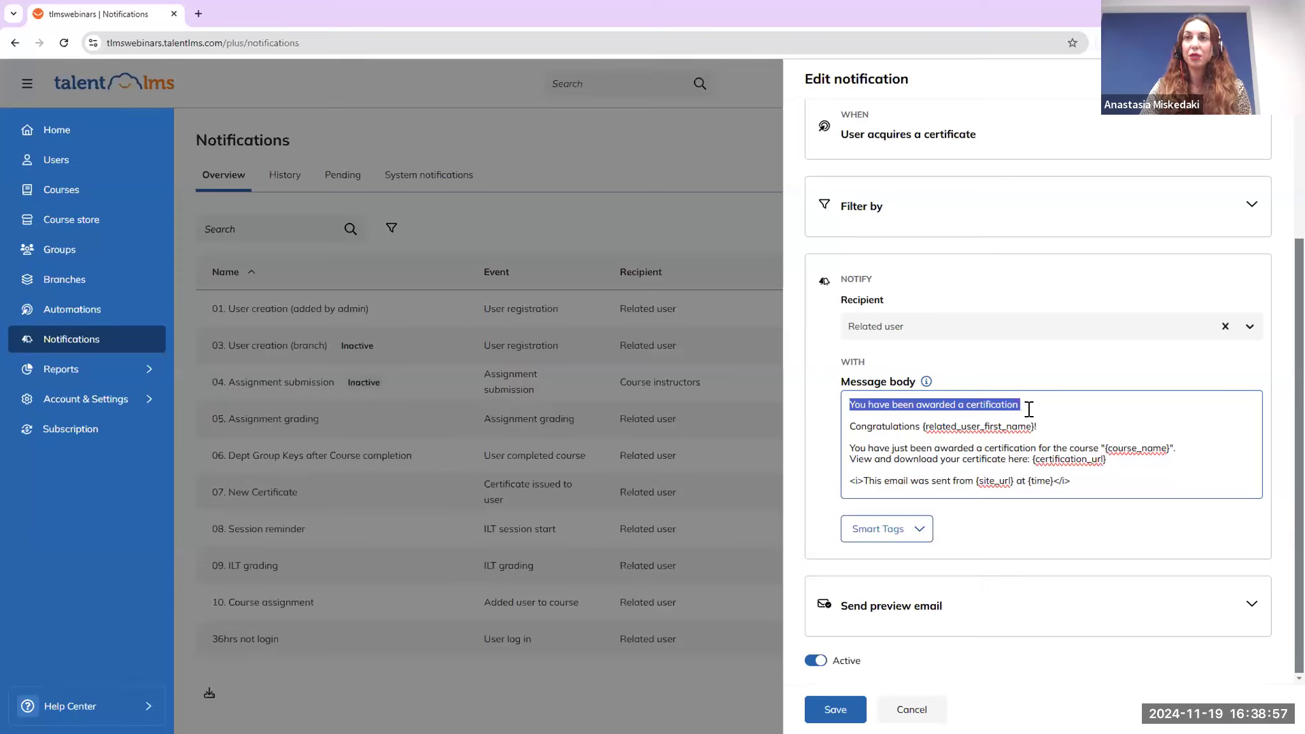
pyautogui.click(854, 430)
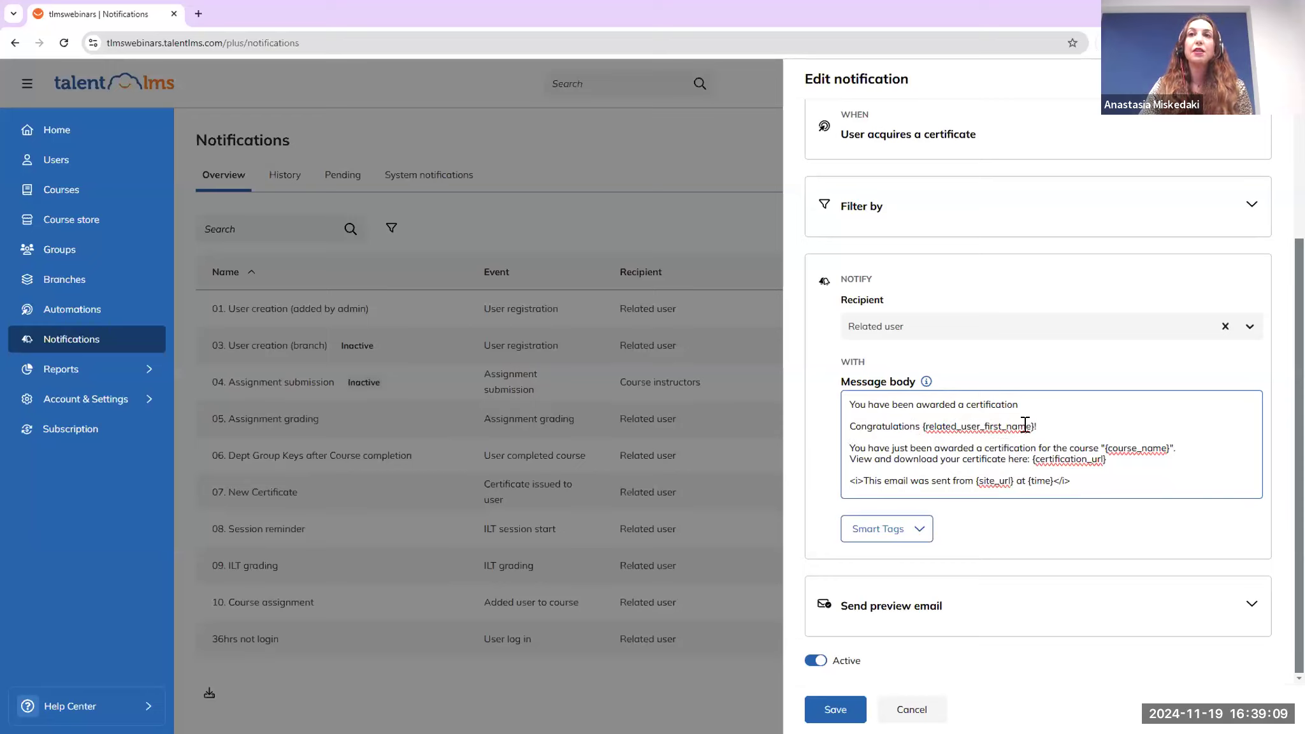
# Browse the Smart Tags list, then save the 07. New Certificate notification
pyautogui.click(917, 532)
pyautogui.scroll(-5, 936, 612)
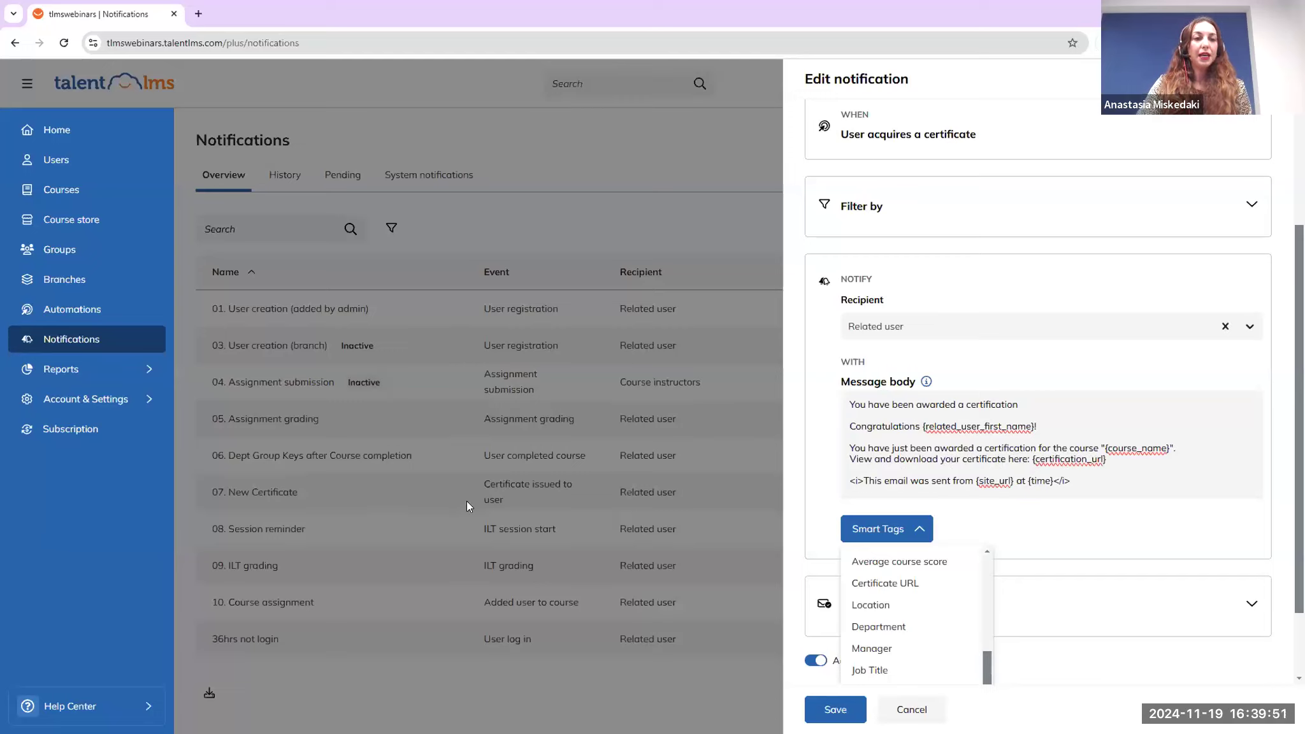
pyautogui.click(835, 710)
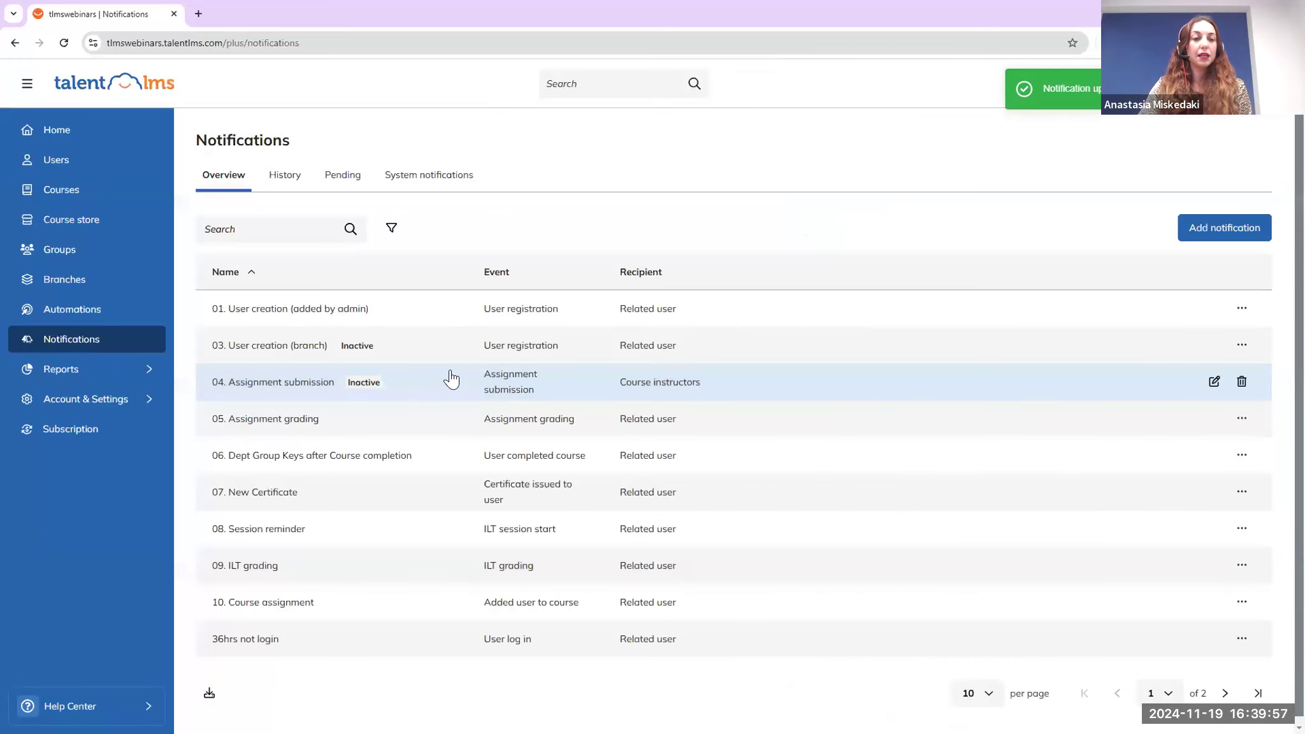
# Go from Home to Courses and open the *Mastering Negotiation course editor
pyautogui.click(121, 137)
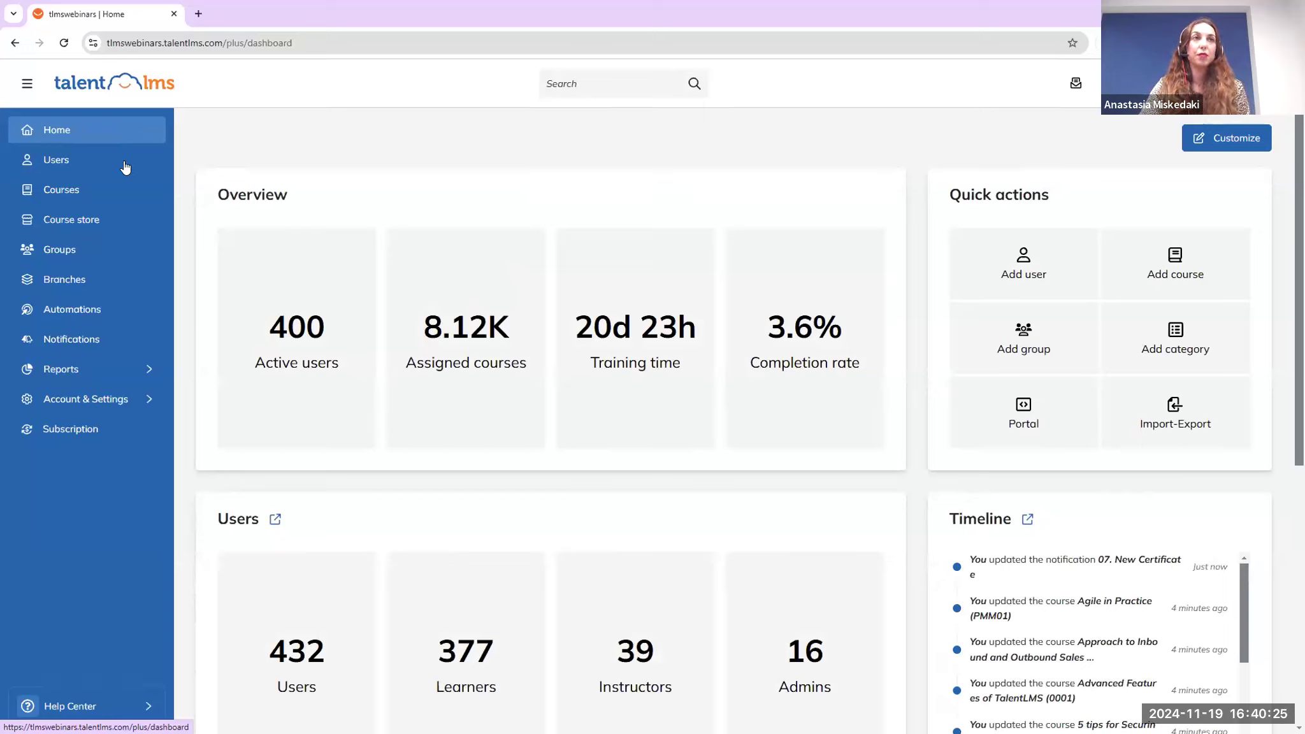
pyautogui.click(114, 198)
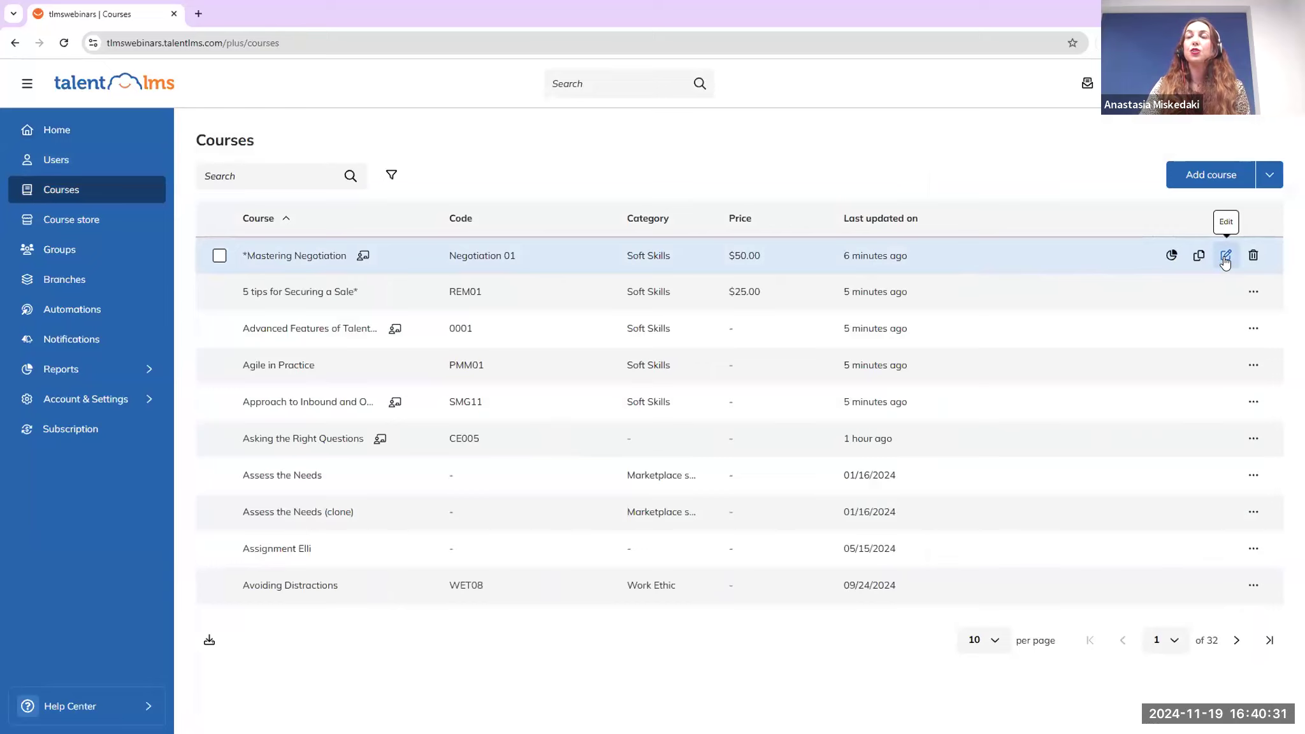
pyautogui.click(1225, 257)
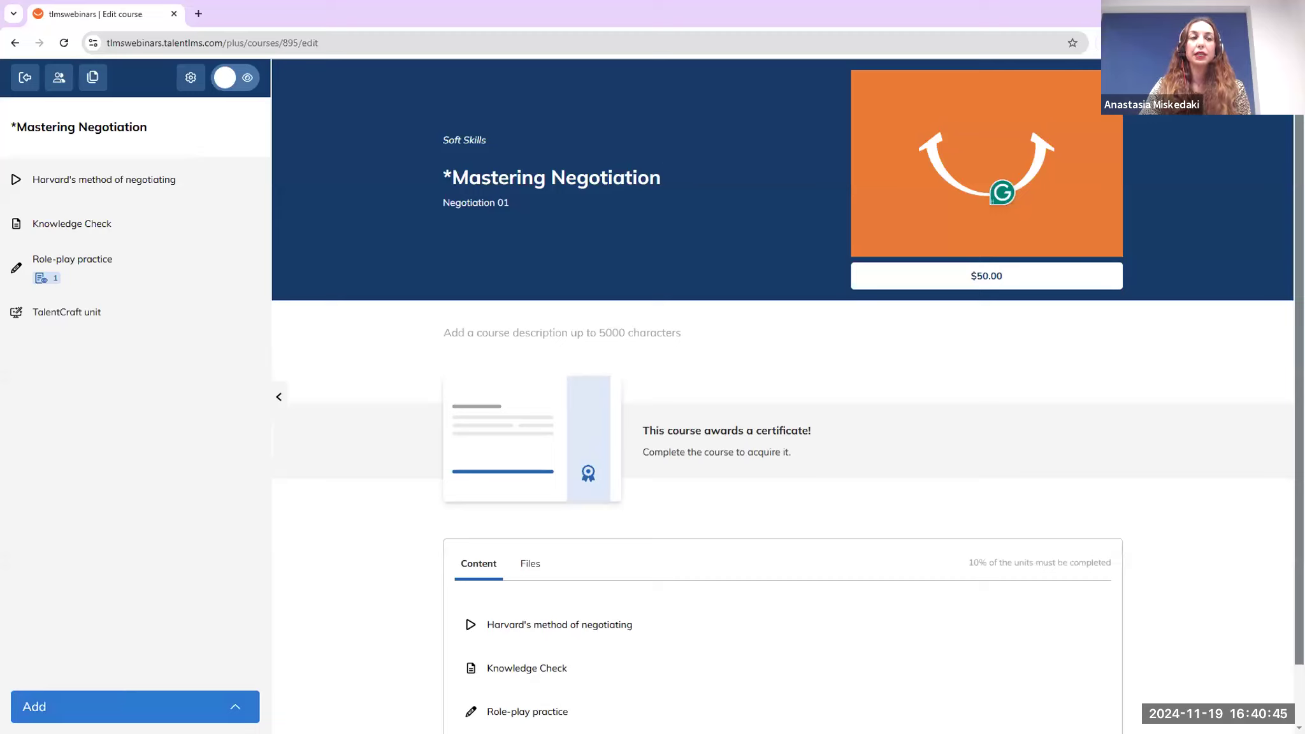
# Add a new Survey unit via Add > Learning Activities
pyautogui.click(128, 706)
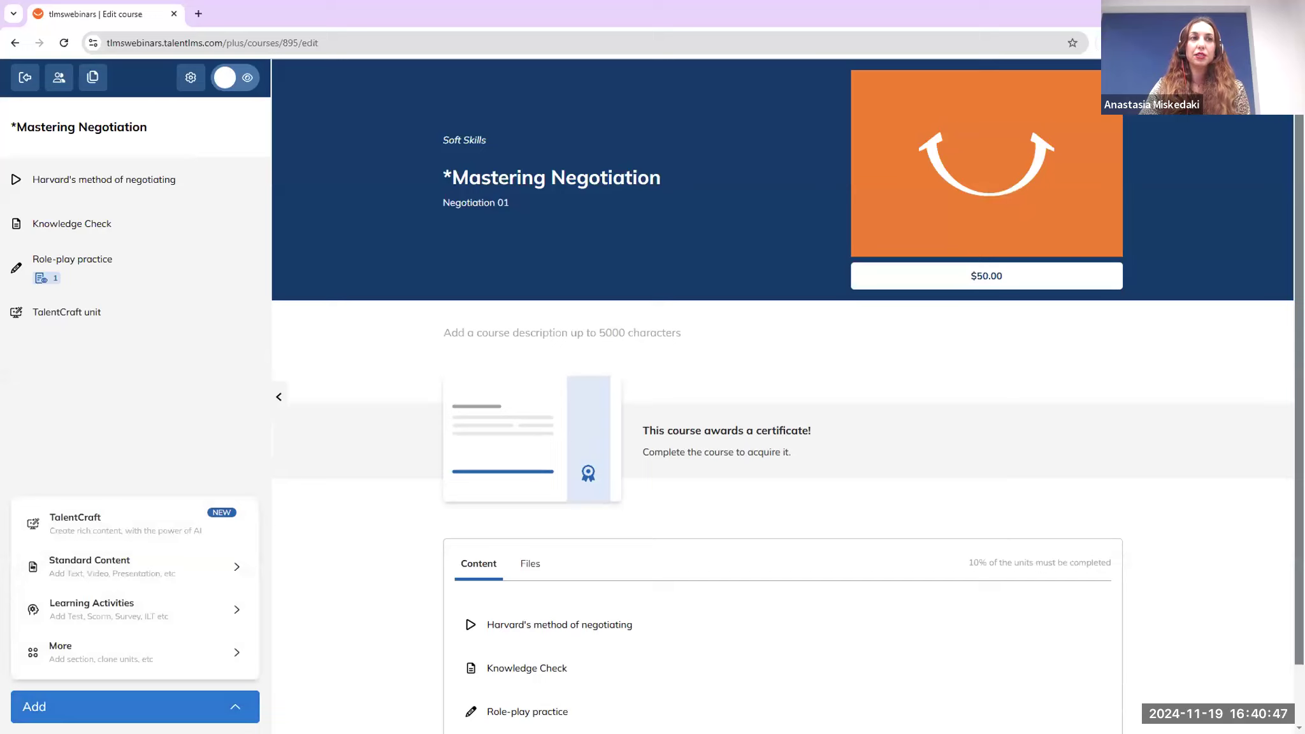
pyautogui.moveTo(124, 616)
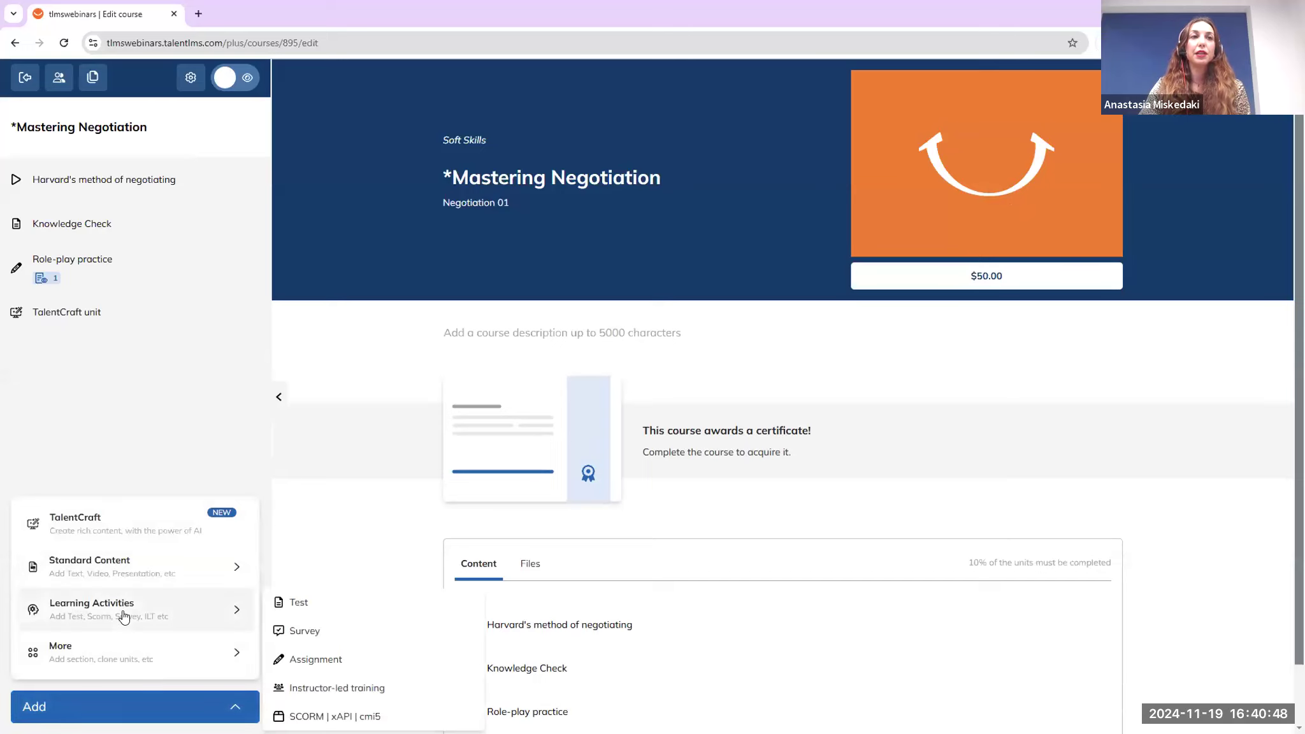
pyautogui.click(309, 638)
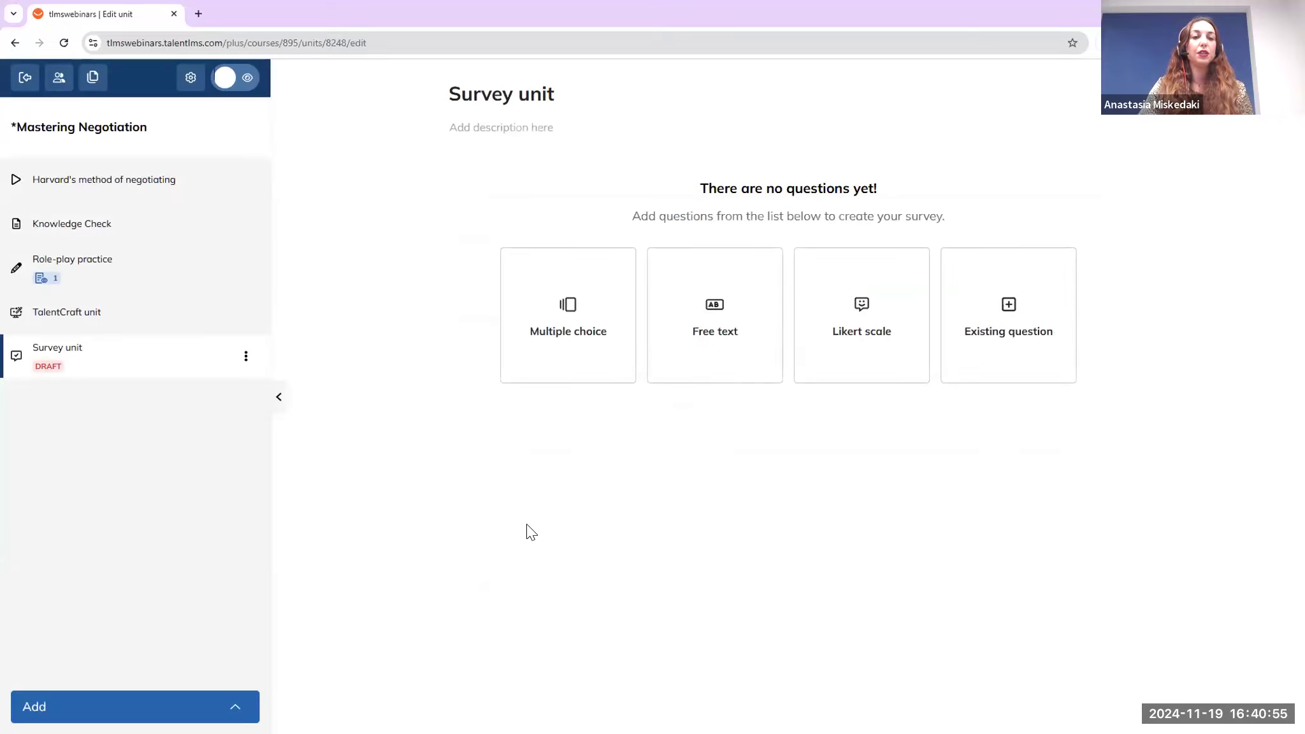
# Replace the default 'Survey unit' title with 'Course Satisfaction Survey' and commit it
pyautogui.click(554, 91)
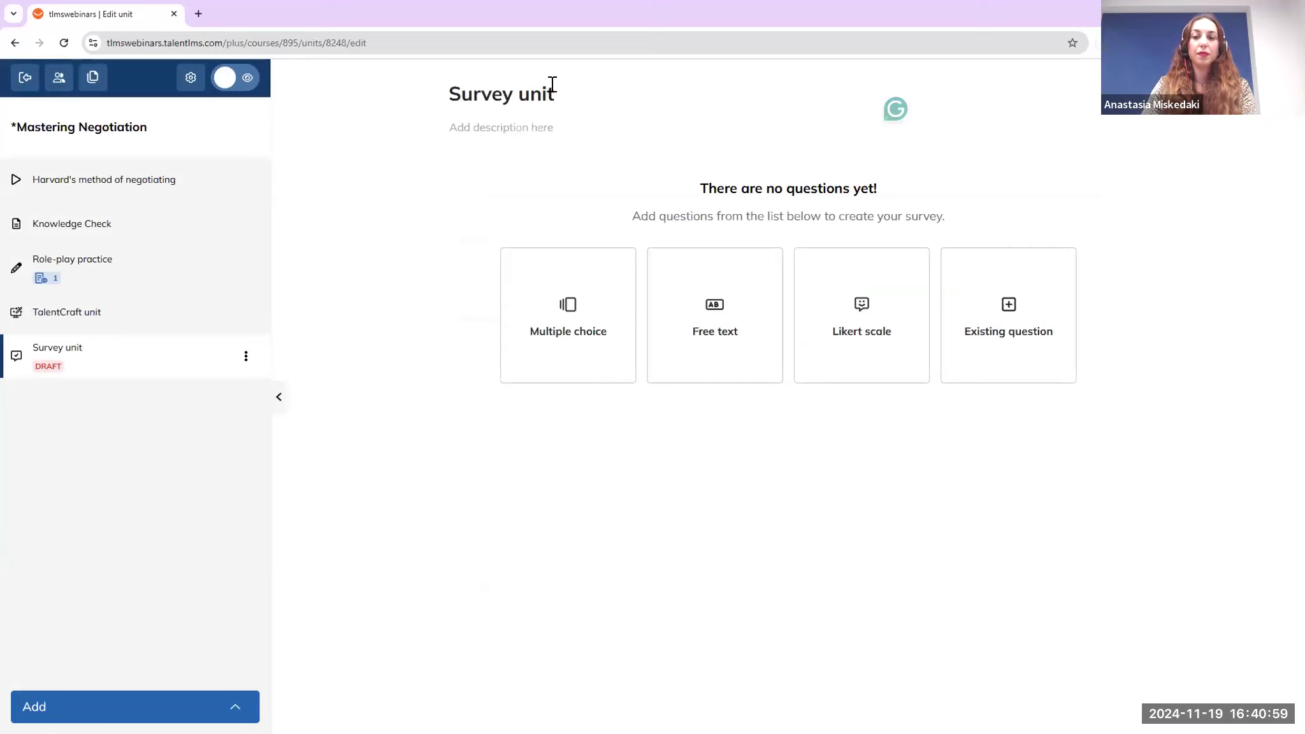
pyautogui.press('BackSpace')
pyautogui.press('BackSpace')
pyautogui.press('BackSpace')
pyautogui.press('BackSpace')
pyautogui.press('BackSpace')
pyautogui.press('BackSpace')
pyautogui.press('BackSpace')
pyautogui.press('BackSpace')
pyautogui.press('BackSpace')
pyautogui.press('BackSpace')
pyautogui.press('BackSpace')
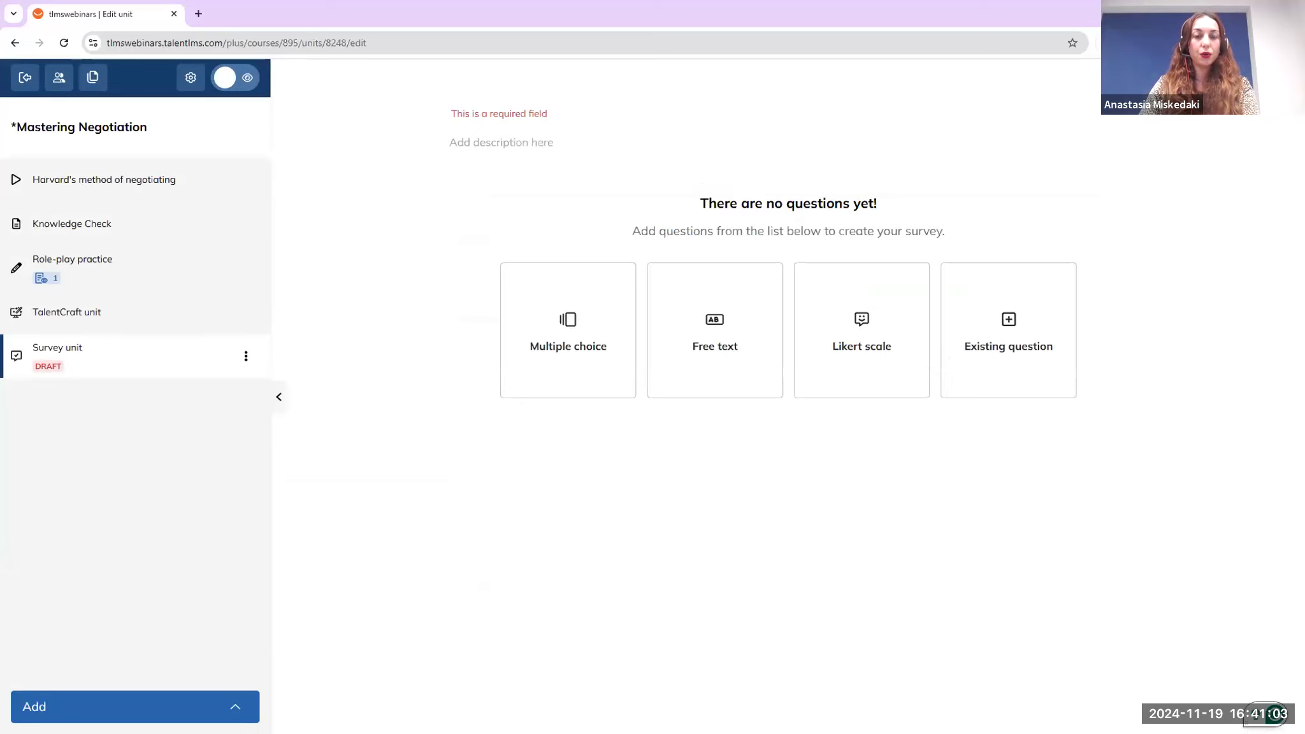
pyautogui.hotkey('alt', 'Tab')
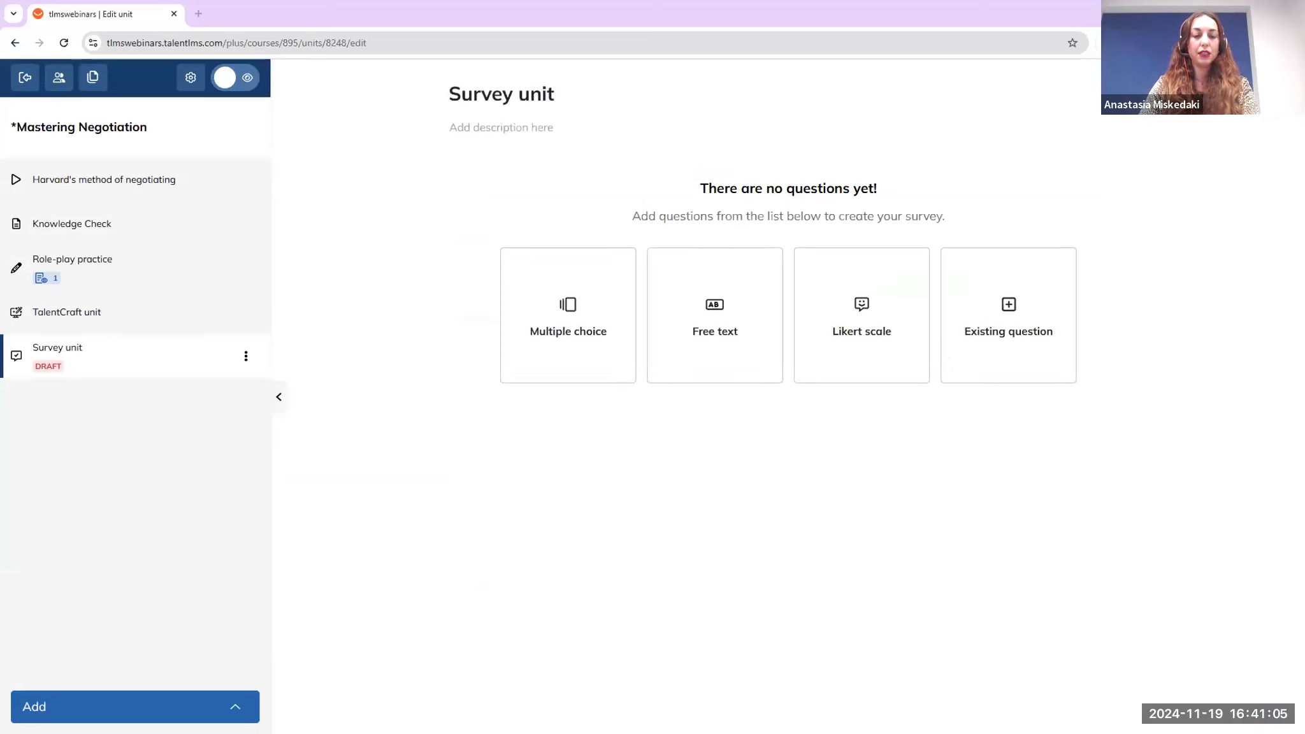
pyautogui.click(561, 95)
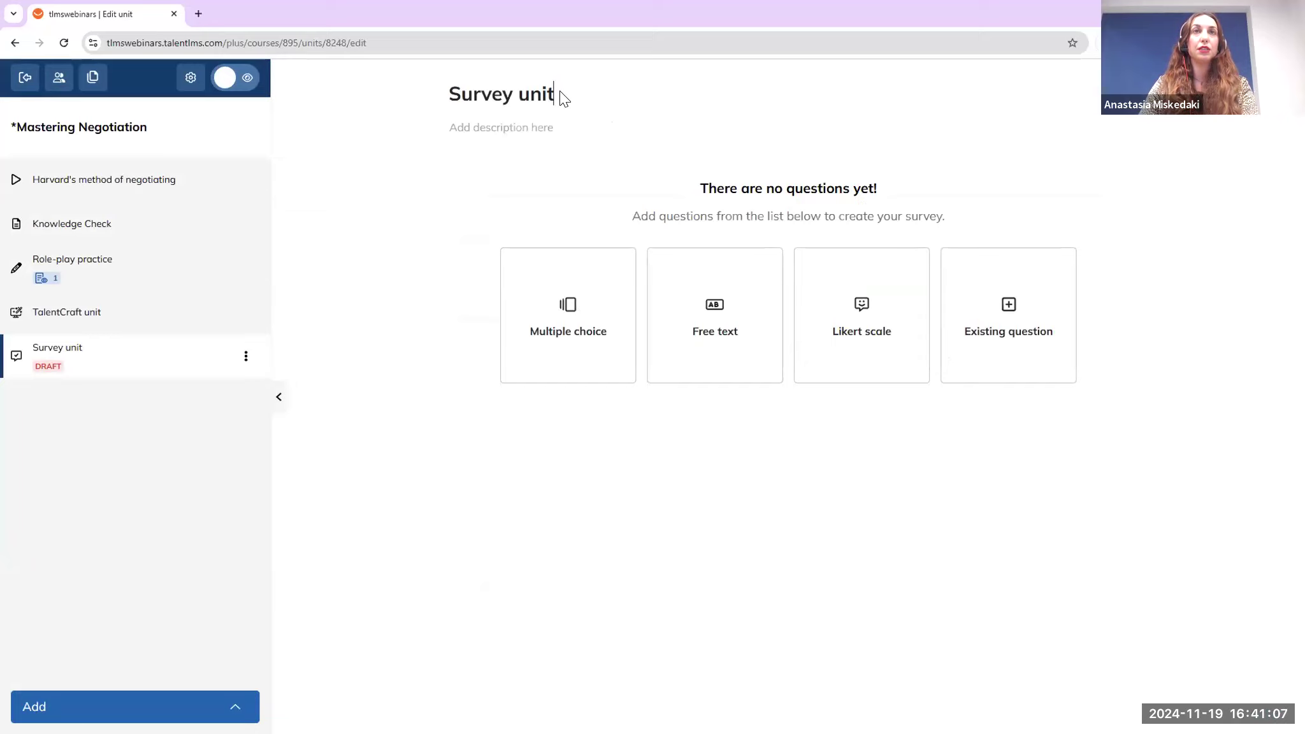
pyautogui.press('BackSpace')
pyautogui.press('BackSpace')
pyautogui.press('BackSpace')
pyautogui.press('BackSpace')
pyautogui.press('BackSpace')
pyautogui.press('BackSpace')
pyautogui.press('BackSpace')
pyautogui.press('BackSpace')
pyautogui.press('BackSpace')
pyautogui.press('BackSpace')
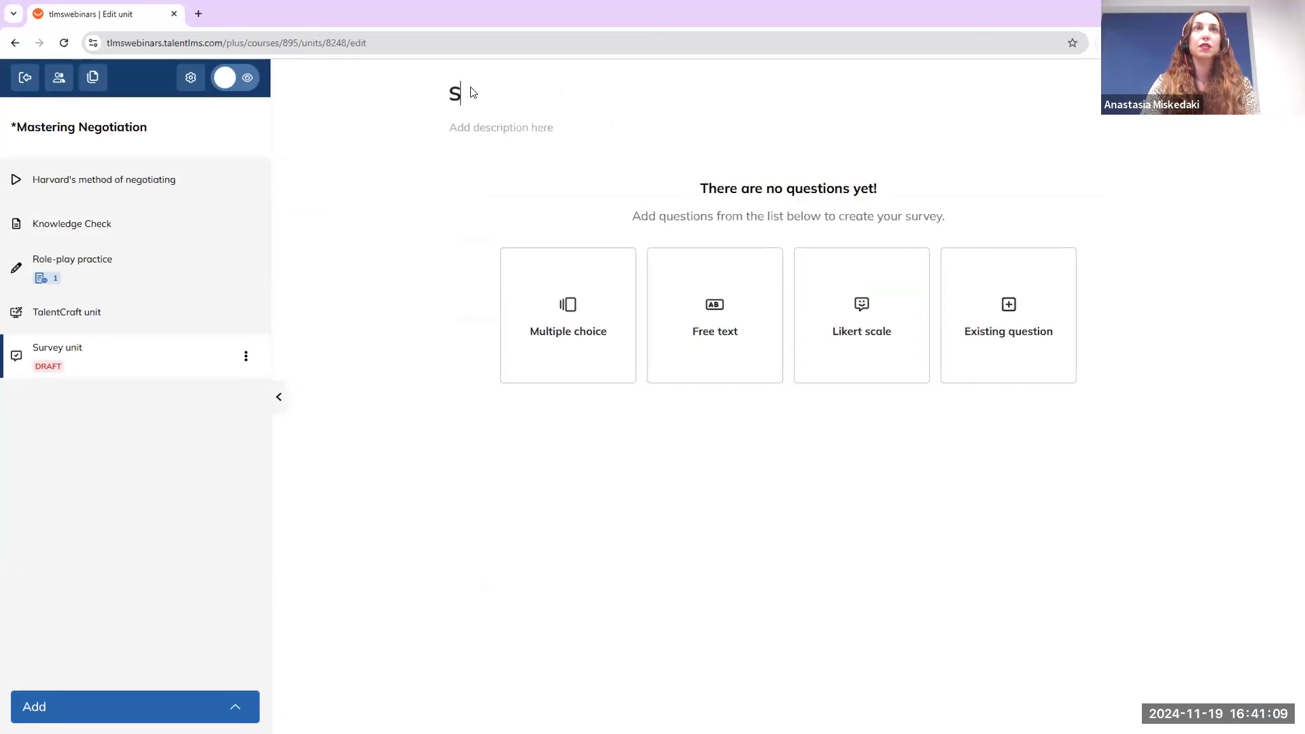
pyautogui.write('Course Satisfaction Survey')
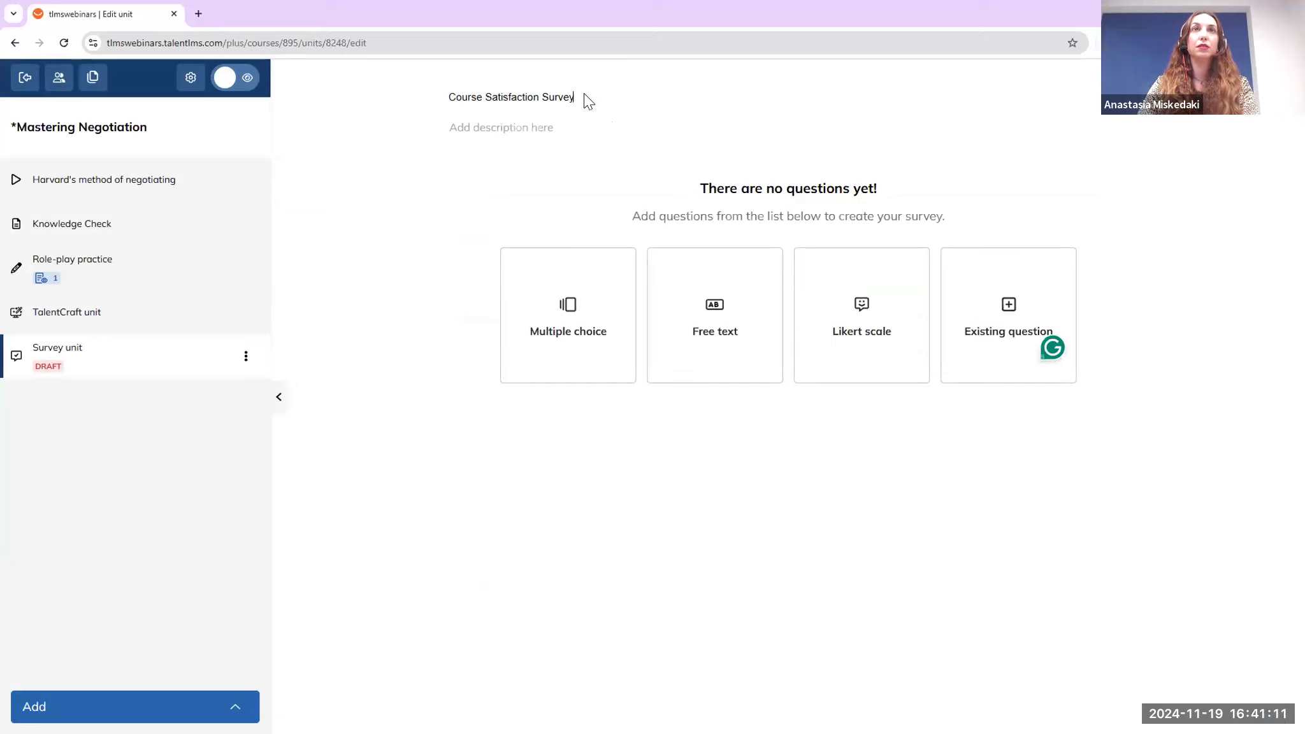
pyautogui.press('BackSpace')
pyautogui.press('BackSpace')
pyautogui.press('BackSpace')
pyautogui.press('BackSpace')
pyautogui.press('BackSpace')
pyautogui.press('BackSpace')
pyautogui.press('BackSpace')
pyautogui.press('BackSpace')
pyautogui.press('BackSpace')
pyautogui.press('BackSpace')
pyautogui.press('BackSpace')
pyautogui.press('BackSpace')
pyautogui.press('BackSpace')
pyautogui.press('BackSpace')
pyautogui.press('BackSpace')
pyautogui.press('BackSpace')
pyautogui.press('BackSpace')
pyautogui.press('BackSpace')
pyautogui.press('BackSpace')
pyautogui.press('BackSpace')
pyautogui.press('BackSpace')
pyautogui.press('BackSpace')
pyautogui.press('BackSpace')
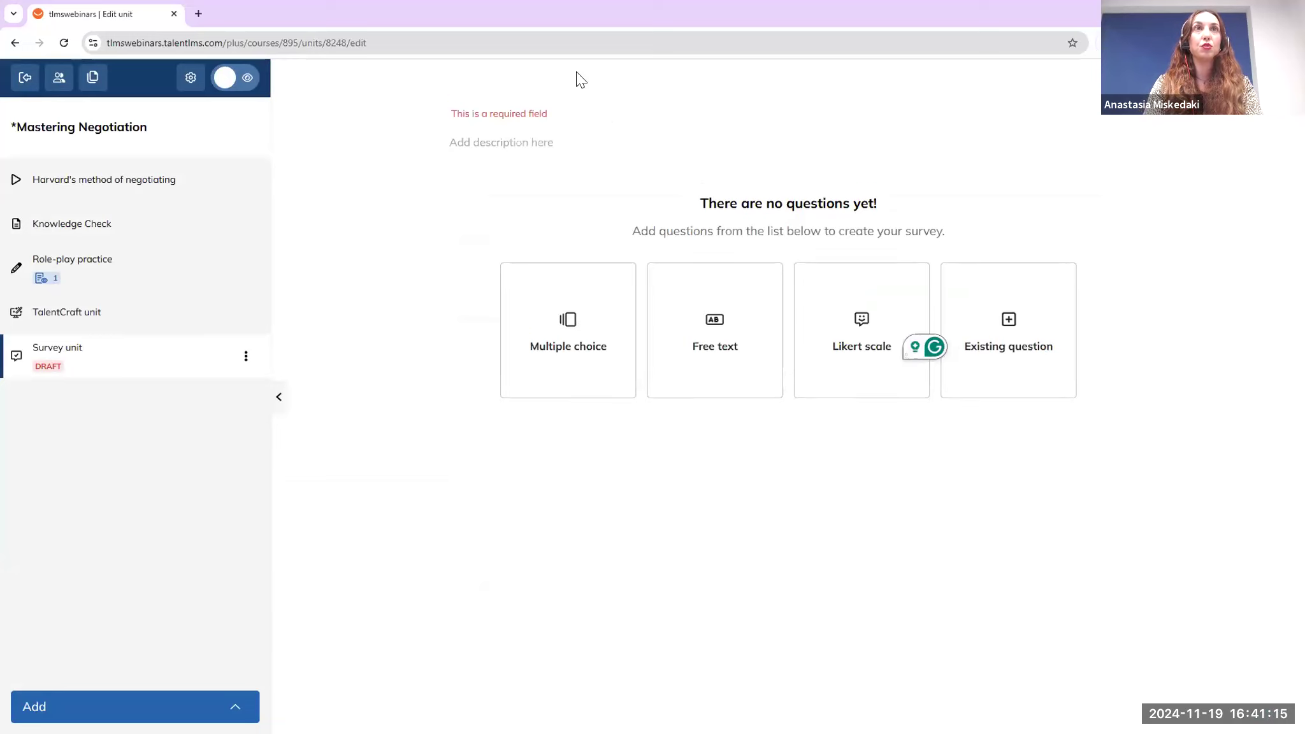
pyautogui.write('C')
pyautogui.press('BackSpace')
pyautogui.write('Course')
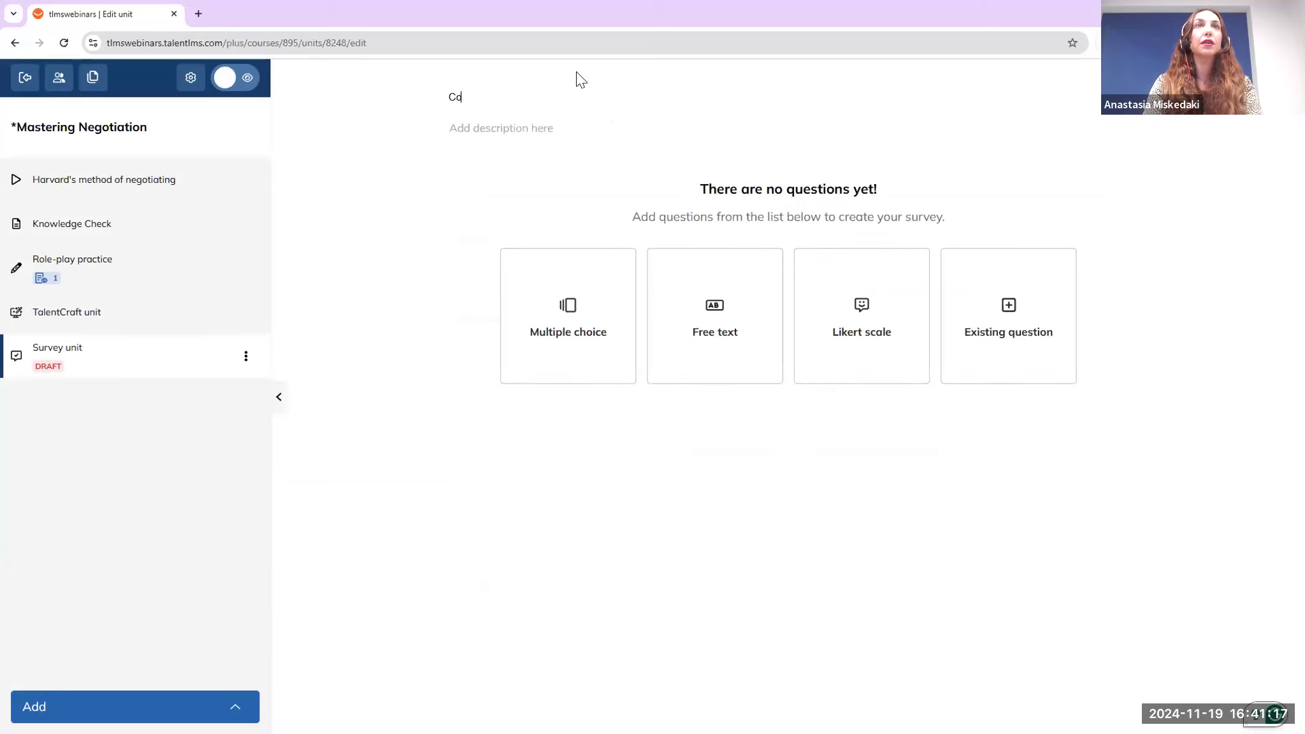
pyautogui.press('BackSpace')
pyautogui.press('BackSpace')
pyautogui.press('BackSpace')
pyautogui.press('BackSpace')
pyautogui.press('BackSpace')
pyautogui.press('BackSpace')
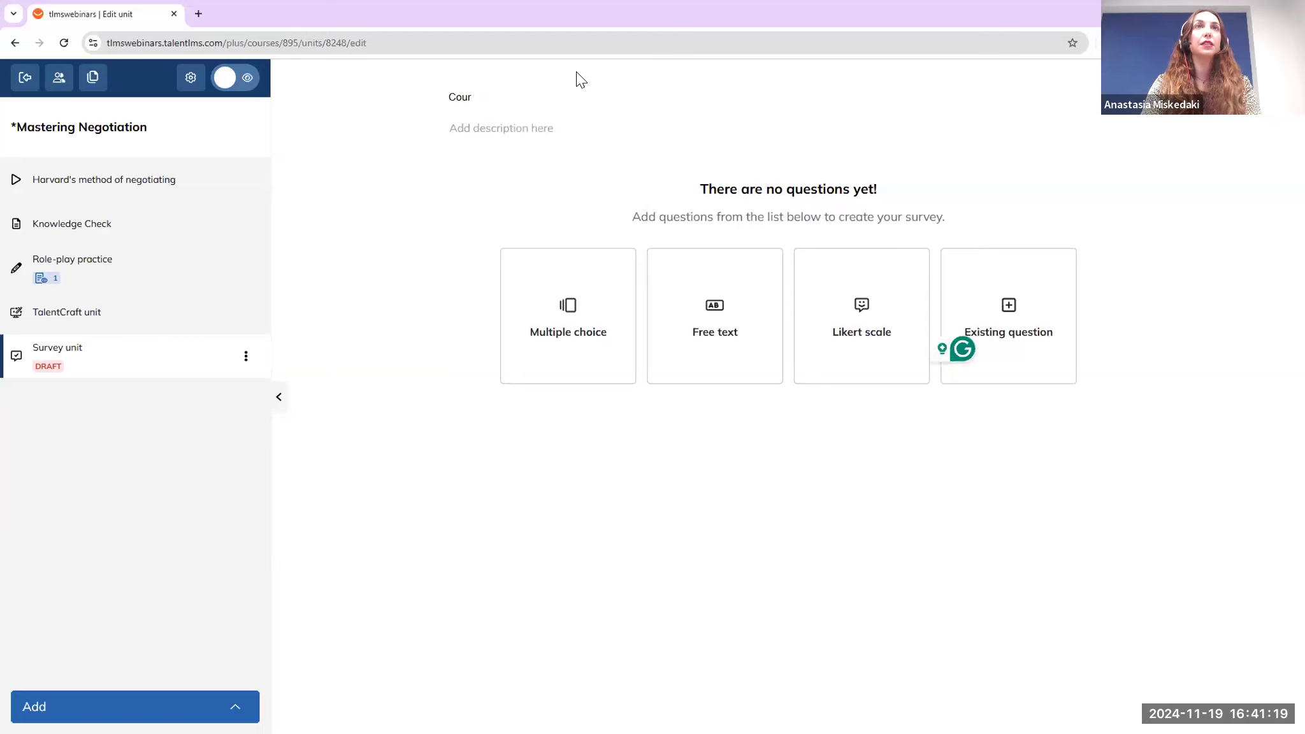
pyautogui.write('Course Satisfaction Survey')
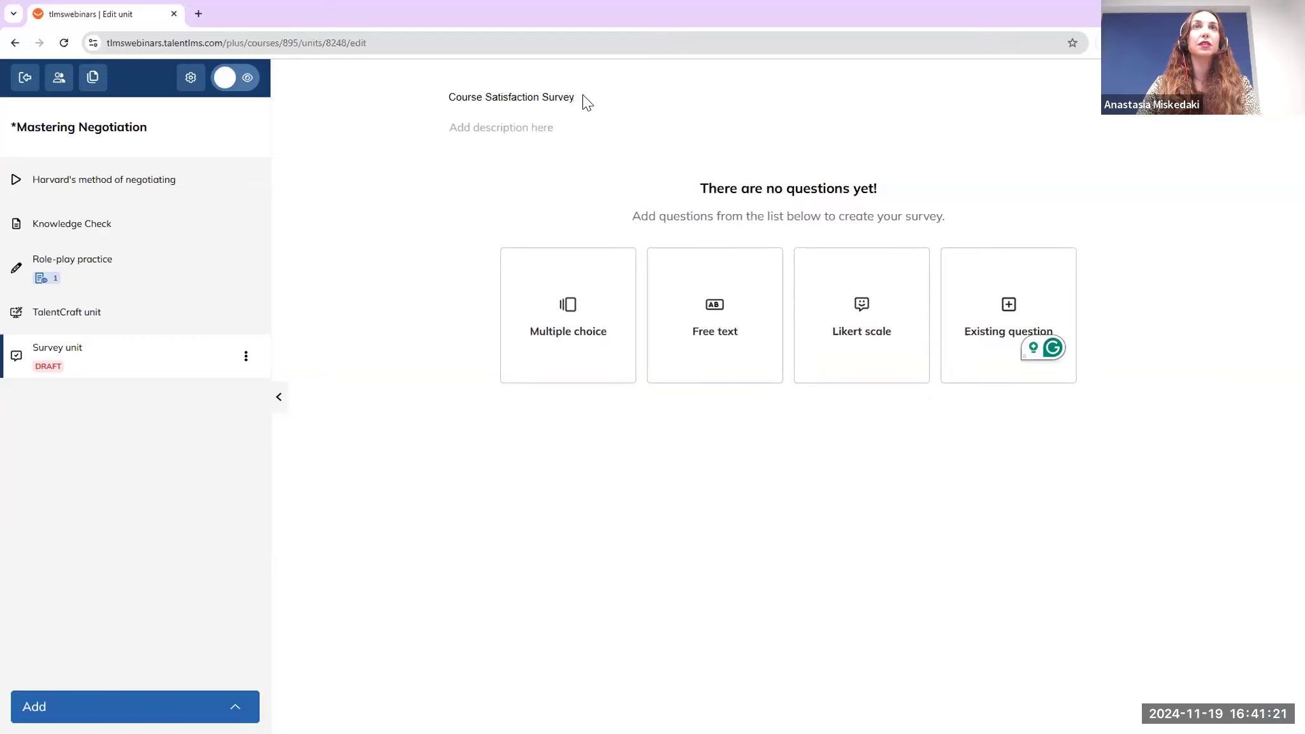
pyautogui.moveTo(452, 95); pyautogui.dragTo(595, 110)
pyautogui.click(554, 132)
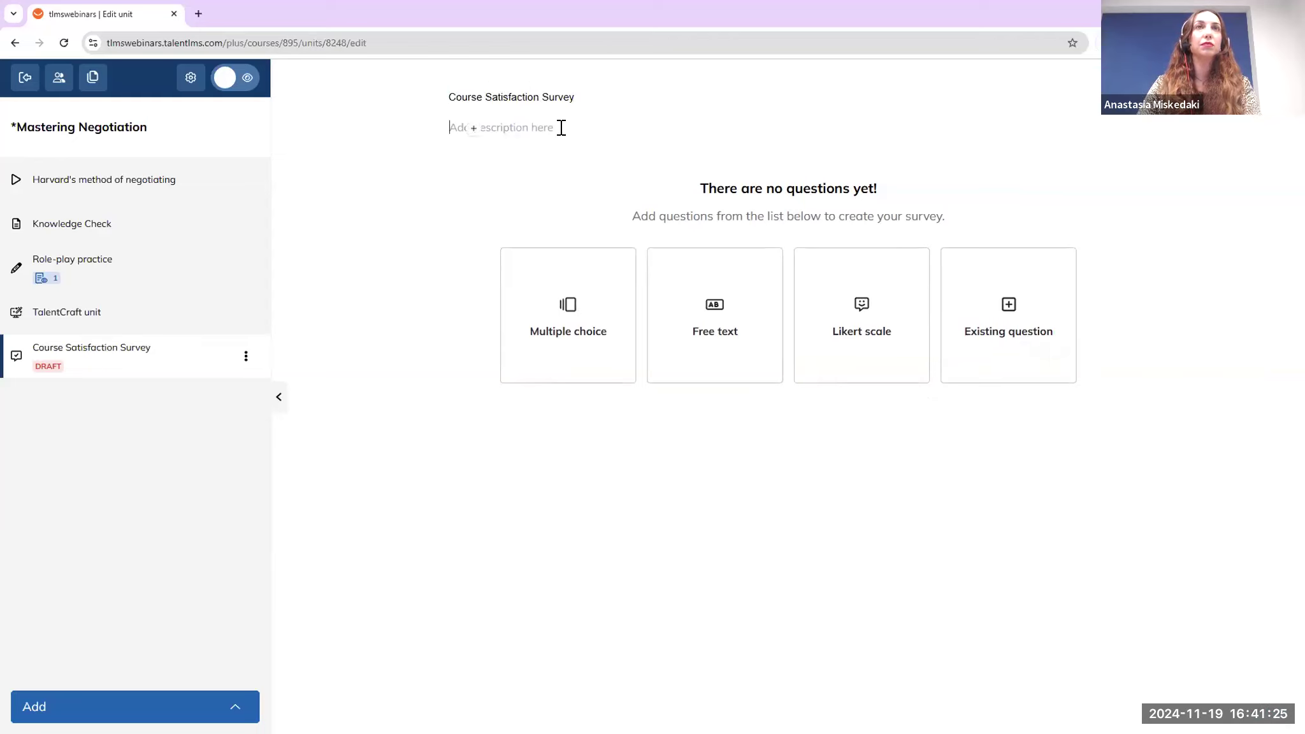
pyautogui.click(603, 100)
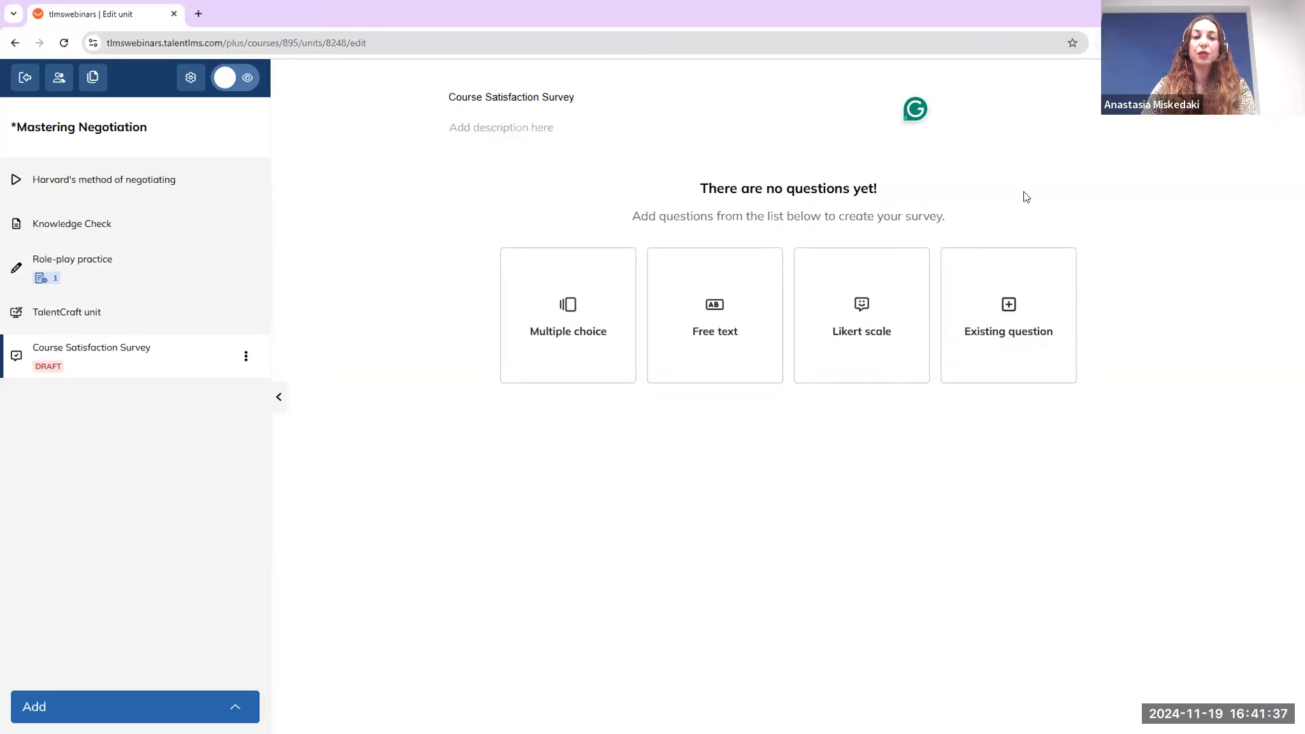
# Open and dismiss the multiple choice and free text question forms
pyautogui.click(561, 359)
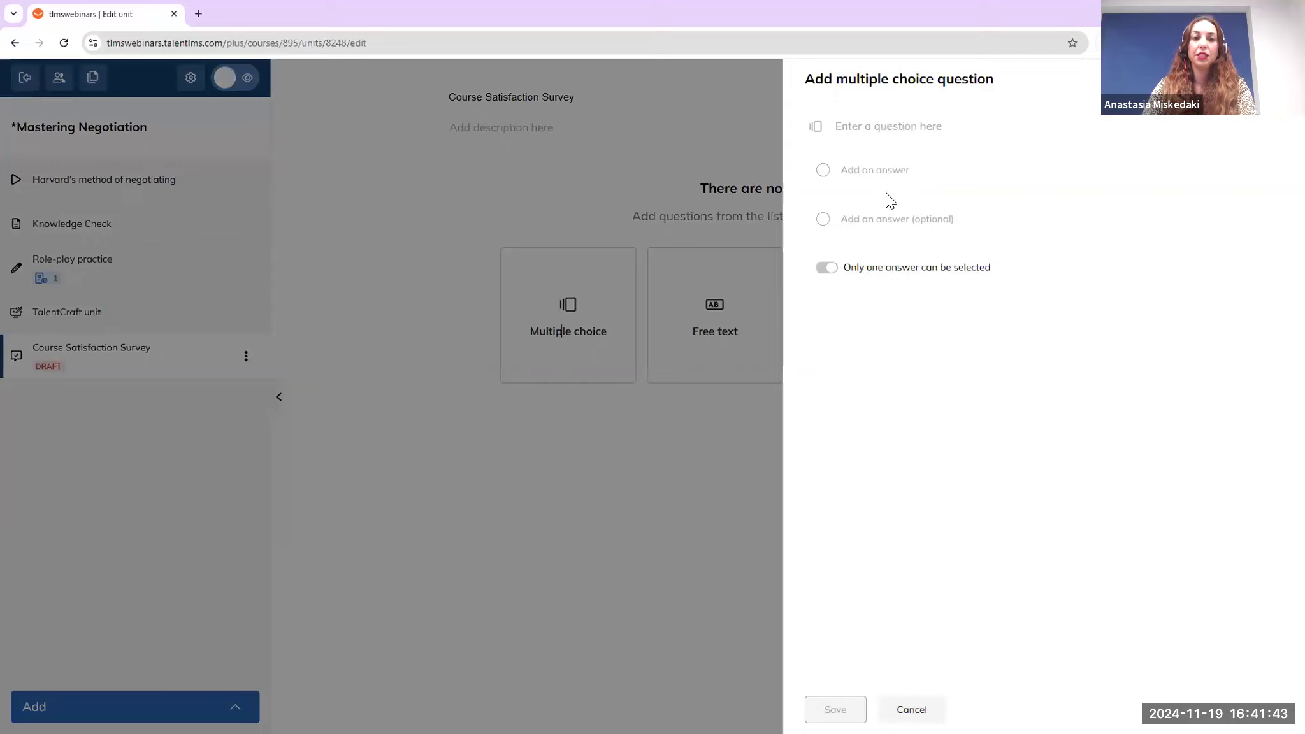
pyautogui.click(725, 331)
pyautogui.doubleClick(727, 332)
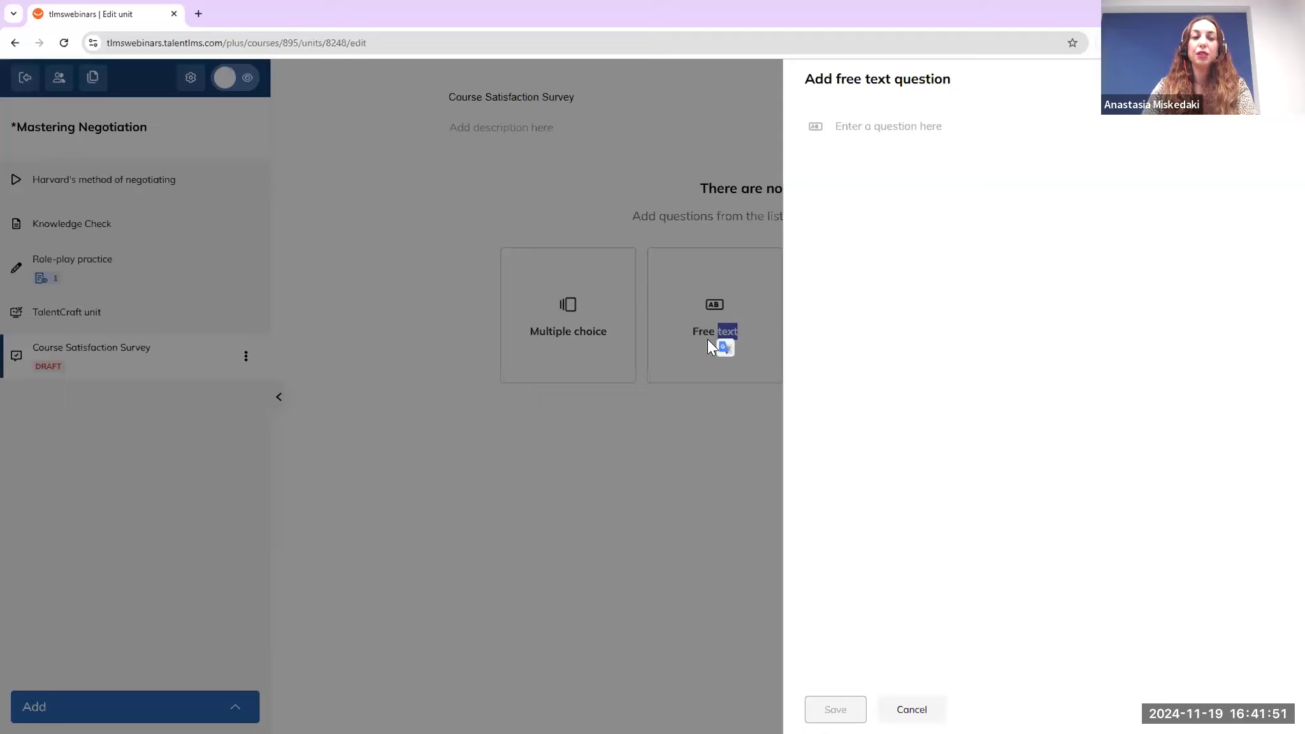
pyautogui.click(713, 419)
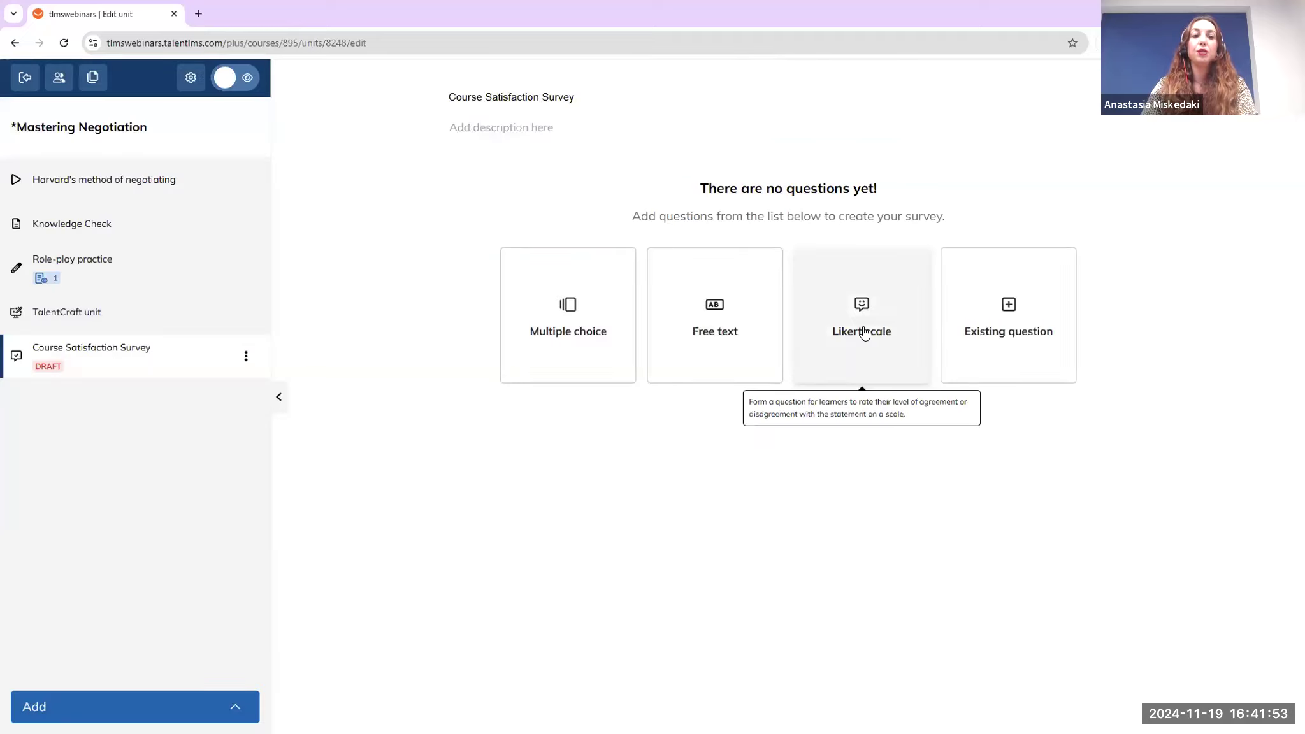
# Start a Likert scale question, view its answer scales, then cancel the draft
pyautogui.click(865, 332)
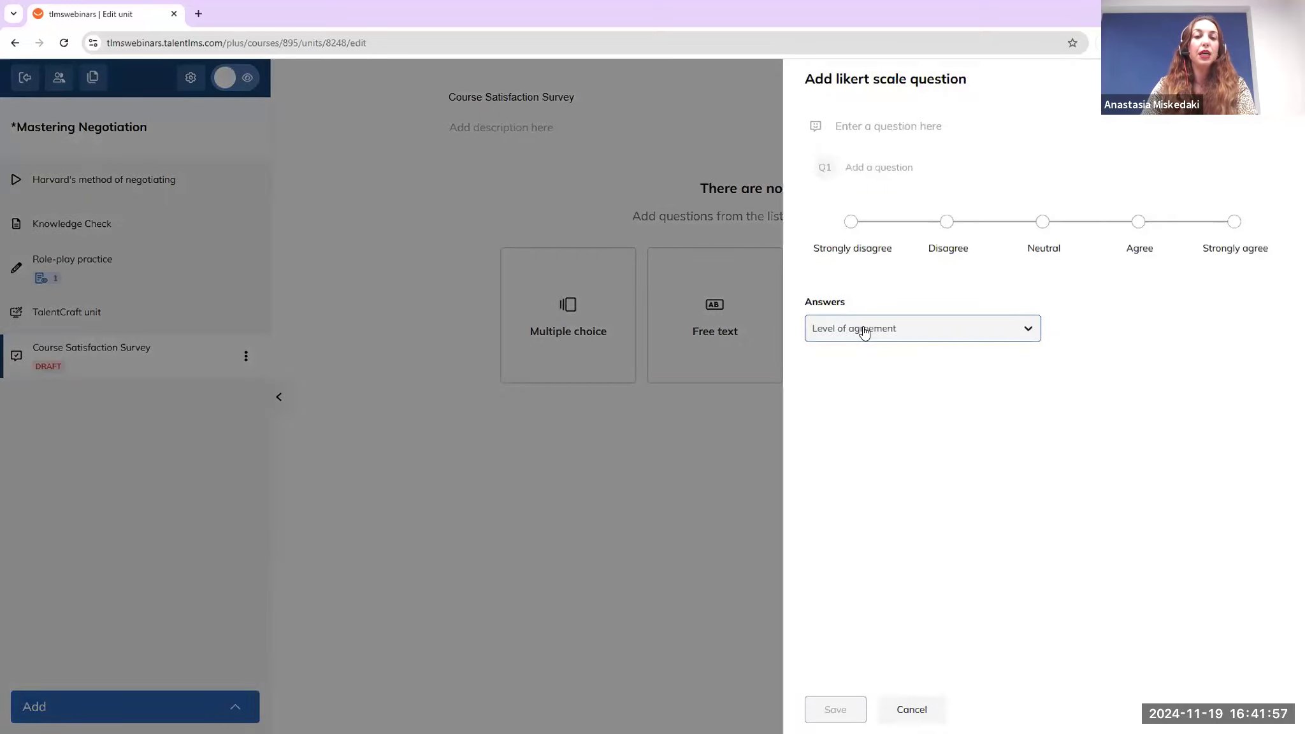
pyautogui.click(877, 328)
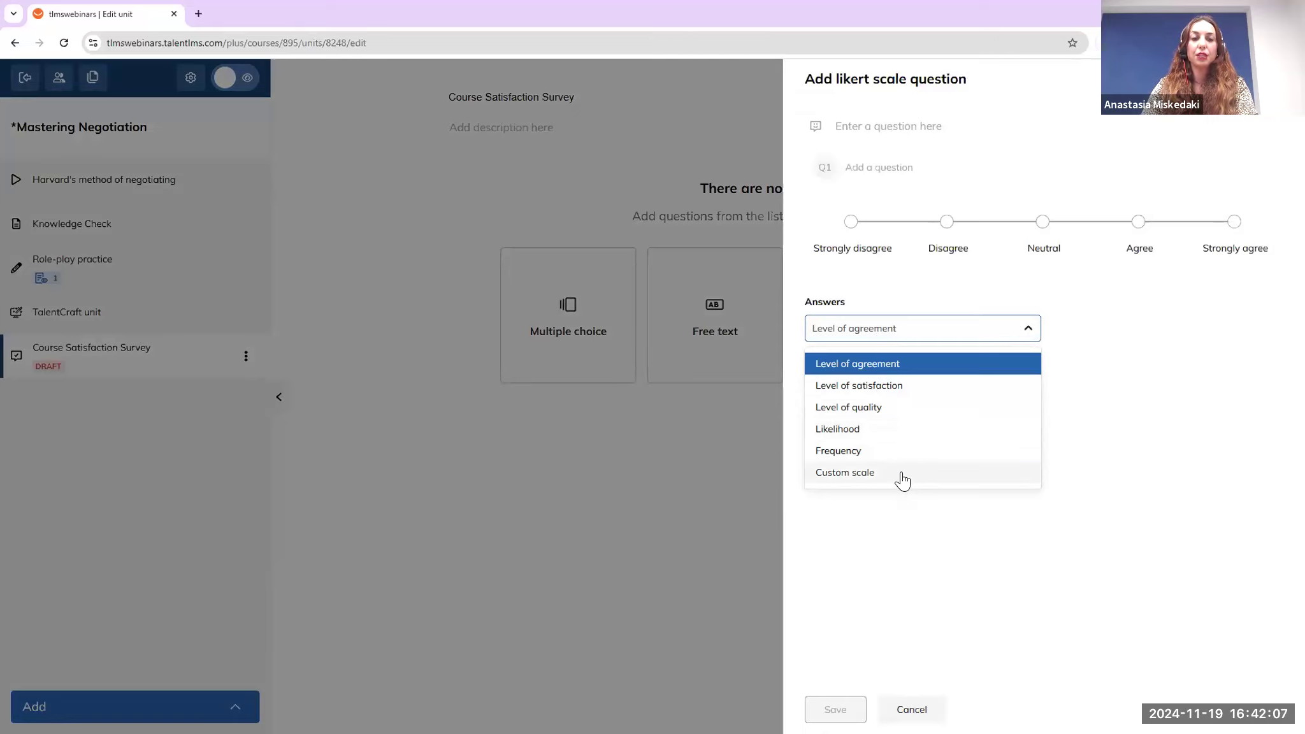
pyautogui.click(601, 460)
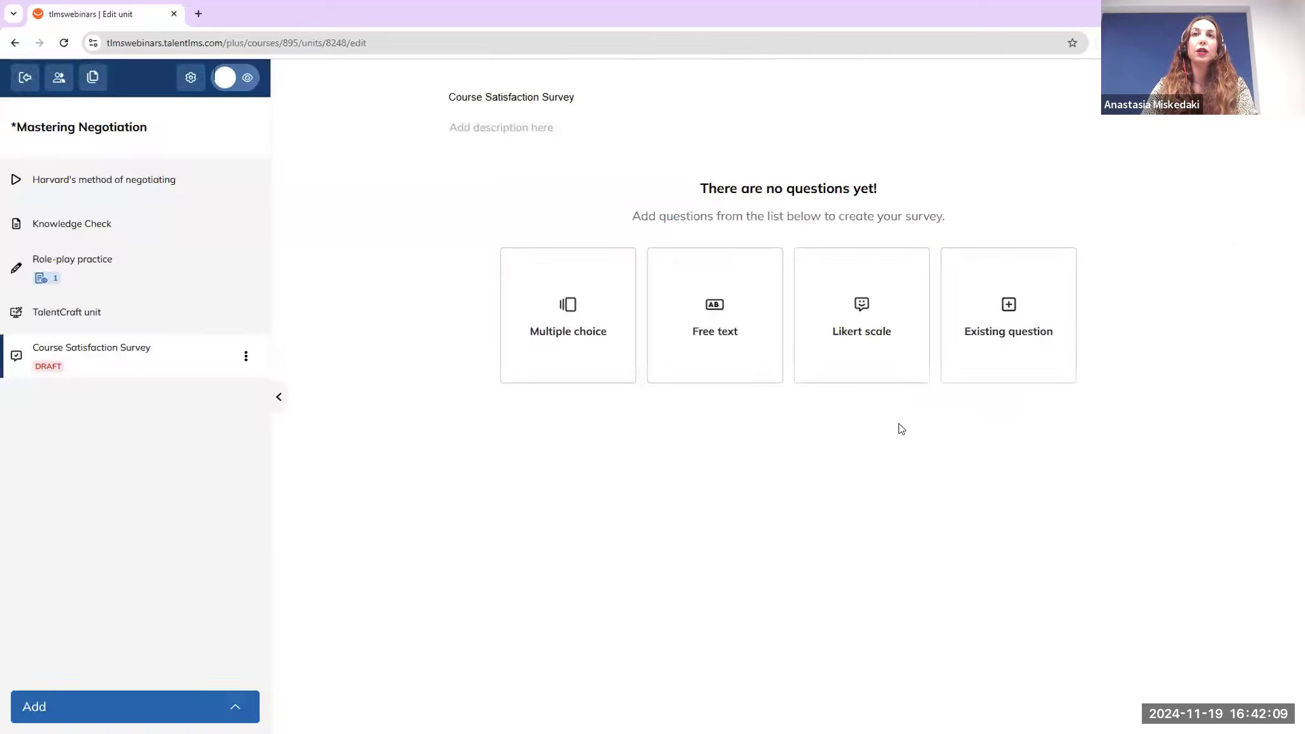
# Reuse the existing question on interaction between new and seasoned team members in the survey
pyautogui.click(998, 367)
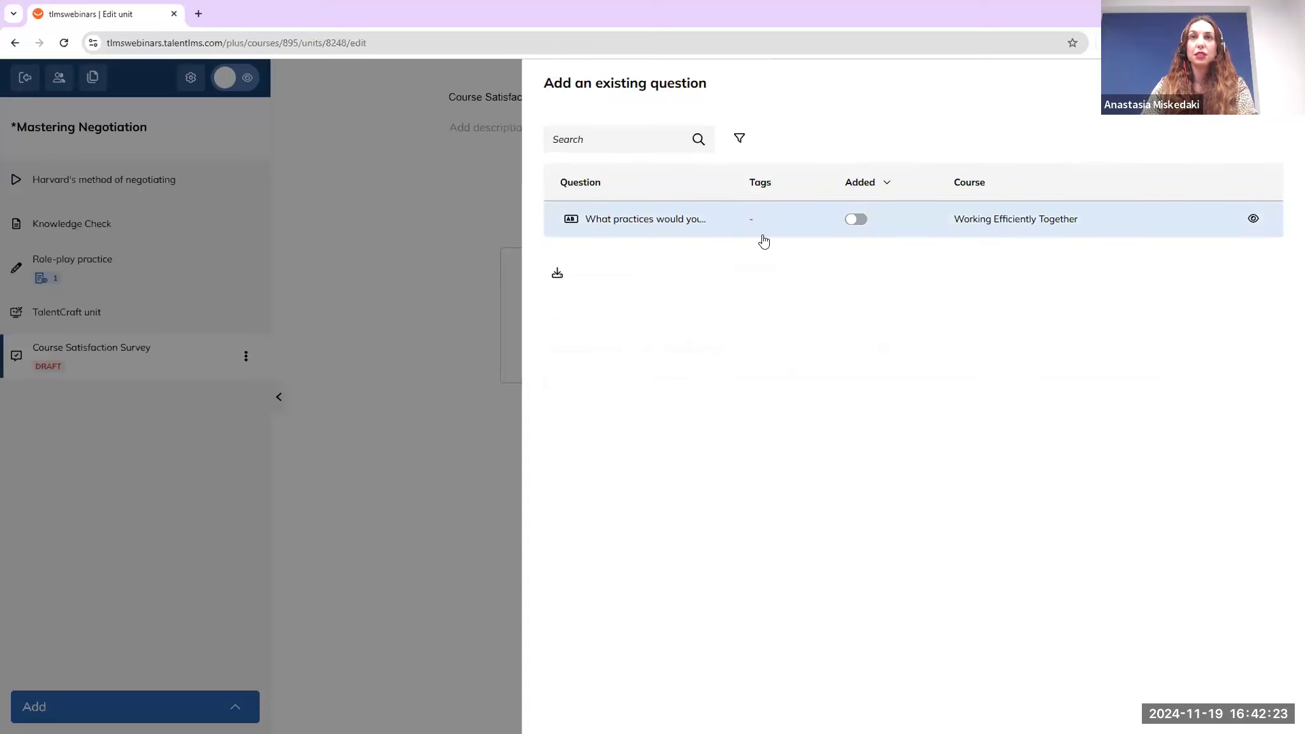
pyautogui.click(855, 221)
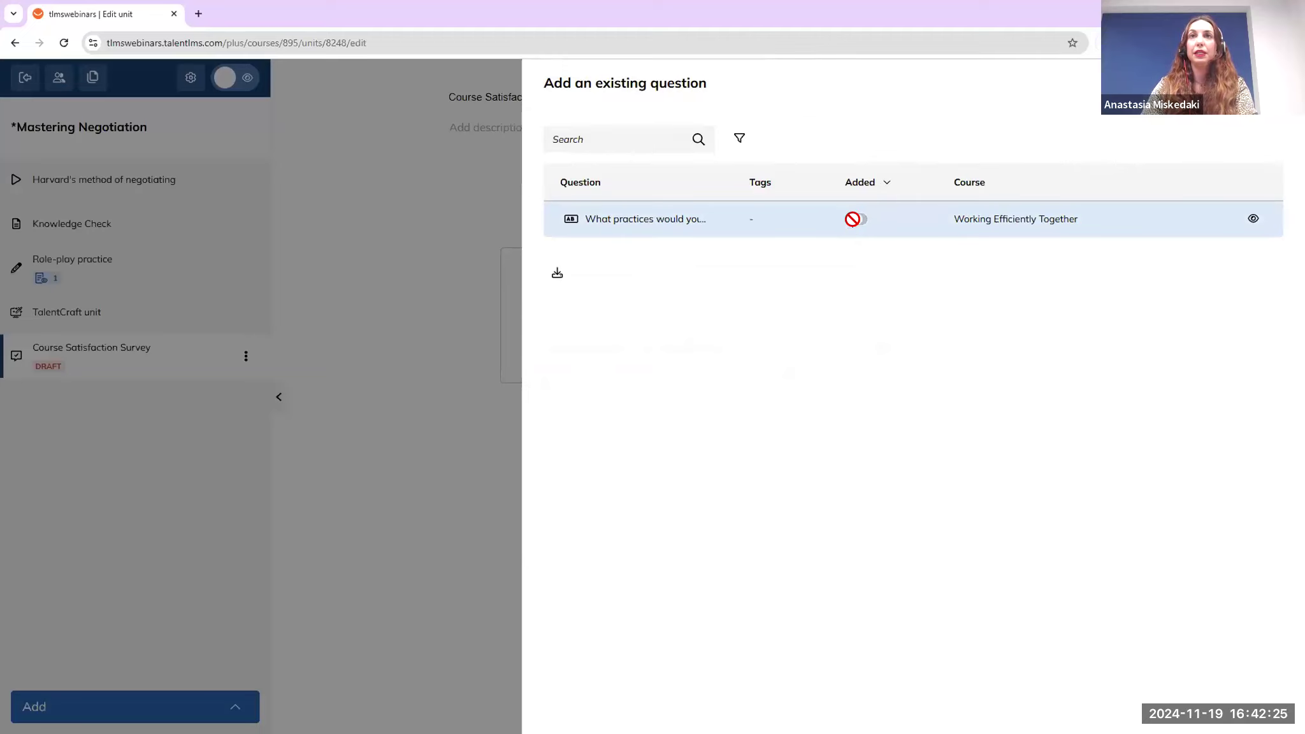
pyautogui.click(445, 405)
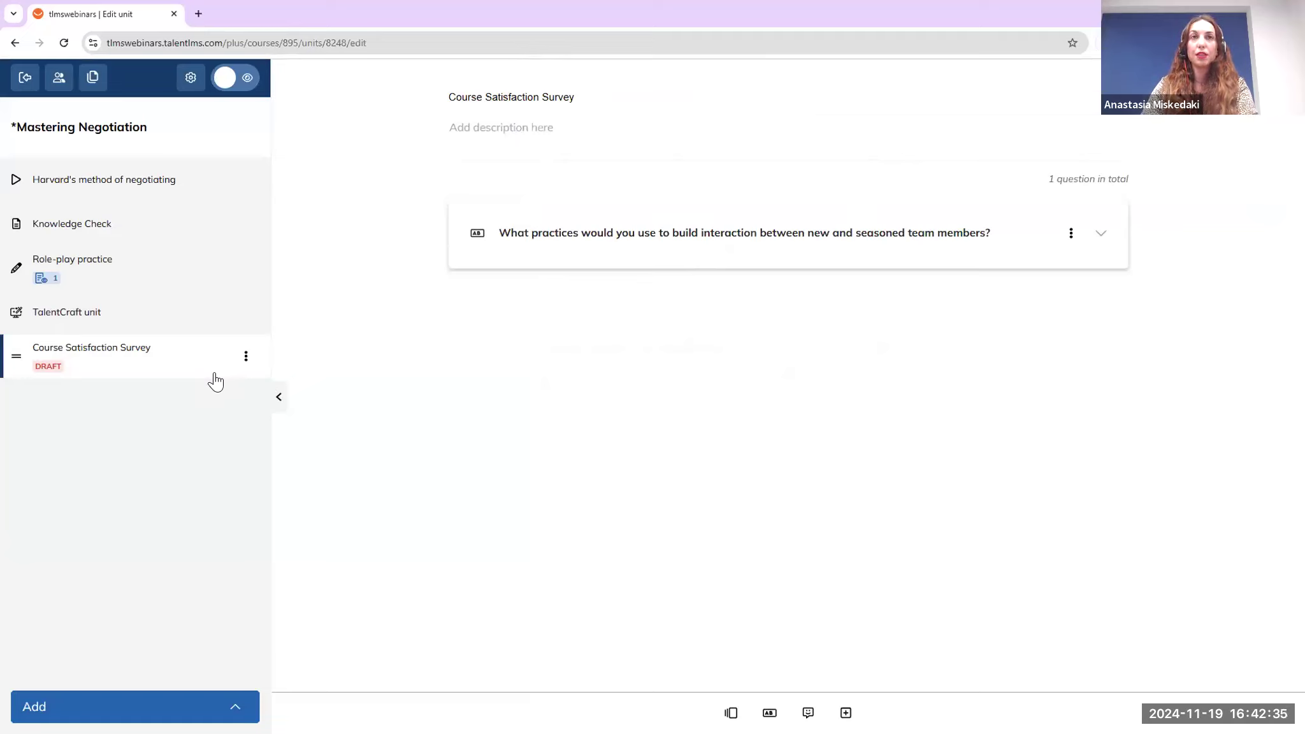
# Publish the Course Satisfaction Survey unit from its actions menu and return to Courses
pyautogui.click(246, 366)
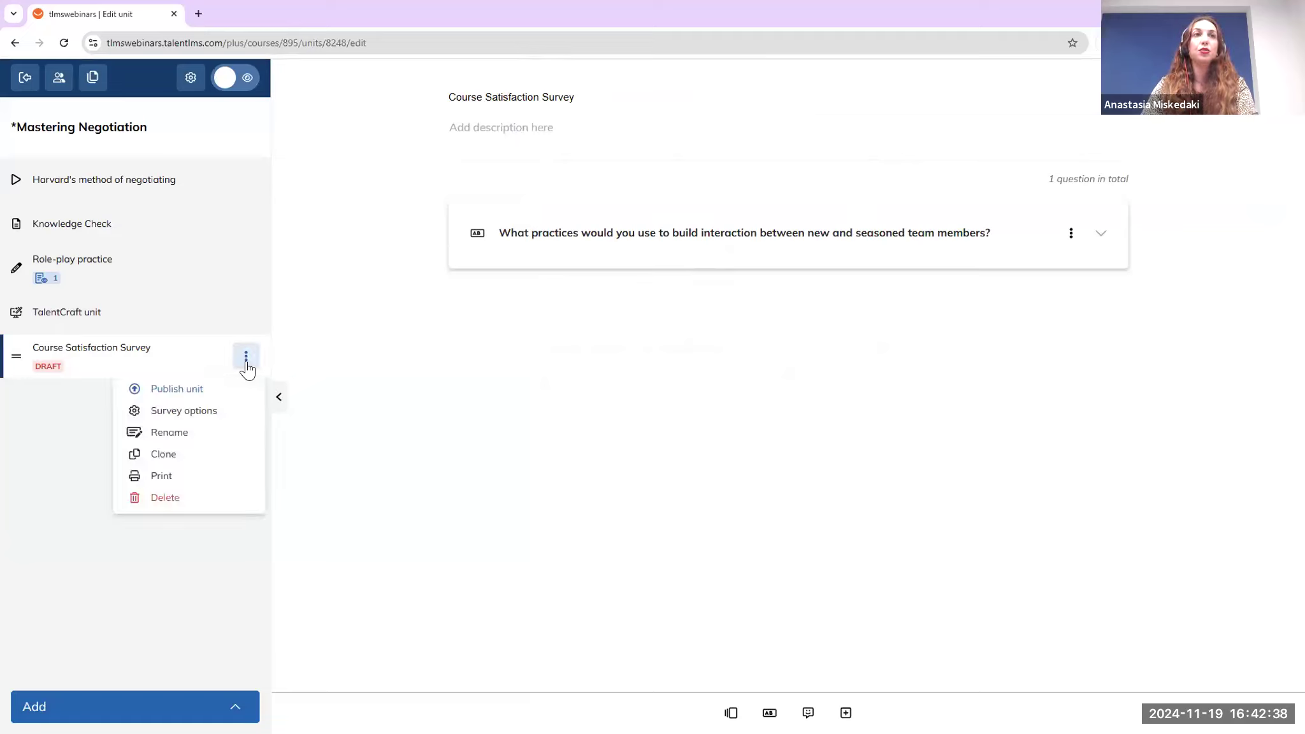
pyautogui.click(223, 388)
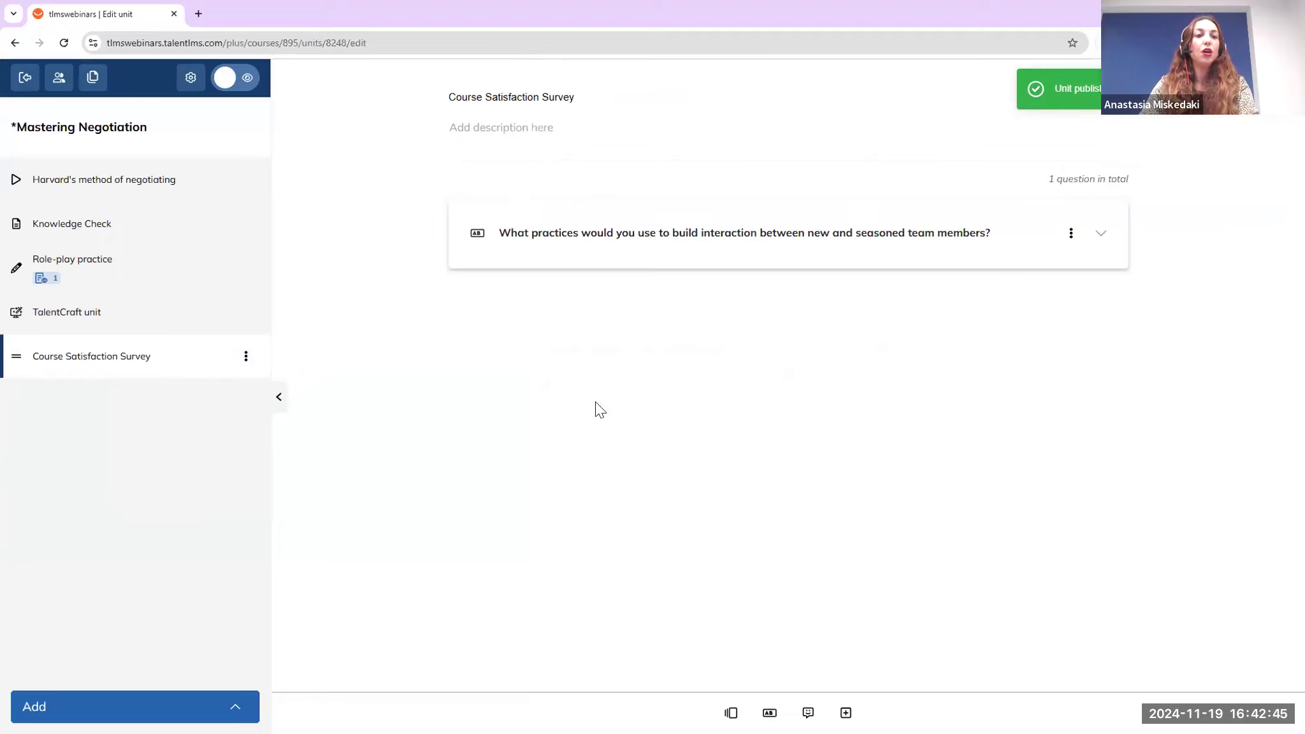
pyautogui.click(34, 89)
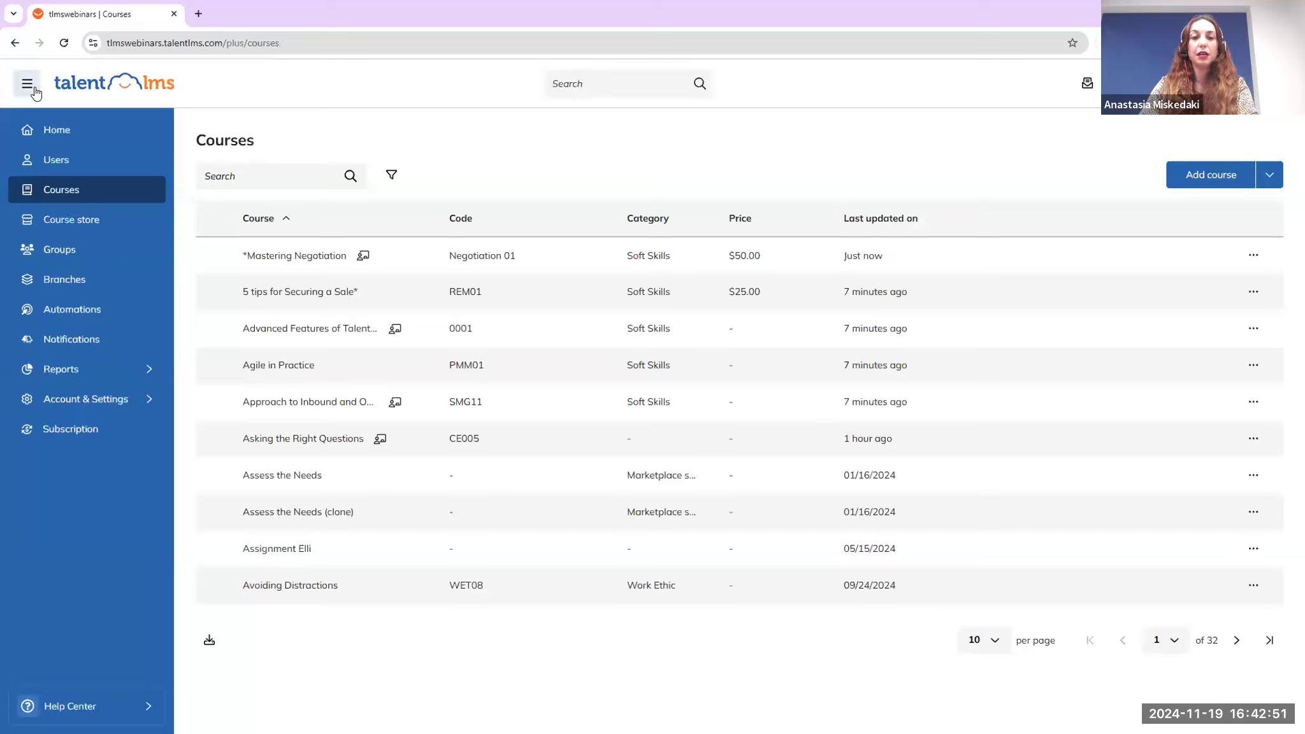
# Filter Learning activities reports to surveys and open the Building Interaction report
pyautogui.moveTo(105, 369)
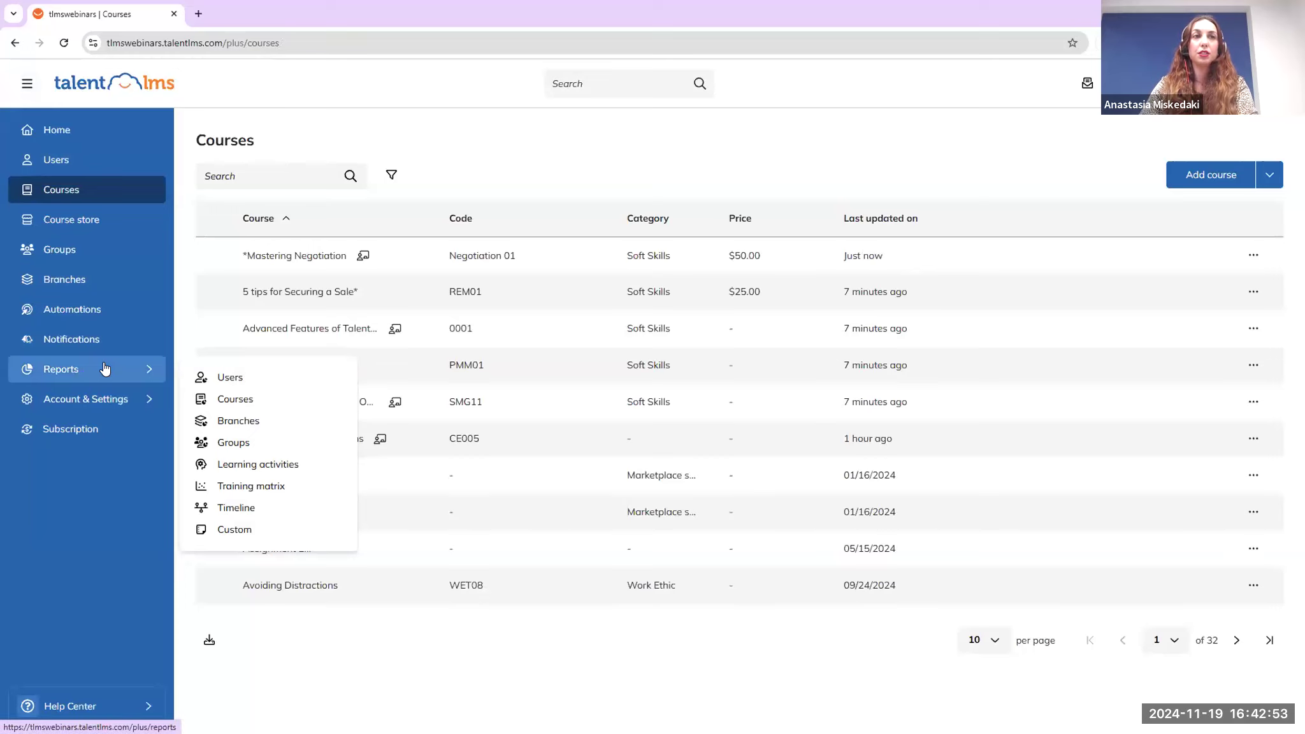
pyautogui.click(267, 467)
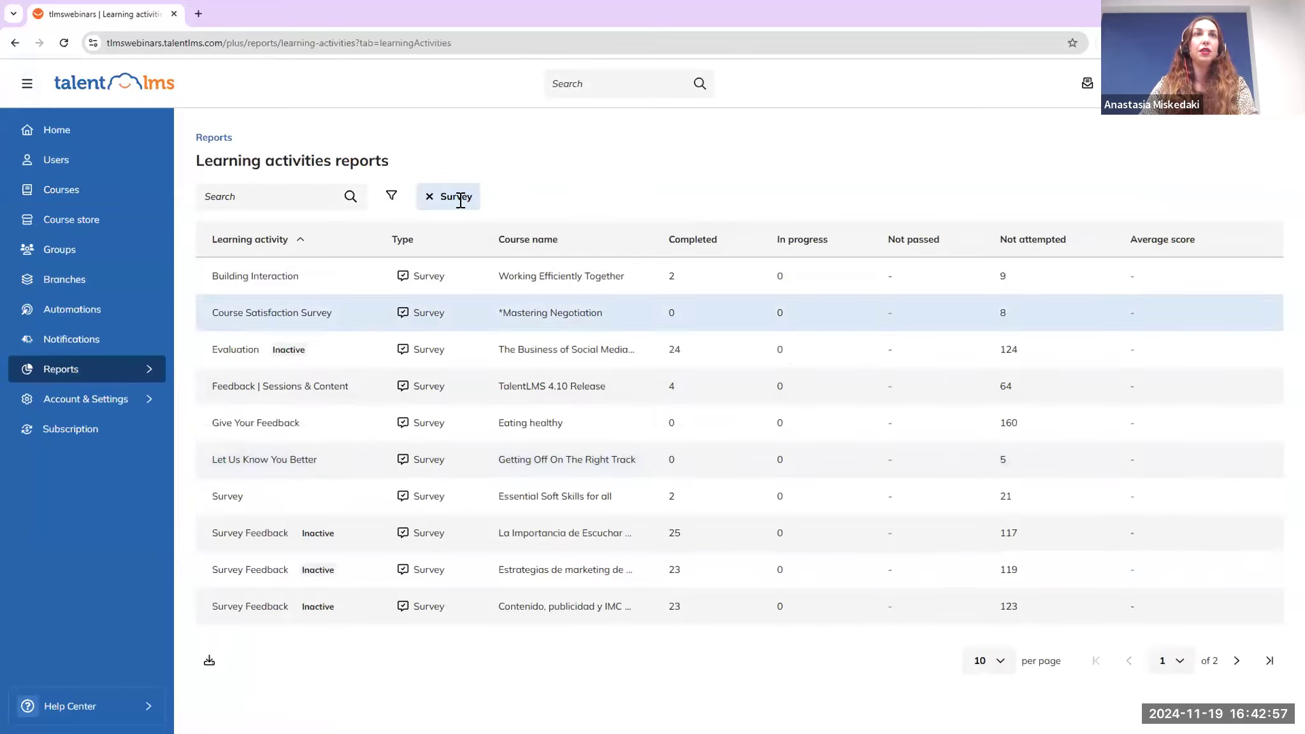
pyautogui.click(391, 196)
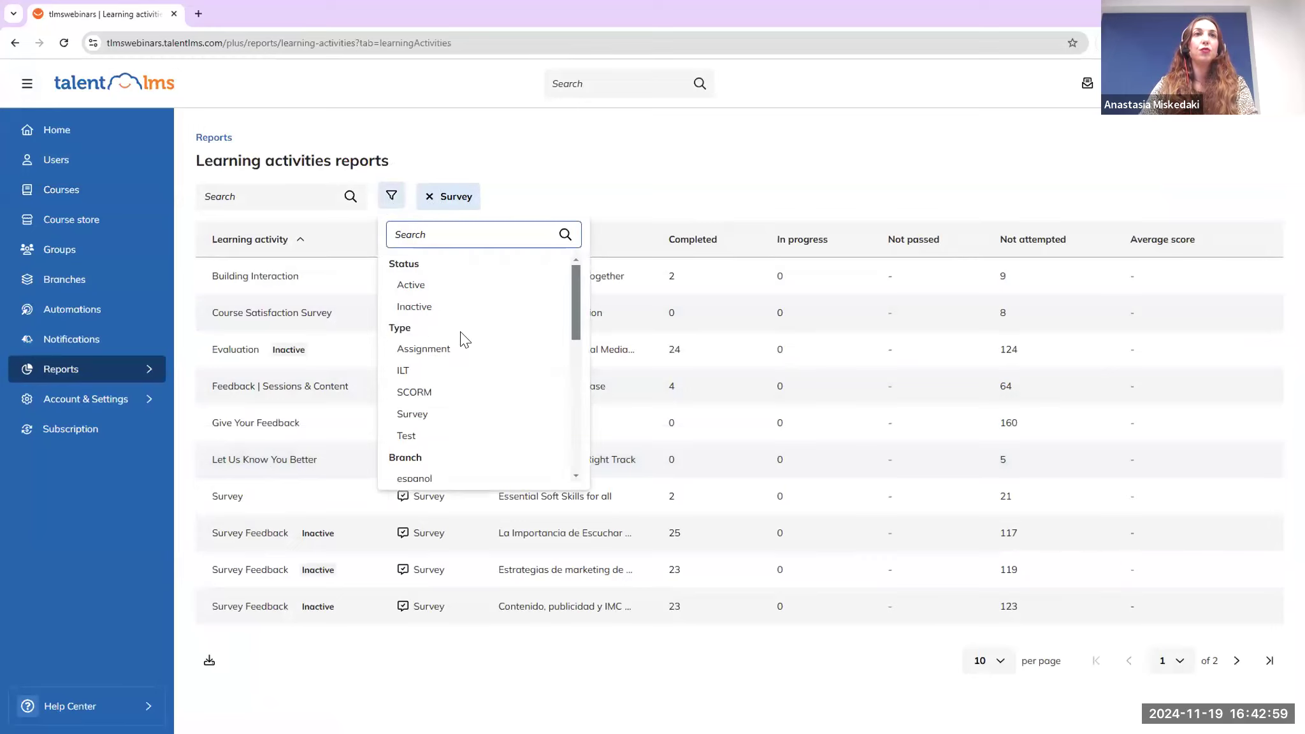
pyautogui.click(451, 413)
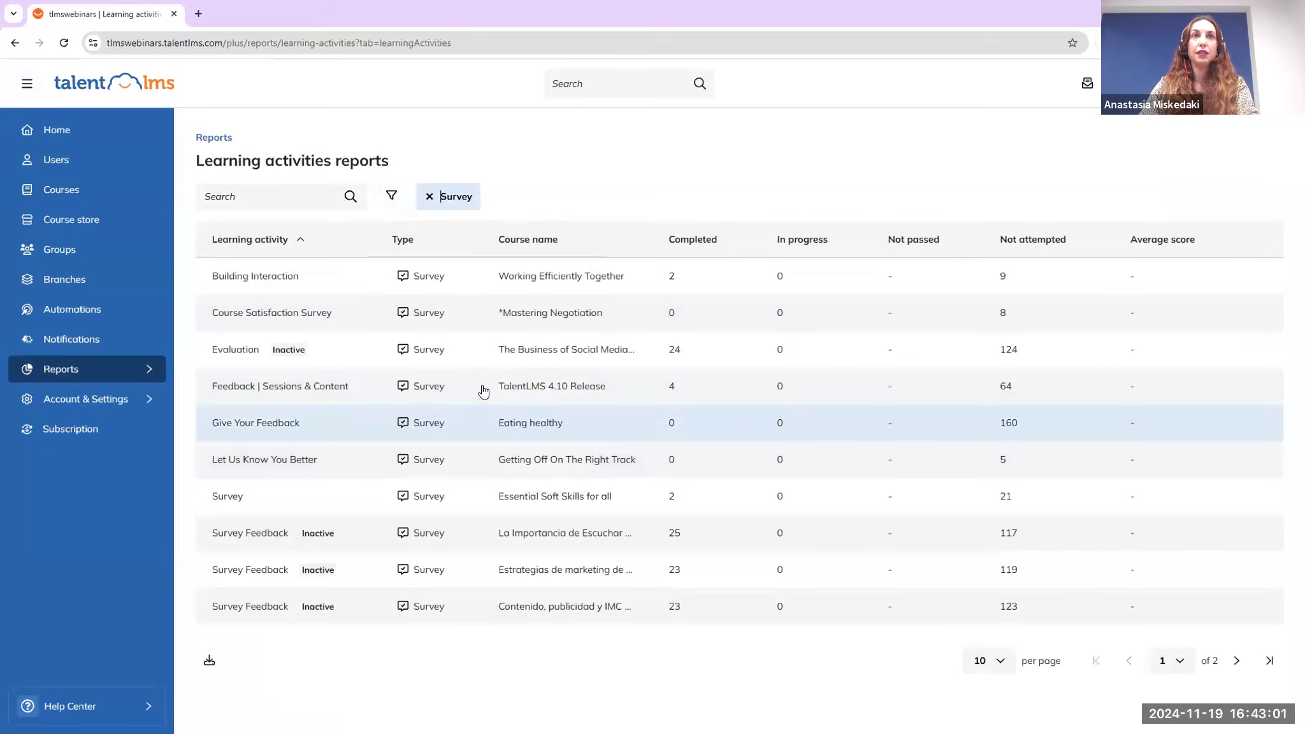
pyautogui.click(526, 288)
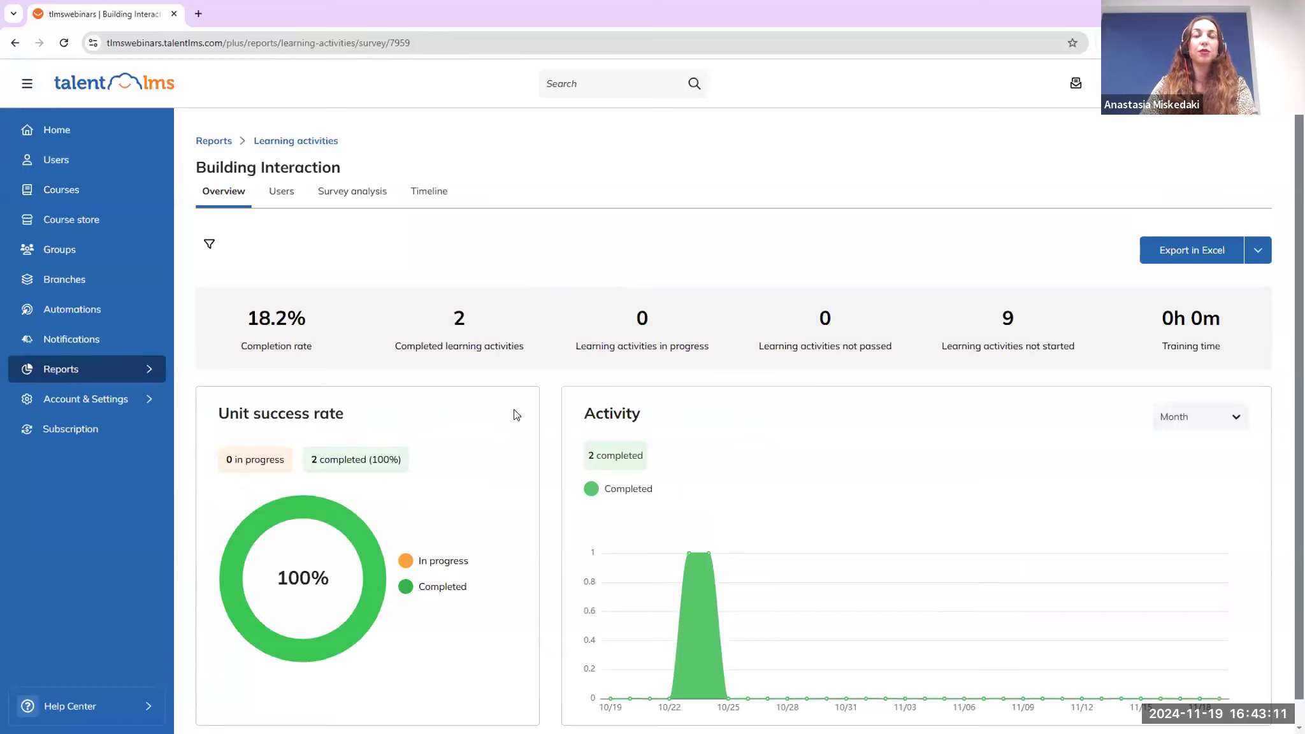
# View the Building Interaction Survey analysis, return to Overview, and reveal the Export Schedule option
pyautogui.click(357, 199)
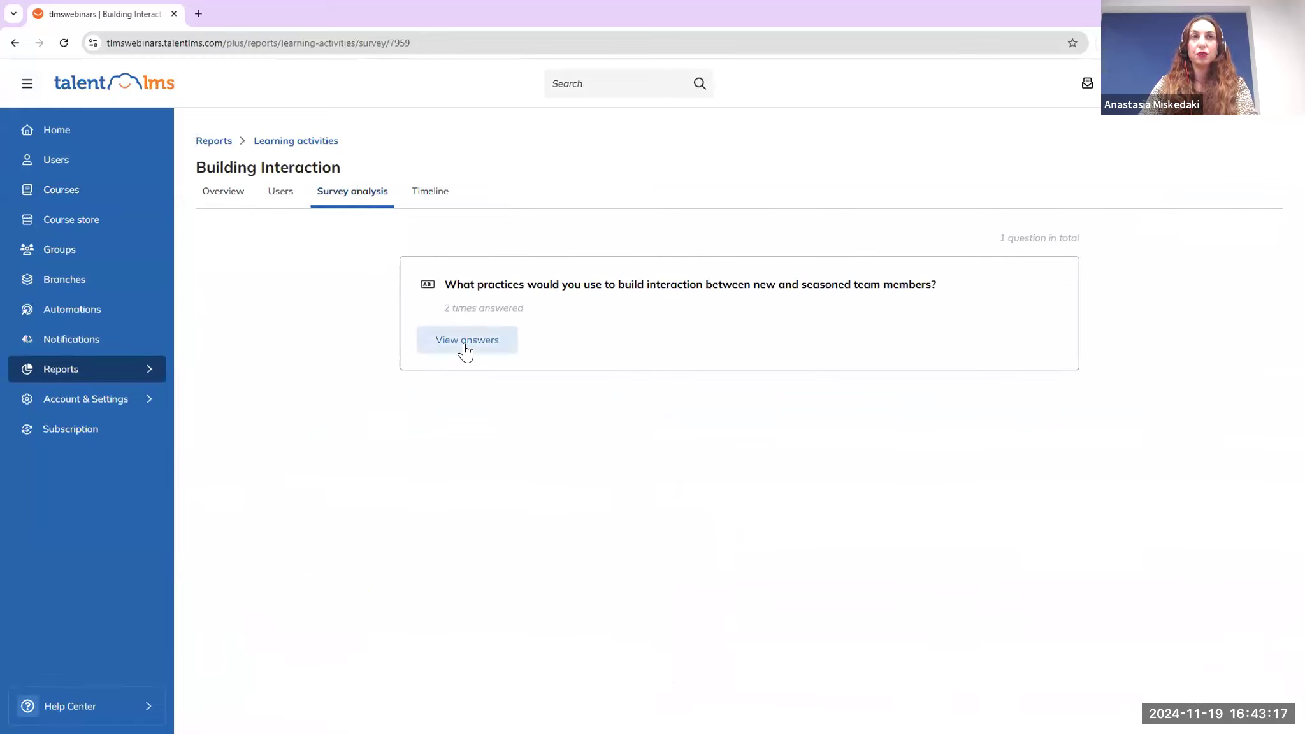
pyautogui.click(215, 194)
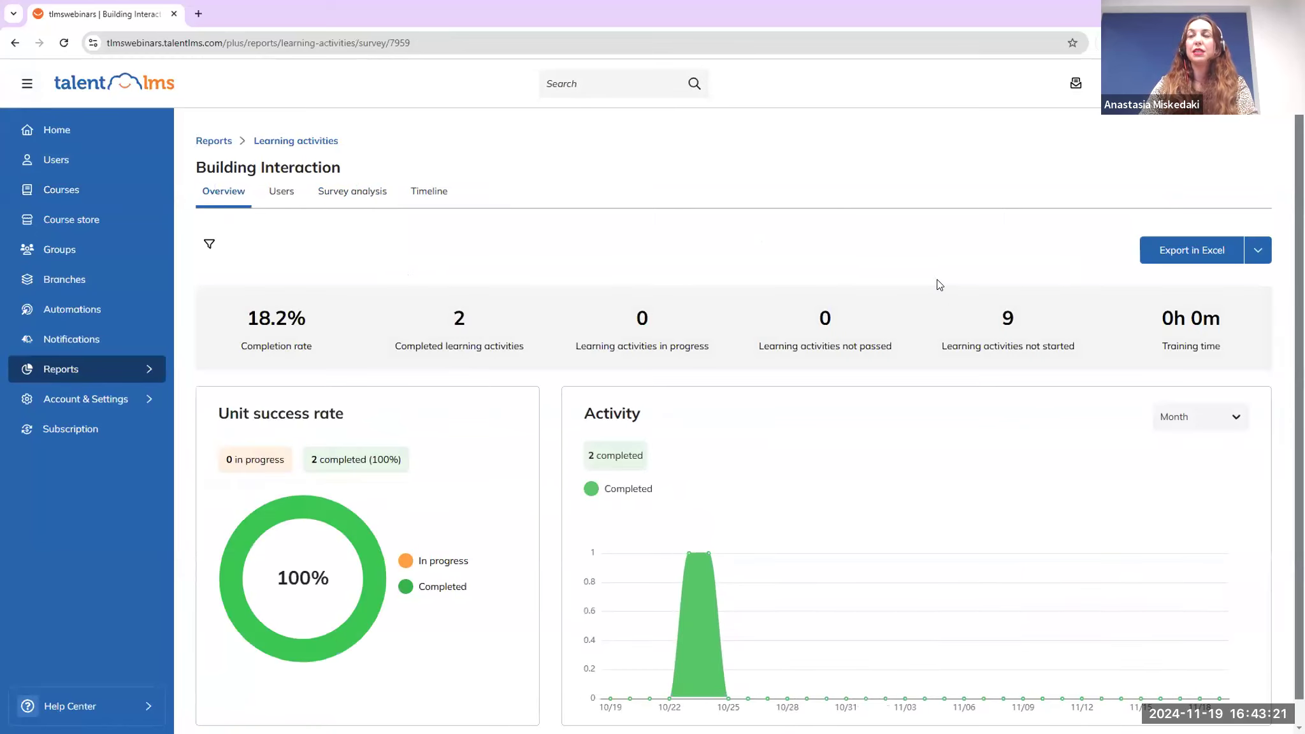
pyautogui.click(1259, 250)
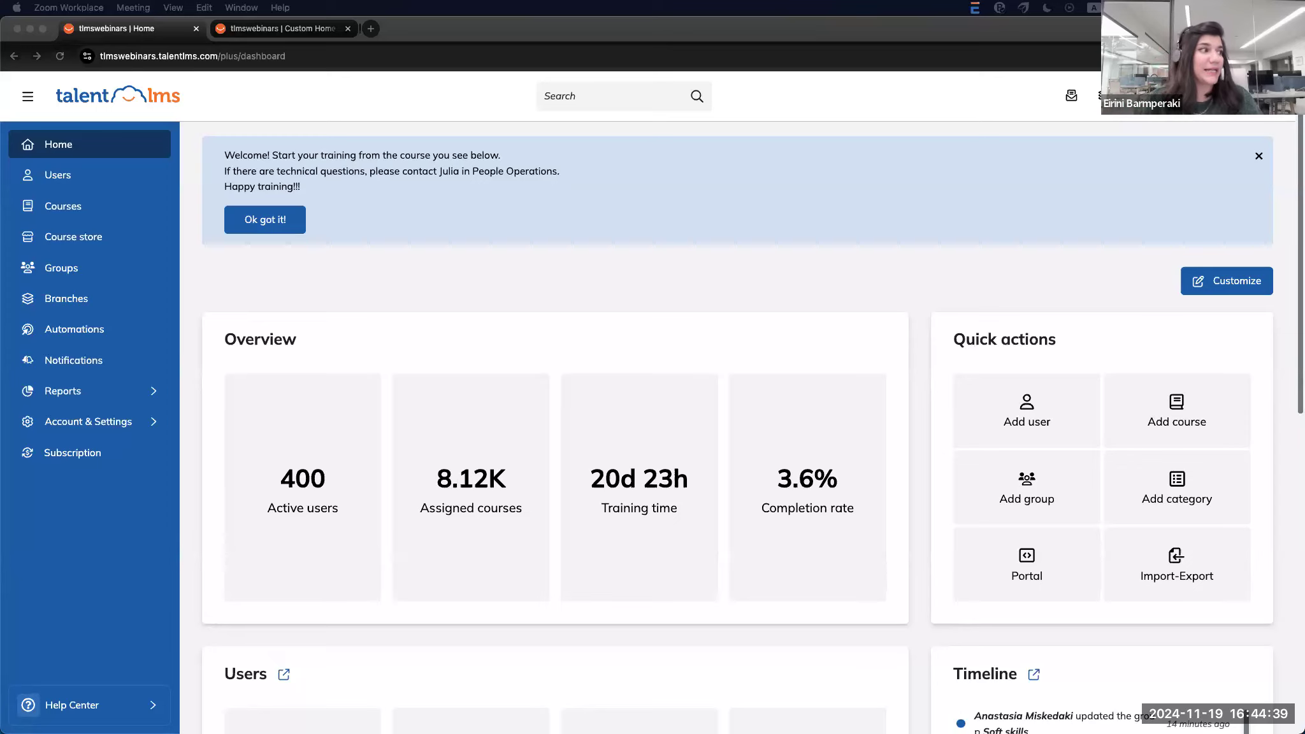
# Show the Branches page listing the four branches and their descriptions
pyautogui.click(94, 303)
pyautogui.click(95, 305)
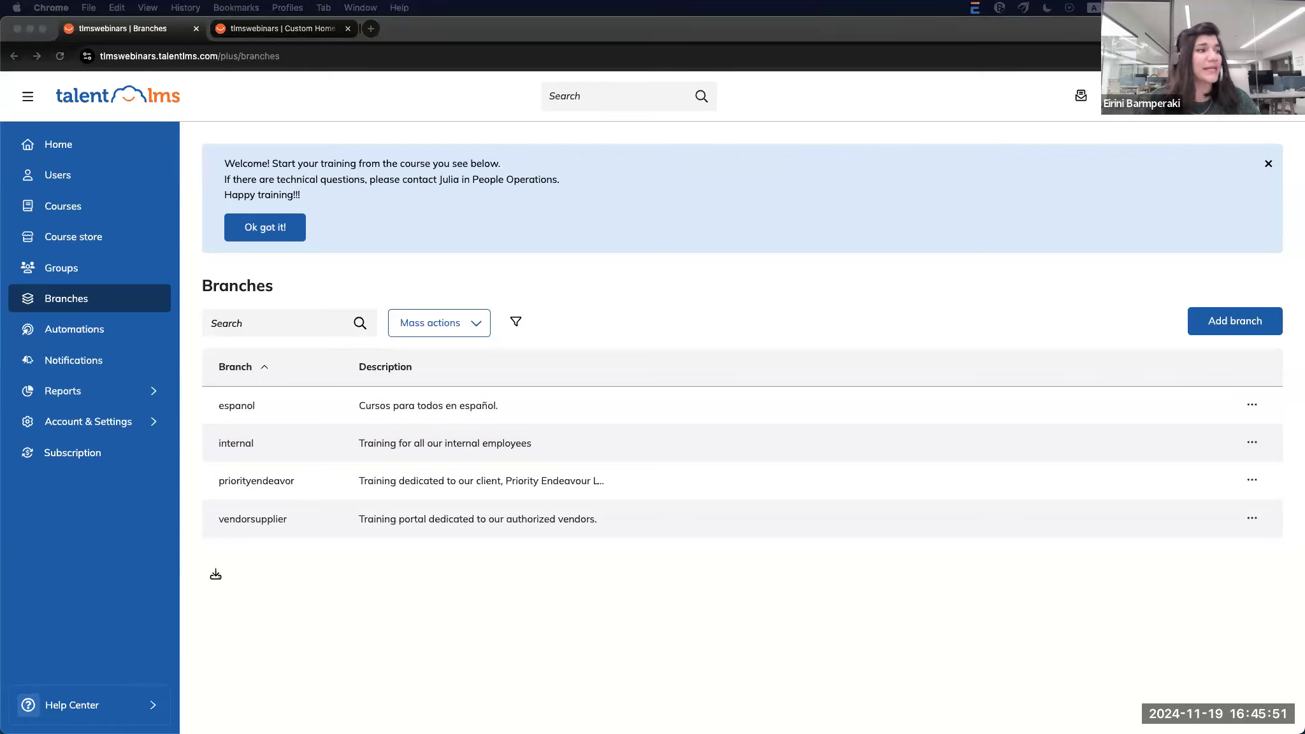
# Uncheck Learner Gamification and Calendar permissions on the Learner-Type user type and save
pyautogui.click(122, 429)
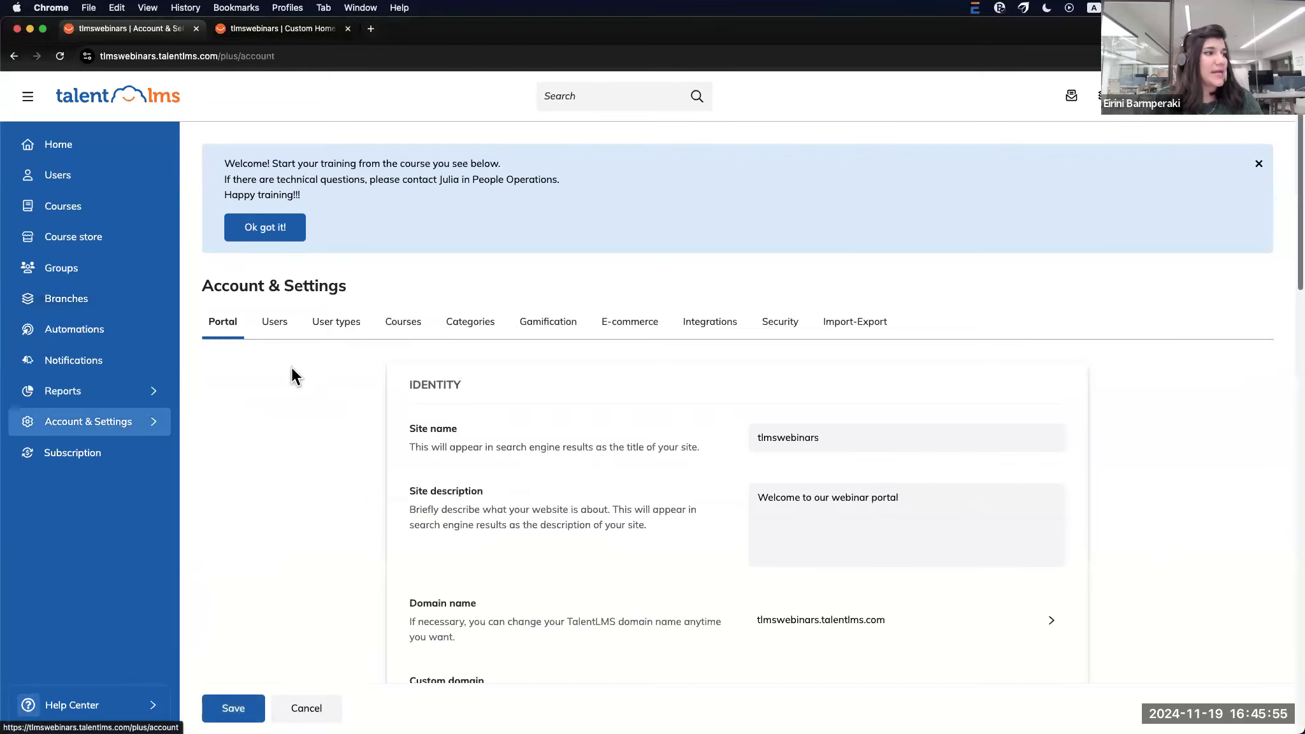
pyautogui.click(334, 328)
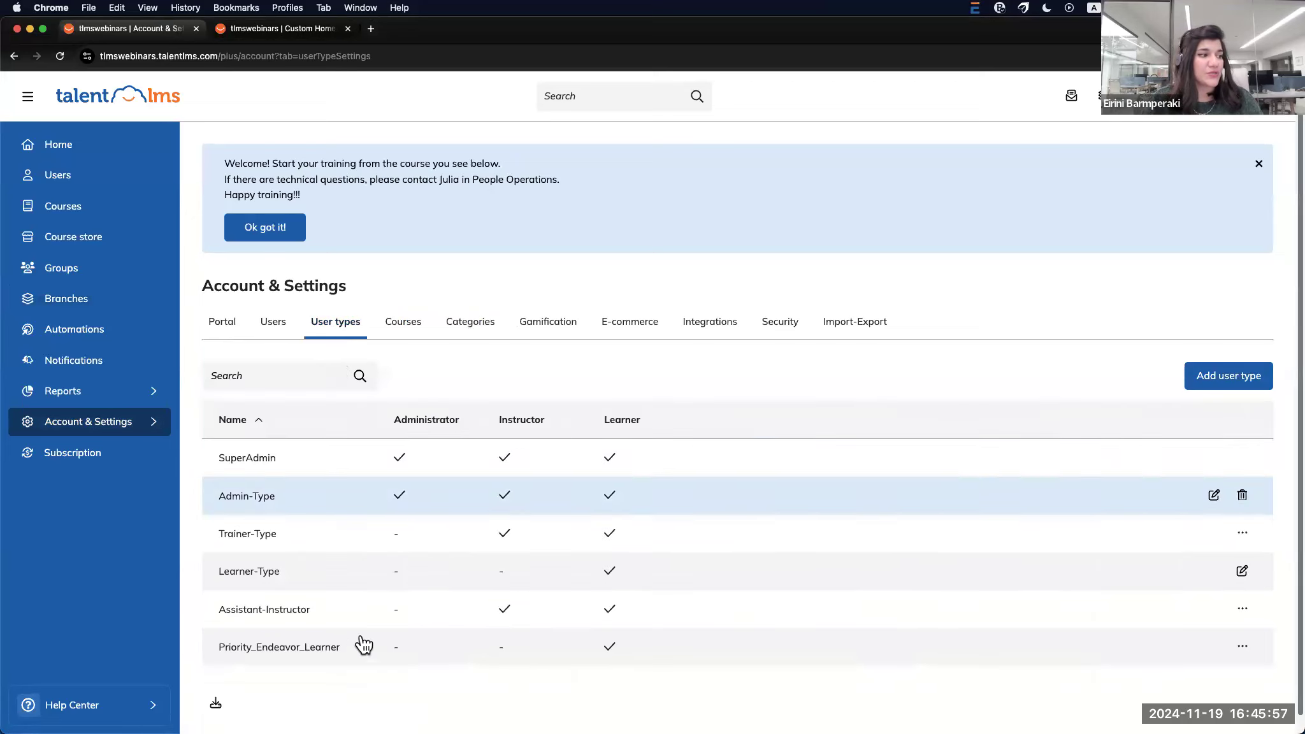
pyautogui.click(262, 572)
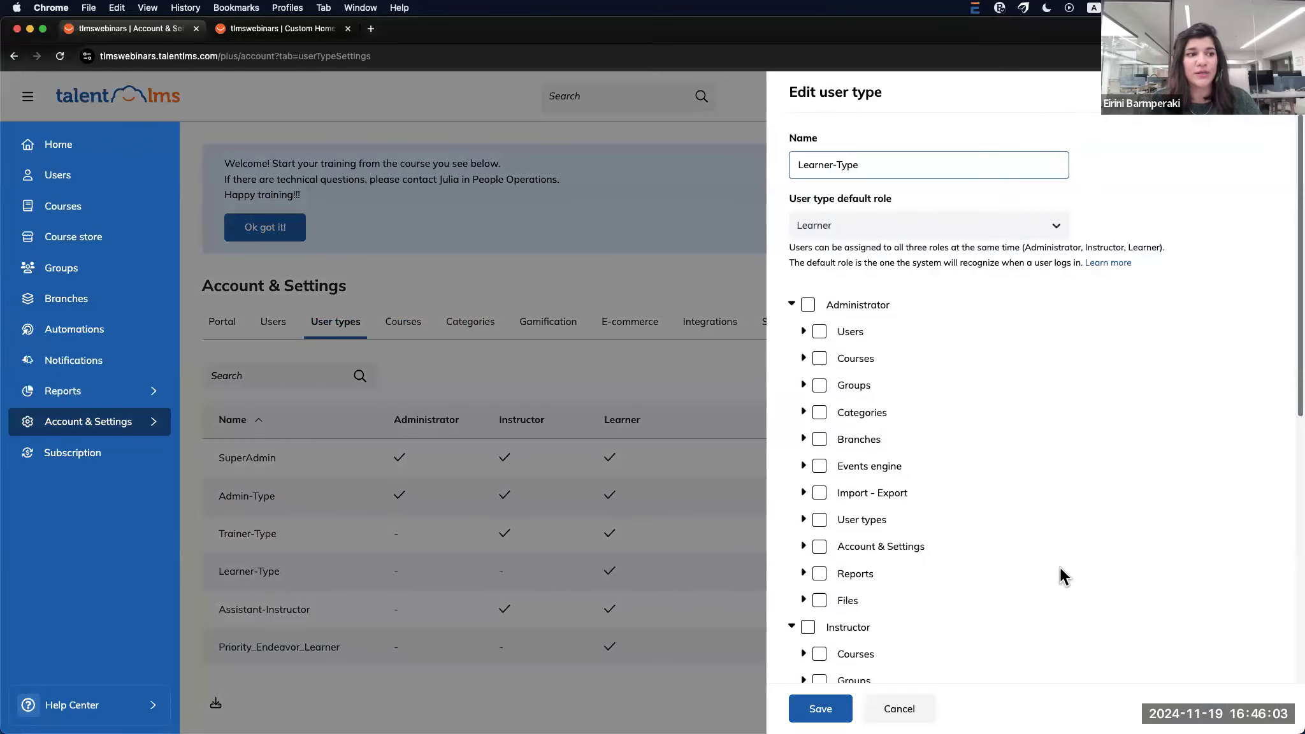
pyautogui.scroll(-8, 1057, 573)
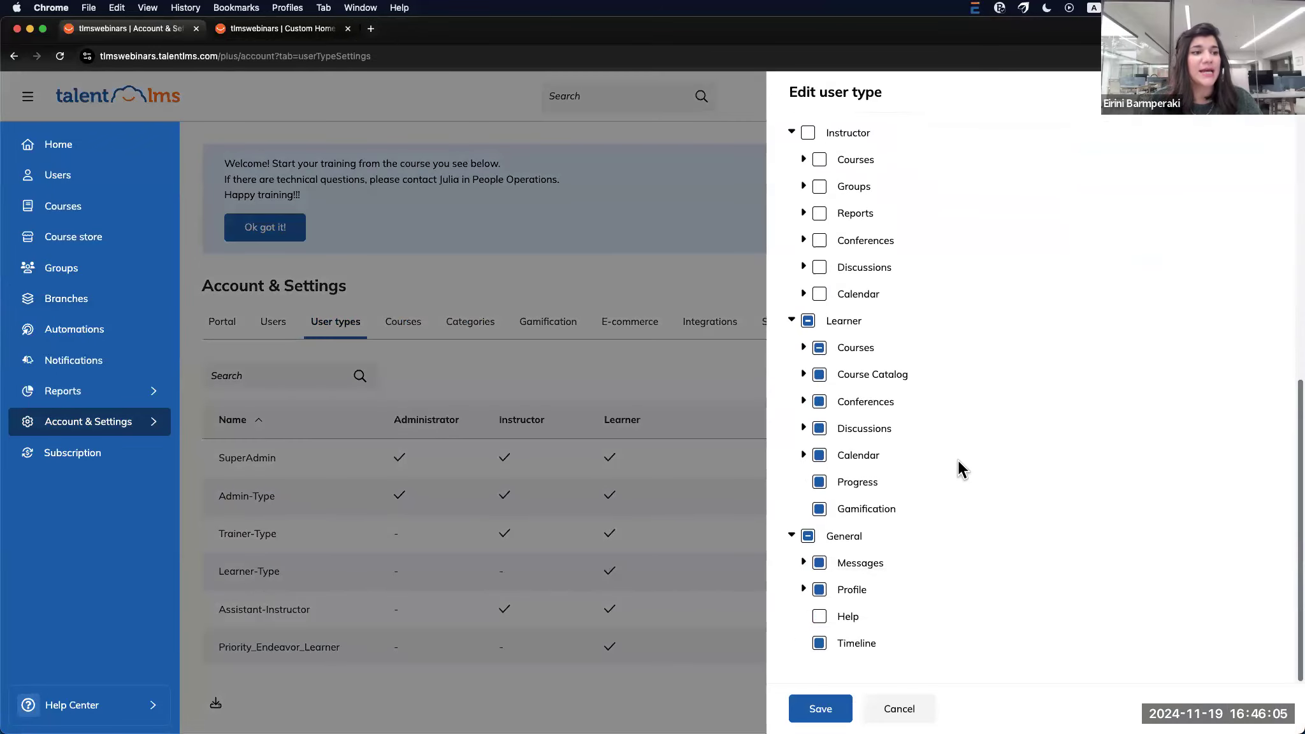
pyautogui.click(820, 509)
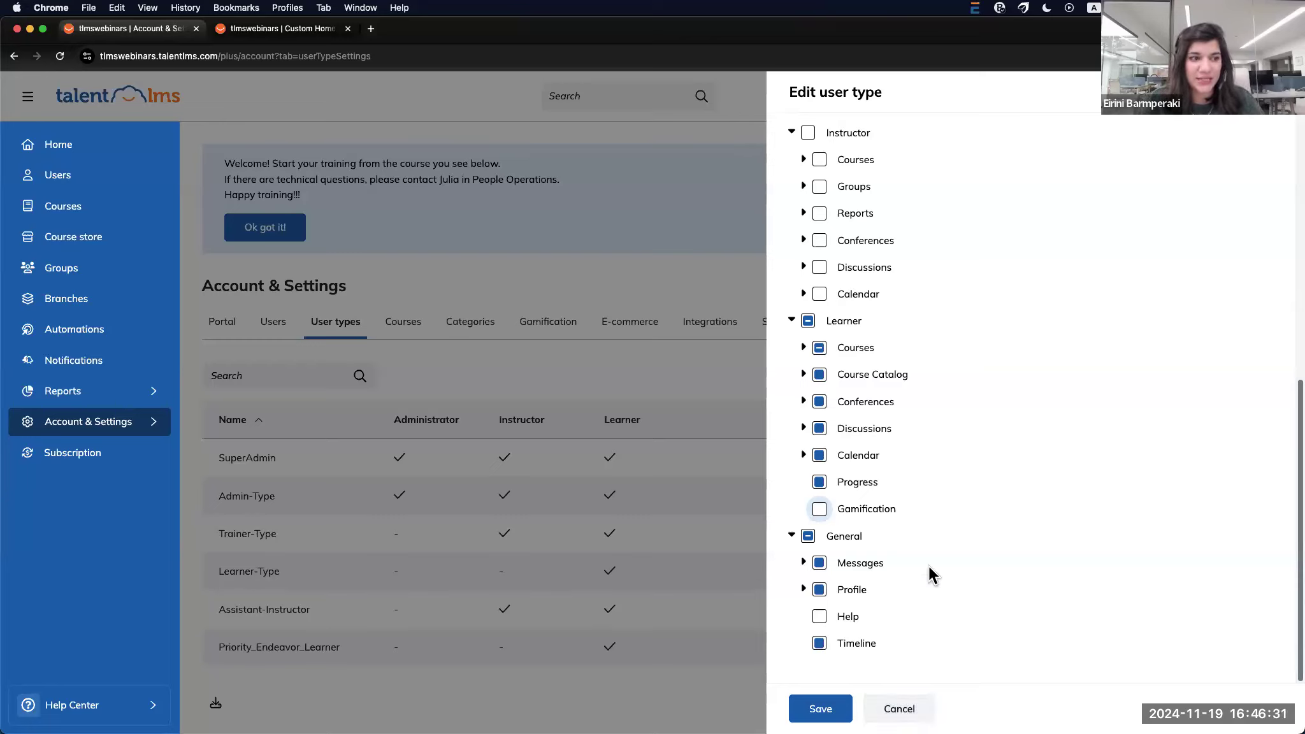
pyautogui.scroll(3, 932, 566)
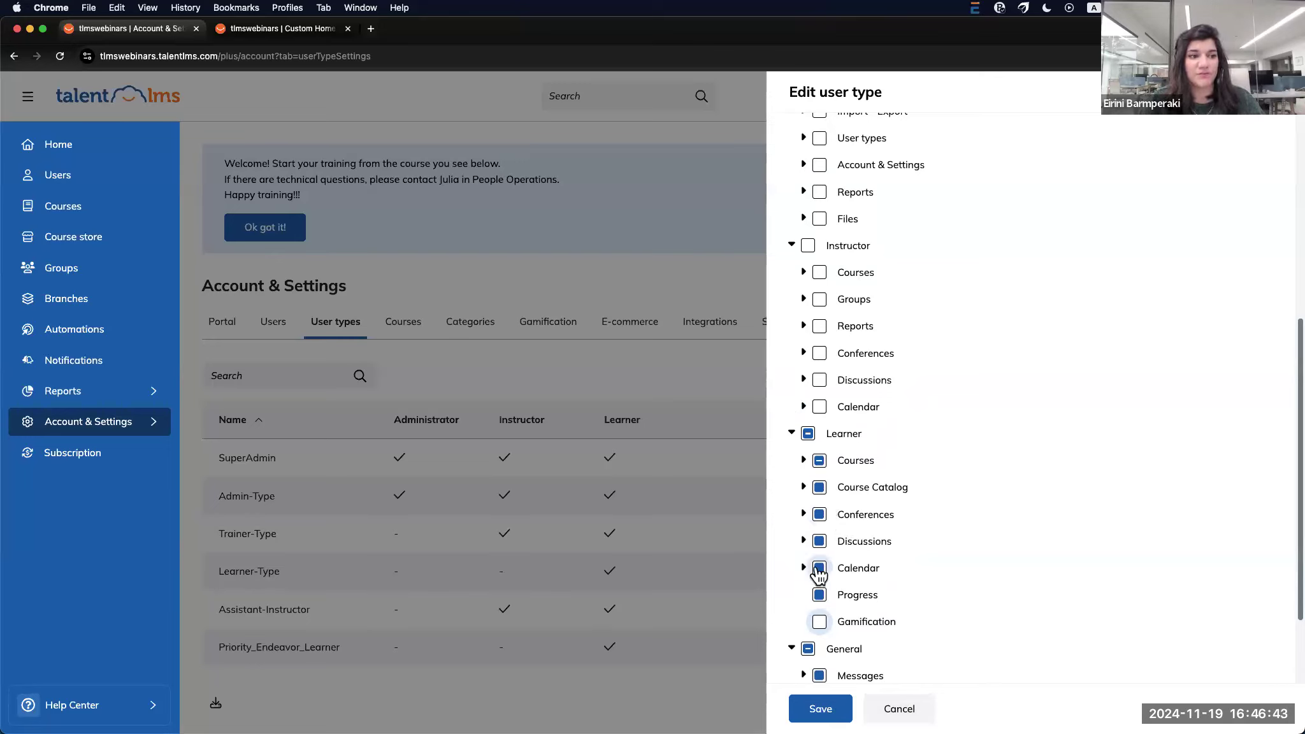
pyautogui.click(820, 570)
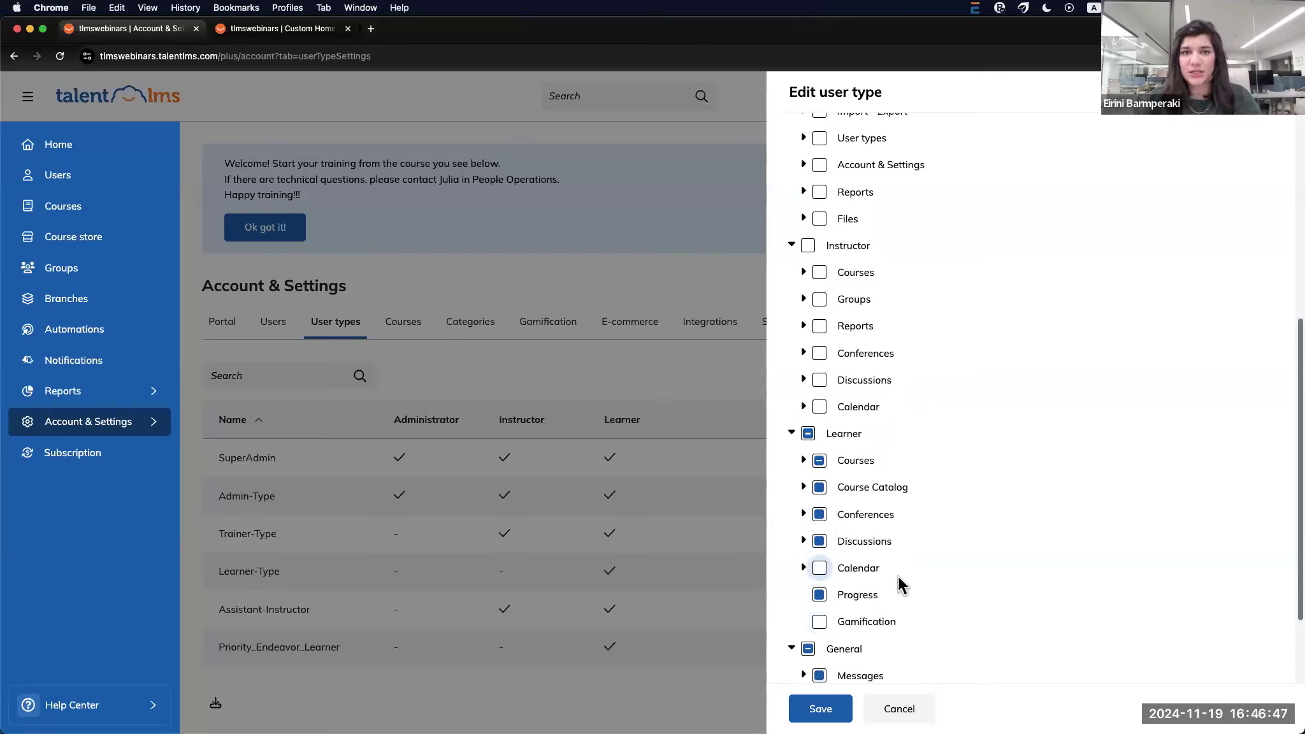
pyautogui.scroll(1, 899, 573)
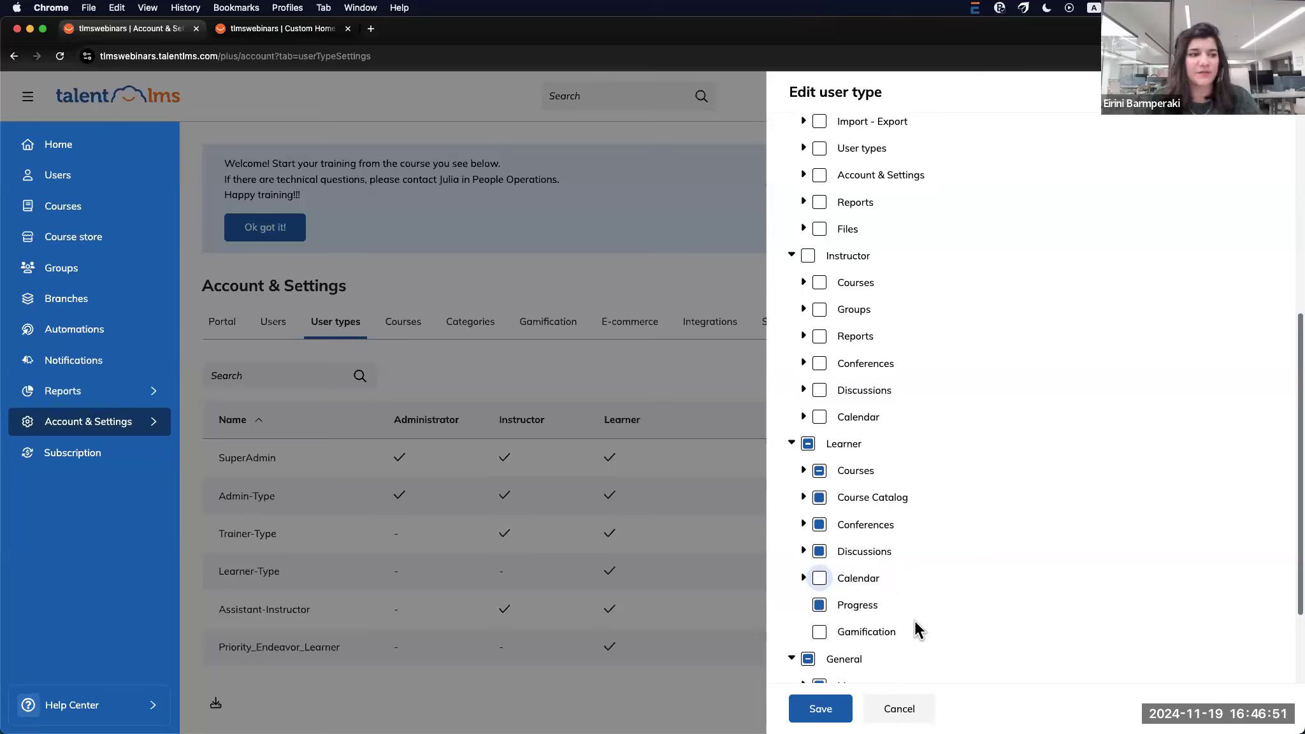
pyautogui.click(830, 711)
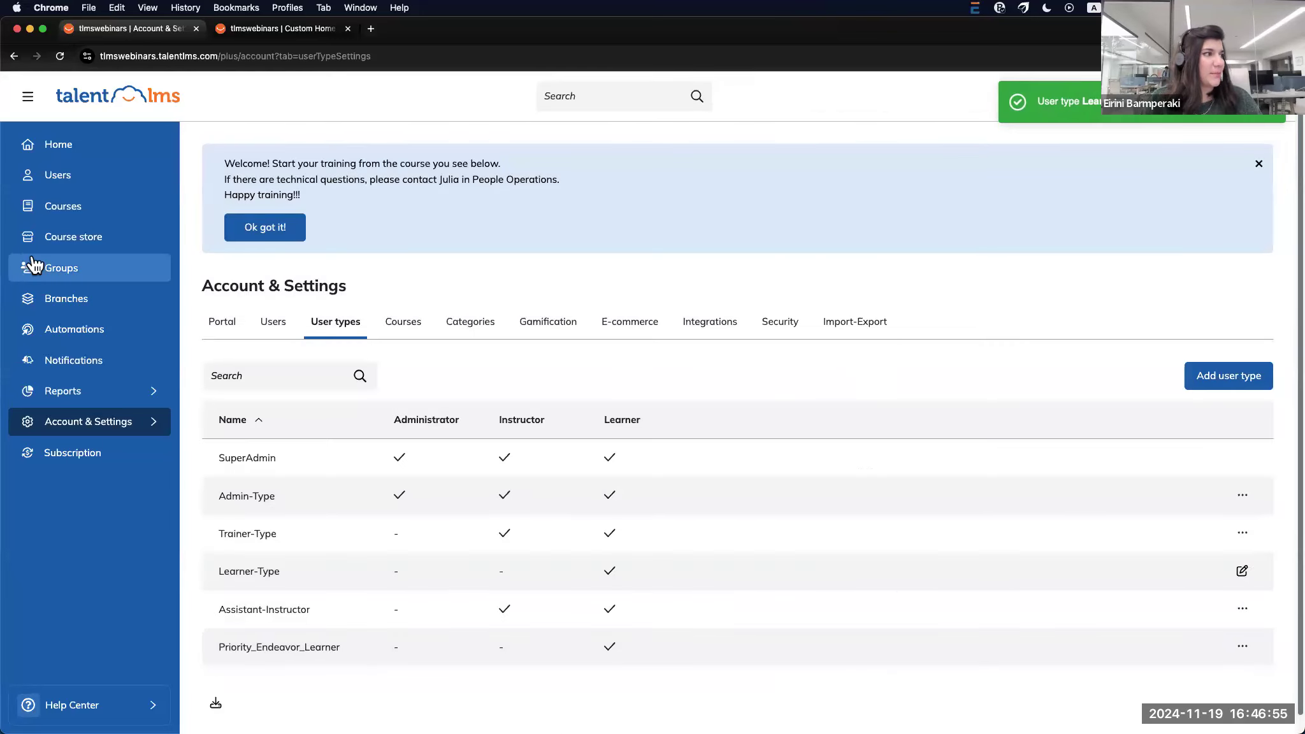
# Open a learner's profile Info form showing timezone, language and status, then its More menu
pyautogui.click(145, 183)
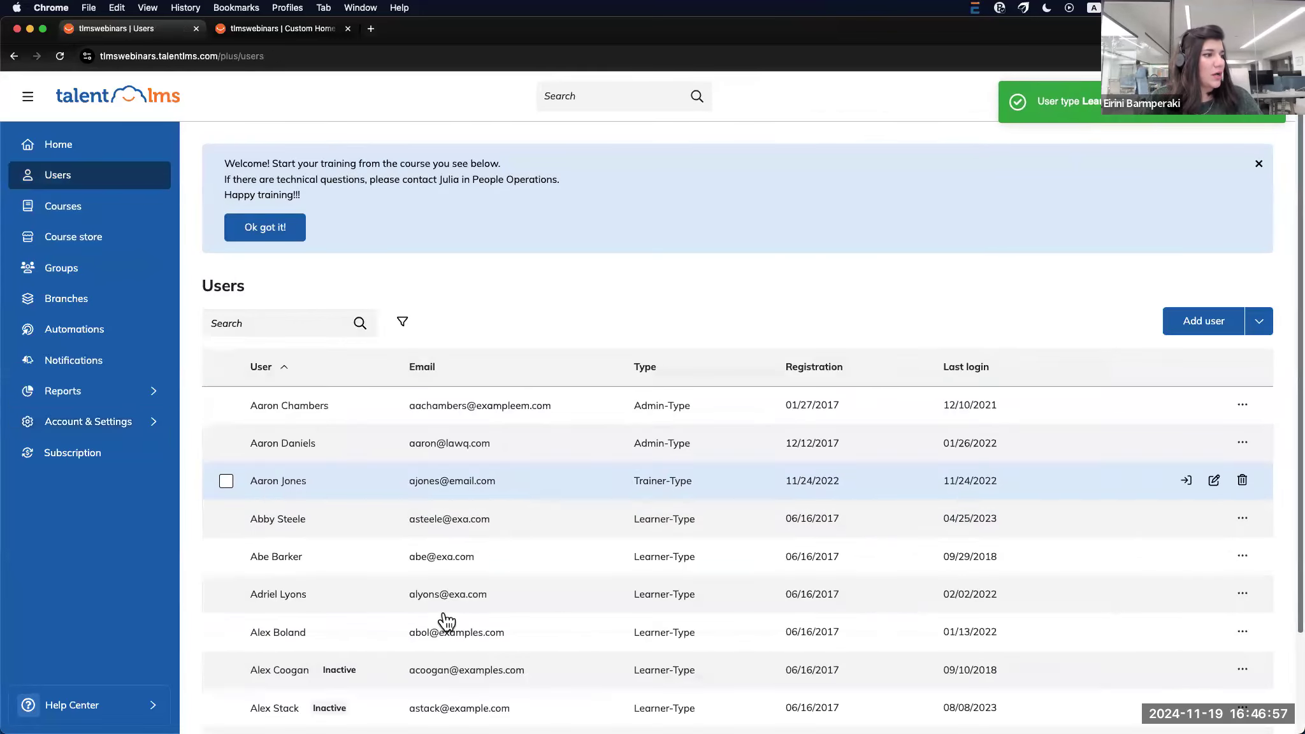
pyautogui.scroll(-3, 310, 670)
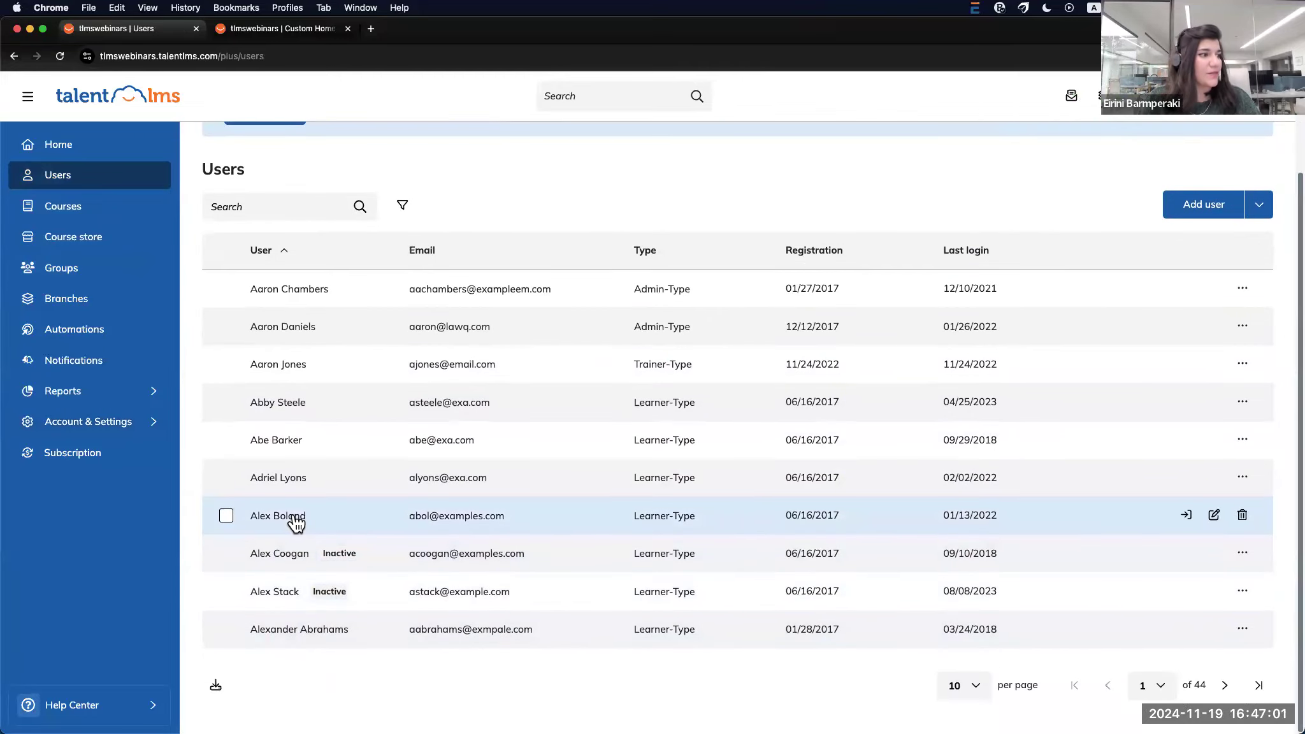
pyautogui.click(295, 517)
pyautogui.click(349, 338)
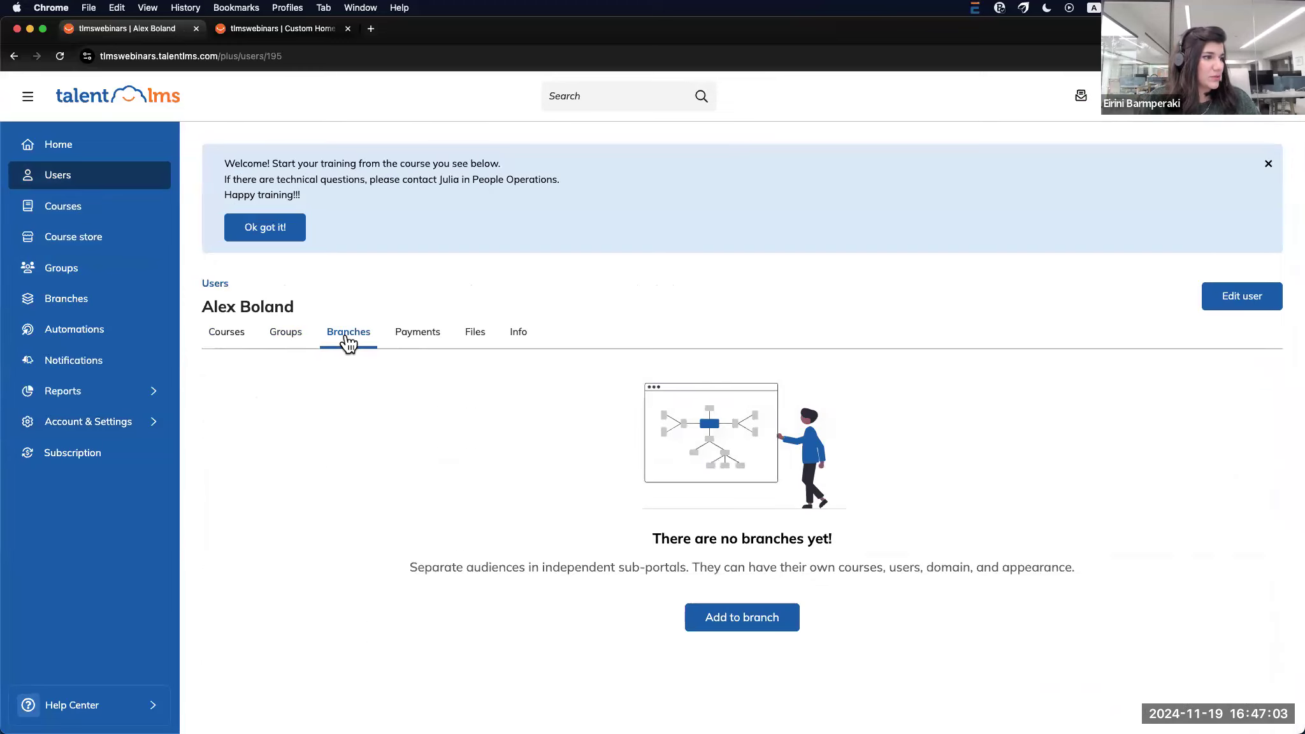
pyautogui.click(227, 335)
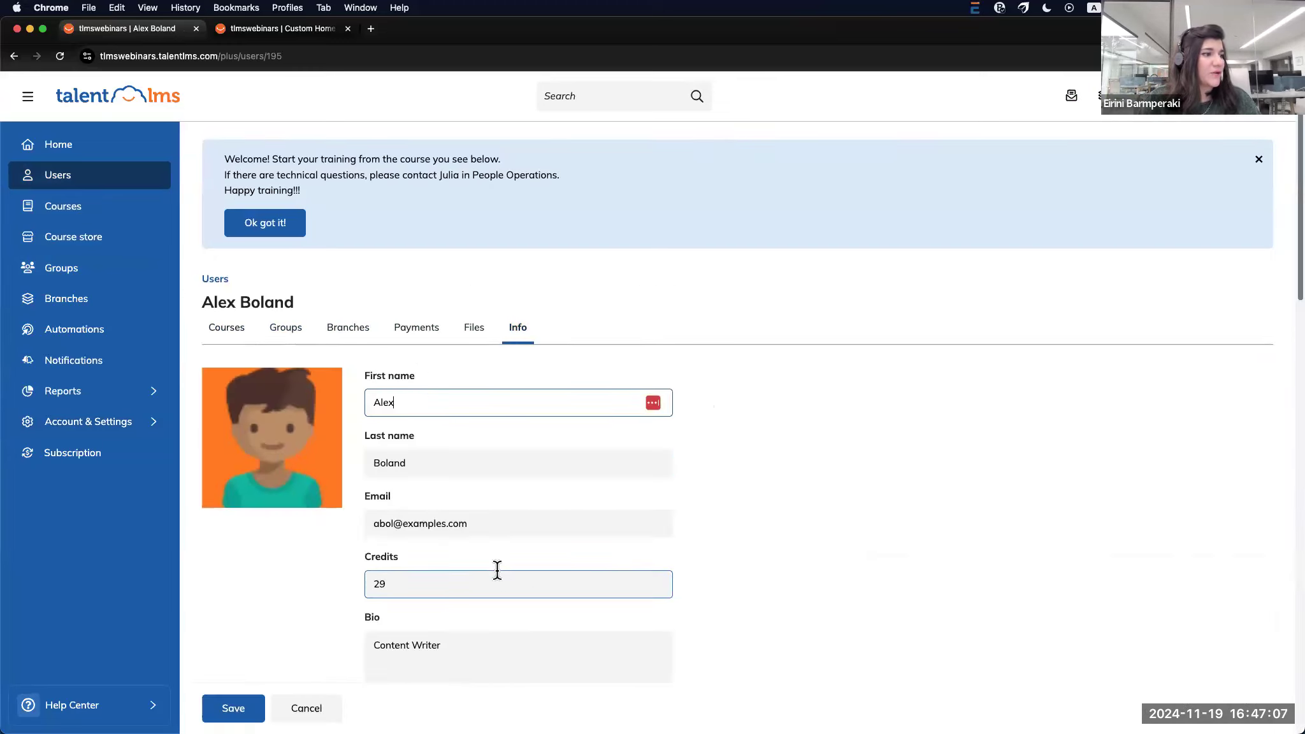
pyautogui.scroll(-15, 496, 571)
pyautogui.scroll(-3, 453, 591)
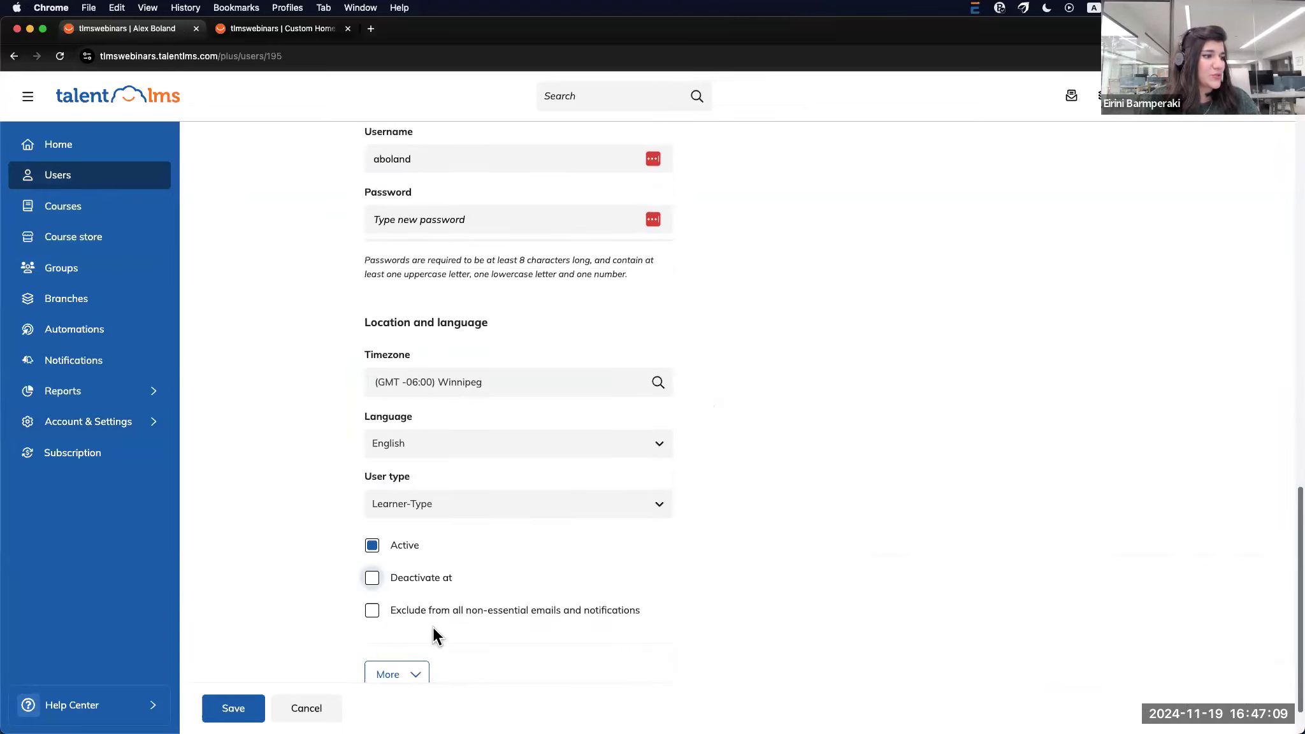
pyautogui.click(415, 617)
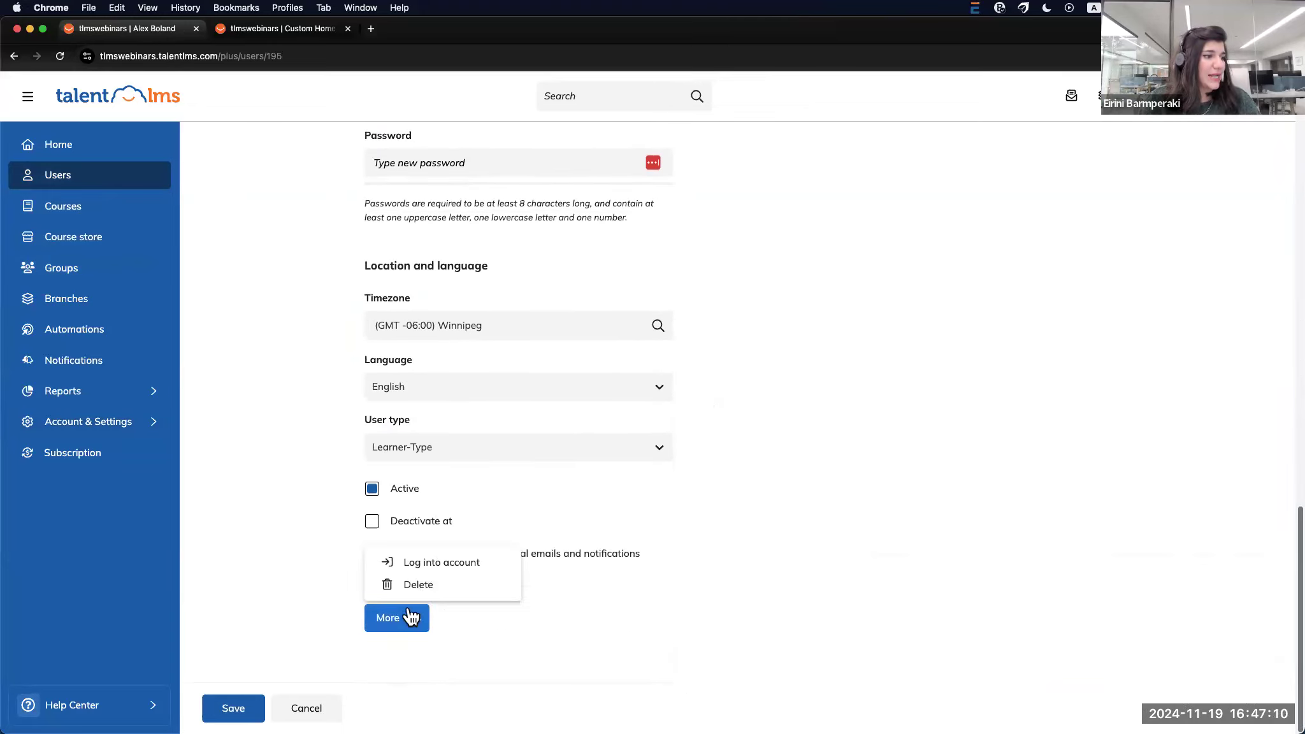
# Log into the learner's account, dismiss the welcome message, and scroll their Home dashboard
pyautogui.click(430, 564)
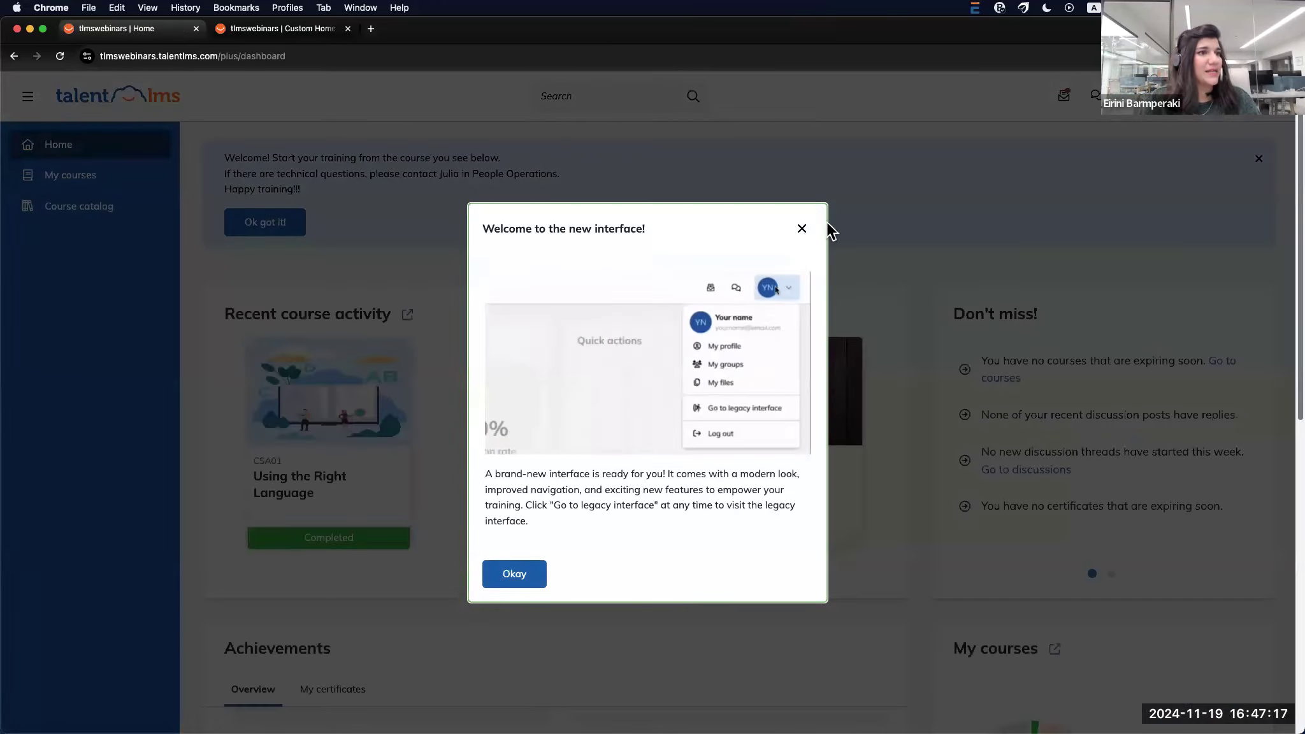
pyautogui.click(802, 228)
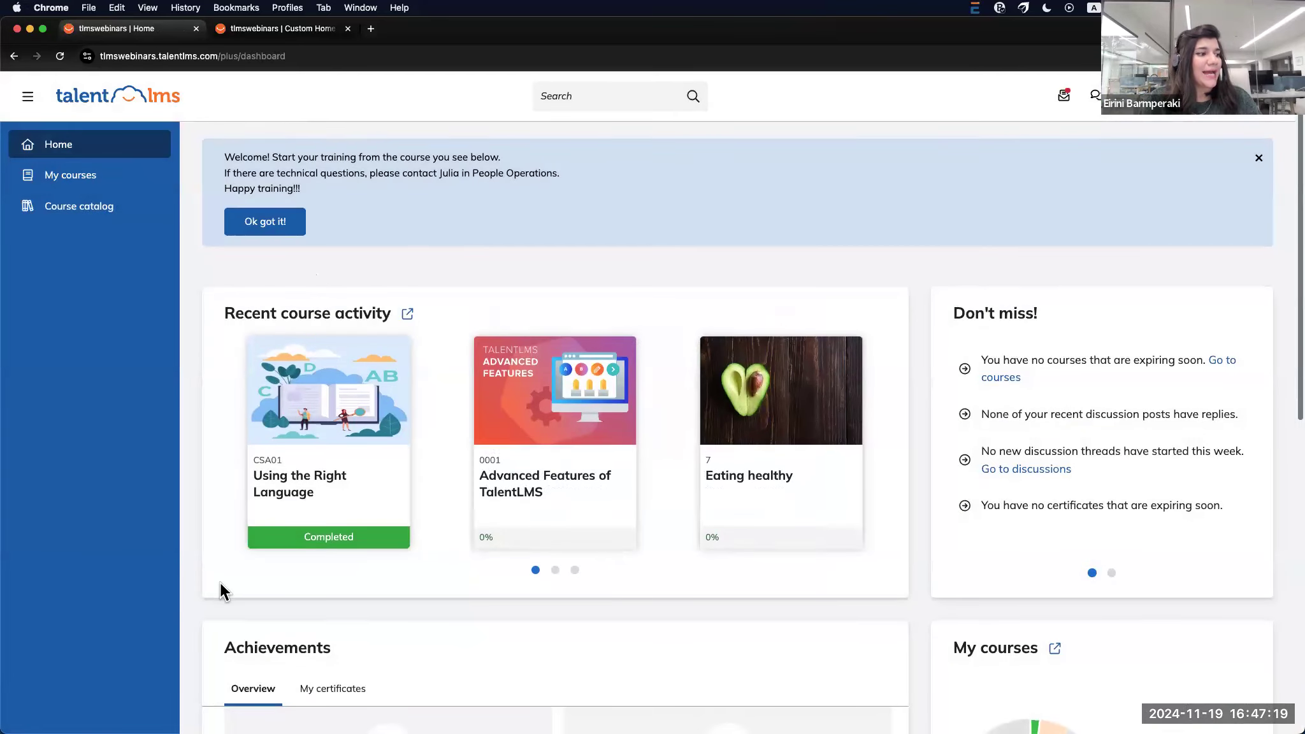
pyautogui.scroll(-9, 221, 583)
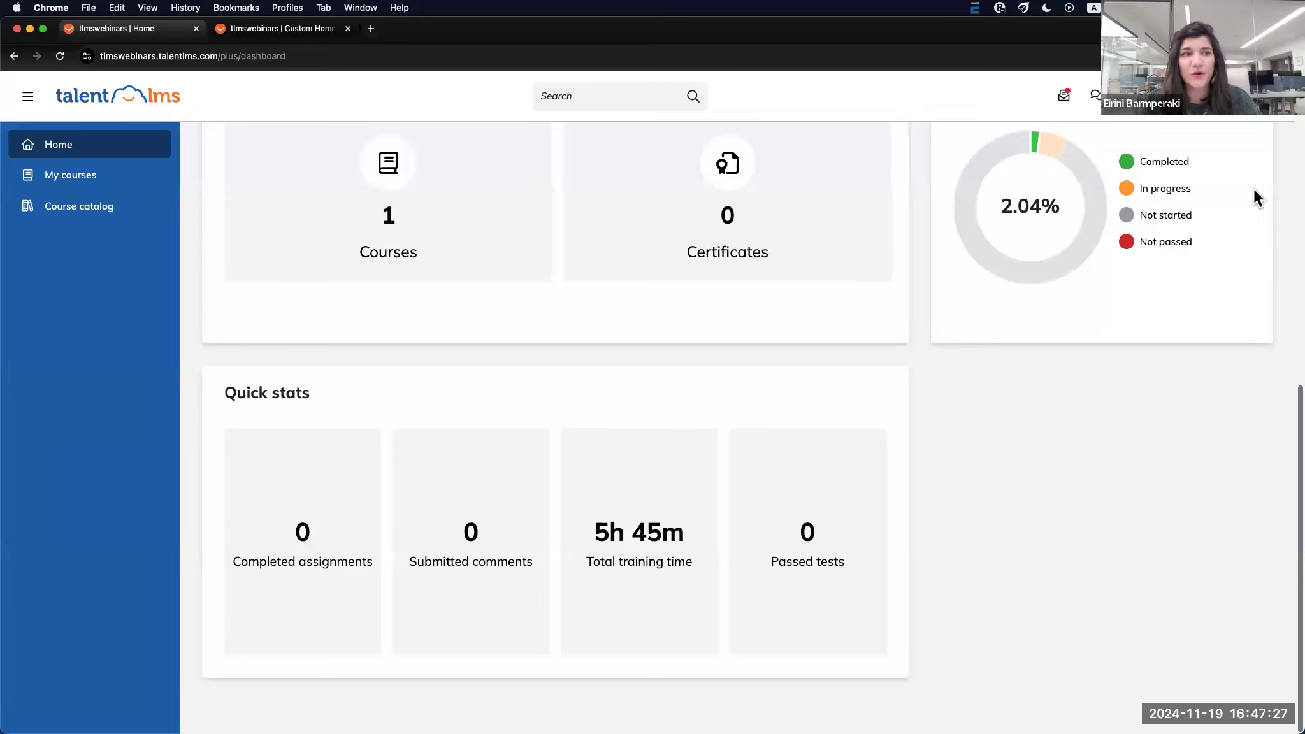
pyautogui.scroll(10, 1153, 274)
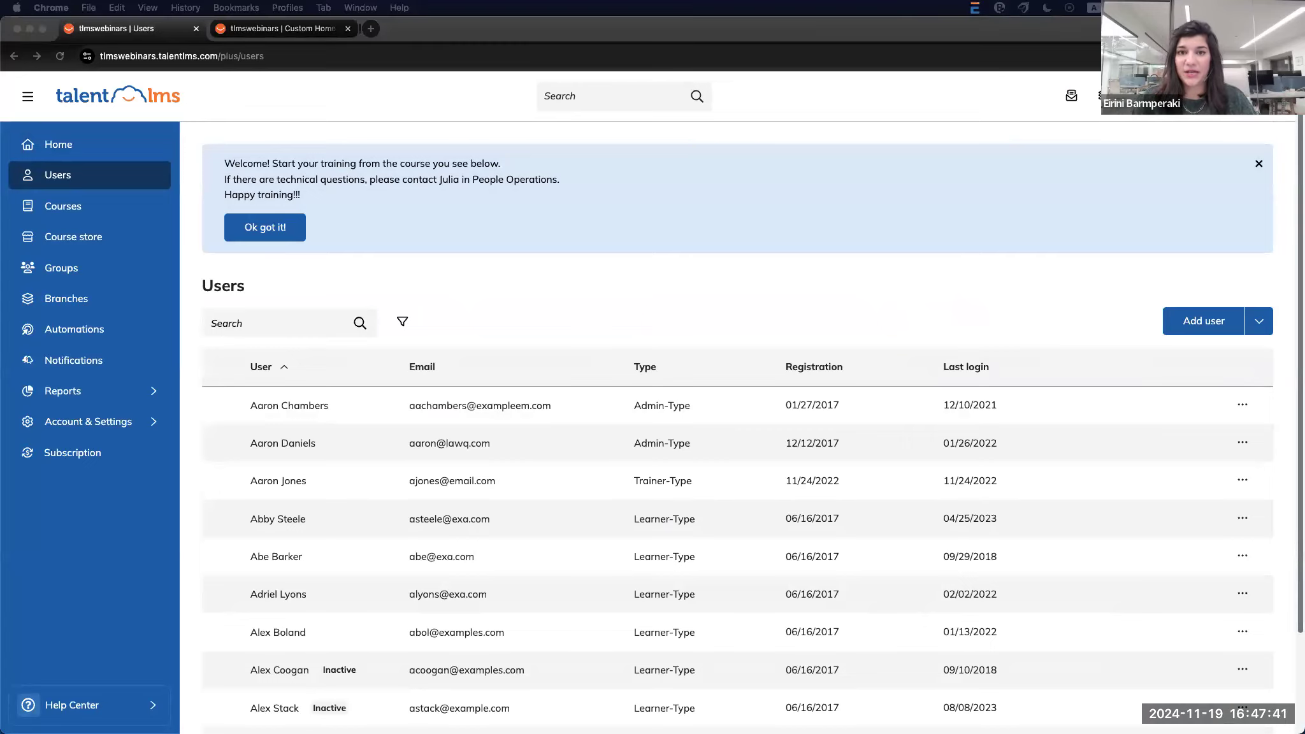
# Open Categories, view the Add category parent options, and close the form without saving
pyautogui.click(124, 431)
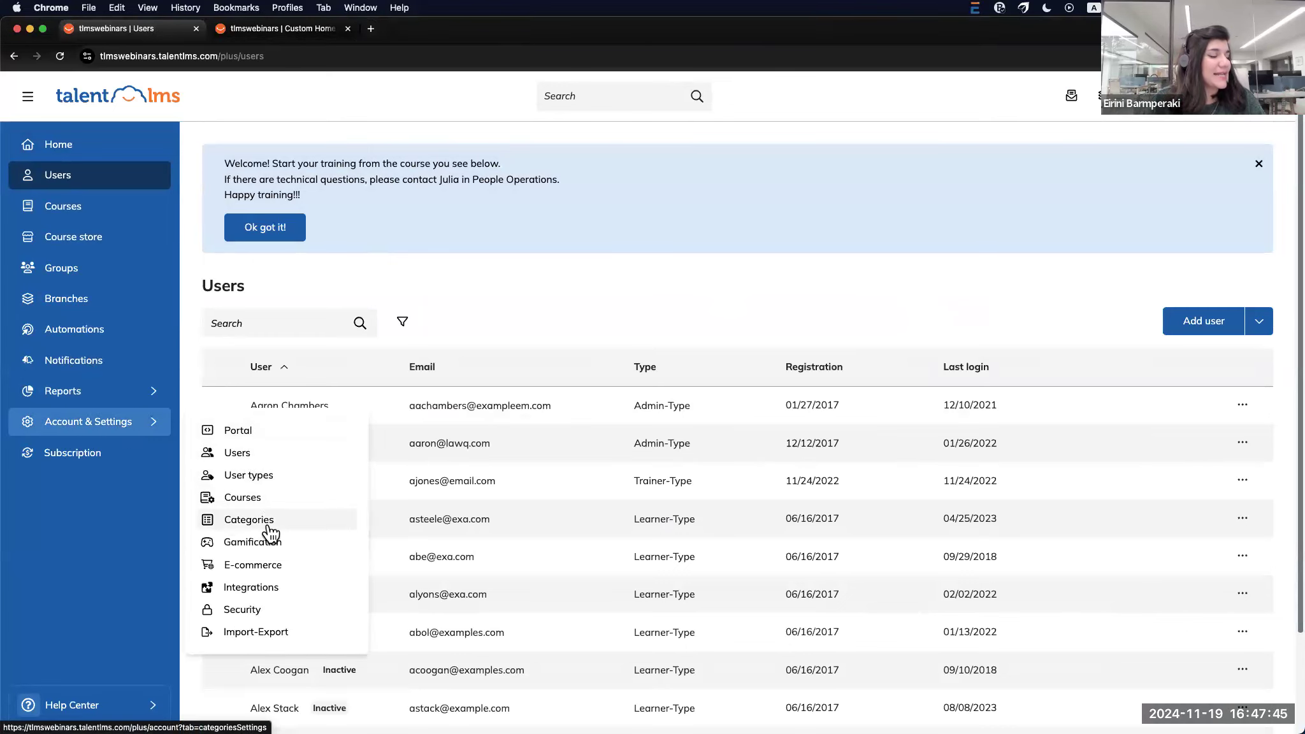
pyautogui.click(249, 520)
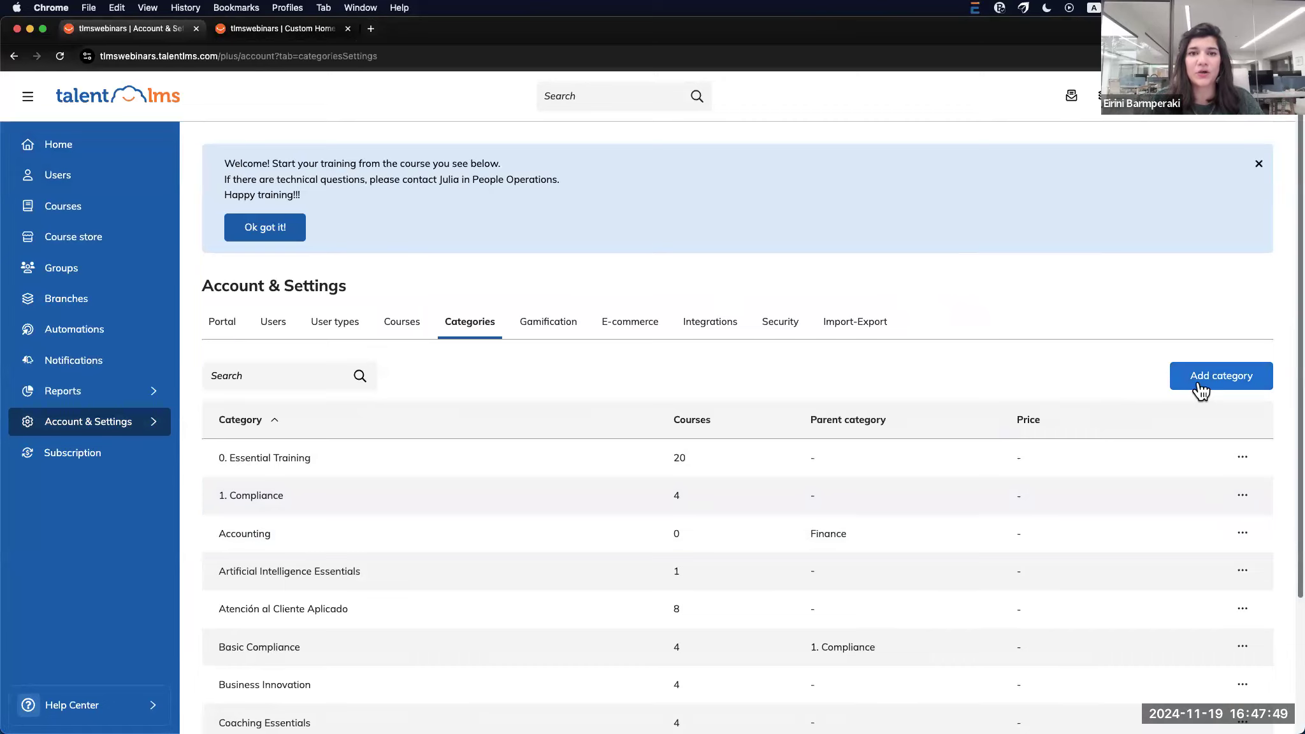
pyautogui.click(1197, 382)
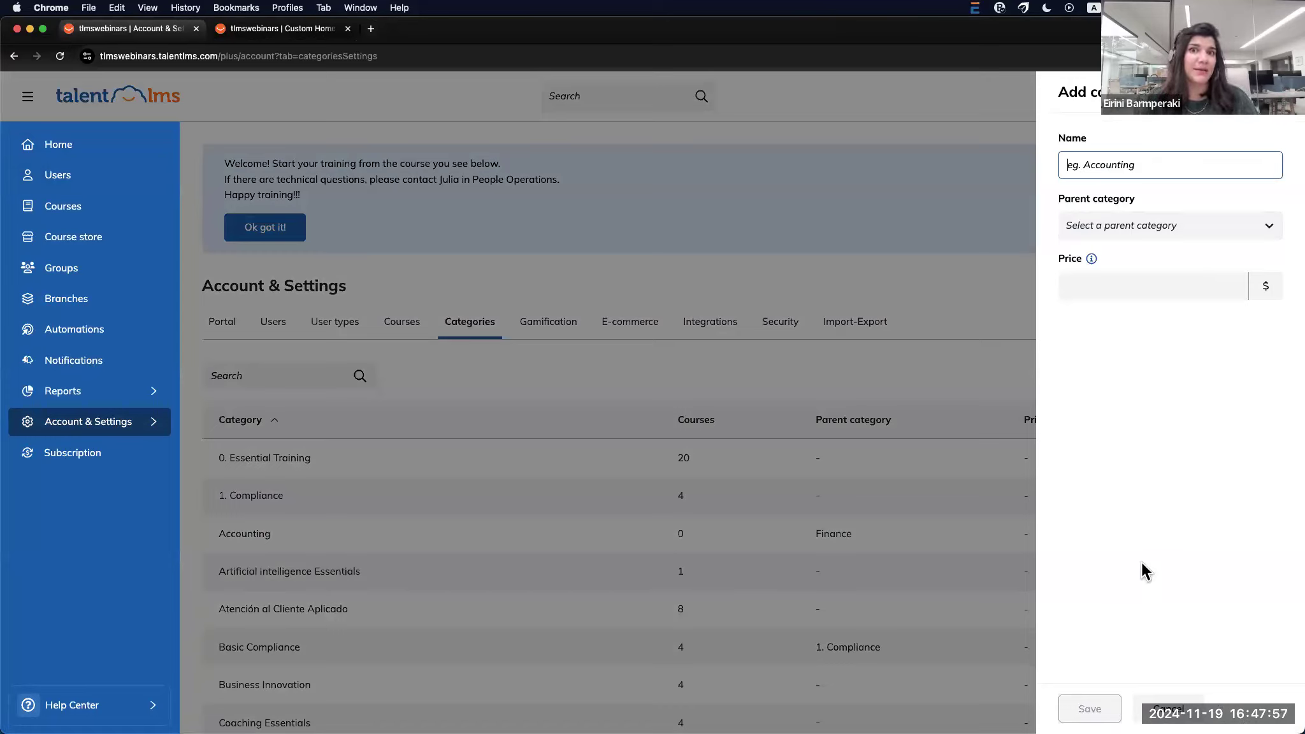
pyautogui.click(1161, 235)
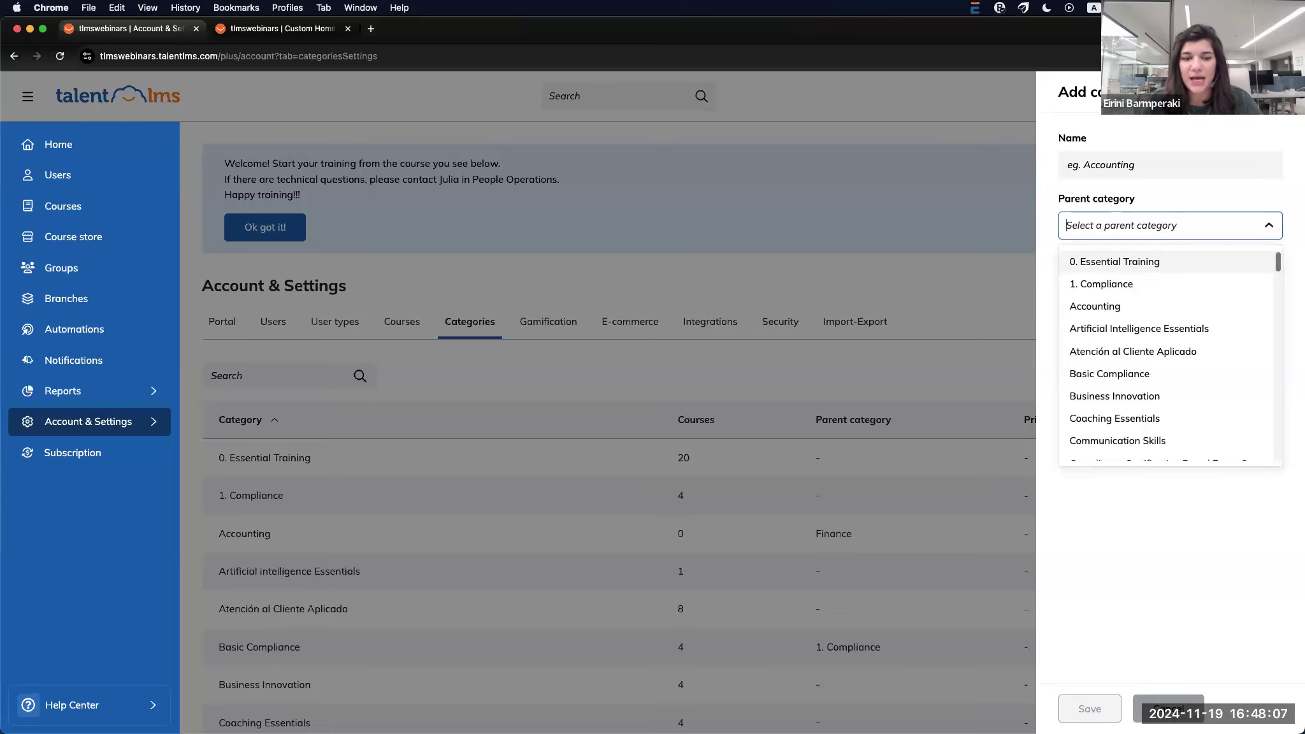
pyautogui.click(1199, 711)
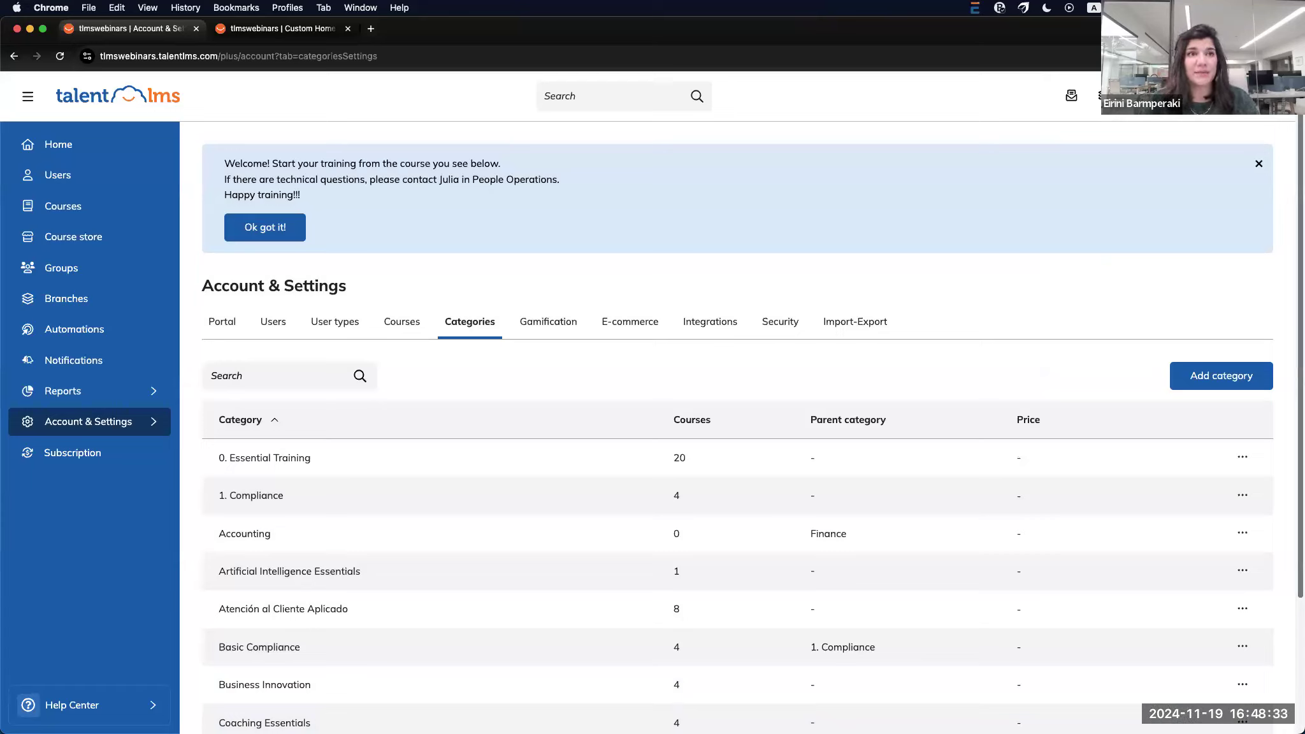
# Set your own profile language to Greek (Ελληνικά) and save the profile
pyautogui.click(1191, 125)
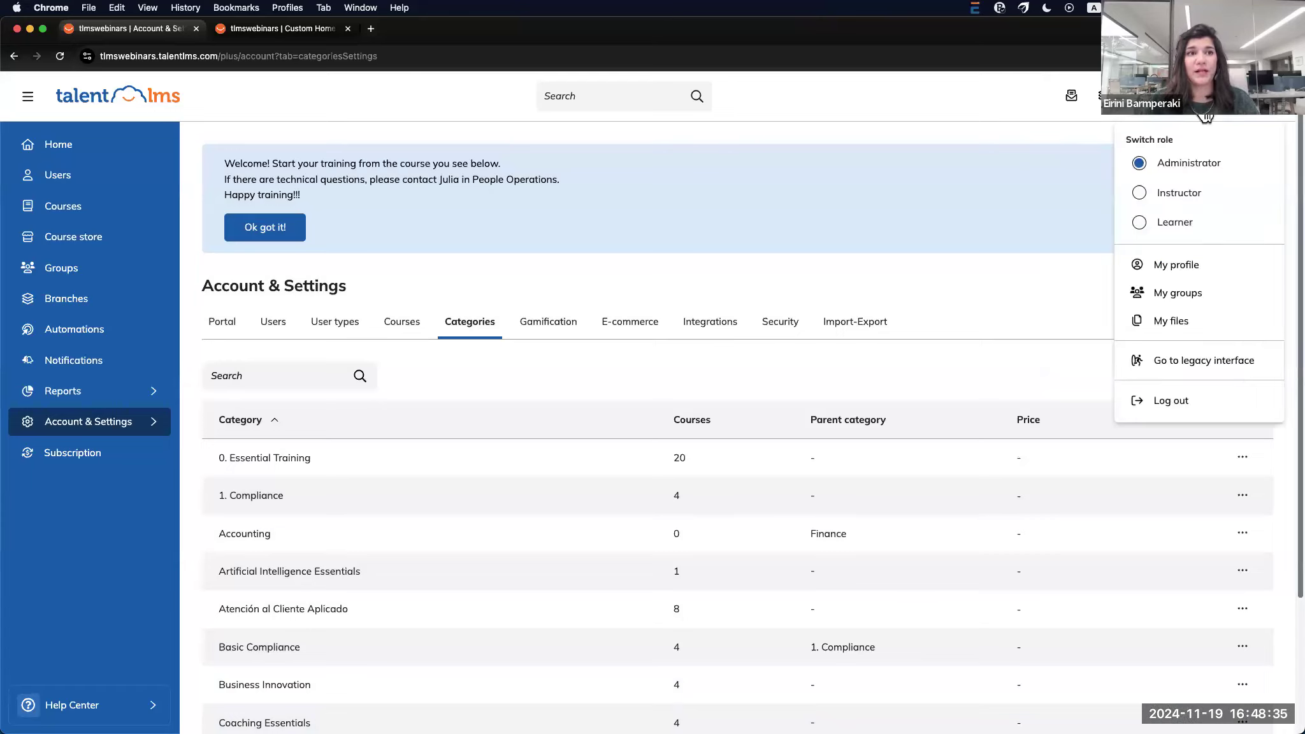
pyautogui.click(1192, 268)
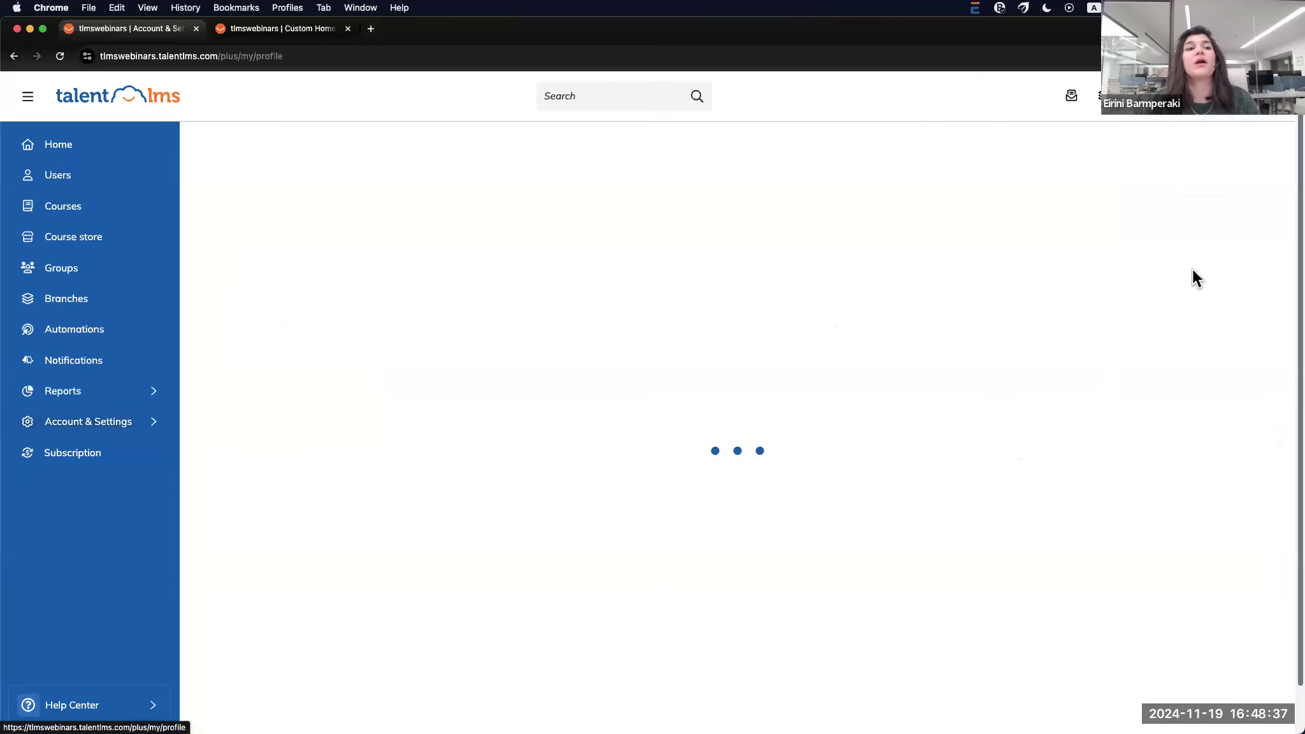
pyautogui.scroll(-10, 762, 473)
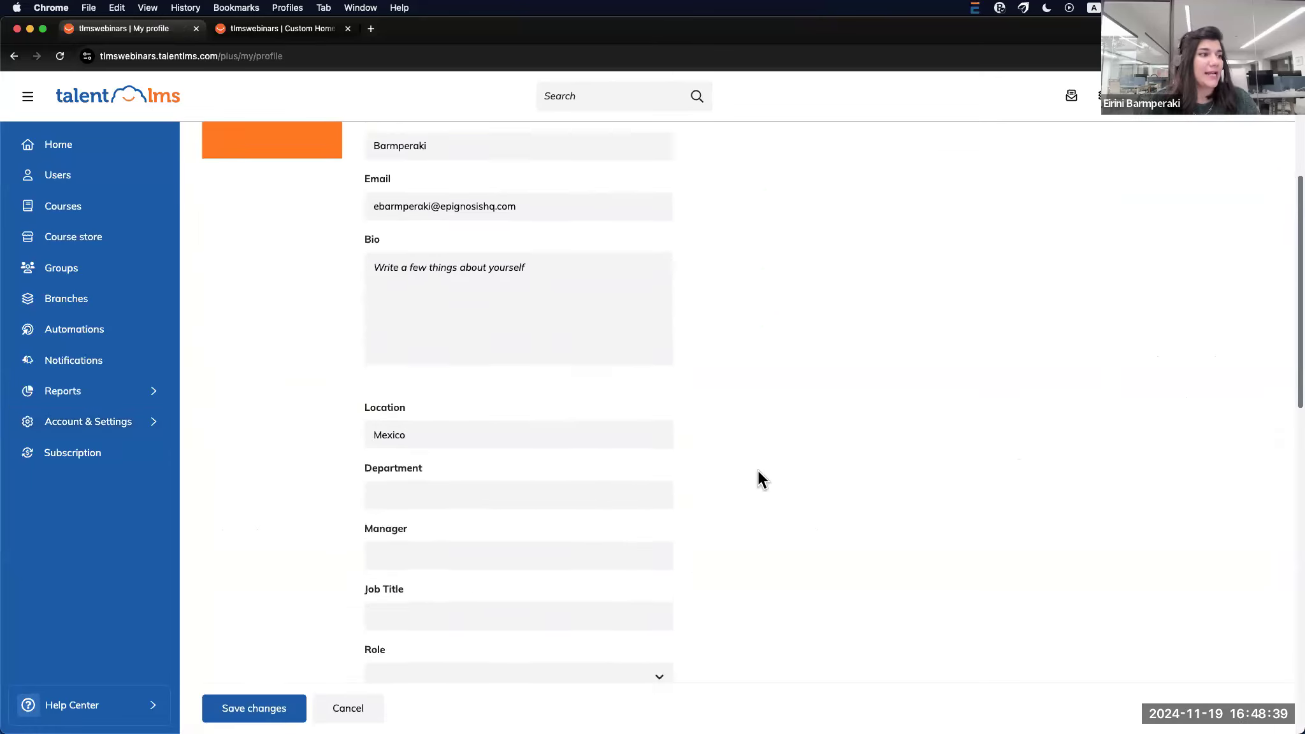
pyautogui.scroll(-2, 758, 464)
pyautogui.scroll(4, 745, 461)
pyautogui.scroll(-5, 737, 461)
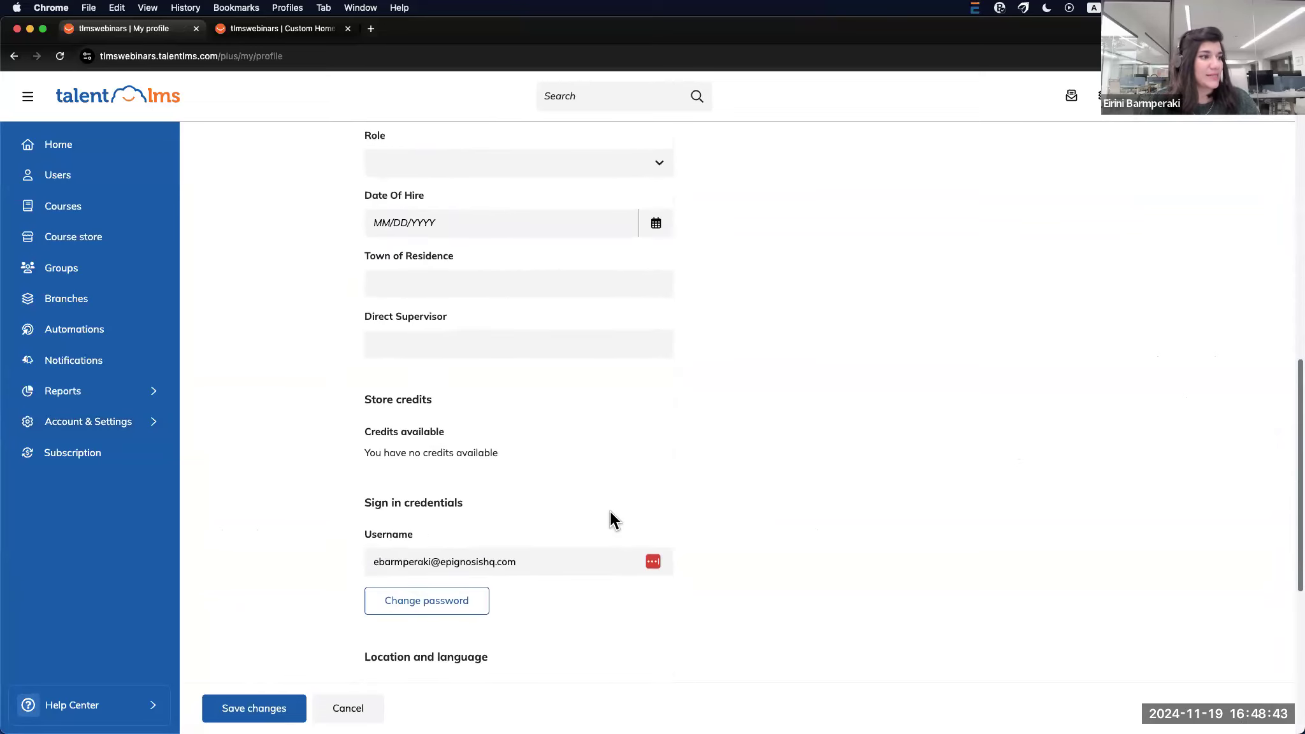
pyautogui.scroll(-4, 535, 542)
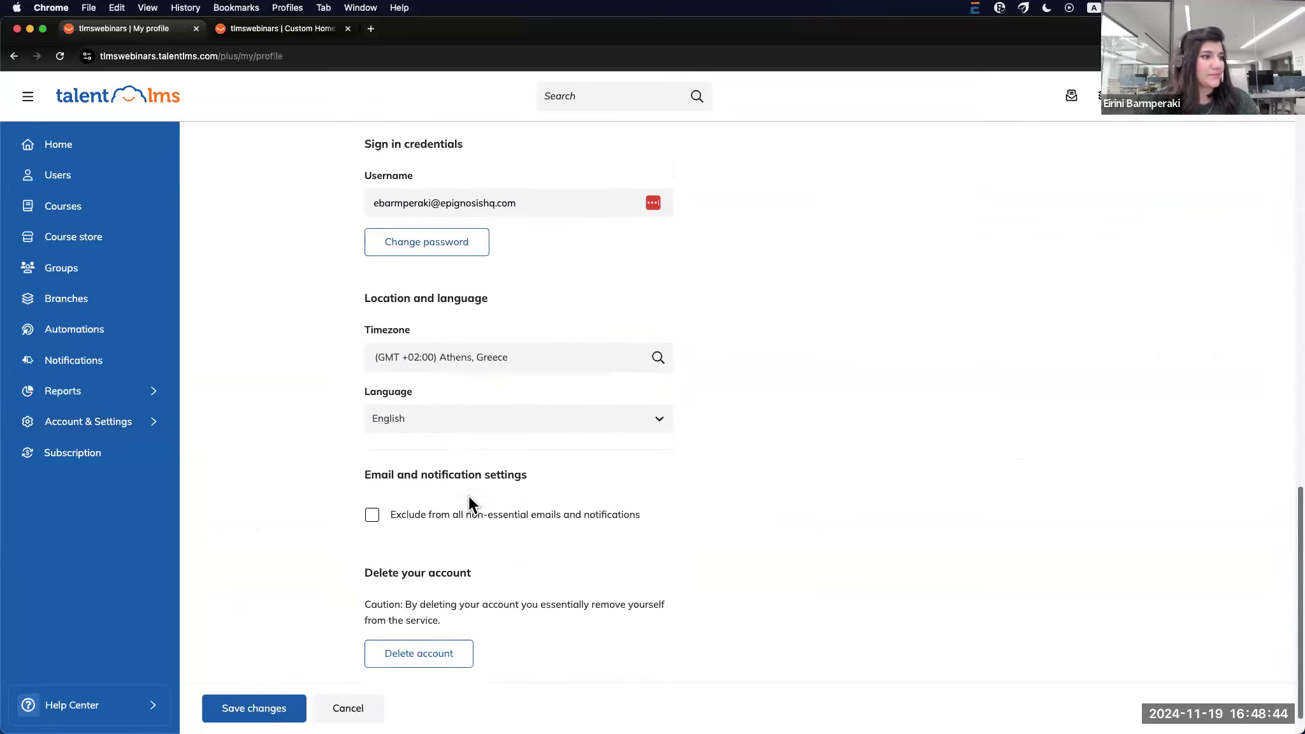
pyautogui.click(496, 407)
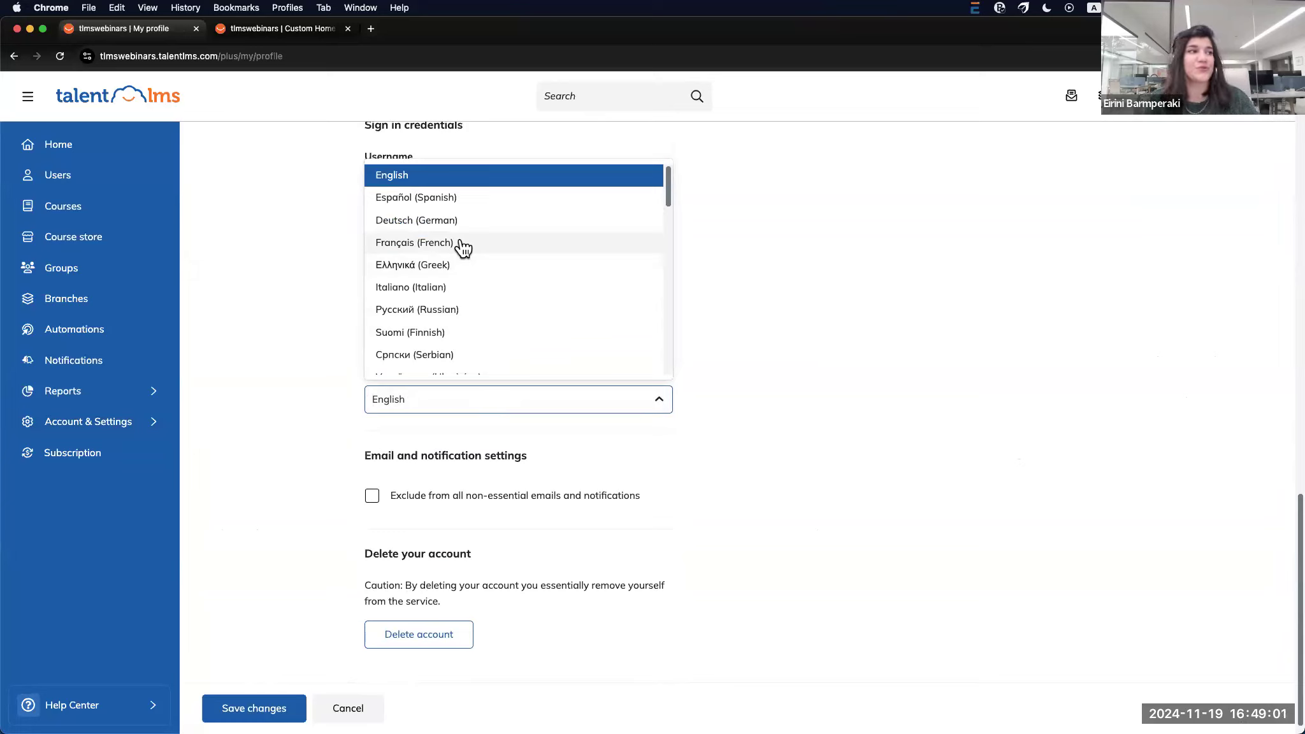
pyautogui.click(417, 266)
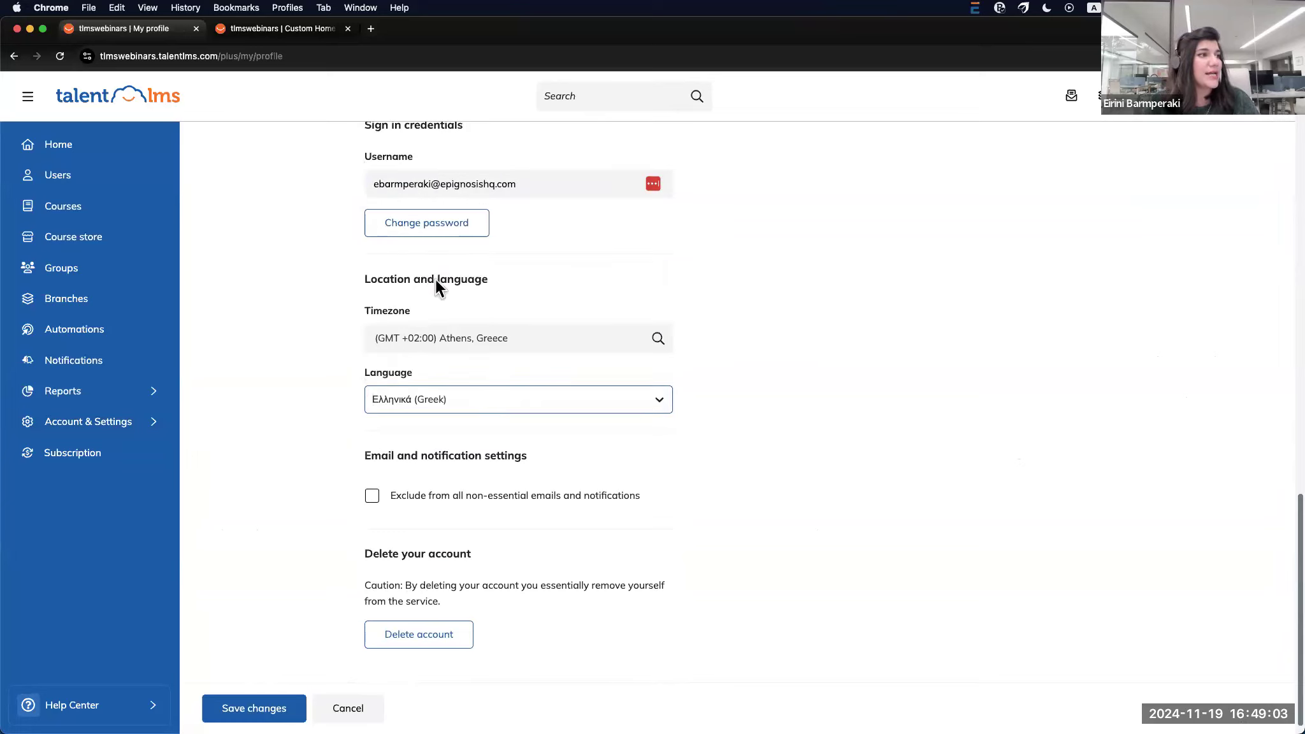
pyautogui.click(290, 711)
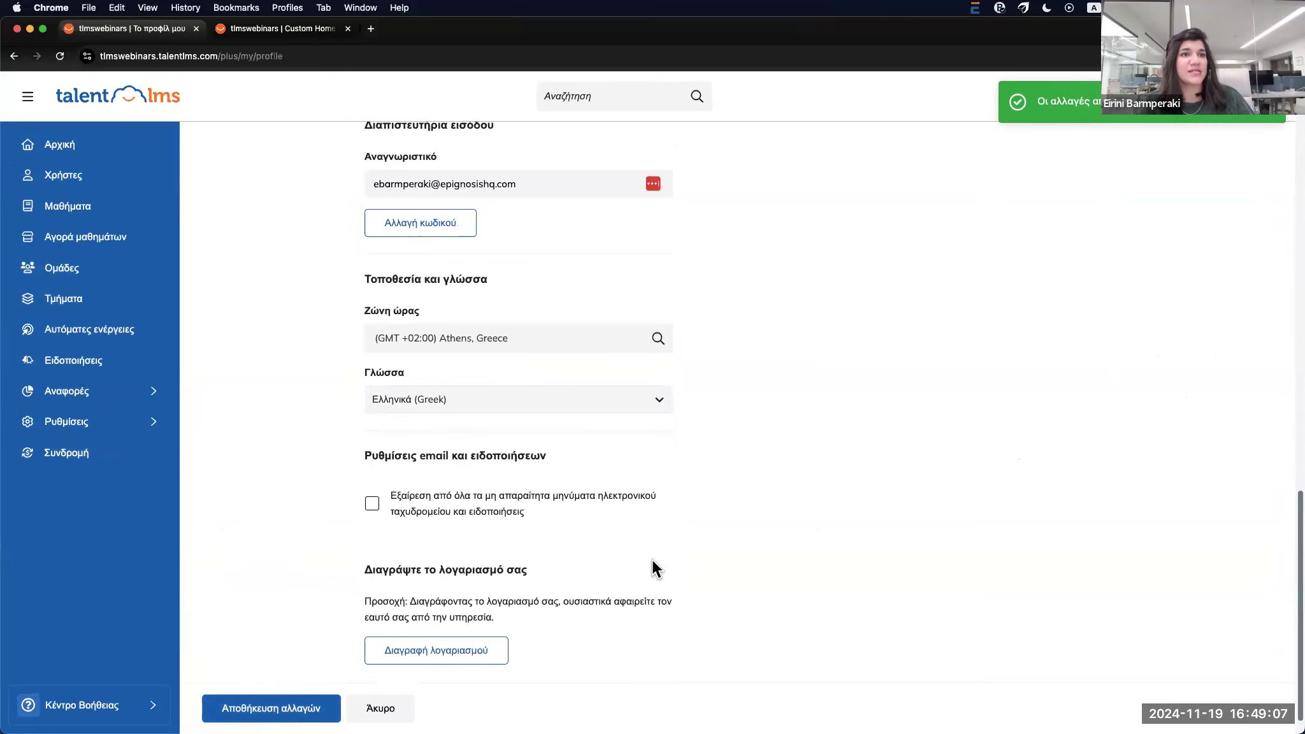
# Switch the profile language back to English and save again
pyautogui.scroll(3, 651, 560)
pyautogui.scroll(-3, 554, 475)
pyautogui.click(545, 381)
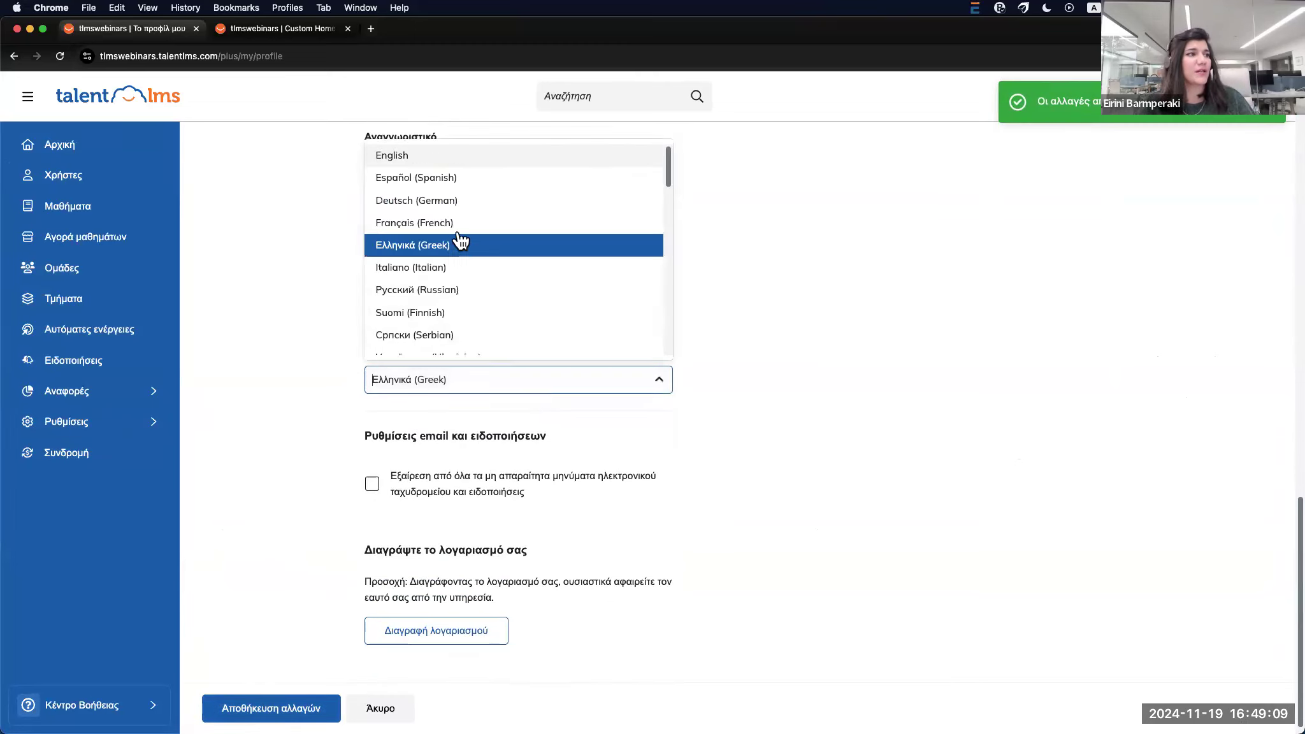
pyautogui.click(443, 158)
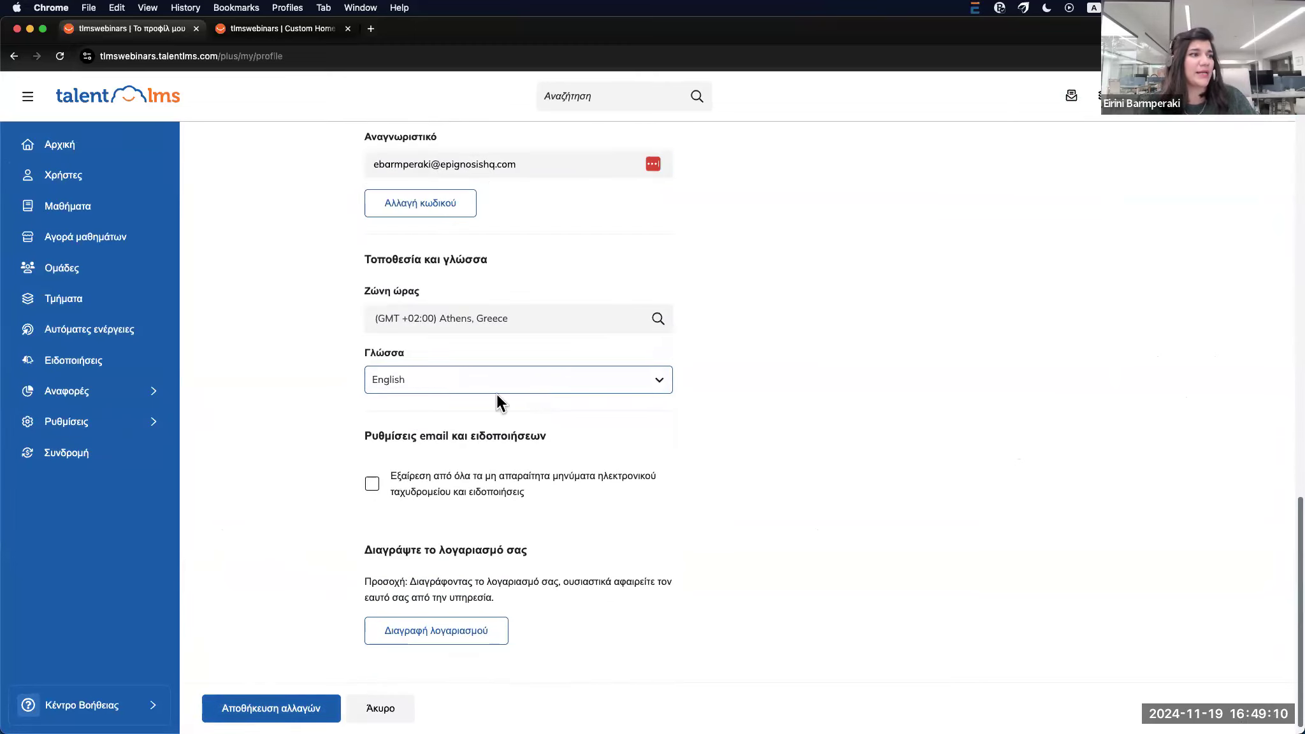
pyautogui.click(303, 714)
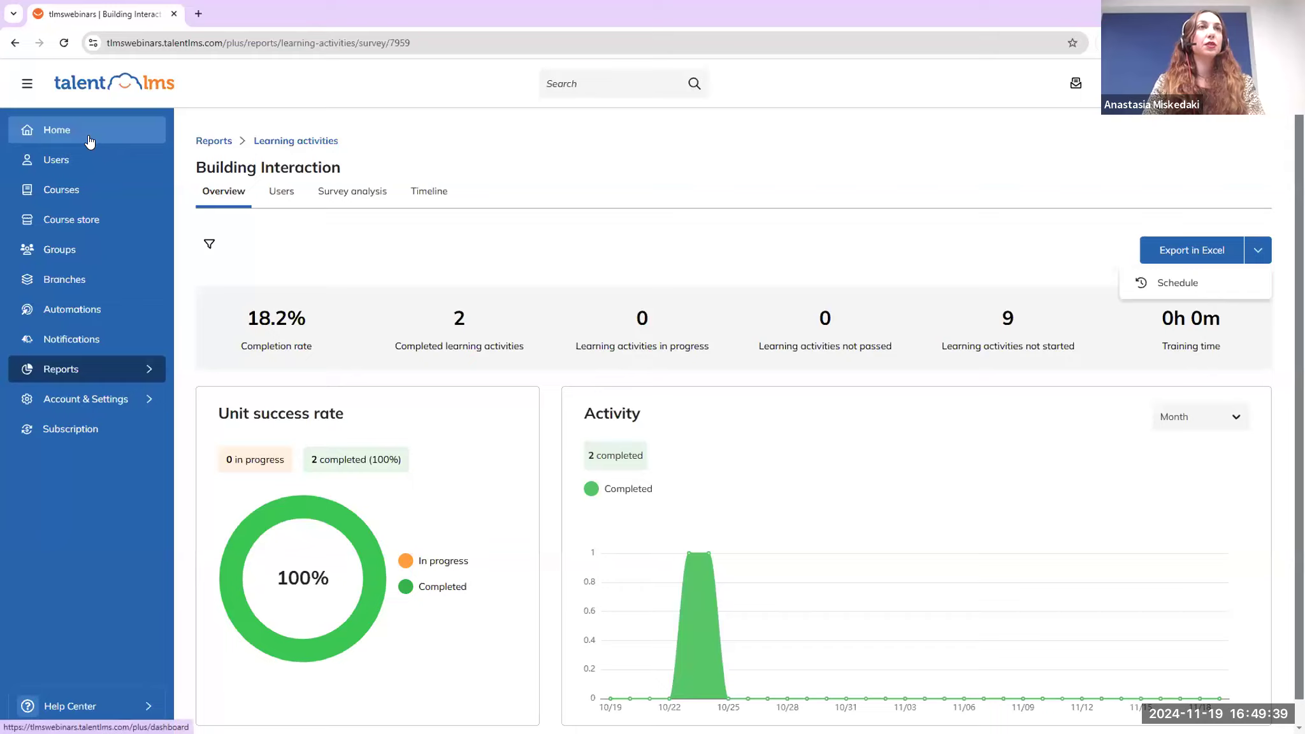
# Go back to the admin Home dashboard
pyautogui.click(88, 140)
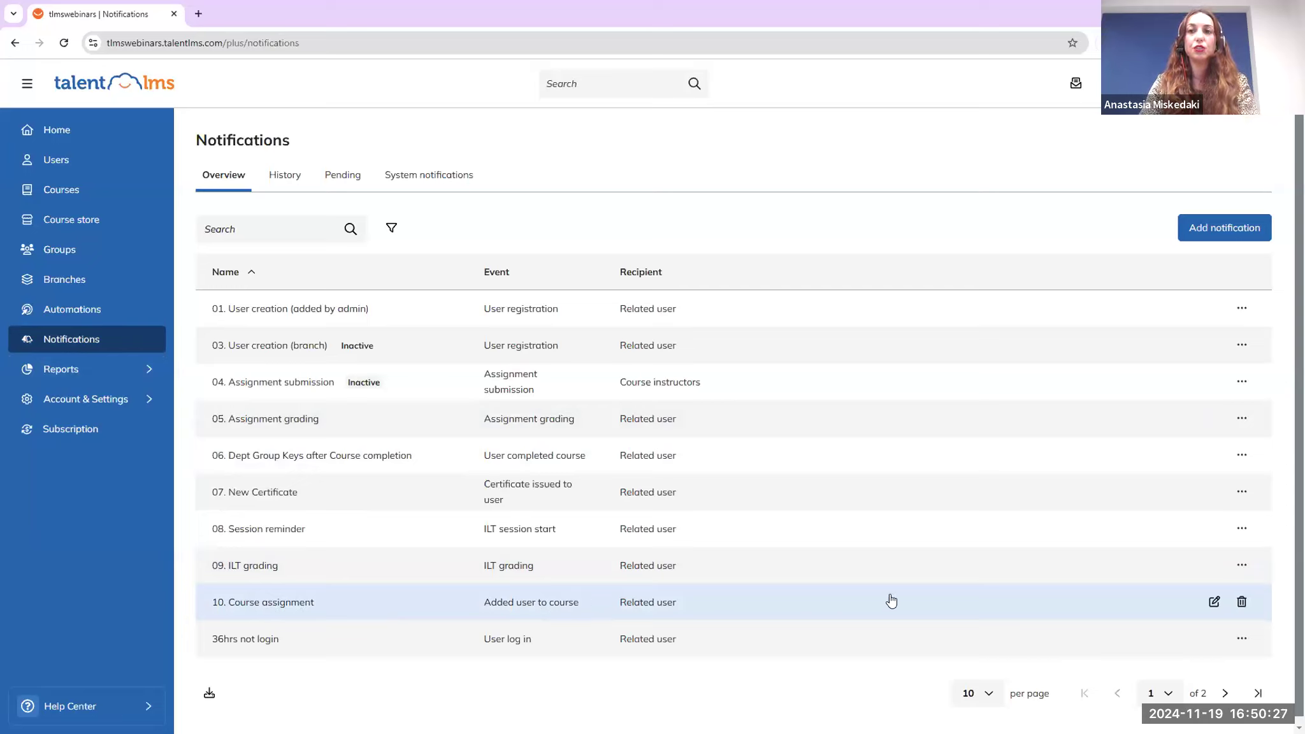
# Change the 10. Course assignment notification's delay from 24 hours to 1 hour and save
pyautogui.click(1208, 605)
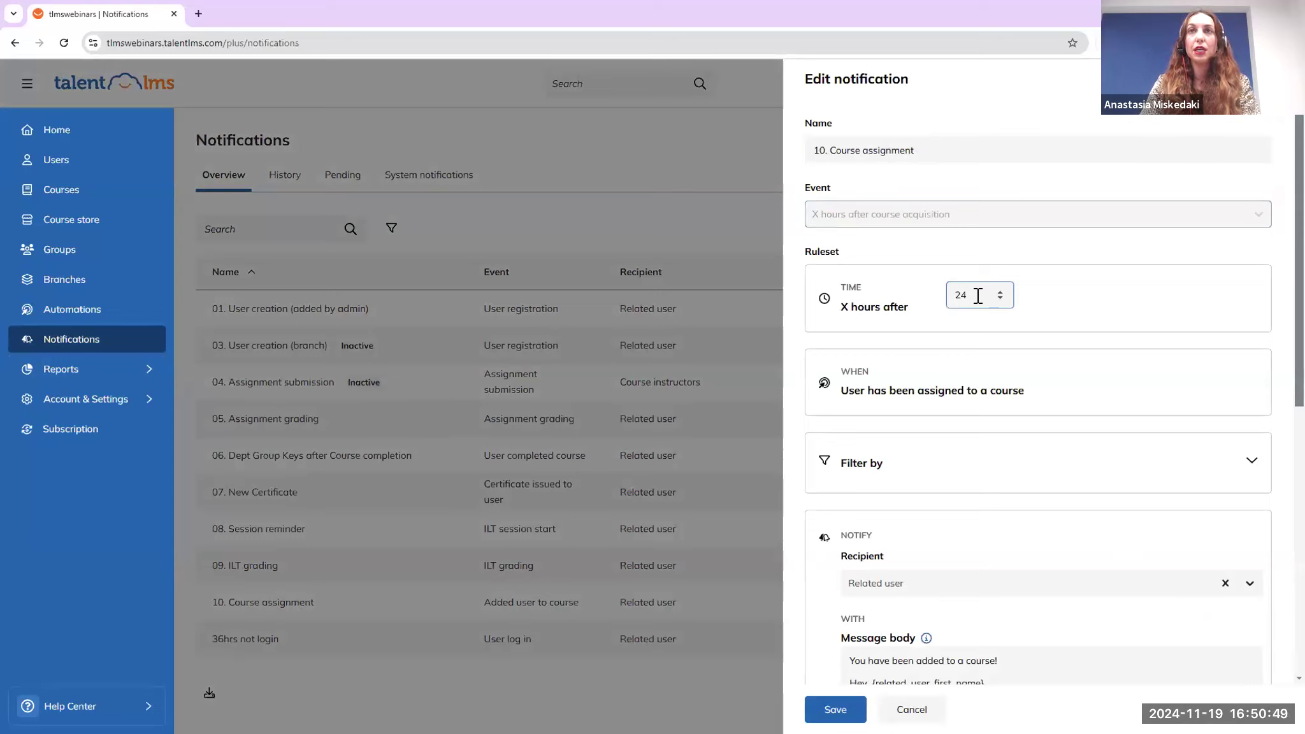
pyautogui.hotkey('ctrl', 'a')
pyautogui.press('BackSpace')
pyautogui.write('1')
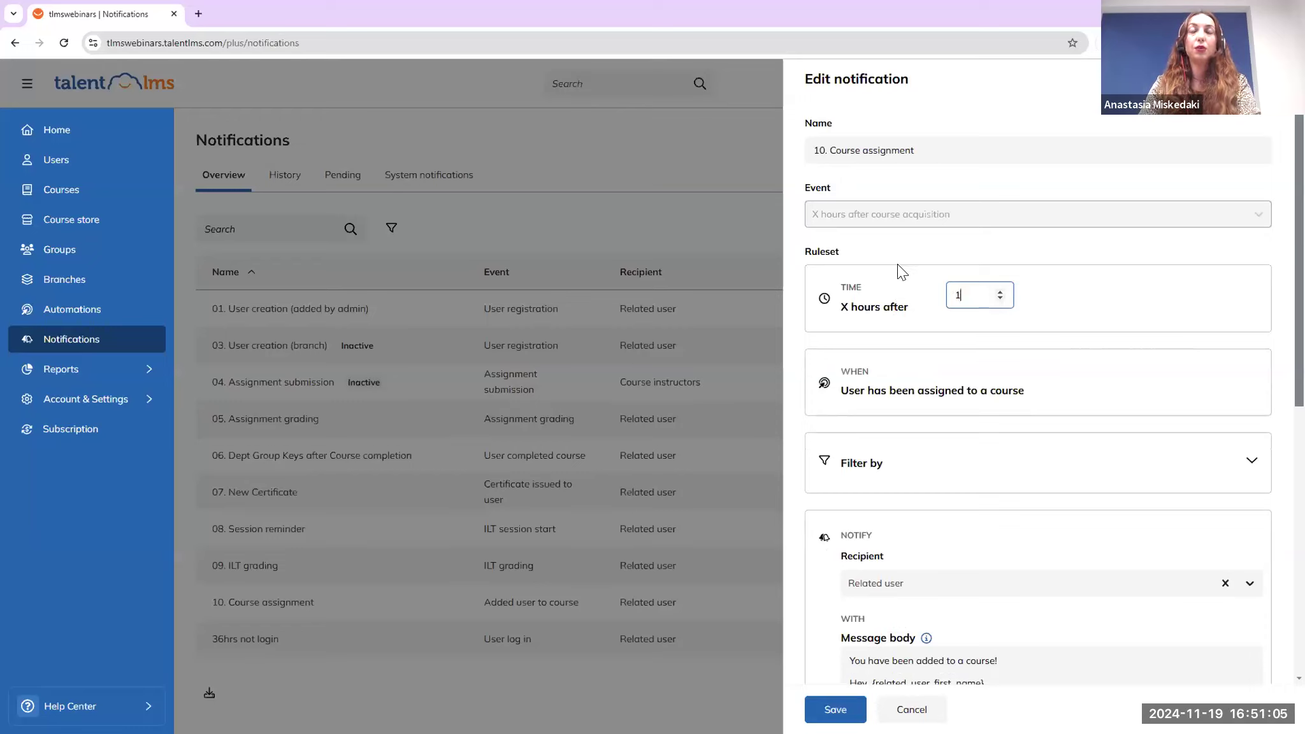
pyautogui.scroll(-3, 901, 272)
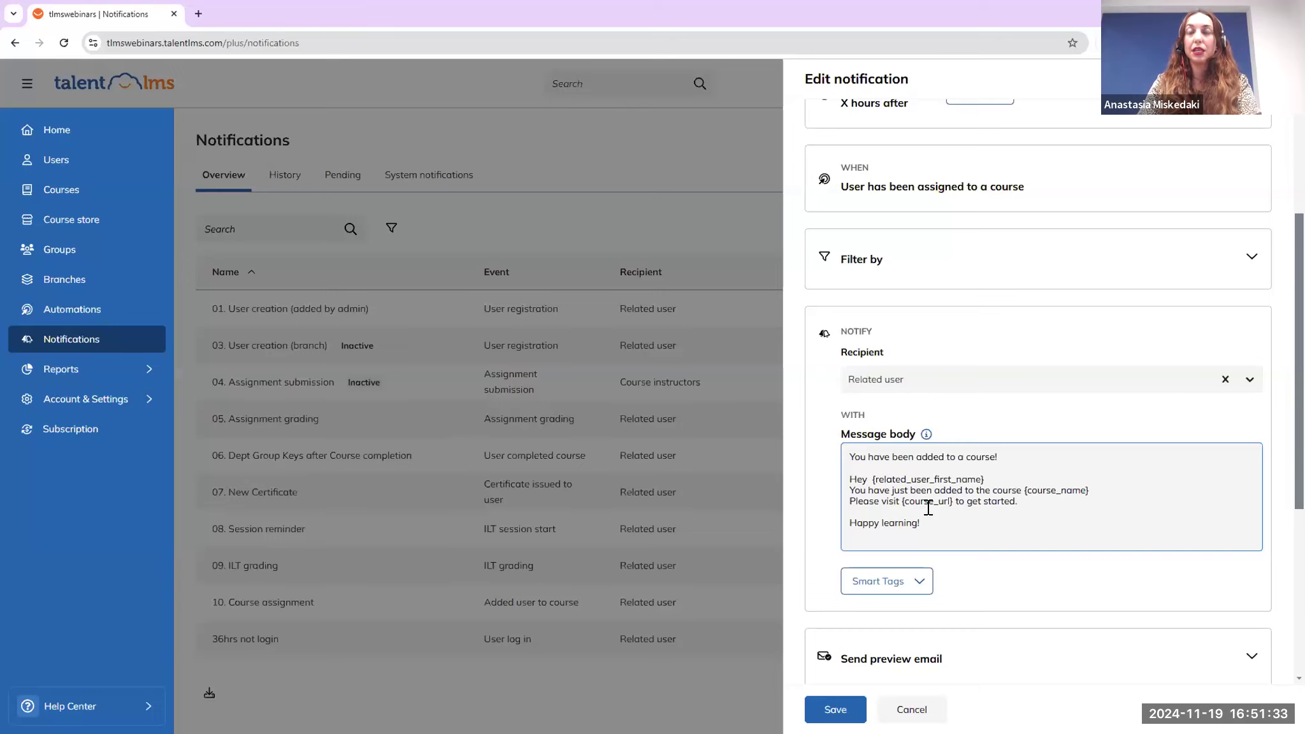
pyautogui.scroll(3, 923, 368)
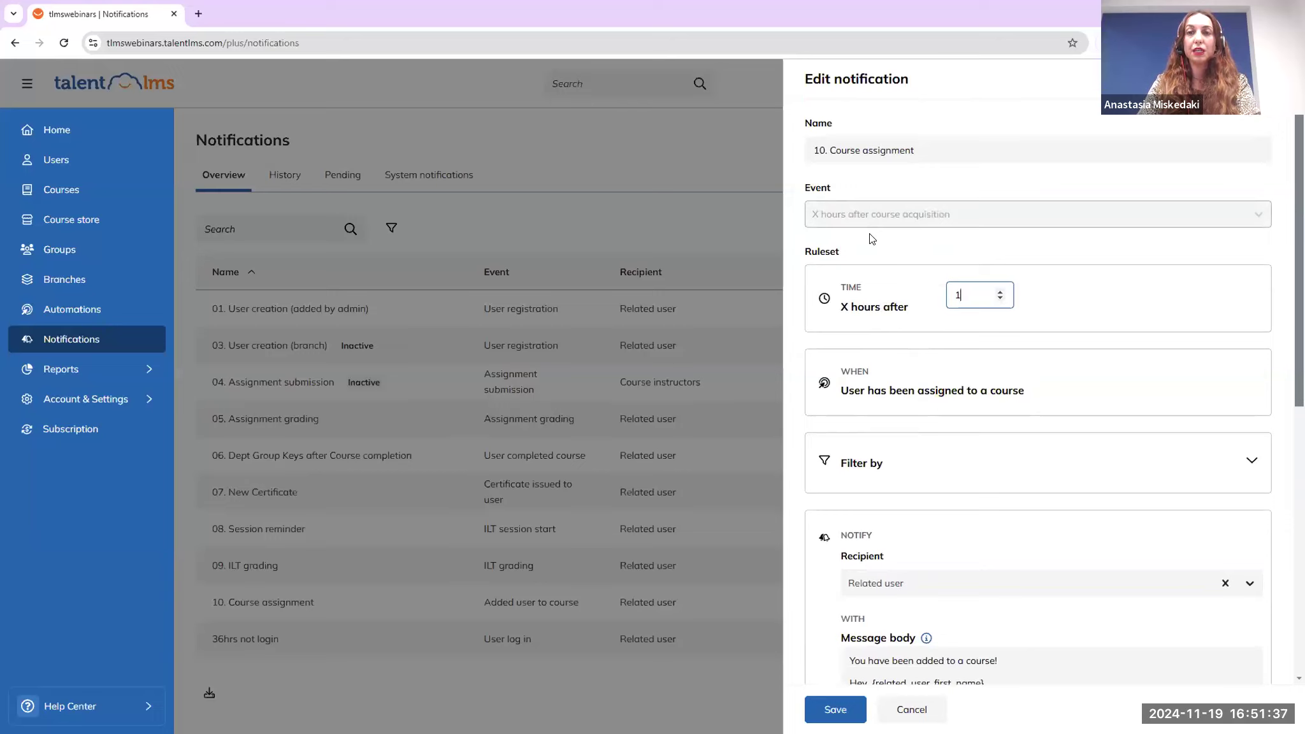
pyautogui.click(892, 666)
pyautogui.click(835, 709)
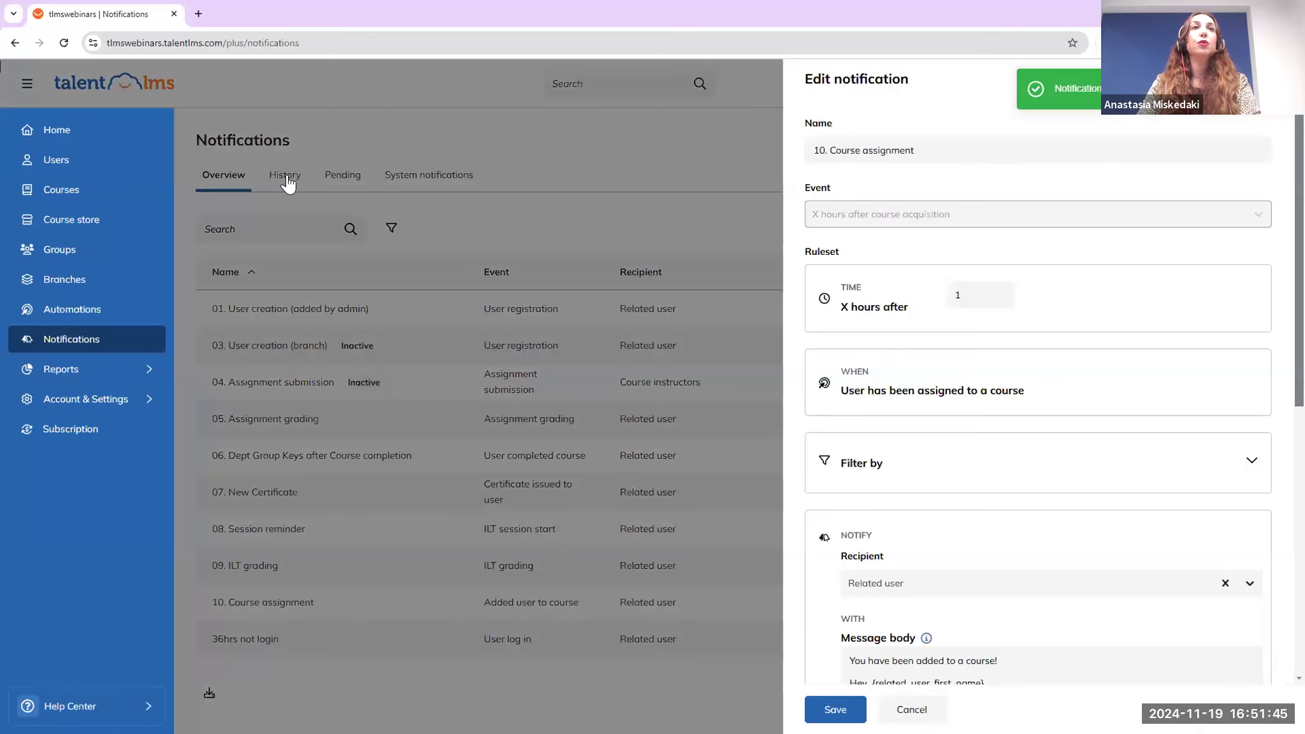
# Review the sent-notification History tab and its search box, then head to the Courses page
pyautogui.click(286, 175)
pyautogui.click(287, 175)
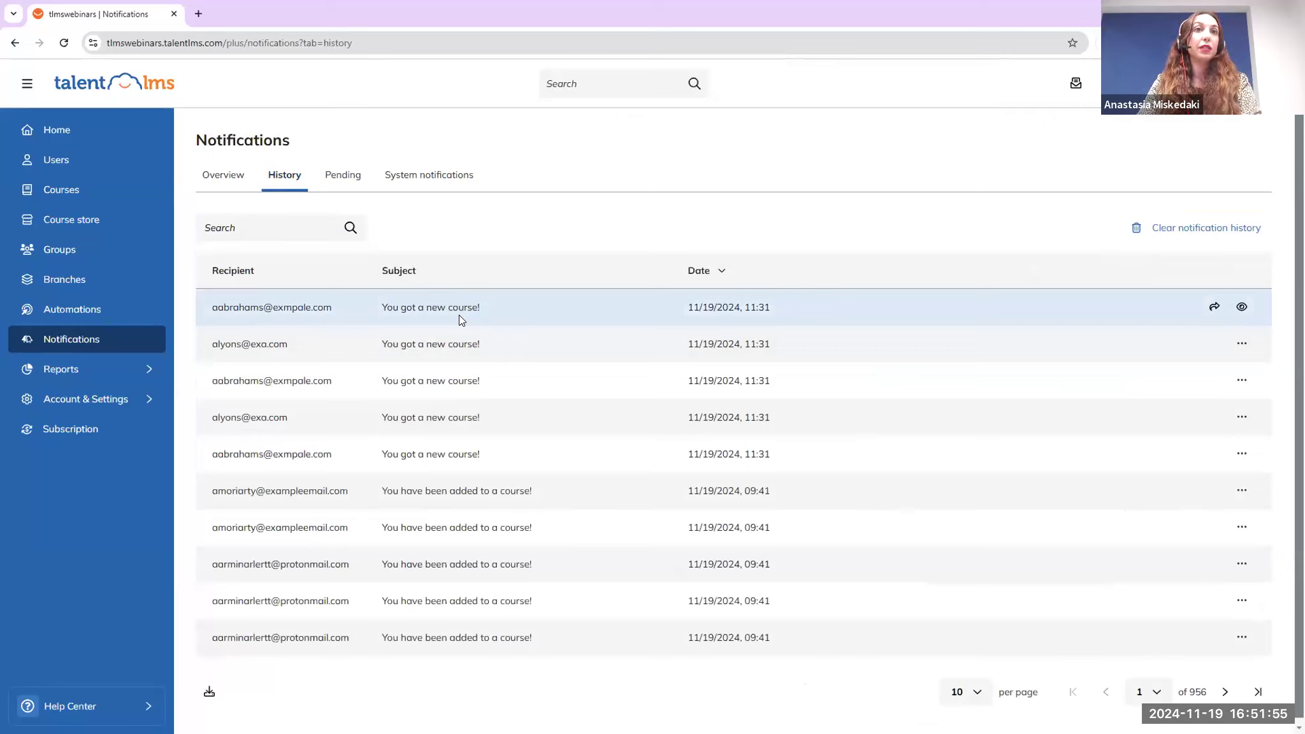
pyautogui.click(263, 228)
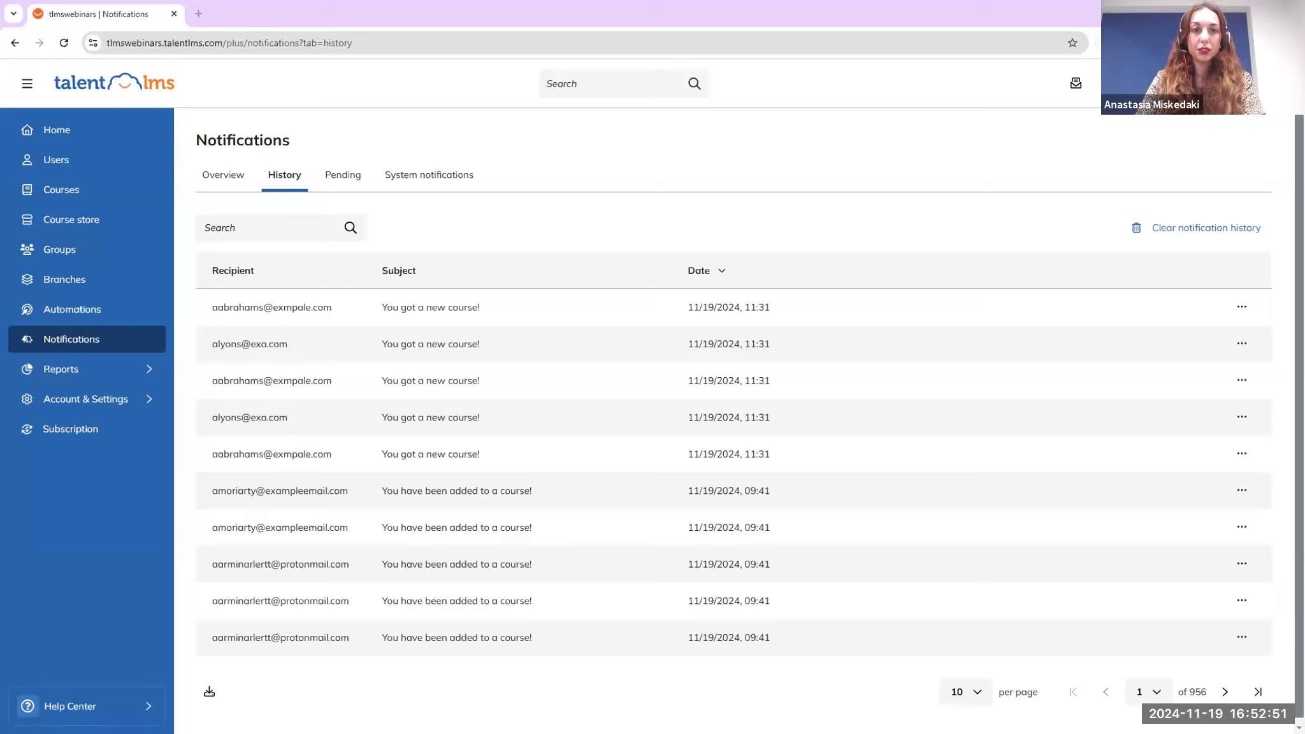
pyautogui.click(53, 193)
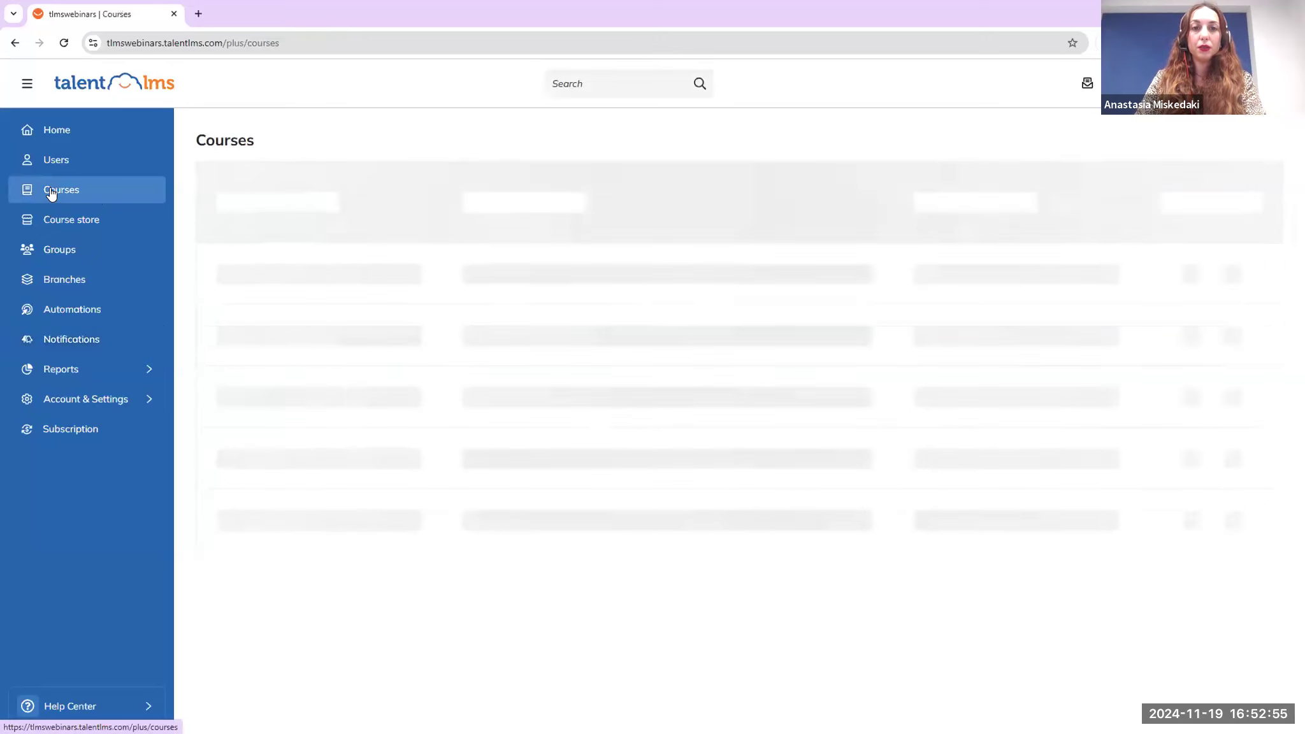
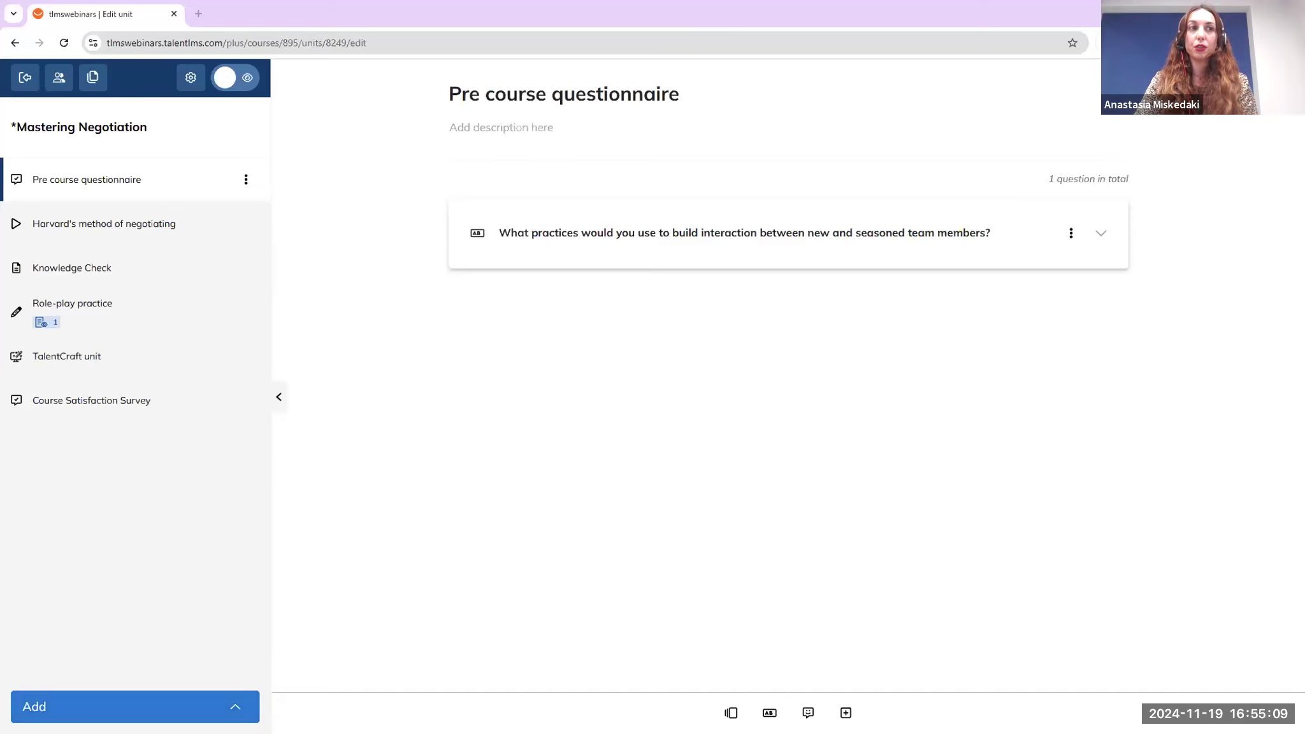
# Show the content types that can be added to the Mastering Negotiation course
pyautogui.click(135, 707)
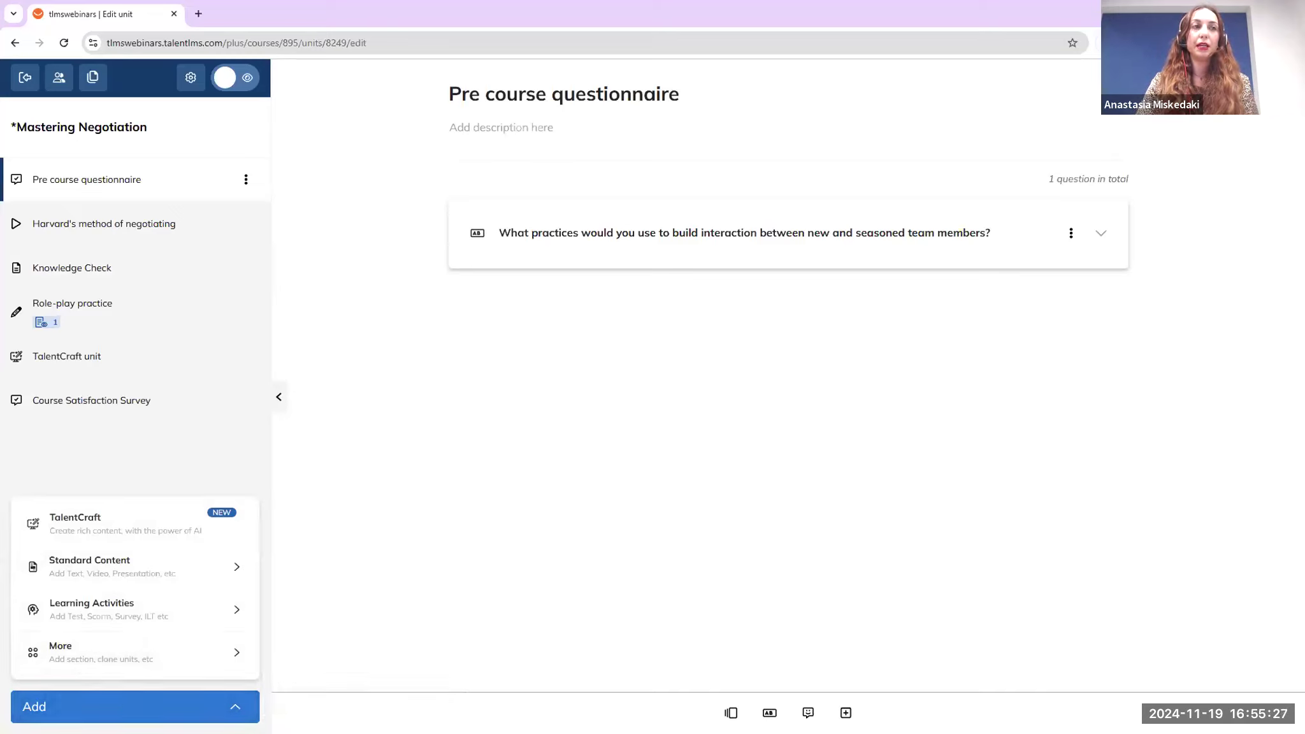
# Add a new section via More > Section and rename Section 1 to 'Pre-course section'
pyautogui.moveTo(121, 605)
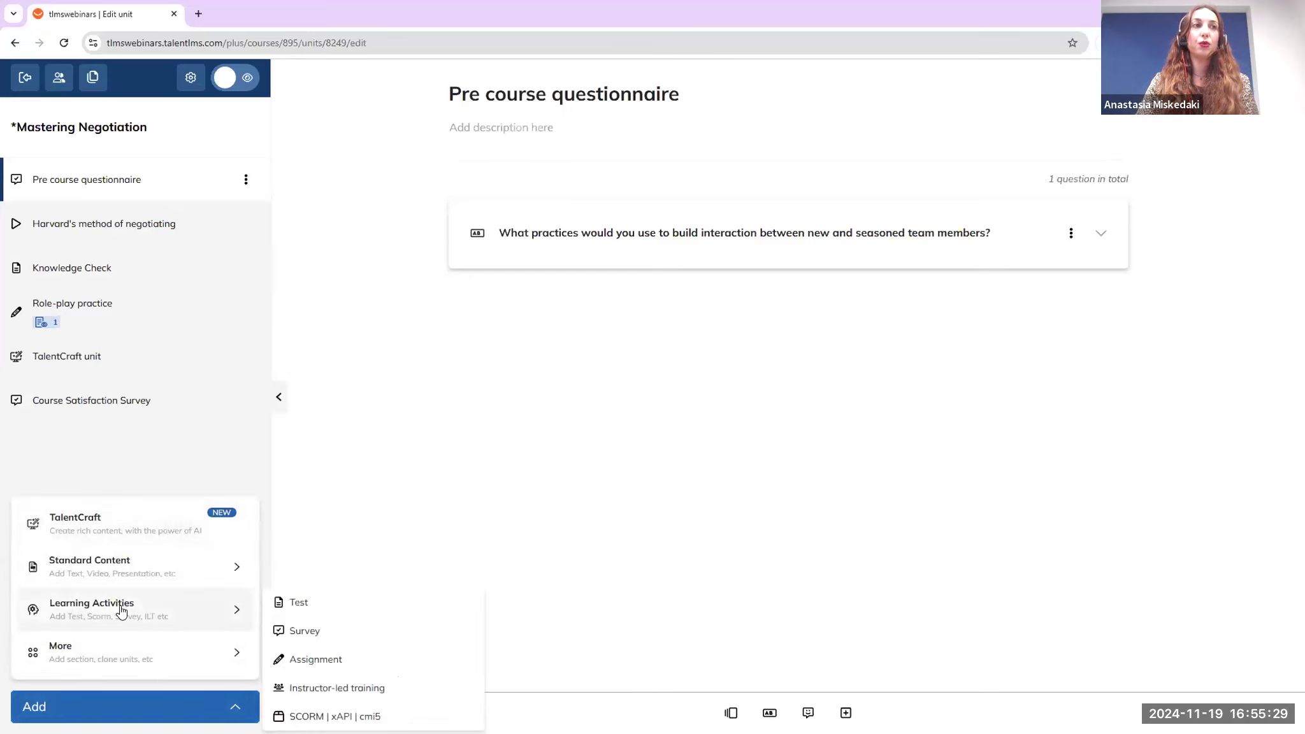
pyautogui.moveTo(152, 657)
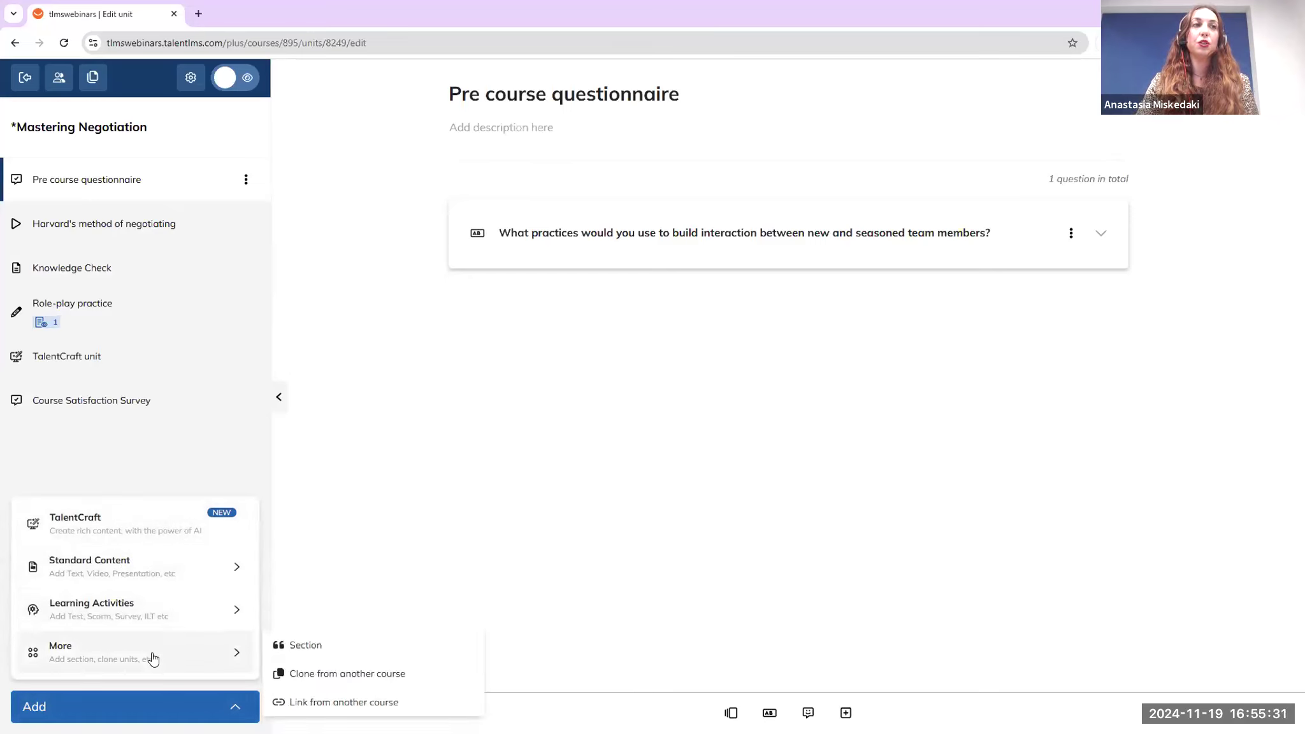
pyautogui.click(298, 646)
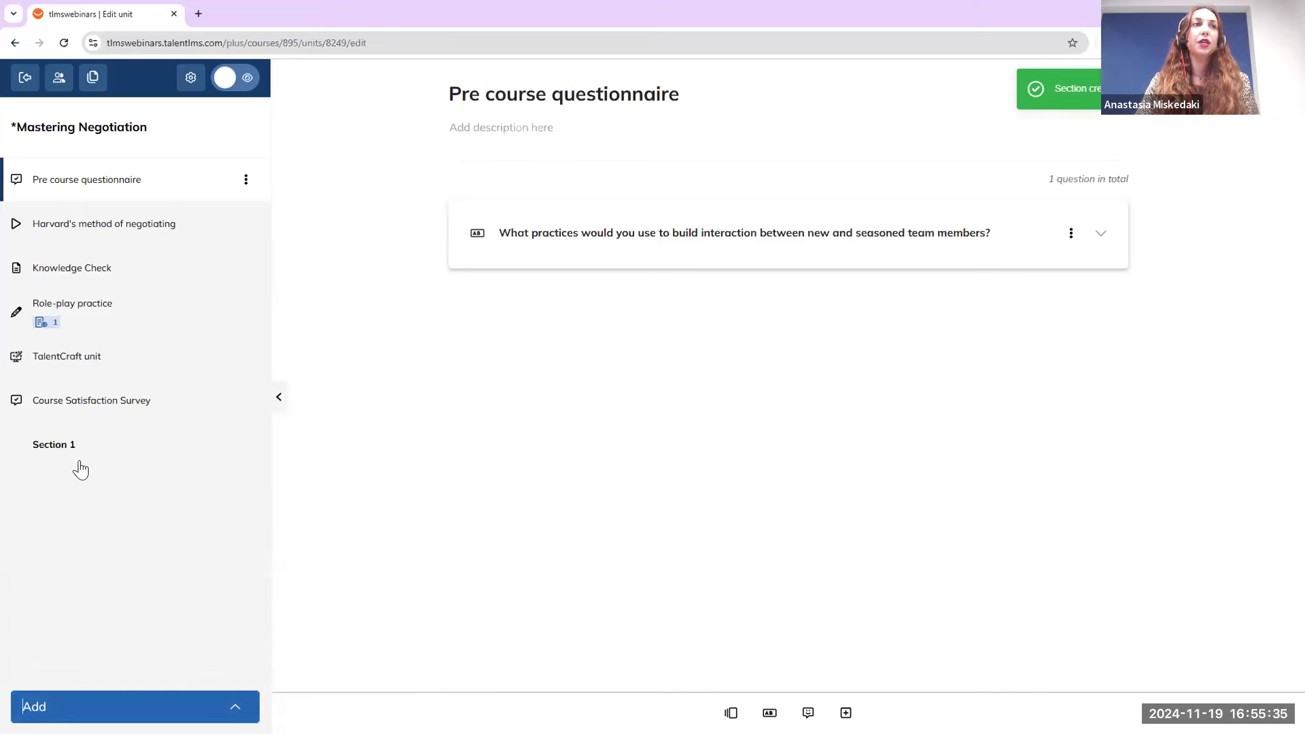
pyautogui.click(246, 445)
pyautogui.click(202, 479)
pyautogui.hotkey('ctrl', 'a')
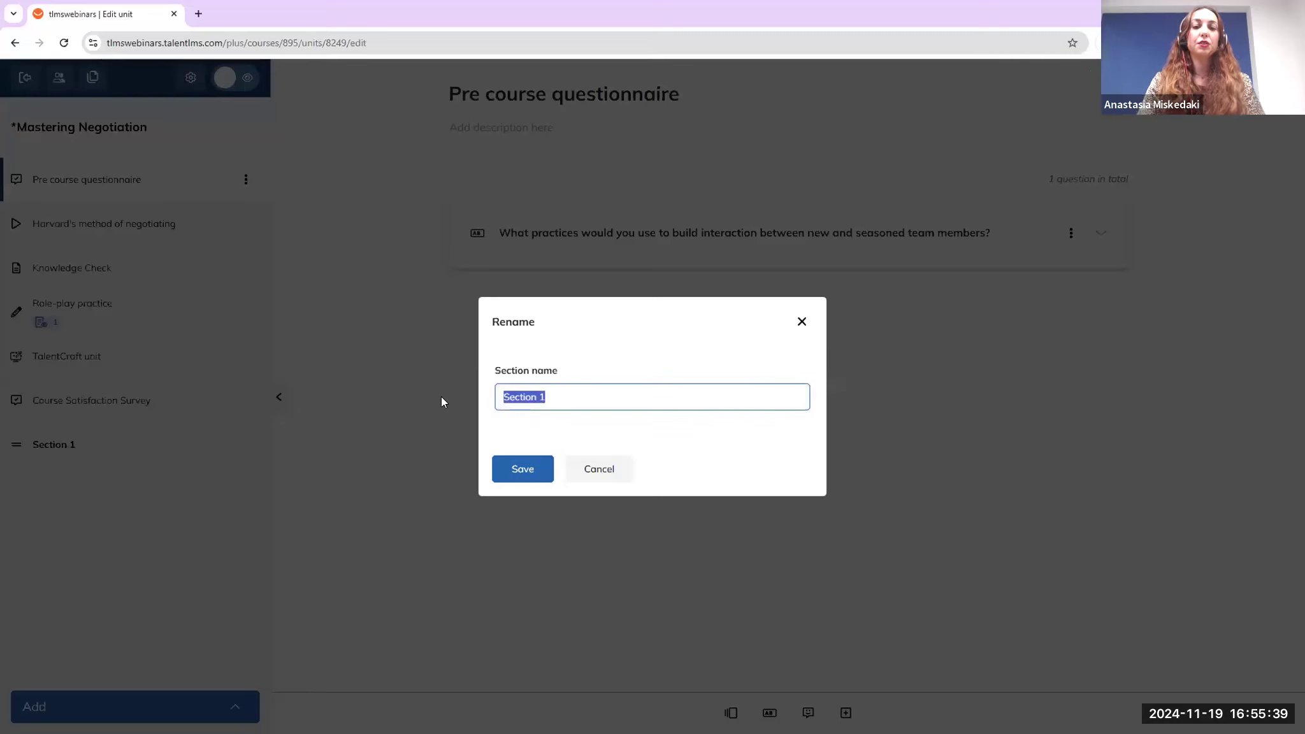
pyautogui.write('Intr')
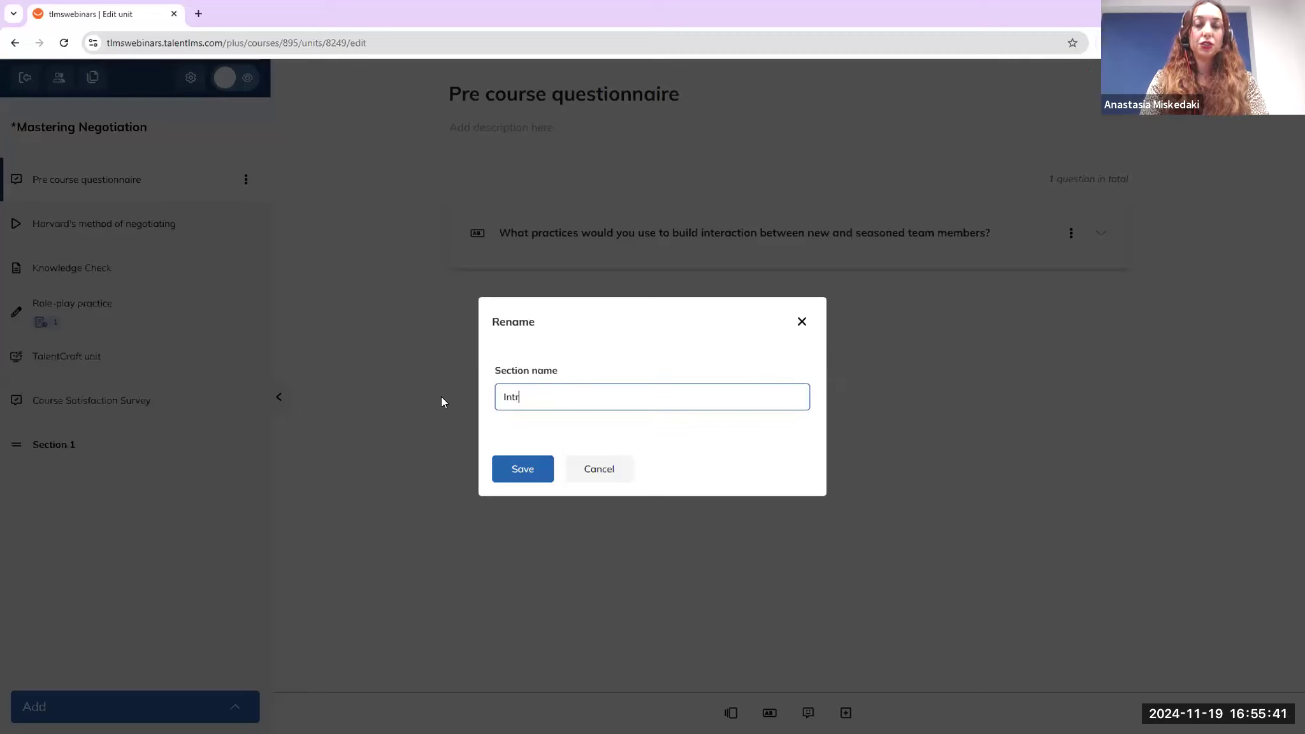
pyautogui.write('oduction')
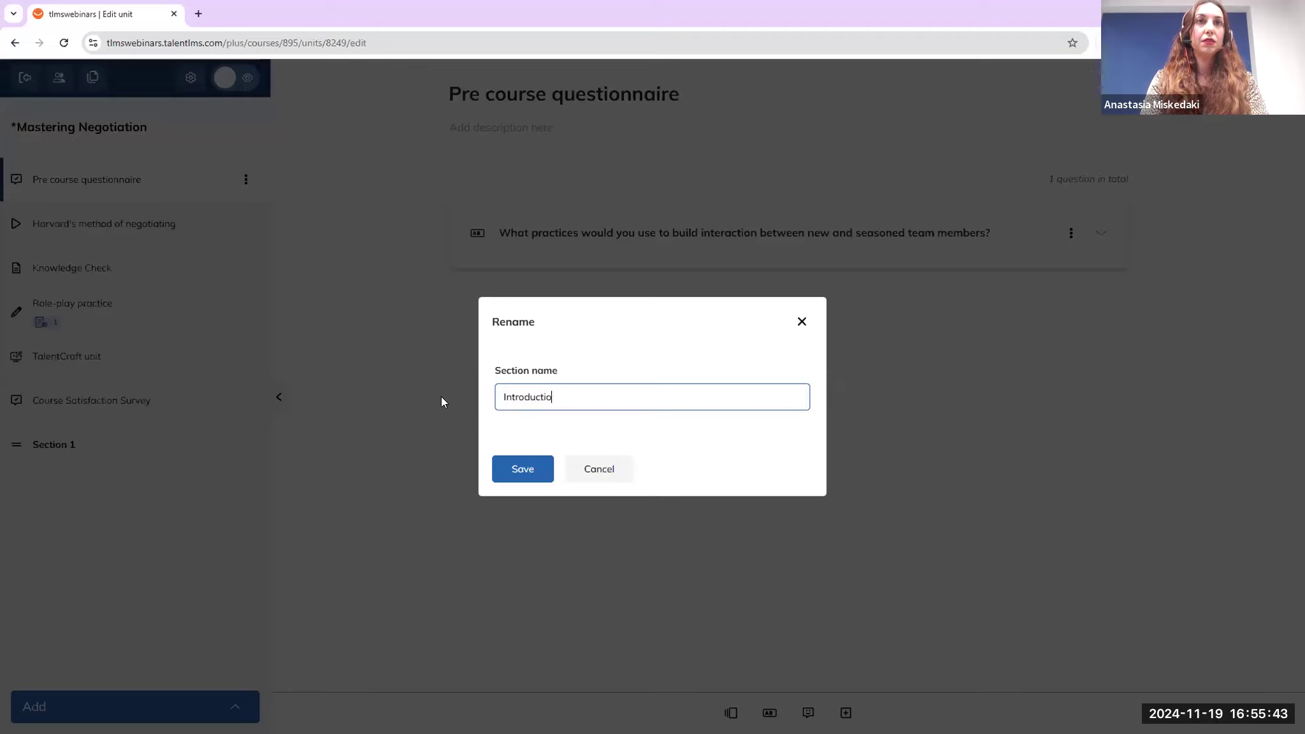
pyautogui.press('BackSpace')
pyautogui.press('BackSpace')
pyautogui.press('BackSpace')
pyautogui.press('BackSpace')
pyautogui.press('BackSpace')
pyautogui.press('BackSpace')
pyautogui.press('BackSpace')
pyautogui.press('BackSpace')
pyautogui.press('BackSpace')
pyautogui.press('BackSpace')
pyautogui.press('BackSpace')
pyautogui.press('BackSpace')
pyautogui.press('BackSpace')
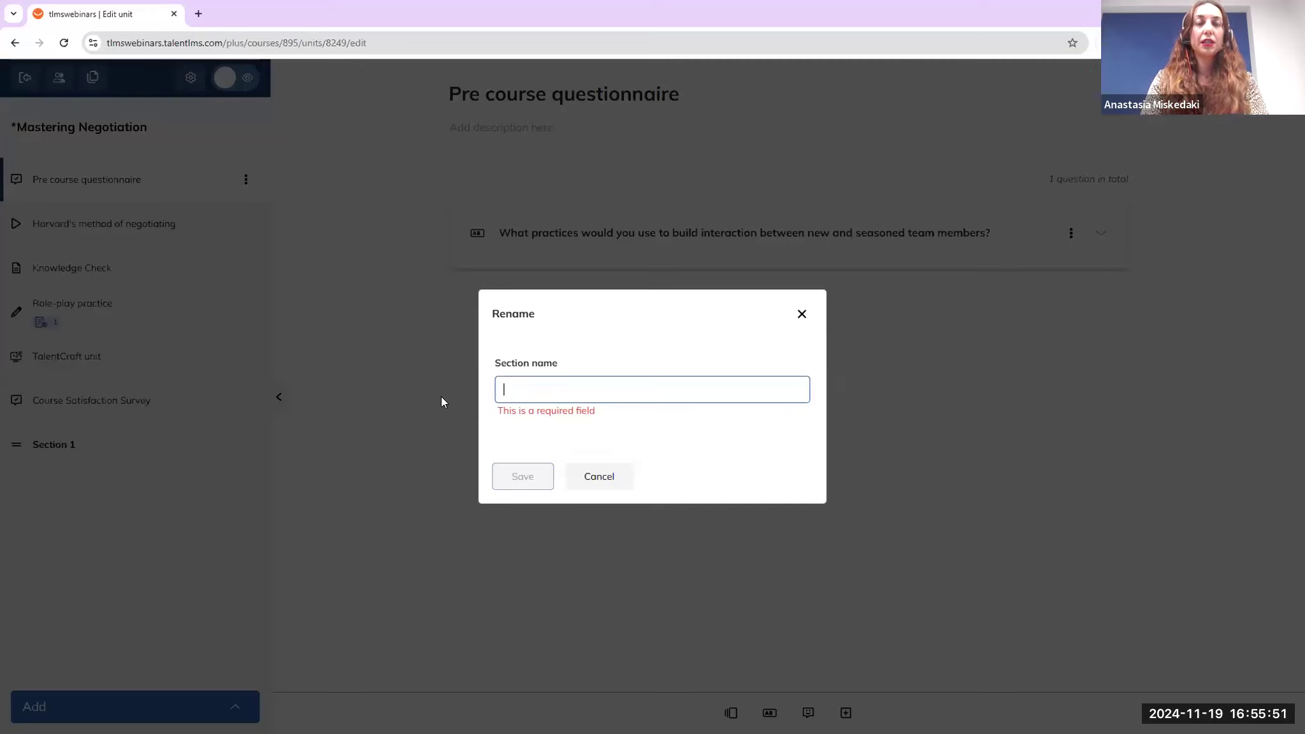
pyautogui.write('Pre')
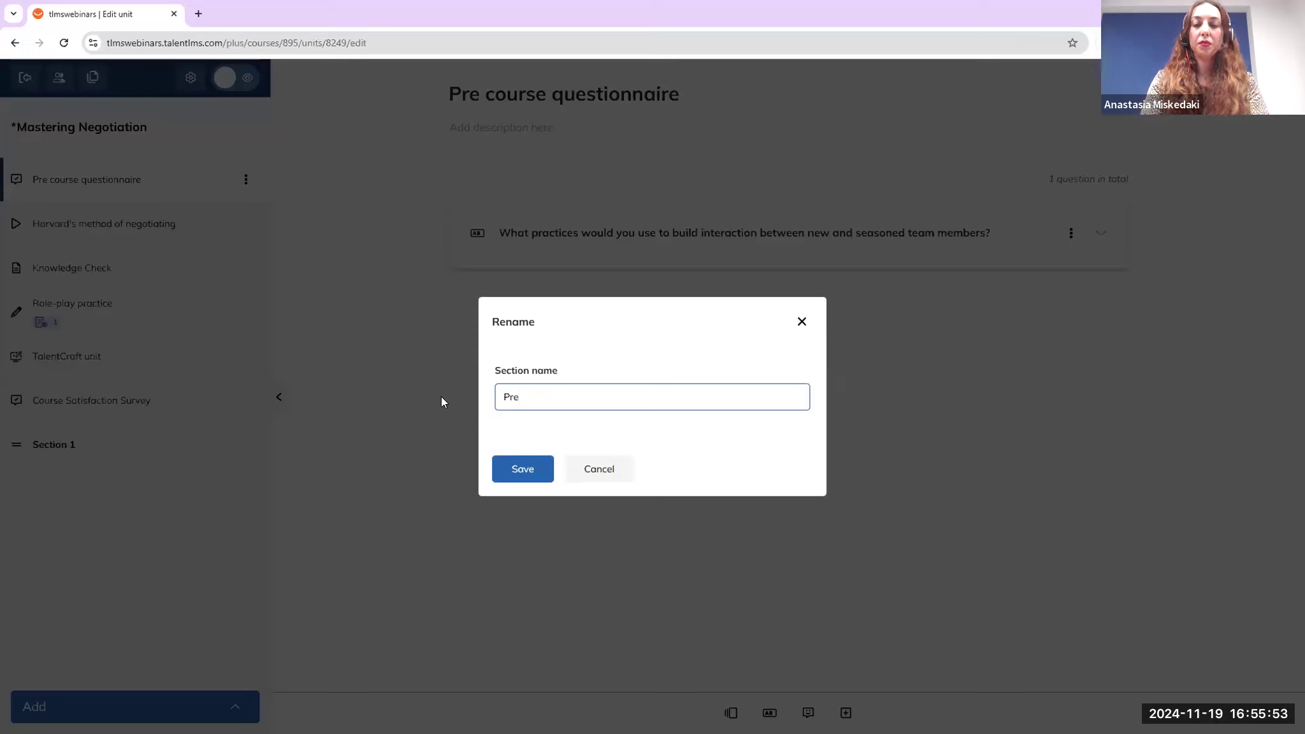
pyautogui.write('-course section')
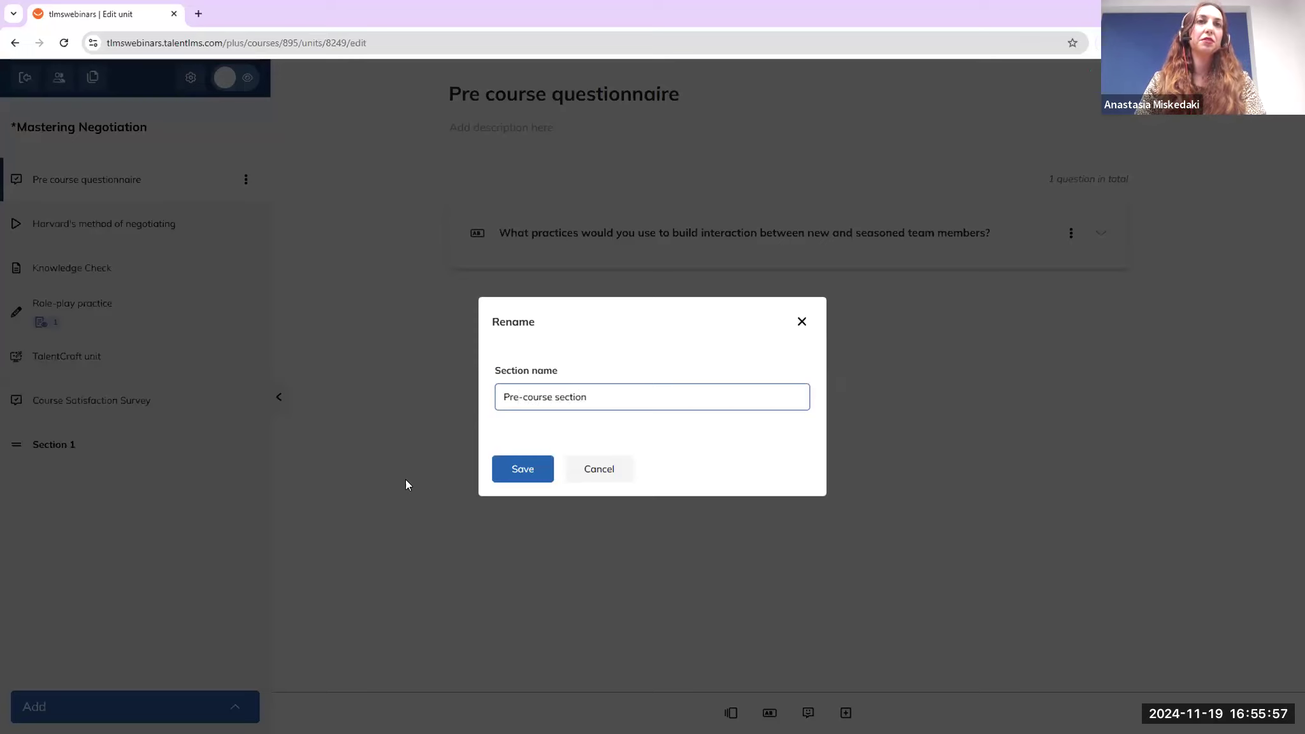
pyautogui.click(518, 472)
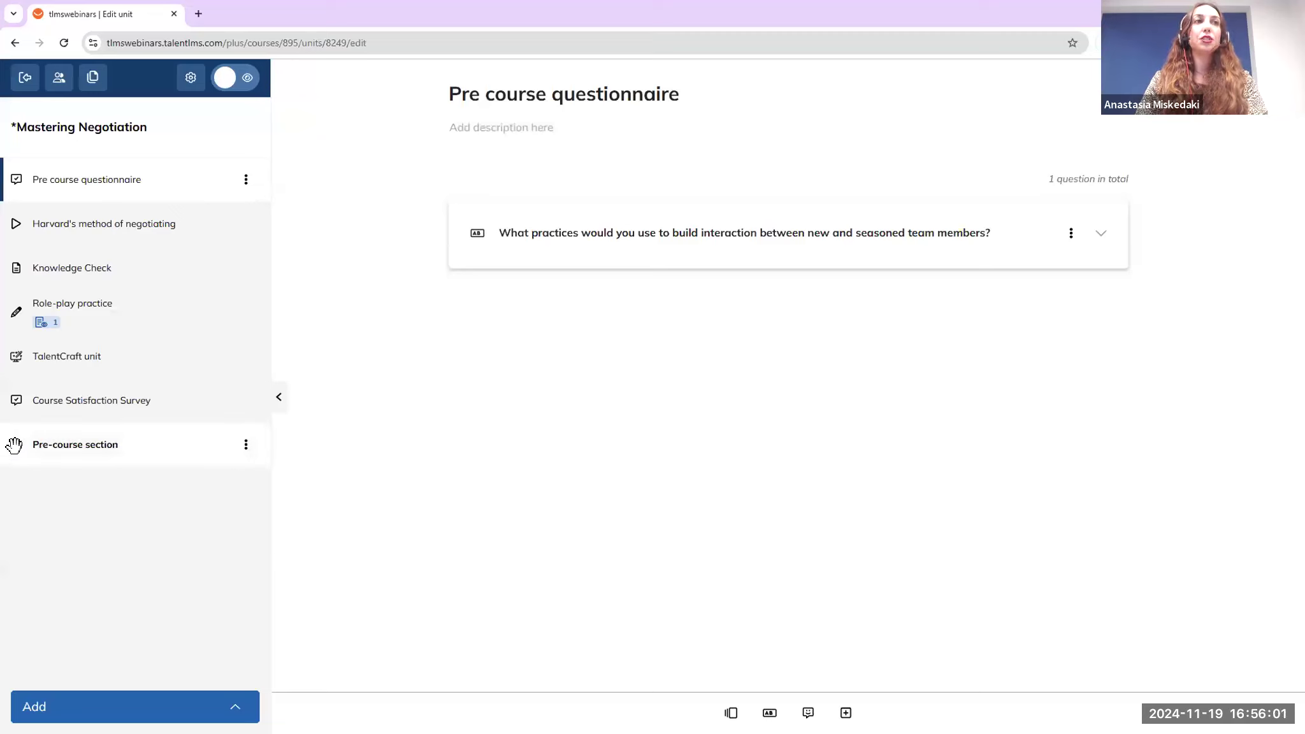
# Move Pre-course section to the top of the outline and add a second section
pyautogui.moveTo(16, 441); pyautogui.dragTo(19, 180)
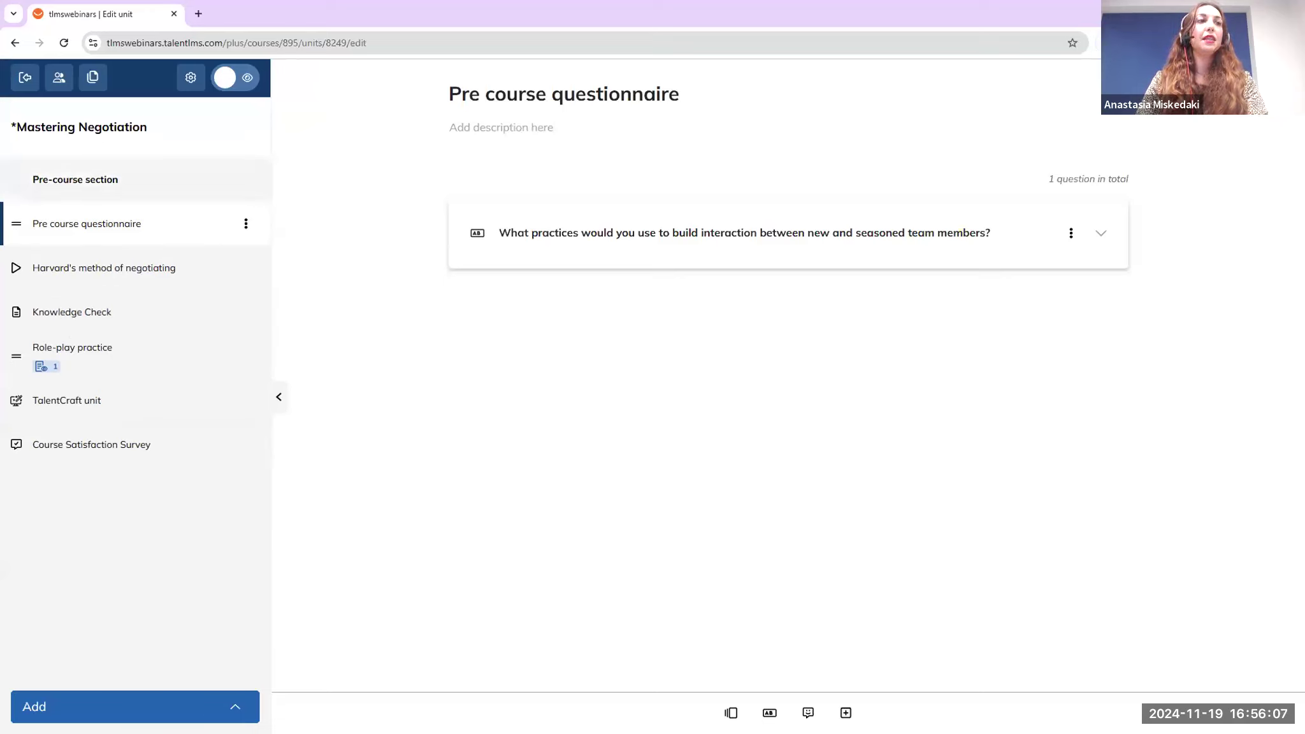
pyautogui.click(160, 706)
pyautogui.click(166, 660)
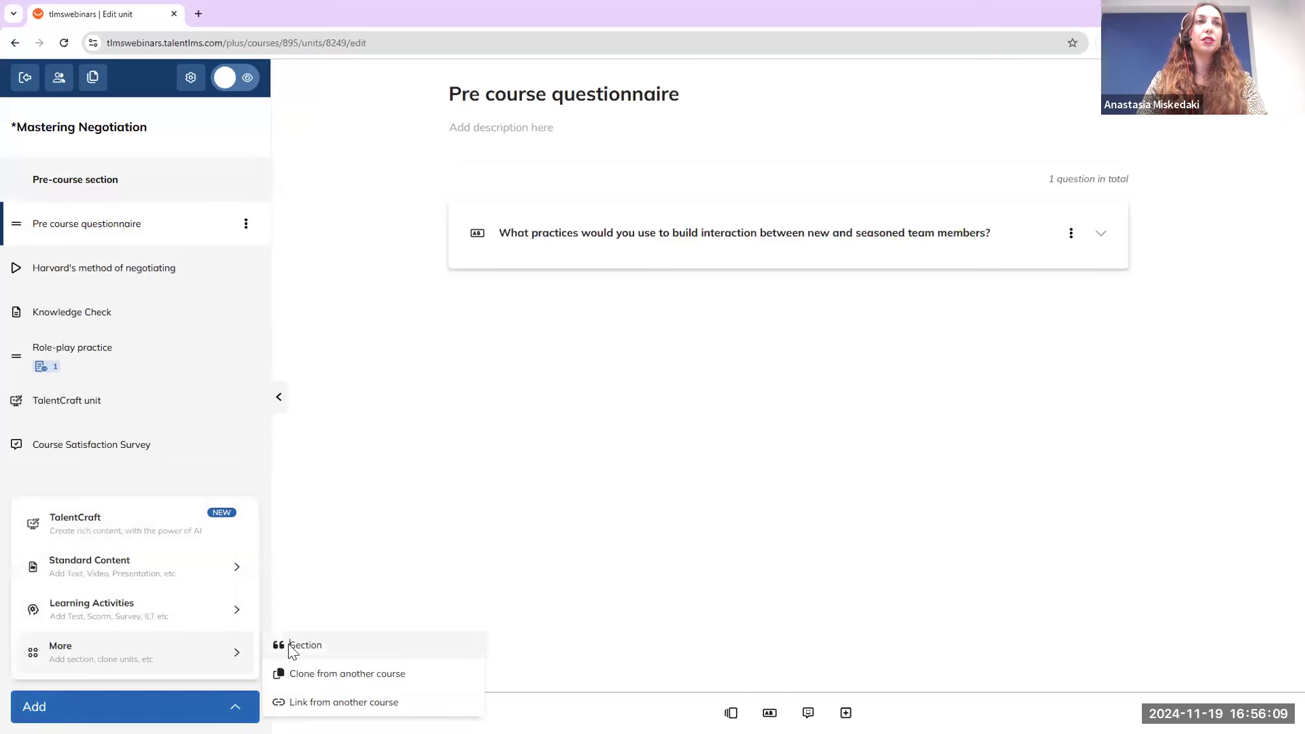
pyautogui.click(290, 646)
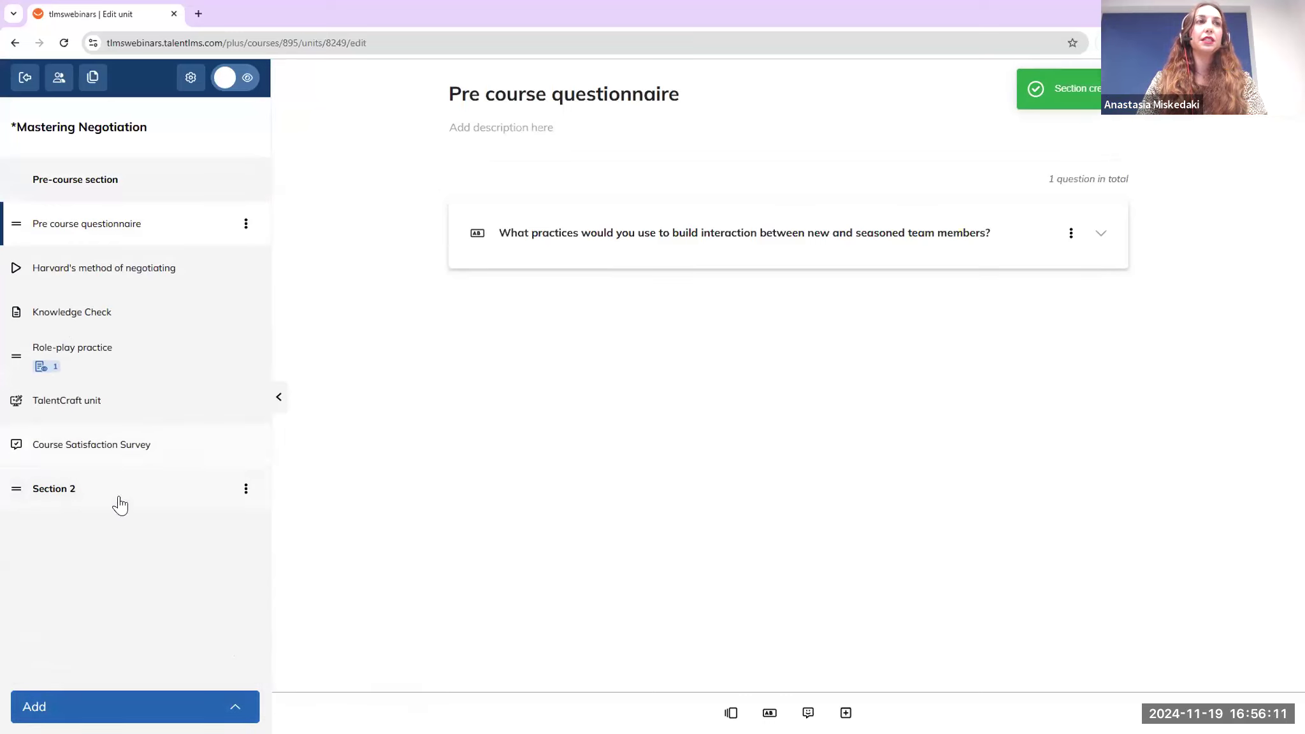
# Rename Section 2 to 'Main course' and place it right after the Pre course questionnaire
pyautogui.click(246, 489)
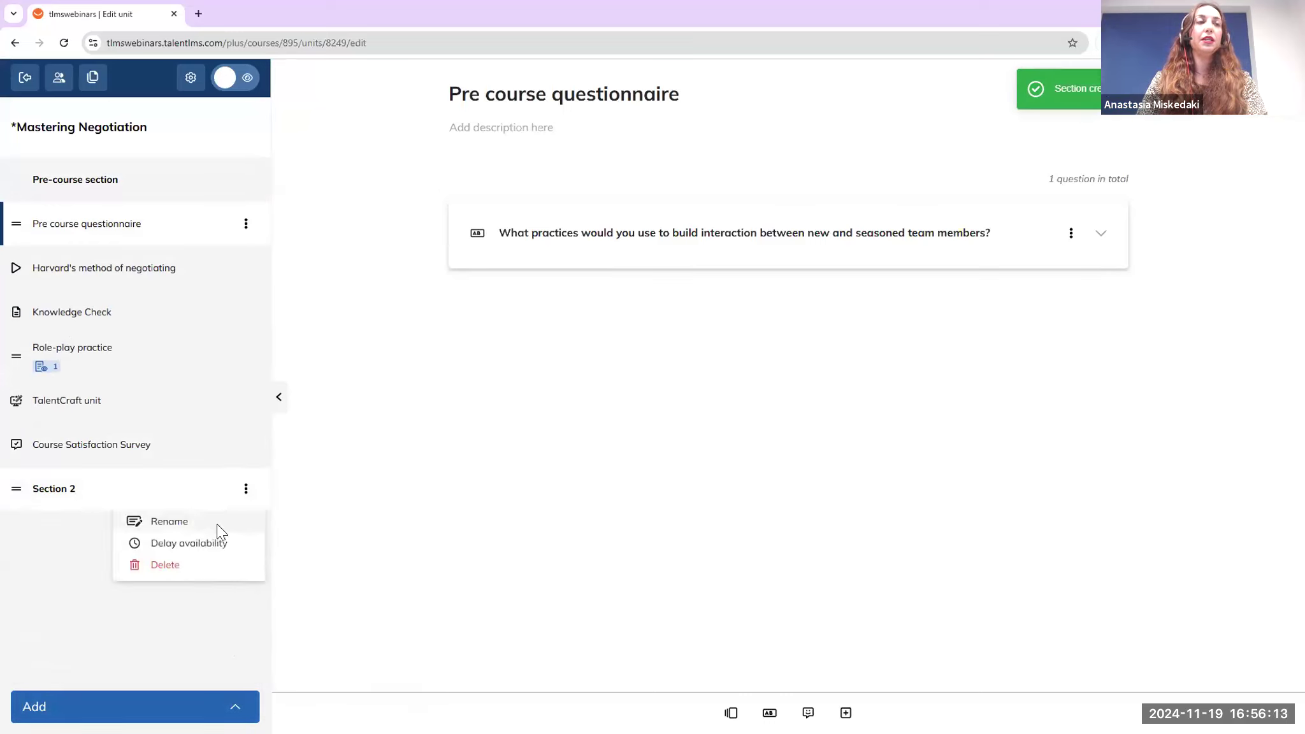
pyautogui.click(216, 524)
pyautogui.tripleClick(547, 398)
pyautogui.write('Main c')
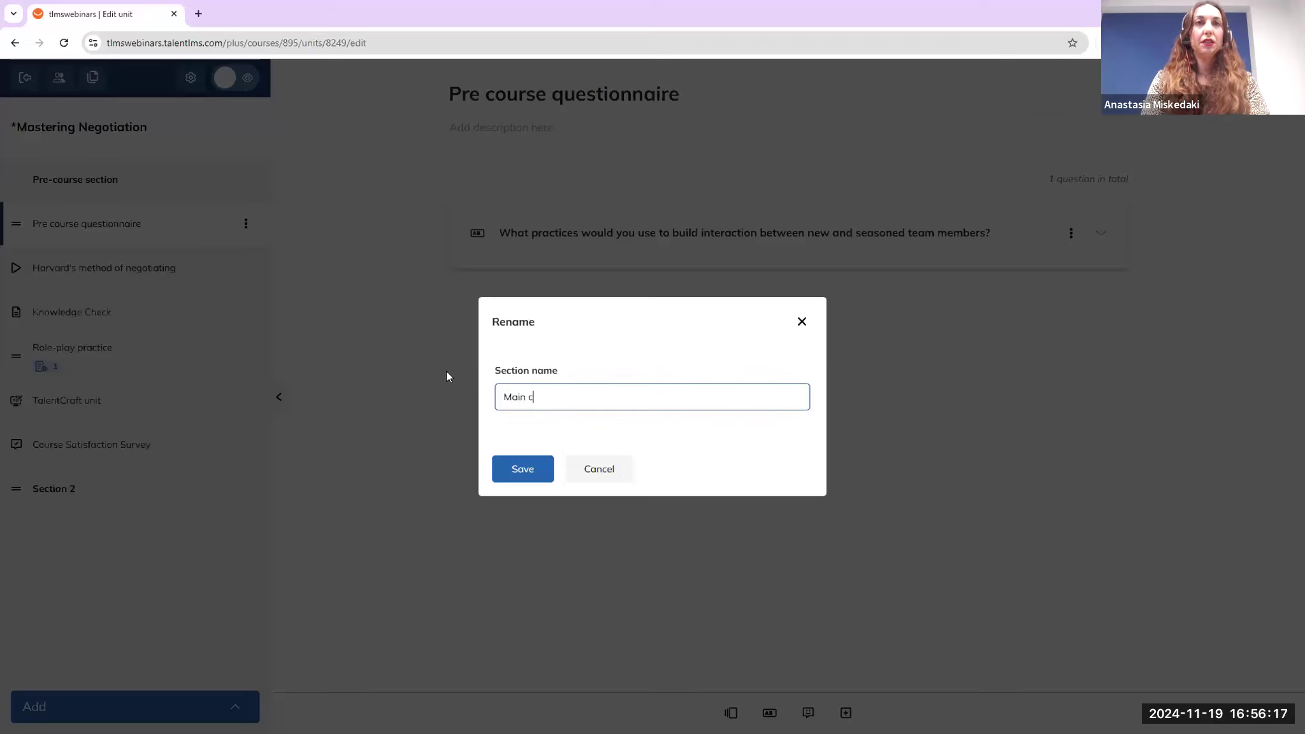
pyautogui.write('ourse')
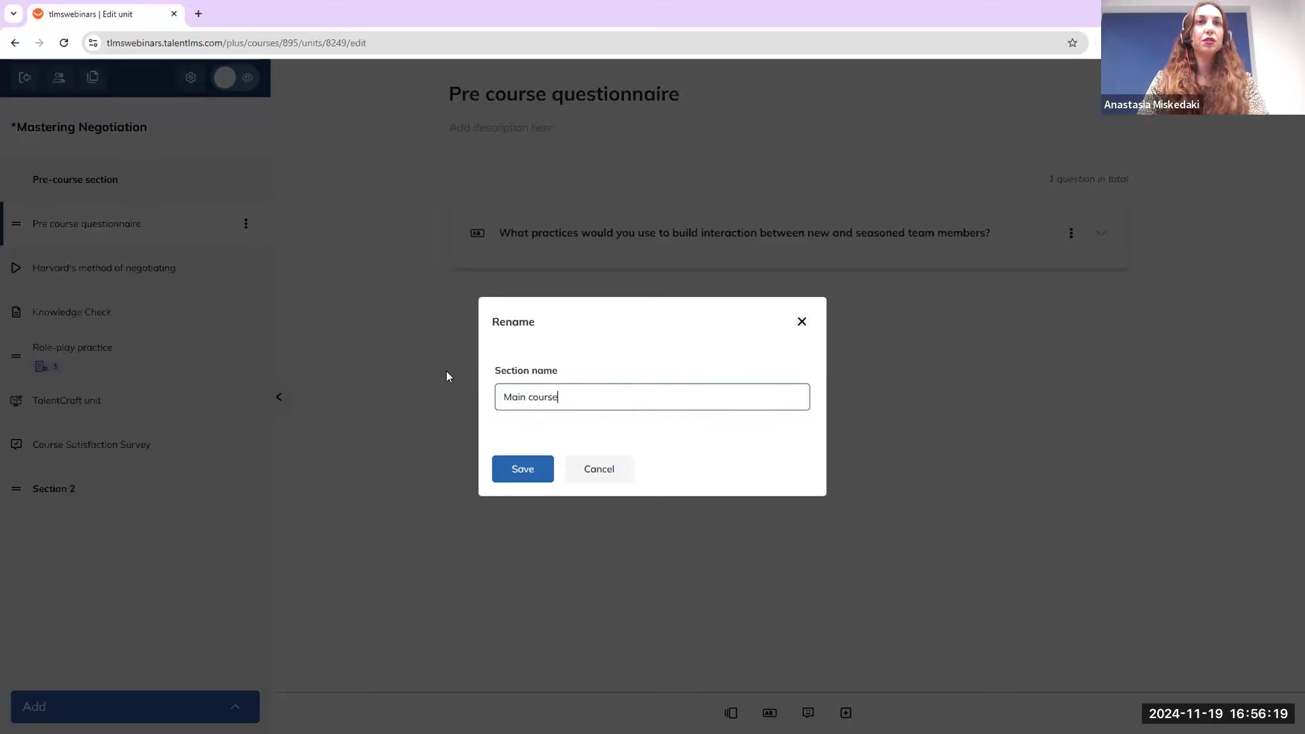
pyautogui.click(531, 471)
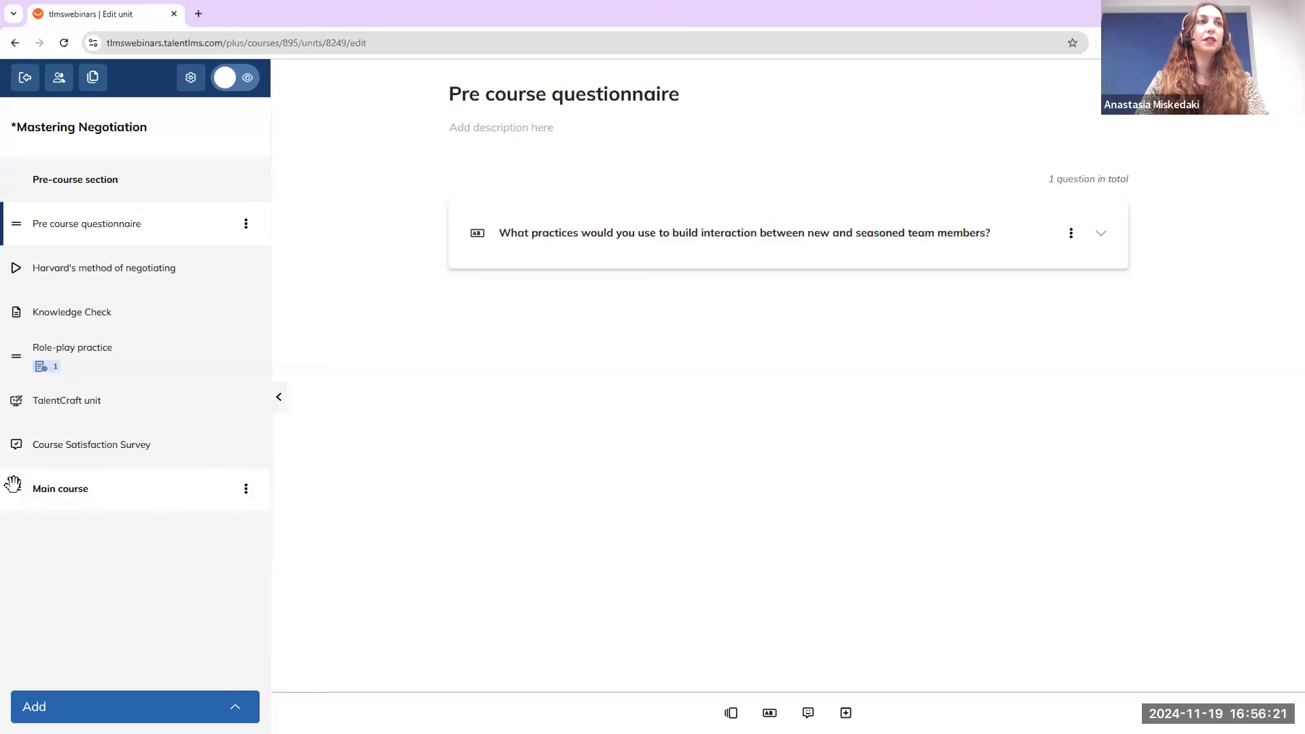
pyautogui.moveTo(14, 479); pyautogui.dragTo(23, 273)
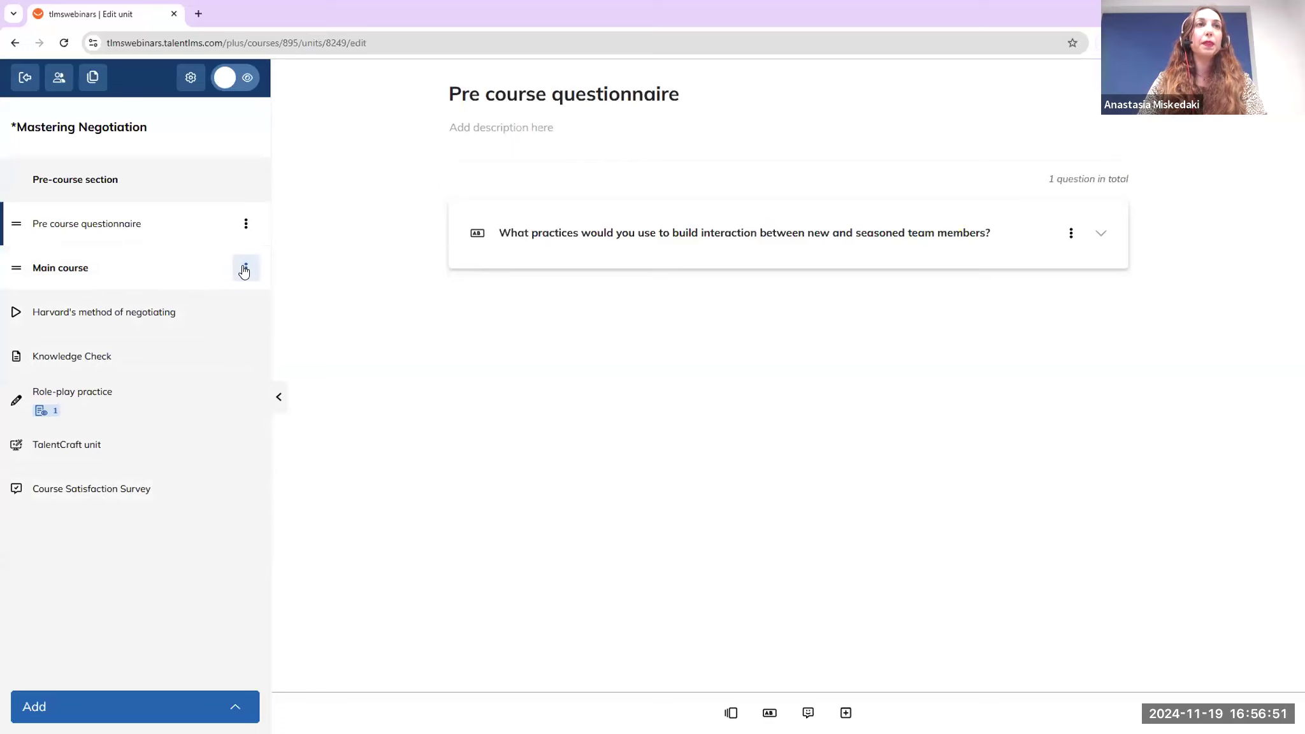
# Give the Main course section a delayed availability of 1 day and save the delay
pyautogui.click(246, 267)
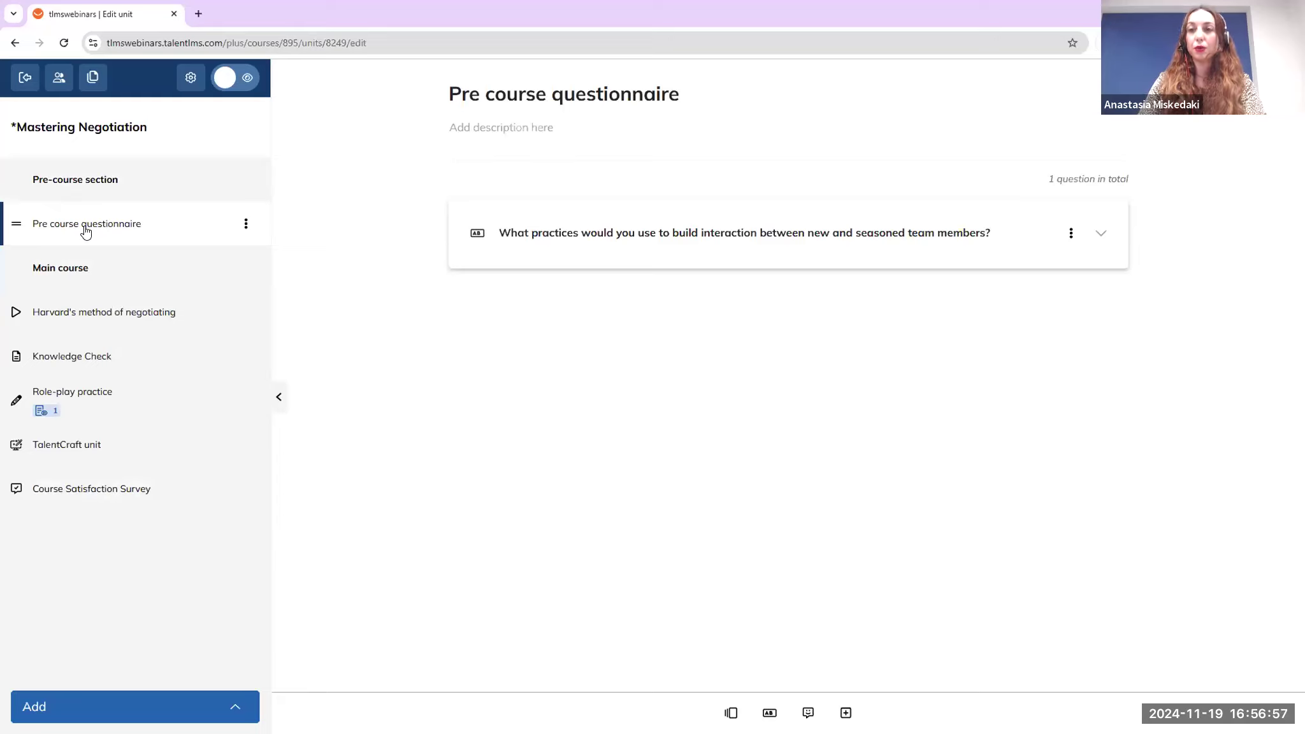
pyautogui.moveTo(217, 284)
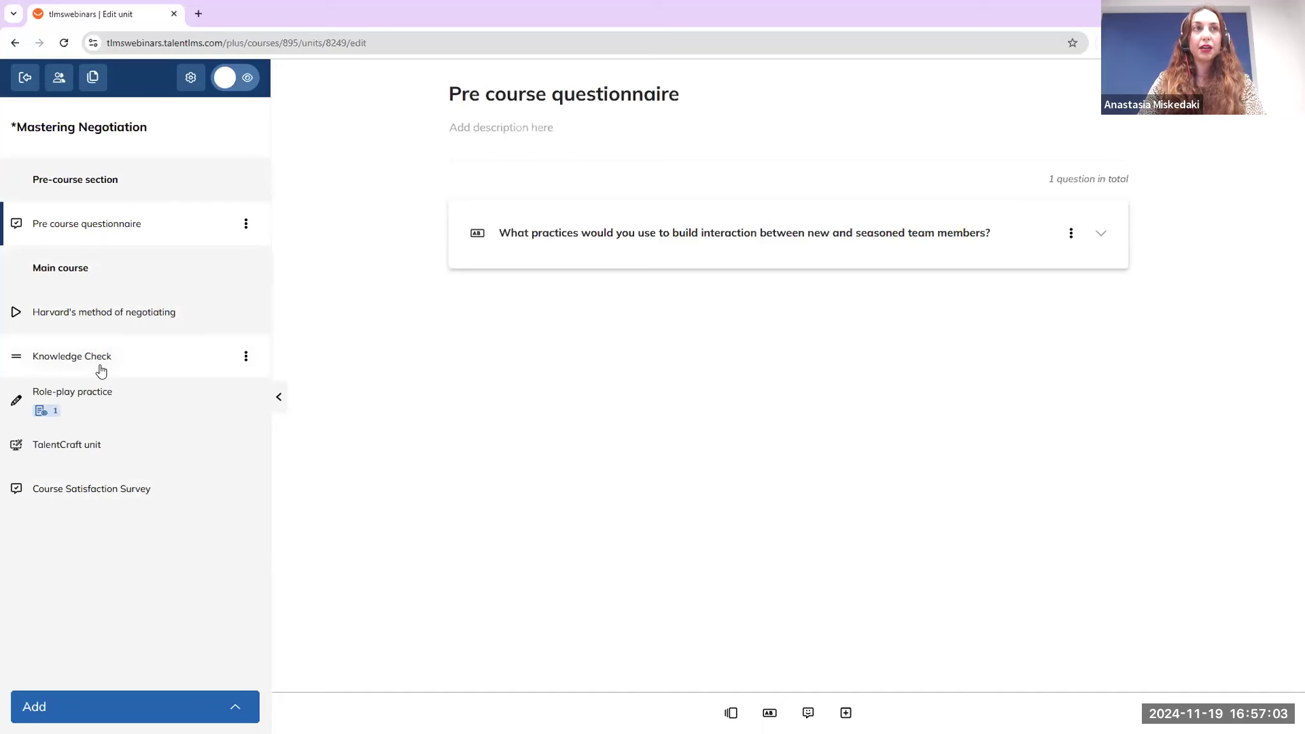
pyautogui.click(247, 270)
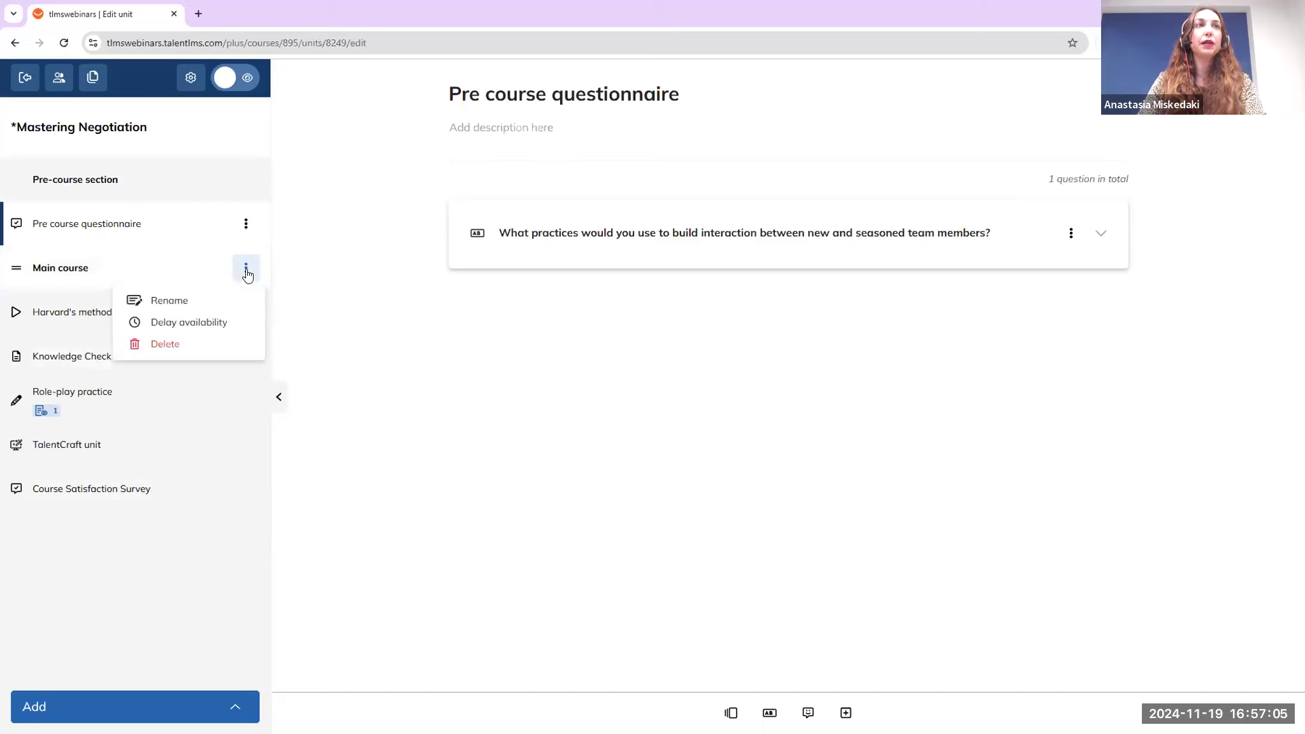
pyautogui.click(188, 322)
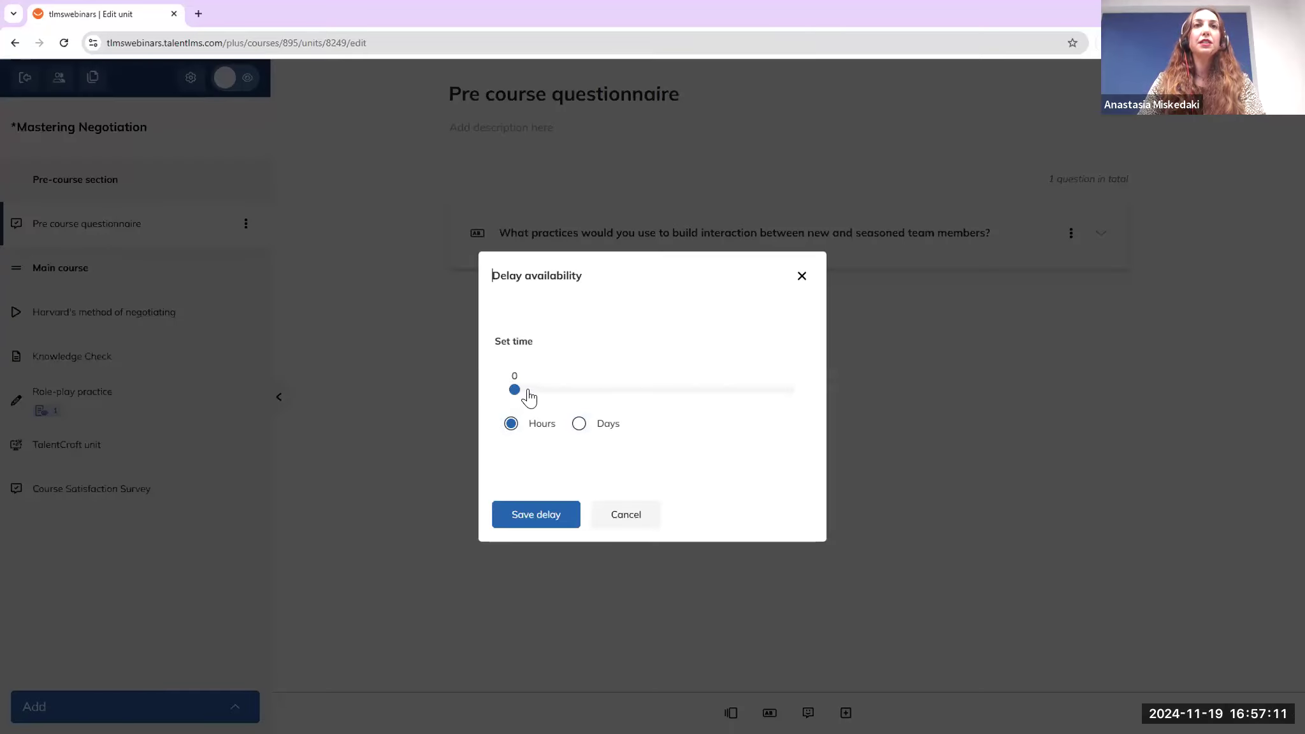
pyautogui.click(578, 424)
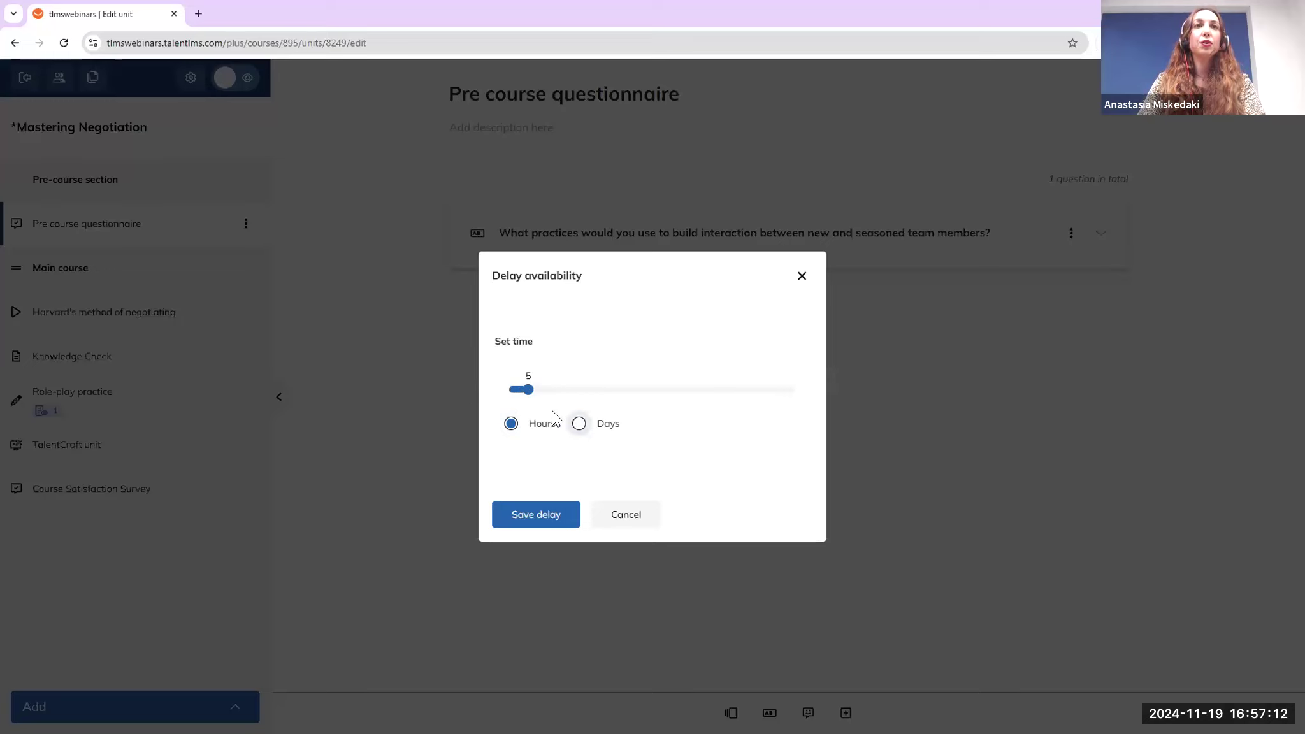
pyautogui.click(515, 390)
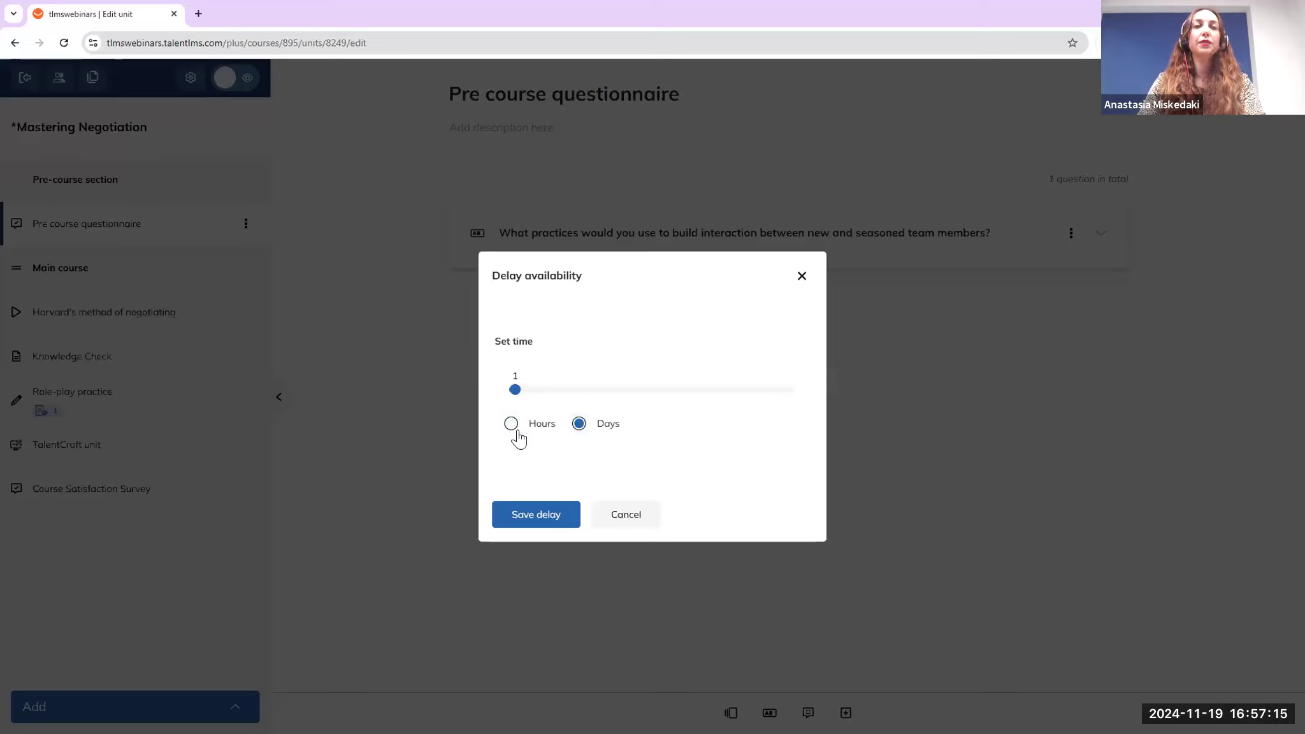
pyautogui.click(537, 513)
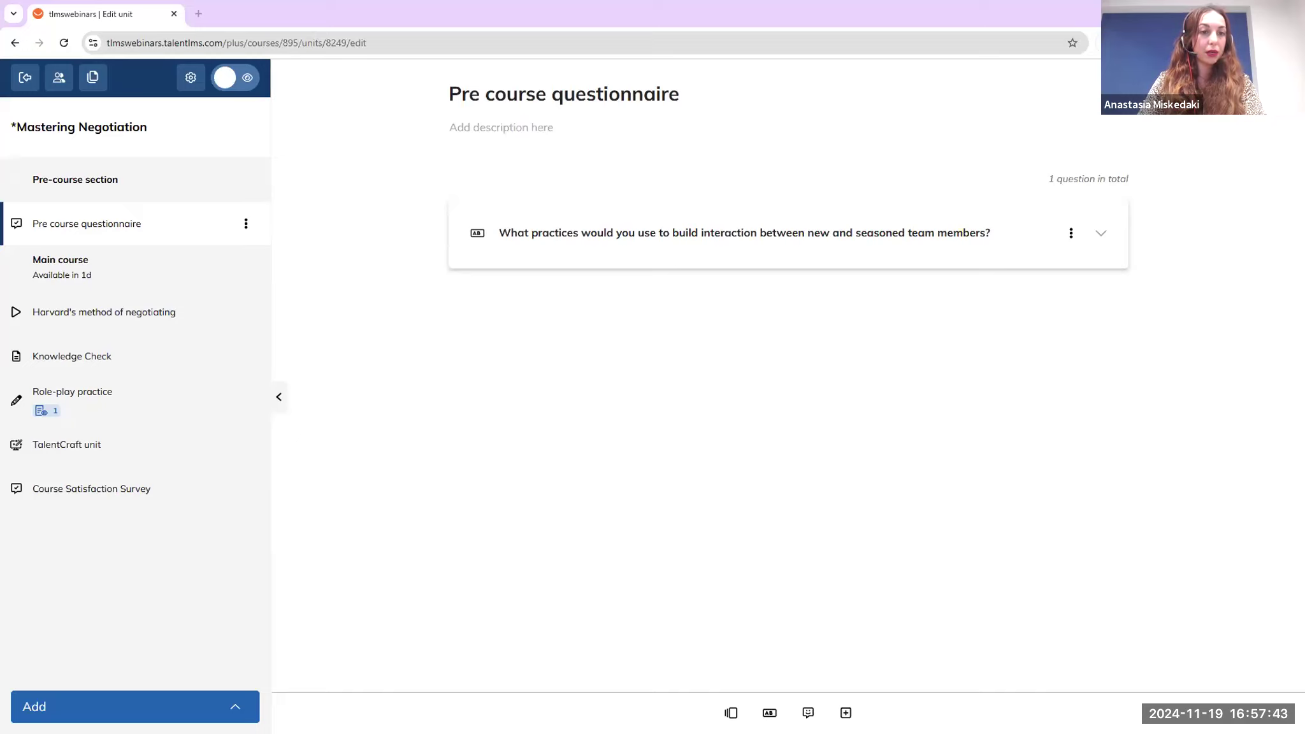
# From the Groups list, edit Customer Enablement, set its branch to 'internal' and save
pyautogui.click(25, 88)
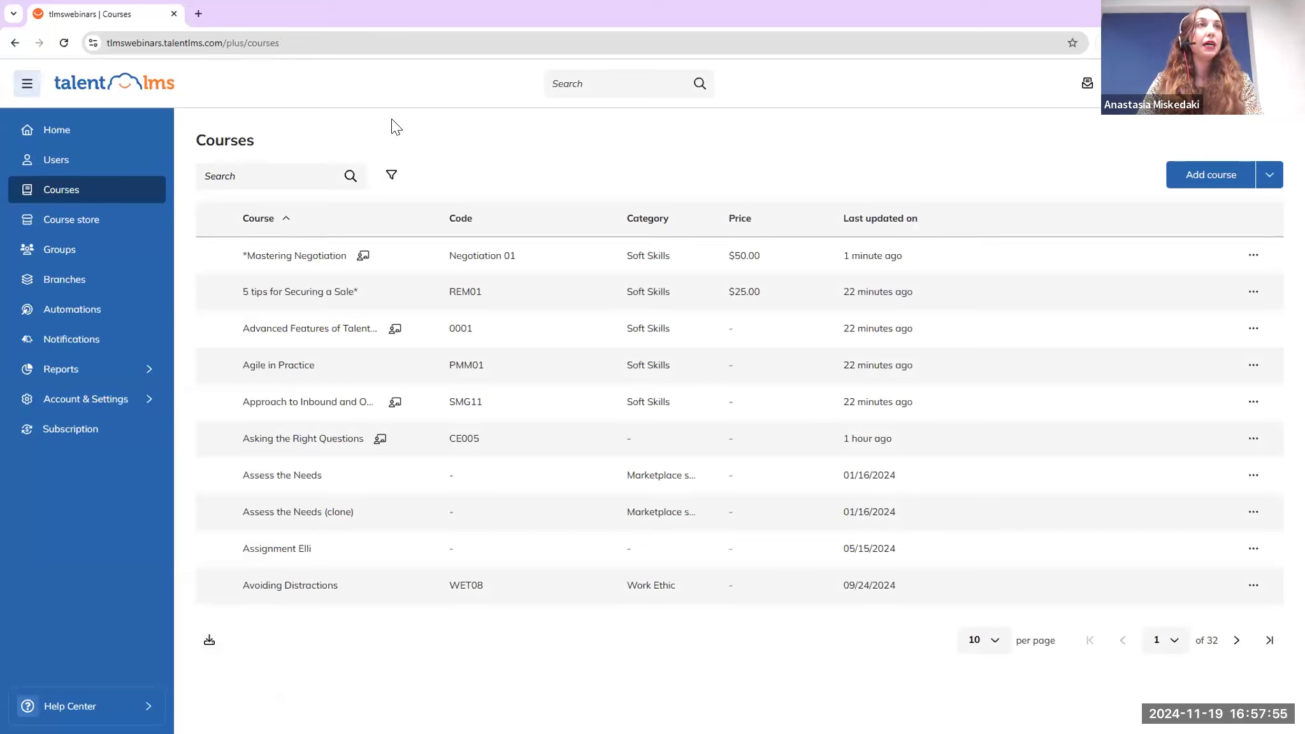
pyautogui.click(116, 259)
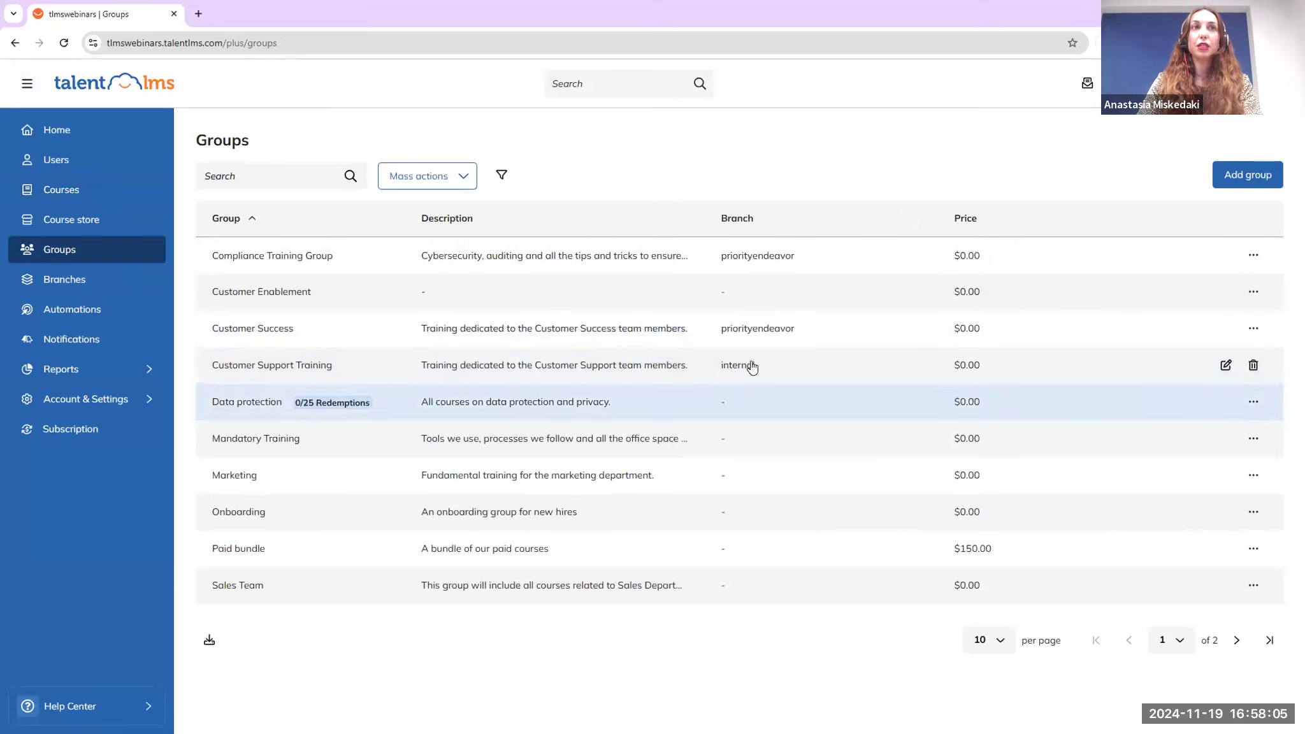
pyautogui.click(1226, 292)
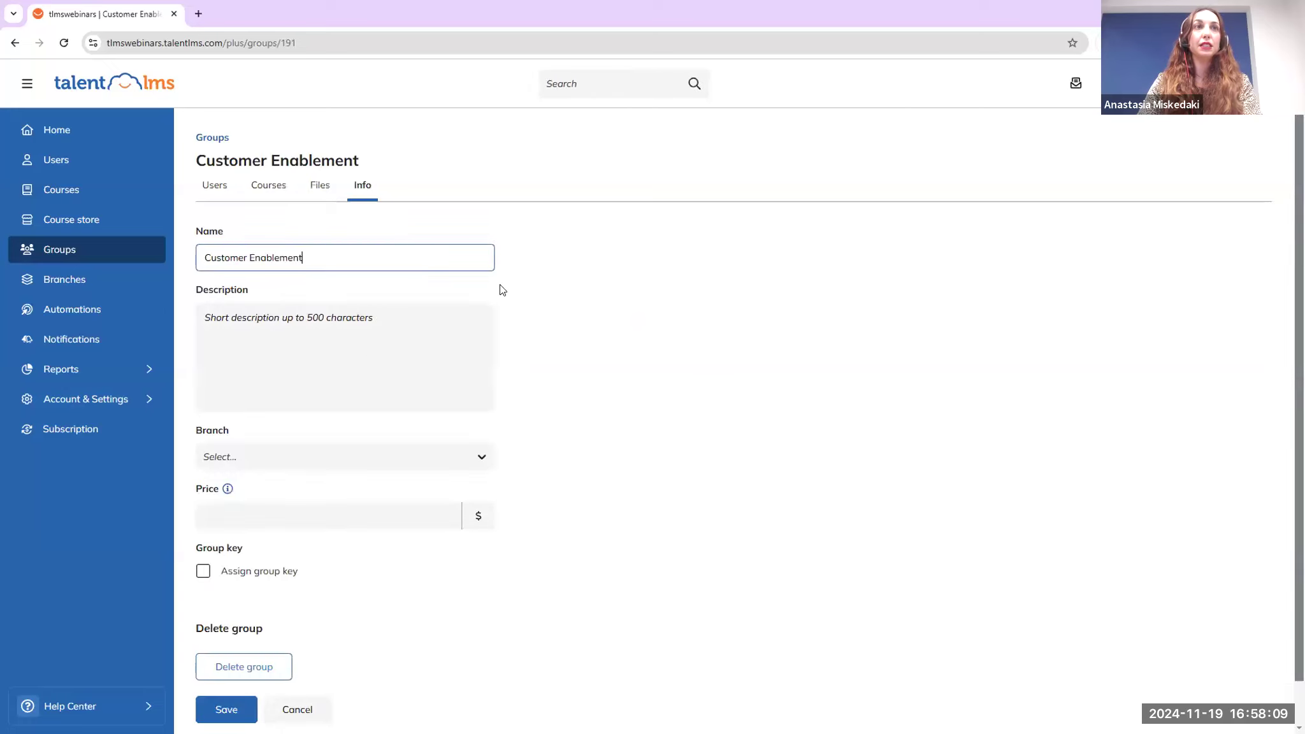
pyautogui.click(310, 459)
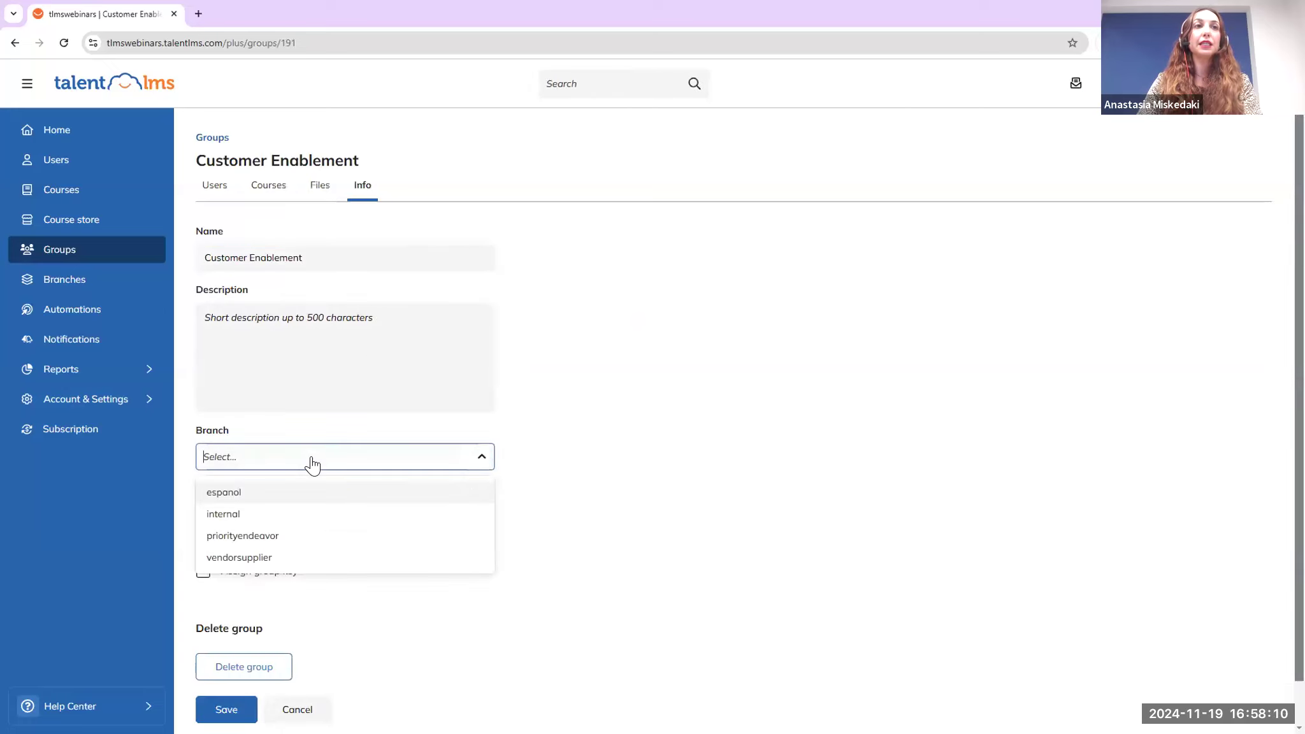
pyautogui.click(304, 515)
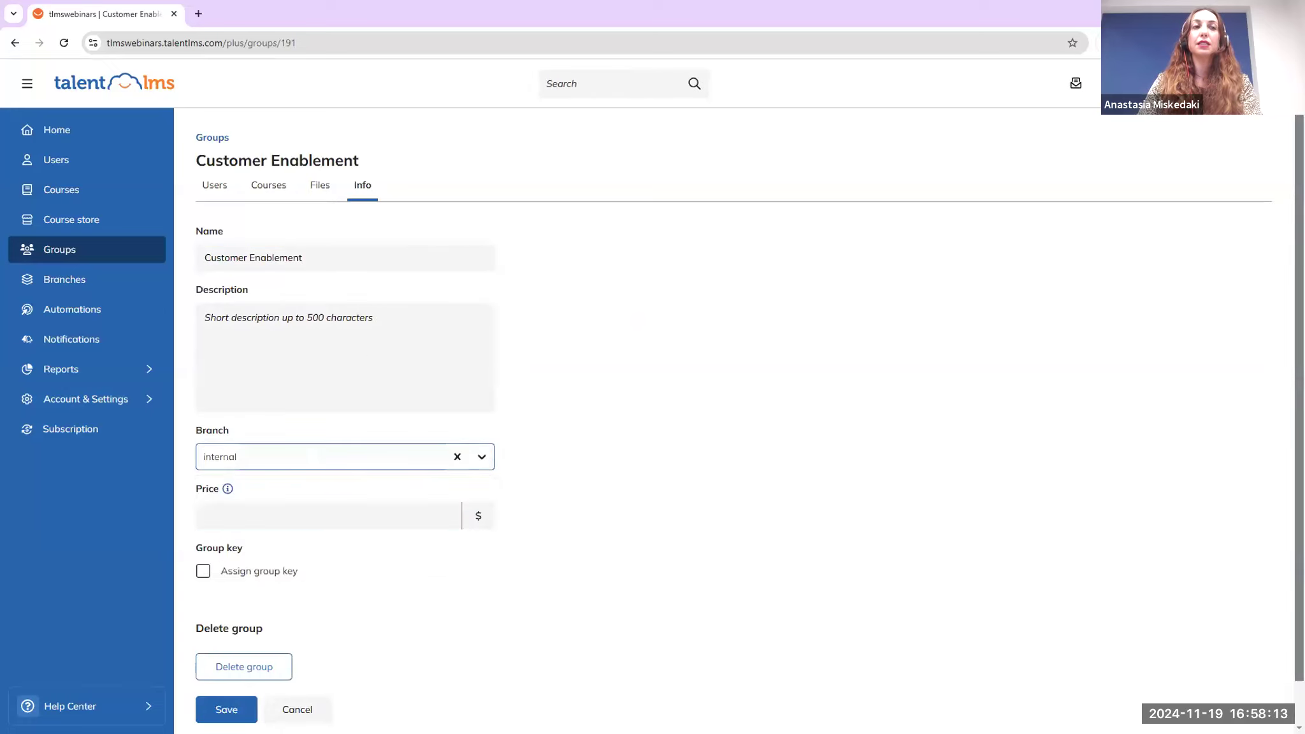
pyautogui.click(227, 709)
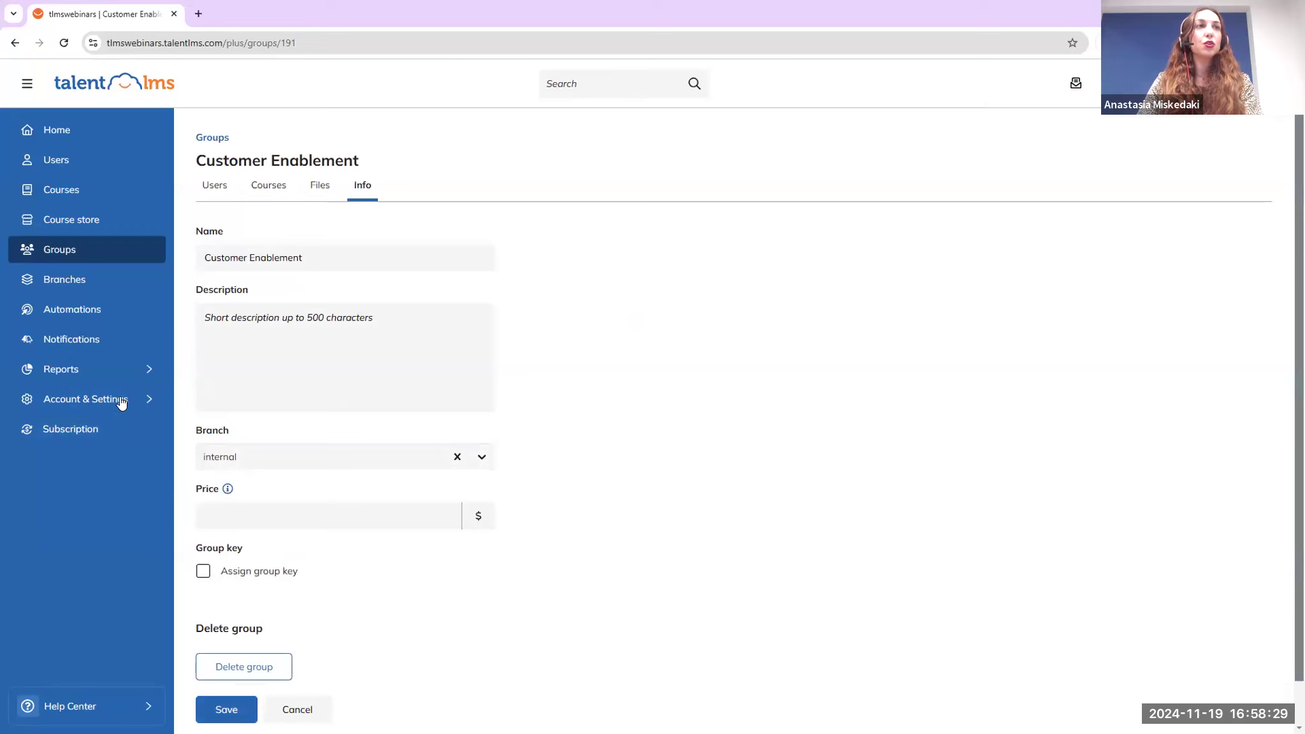
# Check the Default group under User defaults in Users settings, then go to Branches
pyautogui.moveTo(121, 401)
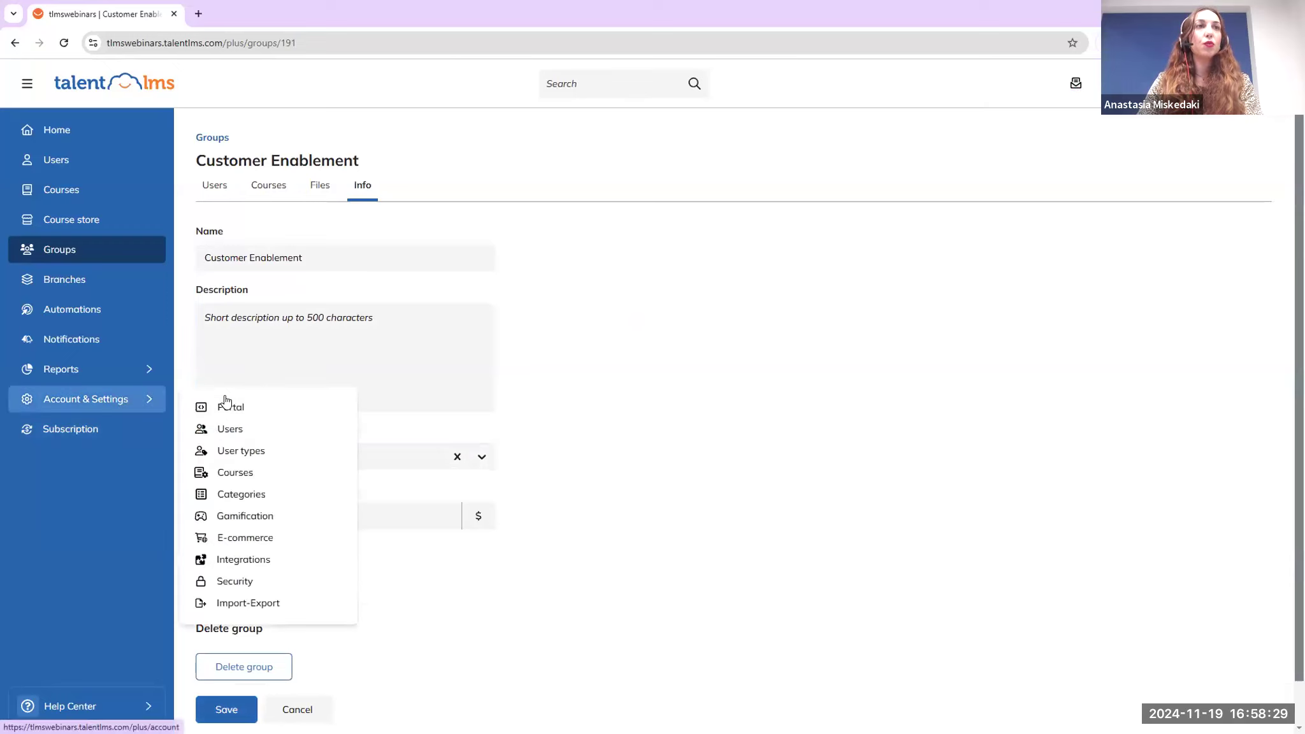
pyautogui.click(249, 437)
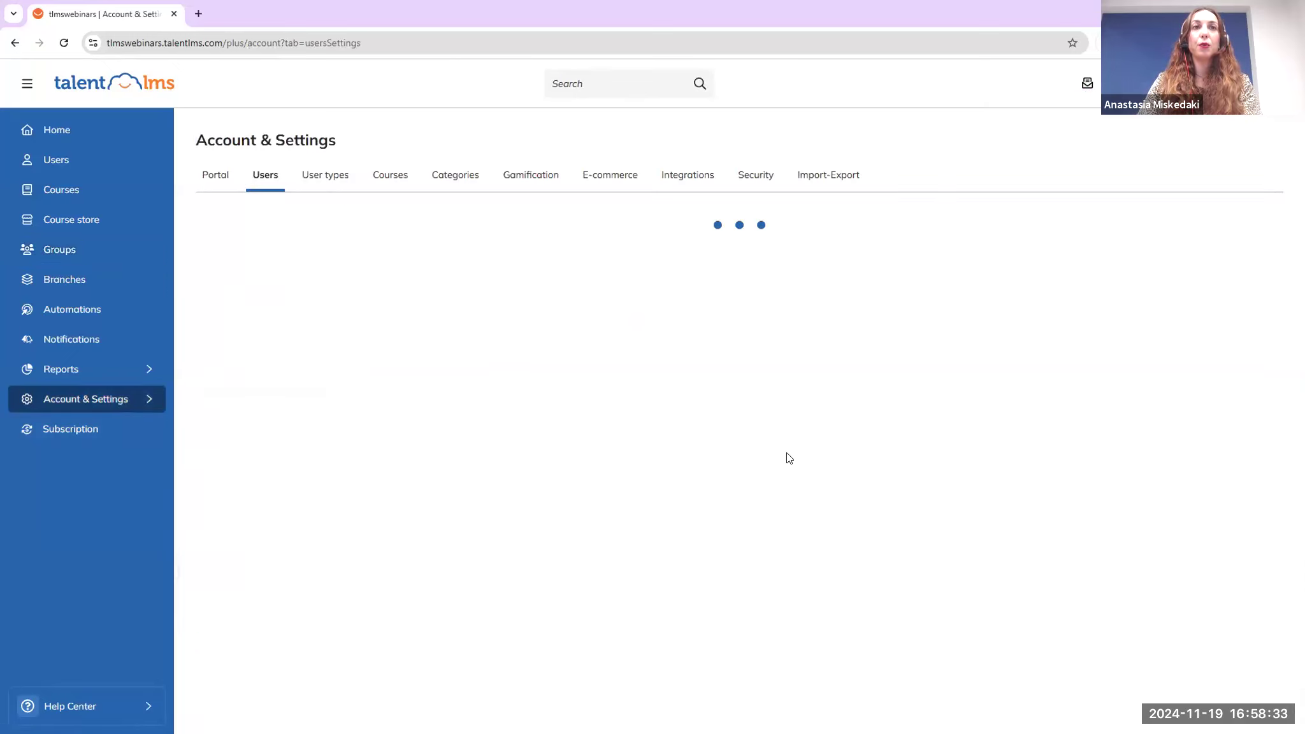
pyautogui.scroll(-3, 647, 525)
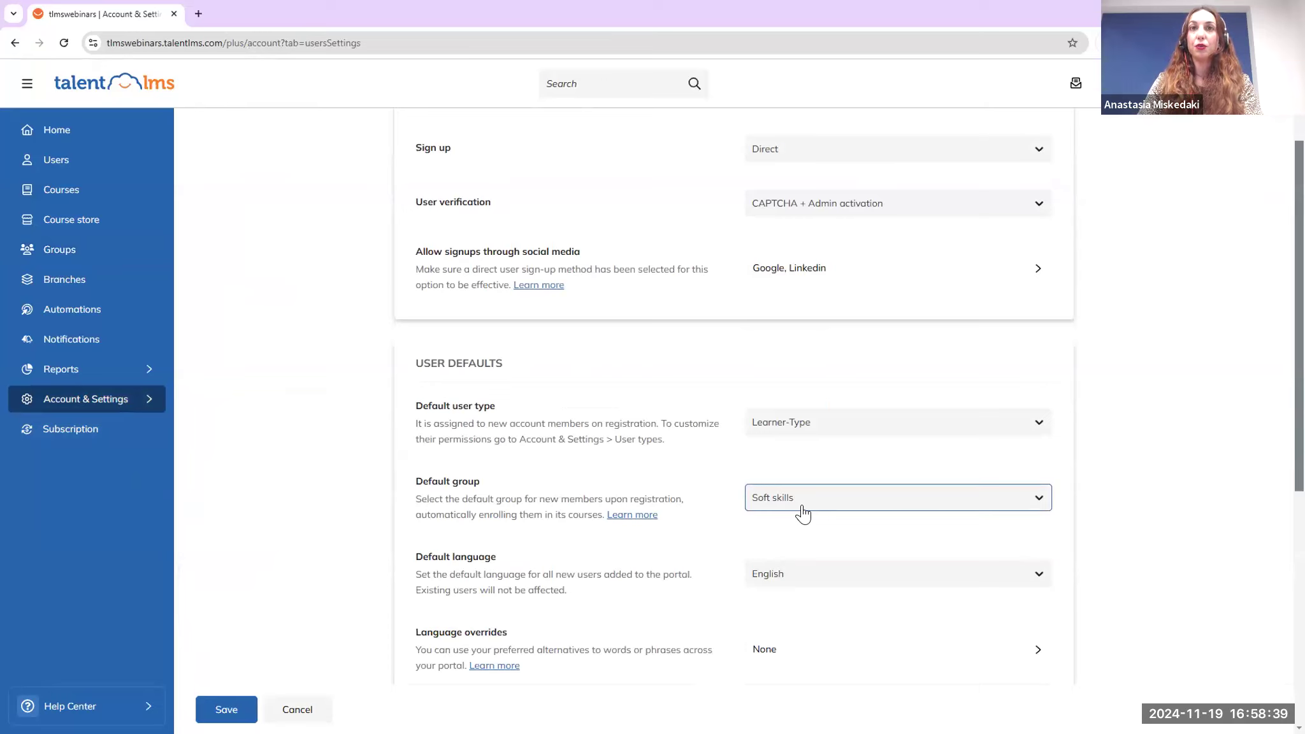
pyautogui.click(88, 284)
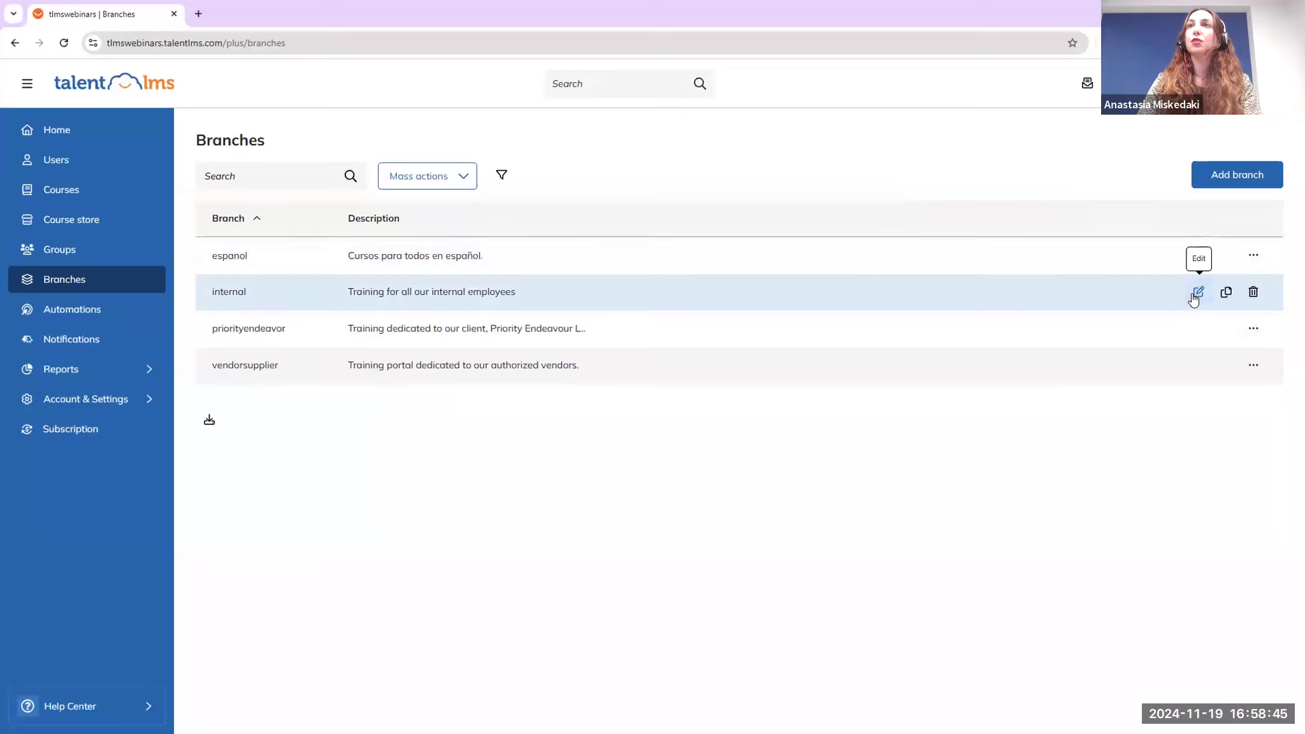
# Edit the internal branch, choose Soft skills as its Default group and save
pyautogui.click(1199, 293)
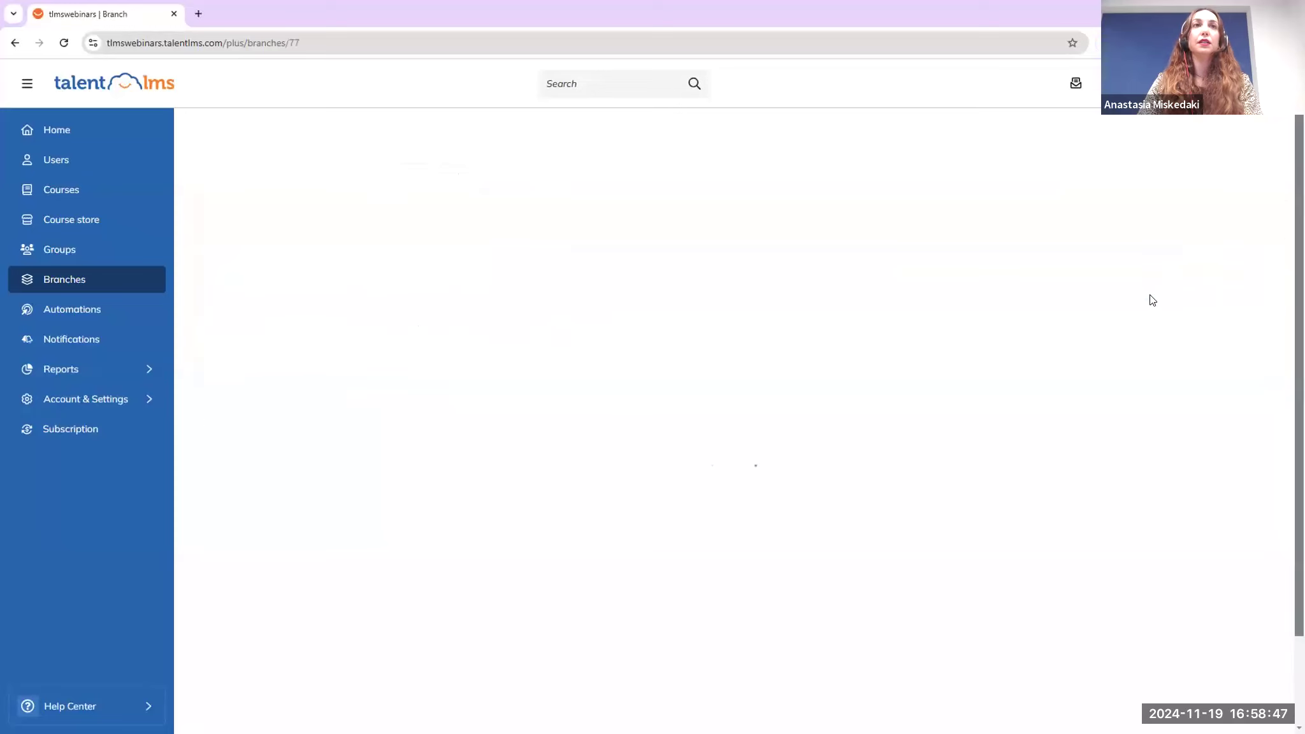
pyautogui.scroll(-6, 607, 427)
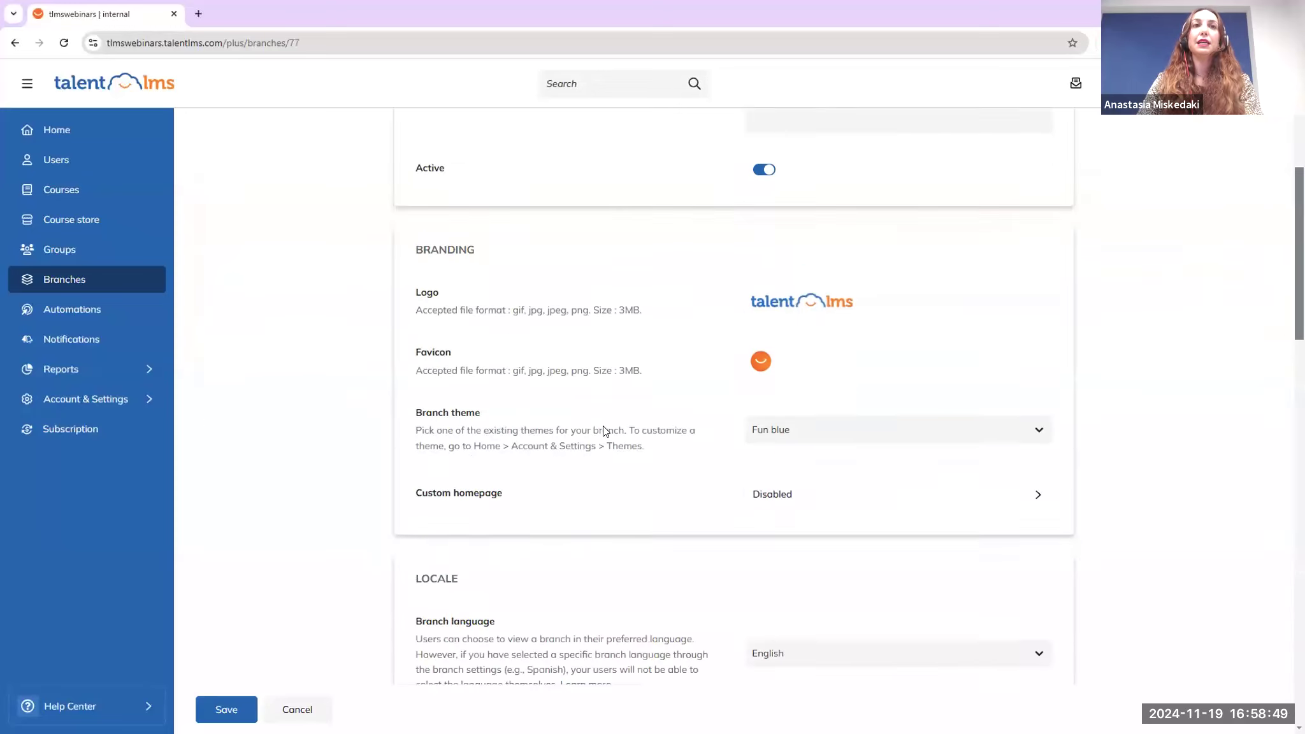
pyautogui.scroll(-5, 605, 431)
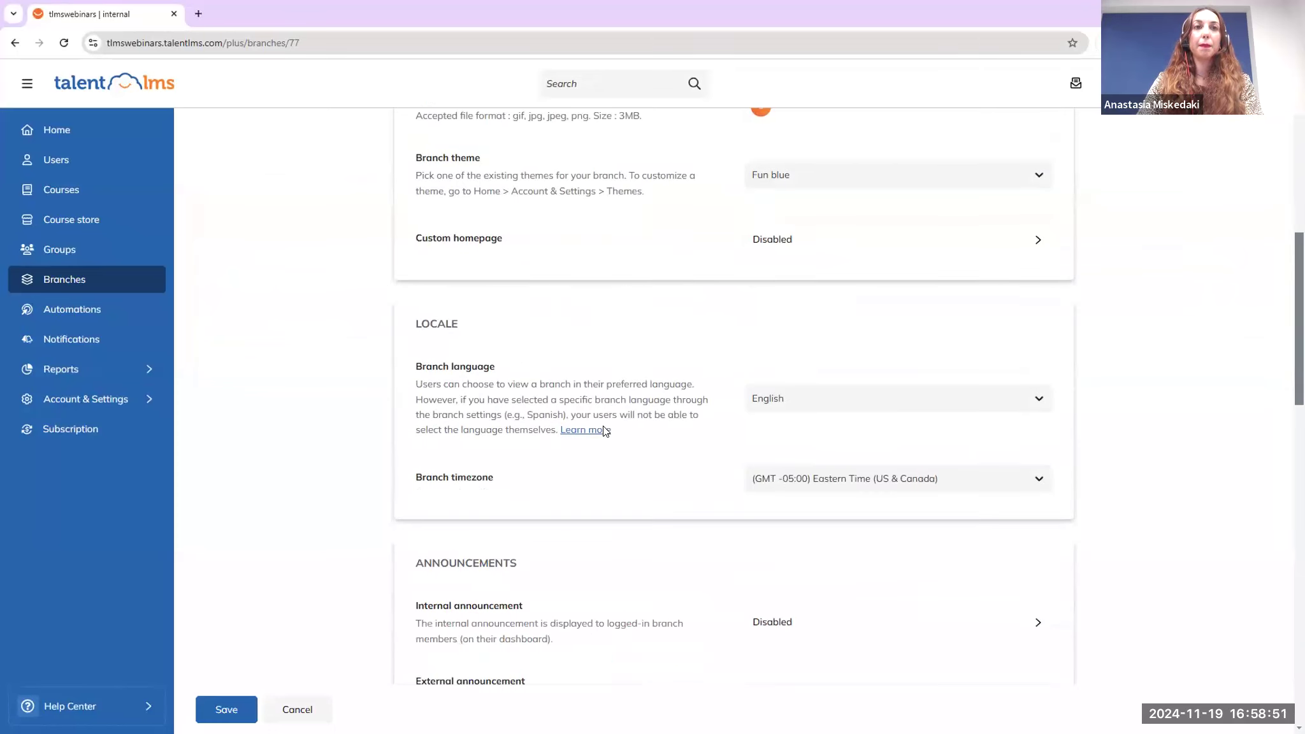
pyautogui.scroll(-5, 605, 431)
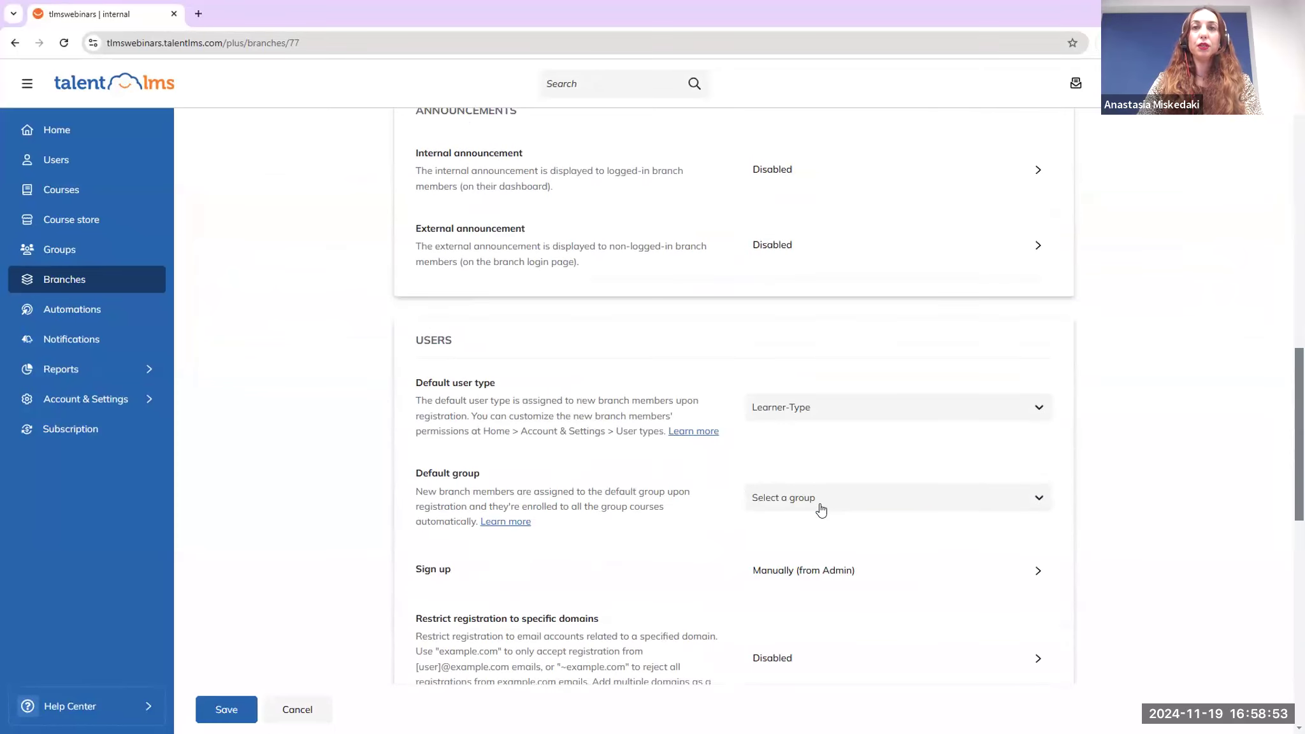
pyautogui.click(796, 499)
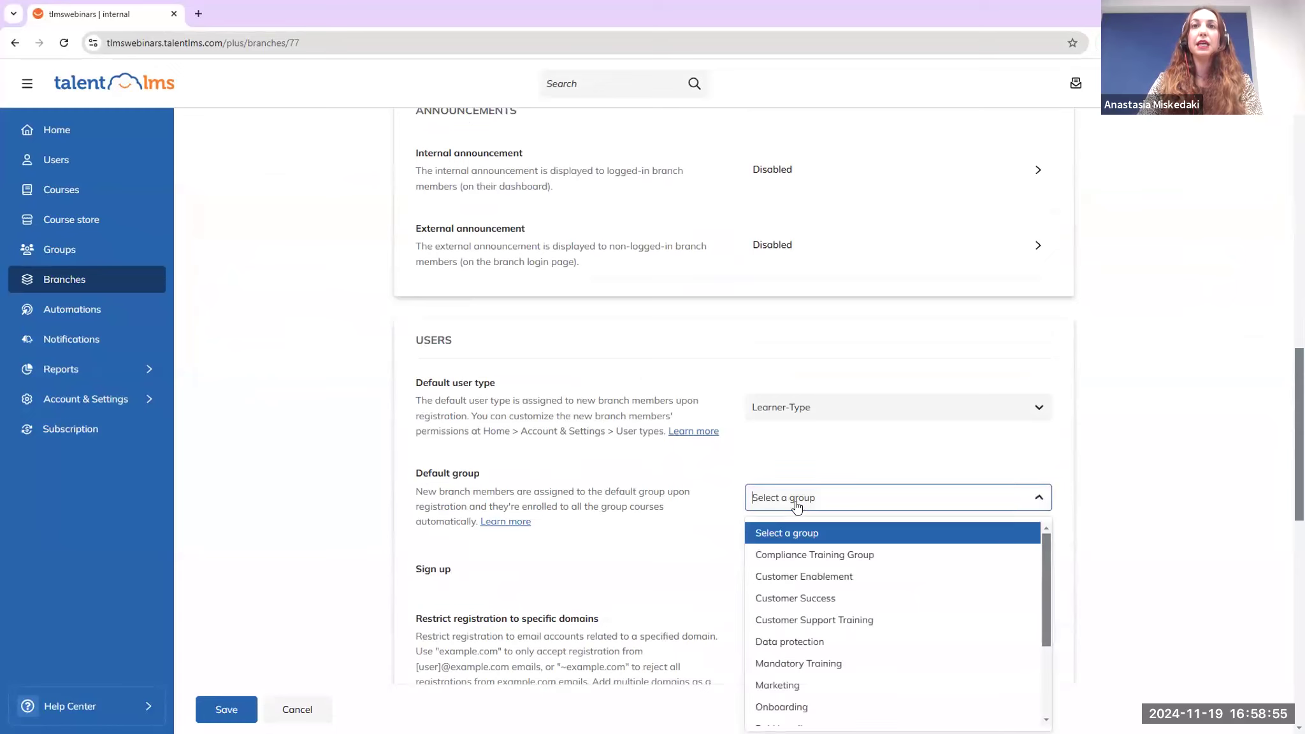
pyautogui.write('soft')
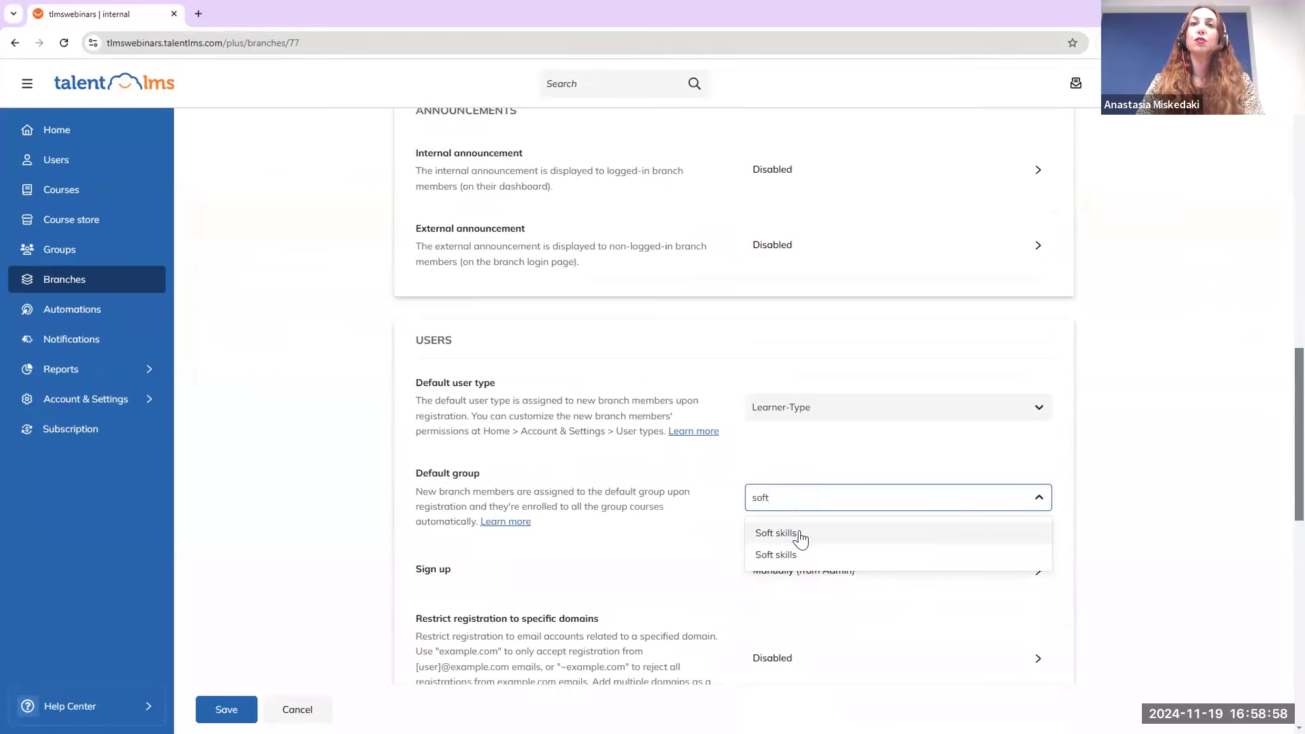
pyautogui.click(797, 534)
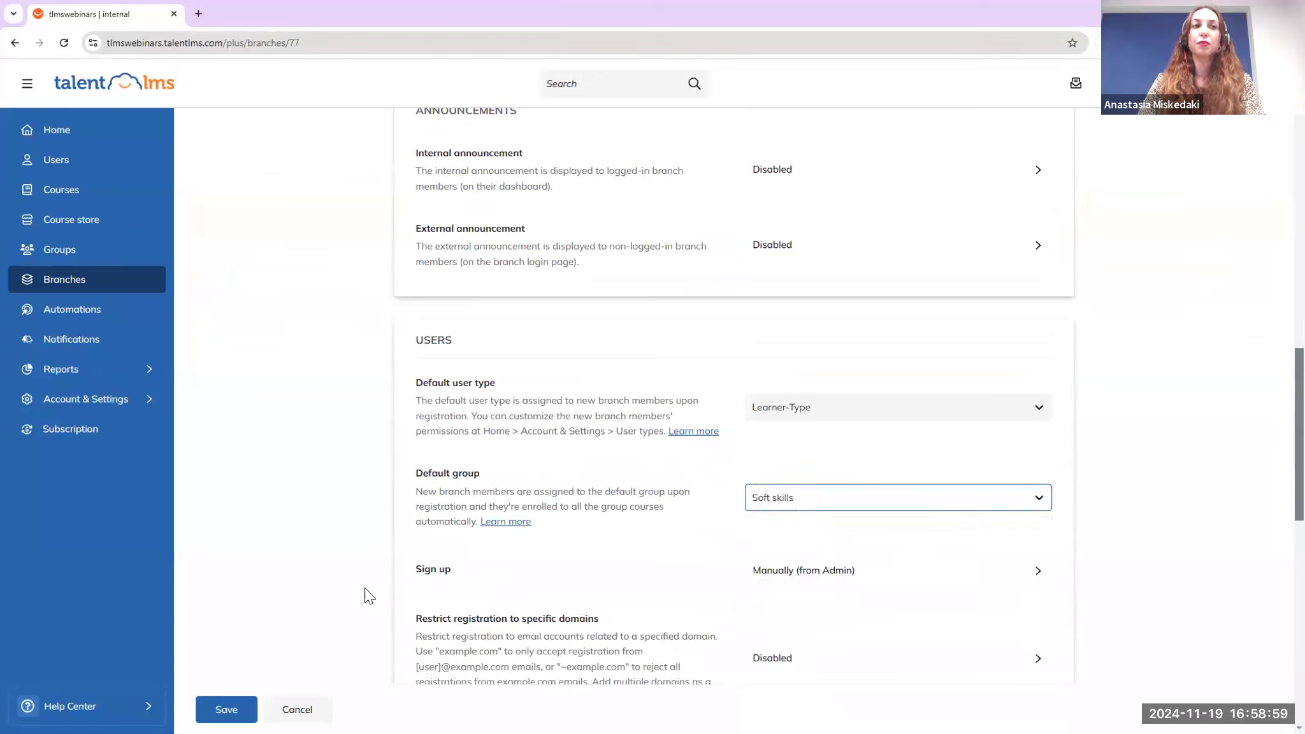
pyautogui.click(226, 710)
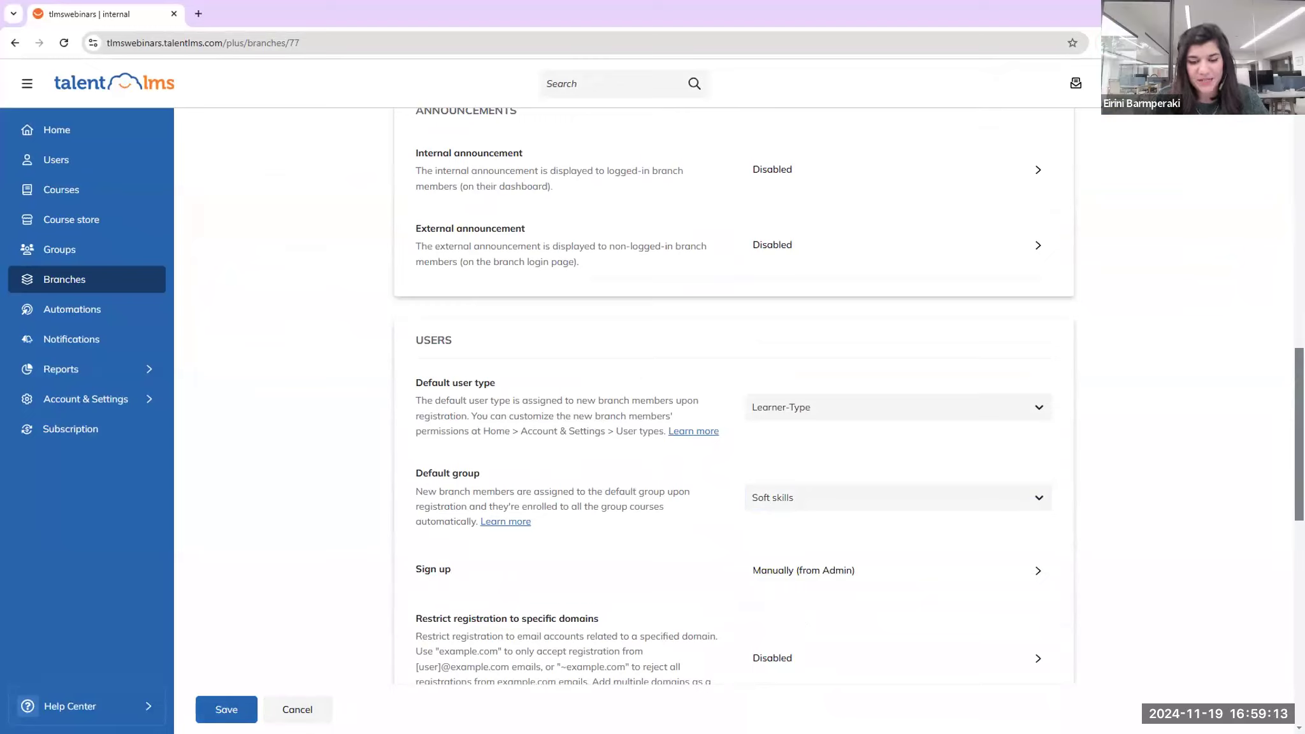
pyautogui.hotkey('alt', 'Tab')
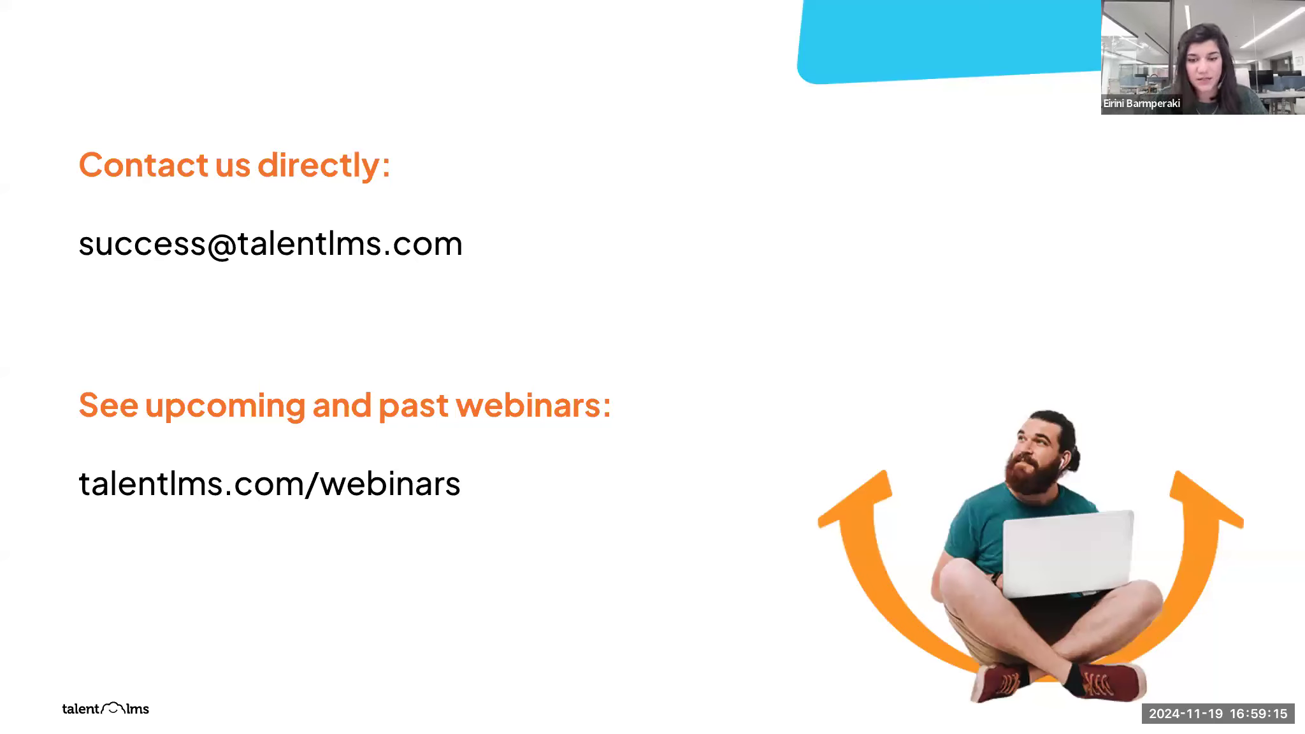